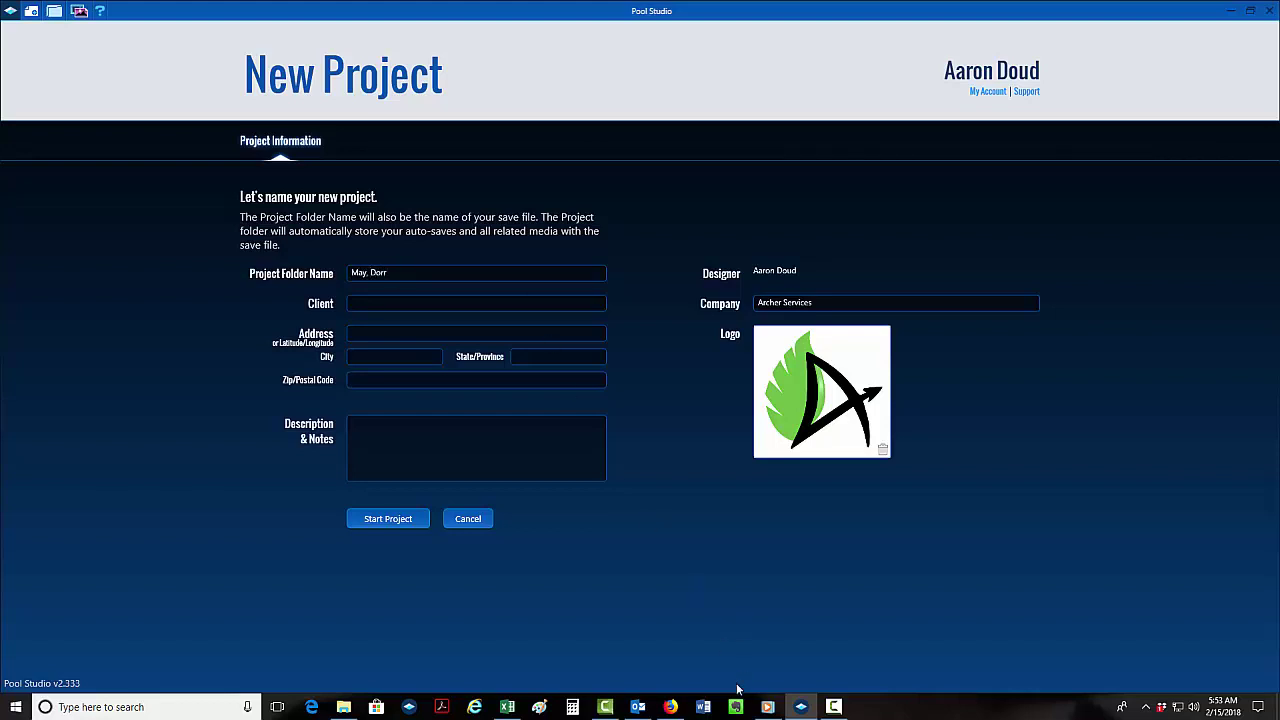
Check the client's name in the Firefox client record, complete the project folder name in Pool Studio, and start the project.
click(670, 707)
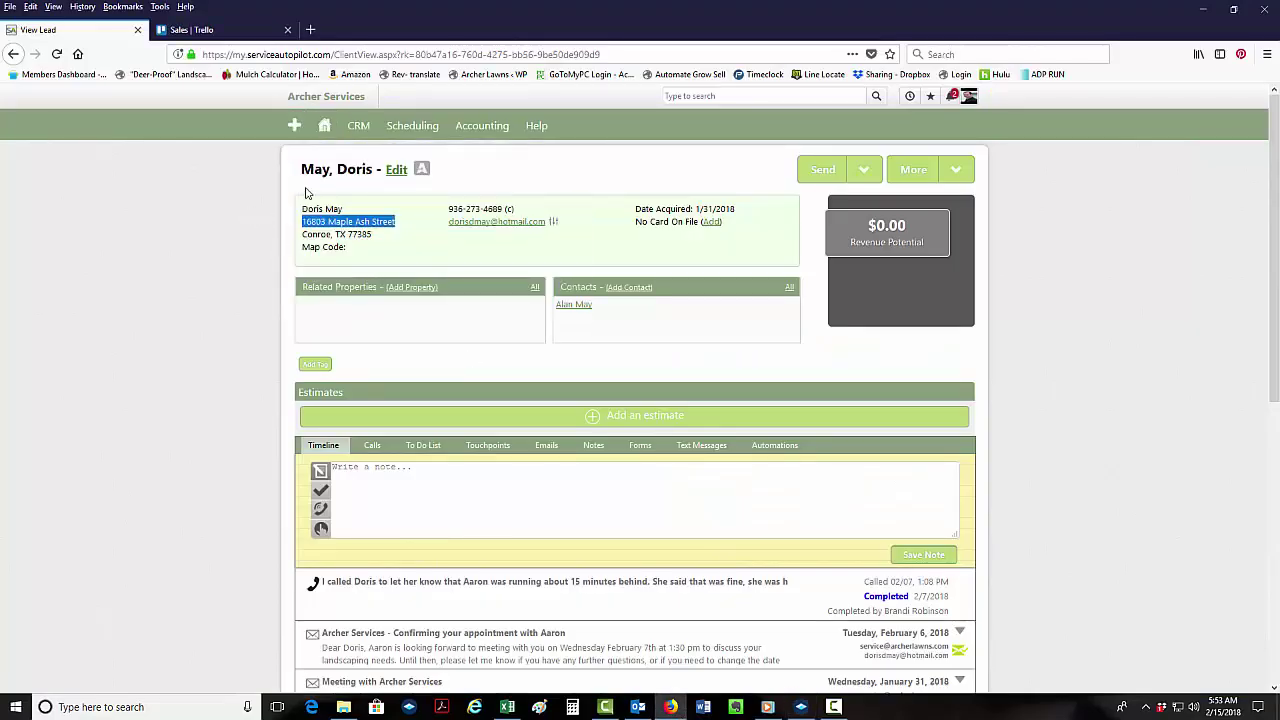
click(1203, 9)
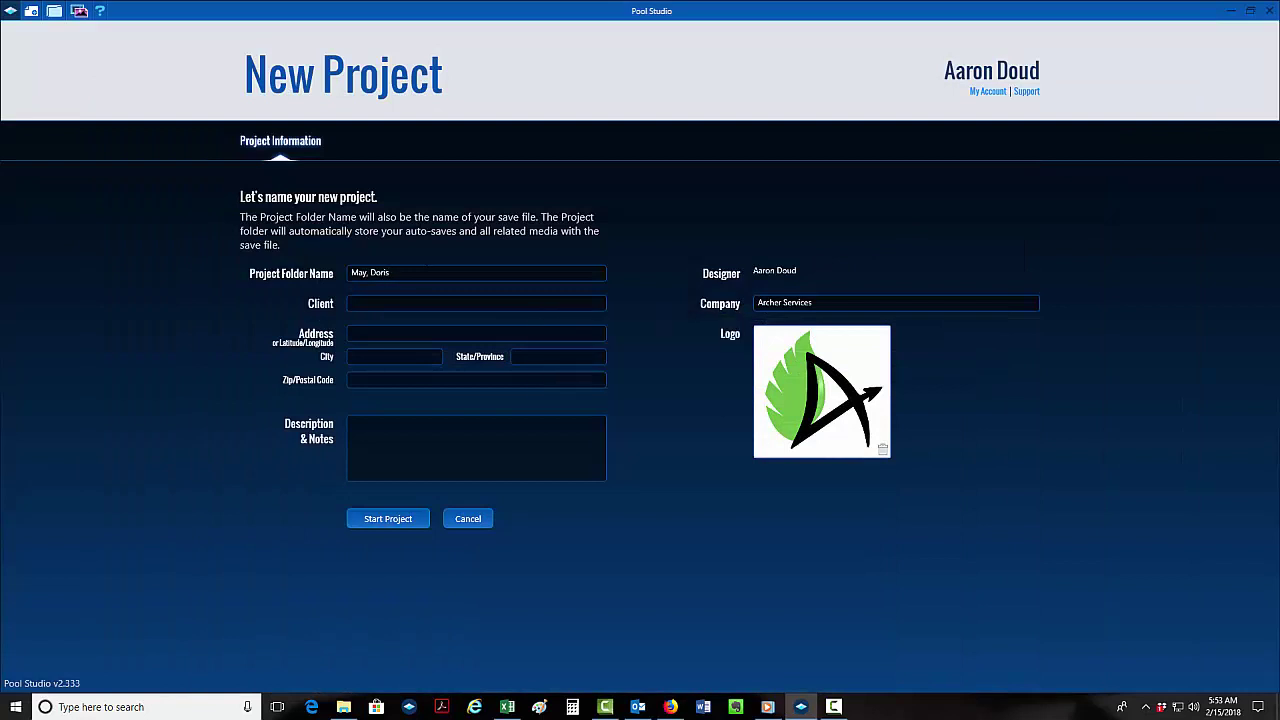
key(Return)
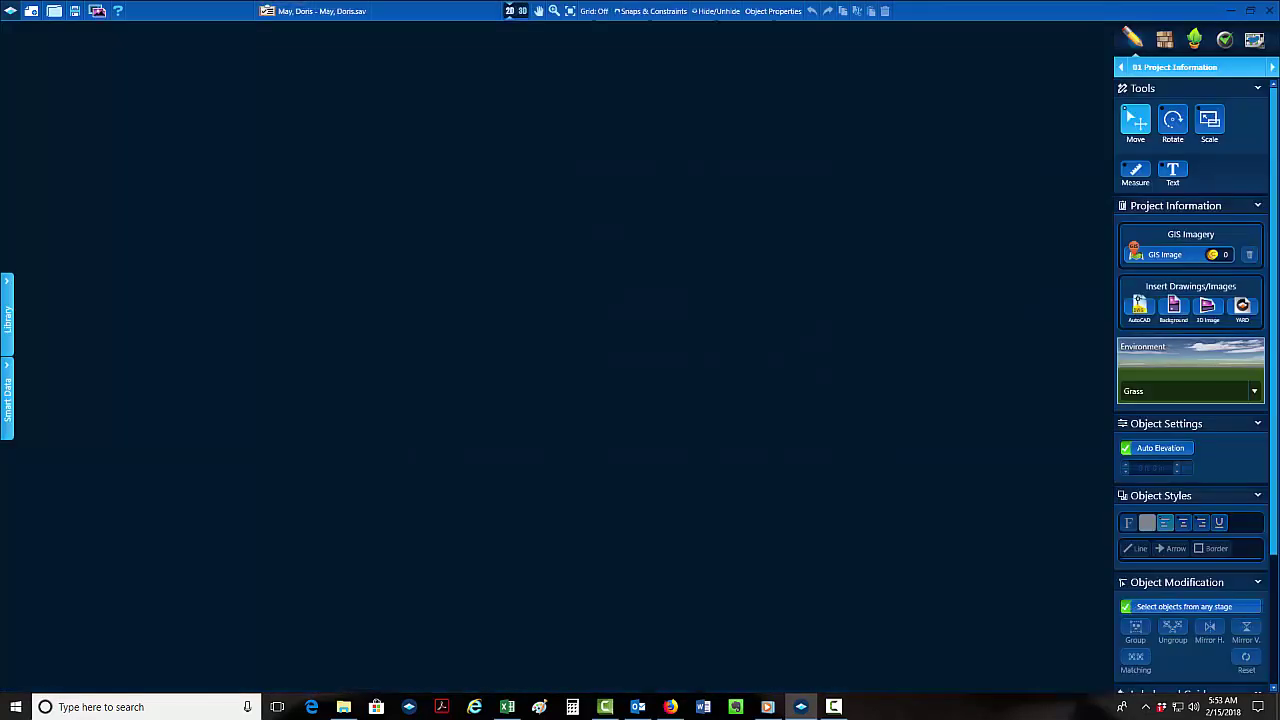
Start inserting a background image and browse to the Clients folder under Archer Services (1) in Dropbox.
drag(1279, 200, 1279, 115)
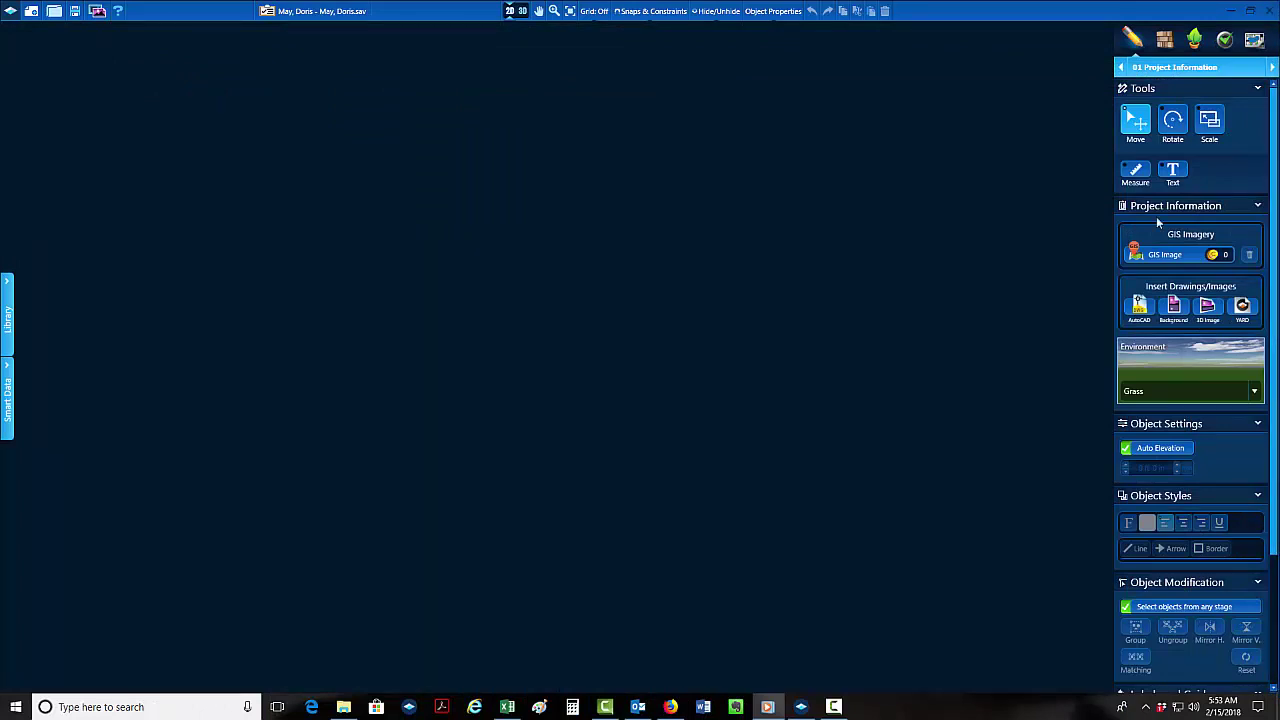
click(1176, 308)
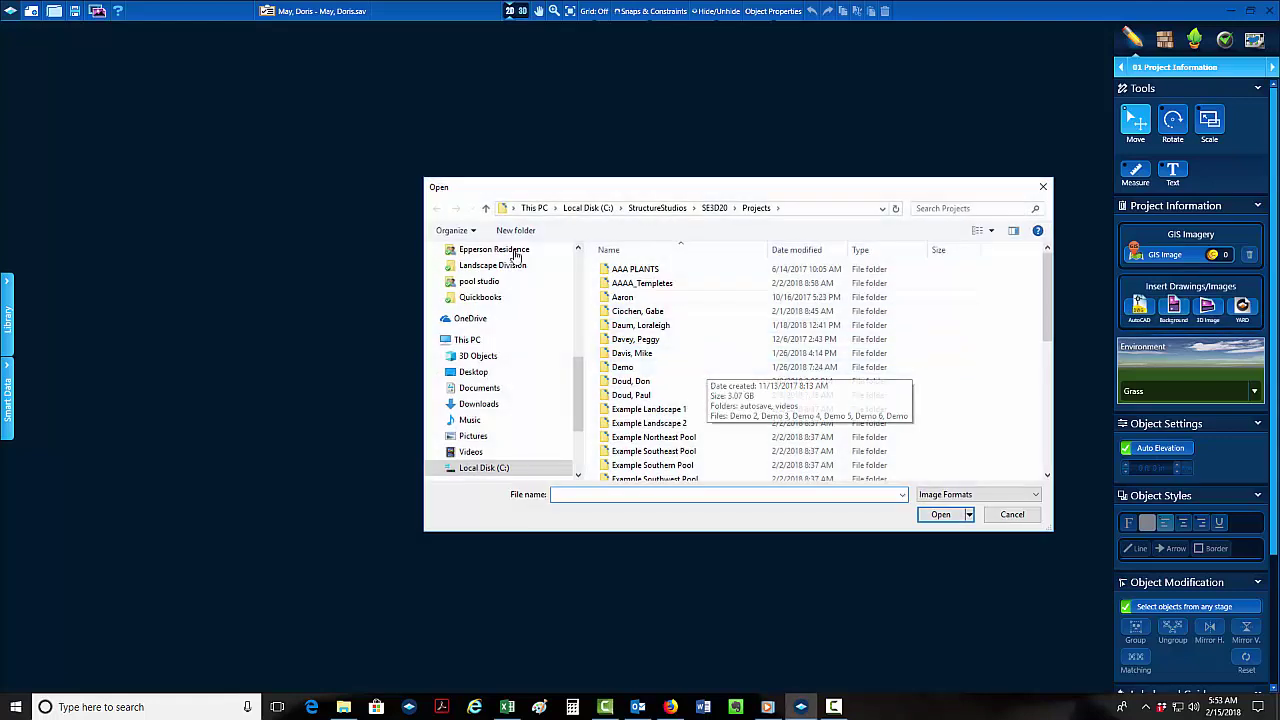
scroll(484, 284, up, 2)
click(490, 265)
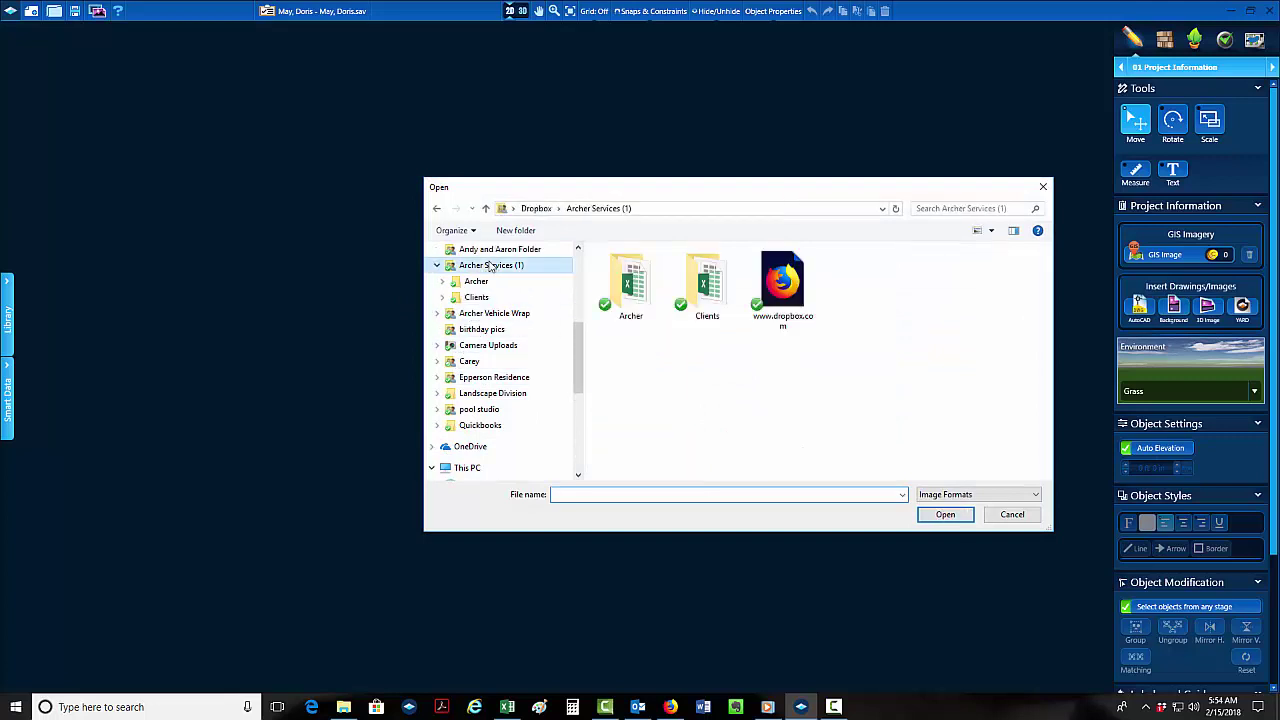
double_click(710, 290)
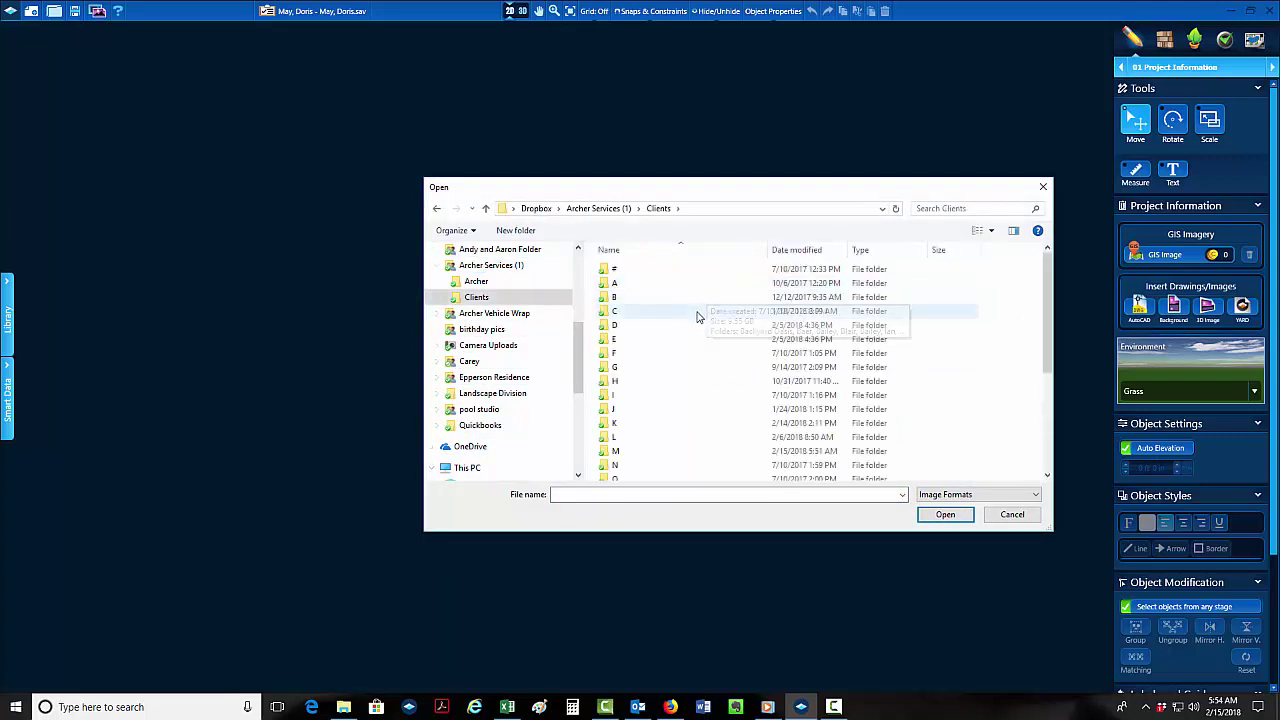
double_click(690, 324)
scroll(690, 316, down, 7)
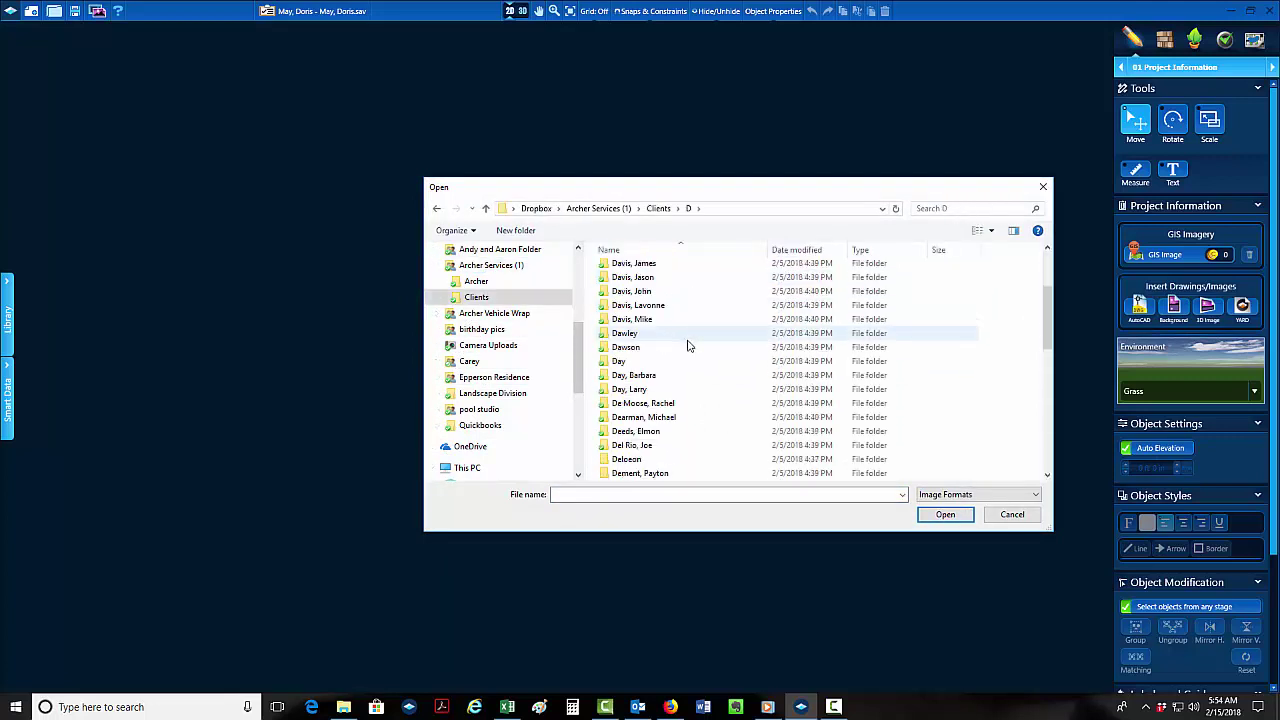
scroll(685, 382, down, 1)
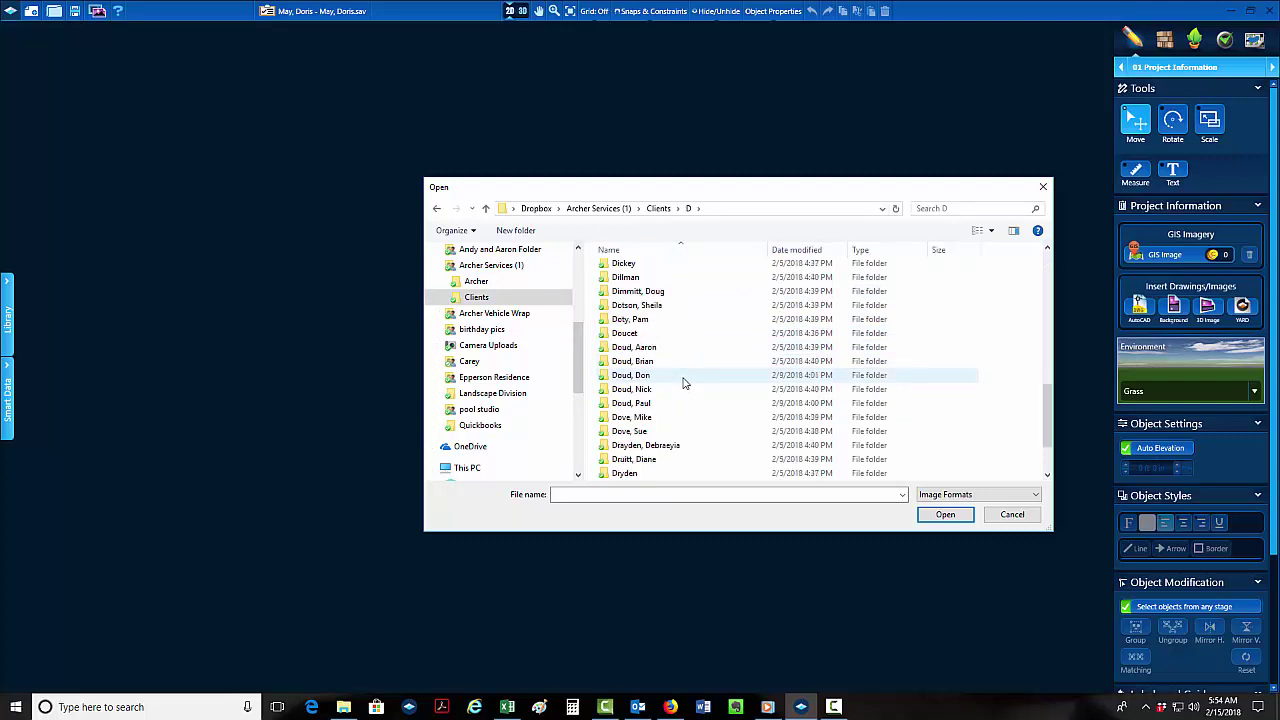
click(656, 208)
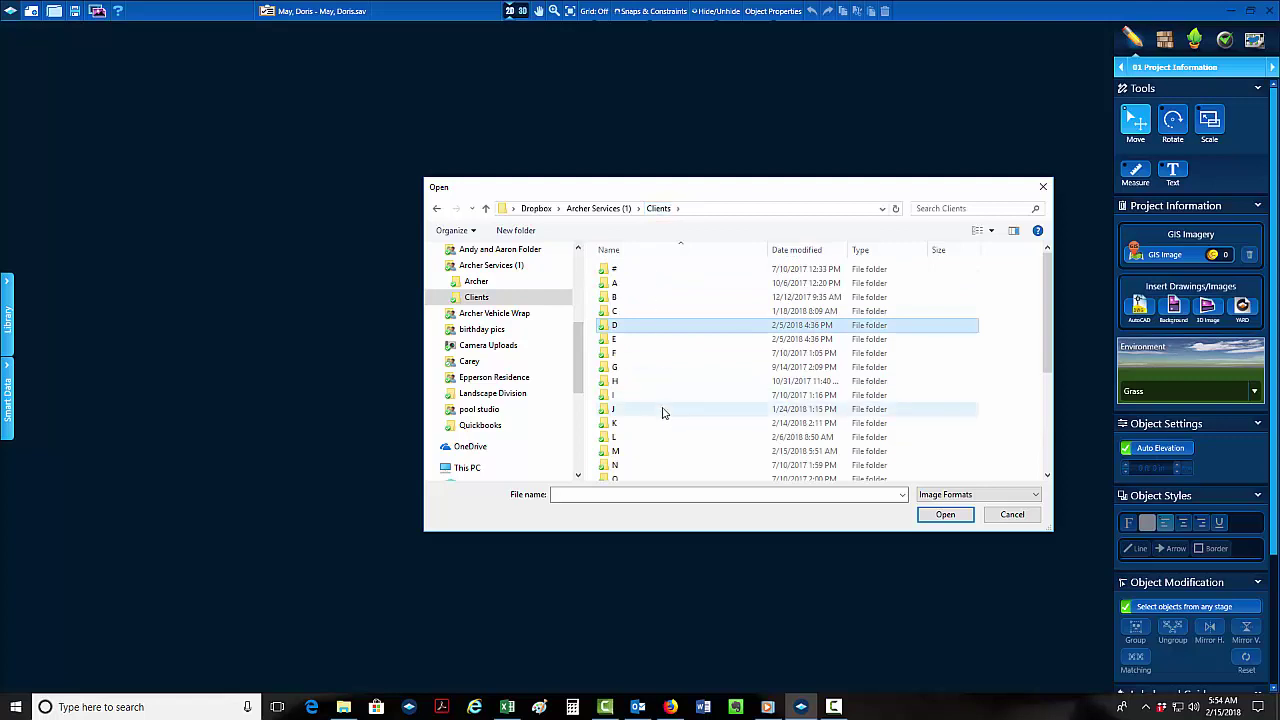
Open the client's folder under M and insert the property picture as the background image.
double_click(645, 457)
click(676, 375)
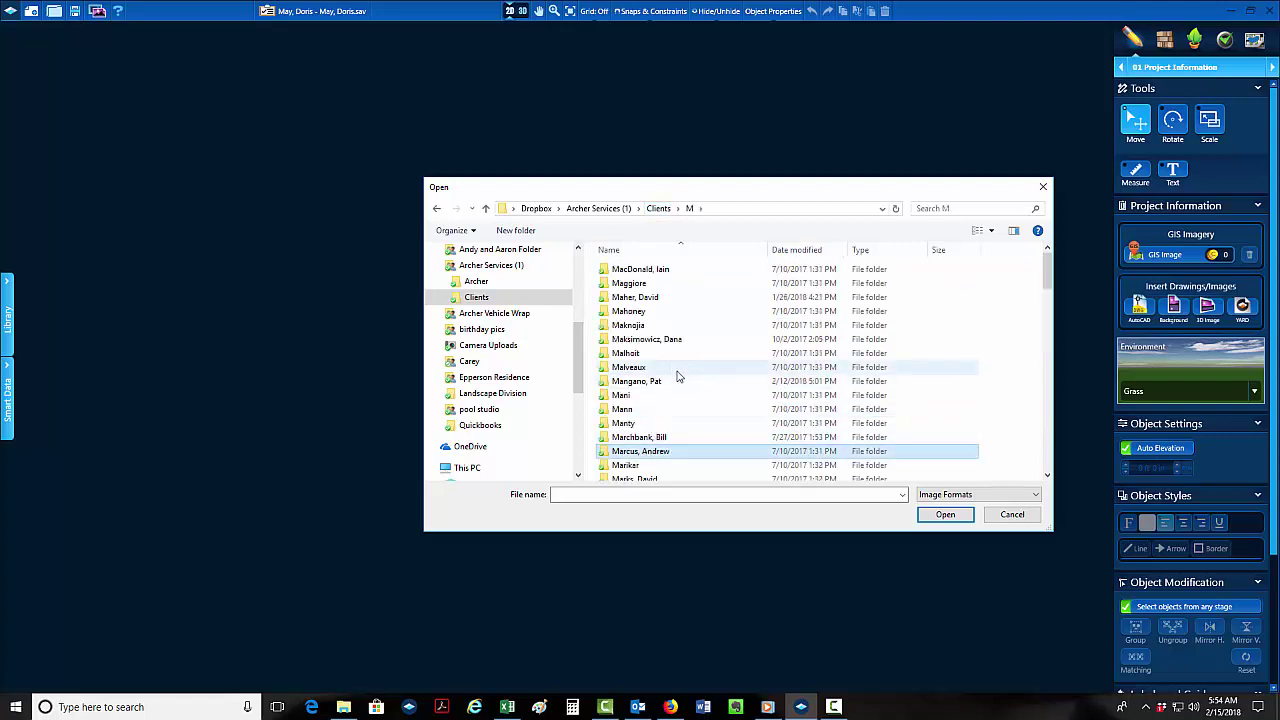
scroll(677, 400, down, 4)
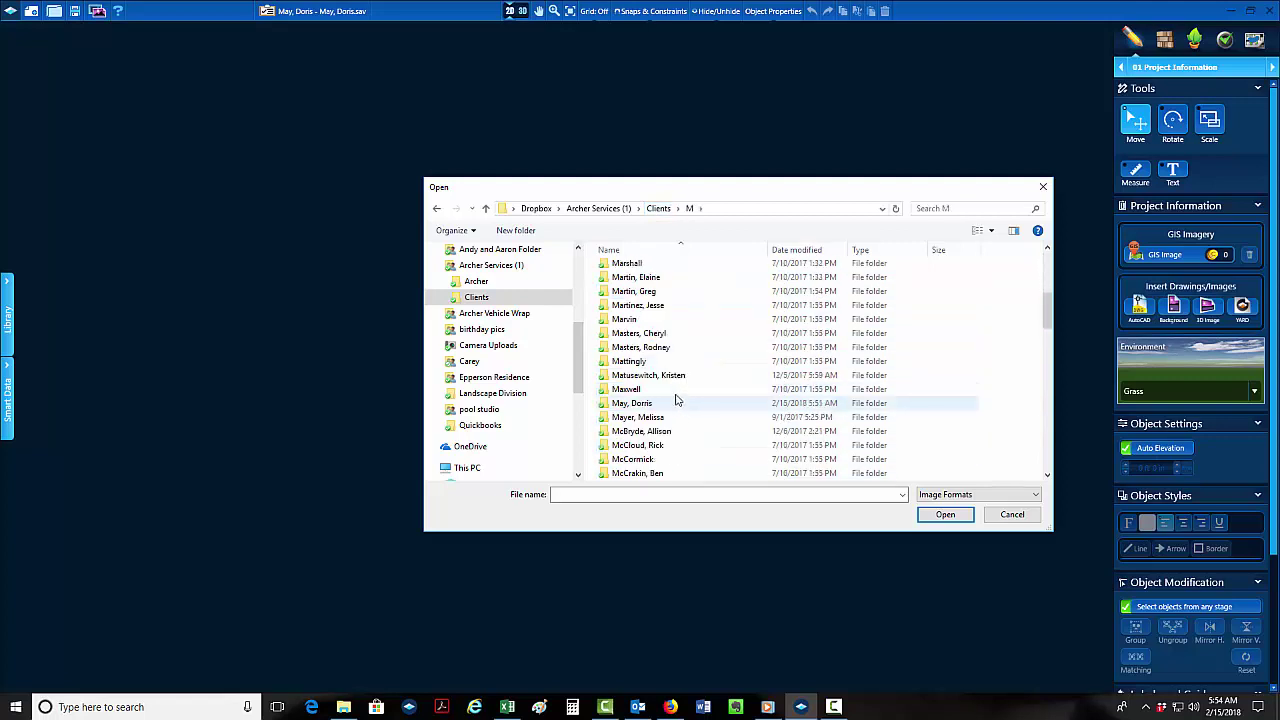
double_click(640, 403)
click(650, 295)
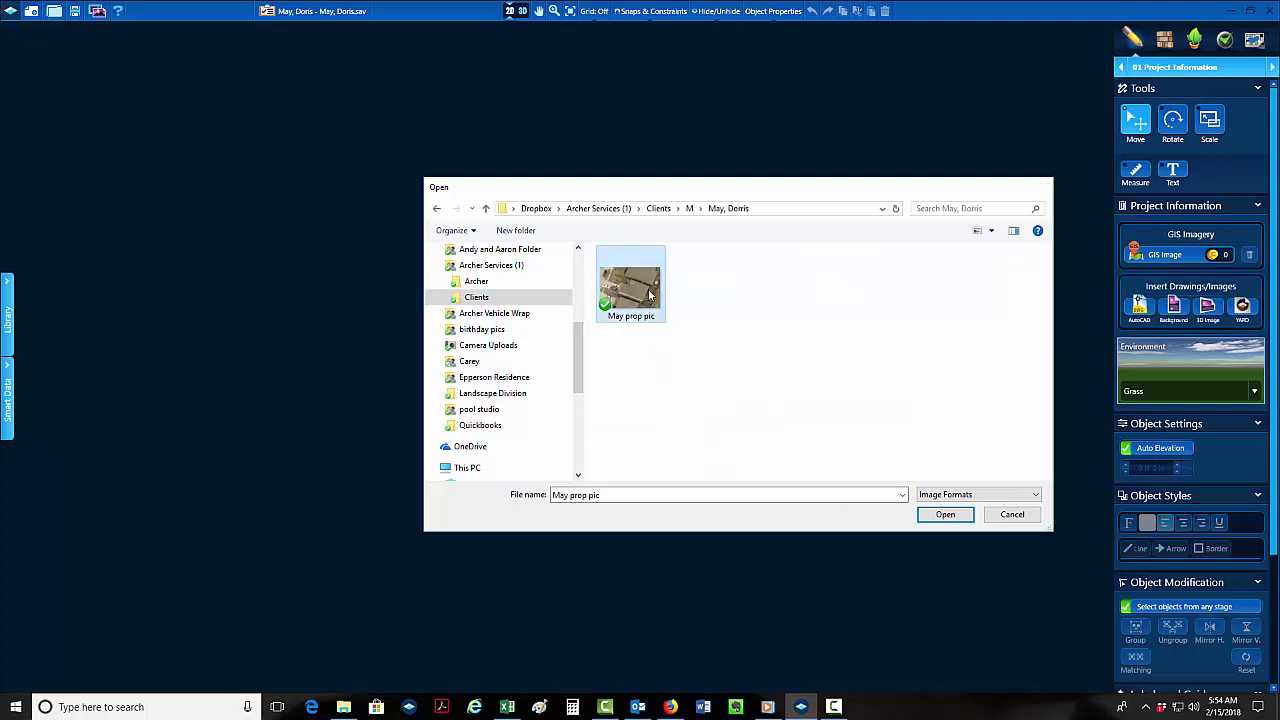
double_click(650, 295)
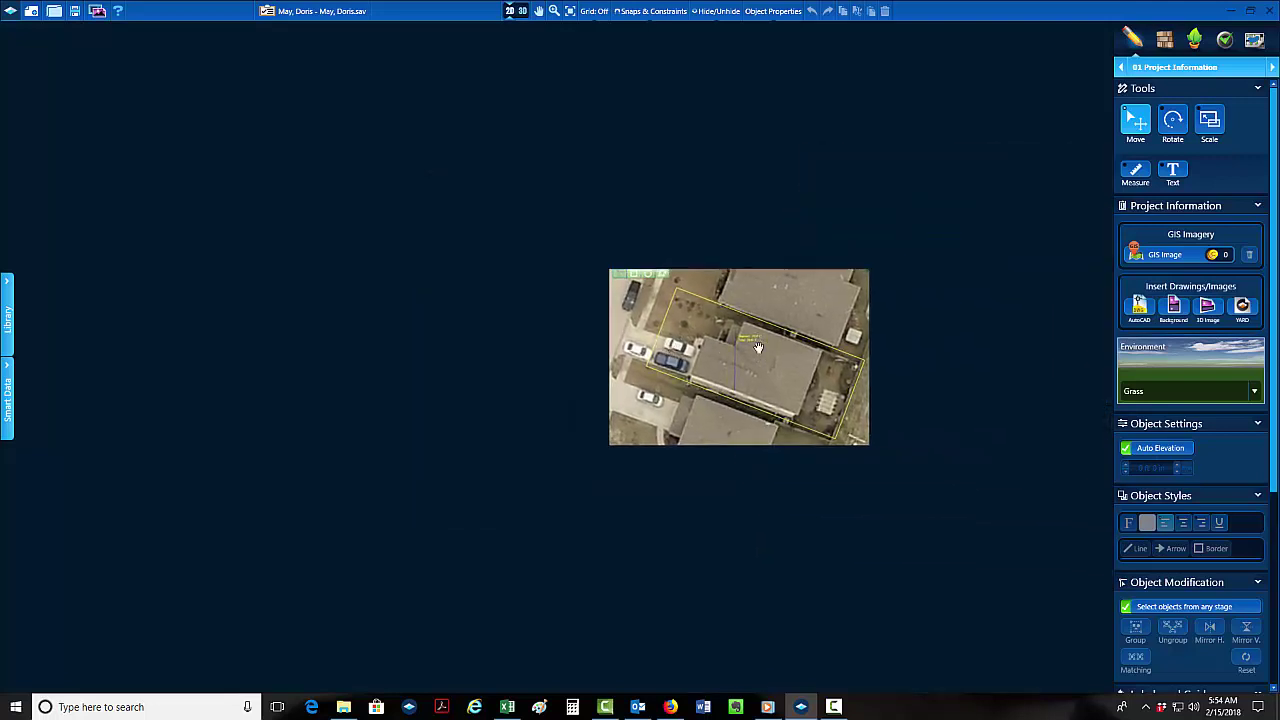
Set the drawing grid spacing to 32 ft.
click(590, 18)
click(600, 146)
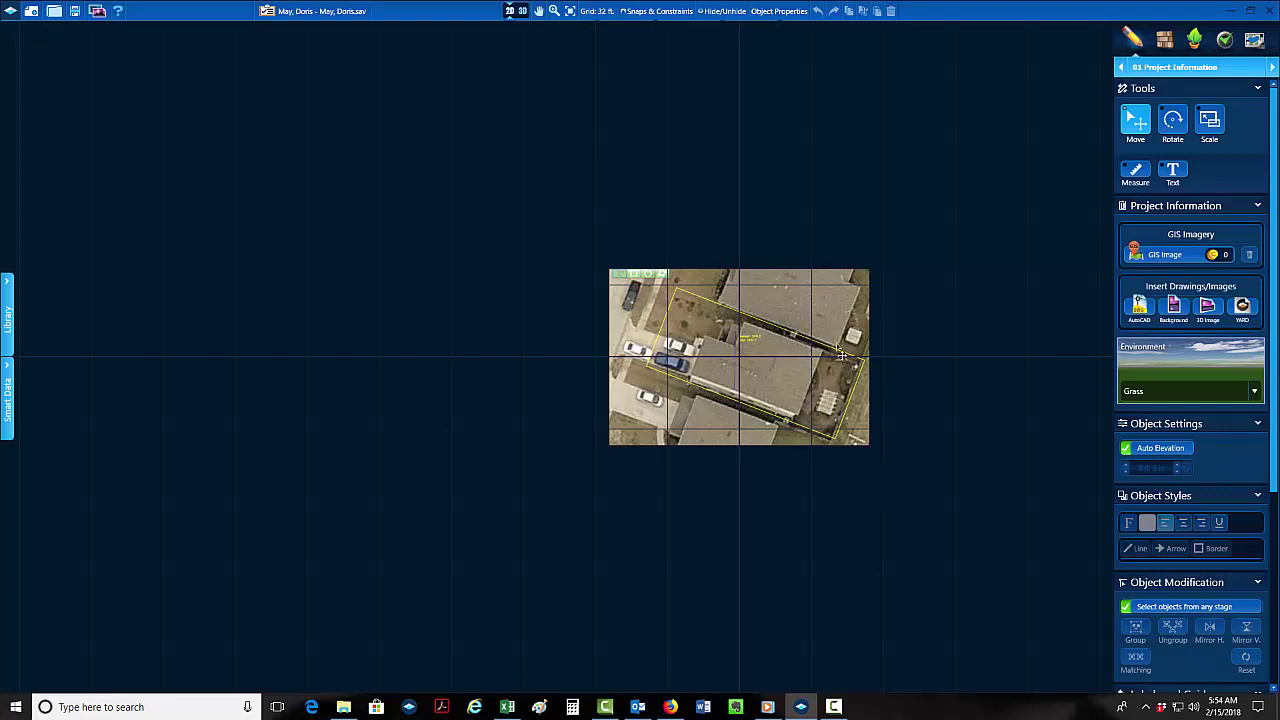
click(668, 12)
click(603, 12)
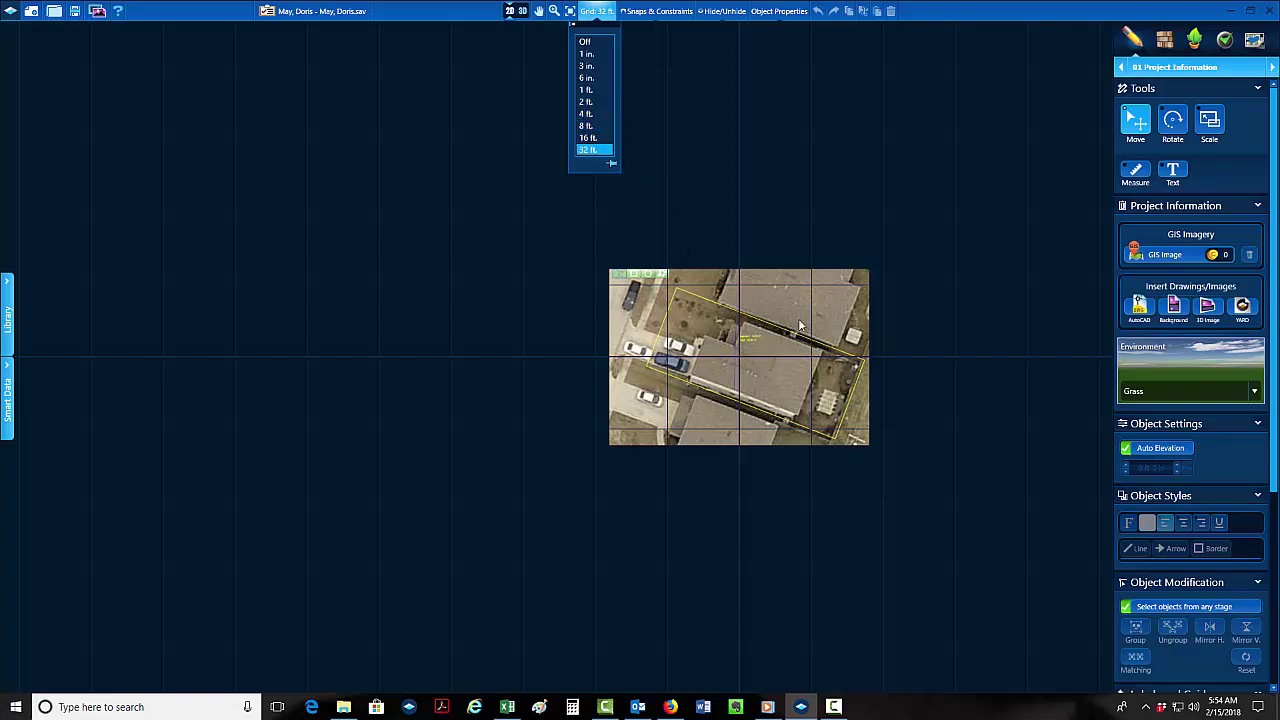
Draw an image scale line about 24.18 ft long over the blue measured segment on the house, from its lower end upward.
scroll(895, 437, up, 6)
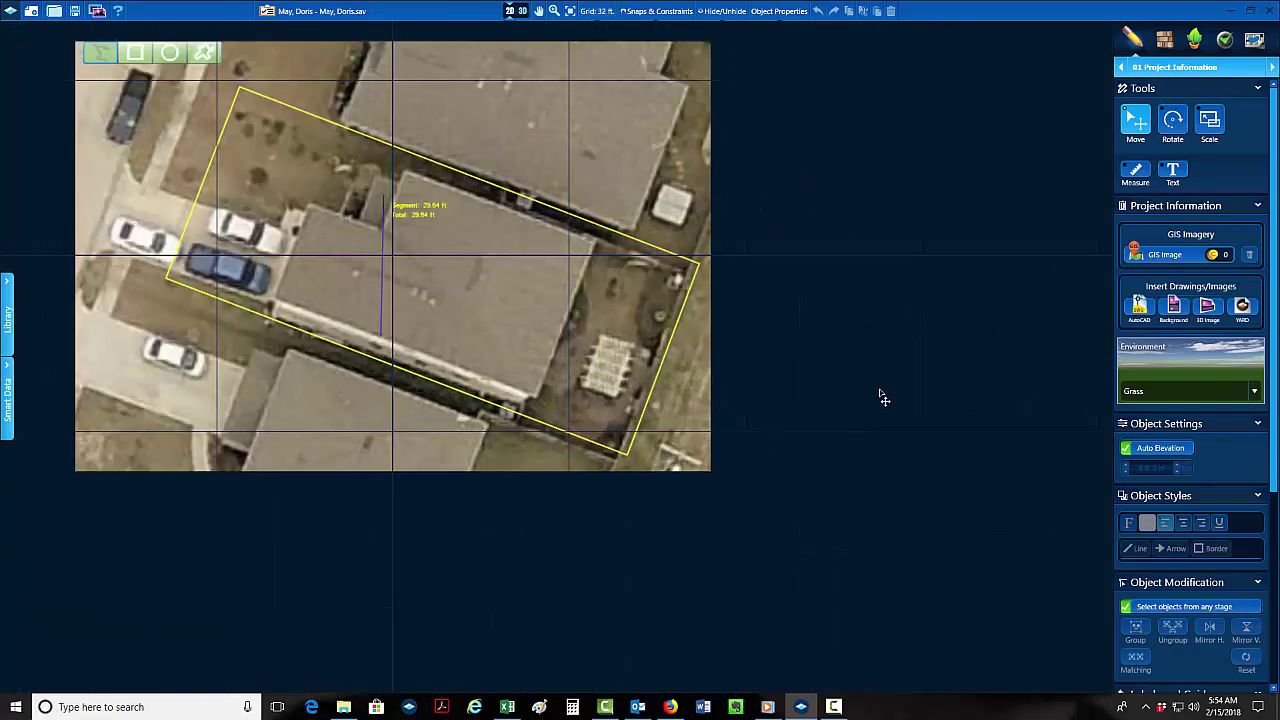
scroll(340, 287, down, 3)
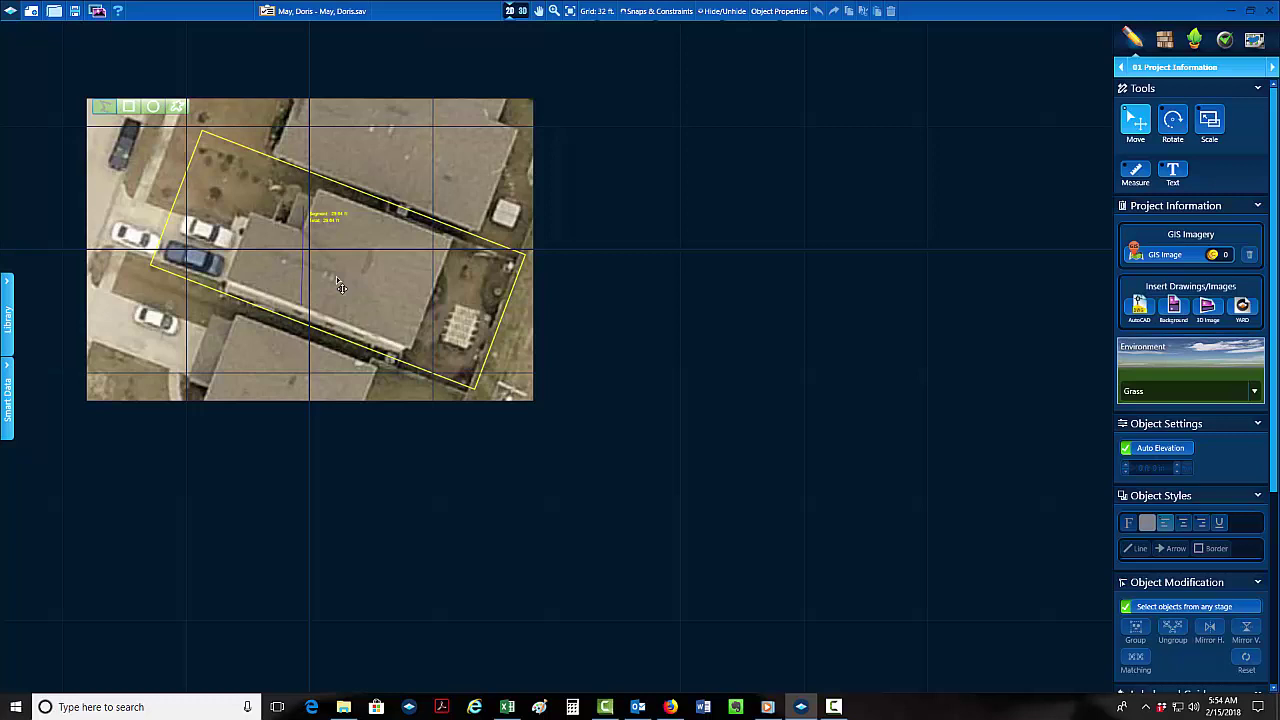
scroll(1176, 654, down, 5)
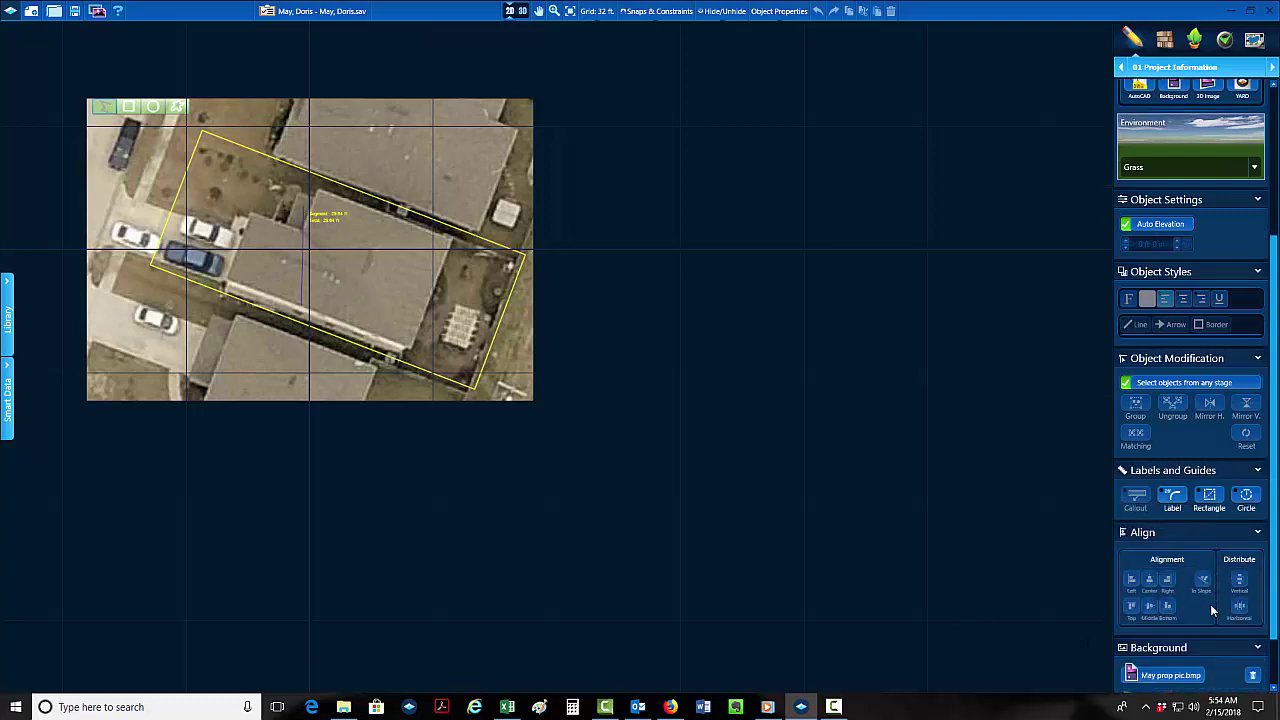
click(1212, 680)
scroll(275, 205, up, 4)
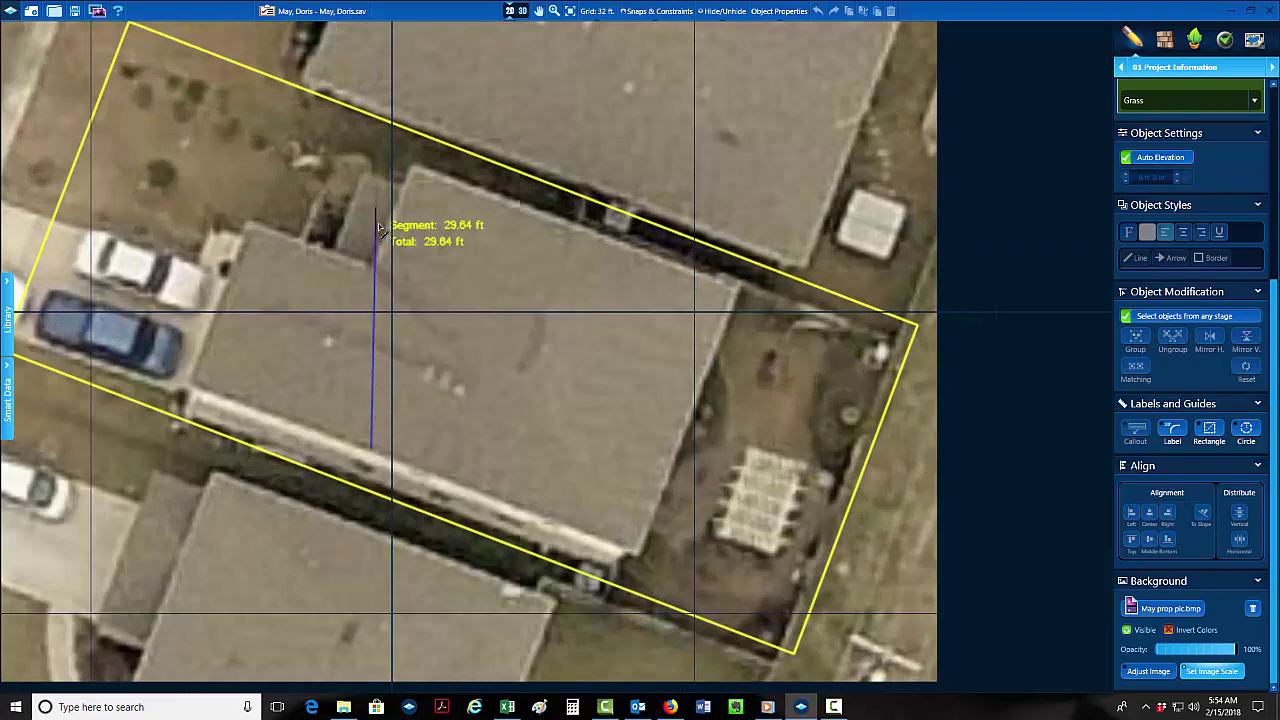
scroll(656, 371, down, 4)
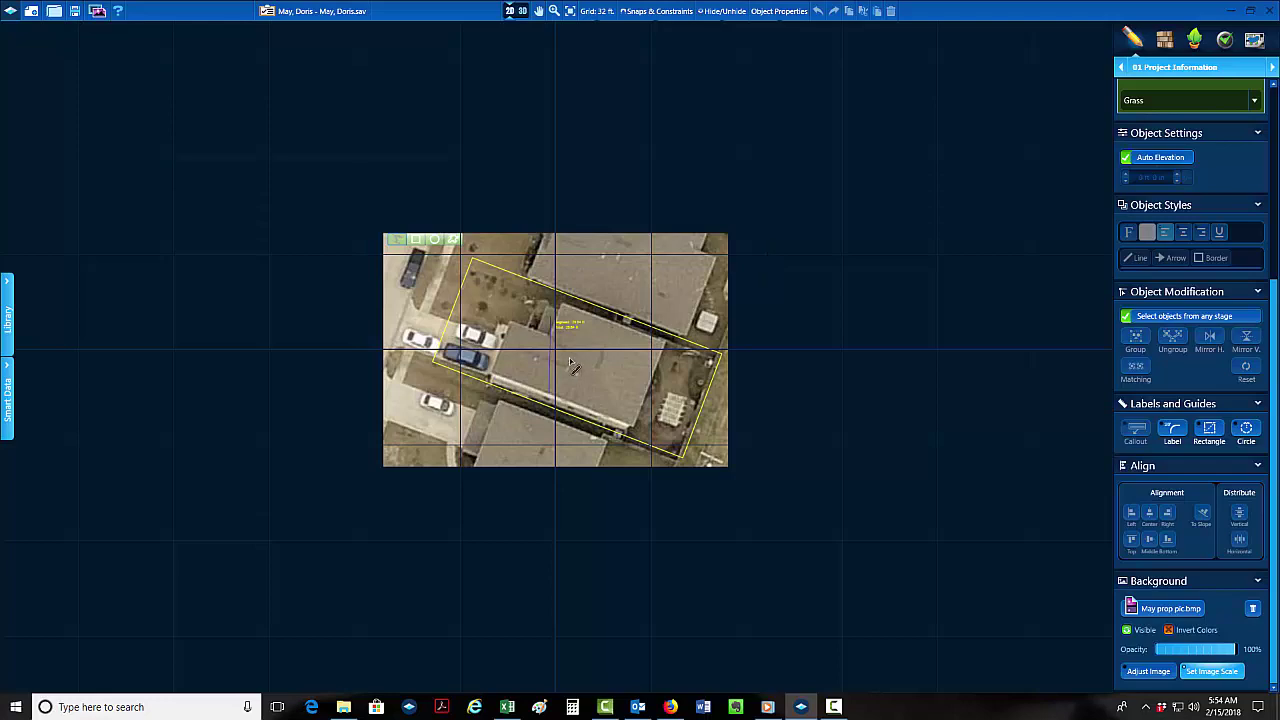
scroll(572, 362, up, 4)
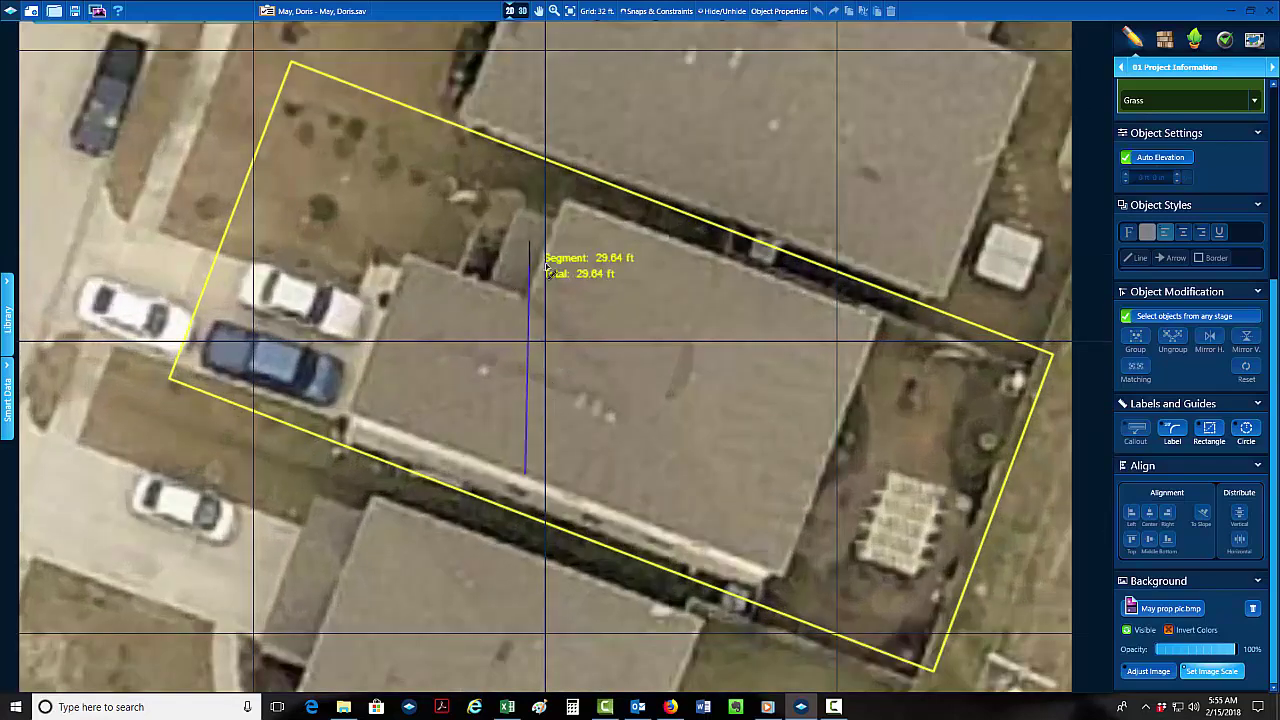
scroll(532, 268, up, 3)
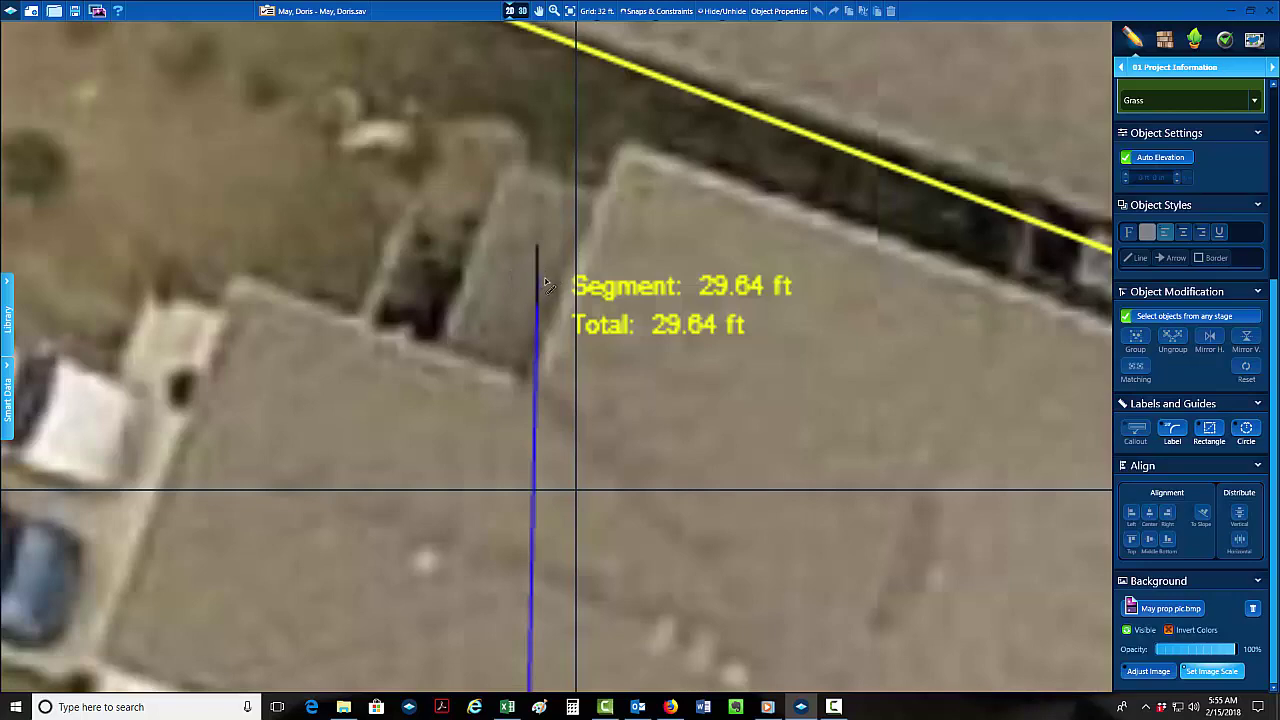
scroll(609, 366, down, 5)
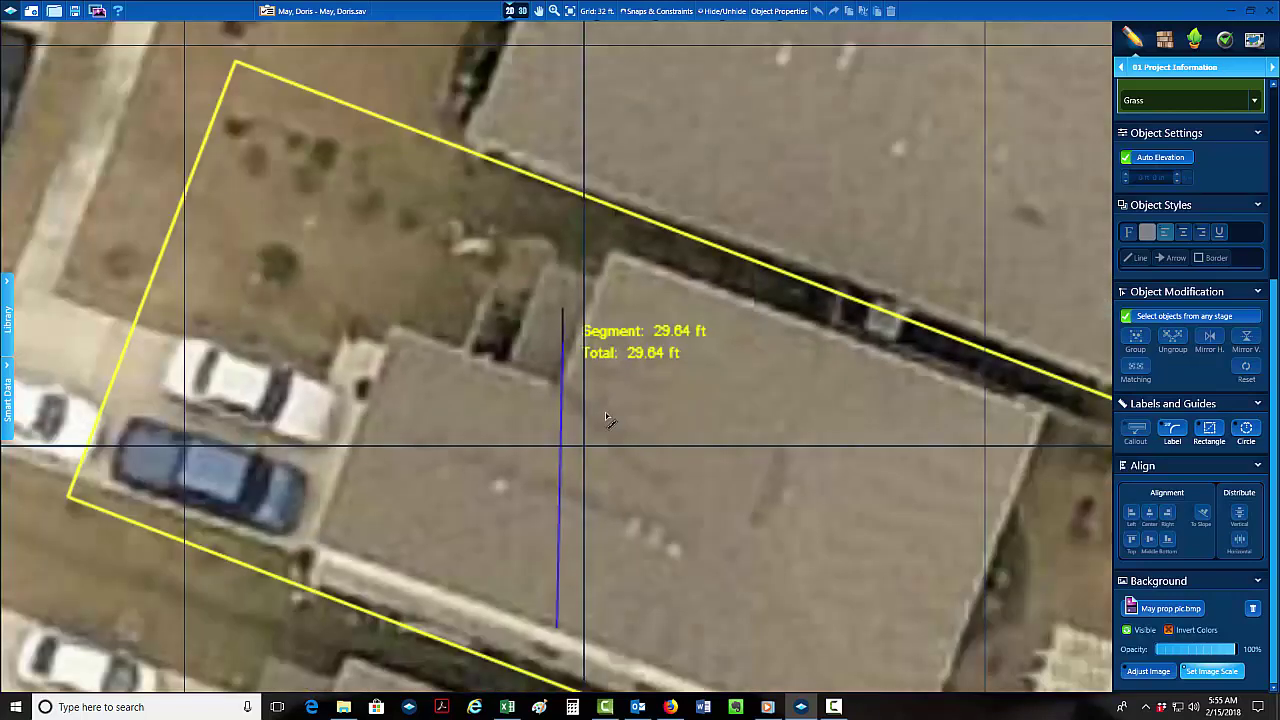
scroll(563, 457, up, 7)
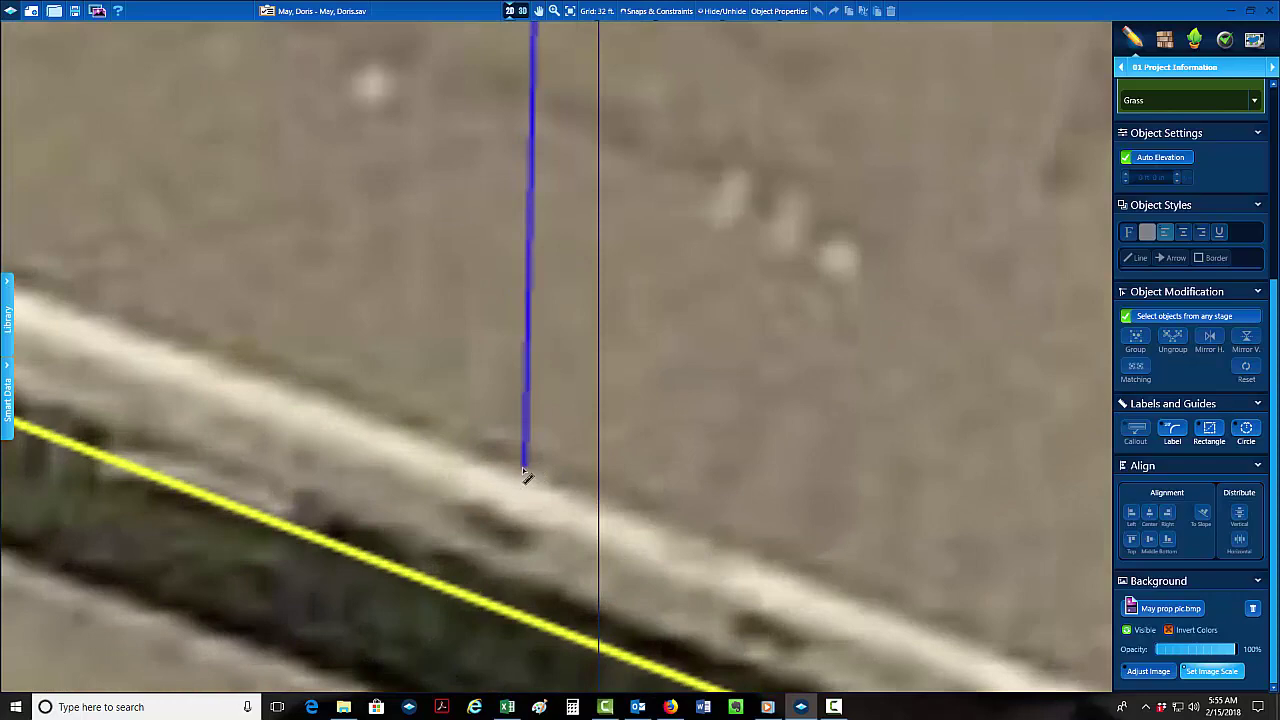
scroll(533, 361, down, 4)
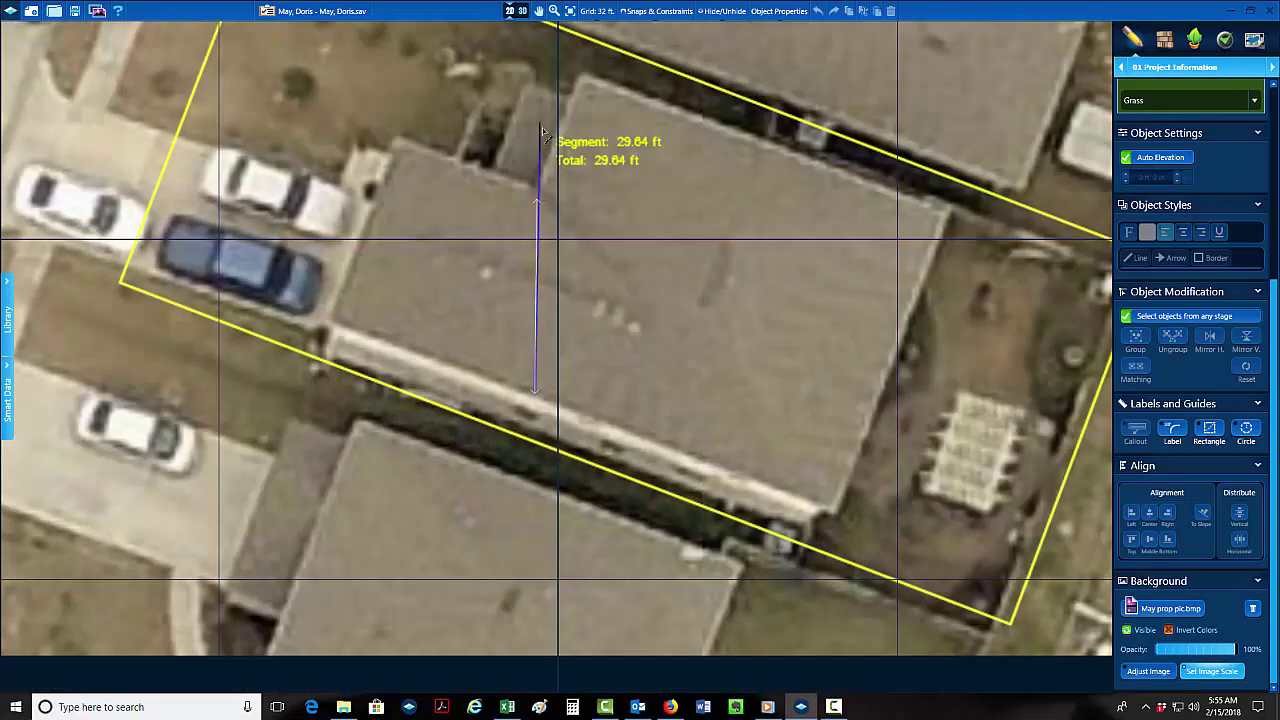
scroll(540, 300, up, 5)
scroll(548, 122, up, 2)
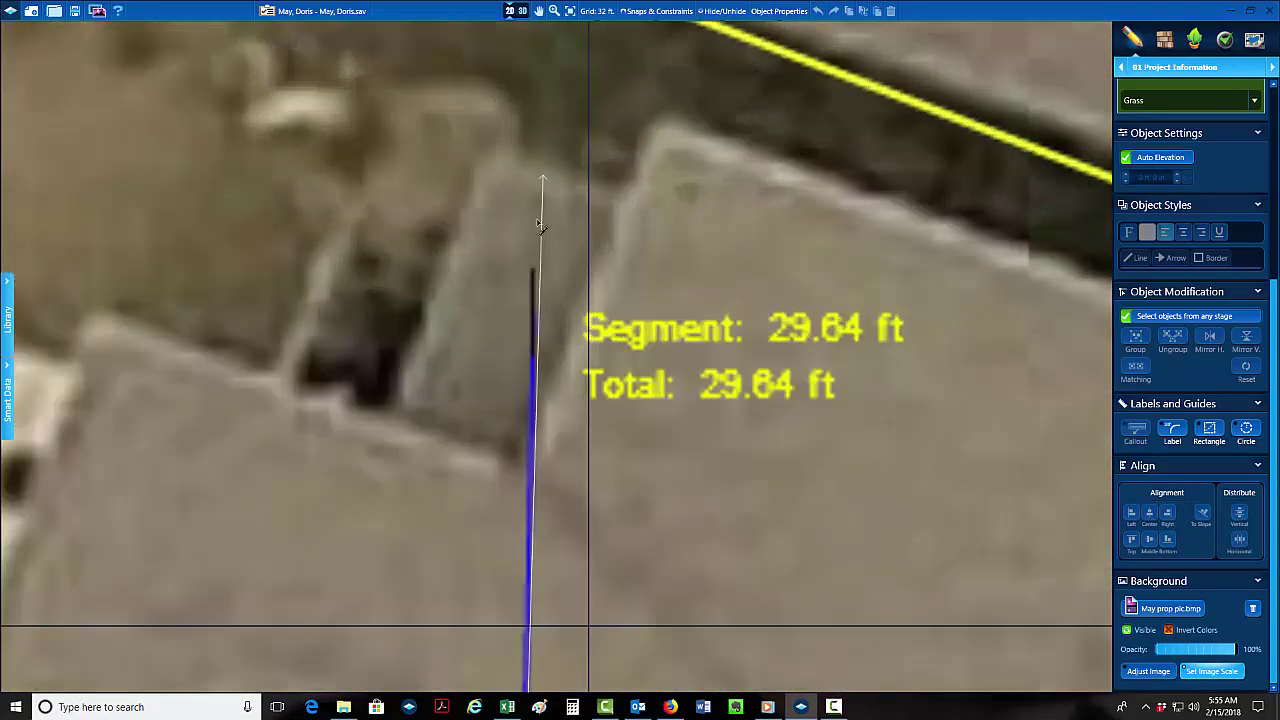
click(535, 320)
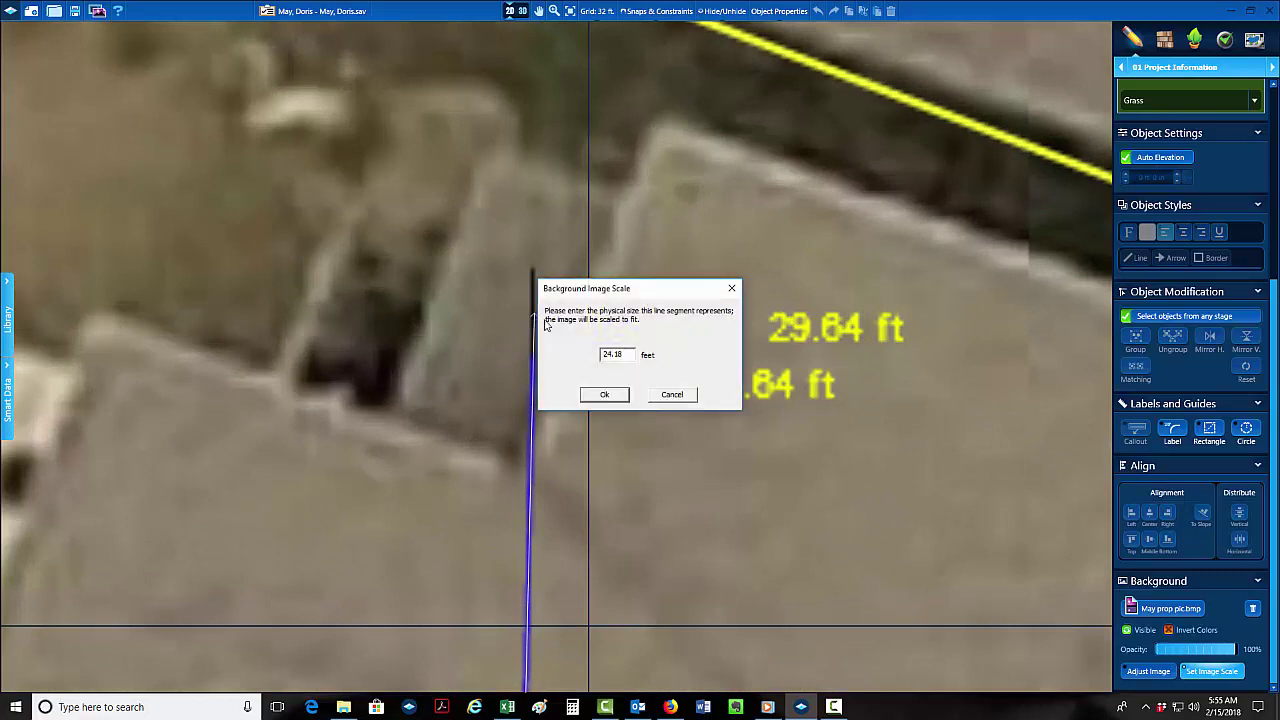
Set the physical size of the scale line to 29.64 feet and apply it to the background image.
drag(630, 357, 574, 352)
text(29.64)
key(Return)
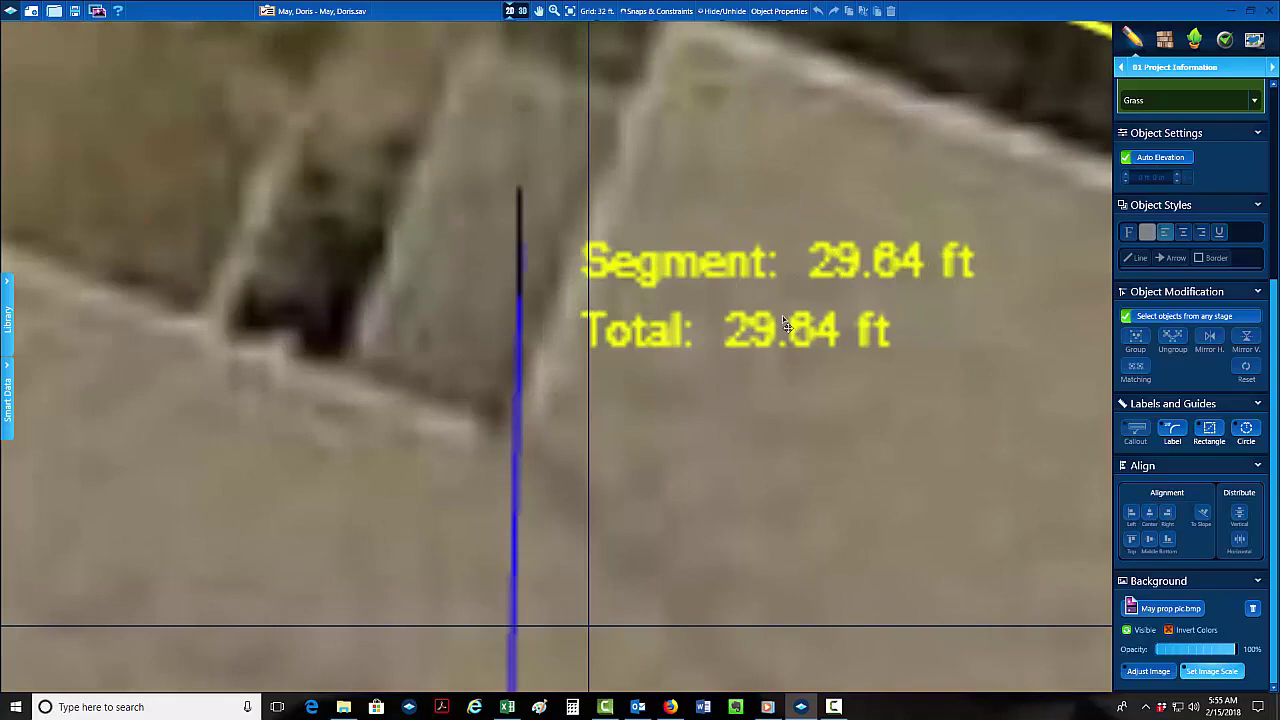
scroll(557, 268, down, 5)
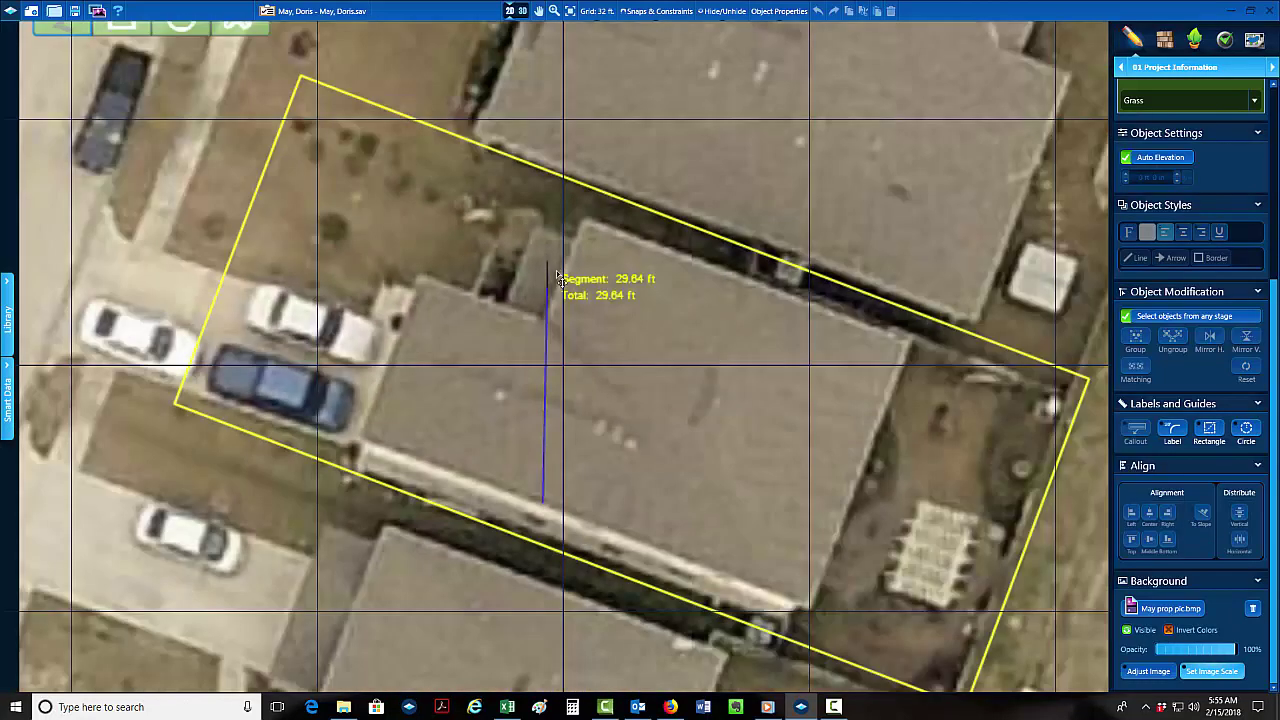
scroll(572, 315, down, 5)
scroll(575, 345, up, 2)
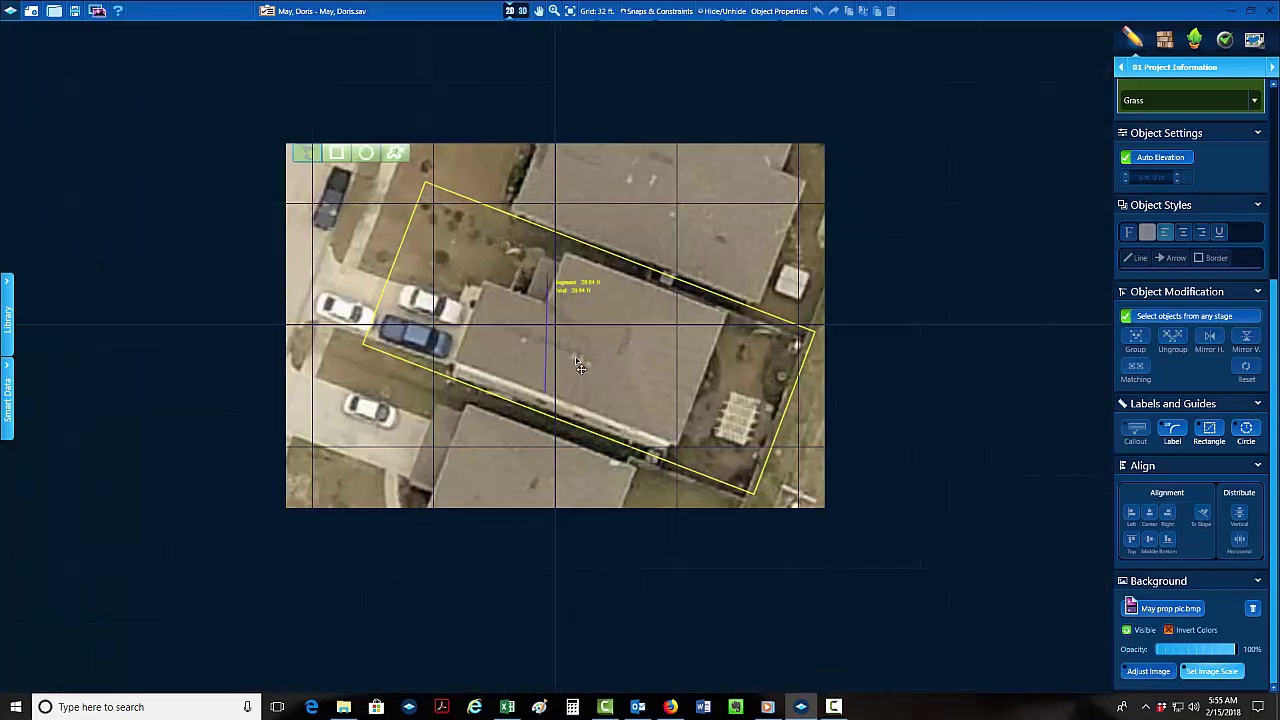
Switch the project to the 02 House design stage.
scroll(570, 372, up, 2)
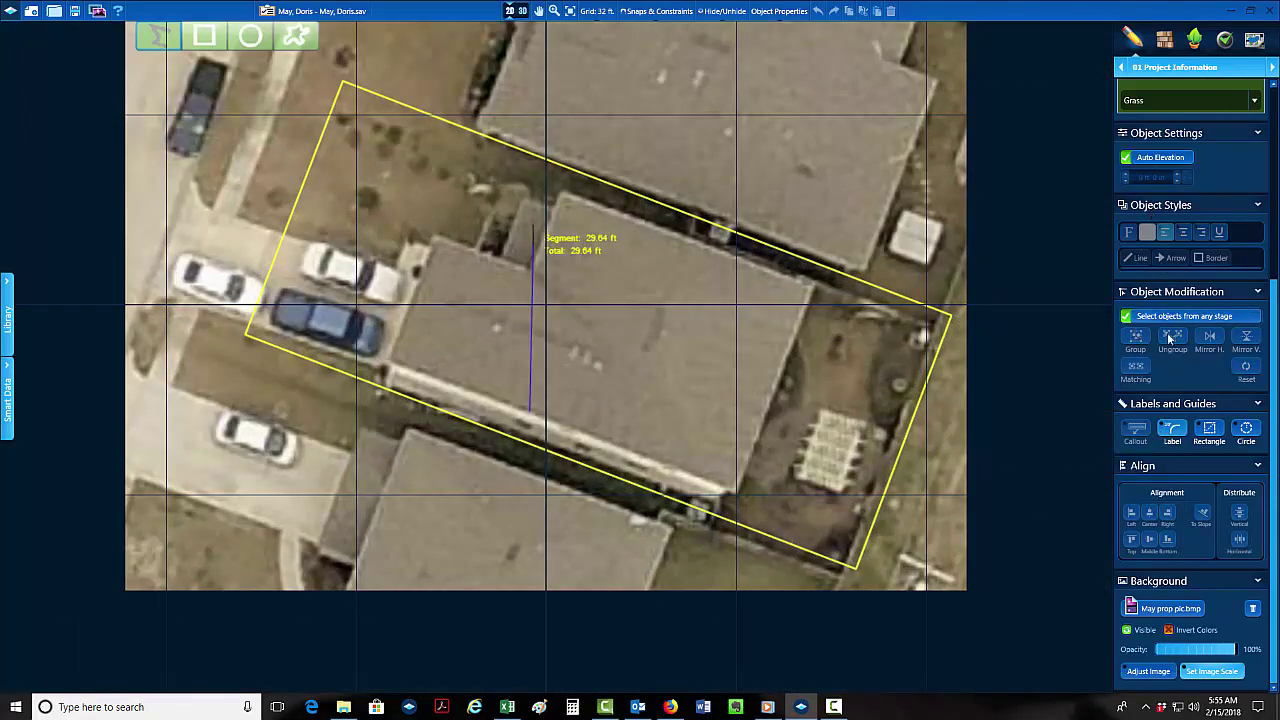
scroll(1161, 448, up, 1)
click(1175, 67)
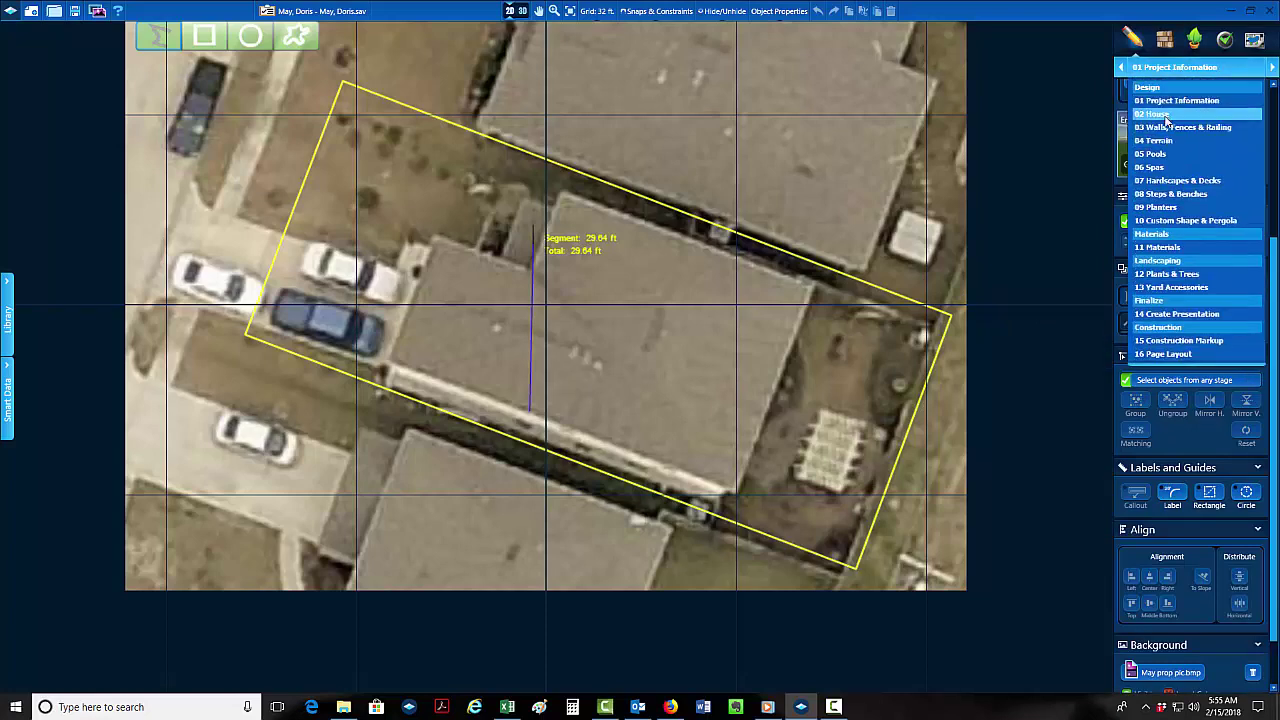
click(1163, 114)
Turn the drawing grid off and cancel the misplaced measurement line over the house.
click(1137, 145)
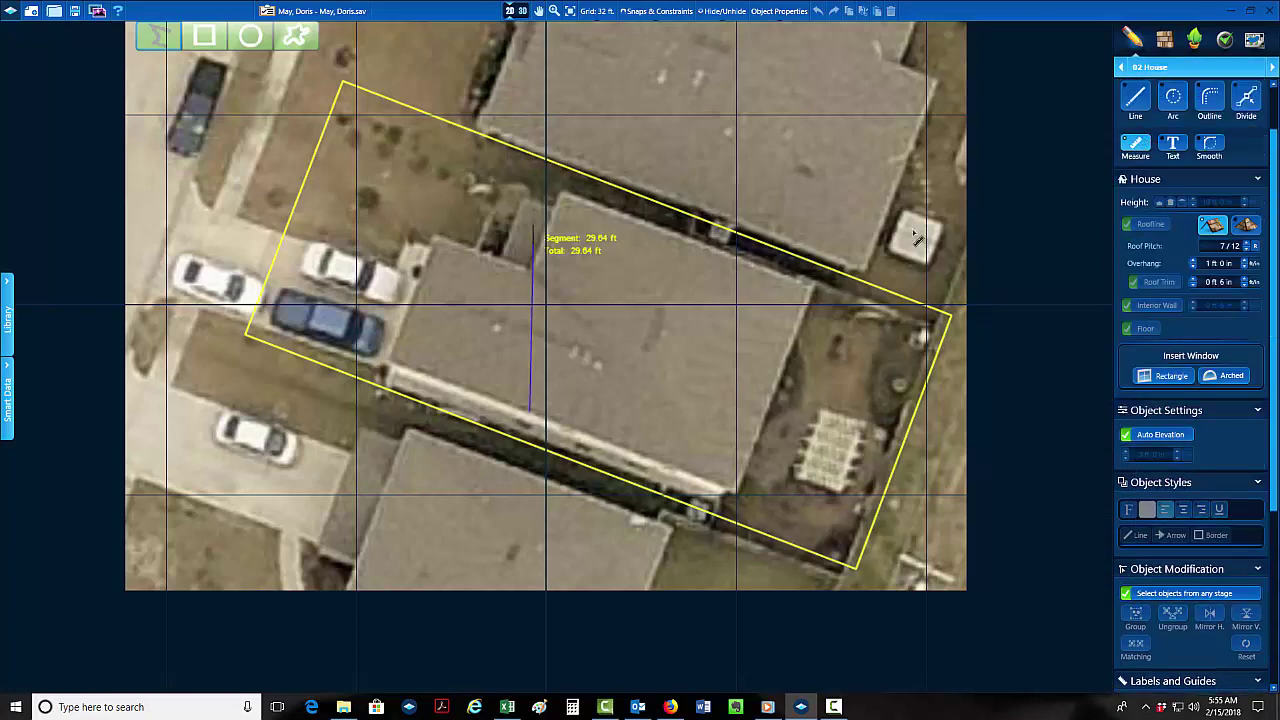
scroll(571, 376, up, 2)
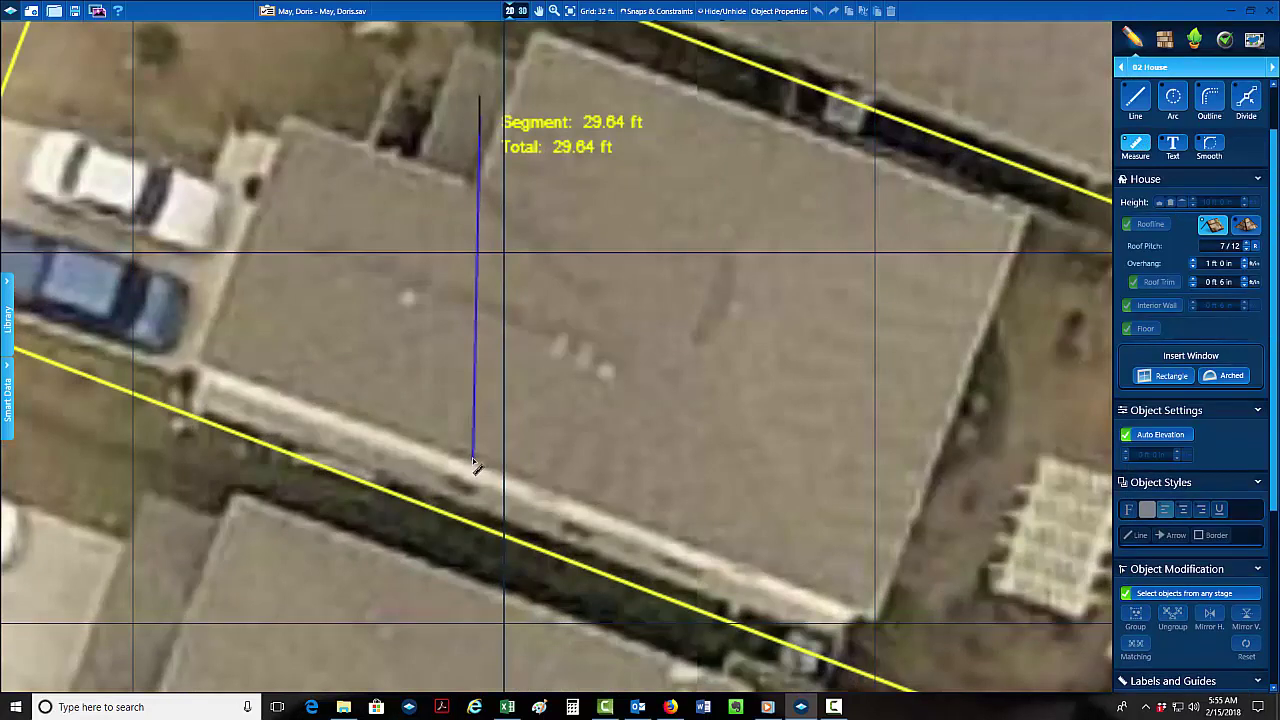
mouse_move(504, 623)
mouse_down()
mouse_move(474, 220)
mouse_move(483, 183)
mouse_move(538, 127)
mouse_up()
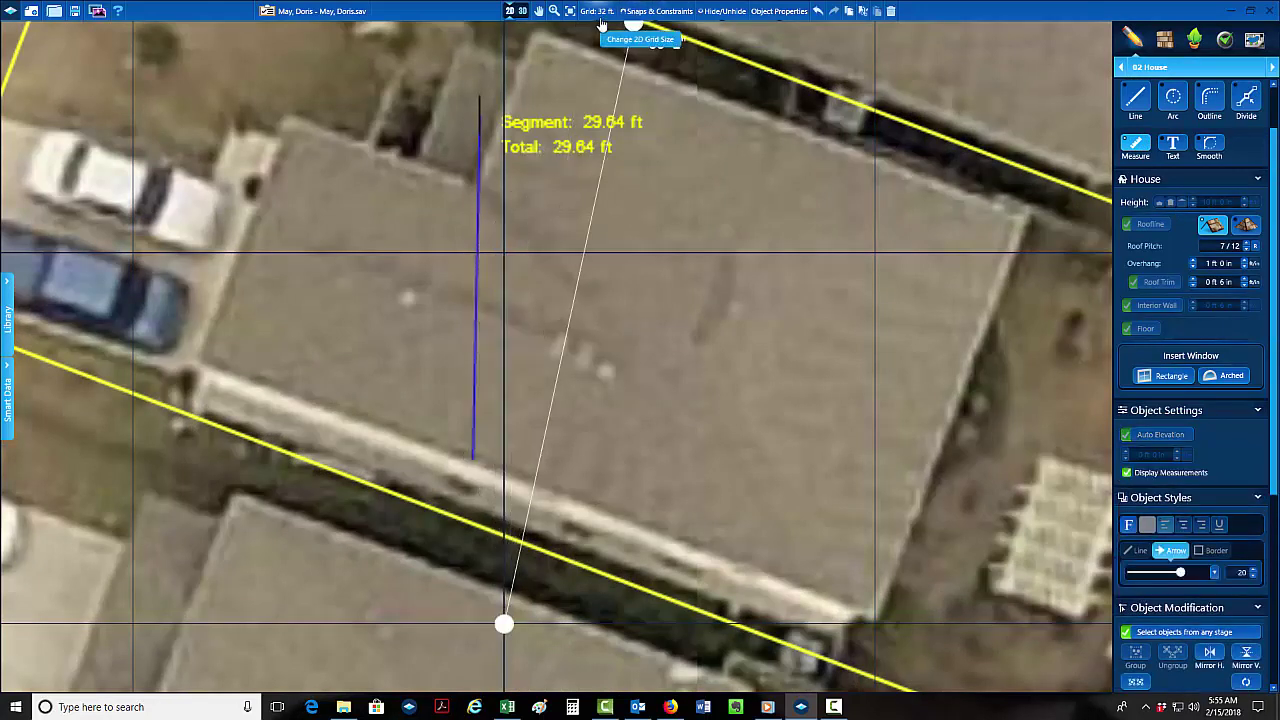
click(598, 14)
click(586, 41)
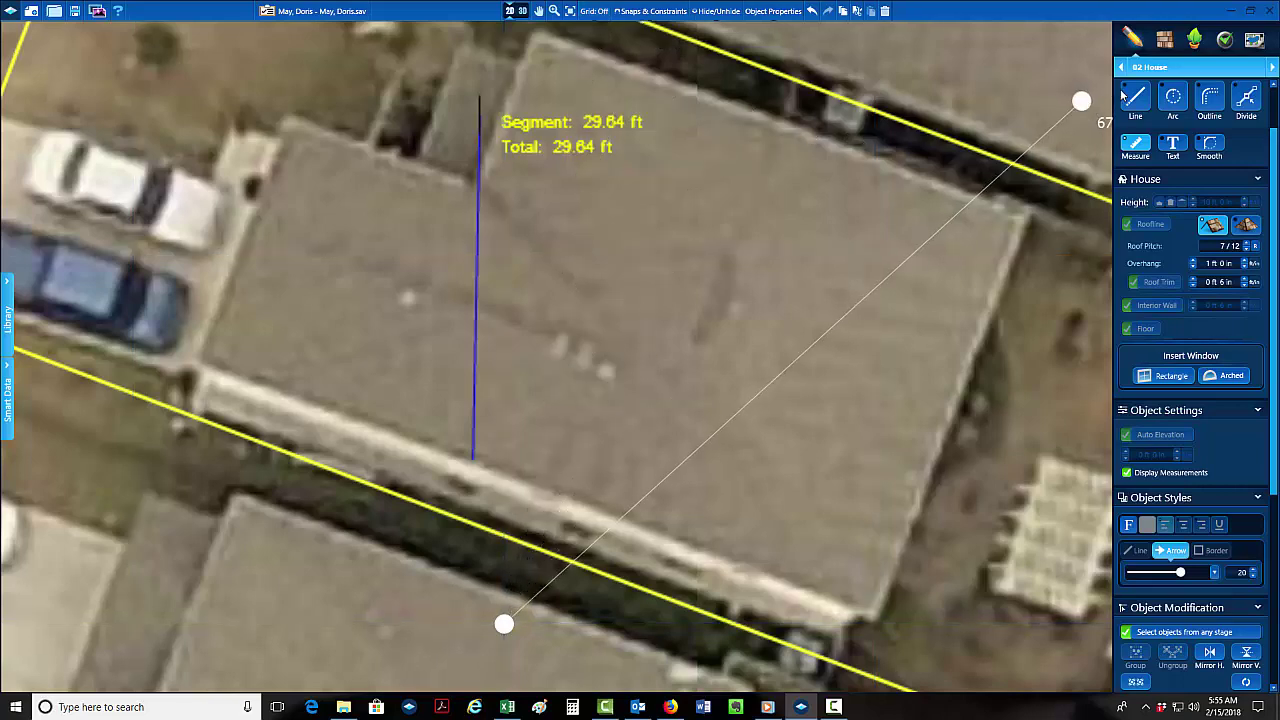
key(Escape)
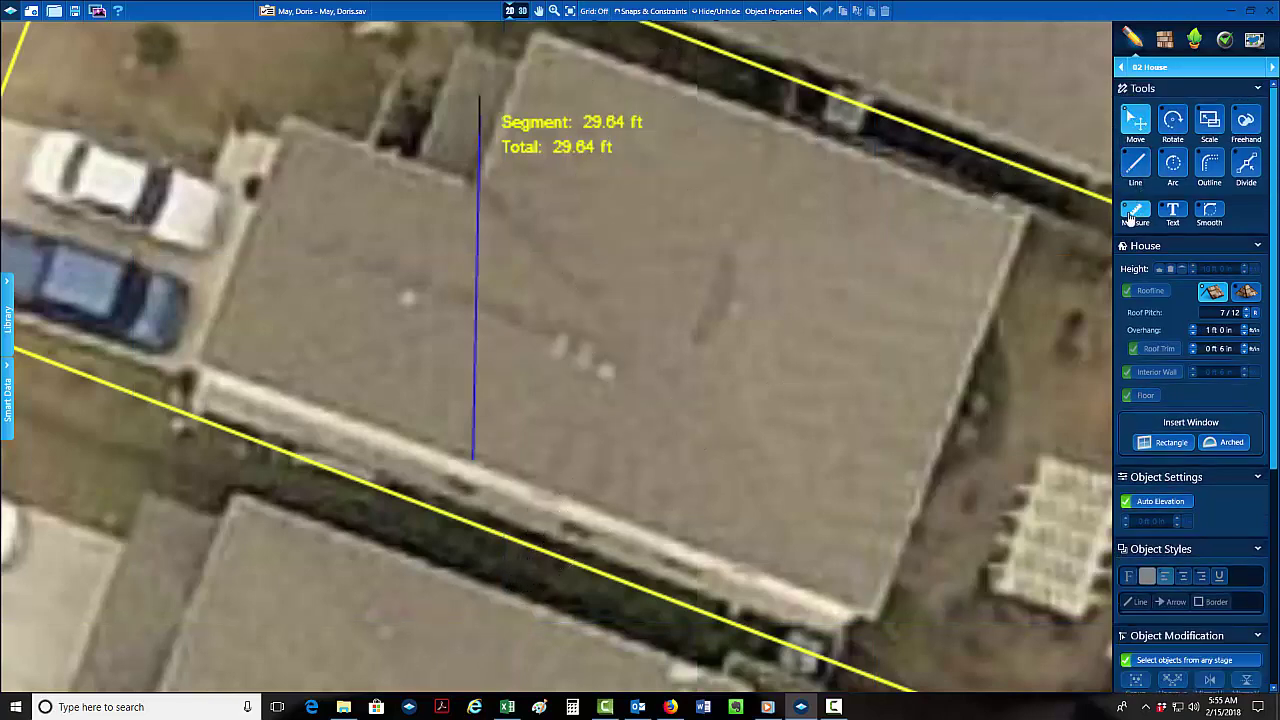
Measure the blue segment on the house from its lower end to near its upper end.
scroll(487, 437, up, 3)
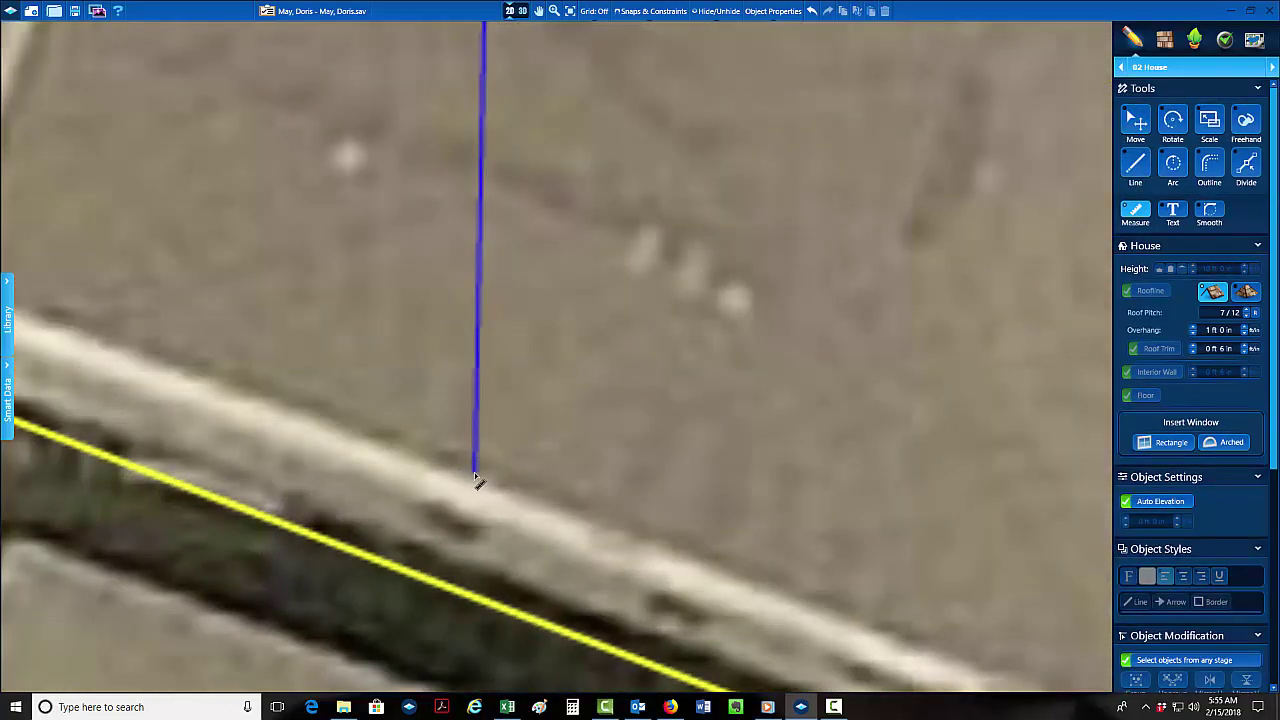
click(474, 472)
scroll(494, 186, down, 3)
scroll(511, 100, down, 2)
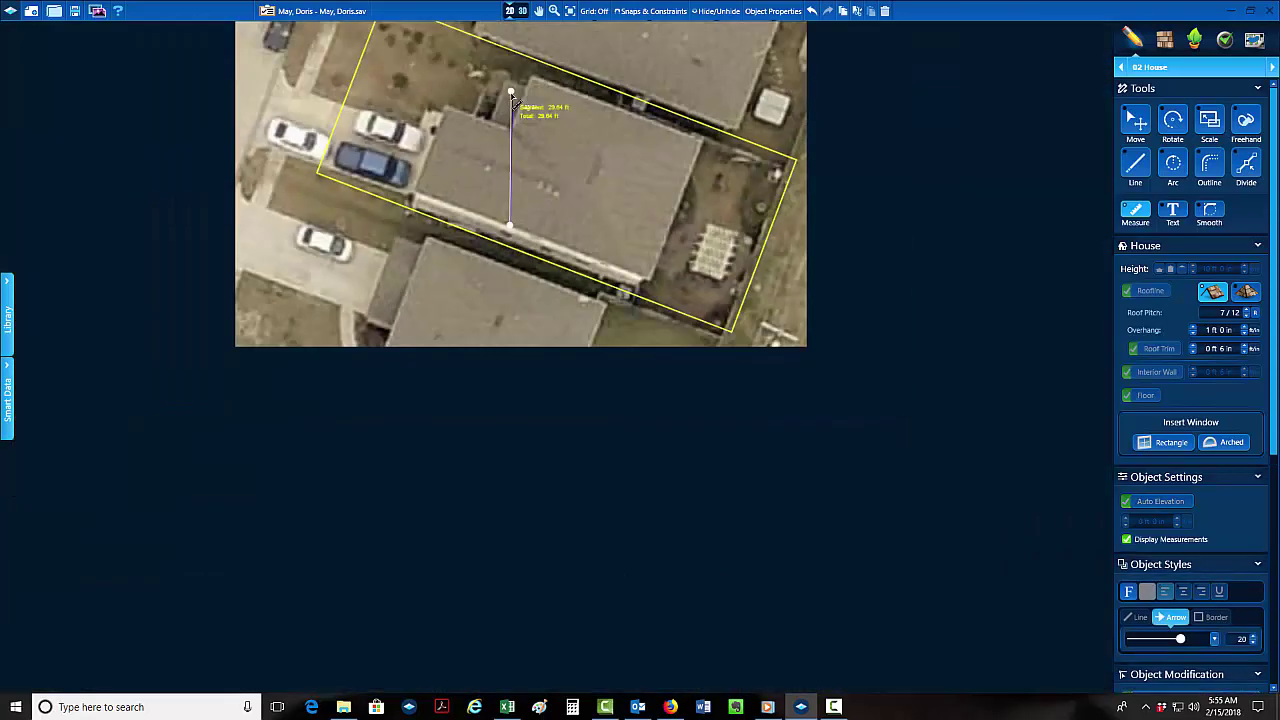
scroll(512, 100, up, 5)
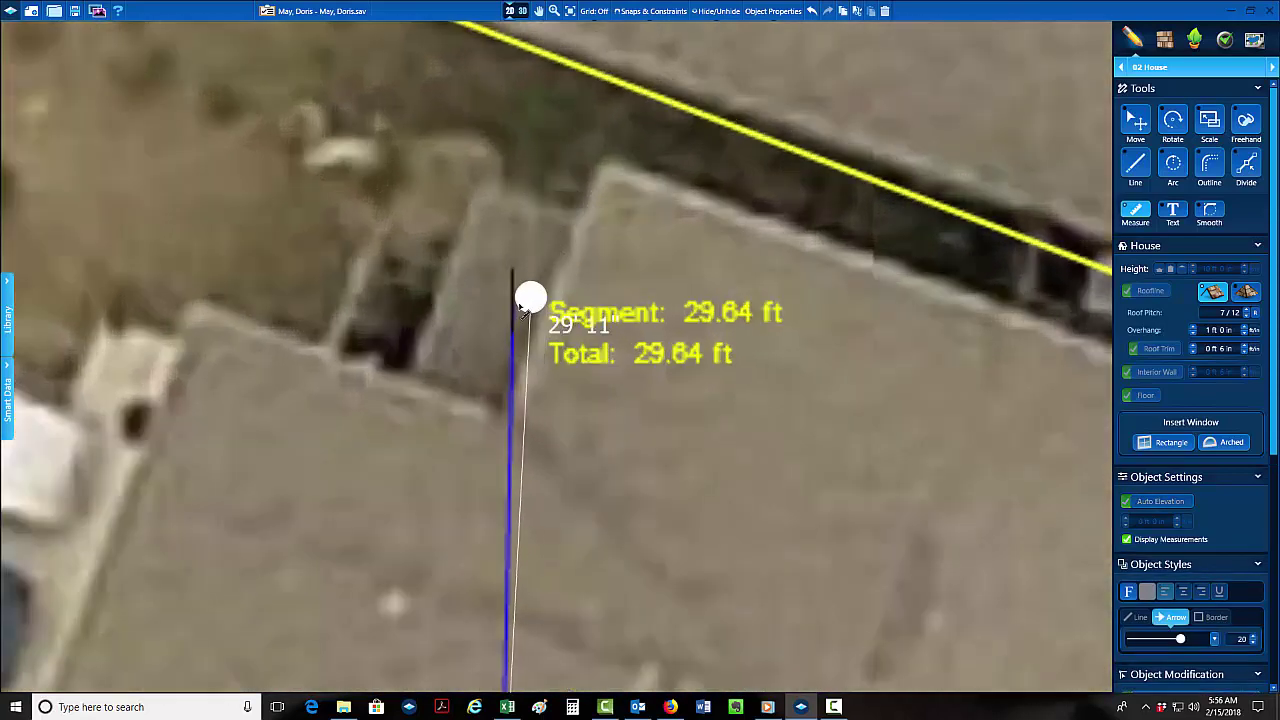
drag(522, 310, 515, 313)
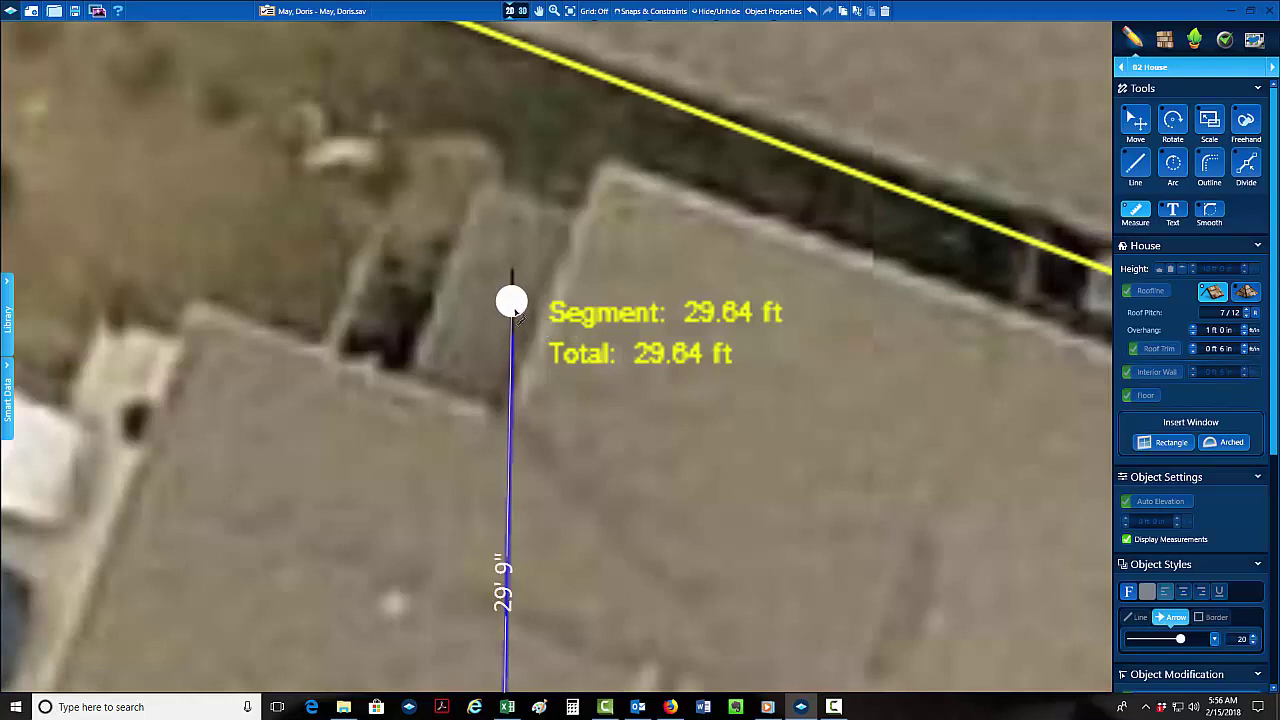
Give the measurement line filled triangular arrowheads and set their size to 13.
click(1215, 638)
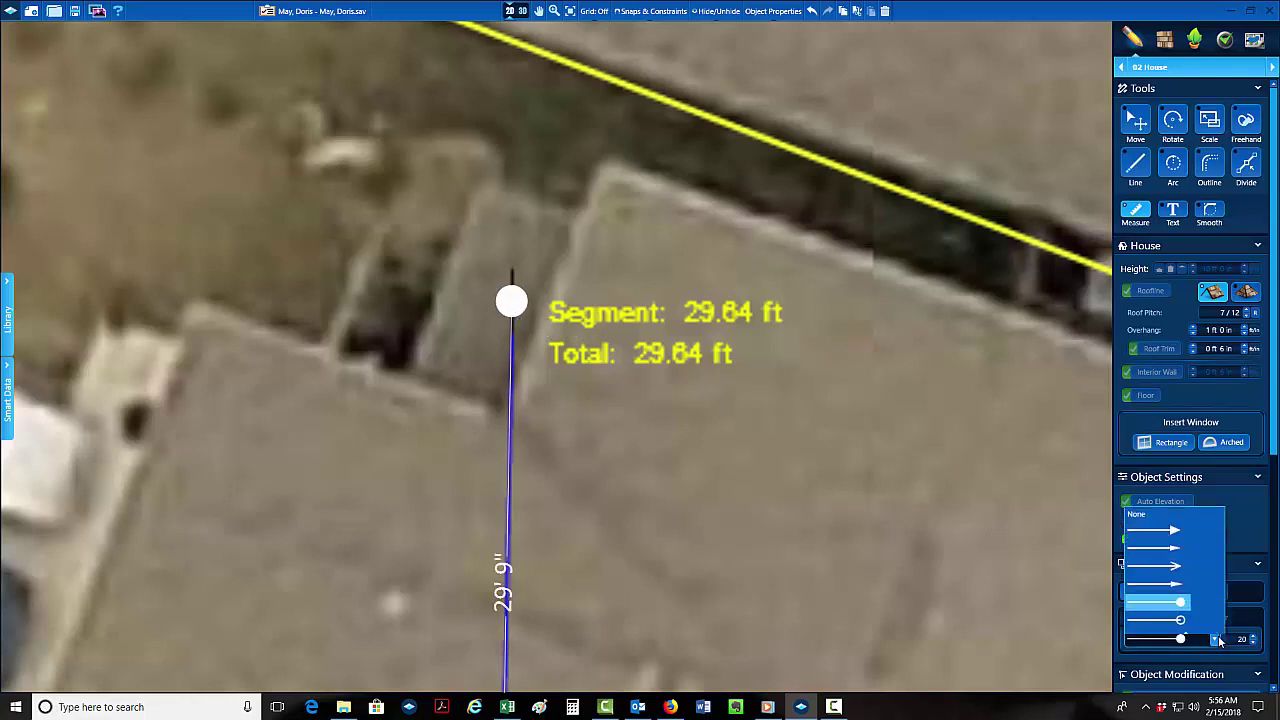
click(1178, 530)
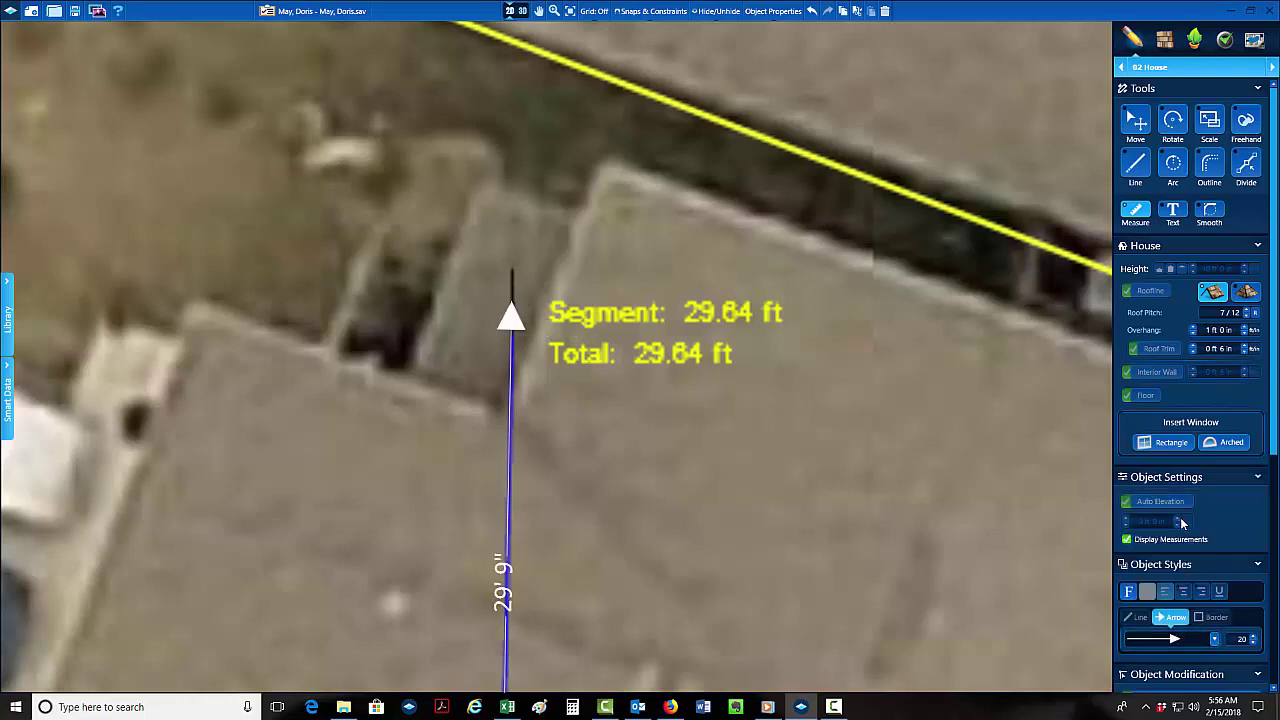
scroll(1236, 622, down, 2)
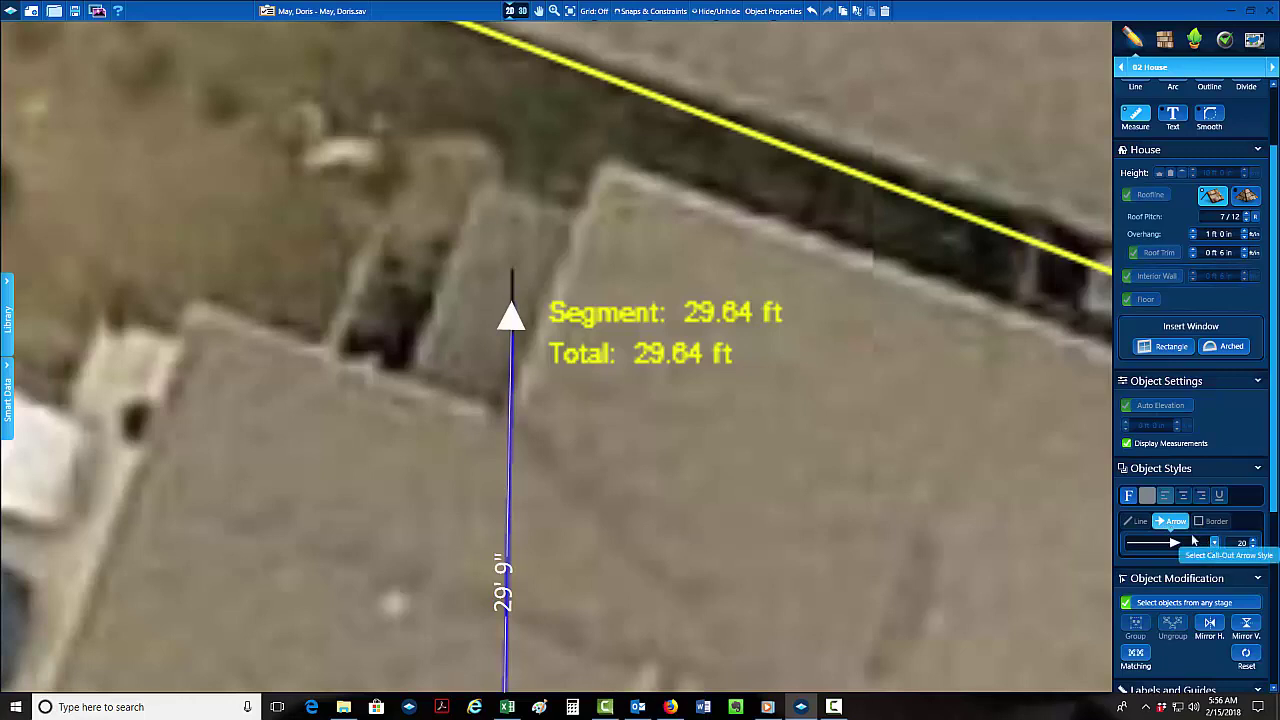
click(1213, 545)
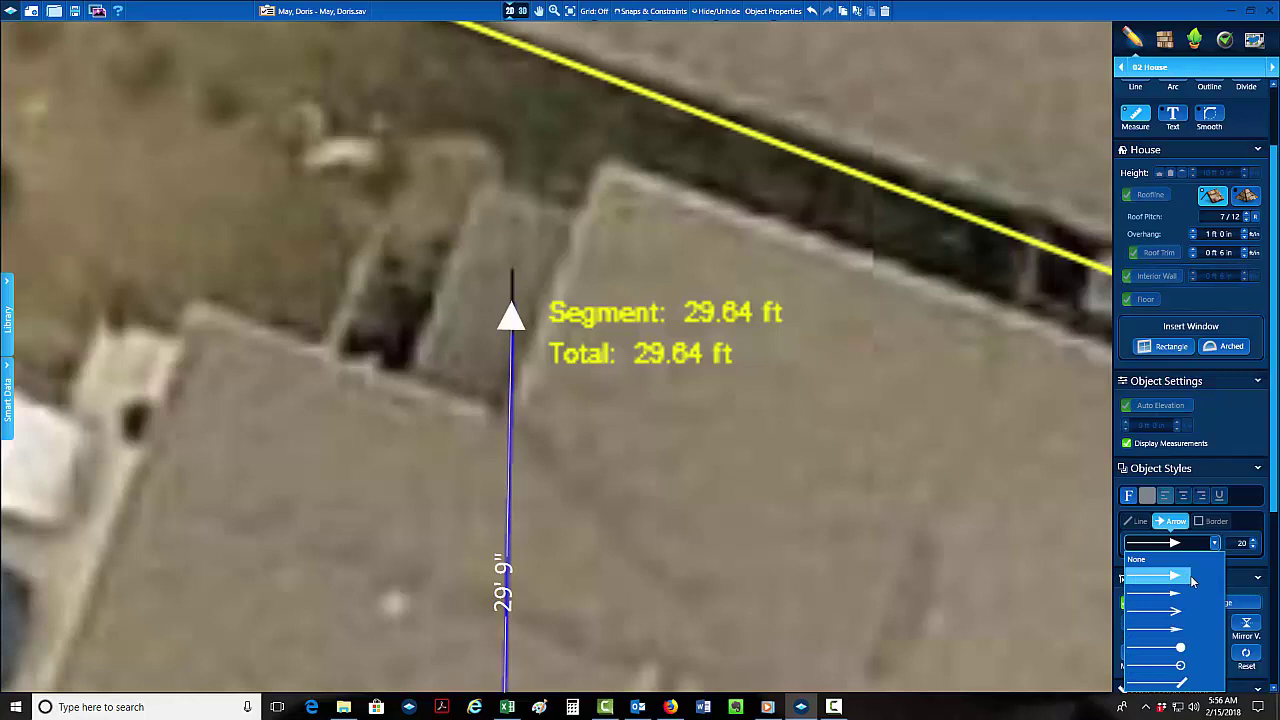
click(1233, 548)
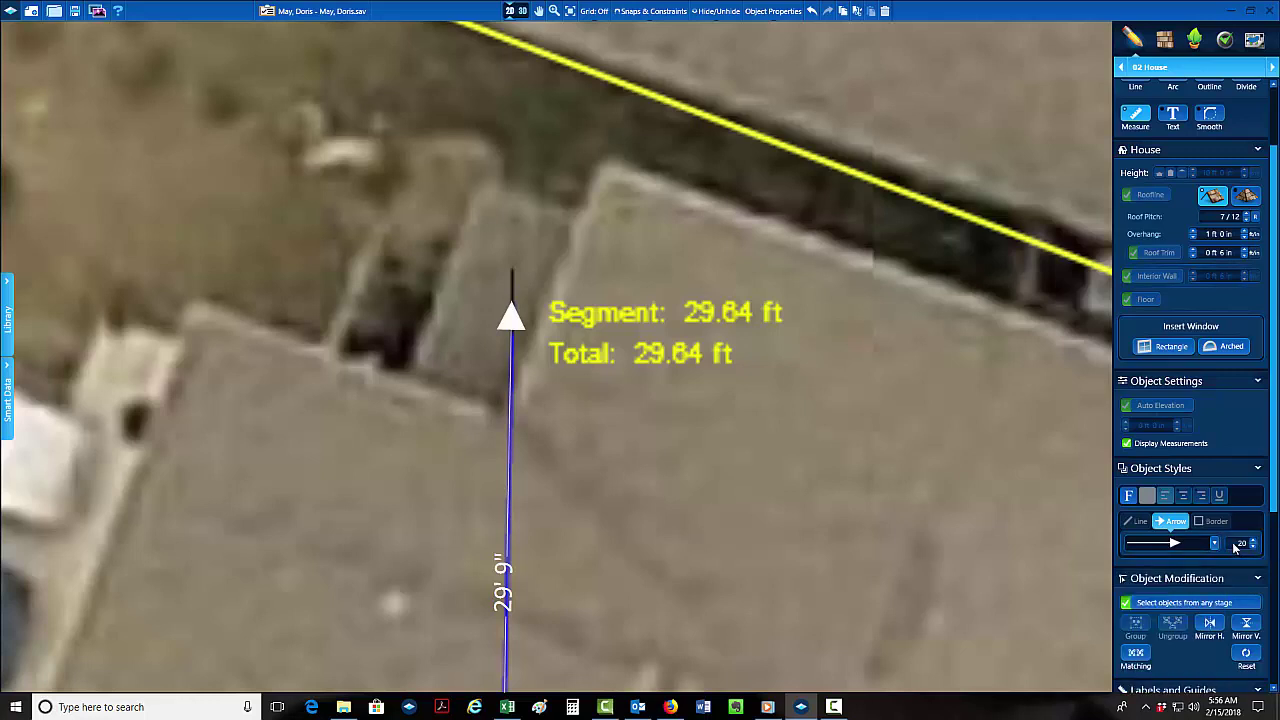
double_click(1230, 544)
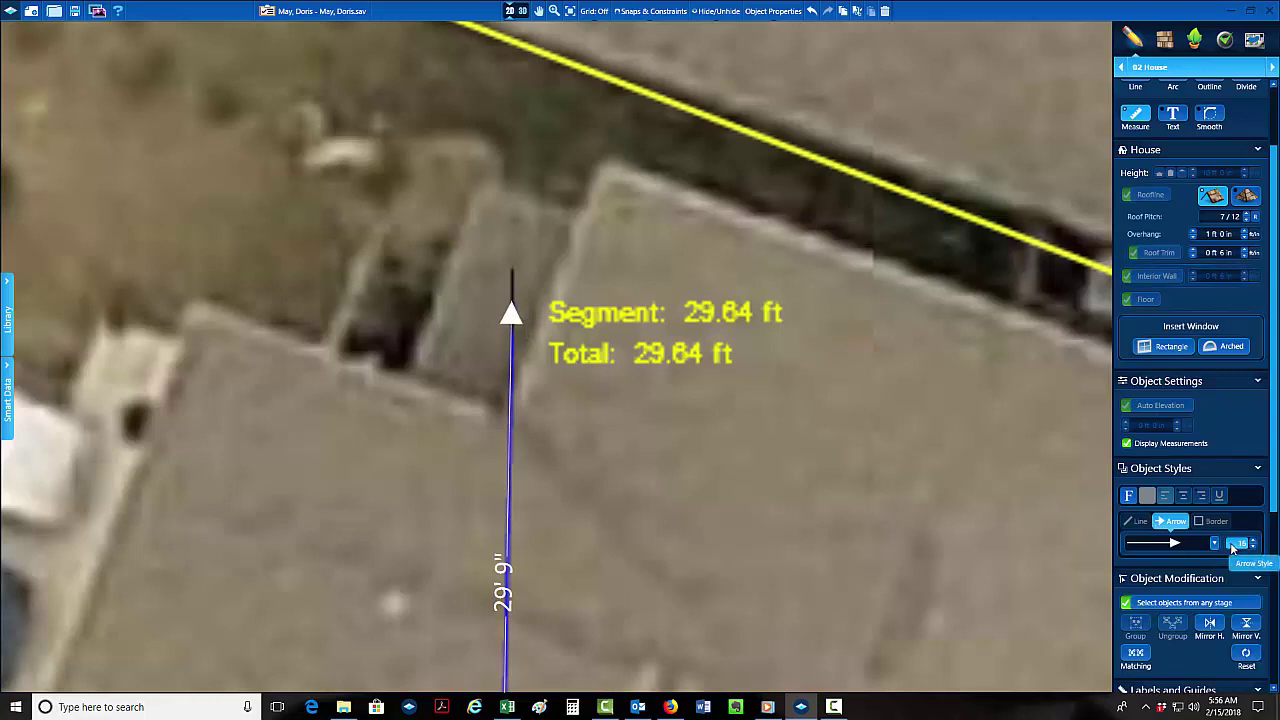
scroll(1233, 546, up, 1)
scroll(540, 345, down, 3)
scroll(558, 415, up, 2)
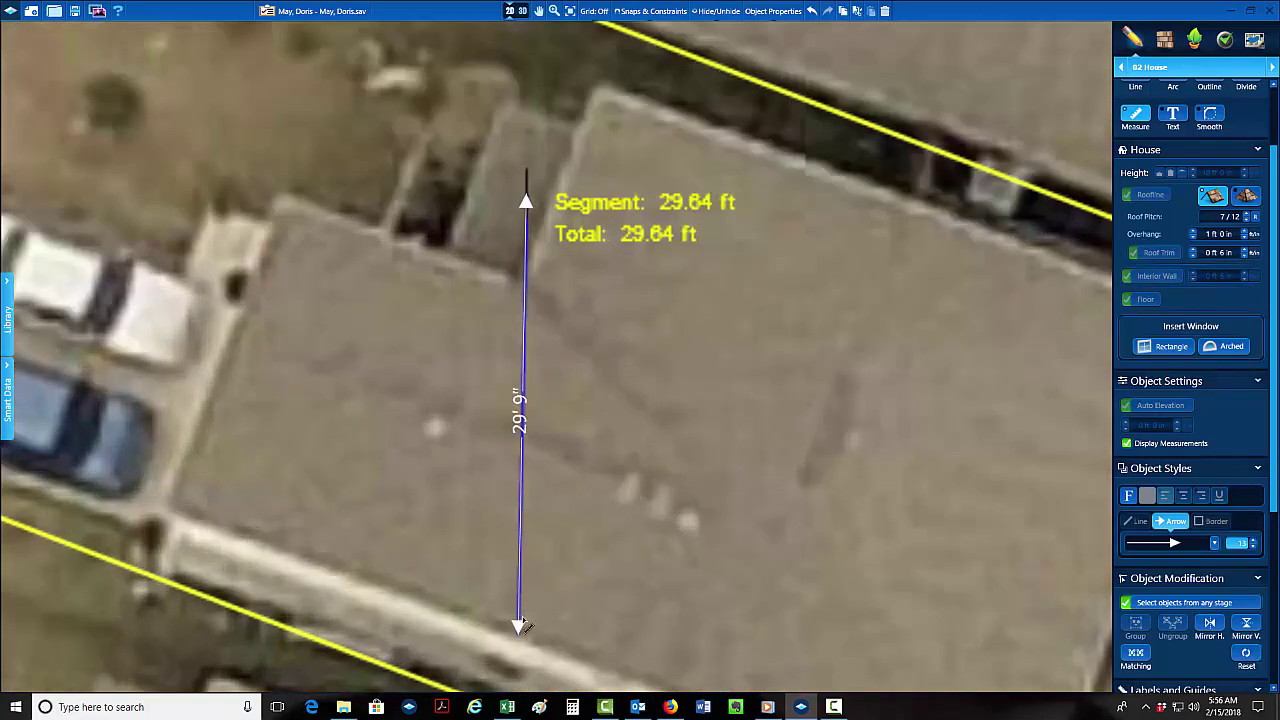
scroll(522, 622, up, 2)
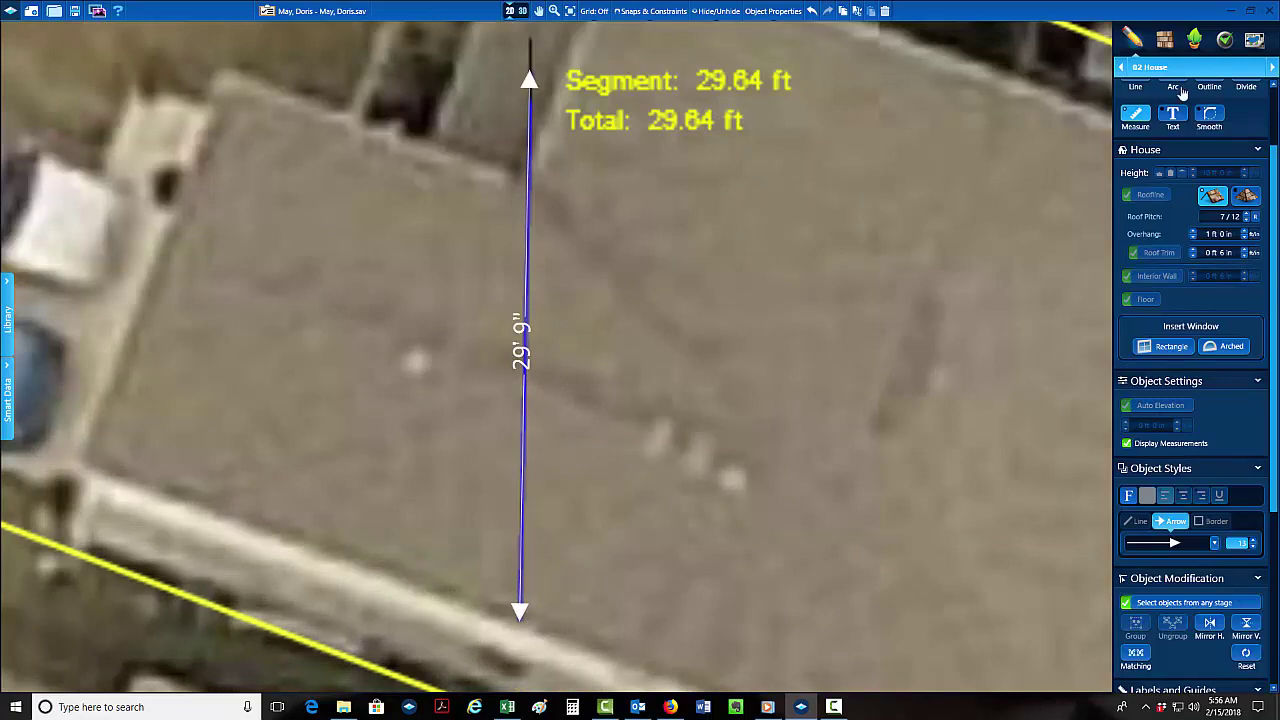
Delete the measurement line from the house and set the drawing grid spacing to 32 ft.
scroll(1181, 91, up, 2)
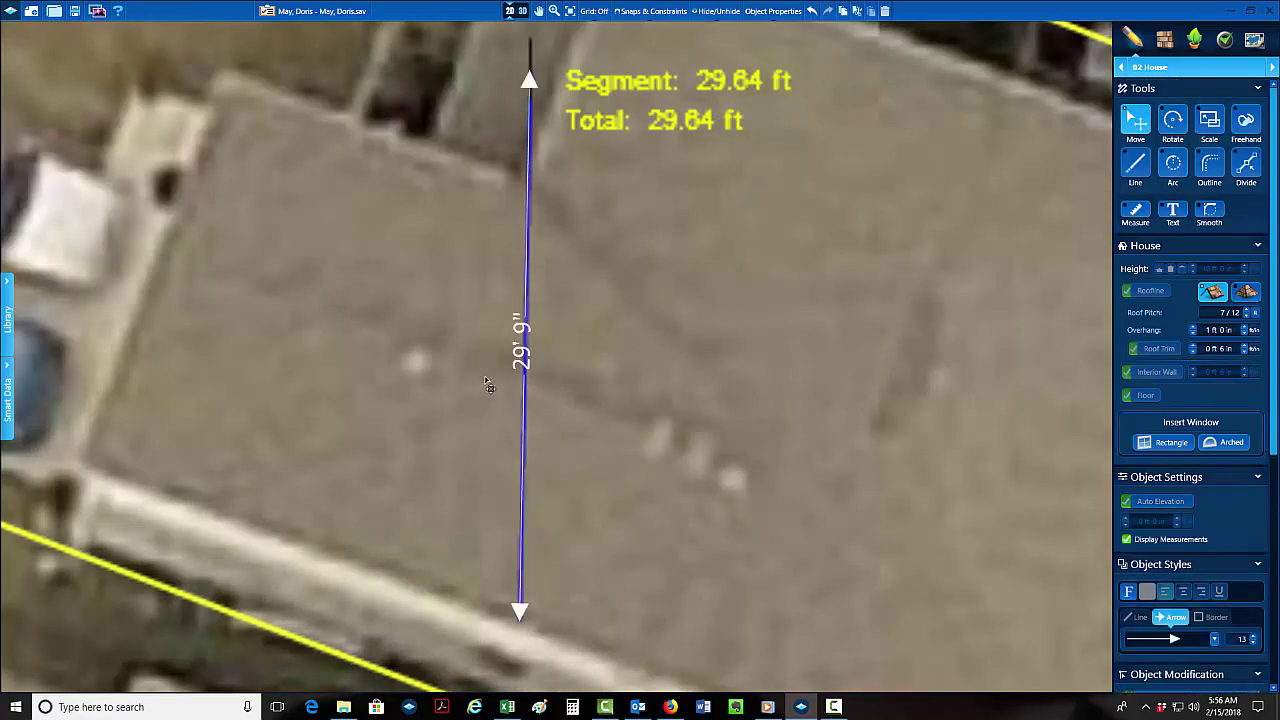
scroll(555, 350, down, 5)
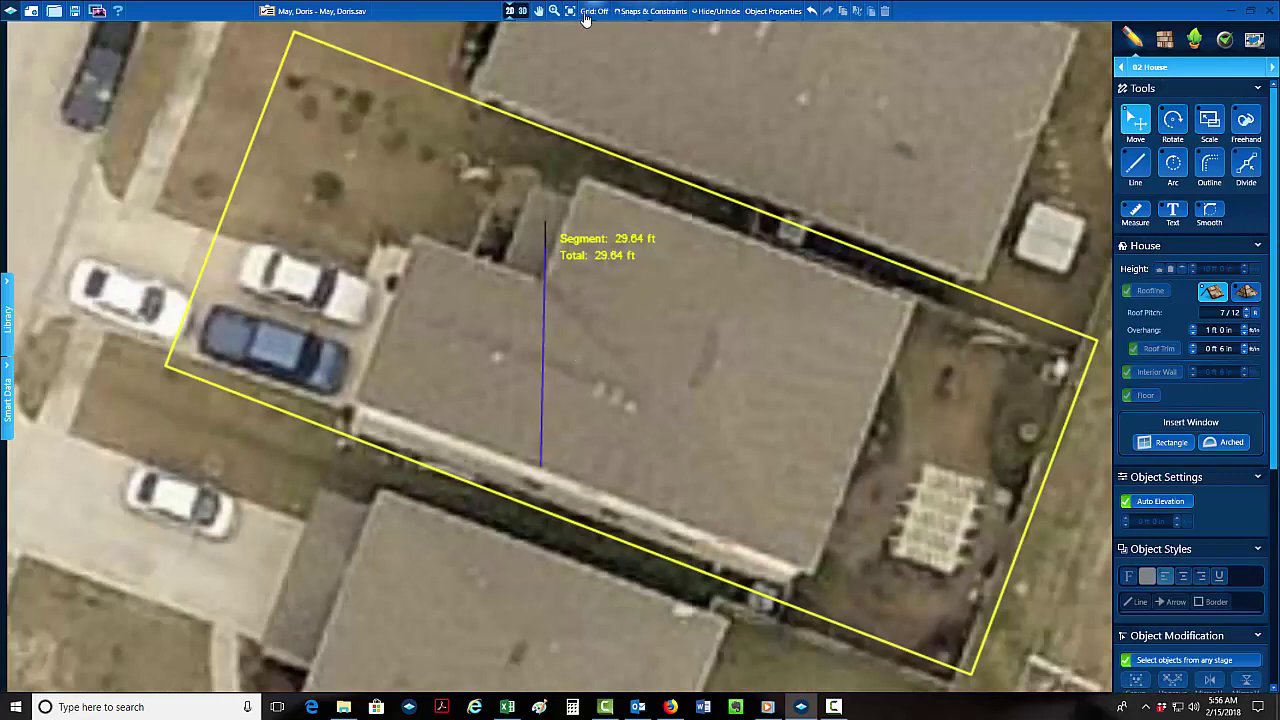
click(585, 20)
click(595, 140)
scroll(614, 288, down, 3)
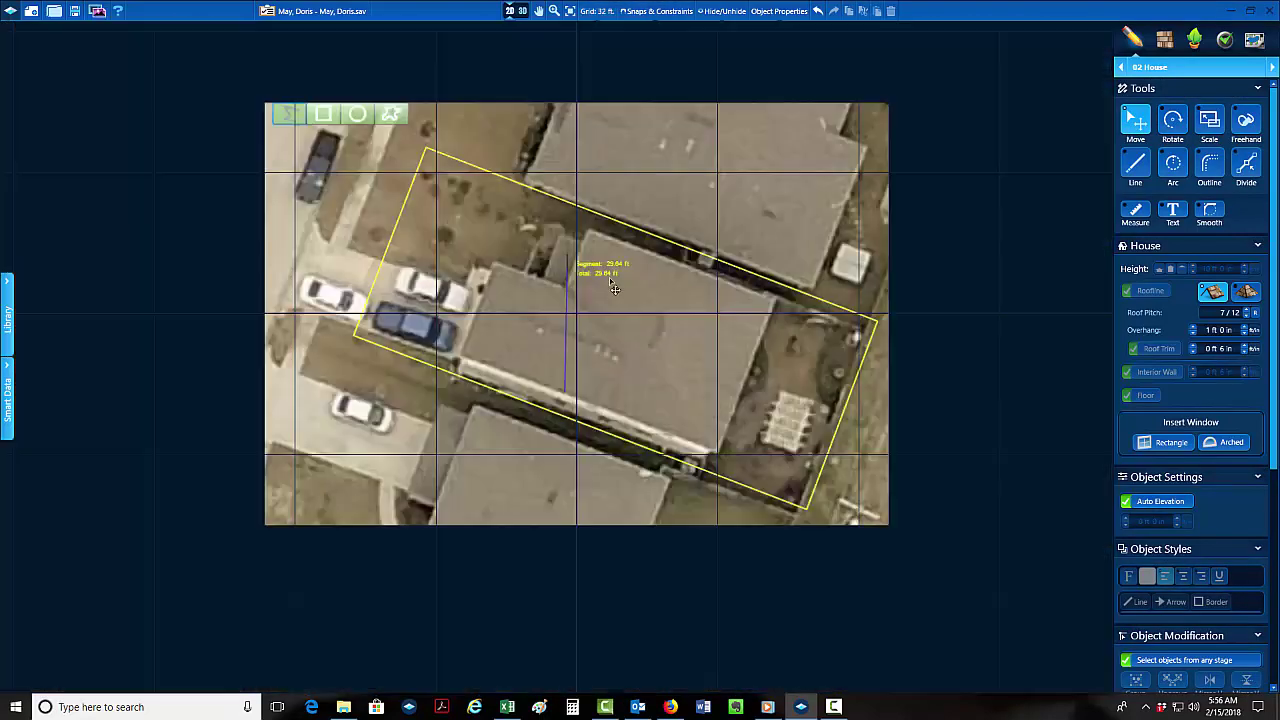
Rotate the background image clockwise with Adjust Image until the lot's long sides run vertically and the street is above the house.
scroll(614, 288, down, 3)
scroll(662, 338, up, 2)
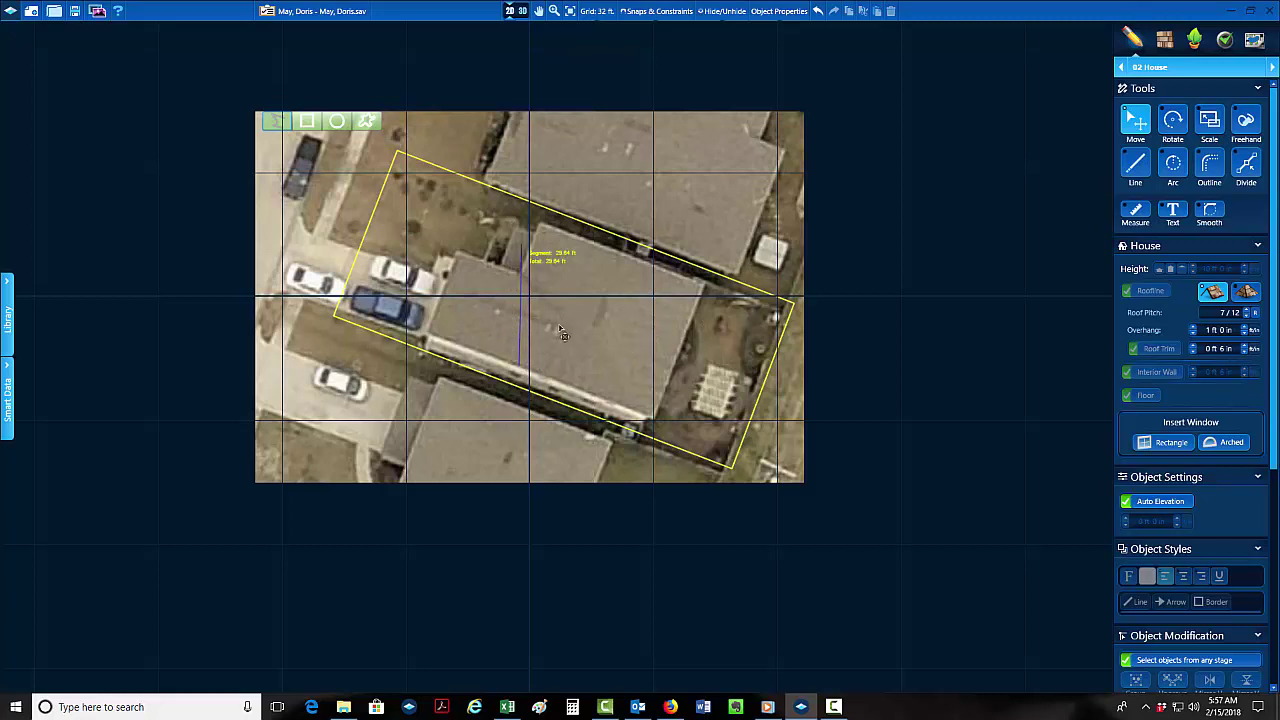
scroll(557, 347, down, 2)
scroll(581, 320, up, 2)
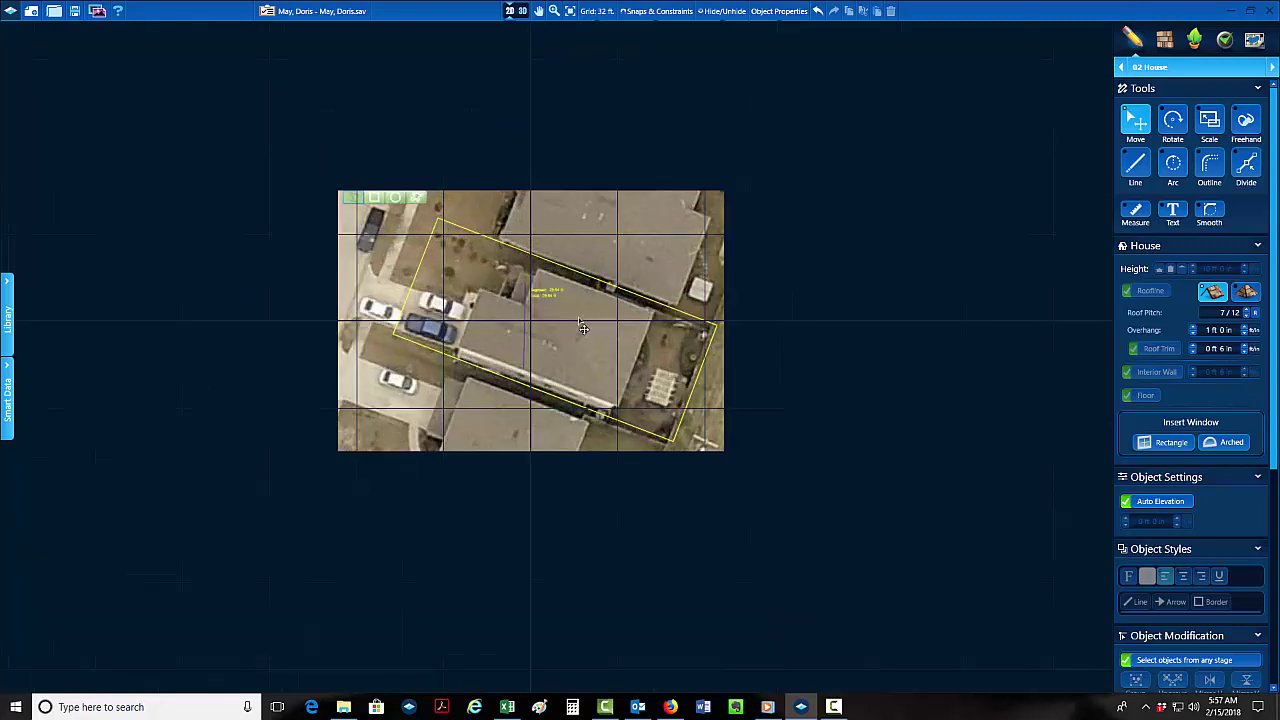
scroll(1148, 632, down, 5)
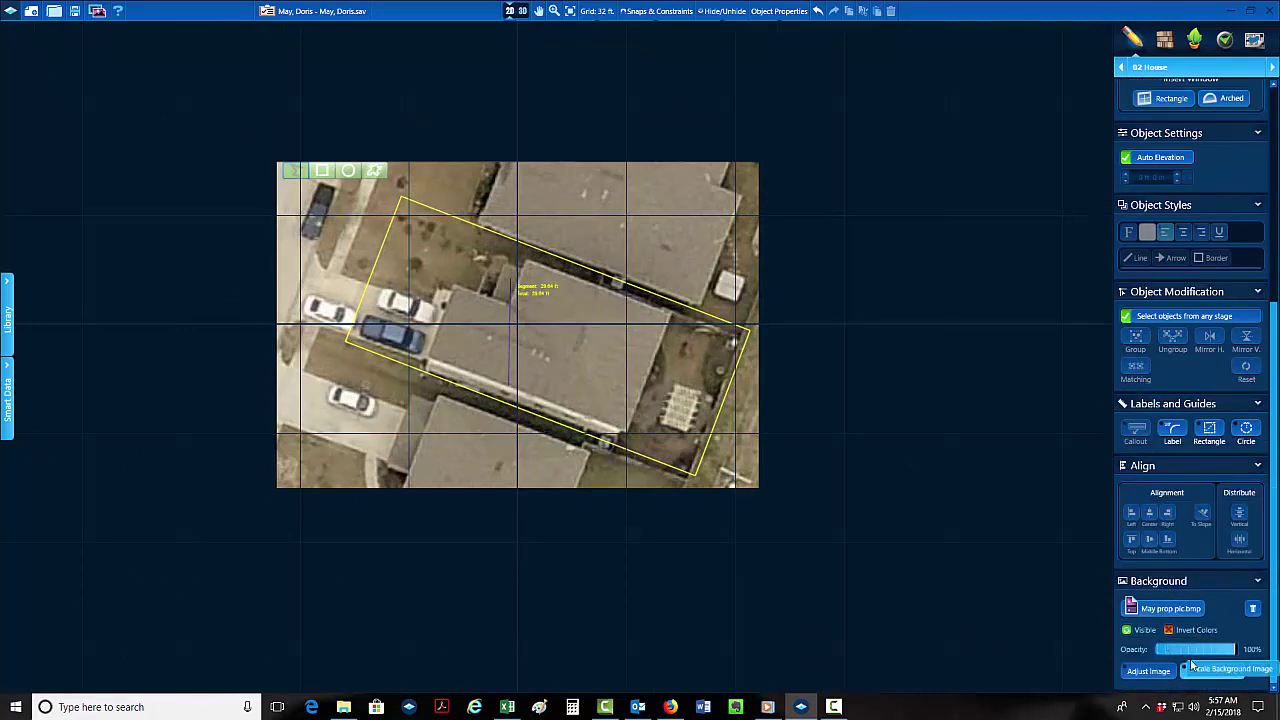
click(1141, 672)
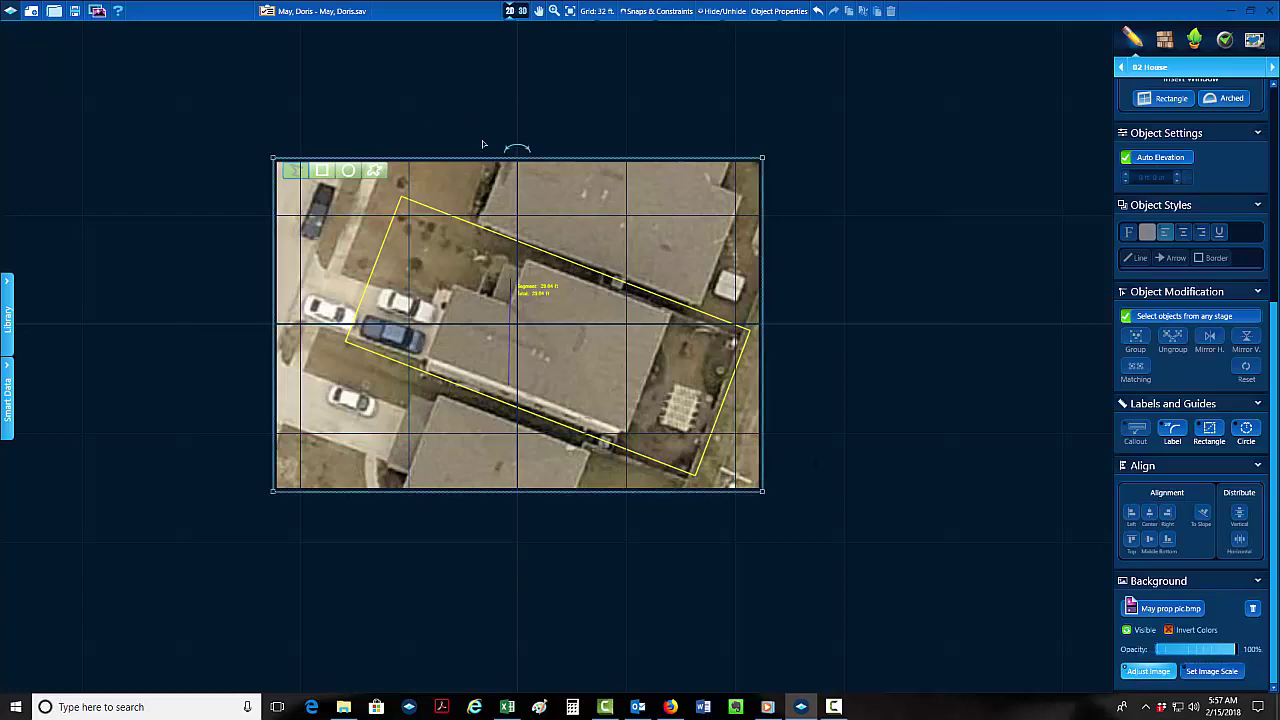
drag(512, 150, 671, 255)
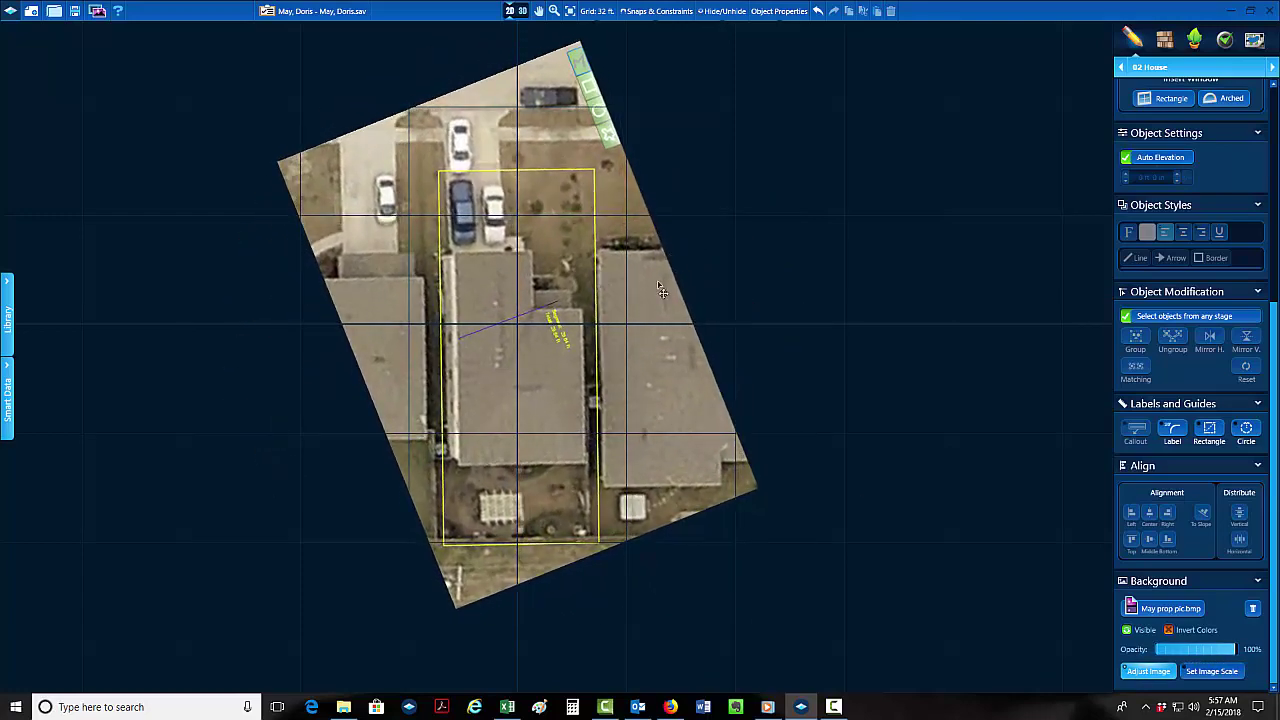
scroll(590, 410, up, 4)
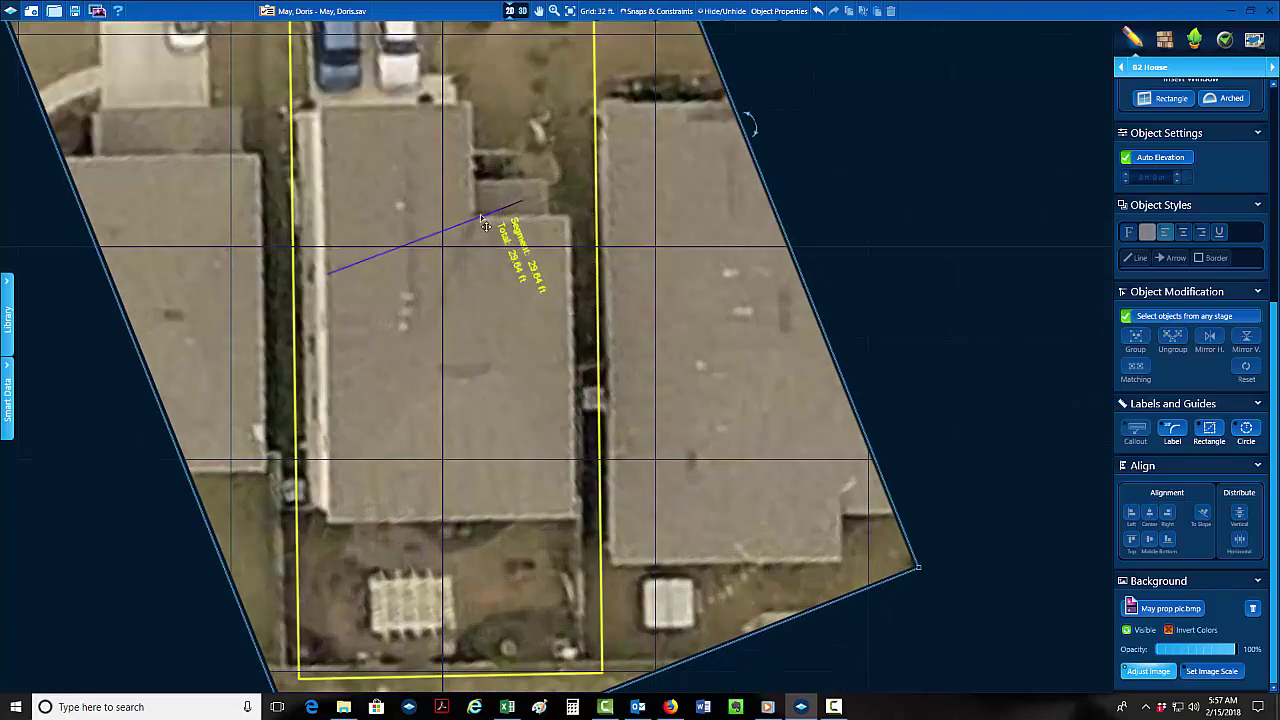
Move the background image and fine-tune its rotation so the house's rear edge lines up with a horizontal grid line.
drag(577, 291, 586, 352)
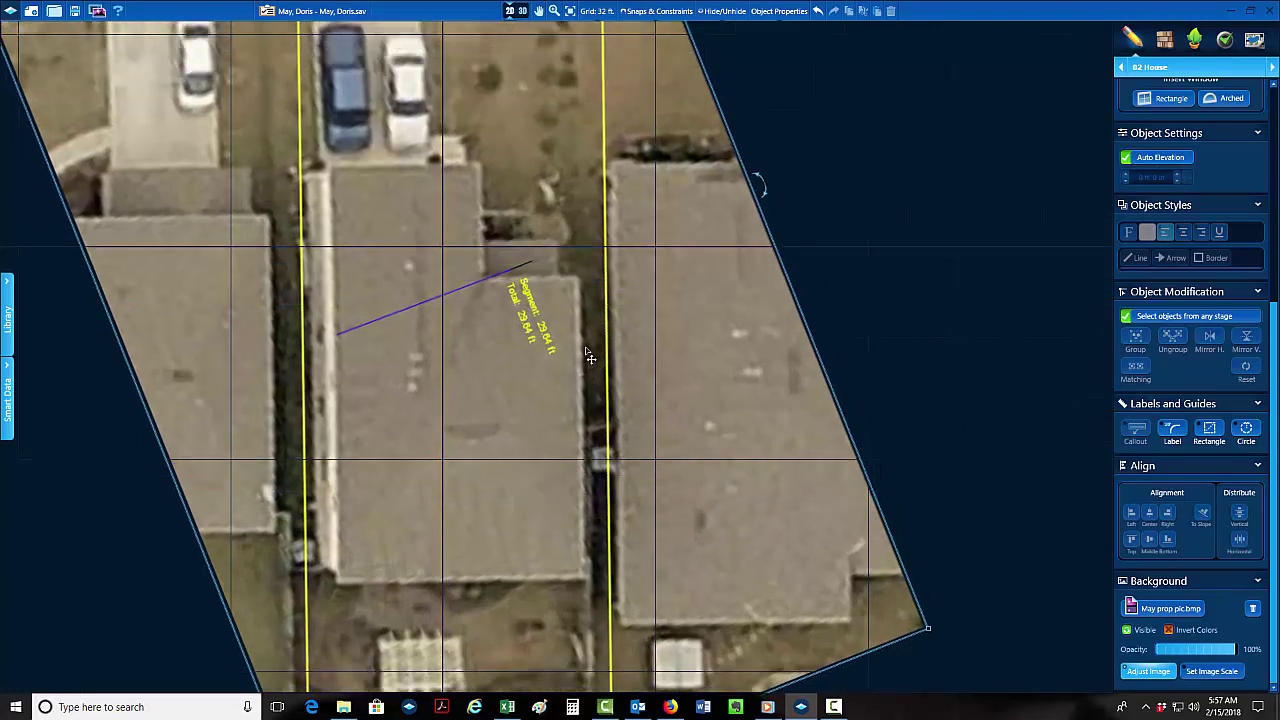
drag(584, 425, 662, 343)
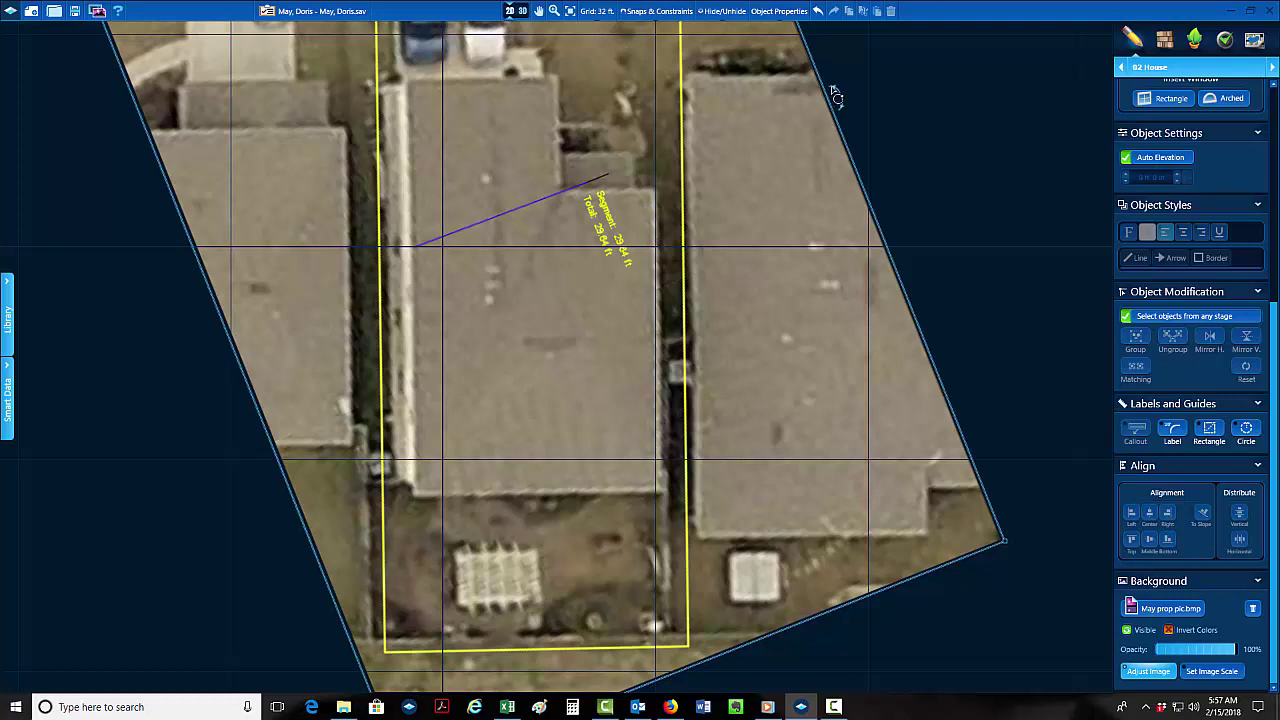
drag(833, 87, 843, 101)
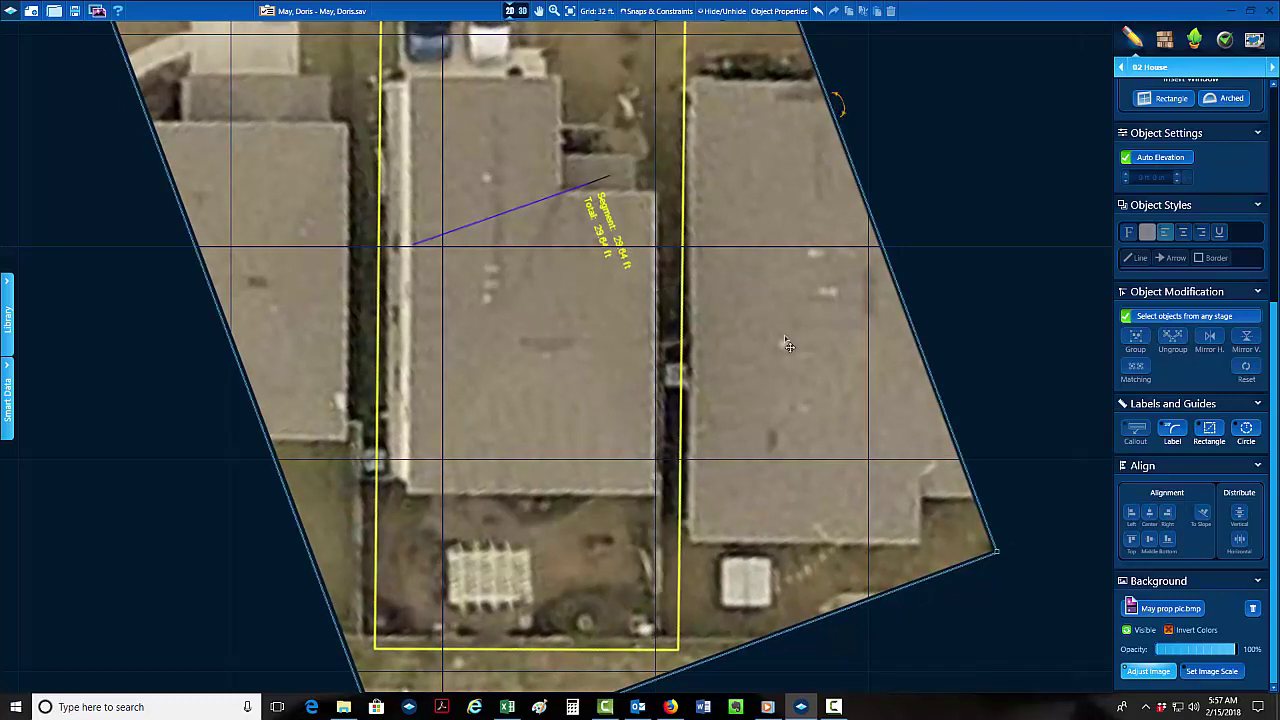
drag(788, 349, 790, 323)
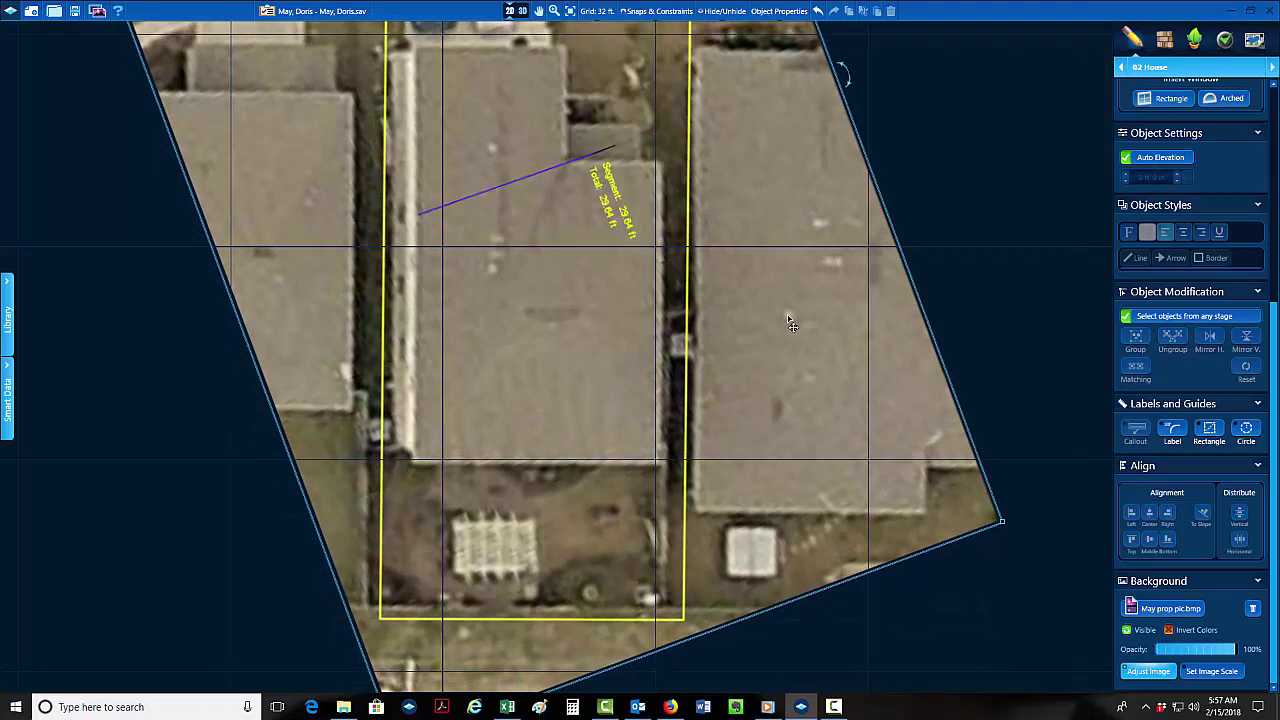
key(Up)
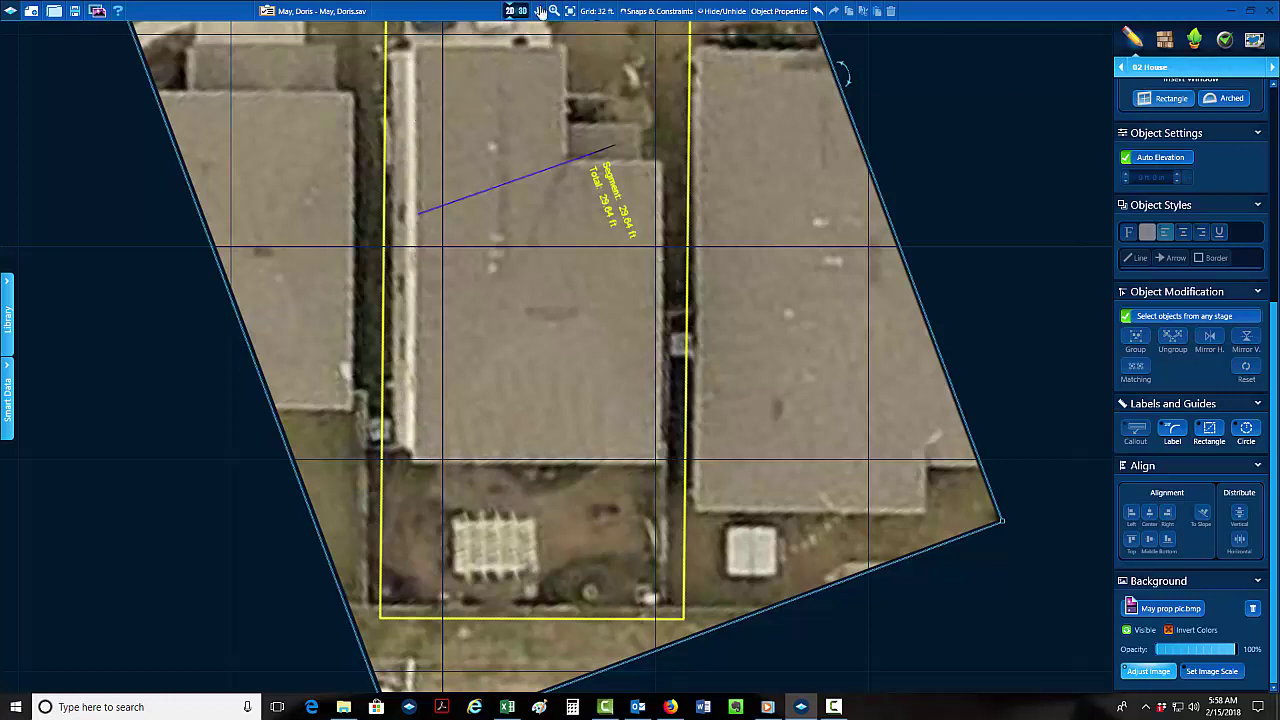
Set the drawing grid spacing to 3 in.
click(596, 11)
click(597, 65)
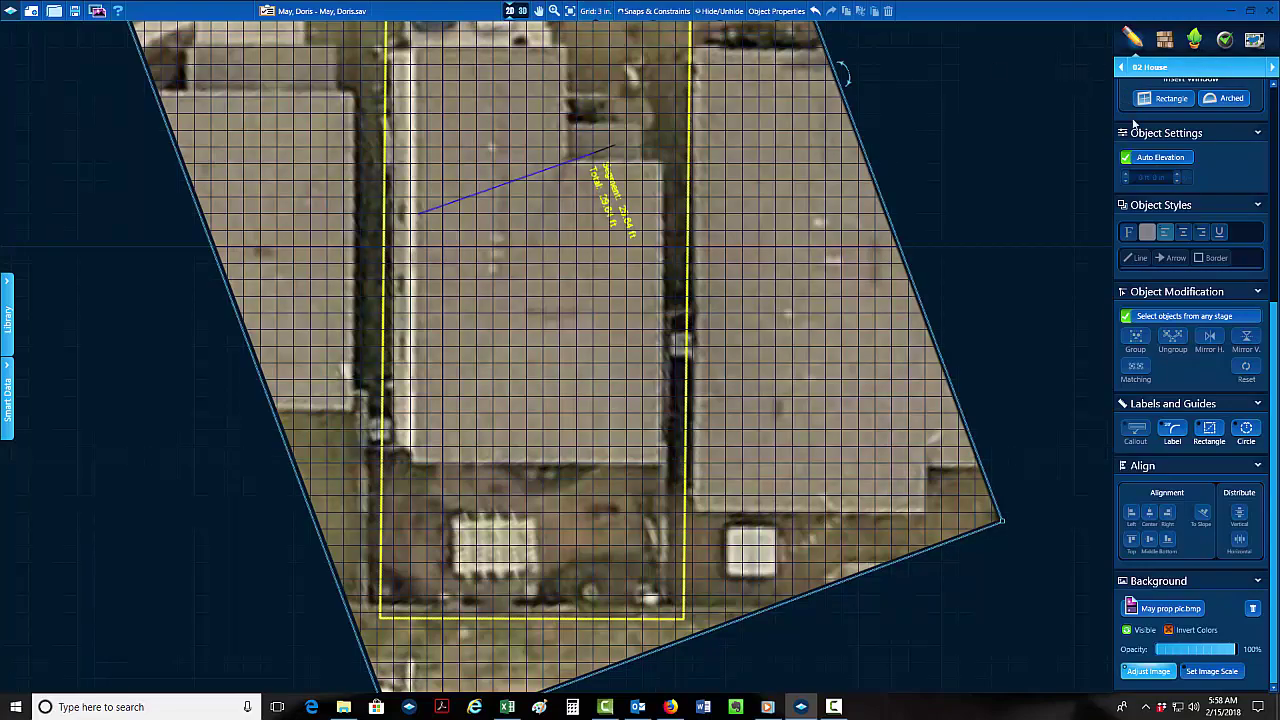
scroll(560, 100, up, 2)
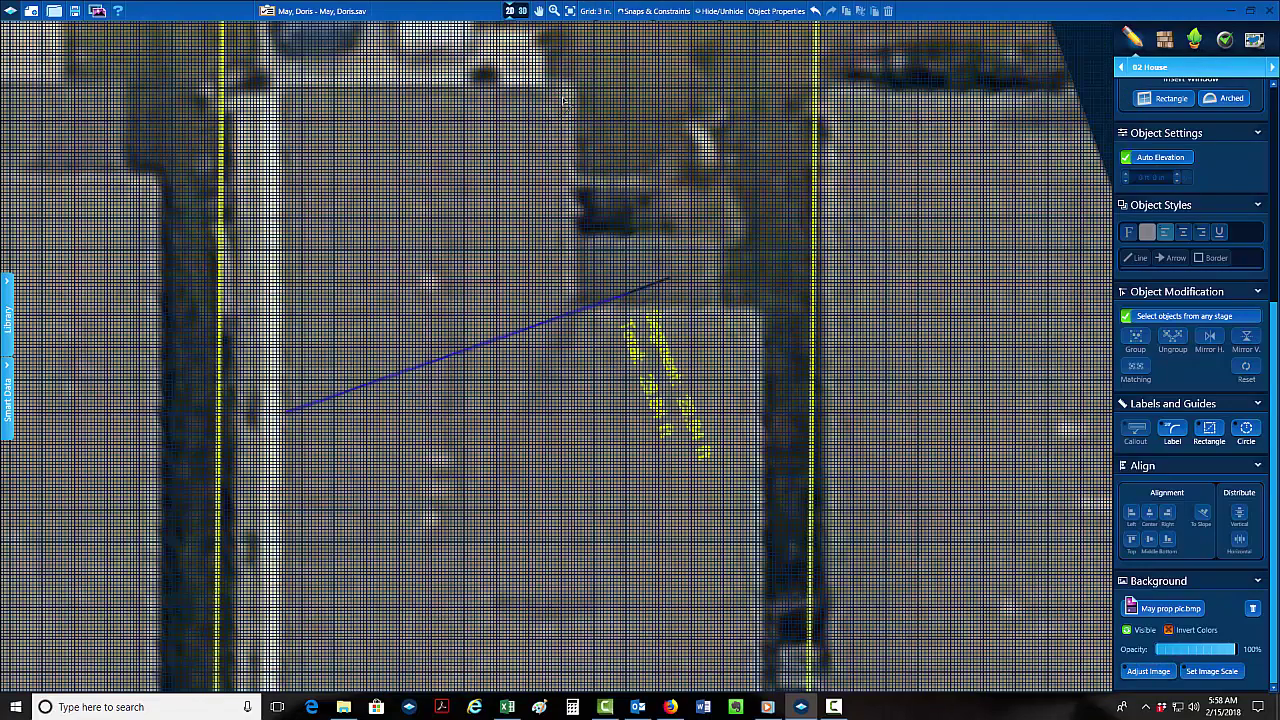
Start the house outline at the front-right corner of the house's roof in the aerial image.
scroll(563, 101, up, 2)
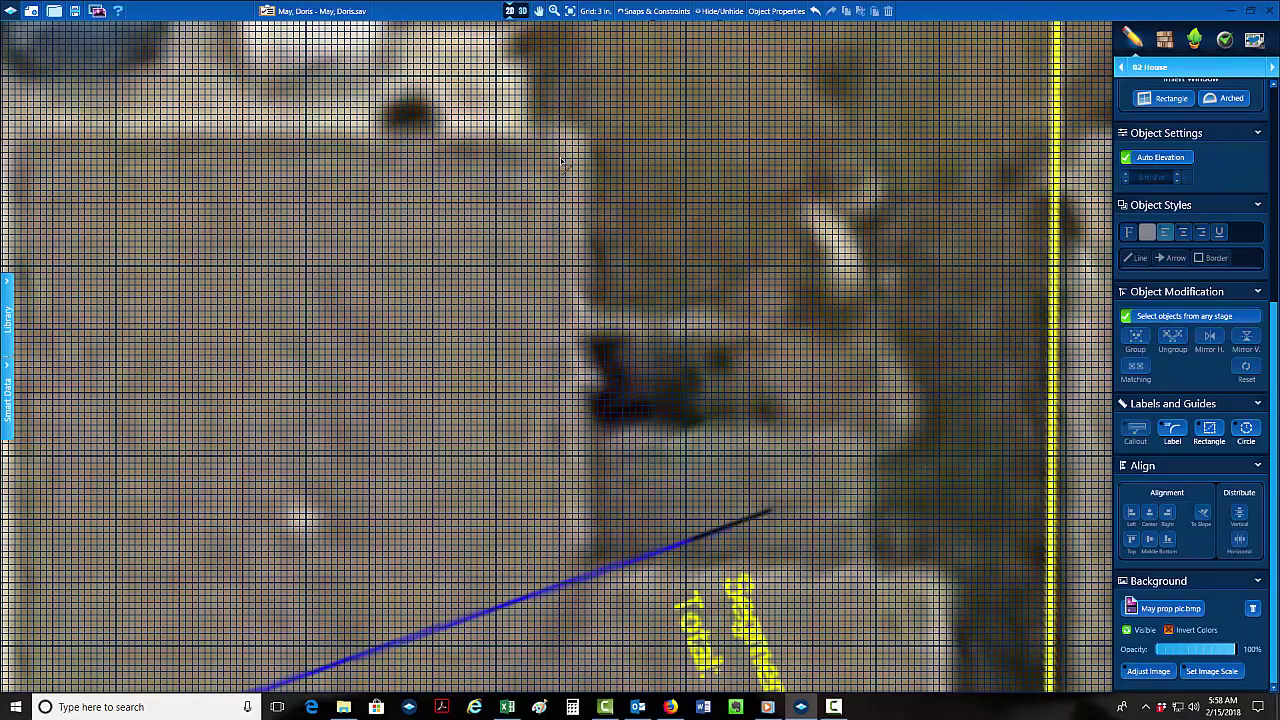
click(561, 160)
scroll(561, 160, down, 4)
scroll(366, 222, up, 3)
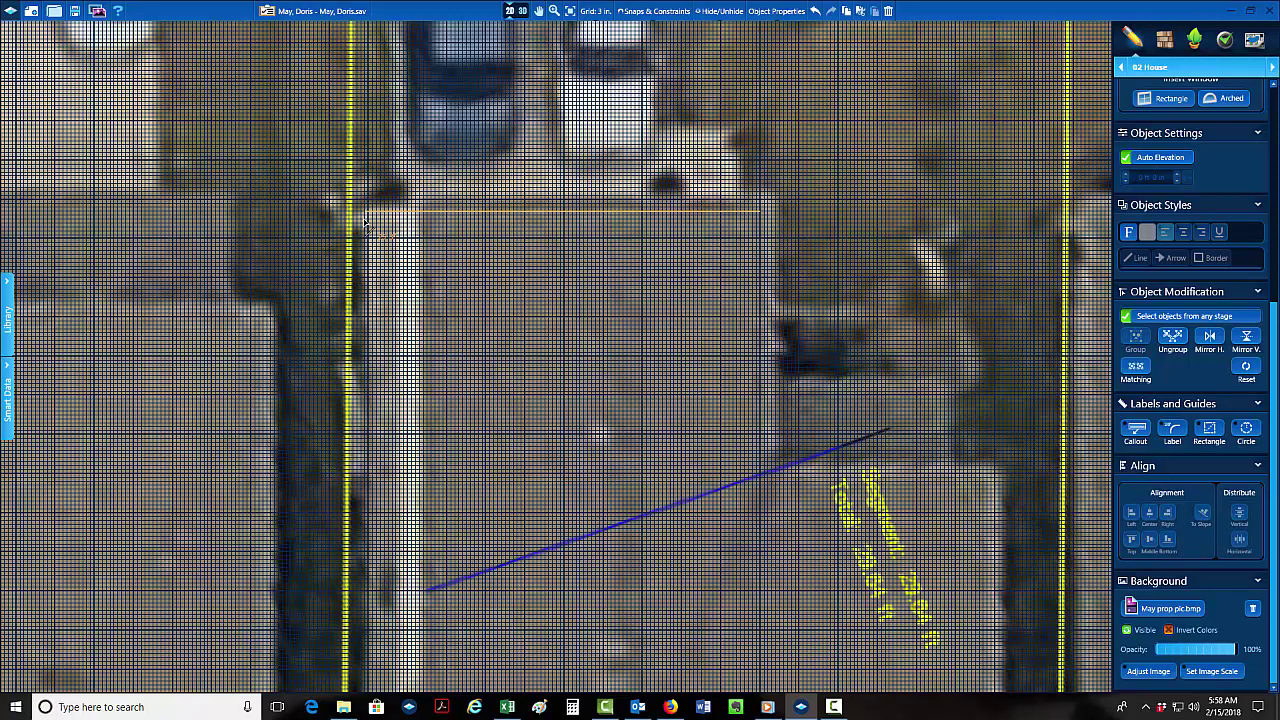
Try to draw the front wall about 25' 3" to the roof's outer left corner and turn down the side, undoing both points.
click(366, 222)
scroll(375, 430, down, 1)
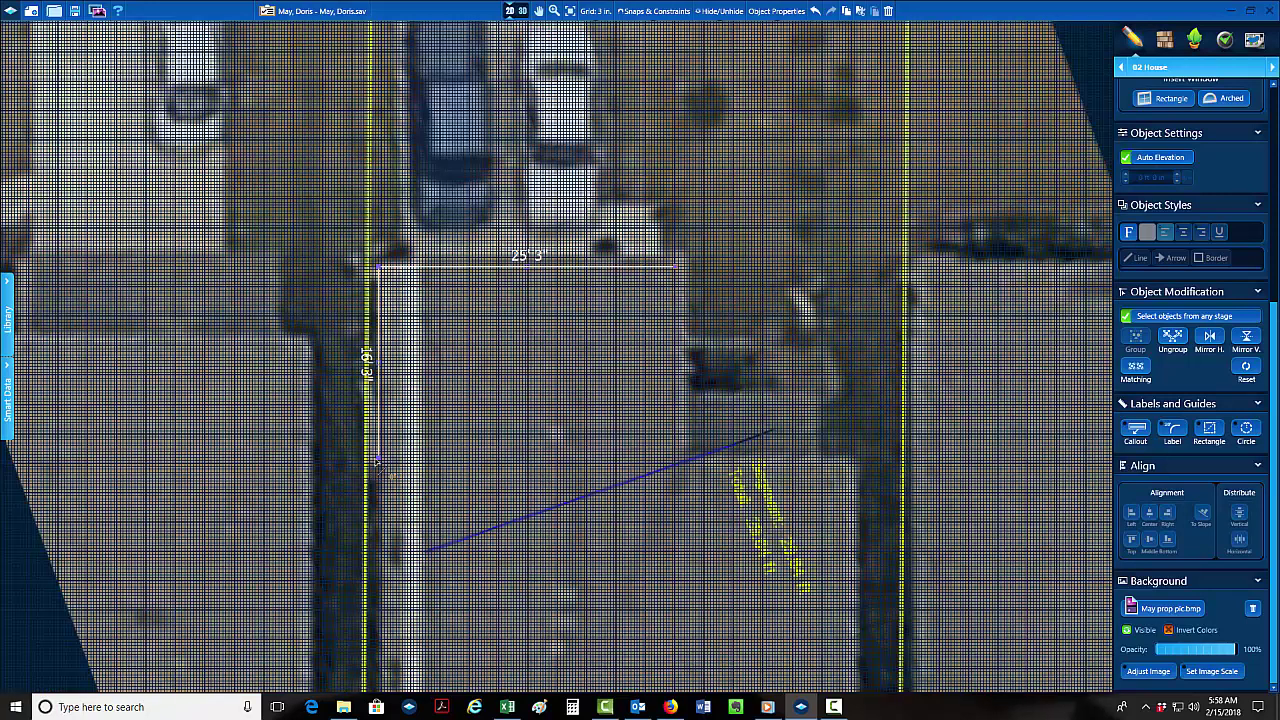
click(401, 397)
key(ctrl+z)
key(ctrl+z)
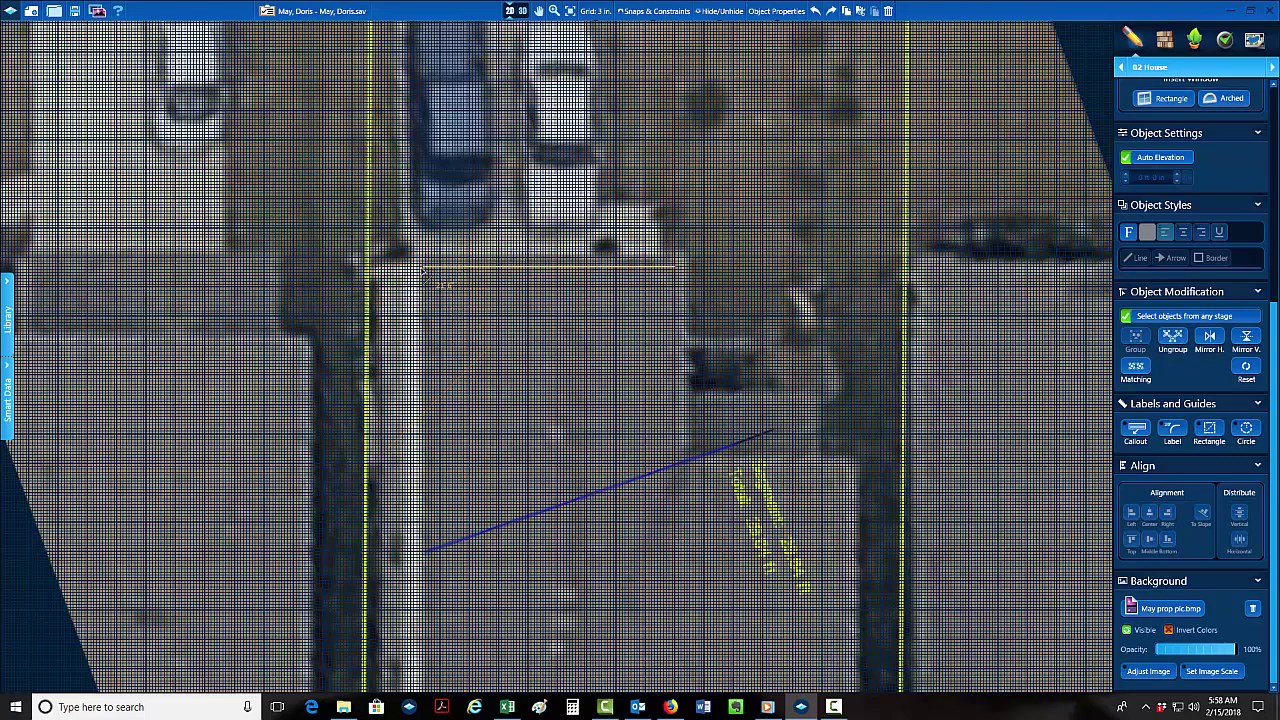
Draw the front wall about 21' 9" long and shift it forward onto the roof's front edge.
scroll(508, 289, up, 2)
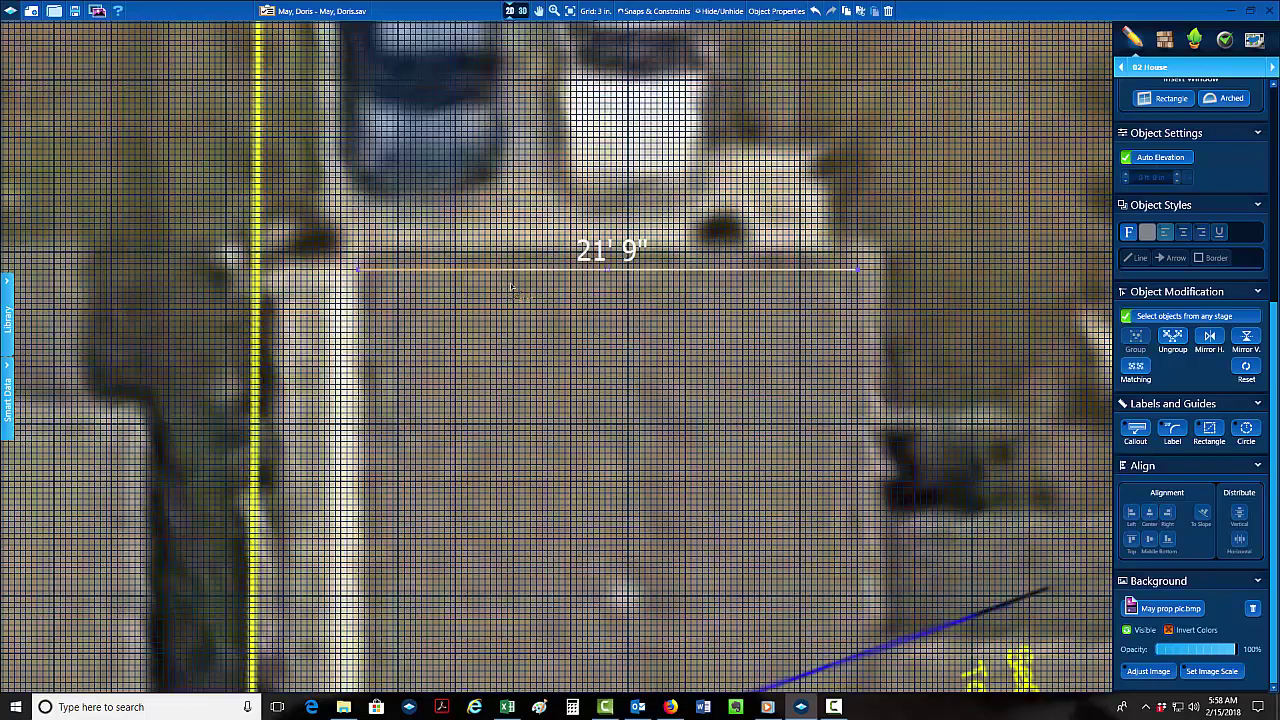
click(515, 290)
drag(521, 279, 520, 264)
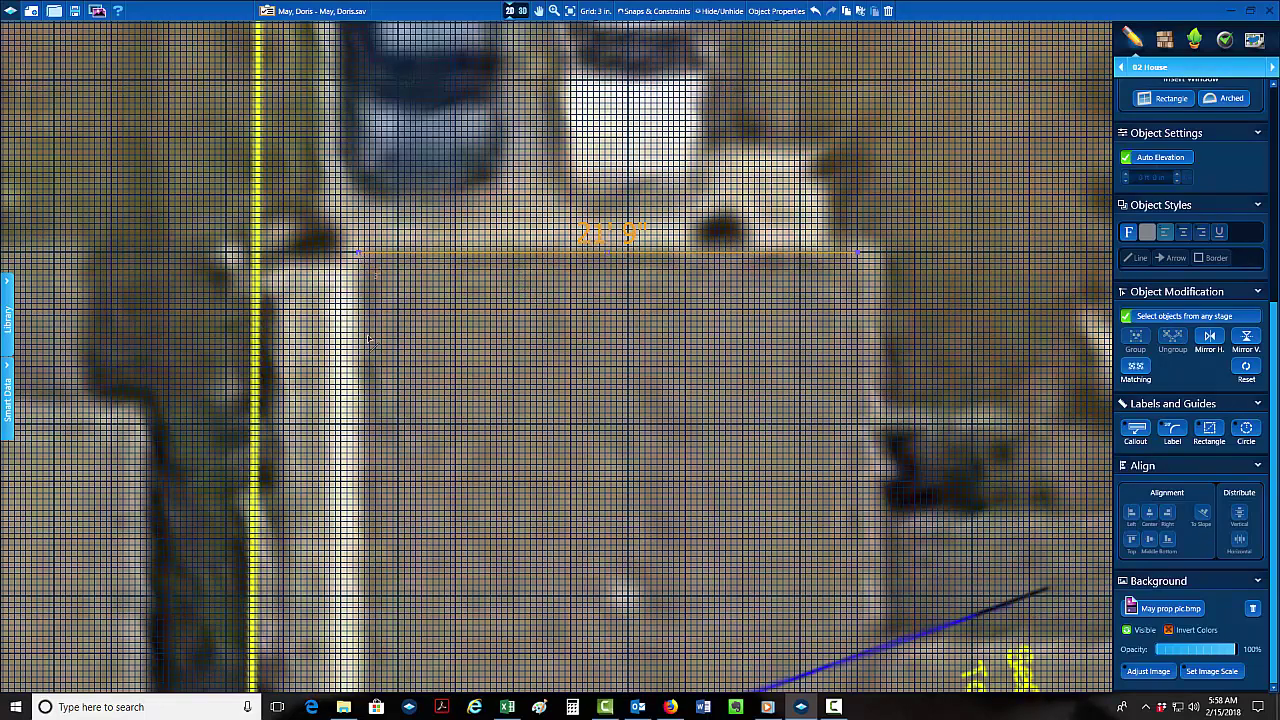
Draw the left wall about 62' 3" down to the rear edge and the rear wall about 36' 3" across.
scroll(455, 355, down, 3)
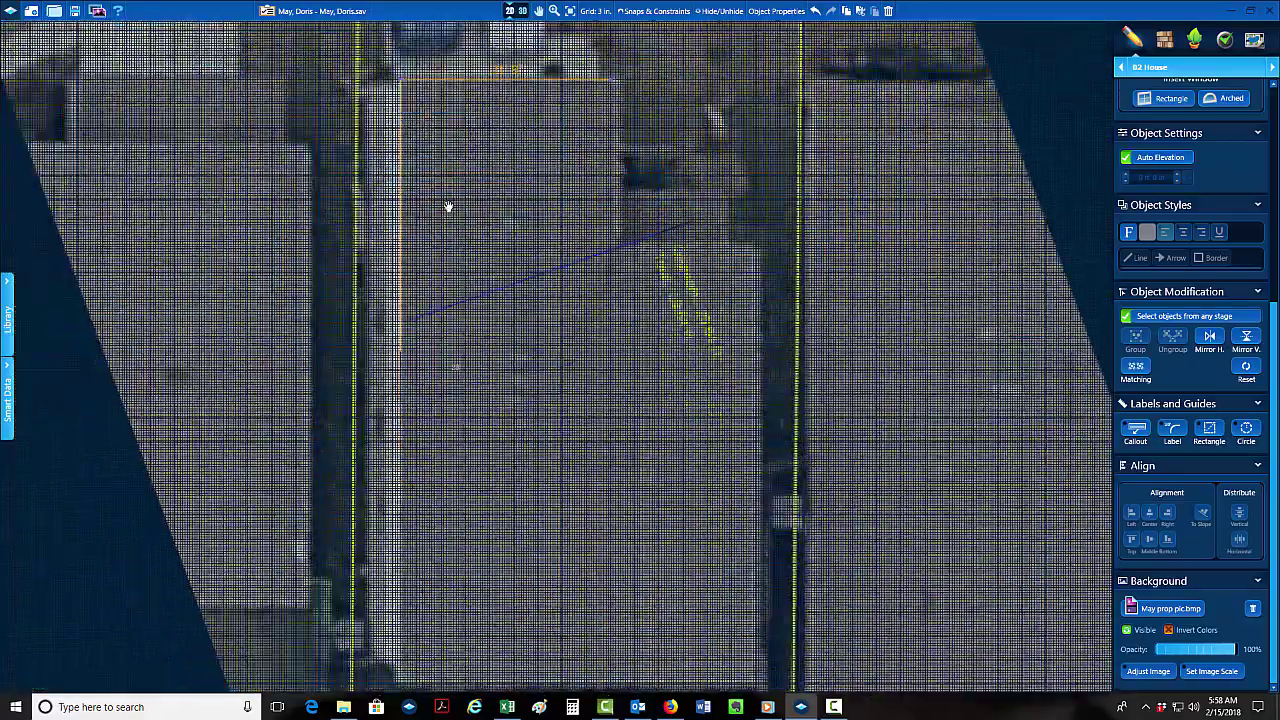
middle_drag(435, 350, 448, 207)
click(414, 541)
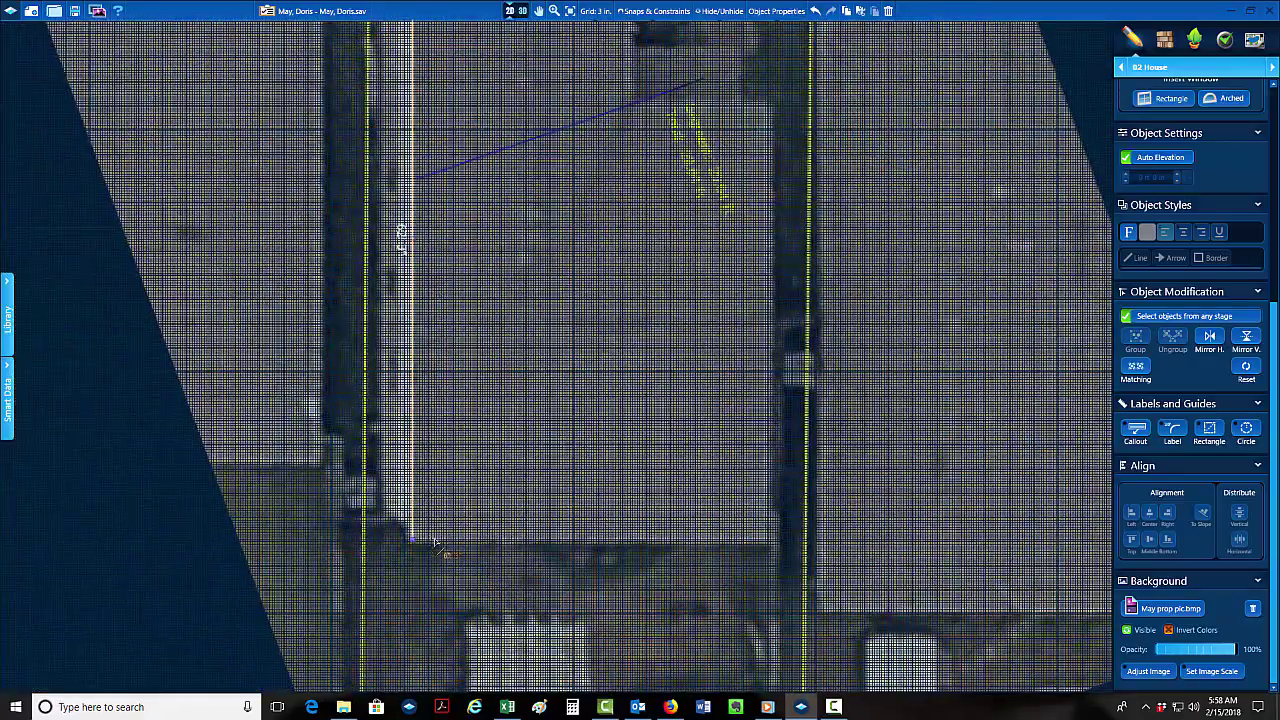
scroll(746, 540, up, 2)
scroll(742, 494, up, 2)
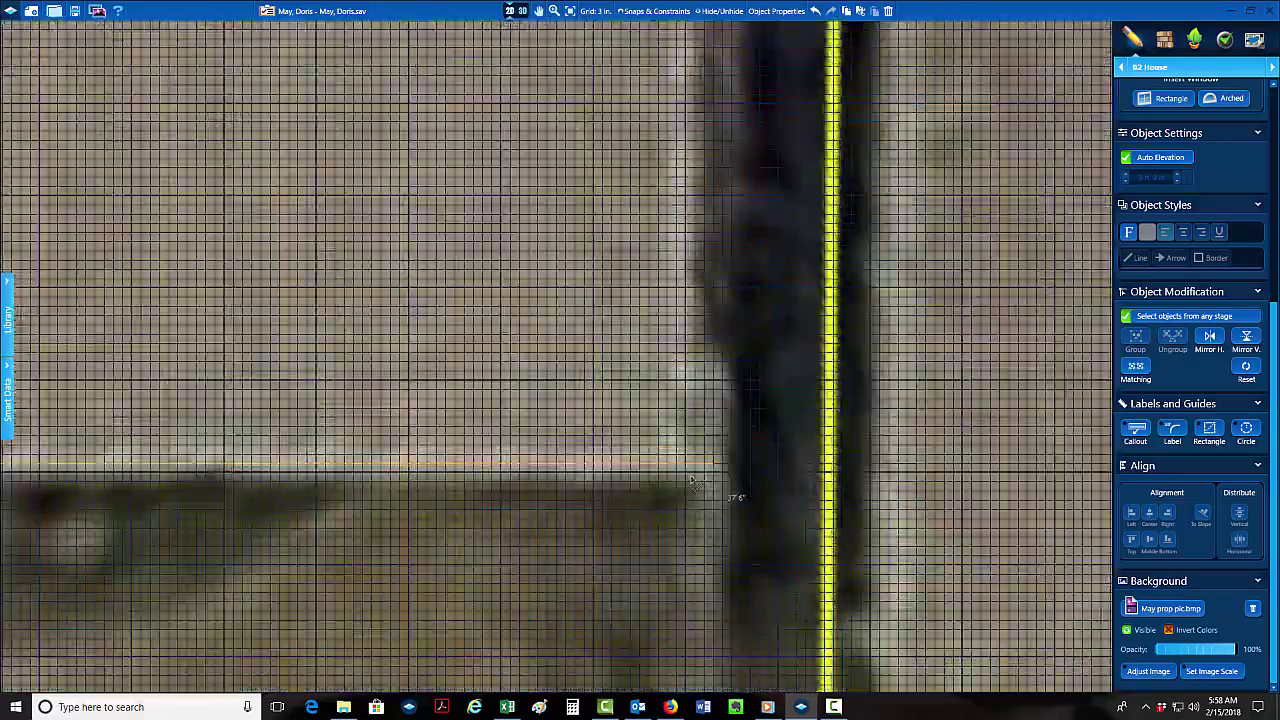
click(666, 465)
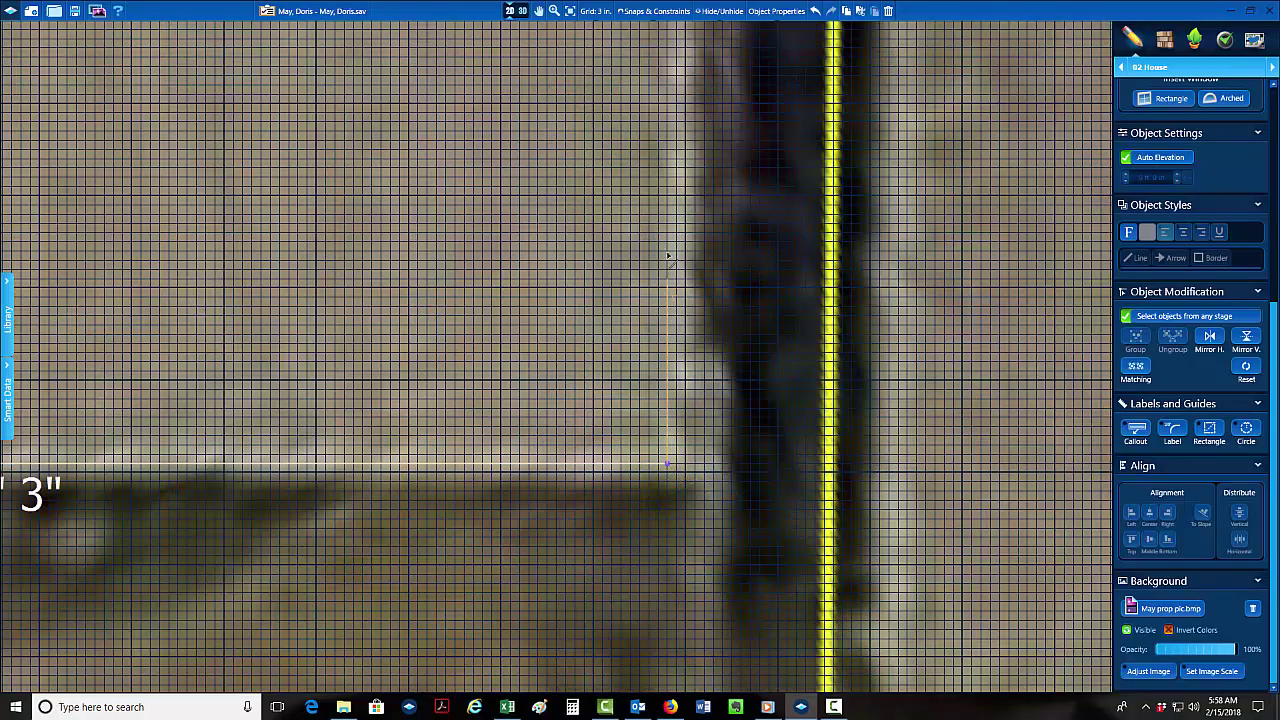
Draw the right wall about 44' 6" long, from the rear corner up to the recess beside the entry.
scroll(666, 255, down, 3)
middle_drag(649, 178, 621, 540)
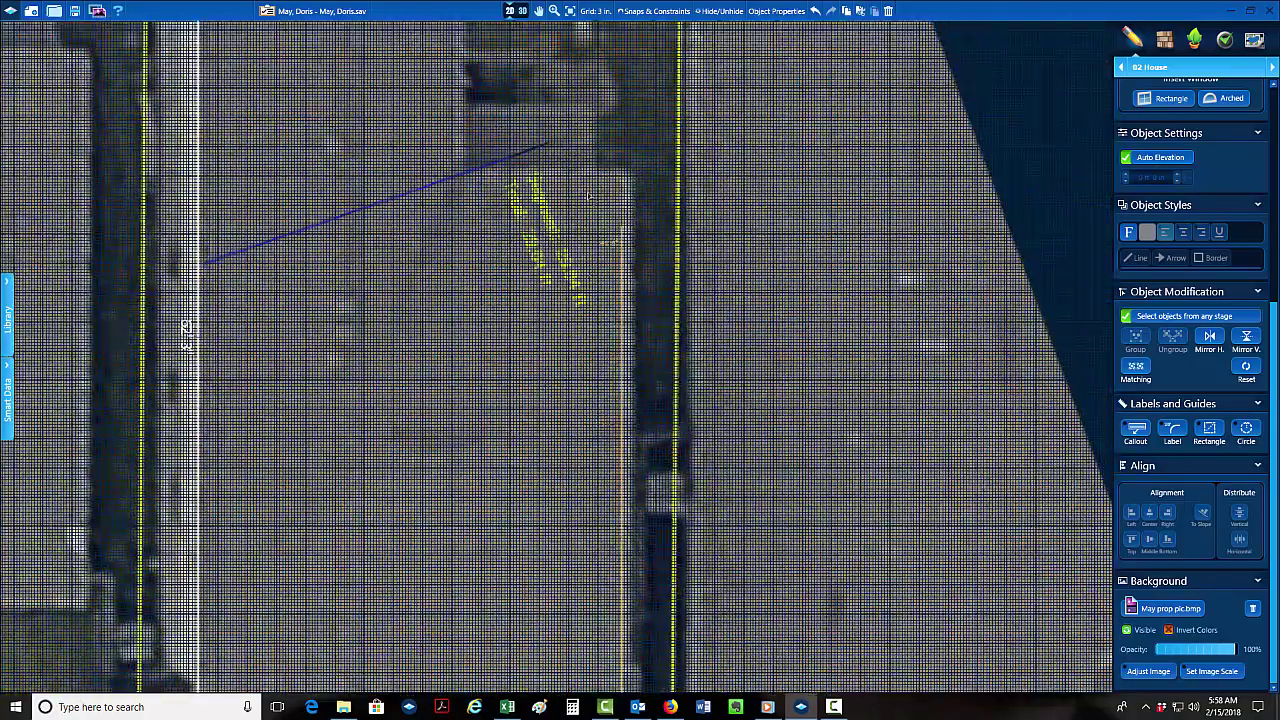
scroll(595, 230, up, 1)
click(583, 188)
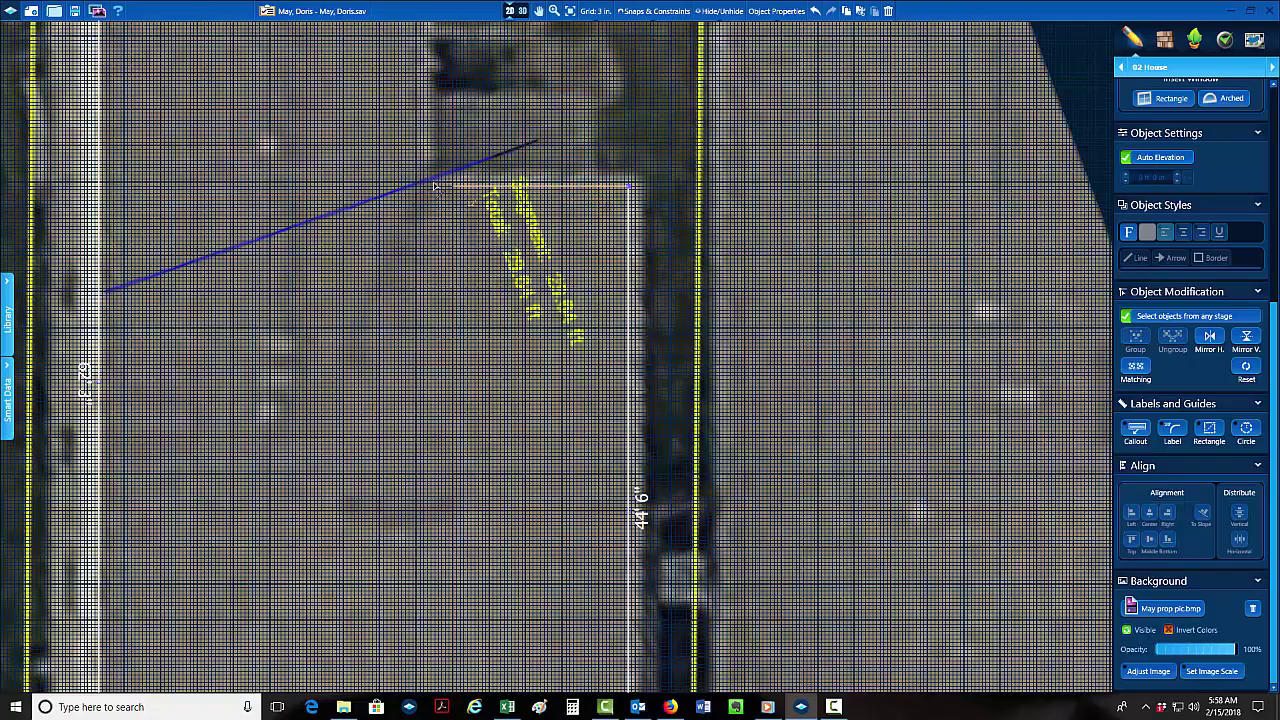
Draw the recessed front wall about 14' 6" long and close the outline with a side wall about 17' 9" up to the front.
scroll(445, 190, up, 1)
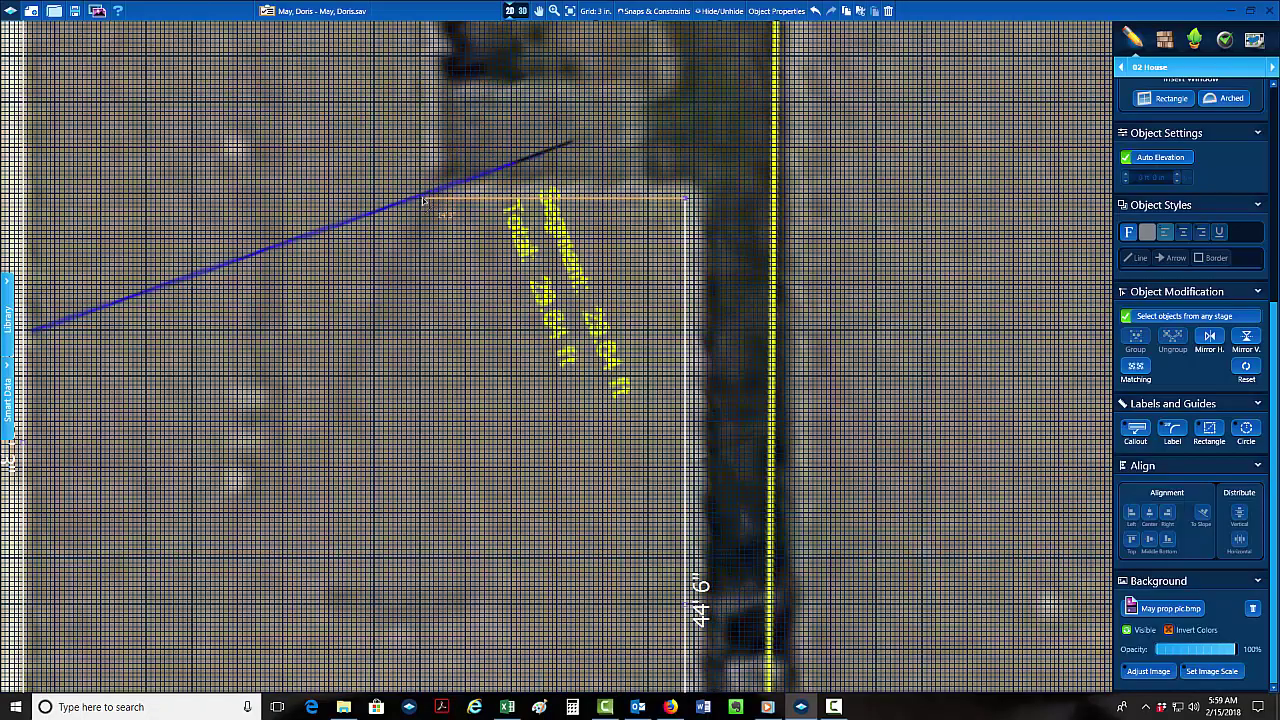
scroll(433, 210, down, 3)
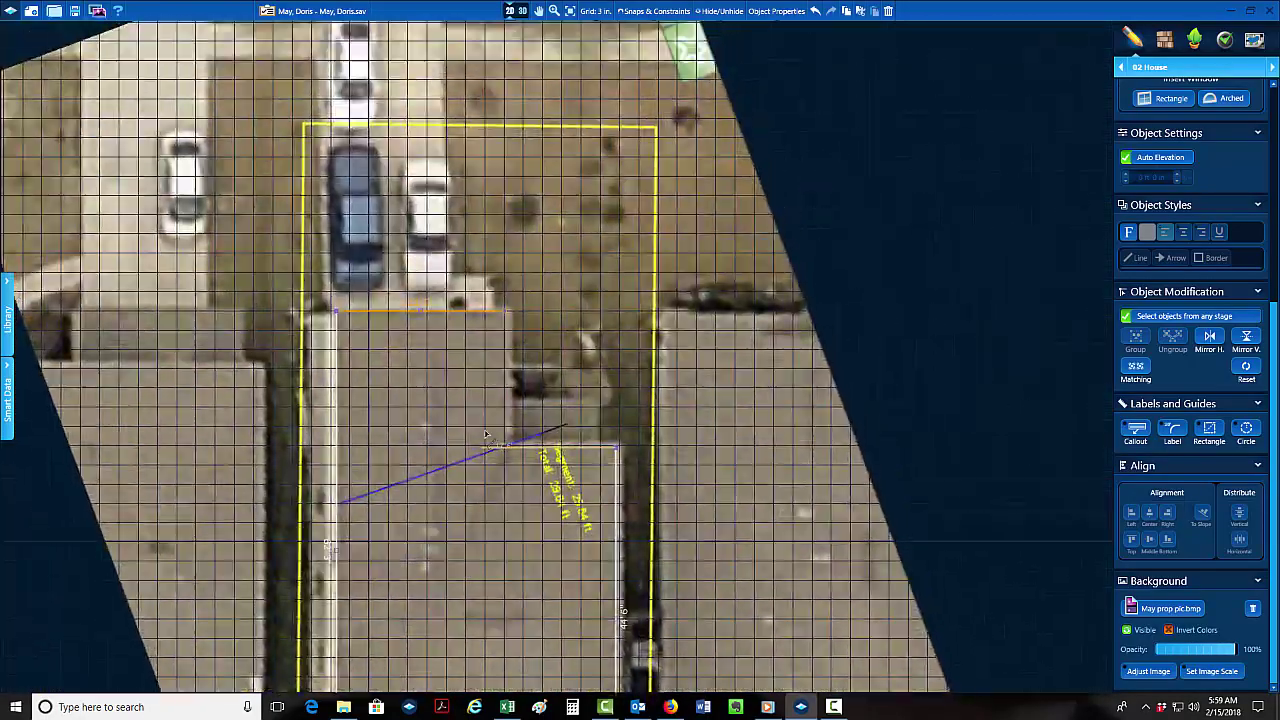
scroll(535, 405, up, 3)
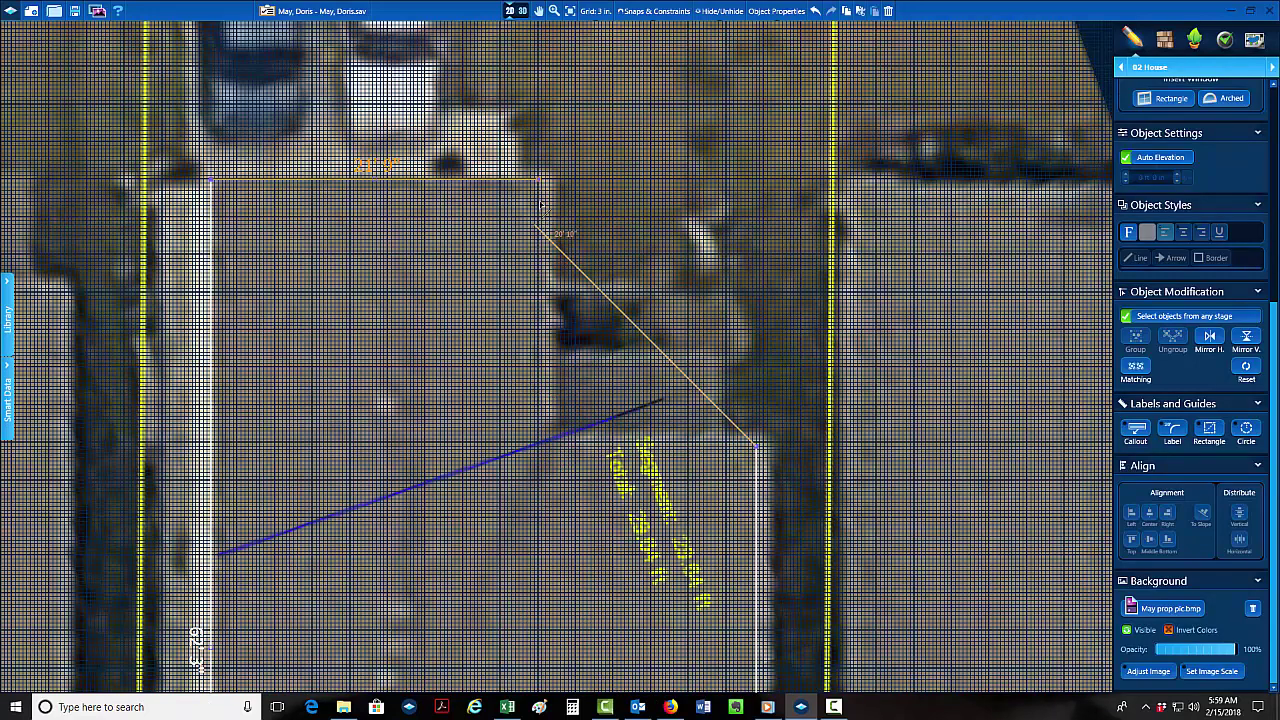
click(539, 444)
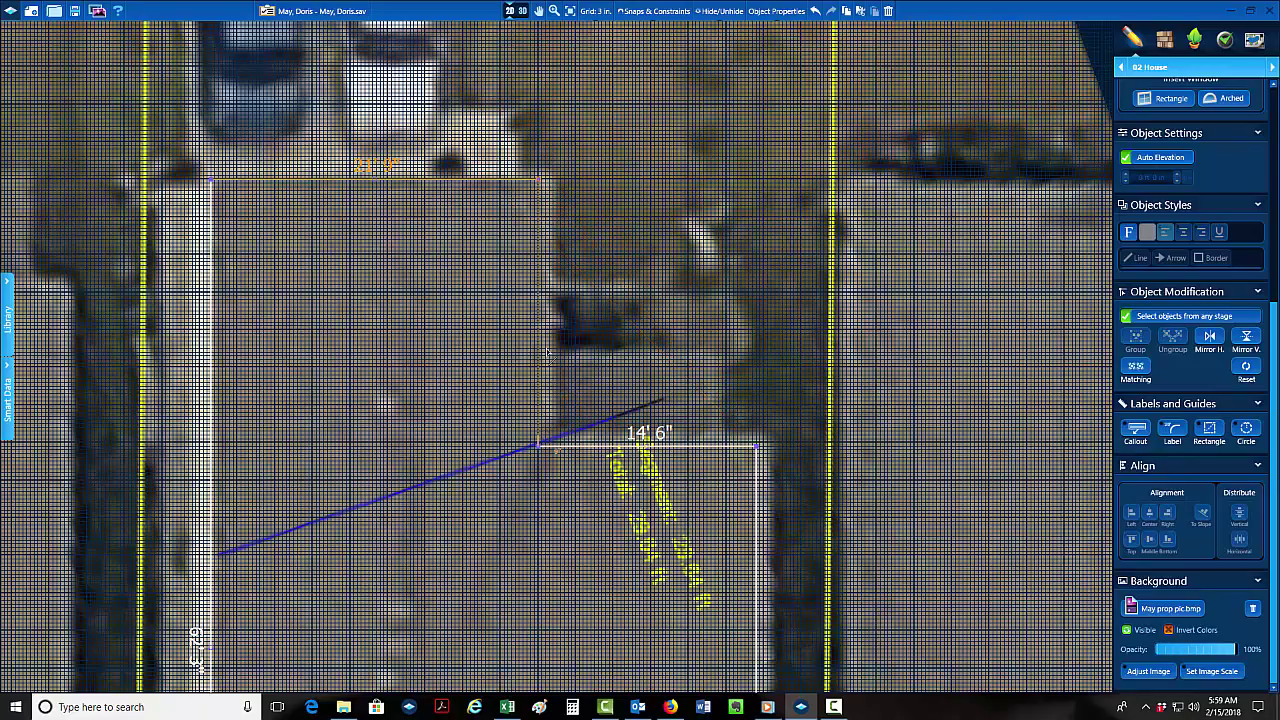
click(540, 183)
scroll(565, 310, down, 5)
scroll(565, 310, up, 6)
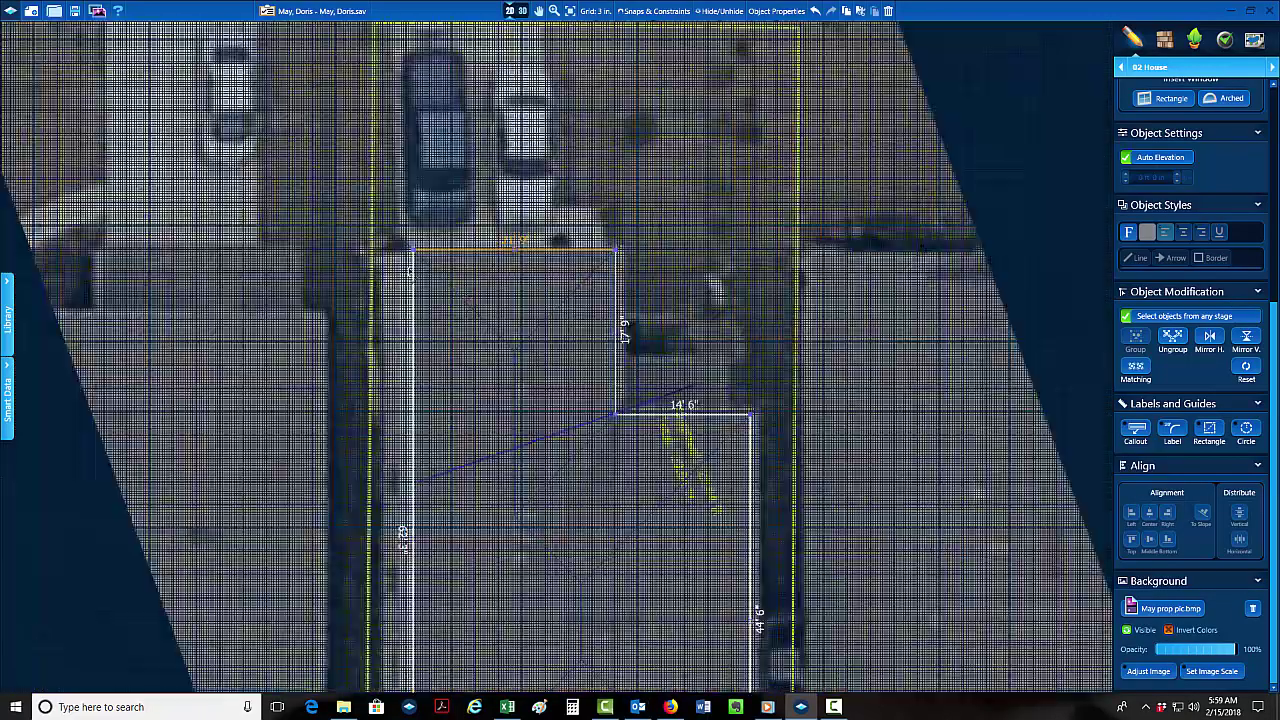
Hide and reshow the background image to examine the wall and roof overhang lines at the house's front corner.
scroll(390, 268, up, 2)
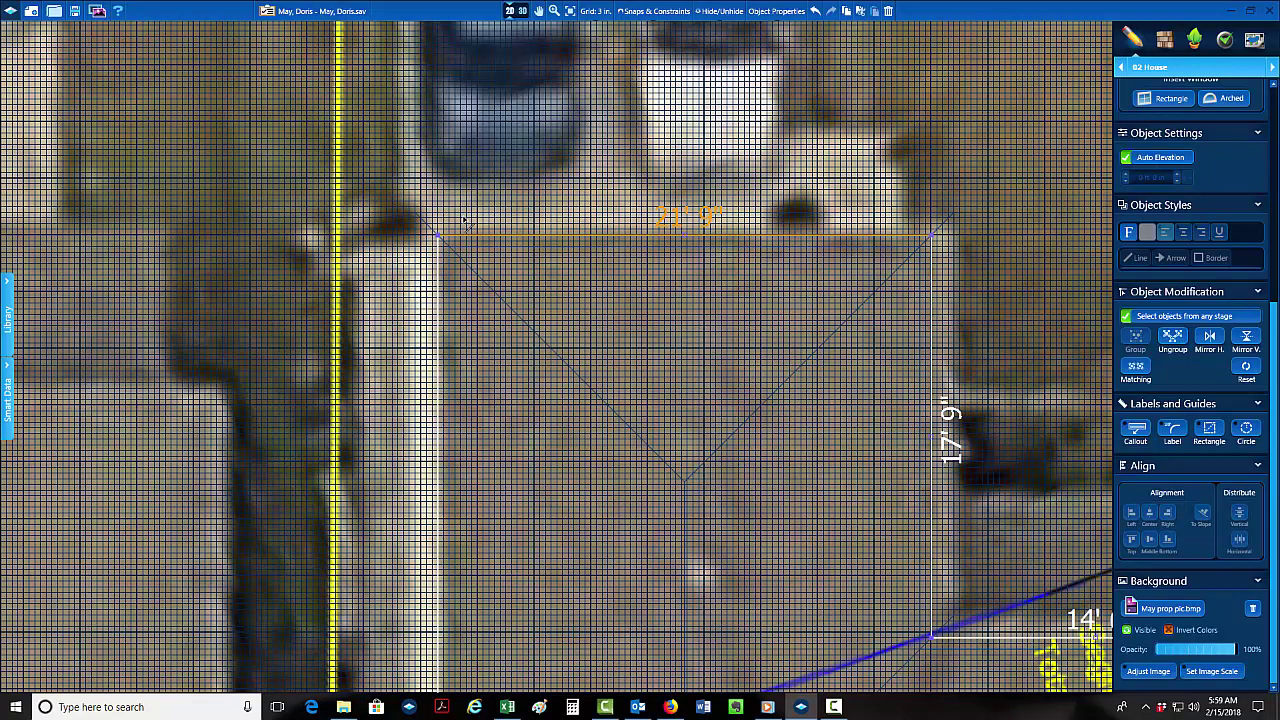
key(ctrl+b)
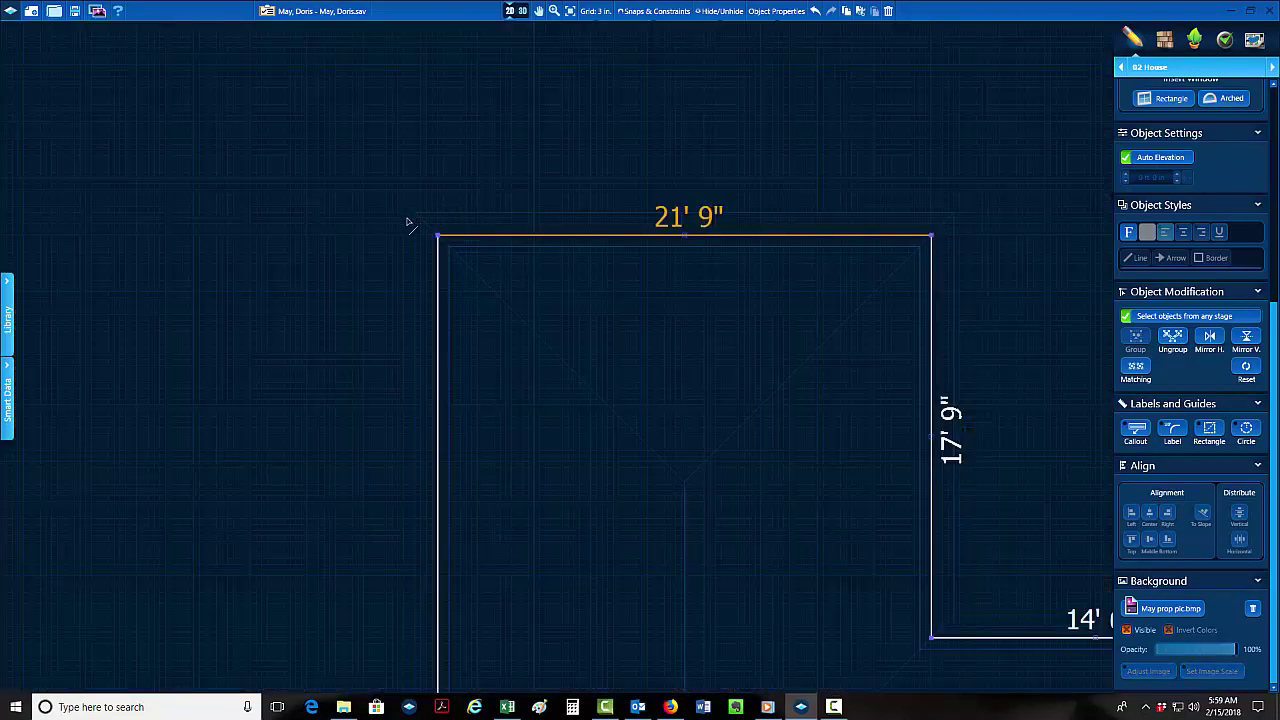
key(ctrl+b)
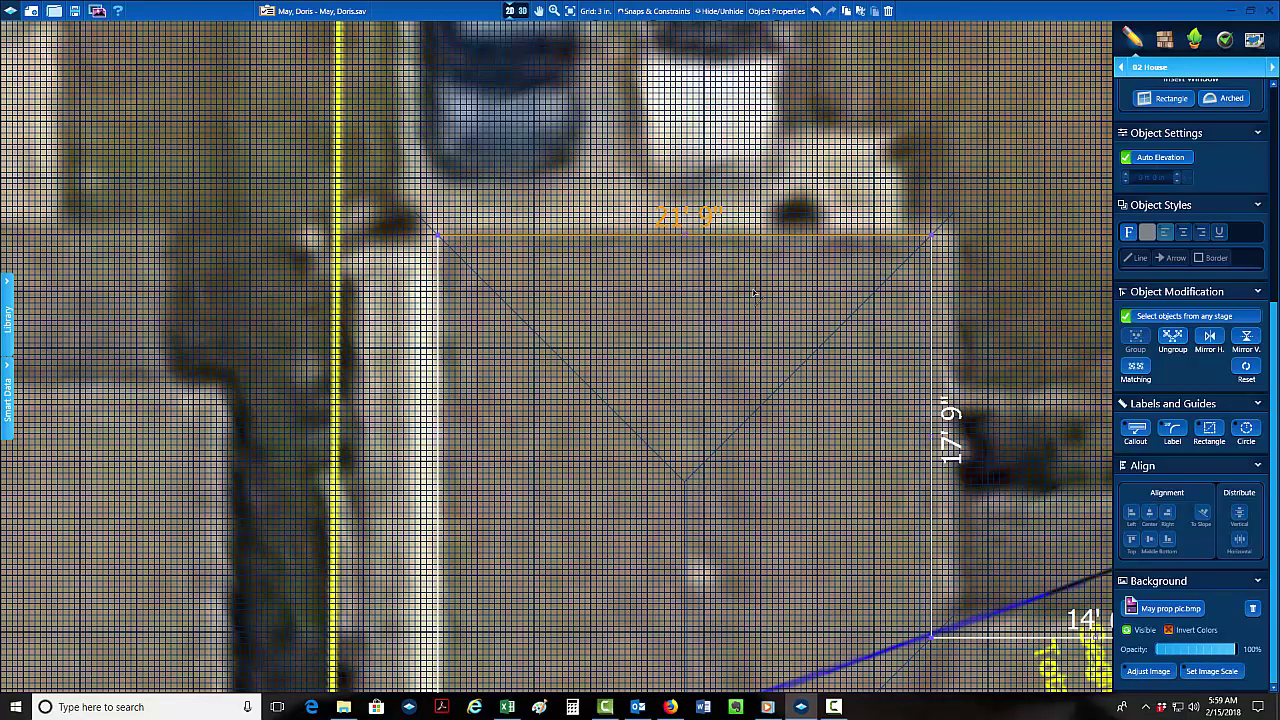
scroll(737, 248, up, 2)
scroll(737, 266, down, 5)
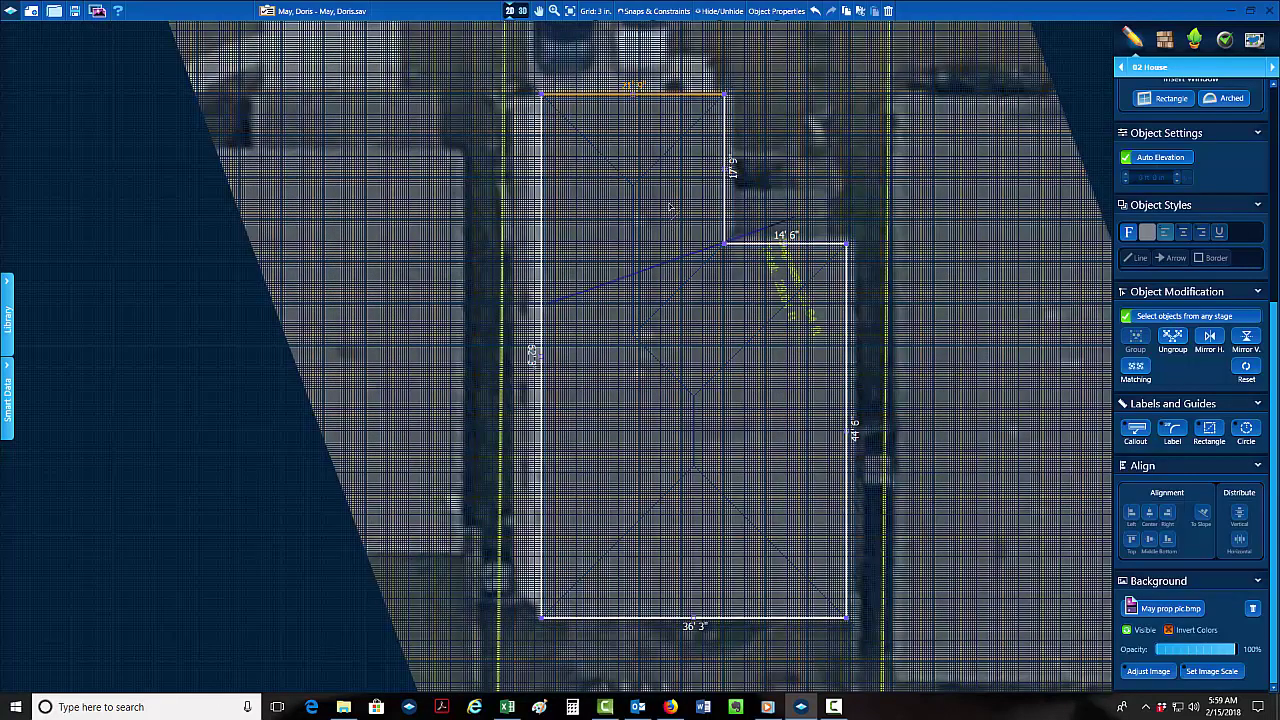
Inset the house walls to a 19' 9" front and 60' 3" left side so the roof overhang follows the roof edge in the image.
scroll(640, 133, up, 3)
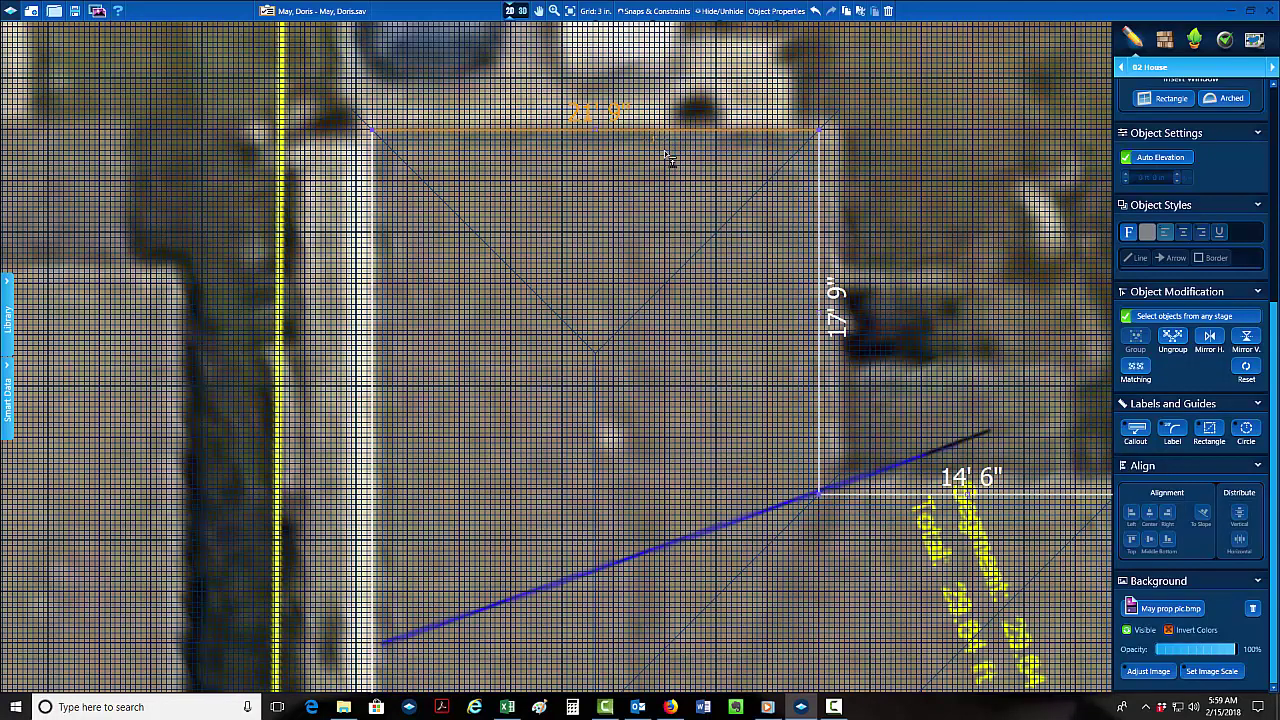
scroll(500, 188, down, 3)
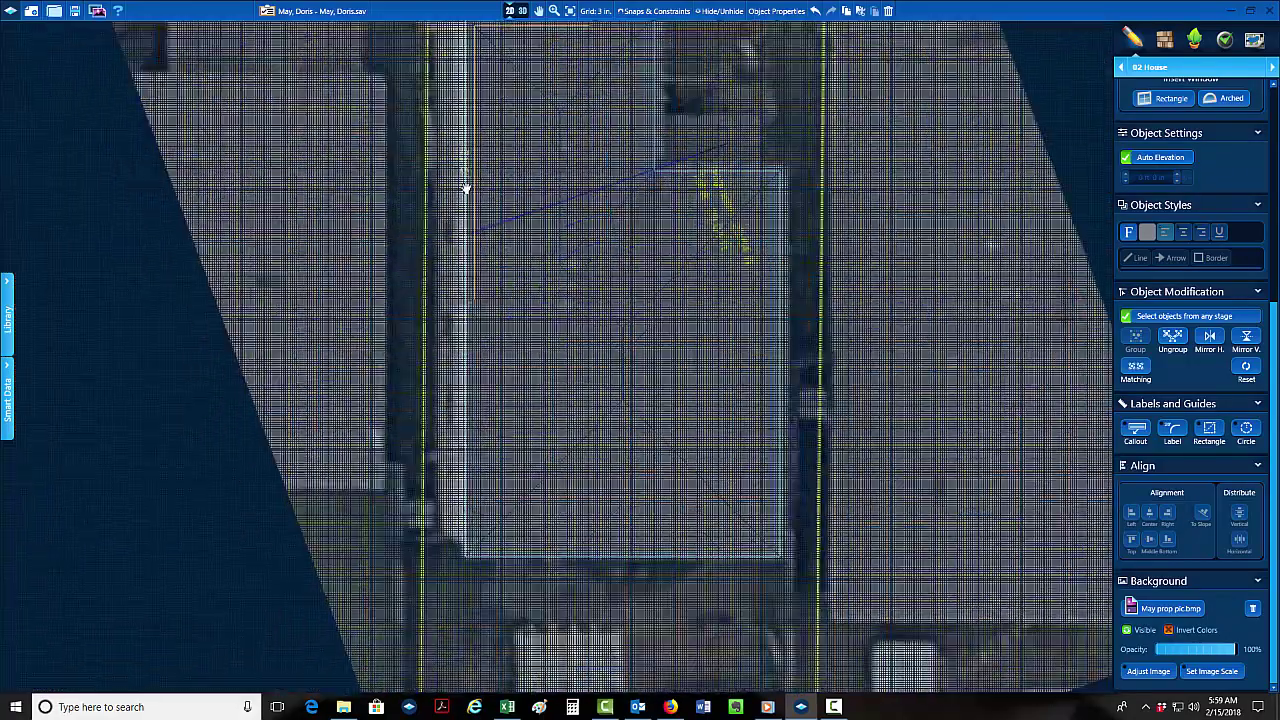
middle_drag(644, 246, 646, 264)
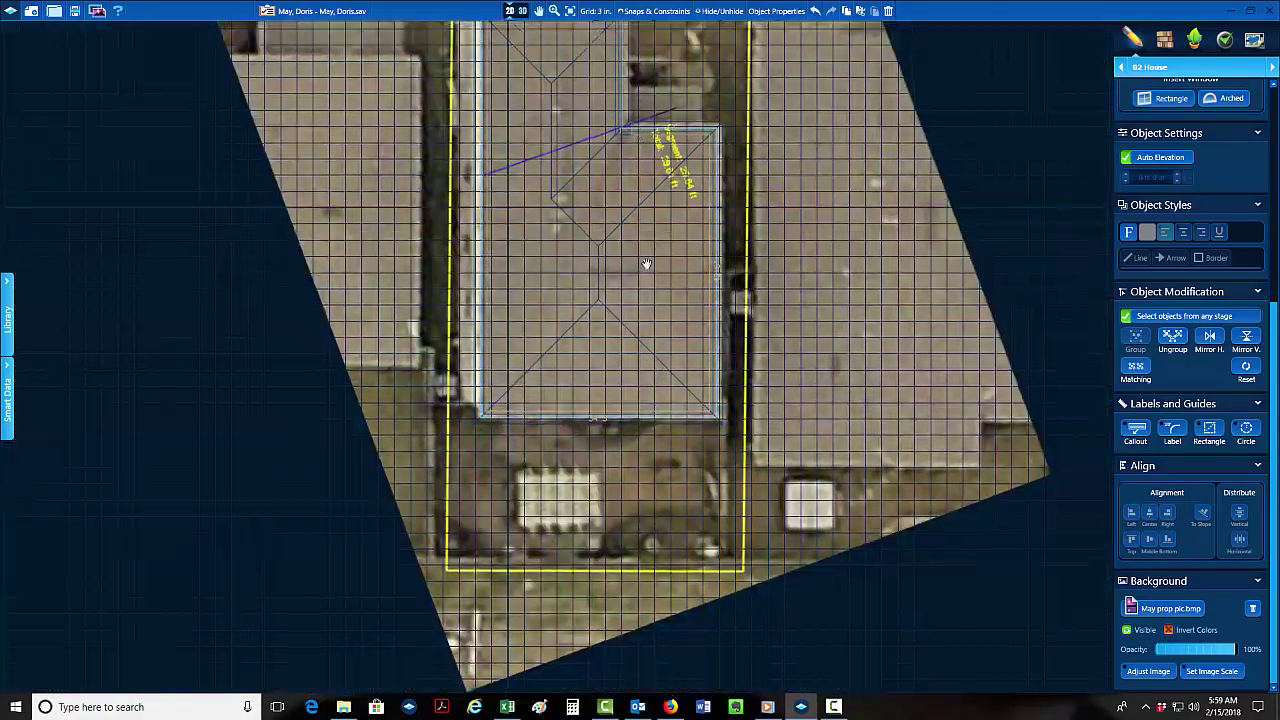
scroll(646, 264, down, 3)
click(557, 172)
scroll(557, 172, up, 4)
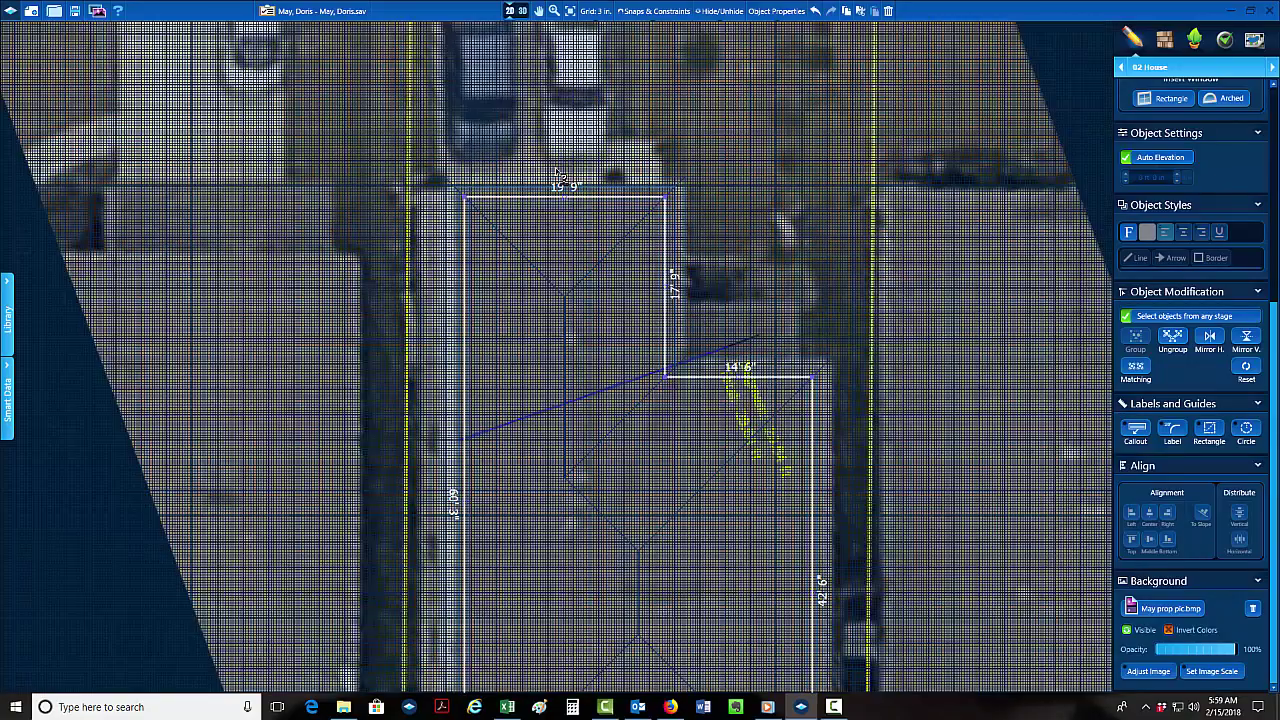
scroll(557, 172, up, 1)
click(563, 208)
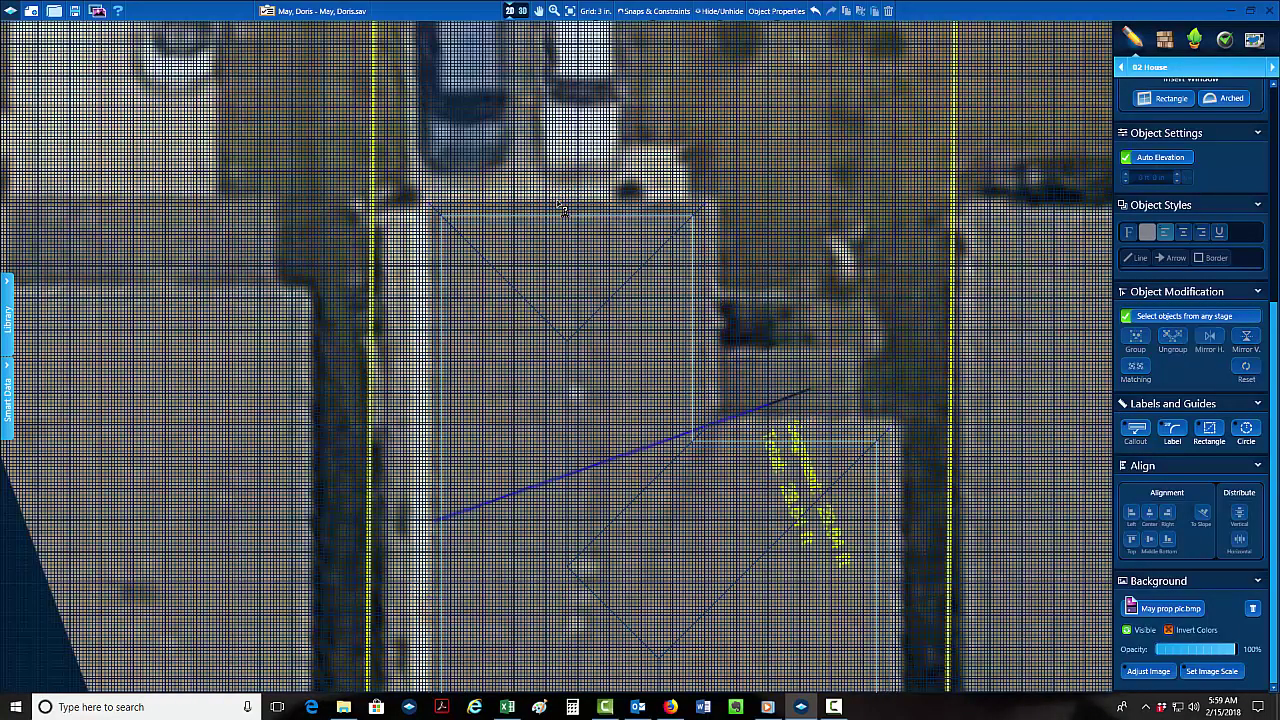
Check the inset walls and roof overhang up close with the background image hidden, and compare them with the image shown again.
scroll(503, 222, up, 3)
scroll(501, 221, up, 1)
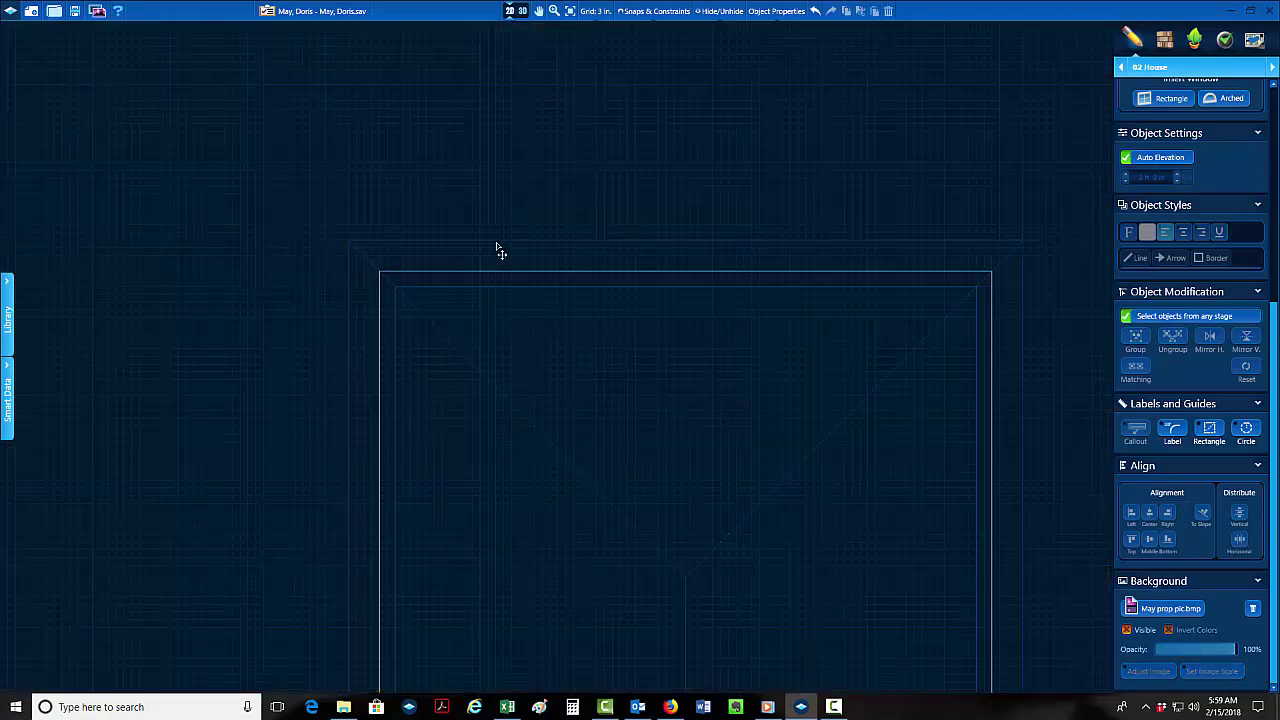
scroll(515, 300, down, 3)
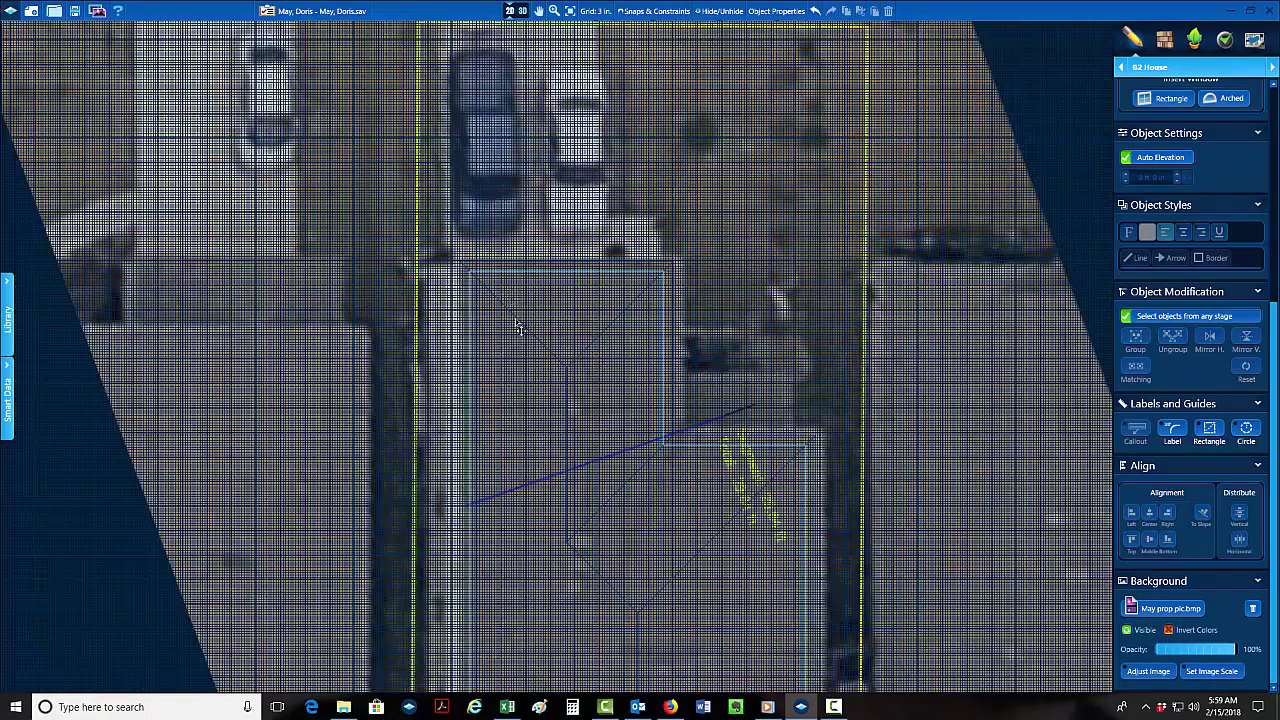
scroll(522, 355, down, 4)
scroll(519, 383, up, 2)
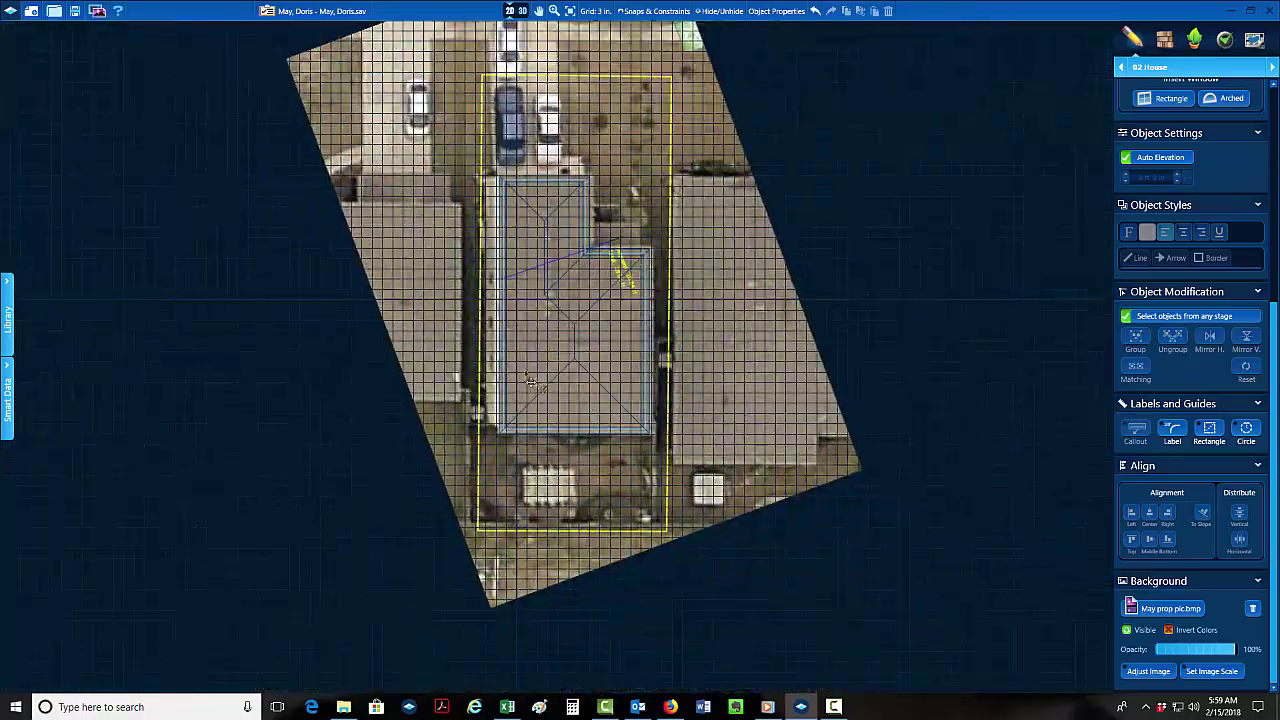
Move the whole house left and slightly forward so its left wall sits just inside the left property line.
scroll(519, 383, up, 4)
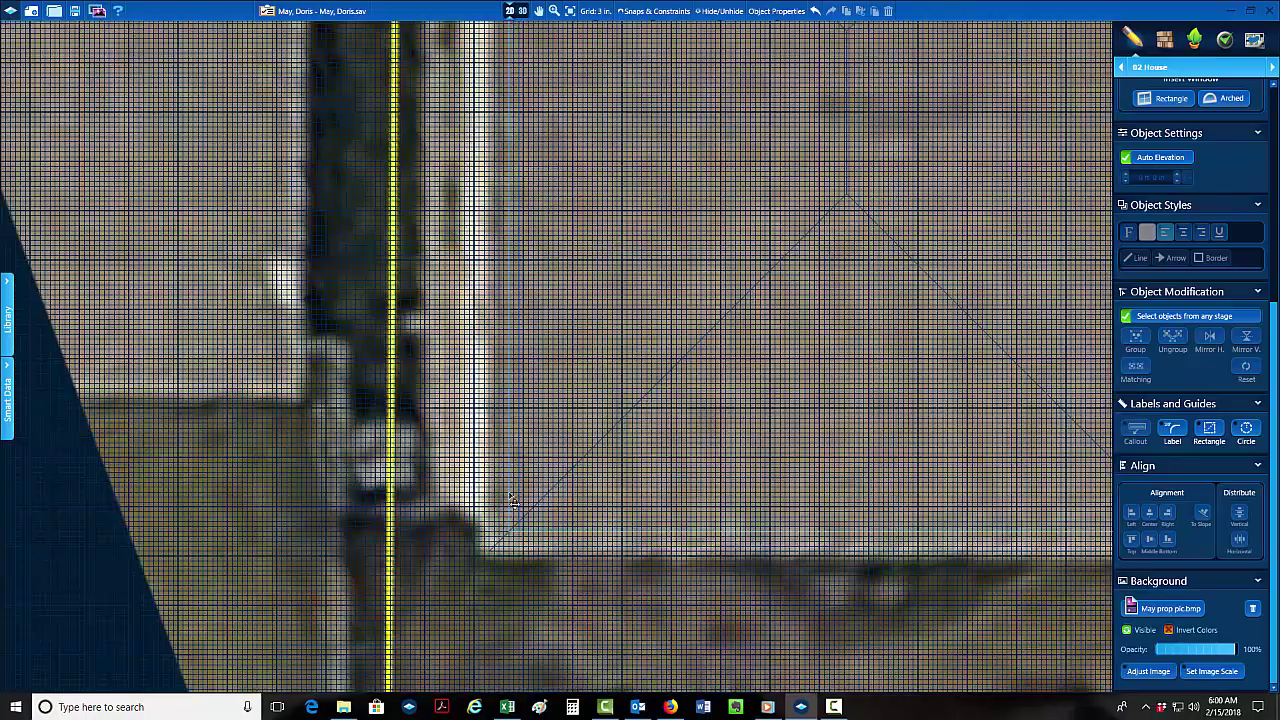
drag(508, 498, 472, 484)
drag(429, 482, 425, 484)
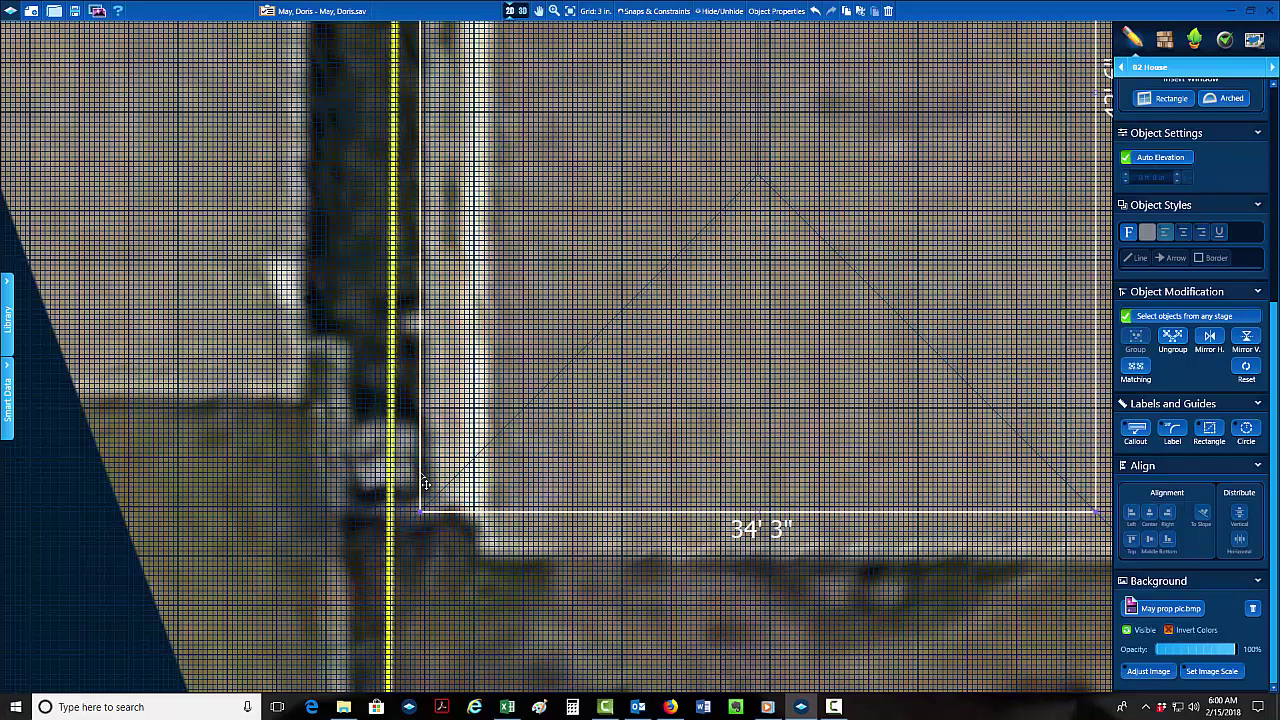
drag(427, 483, 431, 483)
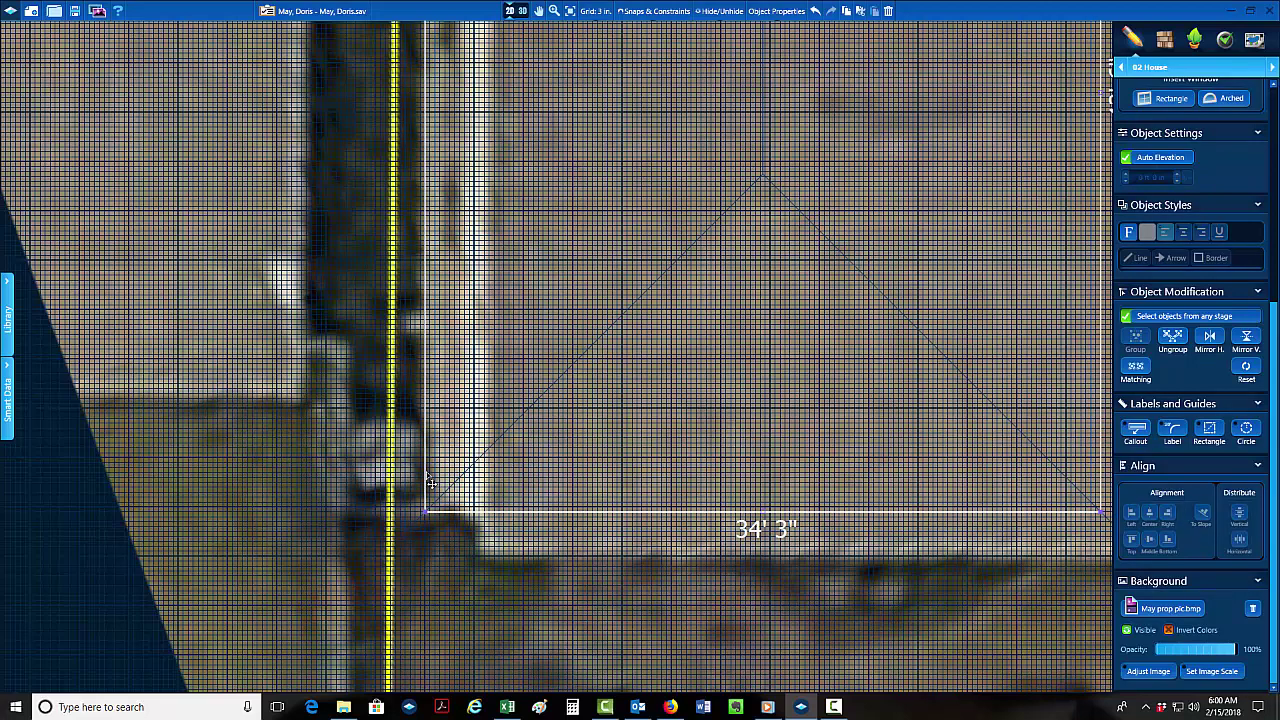
scroll(472, 484, down, 5)
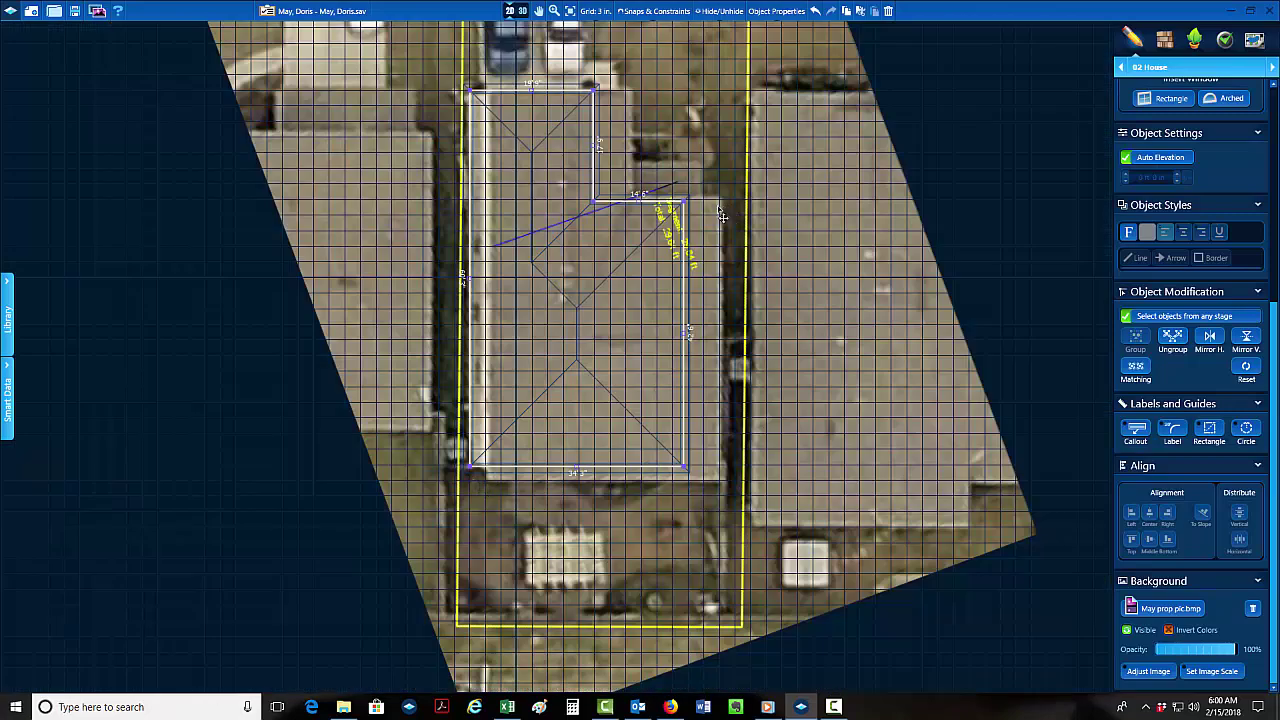
scroll(652, 172, up, 2)
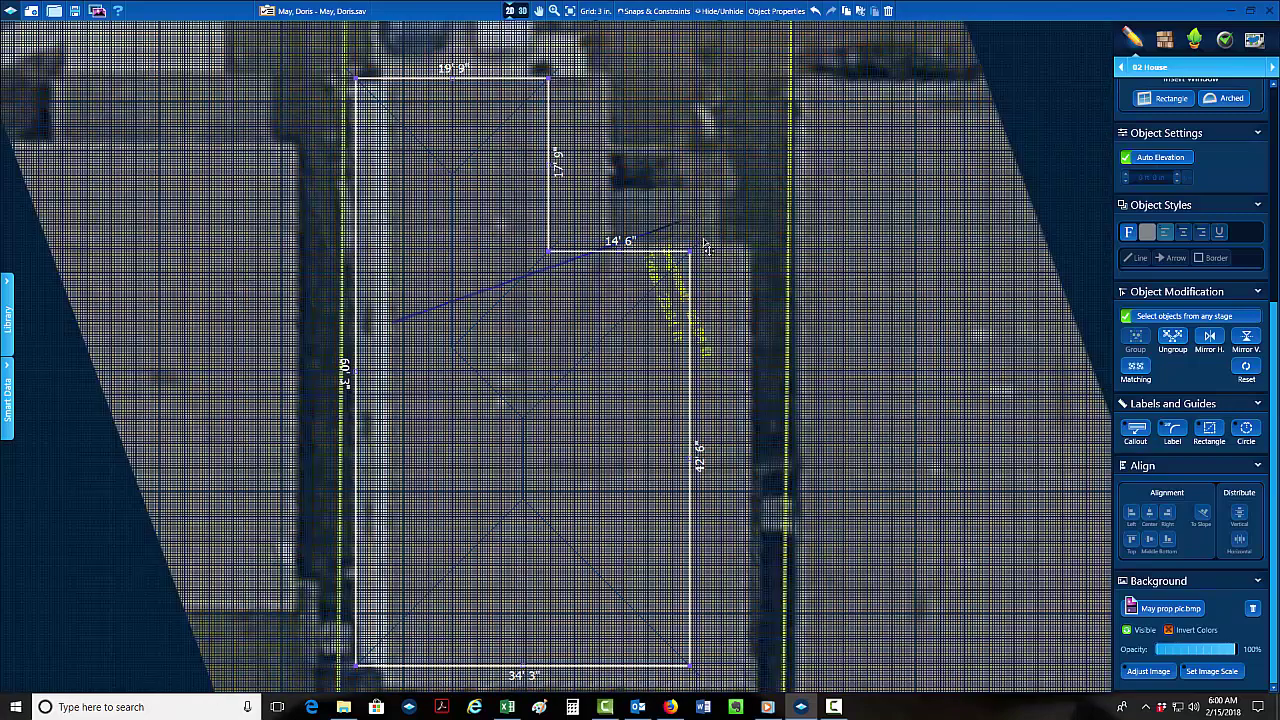
scroll(727, 318, down, 3)
scroll(692, 408, up, 5)
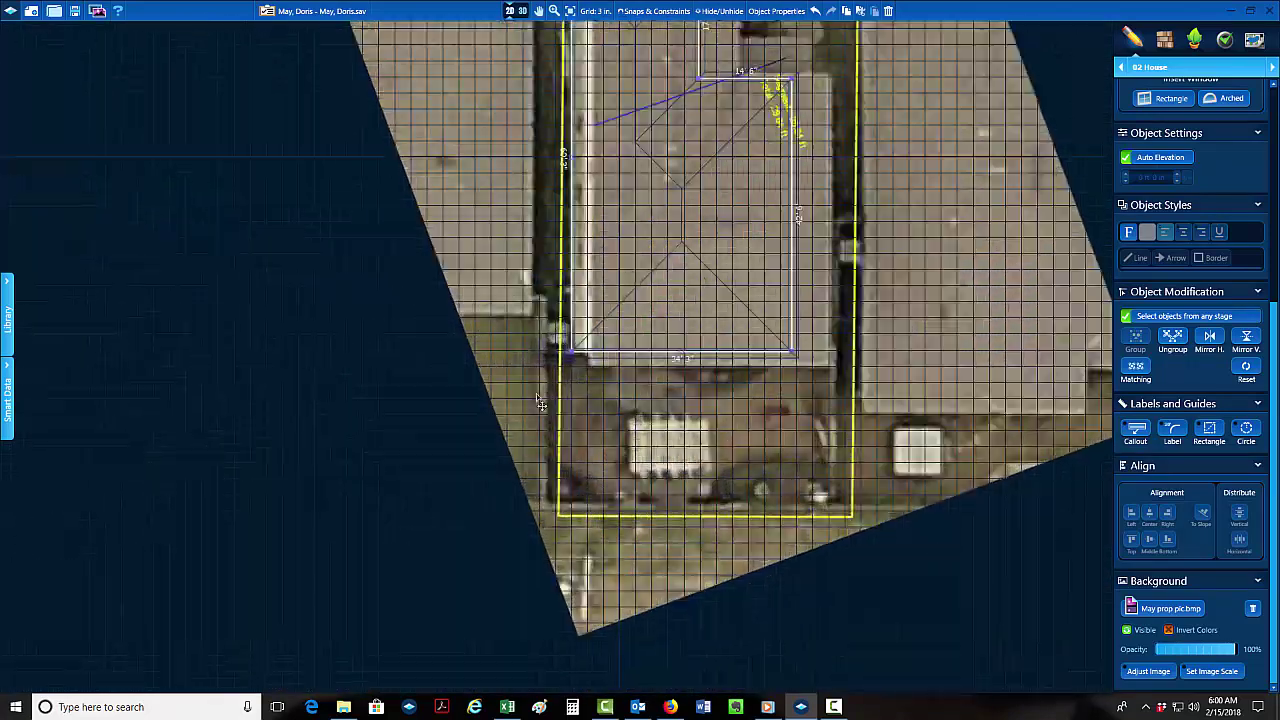
Switch to the Walls, Fences & Railing stage and draw a 45' 3" fence line along the back fence behind the house.
scroll(618, 382, down, 3)
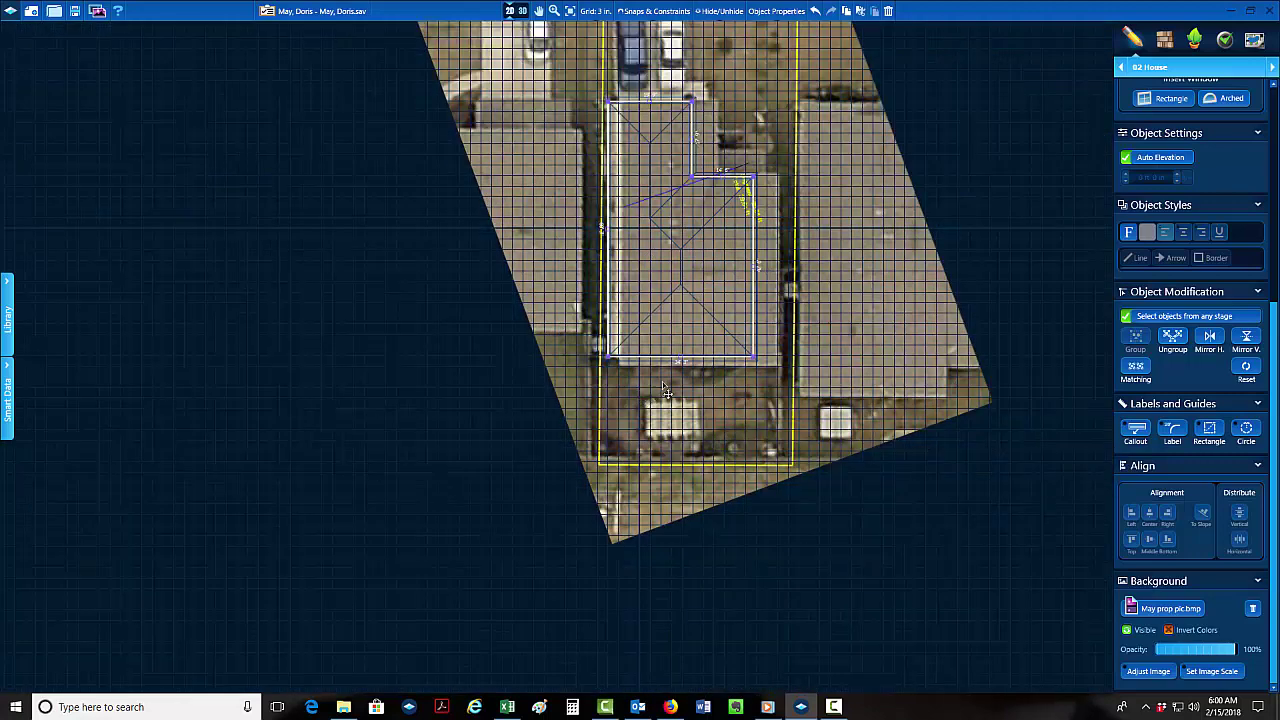
scroll(562, 396, up, 3)
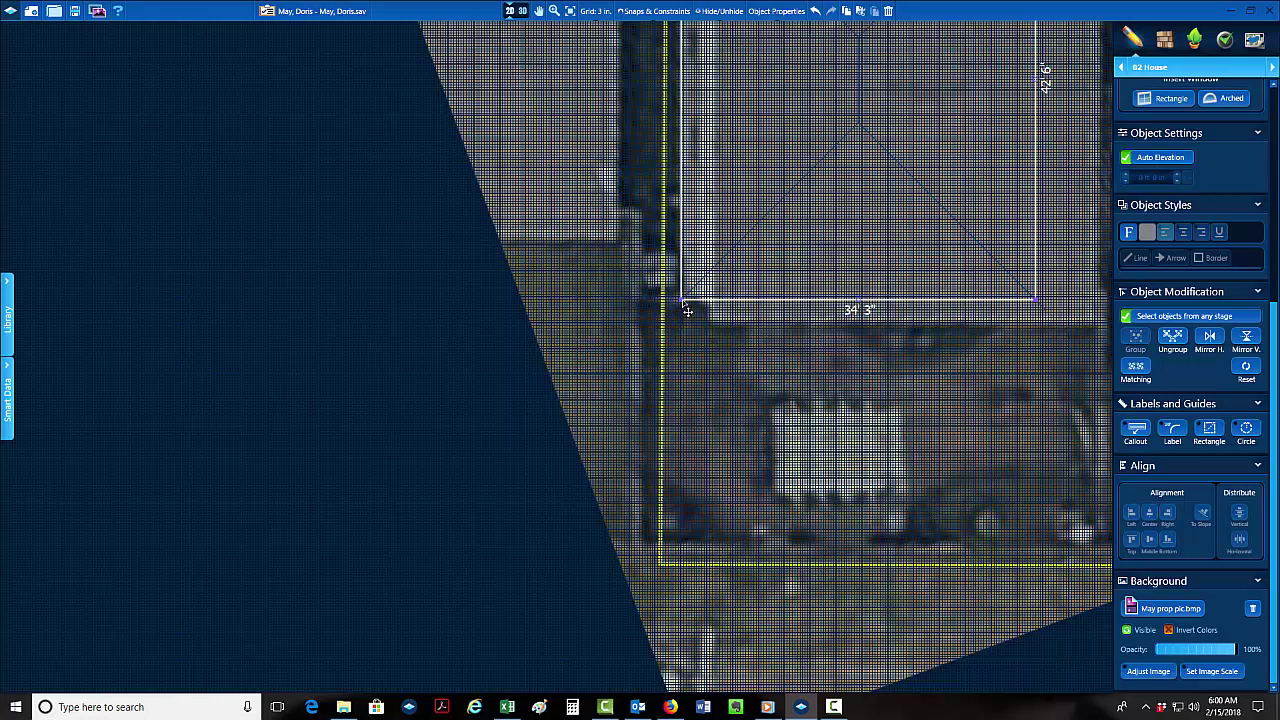
scroll(790, 333, down, 1)
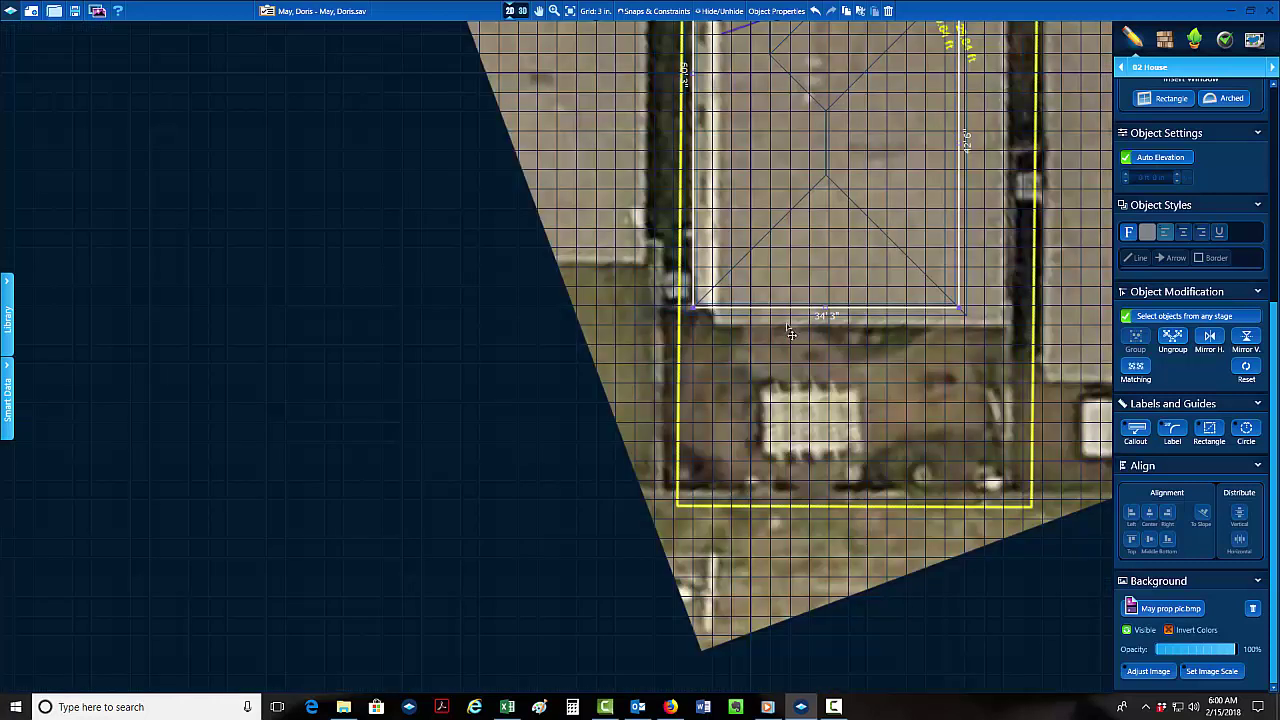
middle_drag(867, 327, 822, 330)
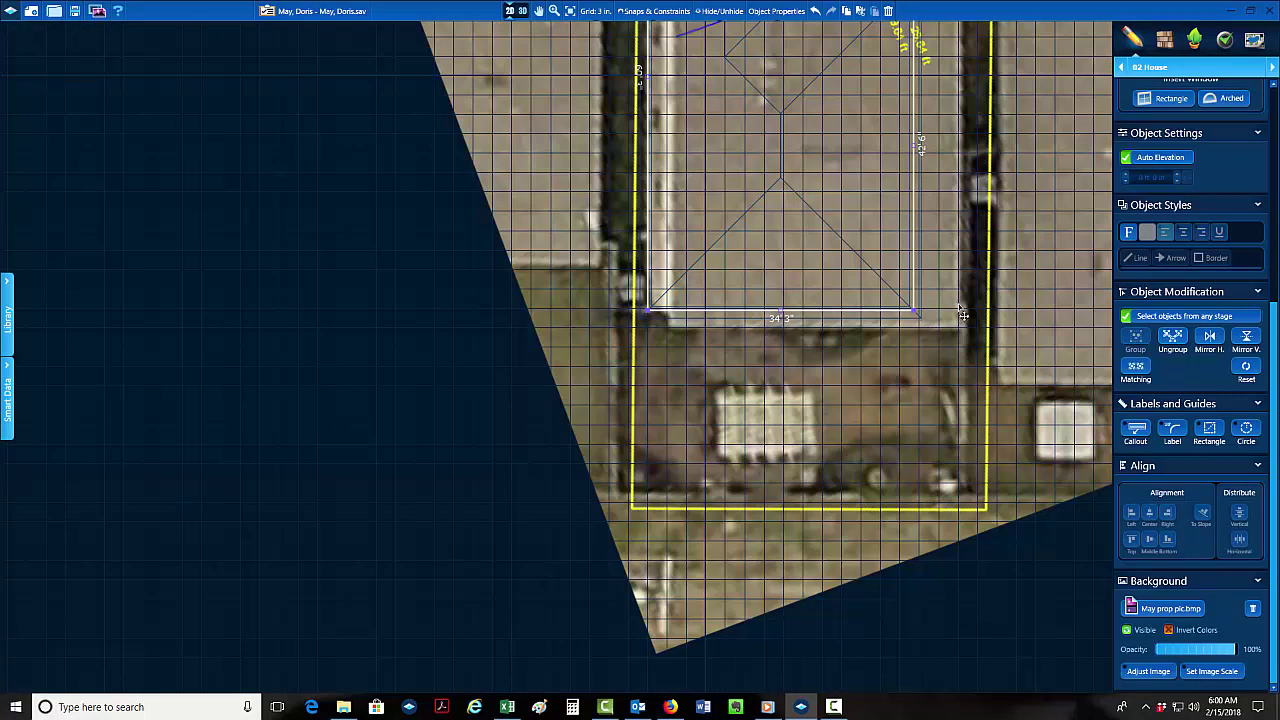
click(1218, 68)
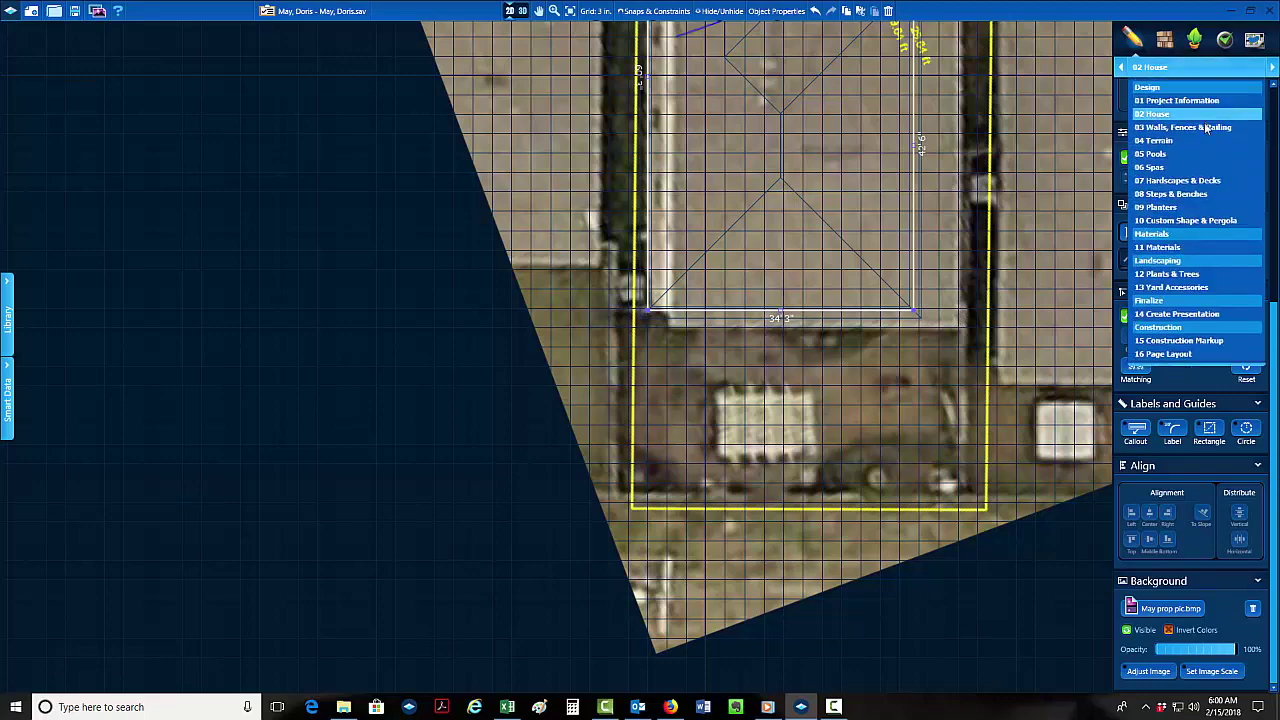
scroll(613, 467, up, 4)
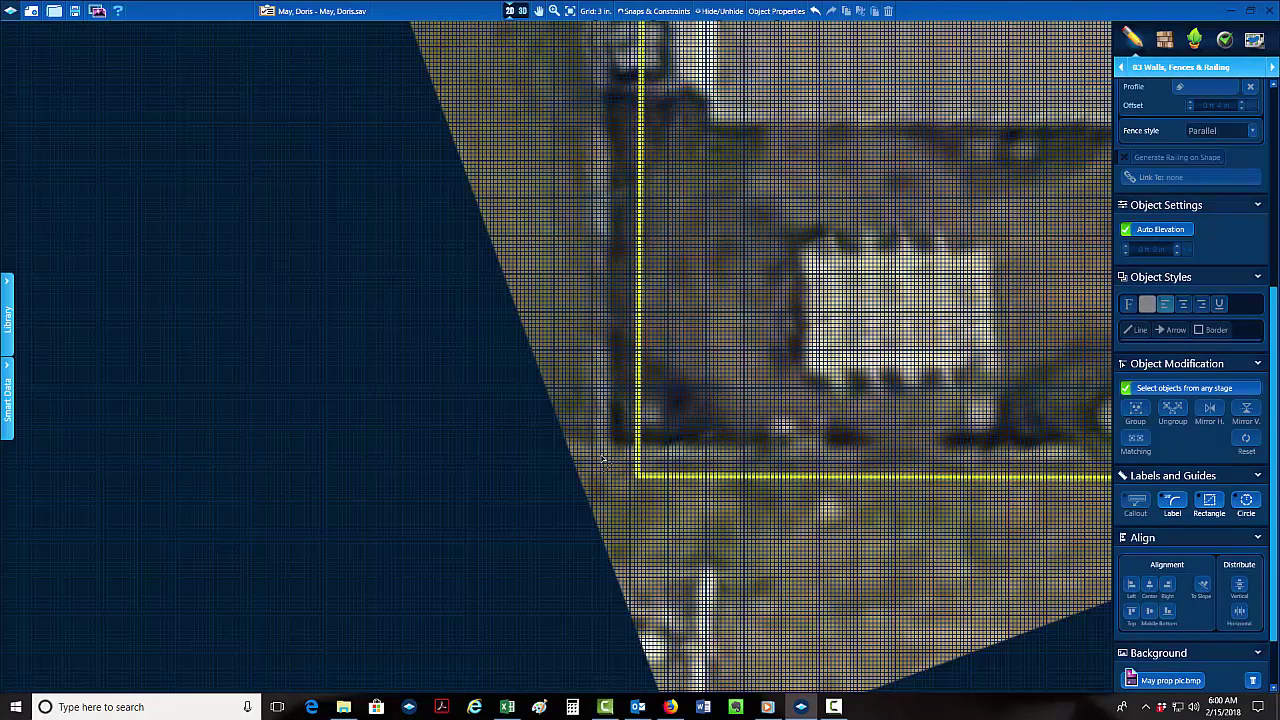
scroll(676, 460, down, 4)
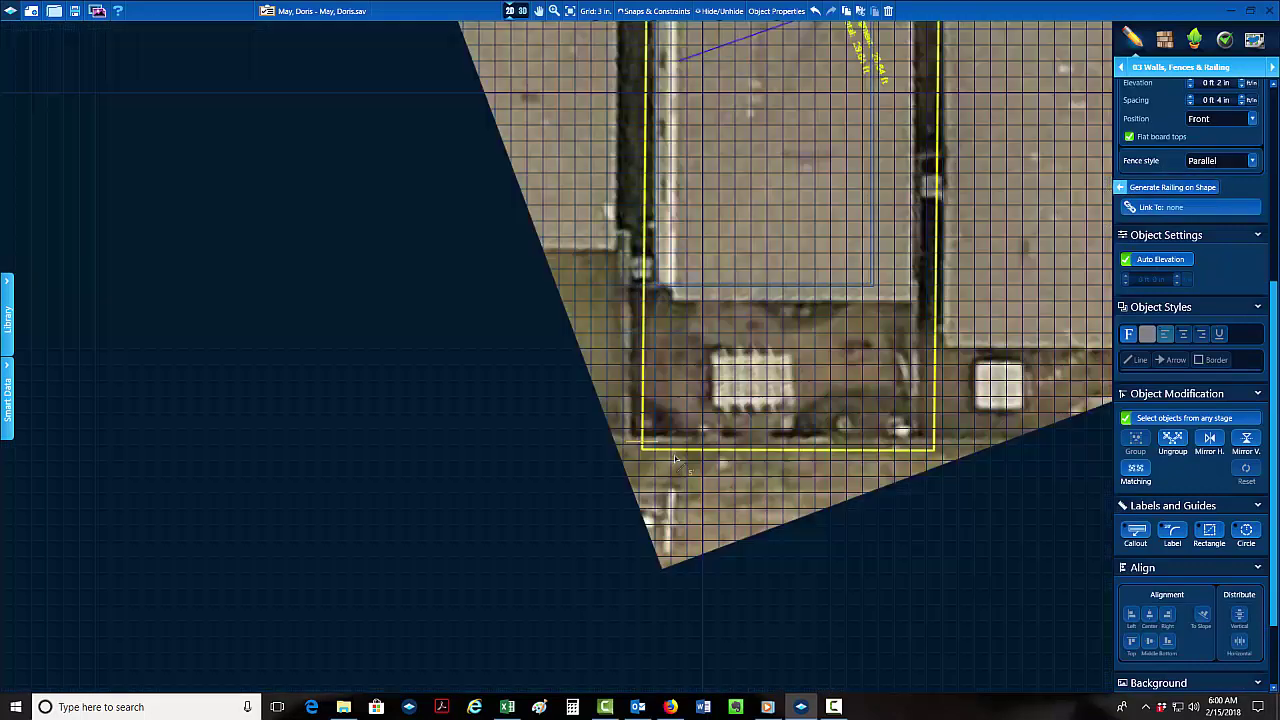
scroll(676, 460, down, 1)
scroll(696, 444, up, 2)
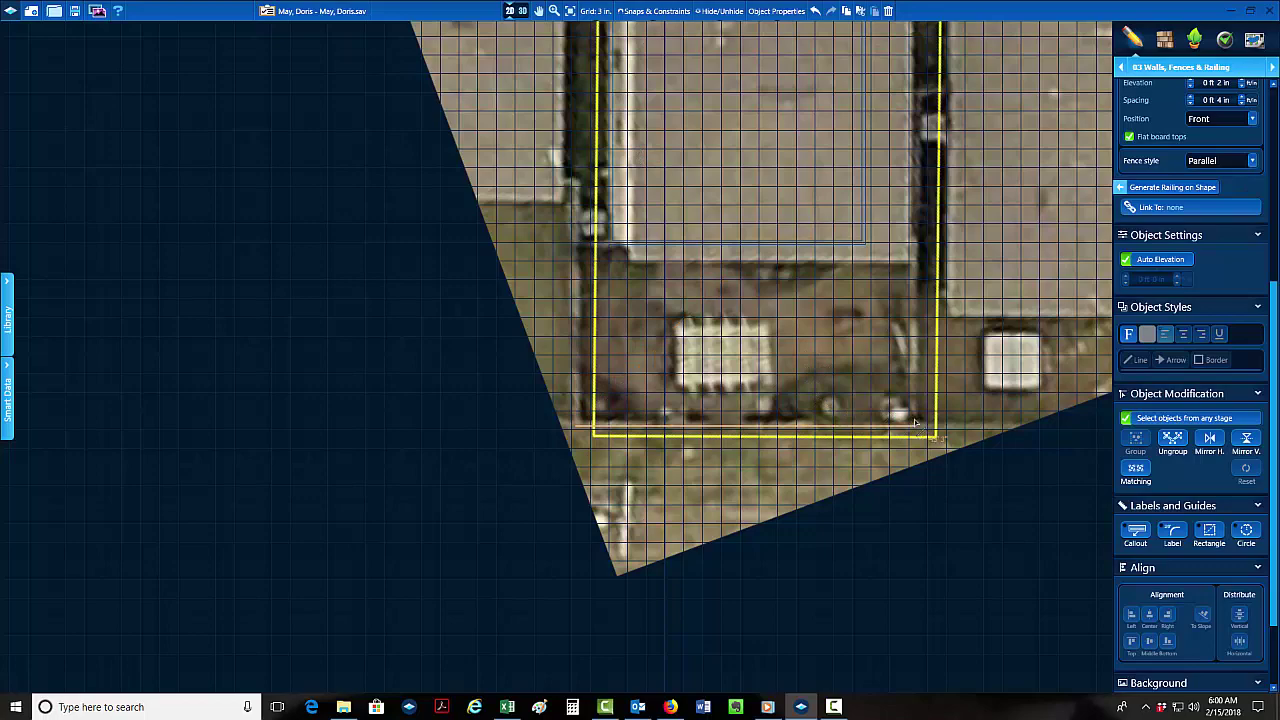
scroll(913, 426, up, 3)
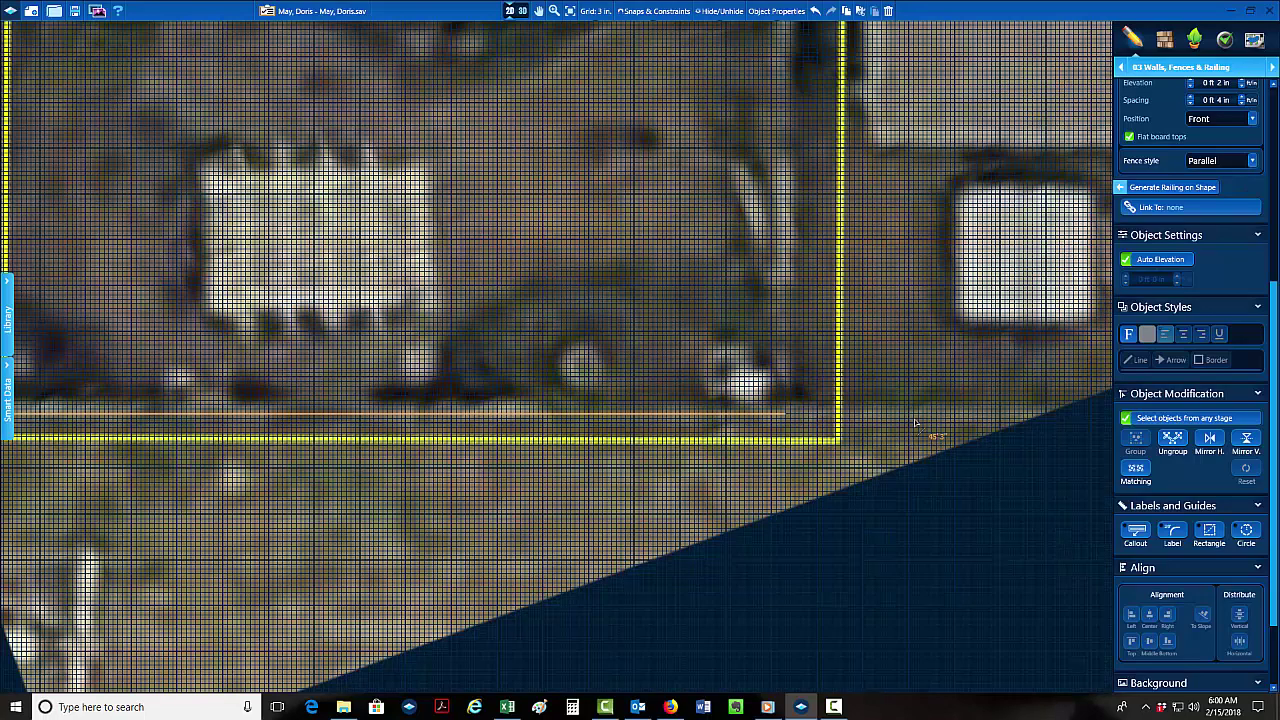
click(787, 420)
scroll(795, 280, down, 5)
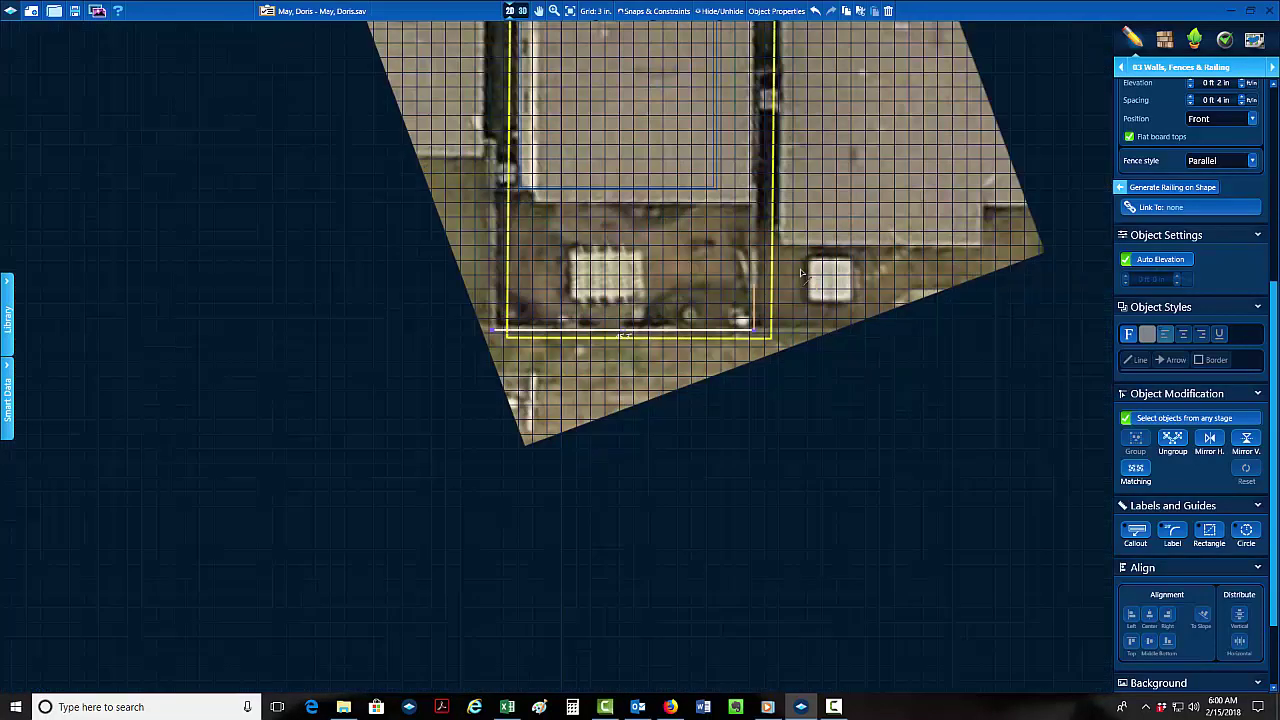
Continue the fence along the lot's right side to the street, across the front and down the left side, closing it at the rear-left corner.
middle_drag(755, 111, 735, 375)
middle_drag(717, 103, 700, 253)
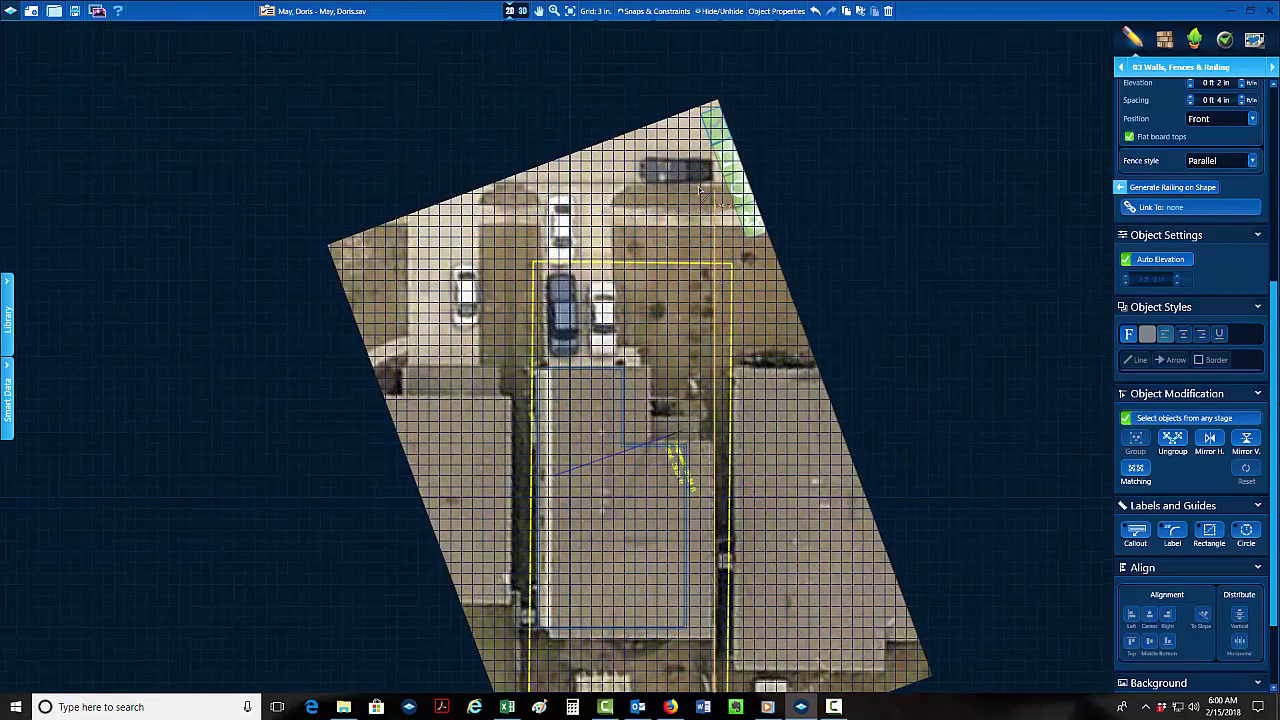
click(712, 187)
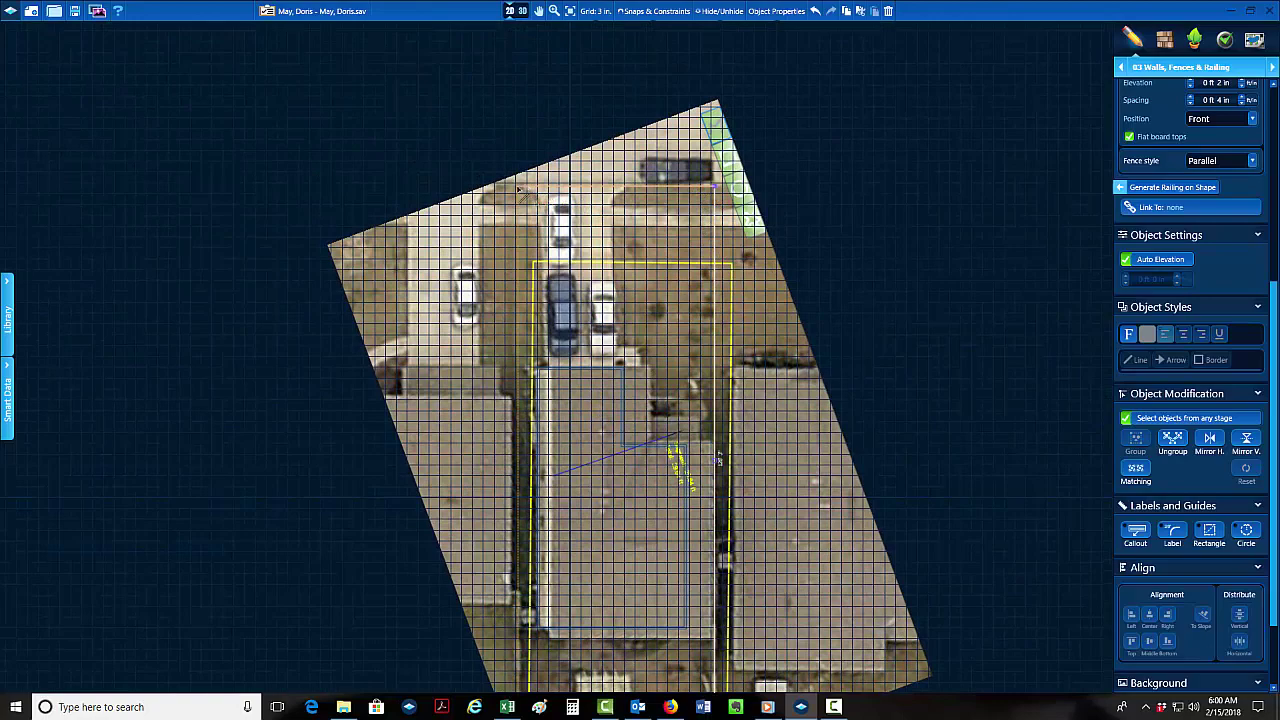
click(518, 188)
middle_drag(510, 568, 567, 192)
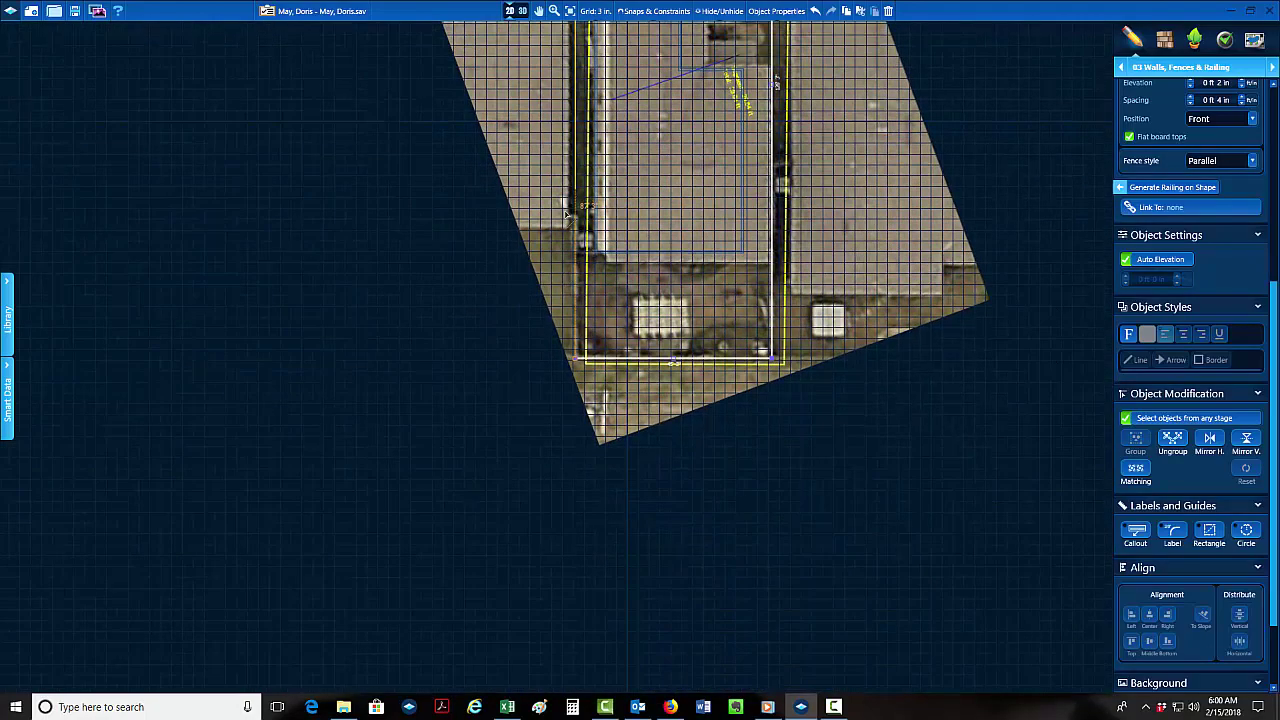
click(574, 360)
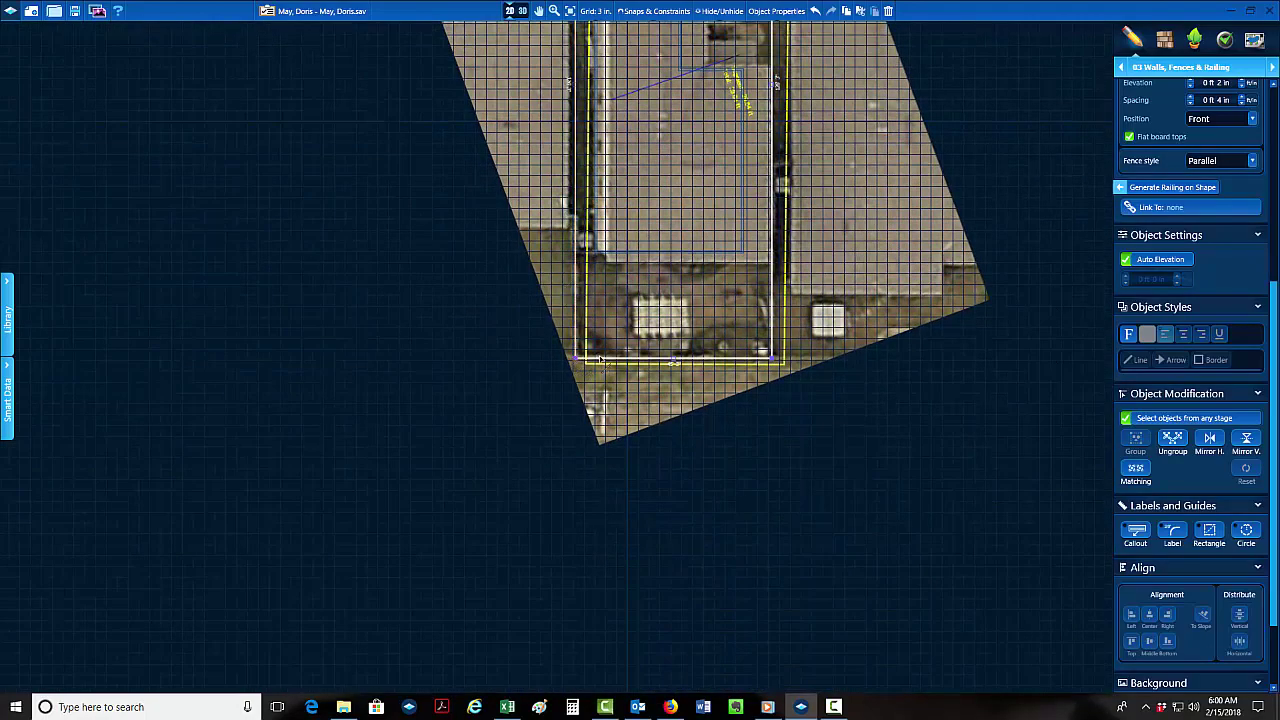
Compare the fence outline at the rear corners and the gaps beside the house with the background image.
scroll(600, 358, up, 3)
scroll(554, 359, down, 3)
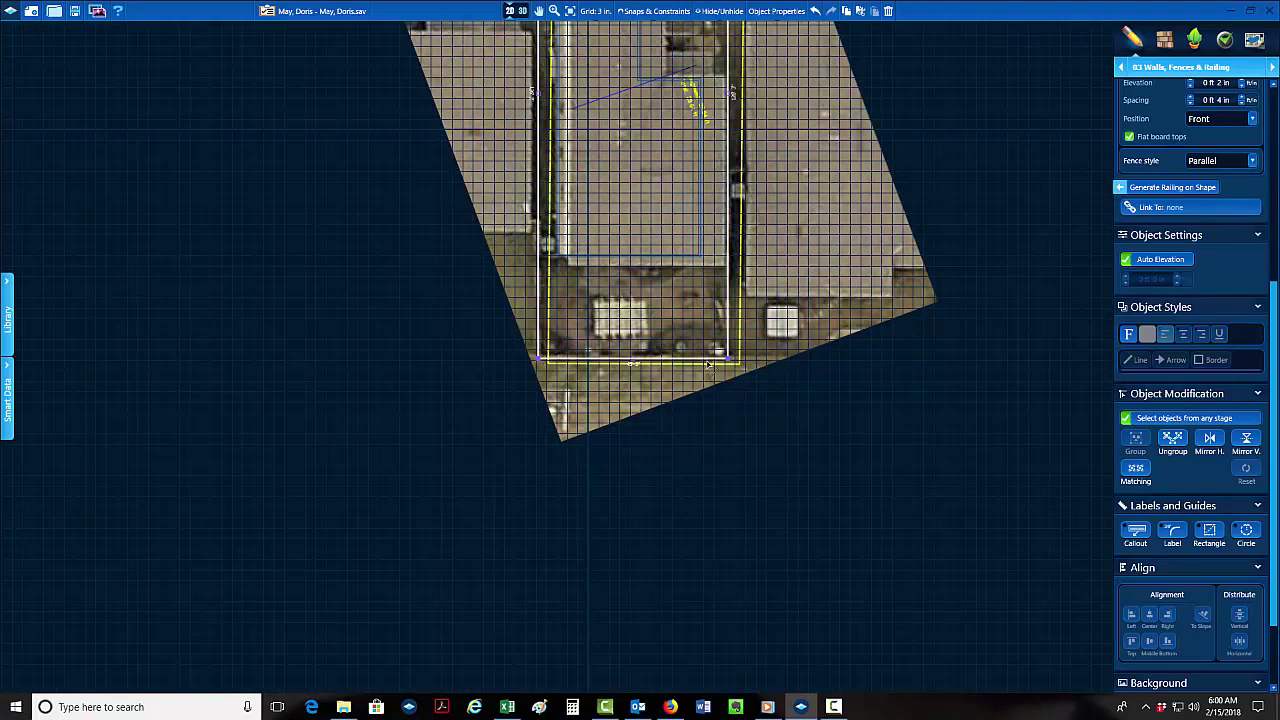
scroll(708, 364, up, 3)
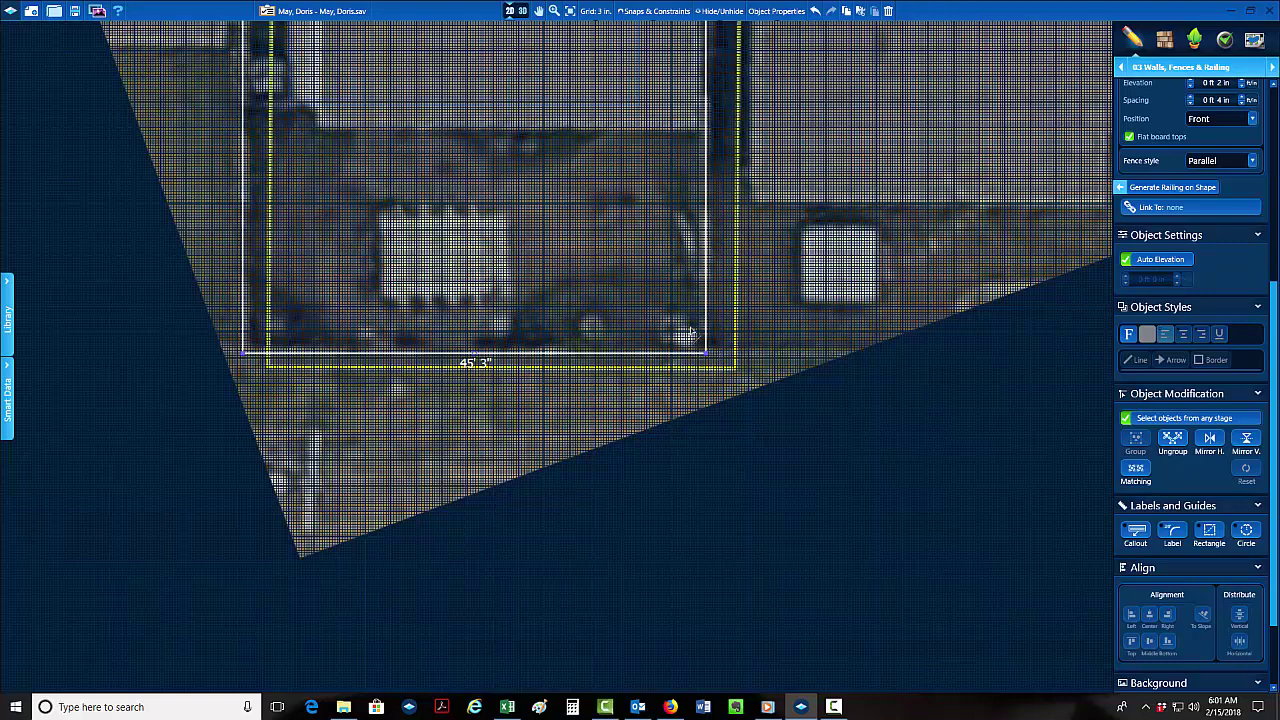
scroll(688, 333, down, 2)
scroll(481, 293, up, 1)
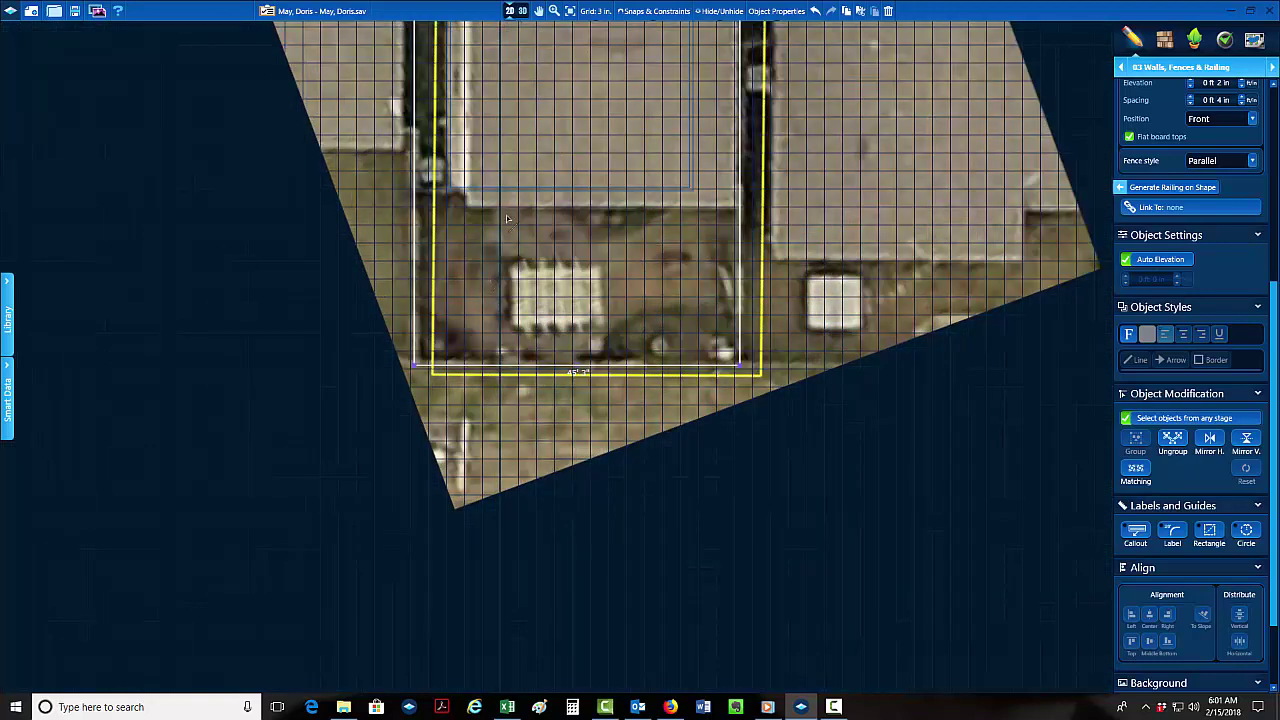
scroll(490, 211, up, 2)
scroll(477, 283, down, 2)
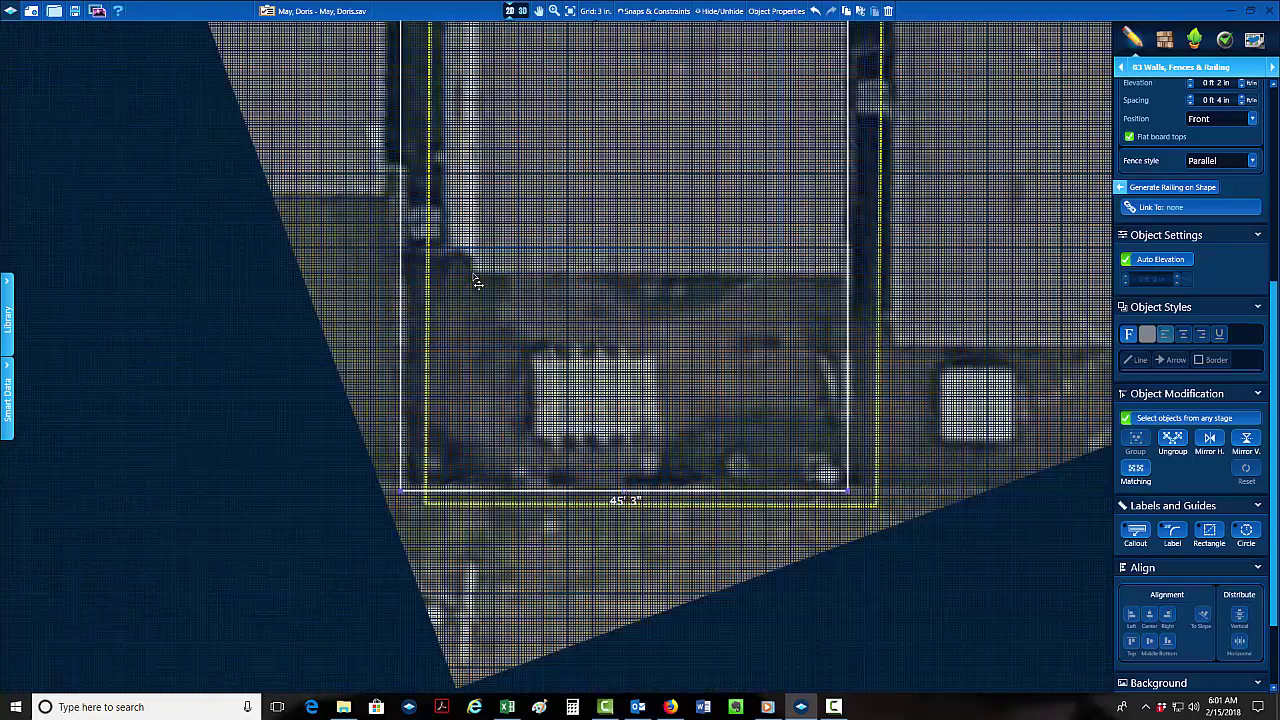
Hide the background image and draw a 5' measurement inward from the left fence at the house's rear-left corner.
scroll(458, 262, up, 2)
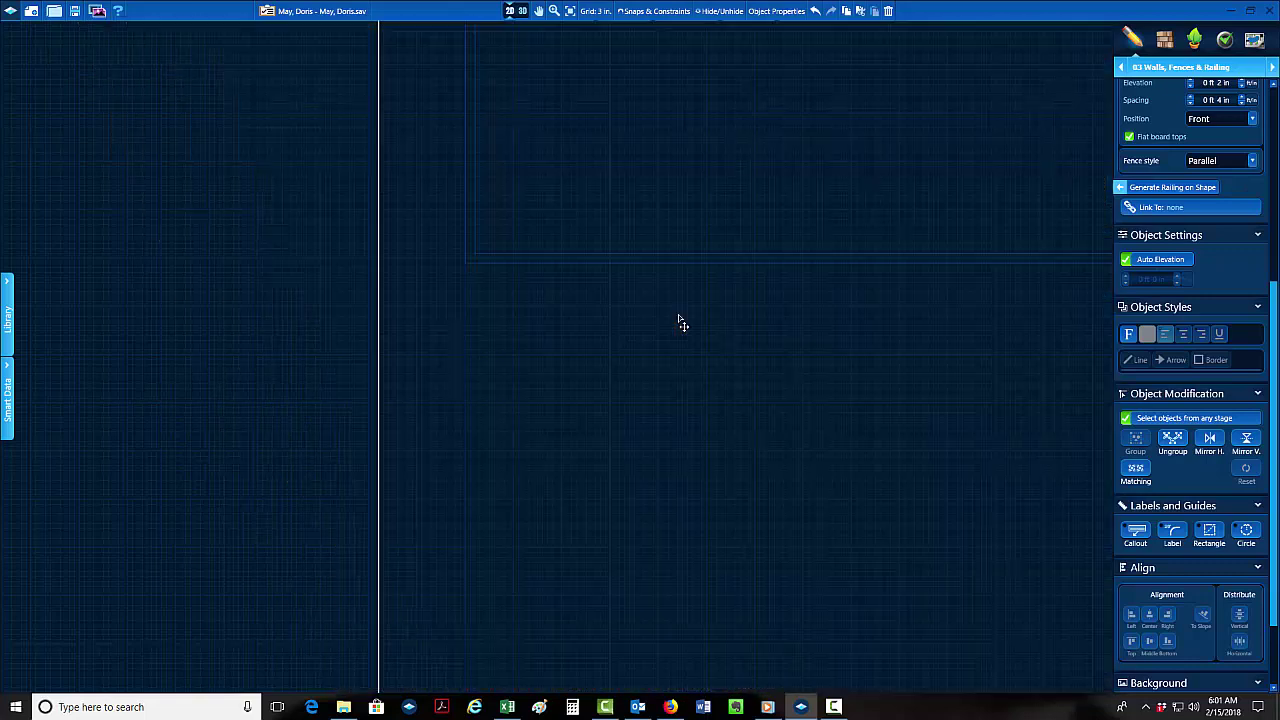
scroll(678, 314, down, 5)
scroll(603, 308, up, 4)
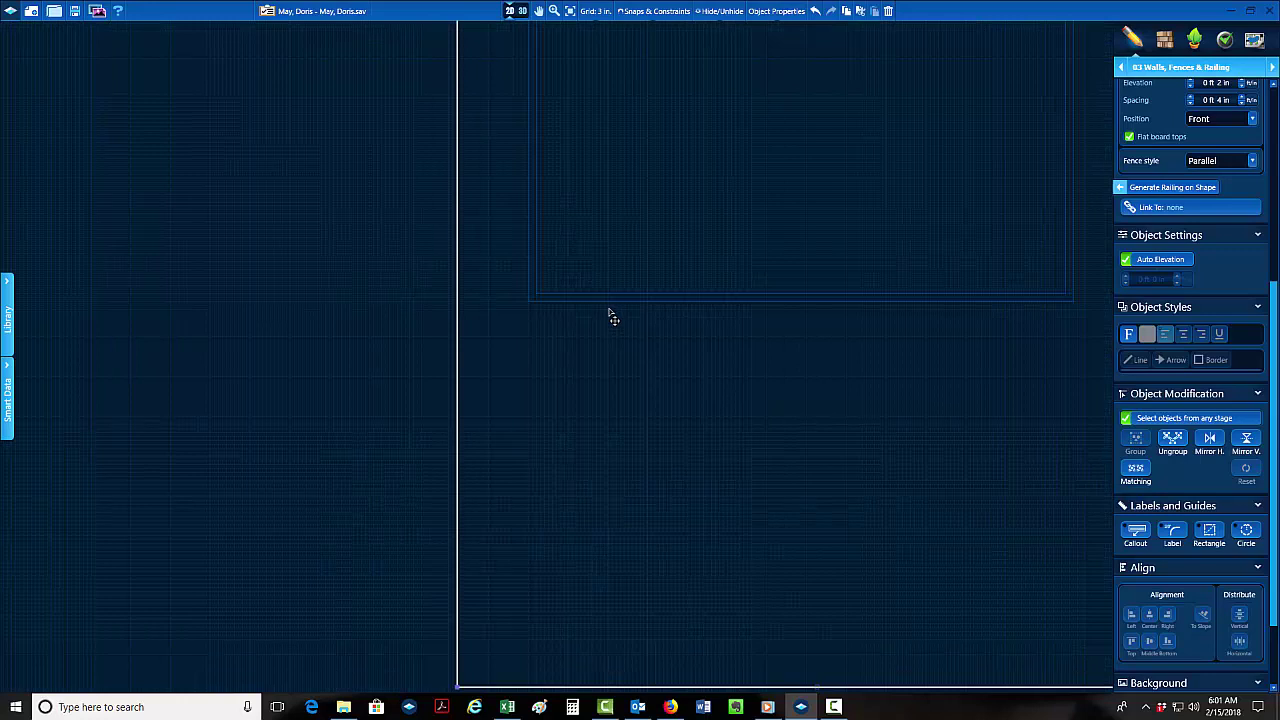
scroll(1165, 205, up, 5)
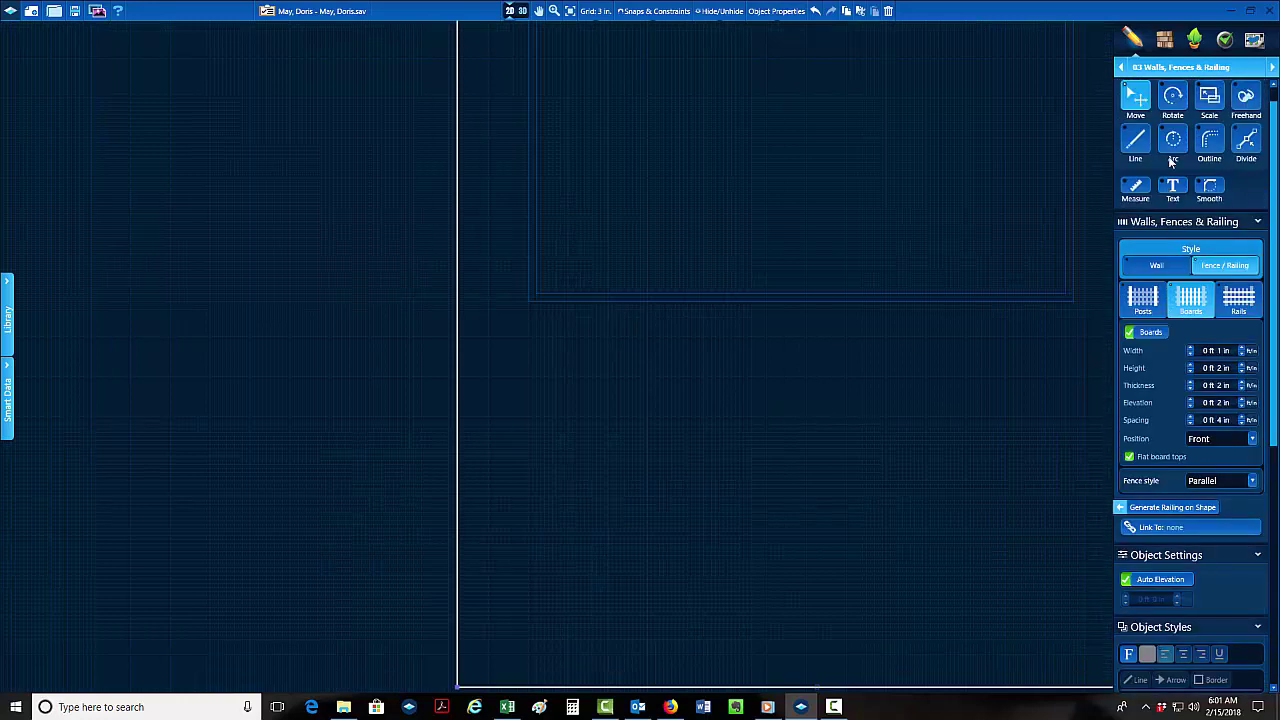
click(1137, 190)
scroll(515, 295, up, 2)
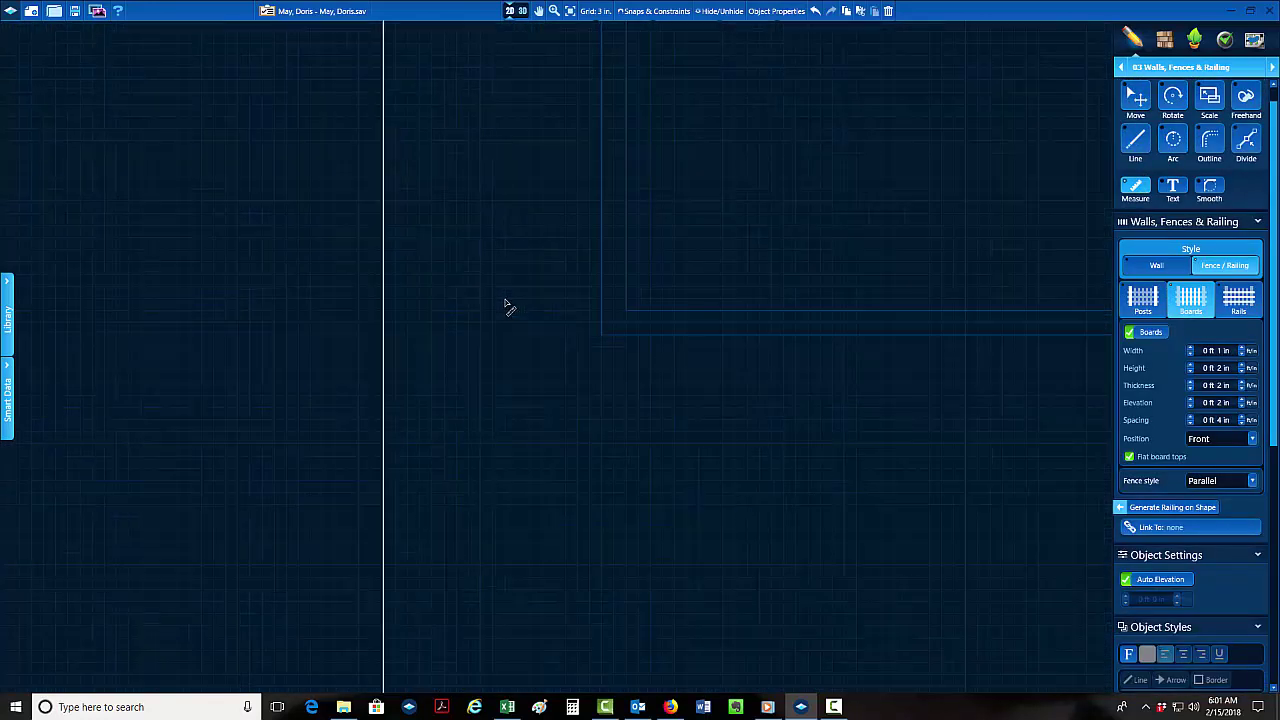
drag(386, 330, 629, 327)
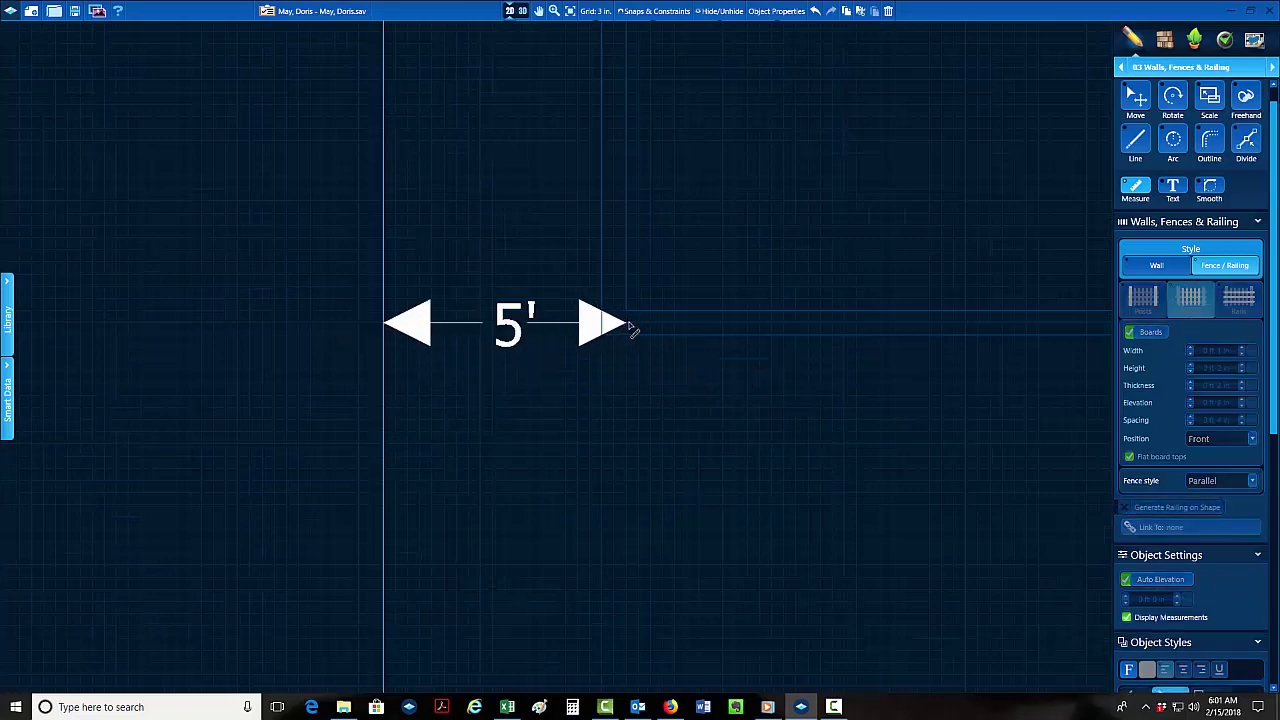
Draw a 5' measurement inward from the right fence beside the house's rear-right corner.
scroll(630, 346, down, 3)
middle_drag(838, 418, 658, 408)
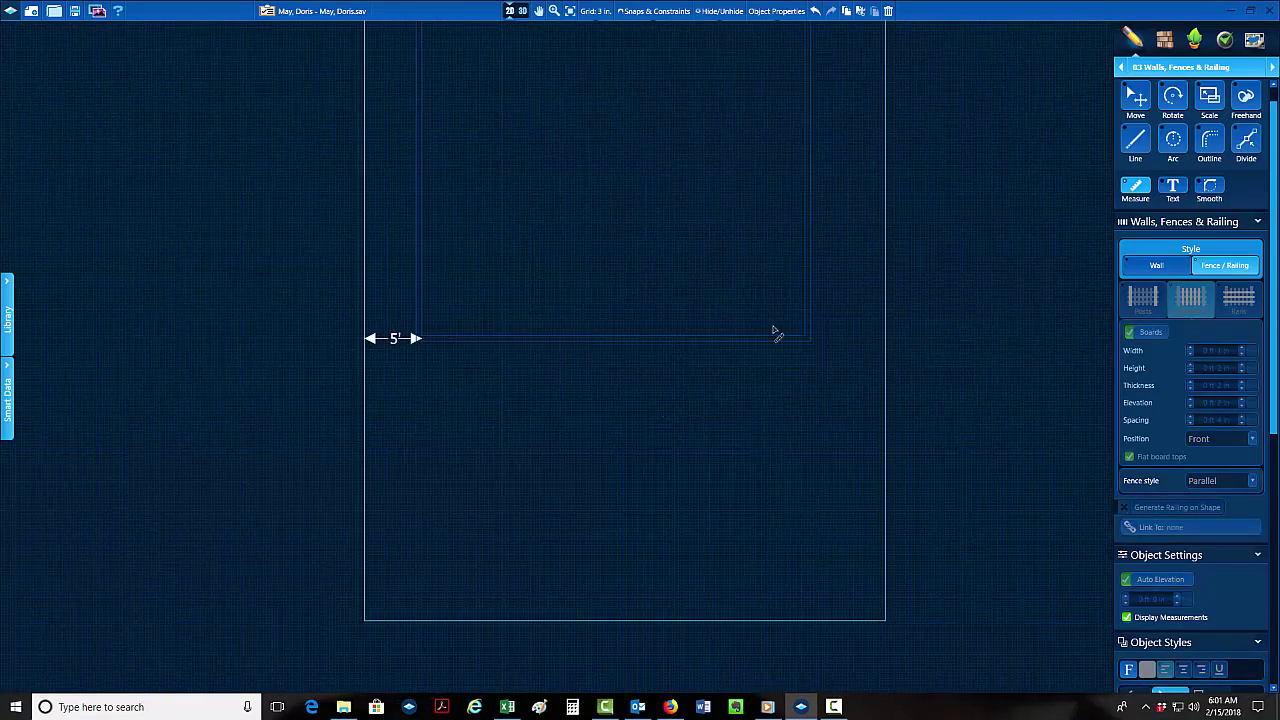
scroll(826, 340, up, 3)
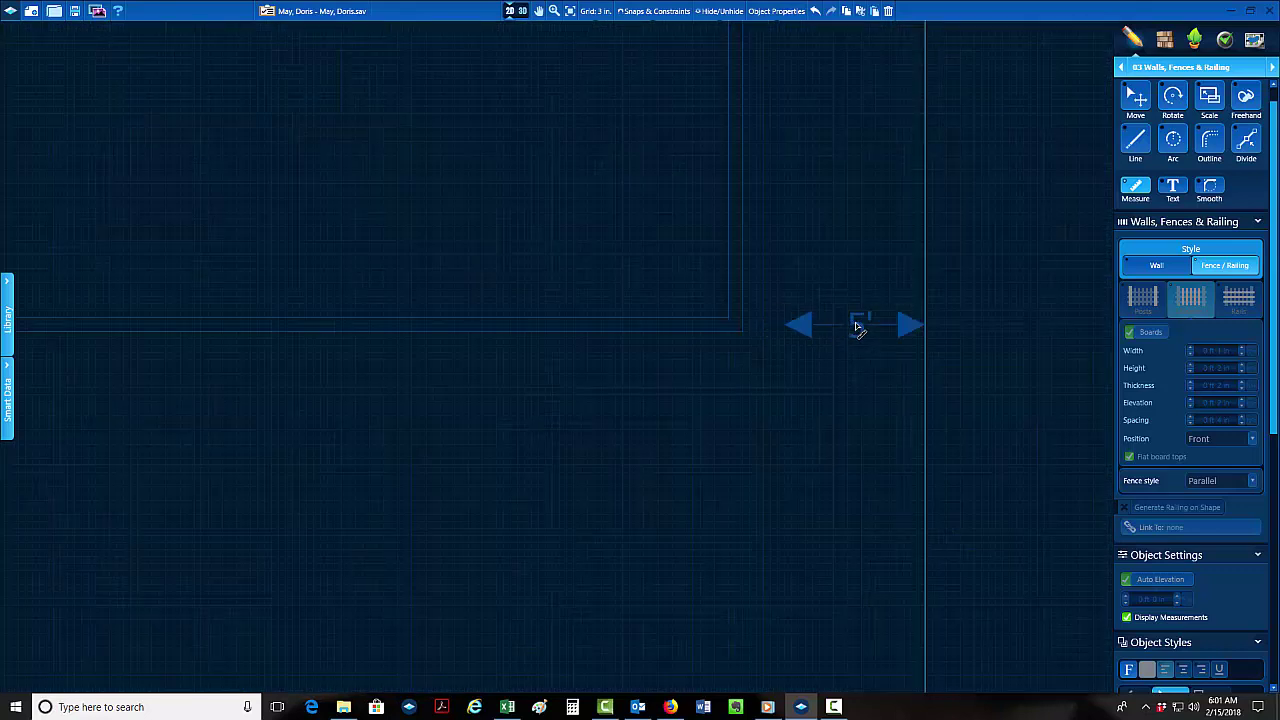
scroll(752, 323, up, 1)
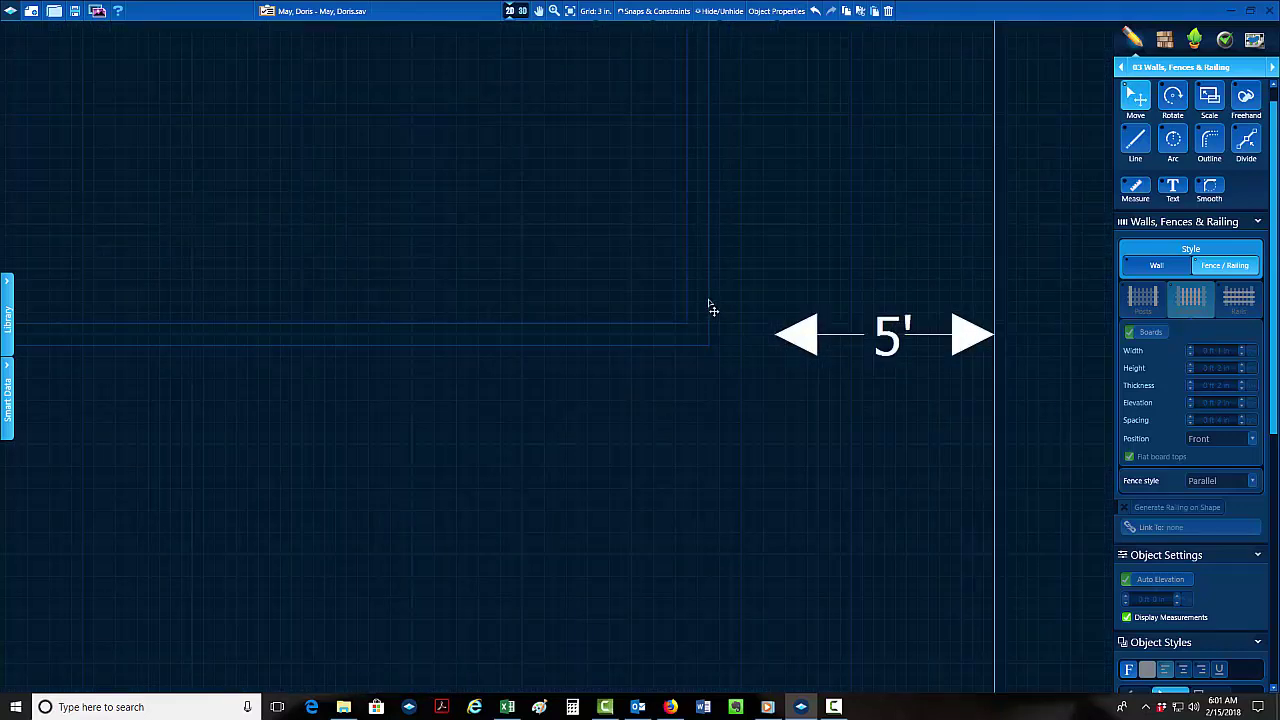
Move the house right so its left wall lines up with the end of the 5' measurement from the left fence.
click(716, 311)
drag(720, 312, 744, 310)
scroll(750, 325, down, 3)
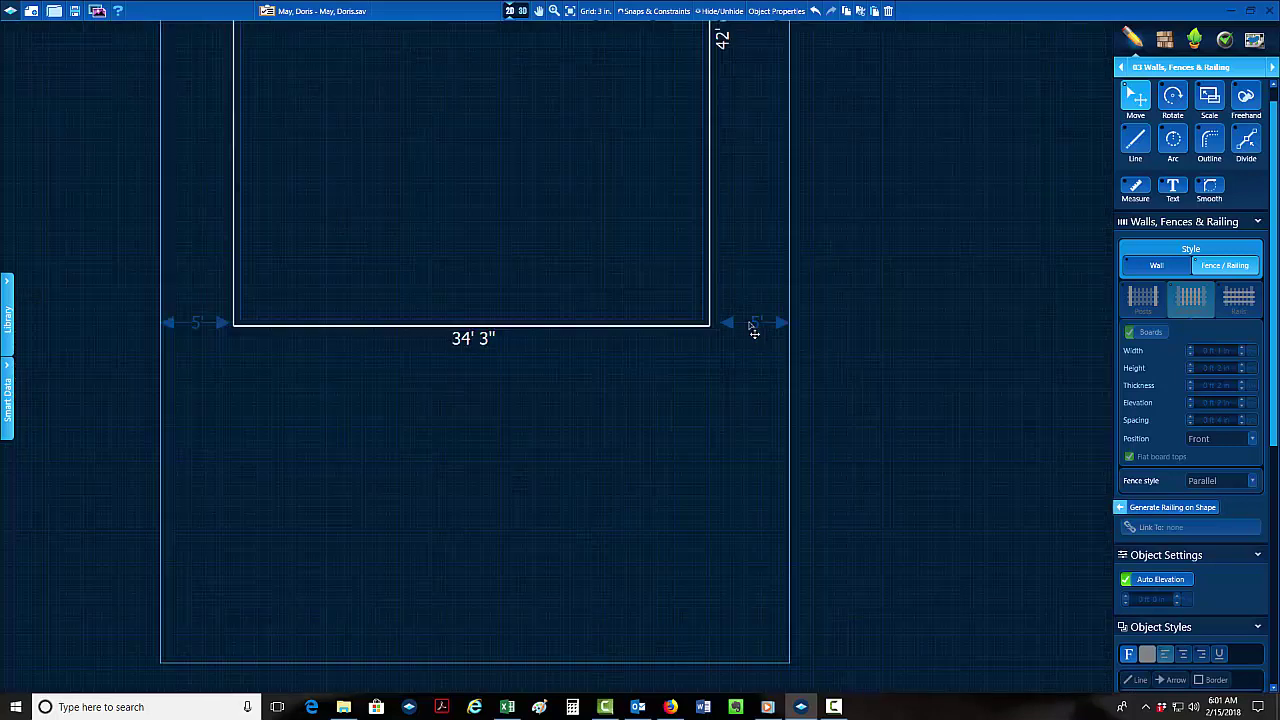
scroll(300, 329, up, 1)
scroll(343, 290, up, 5)
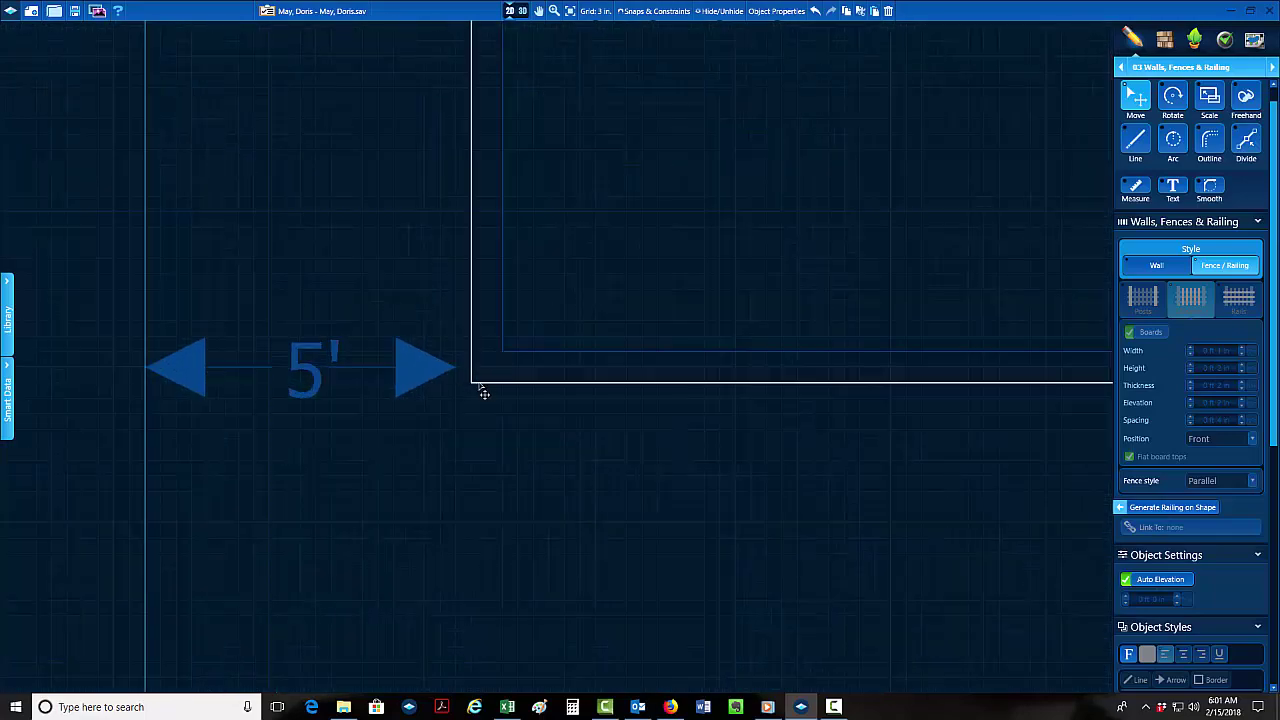
drag(483, 393, 456, 382)
scroll(485, 388, down, 5)
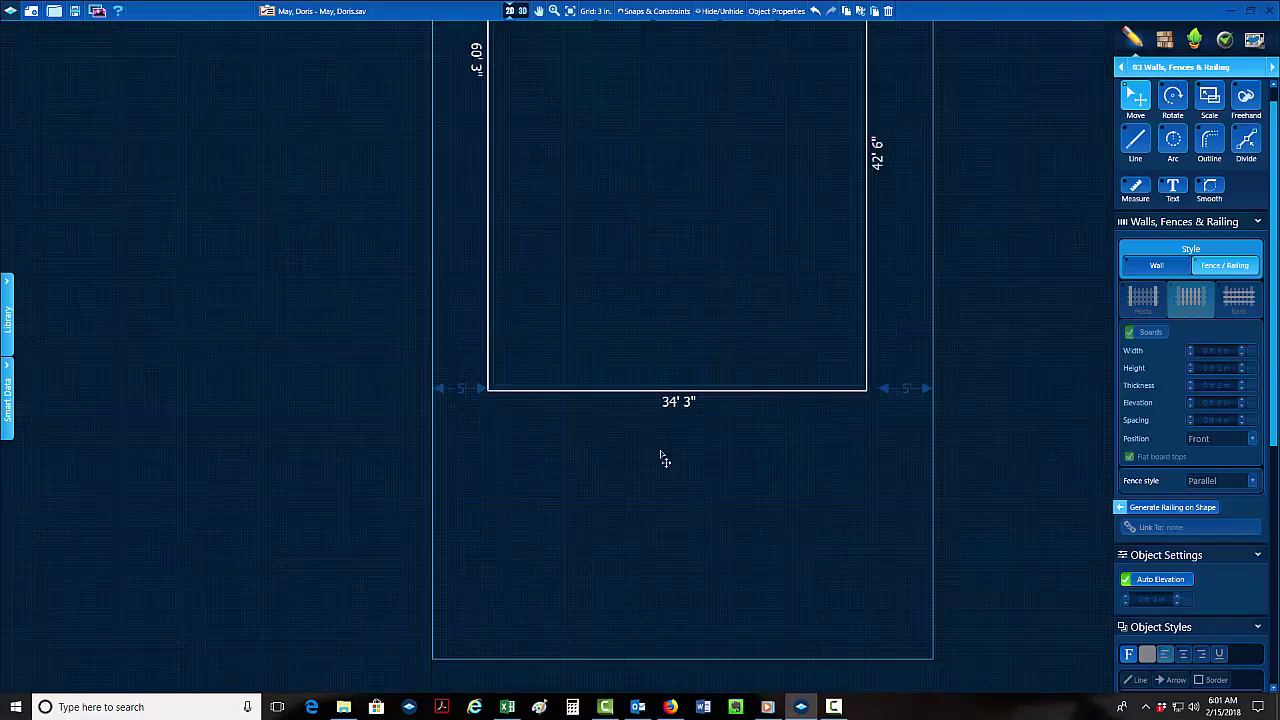
middle_drag(707, 448, 452, 507)
scroll(558, 290, up, 3)
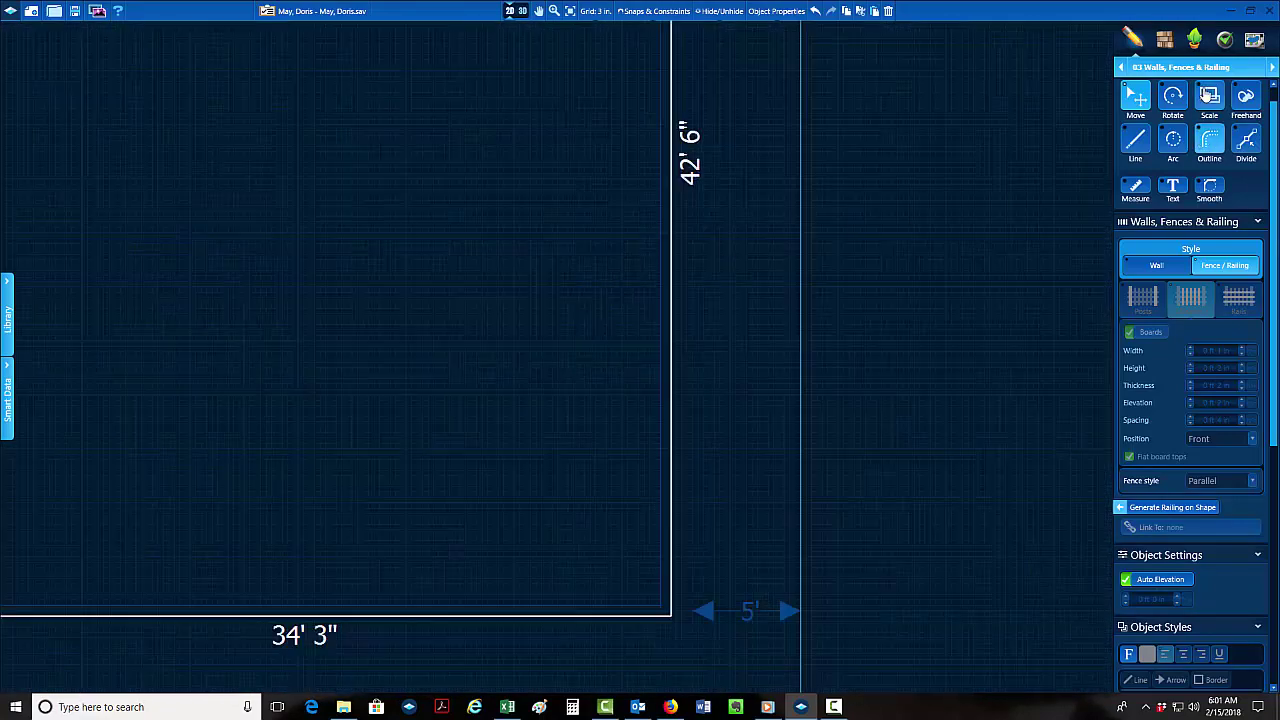
click(1190, 67)
click(1183, 127)
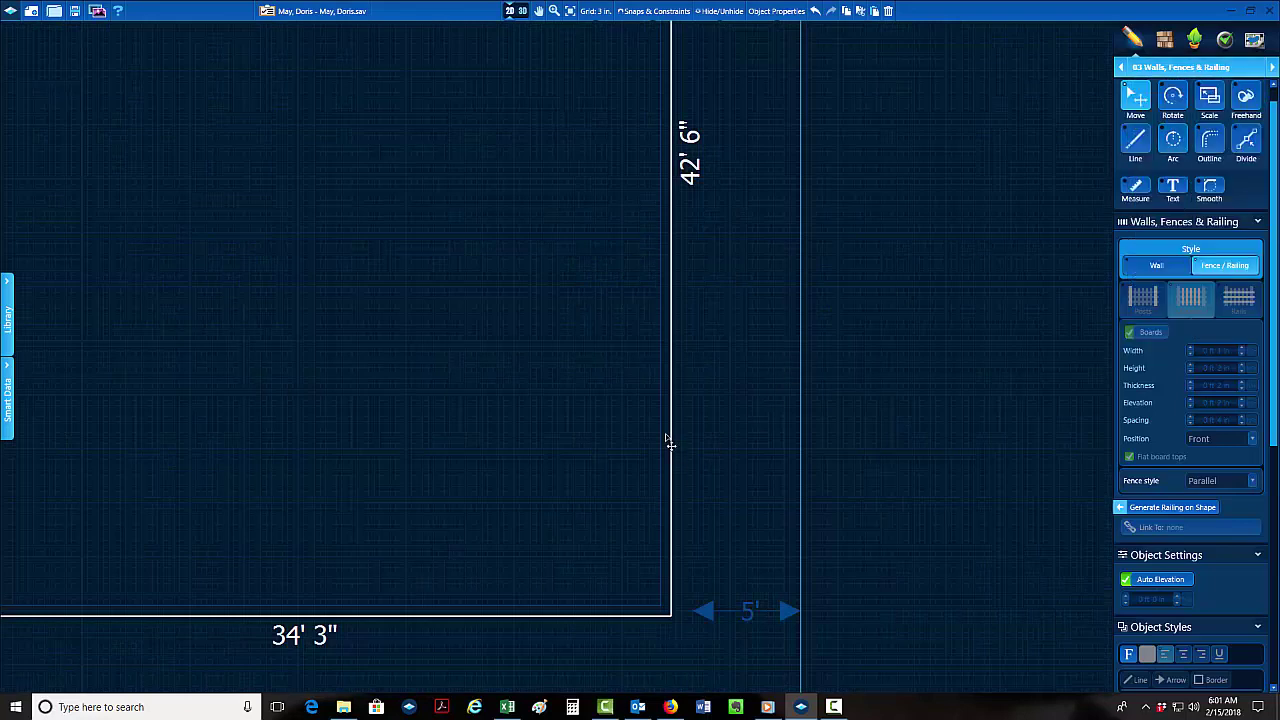
scroll(666, 440, up, 2)
scroll(675, 465, down, 4)
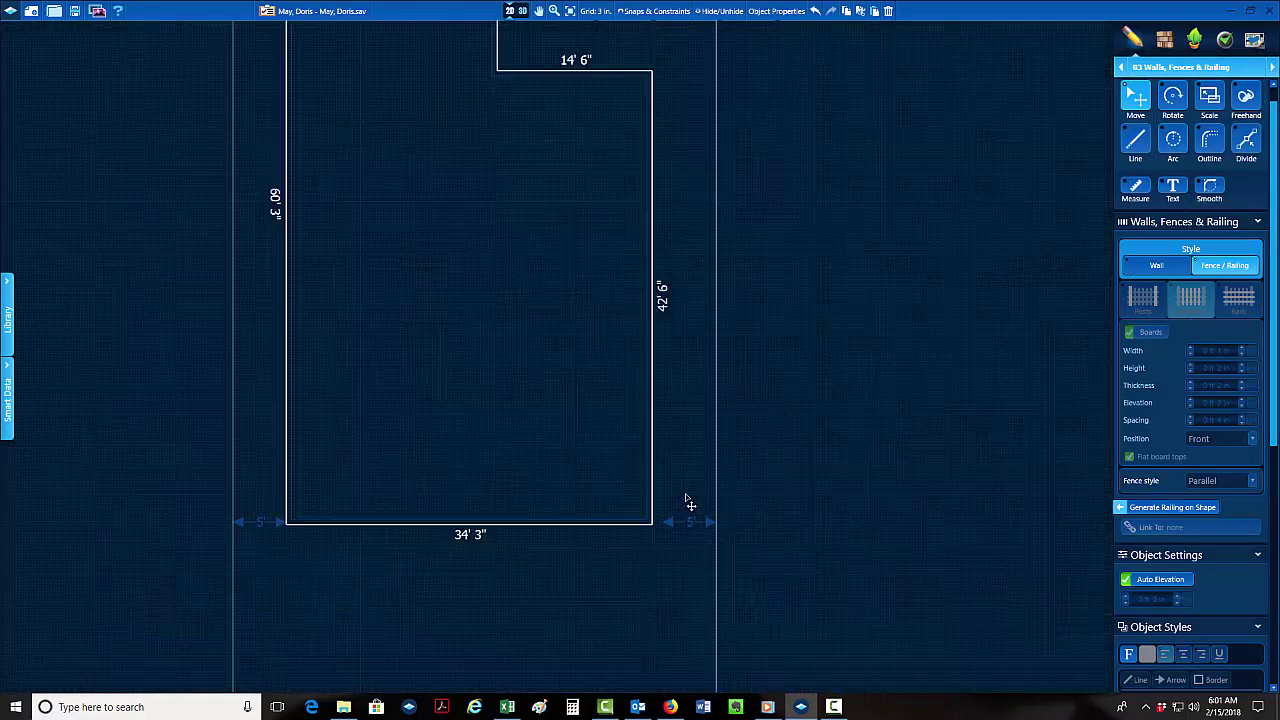
Return to the House stage and extend the right wall to the 5' measurement from the right fence, making the rear wall 35' 3".
click(1210, 66)
scroll(662, 474, up, 4)
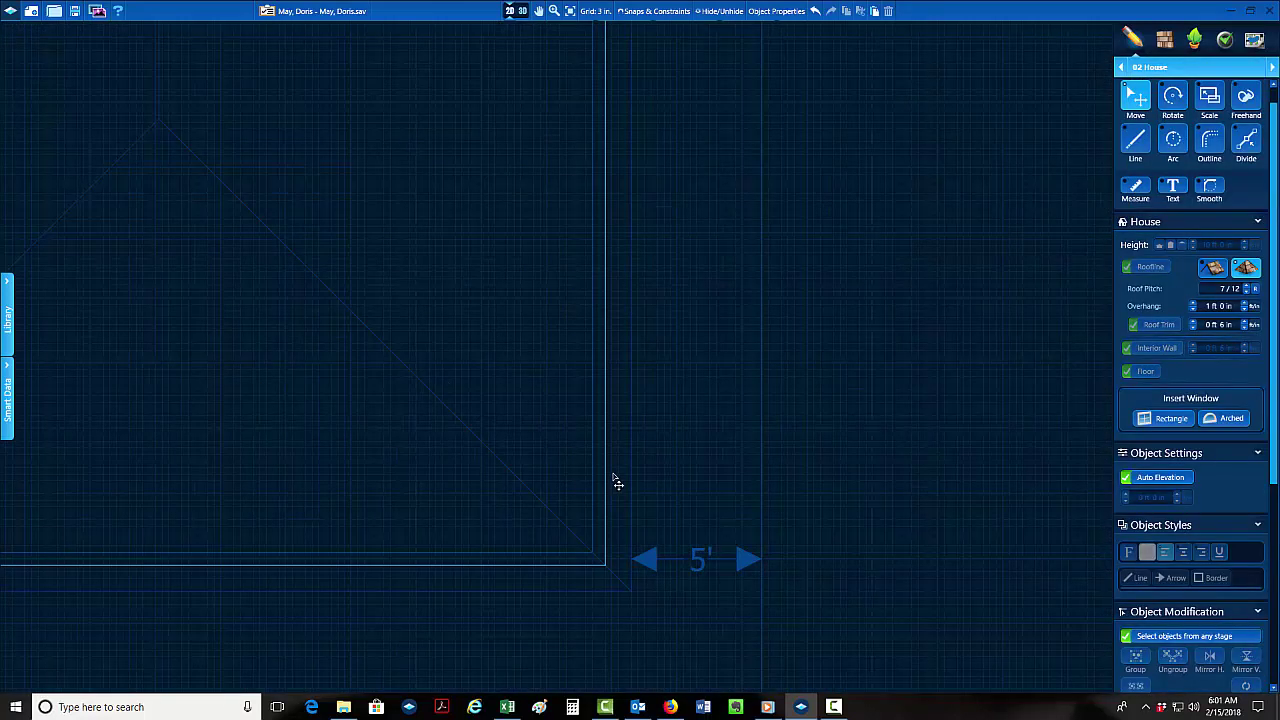
click(608, 471)
middle_drag(627, 110, 640, 222)
click(620, 136)
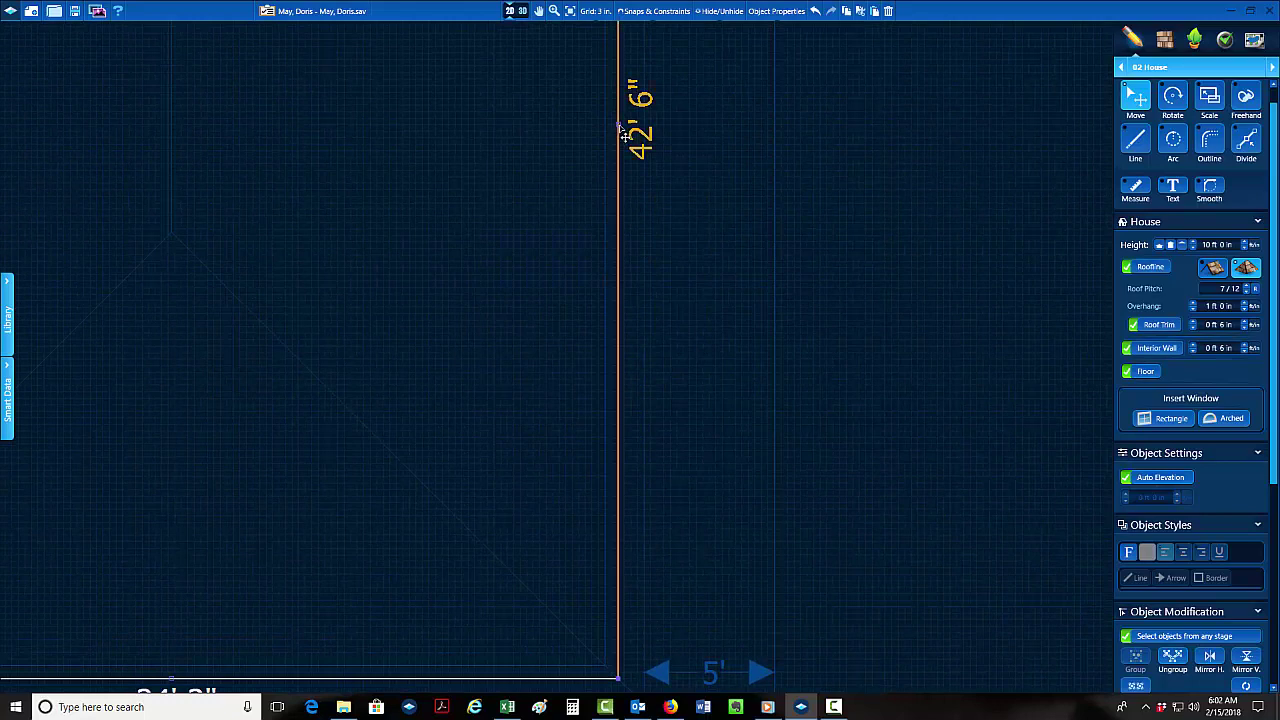
drag(626, 132, 645, 131)
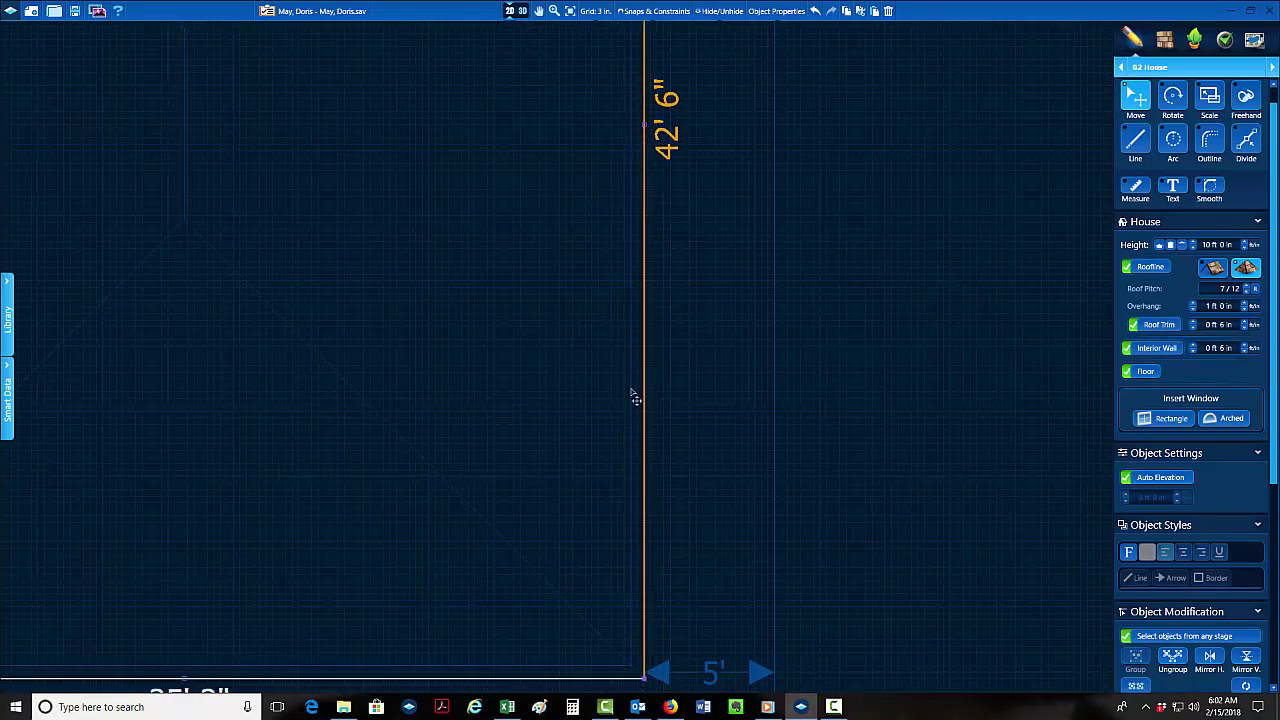
Examine the house's two rear corners and their alignment with the 5' measurements to the side fences.
middle_drag(640, 512, 668, 202)
scroll(640, 420, up, 1)
scroll(645, 425, up, 1)
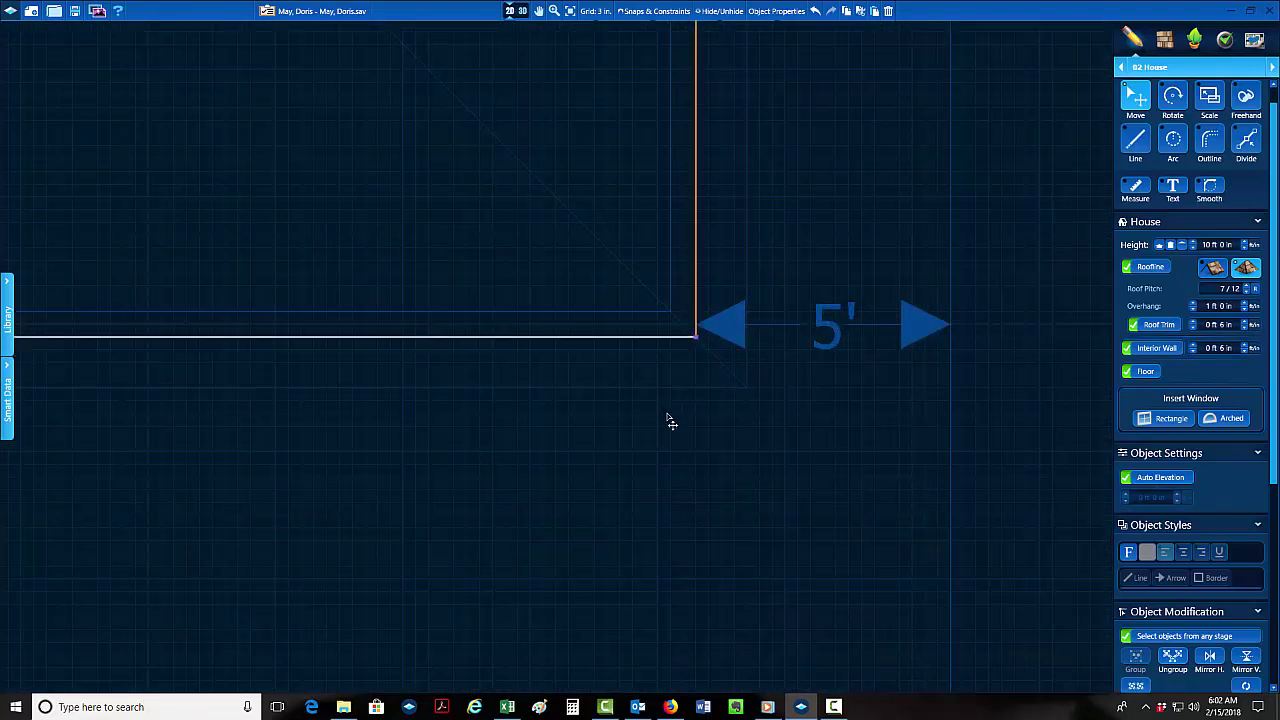
scroll(690, 363, up, 2)
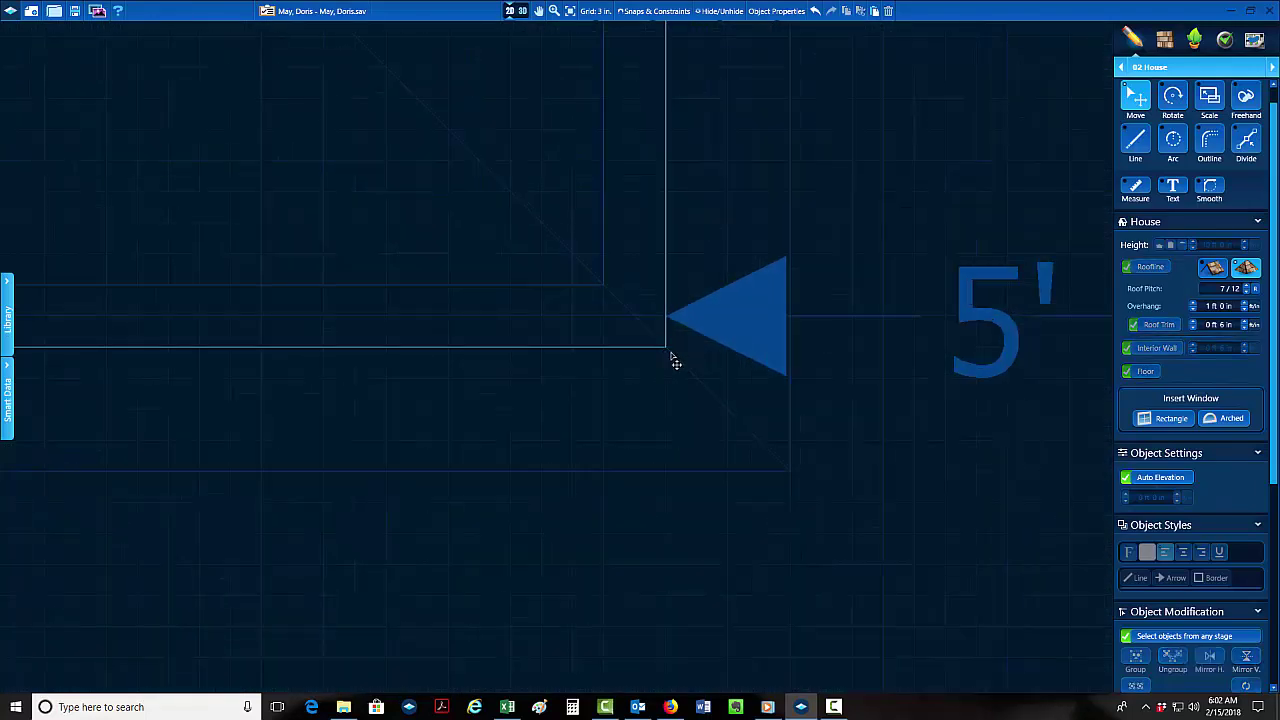
scroll(675, 363, down, 3)
scroll(646, 371, up, 3)
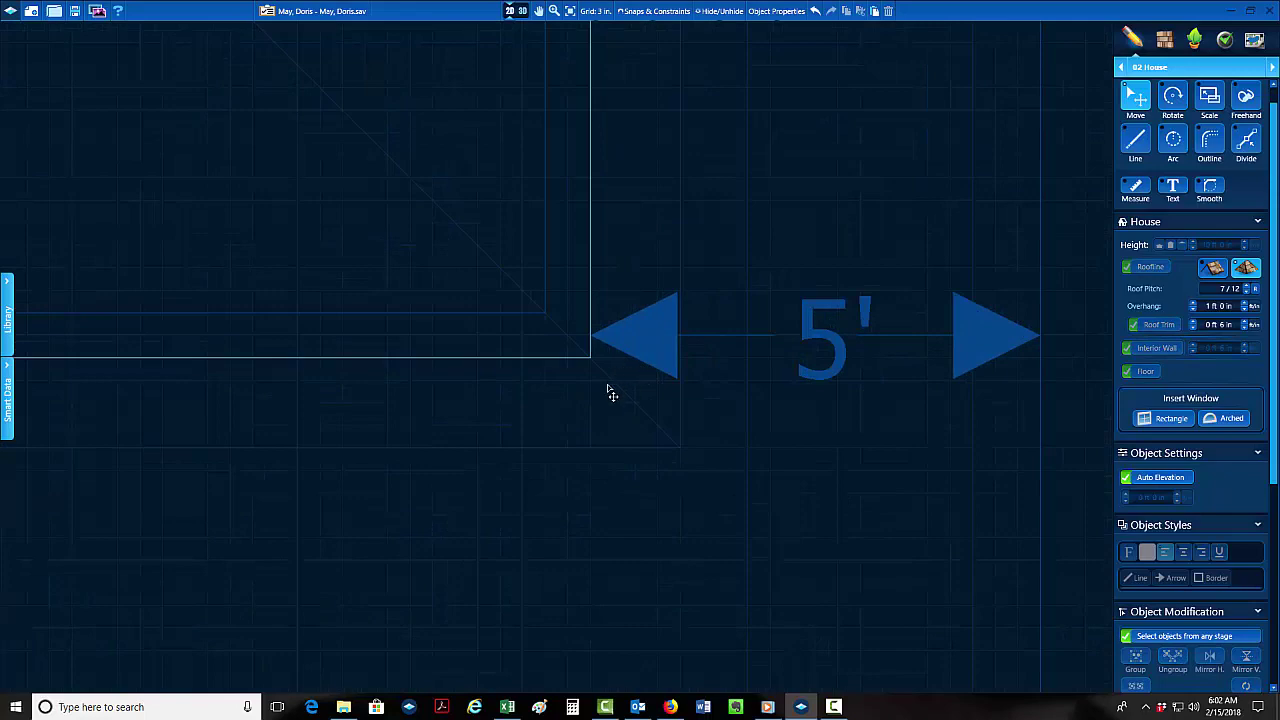
scroll(585, 448, down, 4)
middle_drag(512, 503, 939, 448)
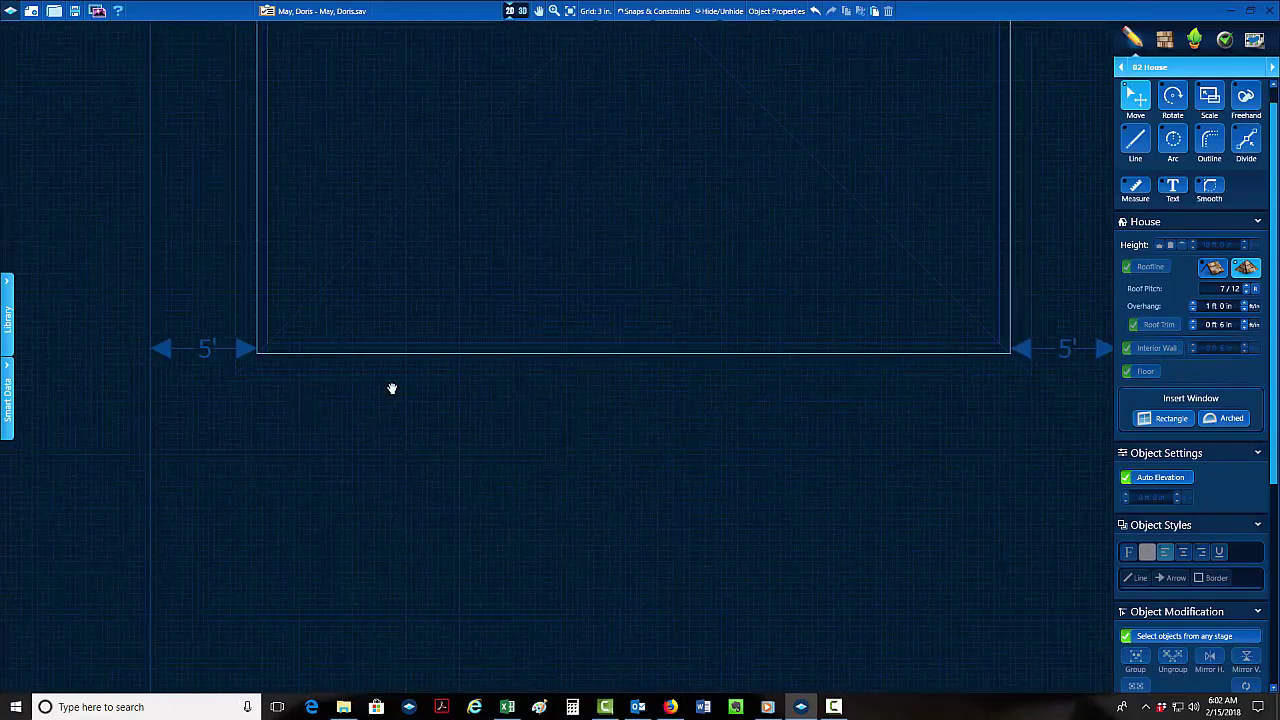
scroll(511, 354, up, 3)
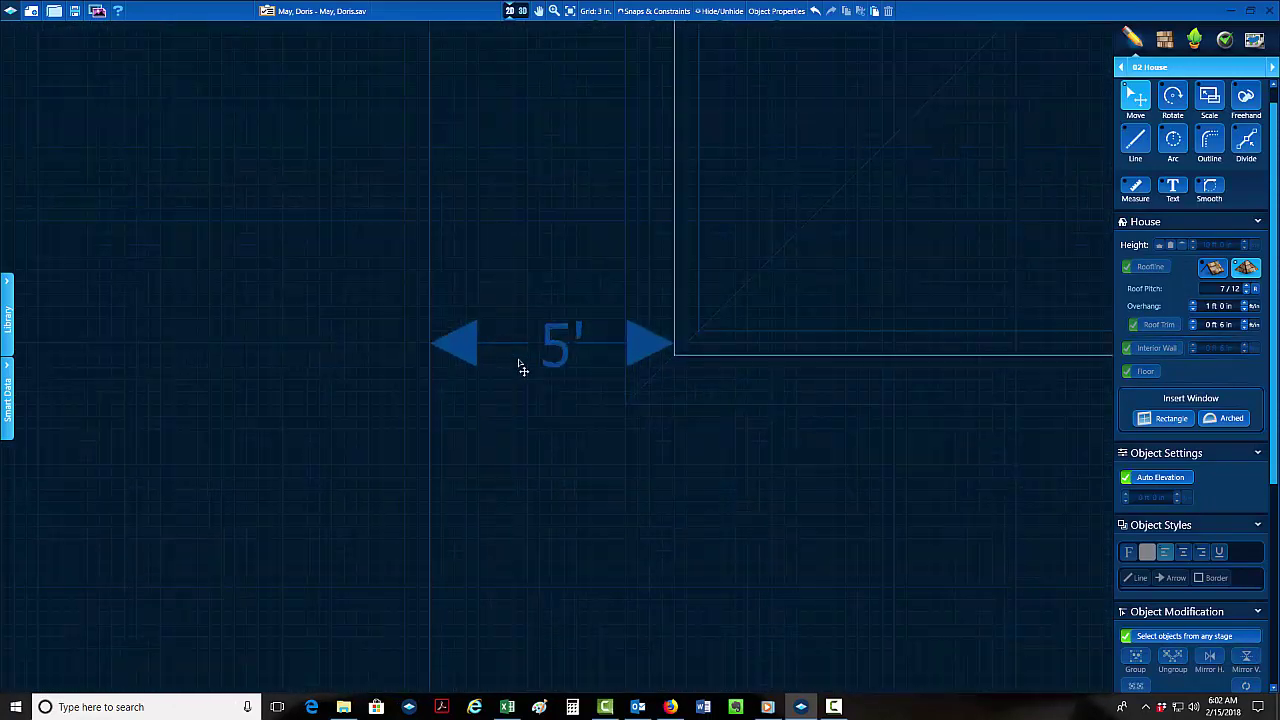
scroll(520, 366, down, 3)
scroll(540, 368, up, 4)
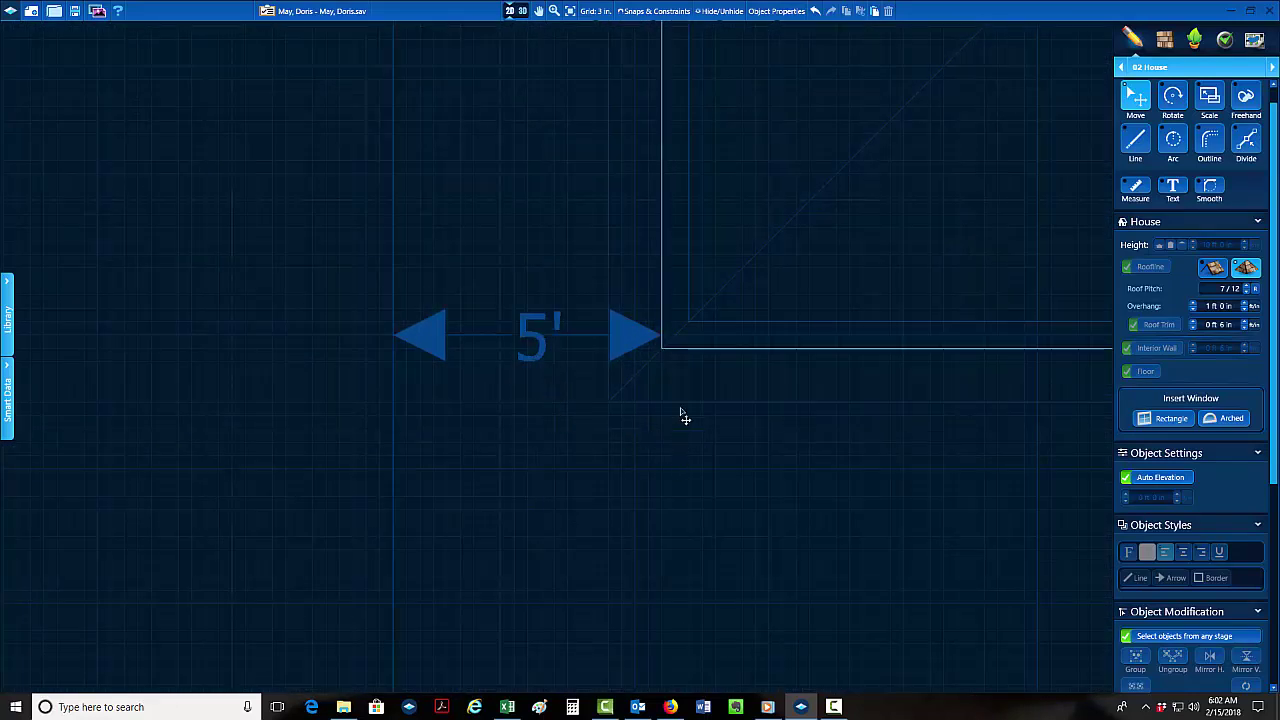
scroll(666, 368, down, 2)
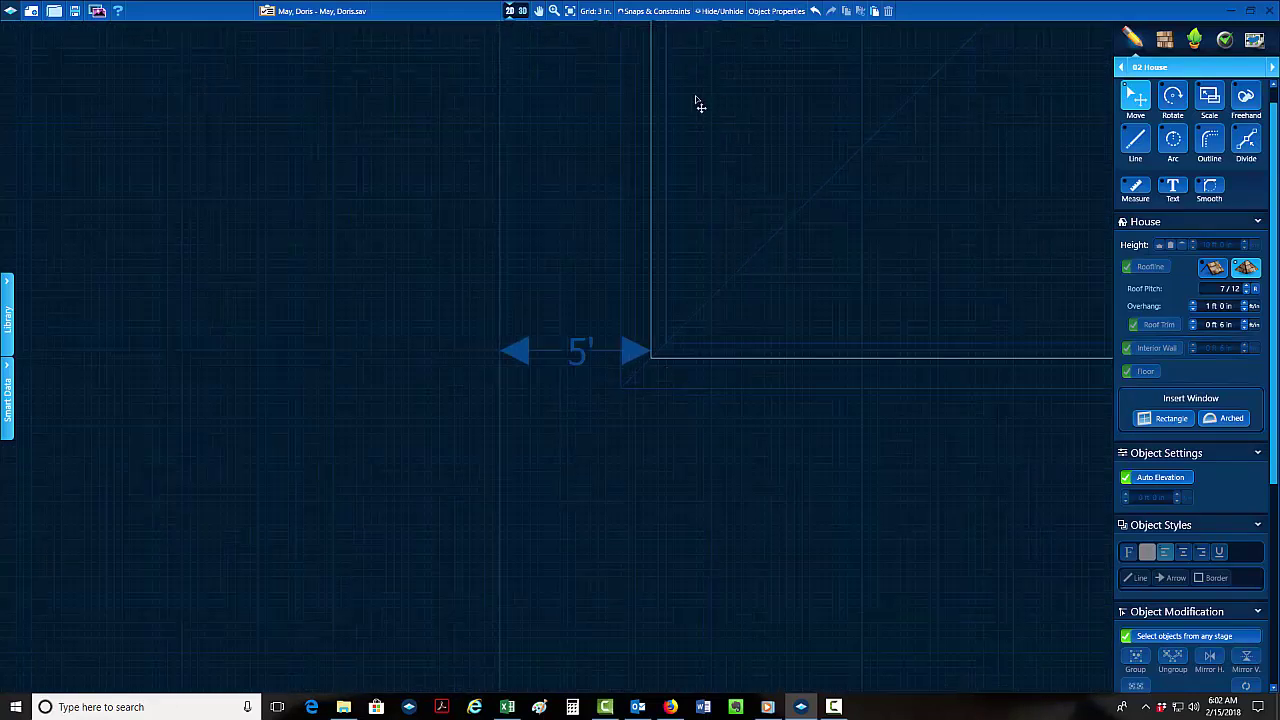
Turn the grid off and try tracing a new house line along the rear wall, about 35' 5" long.
click(595, 11)
click(598, 45)
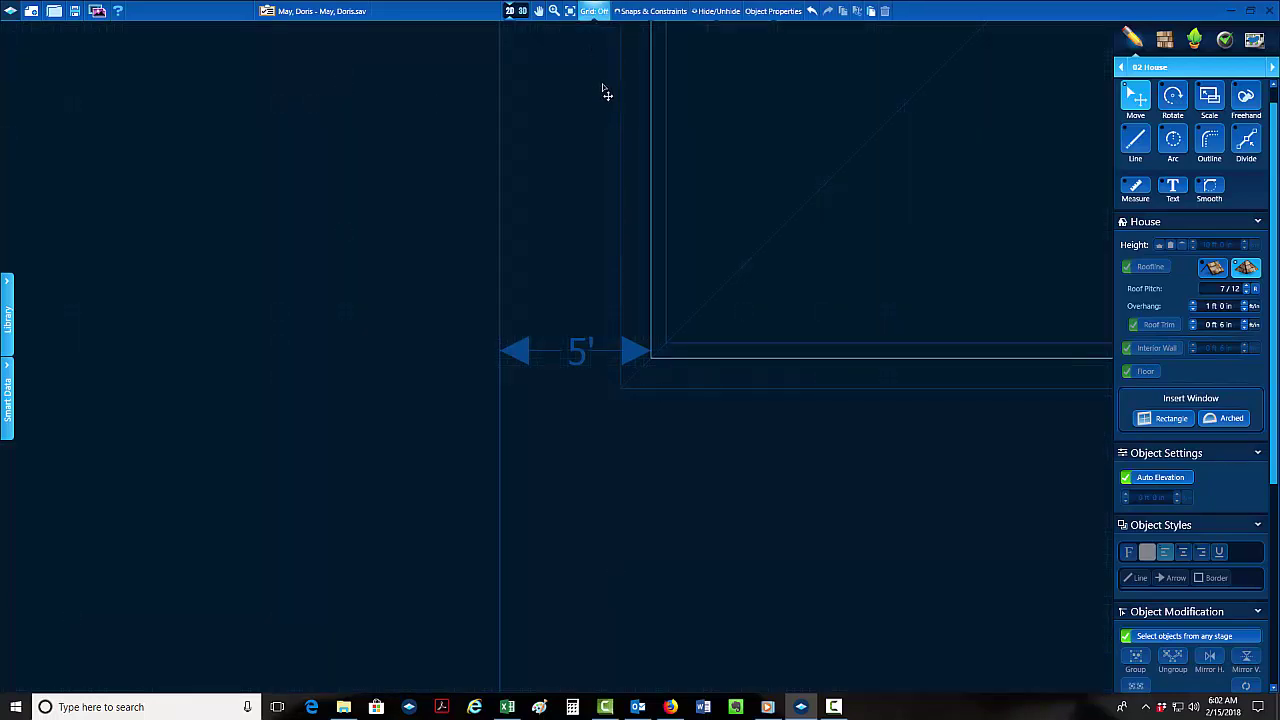
key(l)
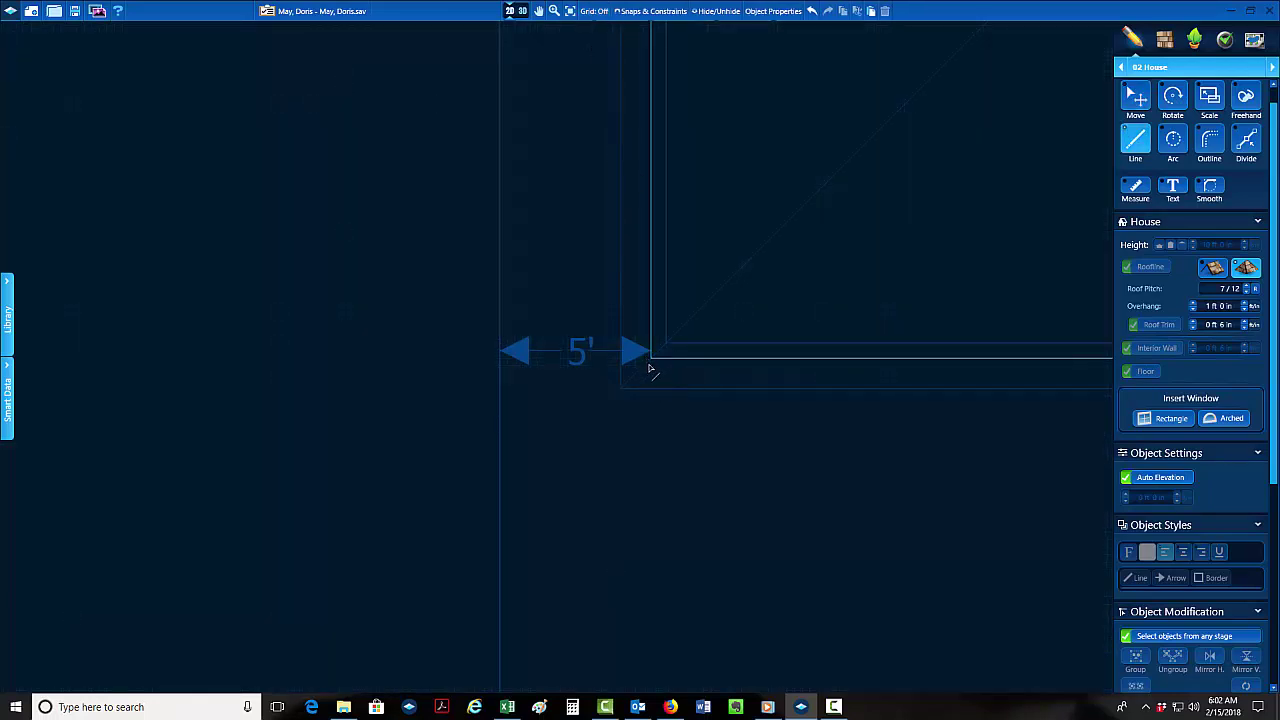
click(660, 368)
scroll(603, 368, down, 3)
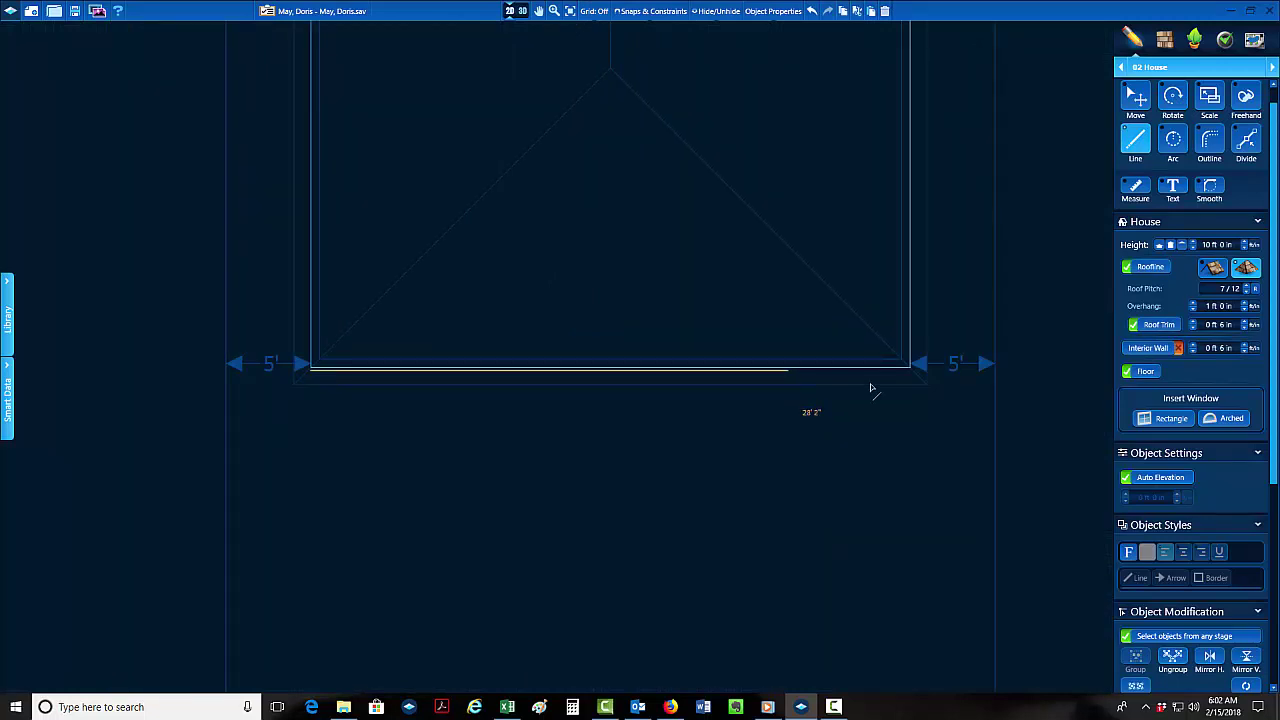
click(910, 368)
Trace the remaining house walls at about 42' 3", 15' 2" and 18' 3", continue around the front, and close the shape at the starting corner.
middle_drag(888, 199, 797, 370)
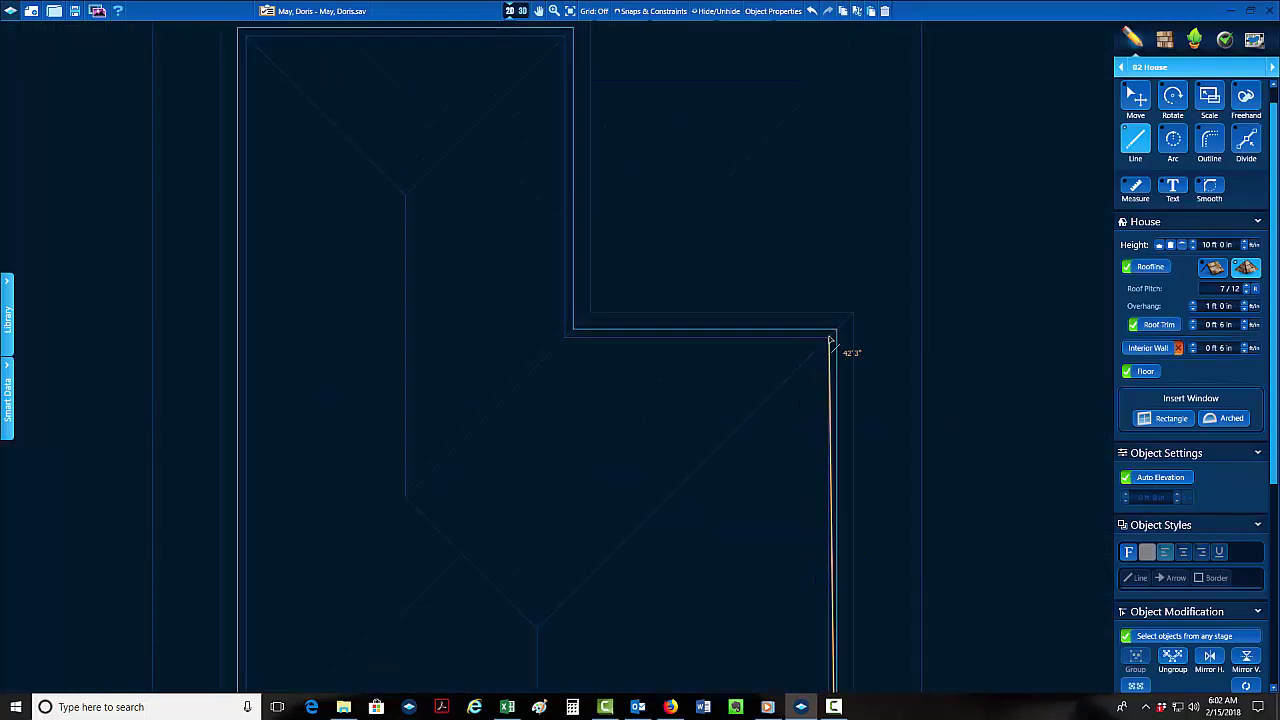
click(830, 337)
click(571, 337)
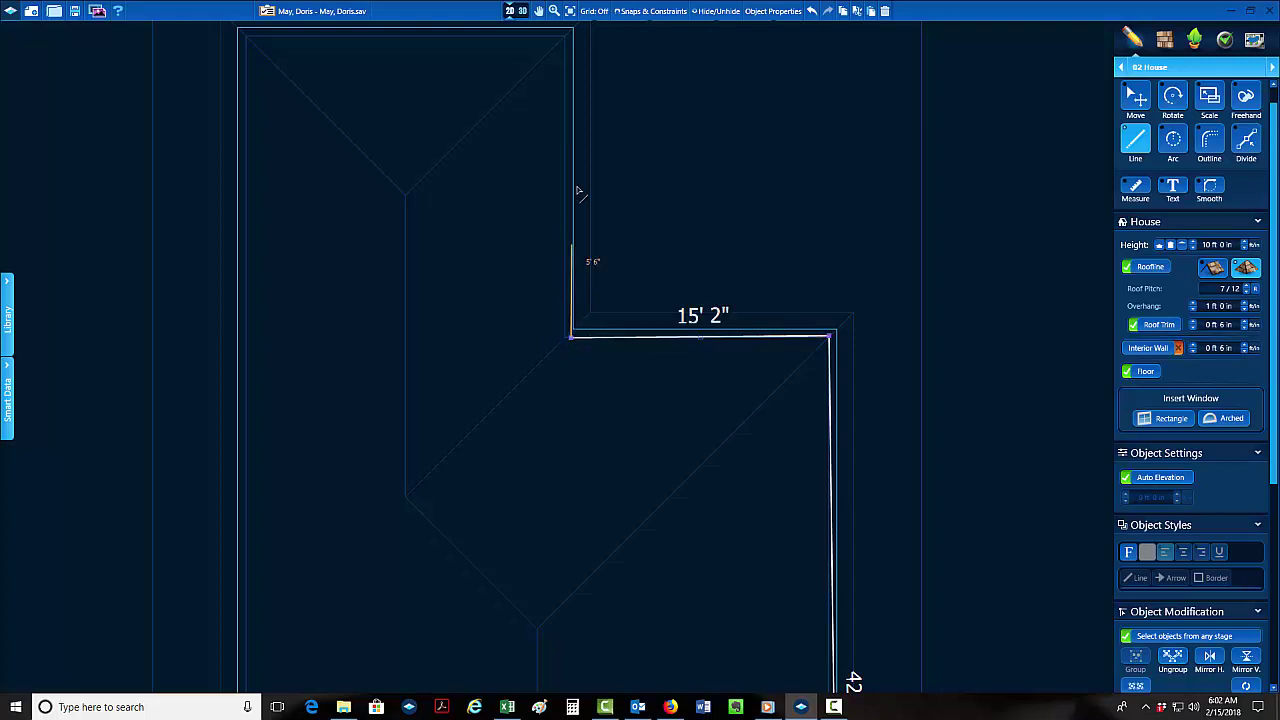
click(581, 29)
click(242, 52)
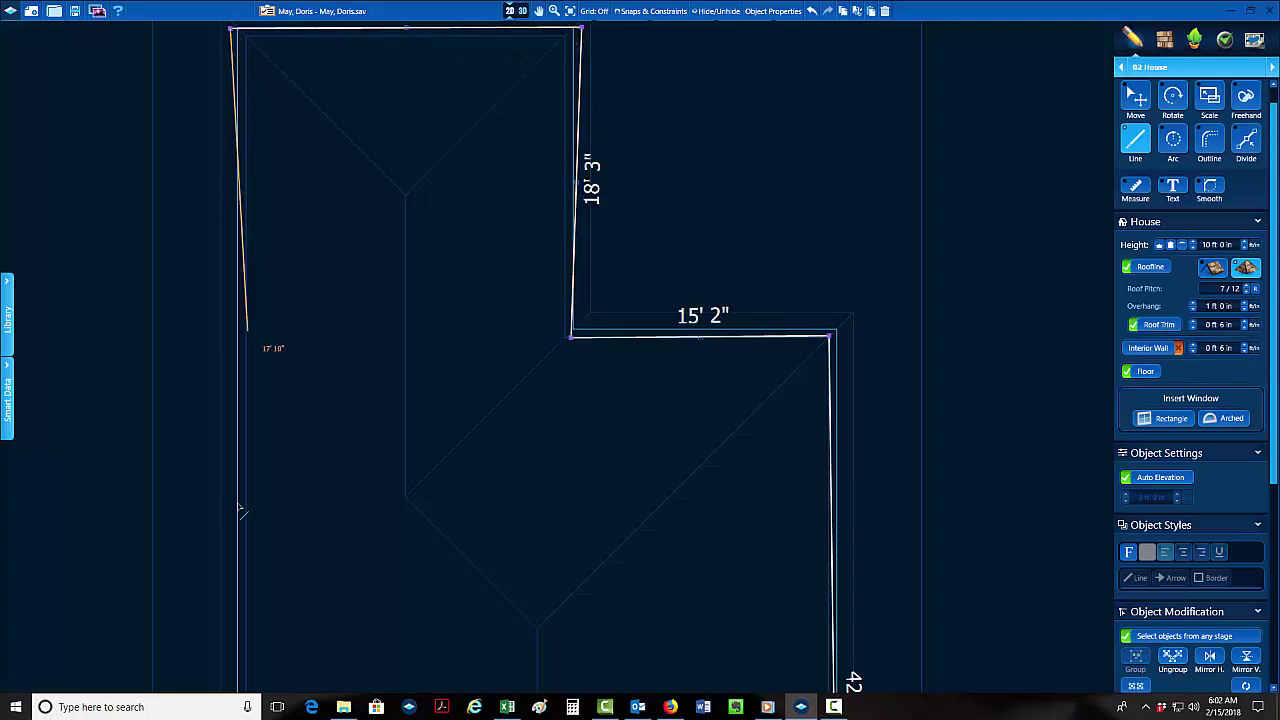
scroll(337, 200, down, 4)
click(358, 431)
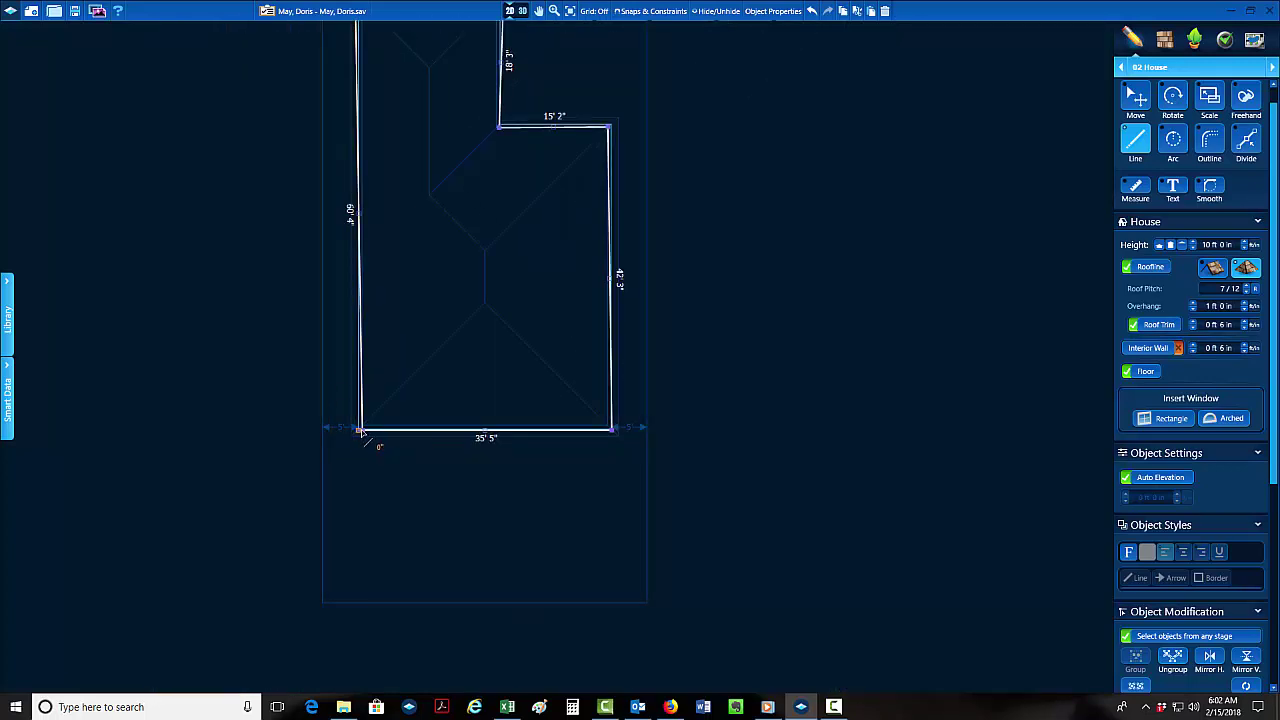
scroll(362, 438, up, 3)
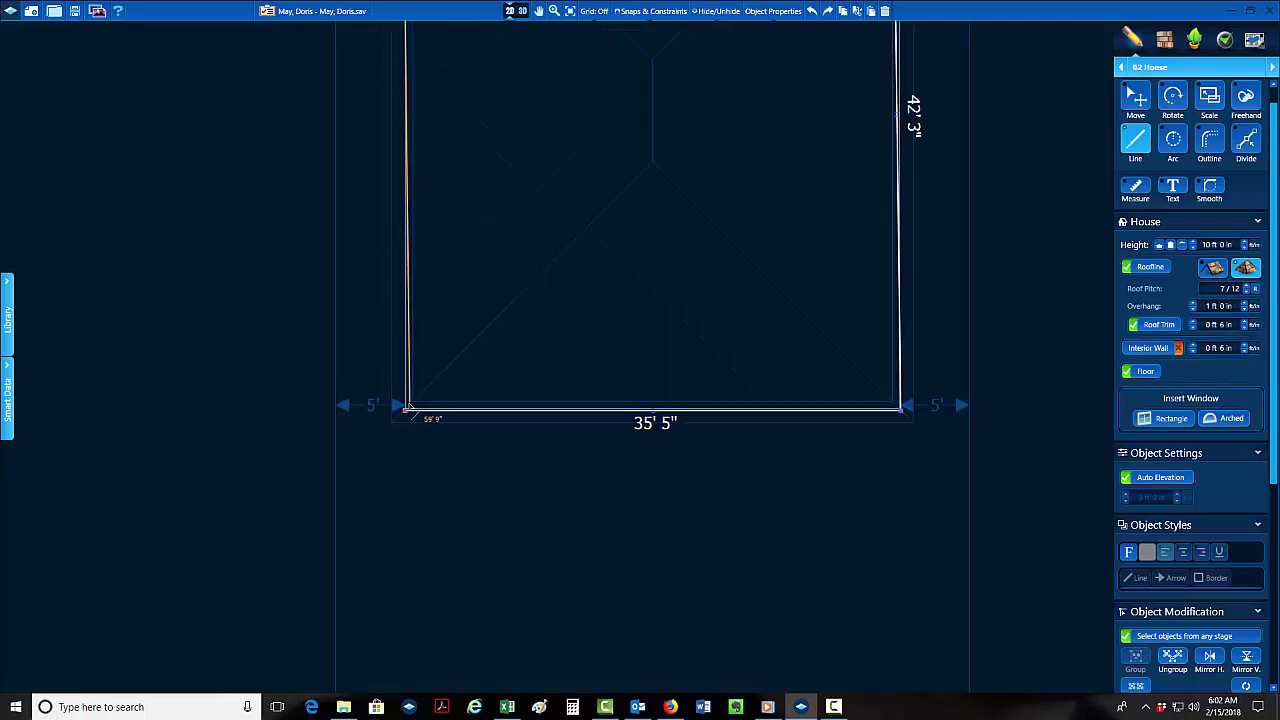
click(423, 422)
Compare the house's rear corners with the ends of the 5' side measurements.
scroll(700, 432, up, 2)
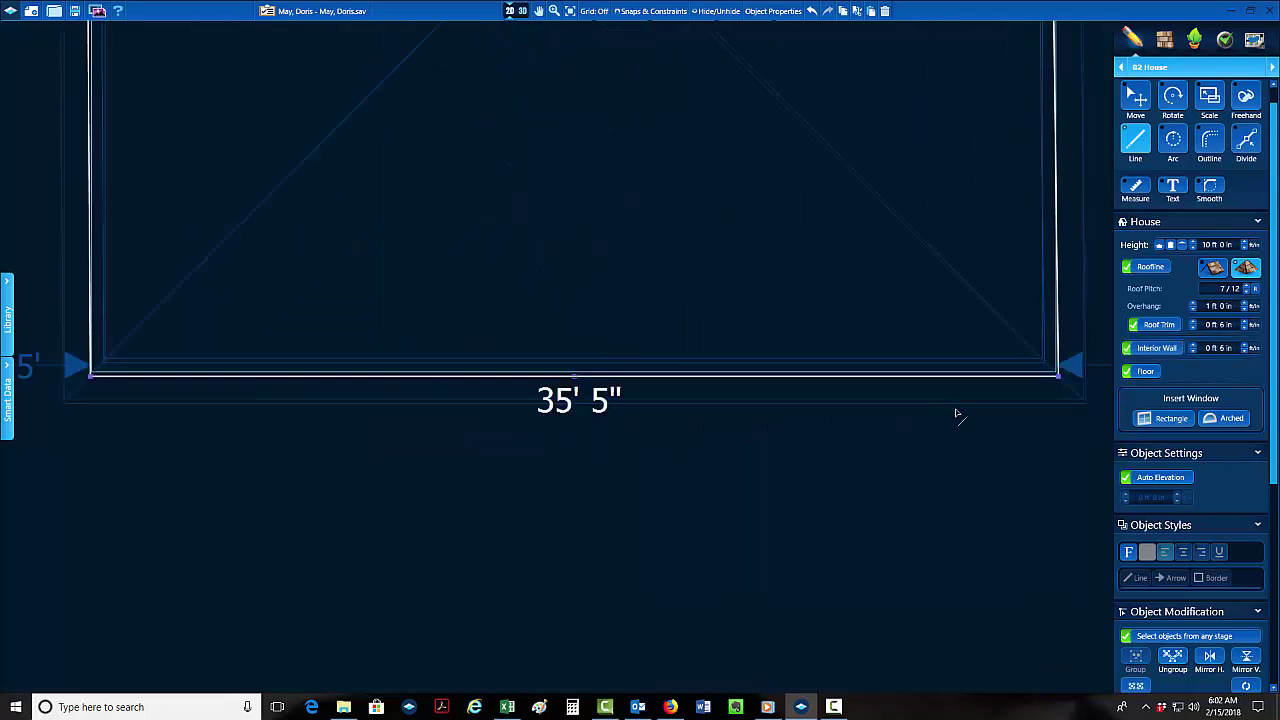
scroll(1030, 412, down, 1)
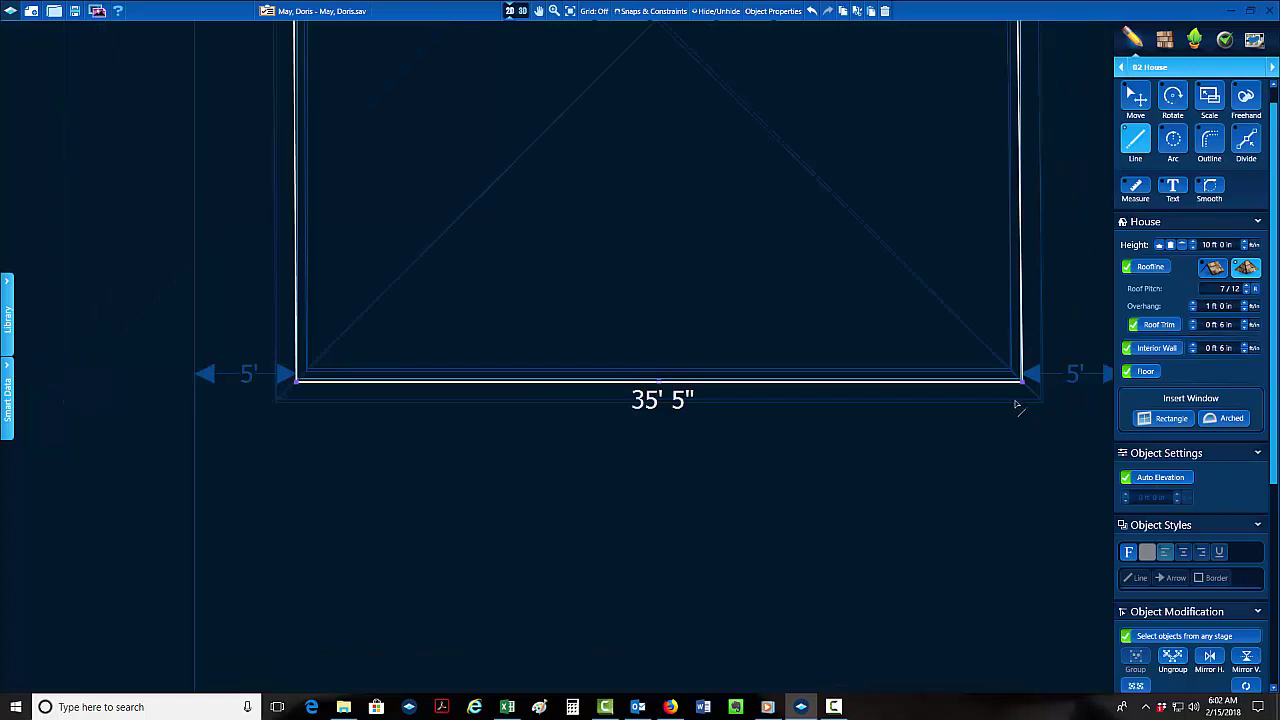
scroll(1018, 407, up, 2)
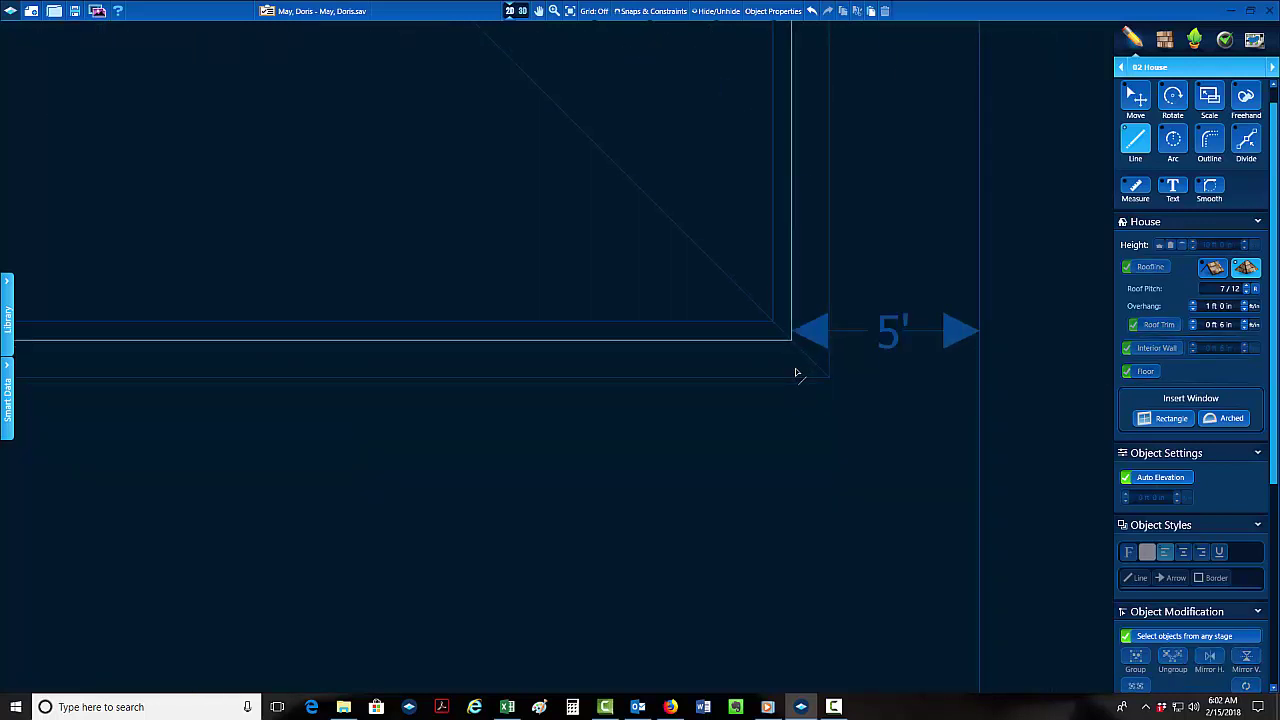
scroll(794, 369, down, 3)
scroll(430, 335, up, 2)
middle_drag(374, 326, 649, 466)
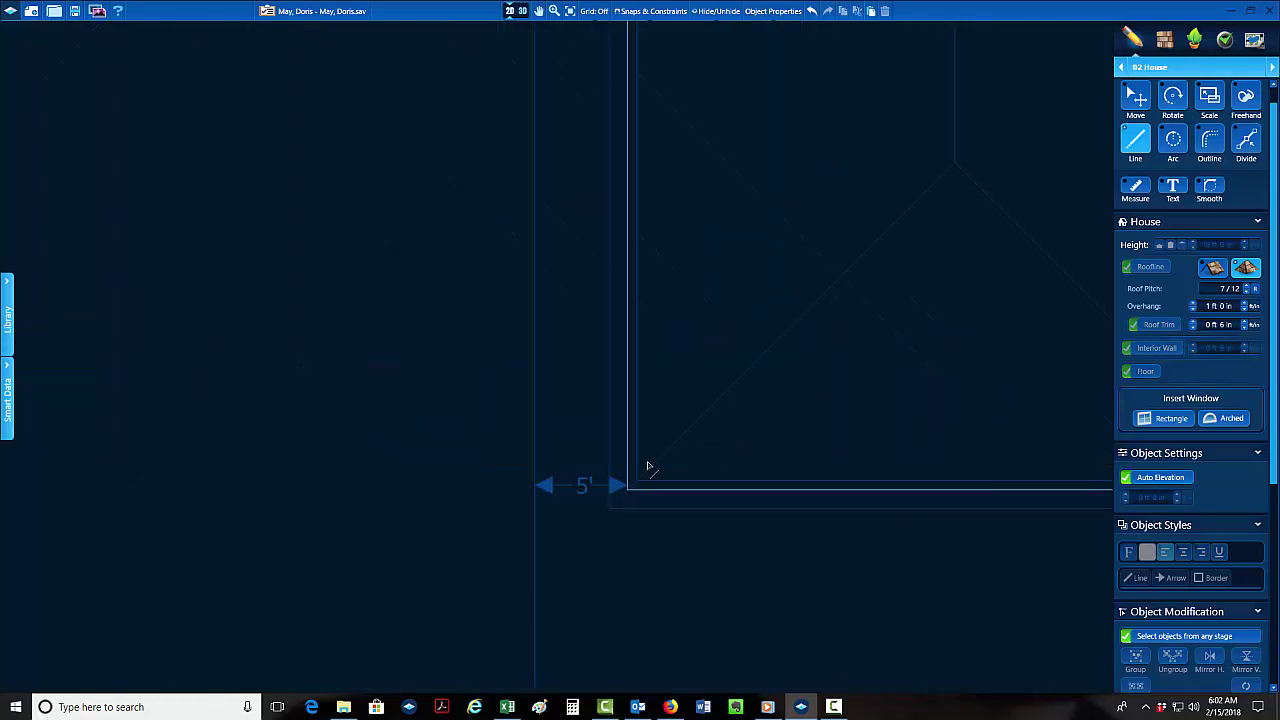
scroll(645, 440, down, 3)
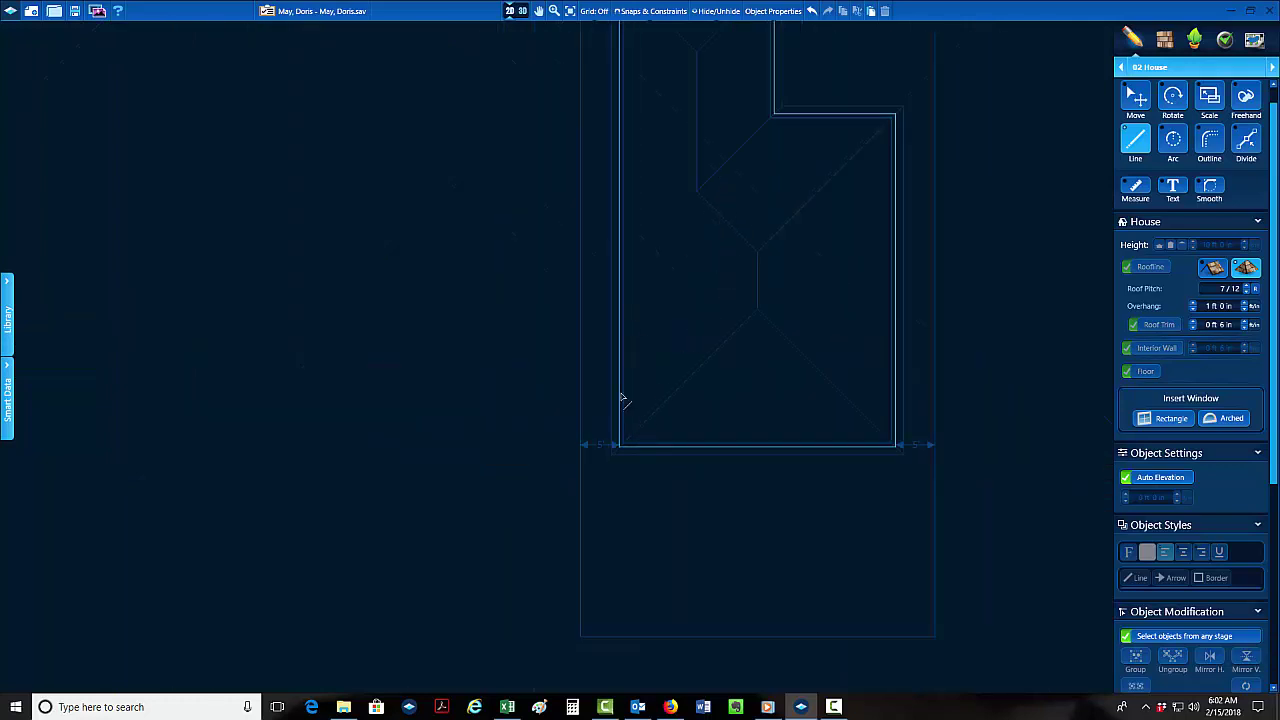
scroll(622, 447, up, 2)
Set the grid to 3 in. and outline the house with sides of 35' 3", 42' 6", 15' 6", 17' 9", 19' 9" and 60' 3".
click(594, 11)
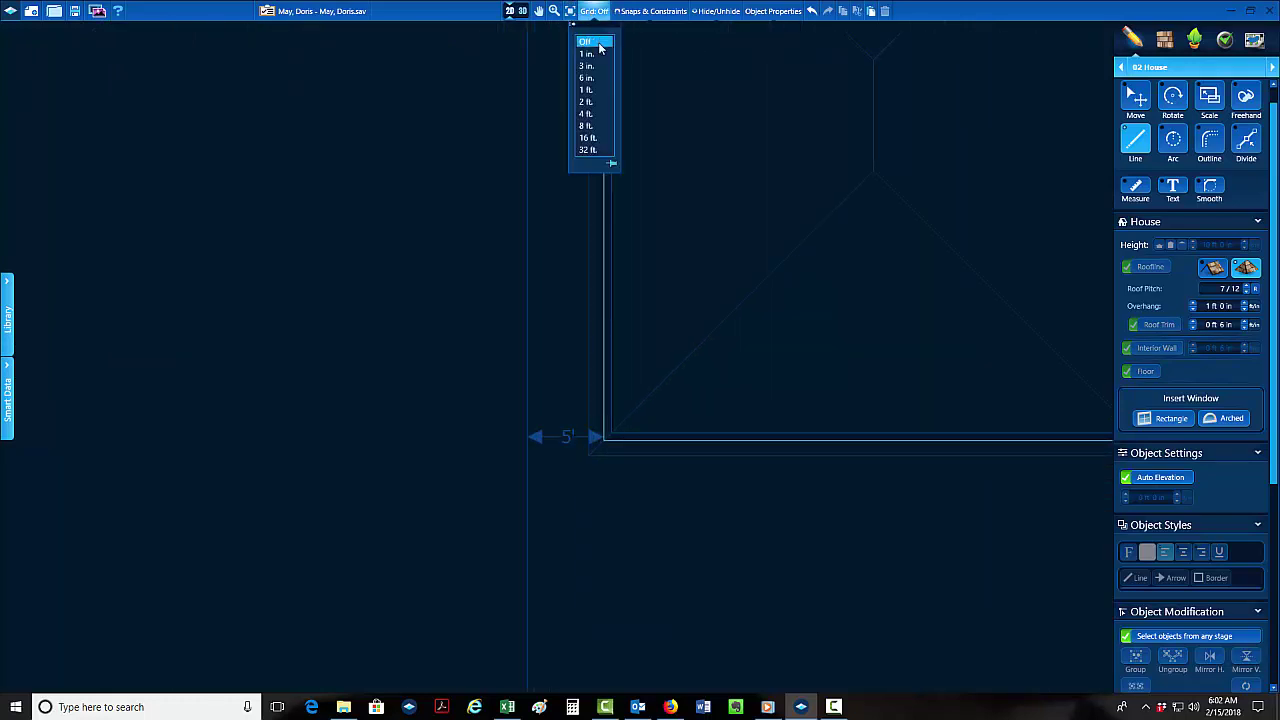
click(601, 64)
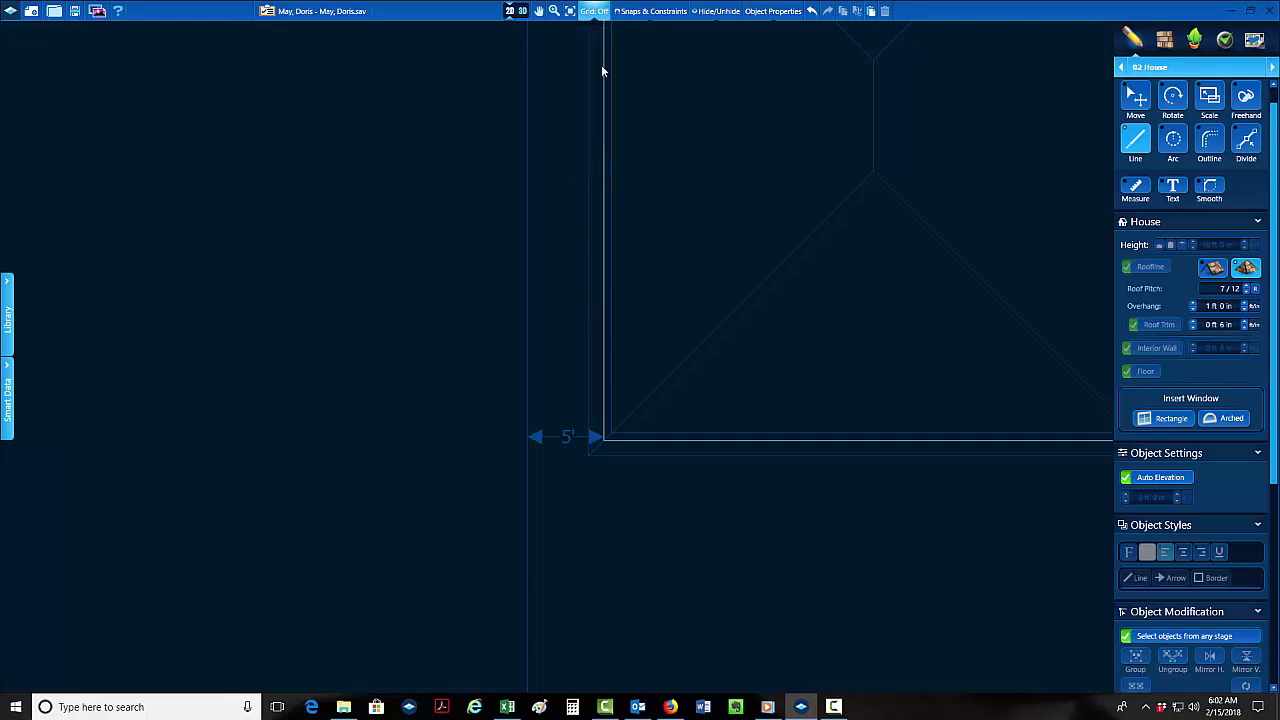
key(o)
click(607, 447)
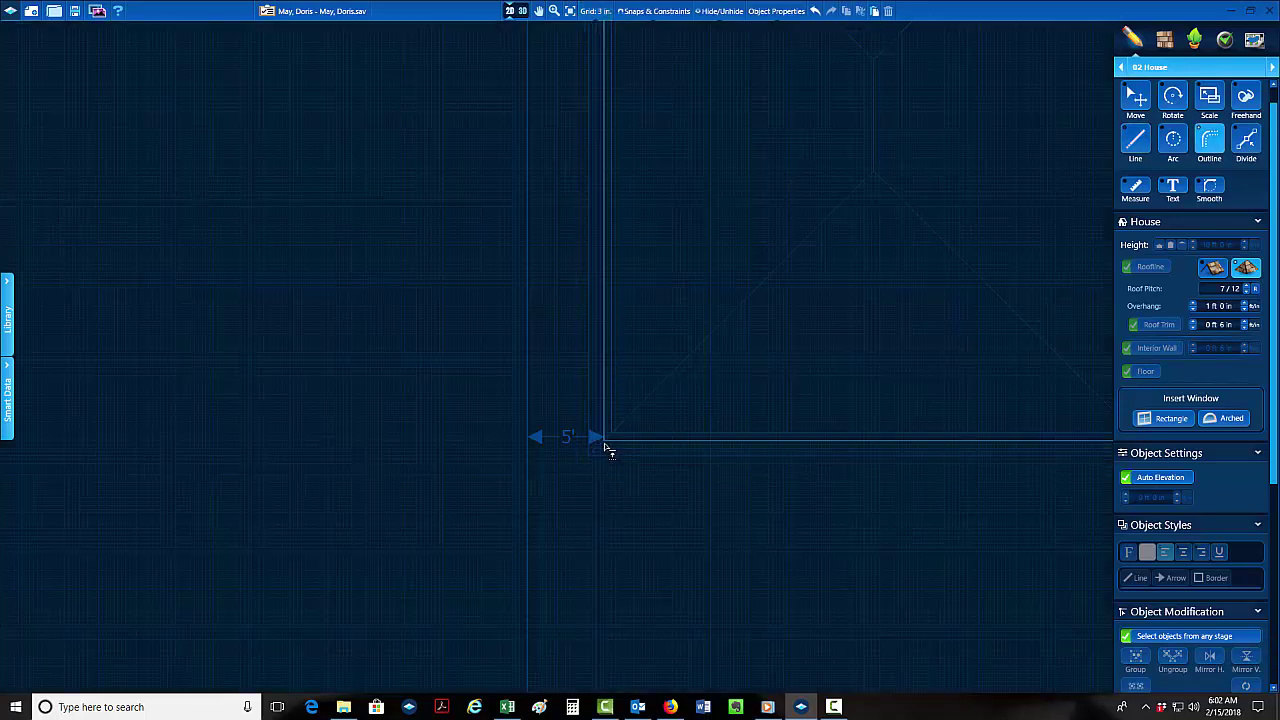
scroll(675, 453, down, 3)
click(855, 432)
click(855, 158)
click(755, 158)
click(755, 44)
click(628, 44)
click(629, 448)
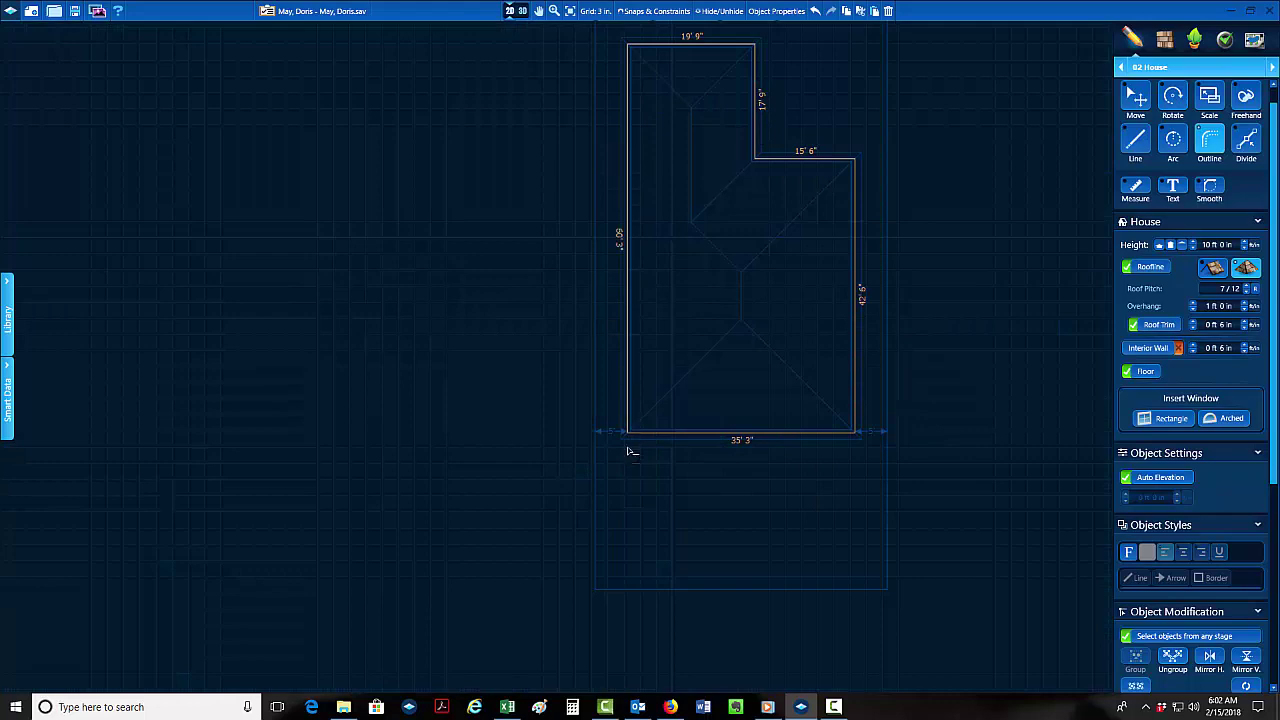
scroll(658, 428, up, 3)
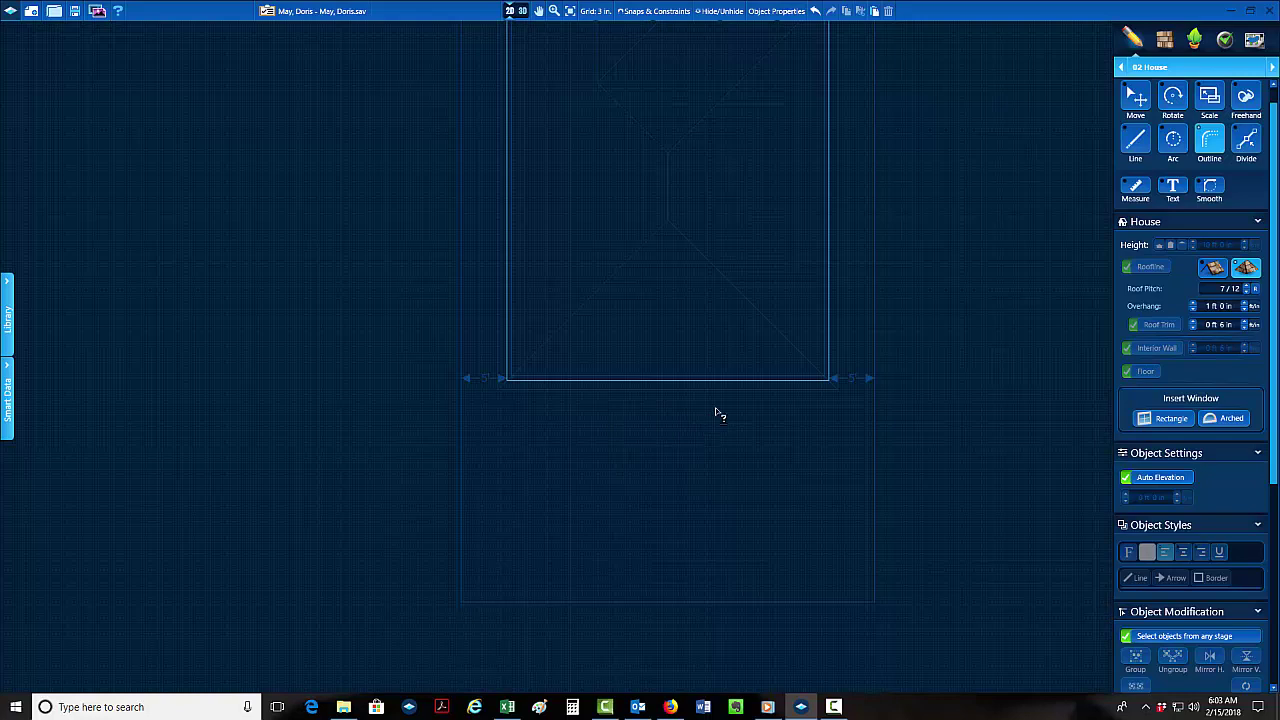
scroll(718, 411, up, 2)
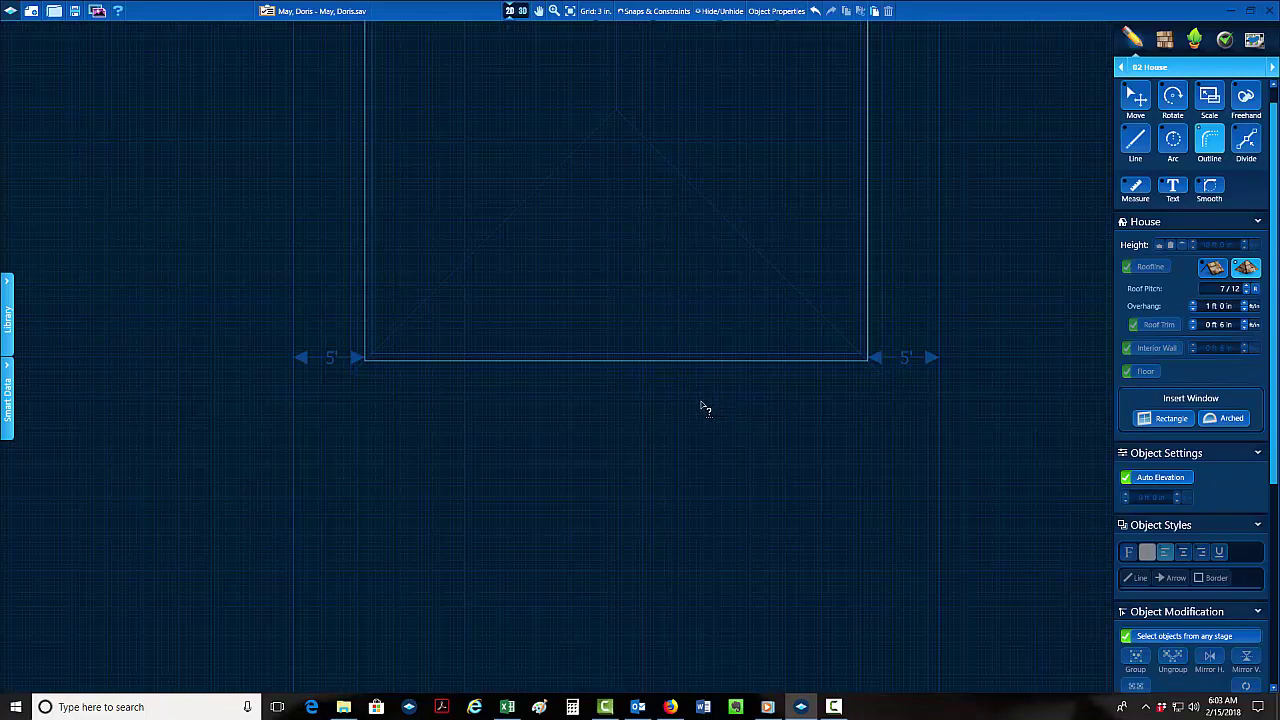
scroll(646, 394, down, 3)
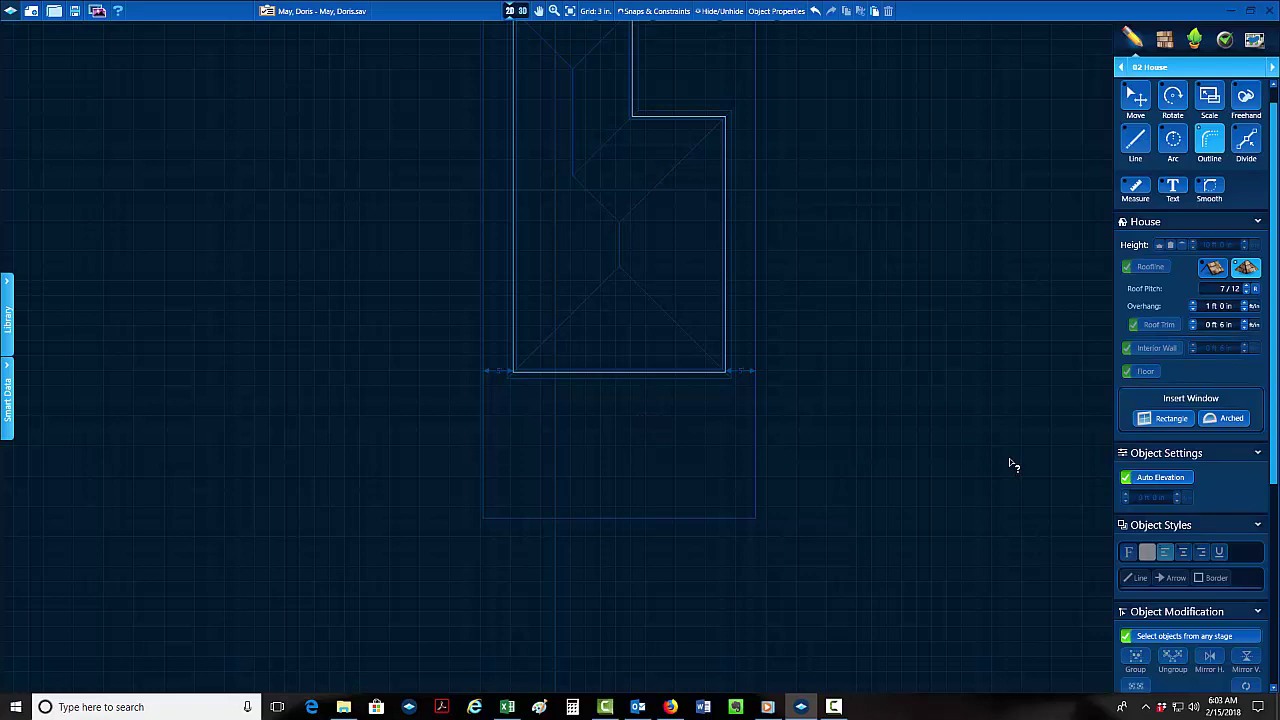
scroll(628, 381, up, 3)
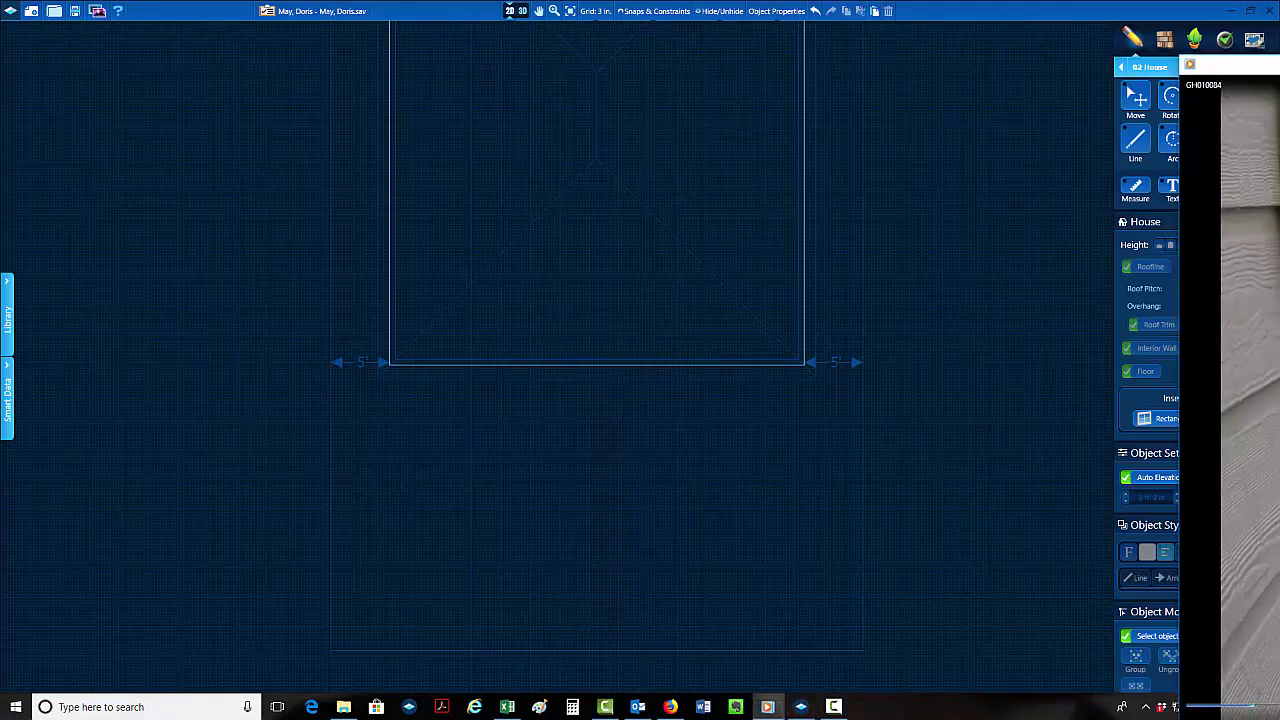
Switch to the media player, maximize the backyard site video GH010084, and play it up to 0:30.
drag(1279, 126, 602, 2)
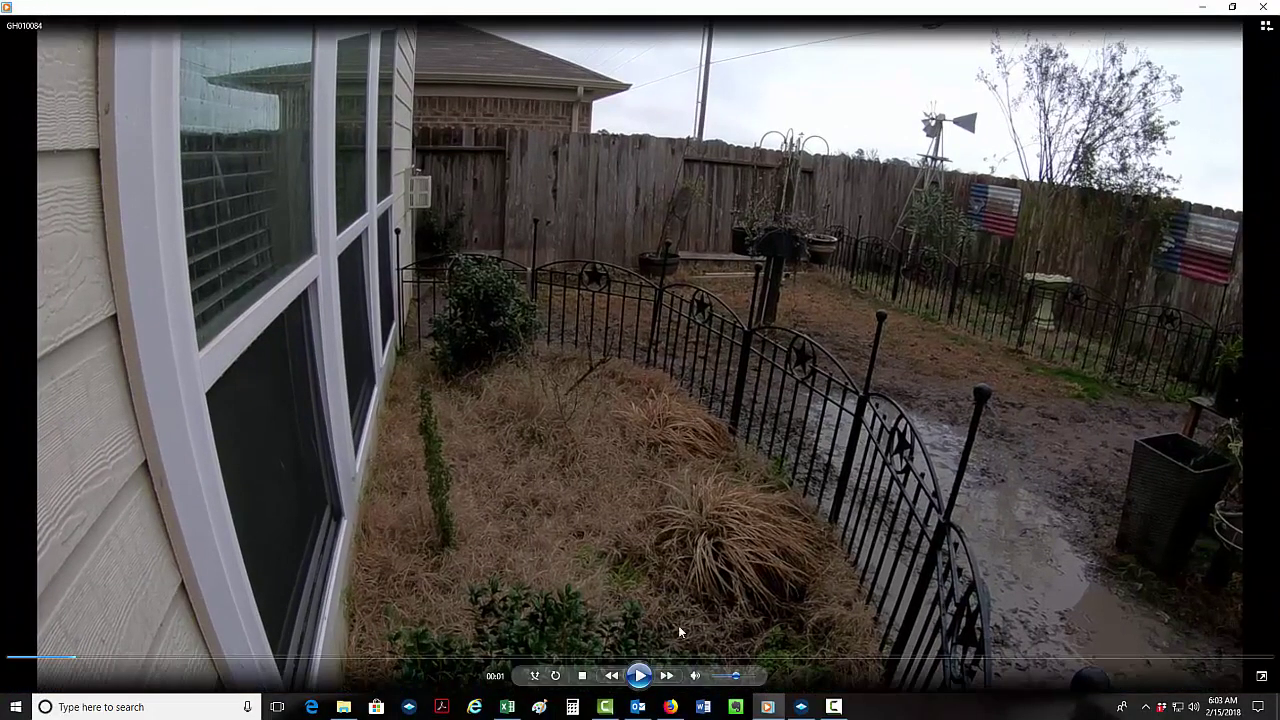
click(638, 679)
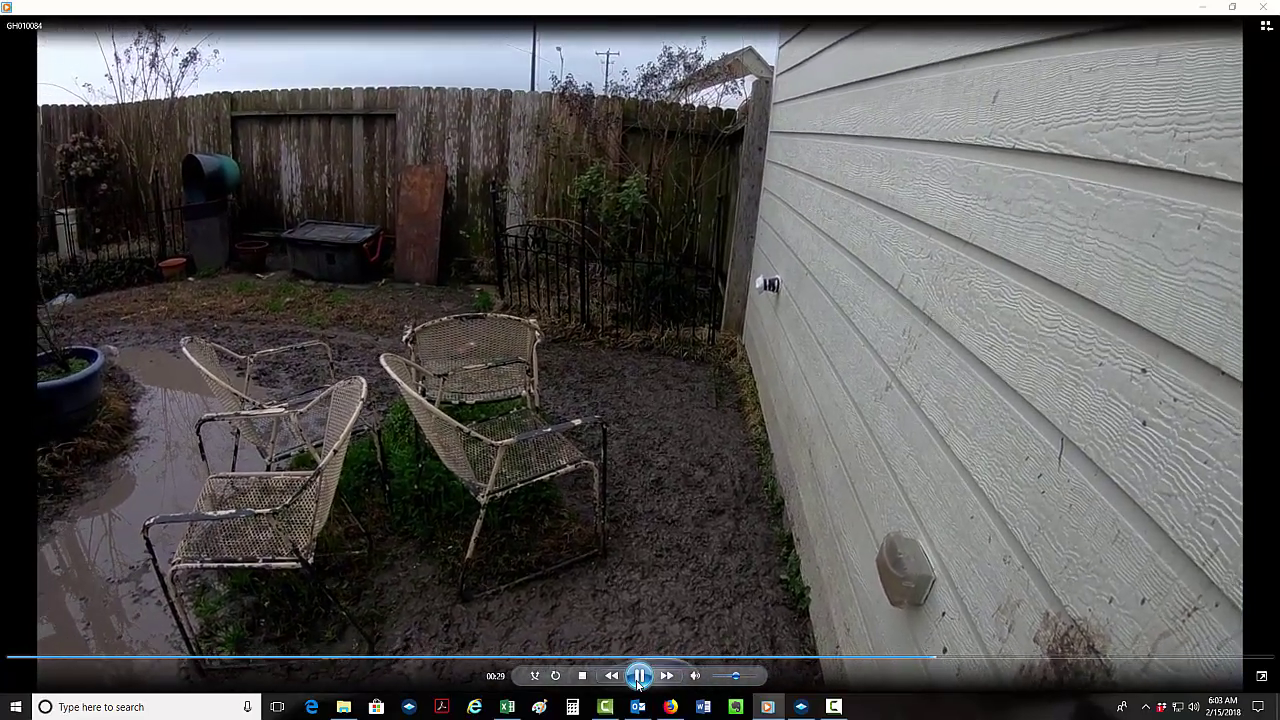
click(638, 681)
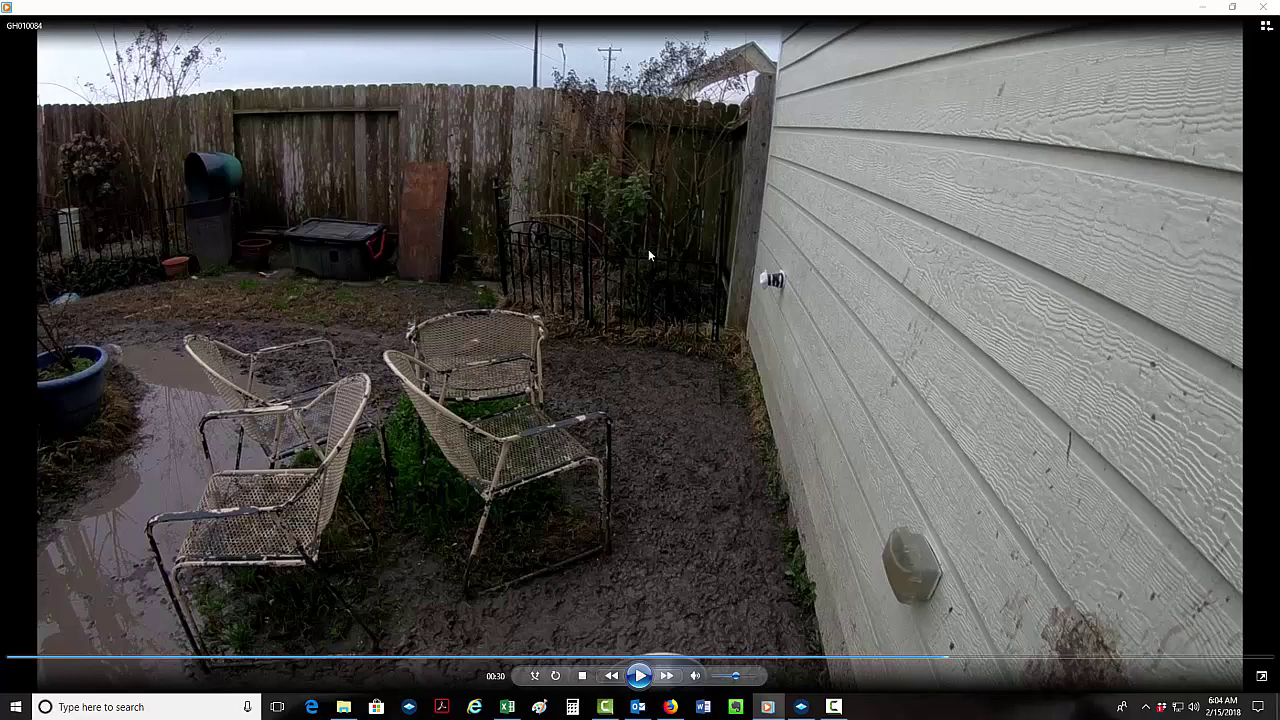
Mute the site video and play it on in short stretches, pausing at 0:33 and 0:38 to study the backyard.
click(695, 675)
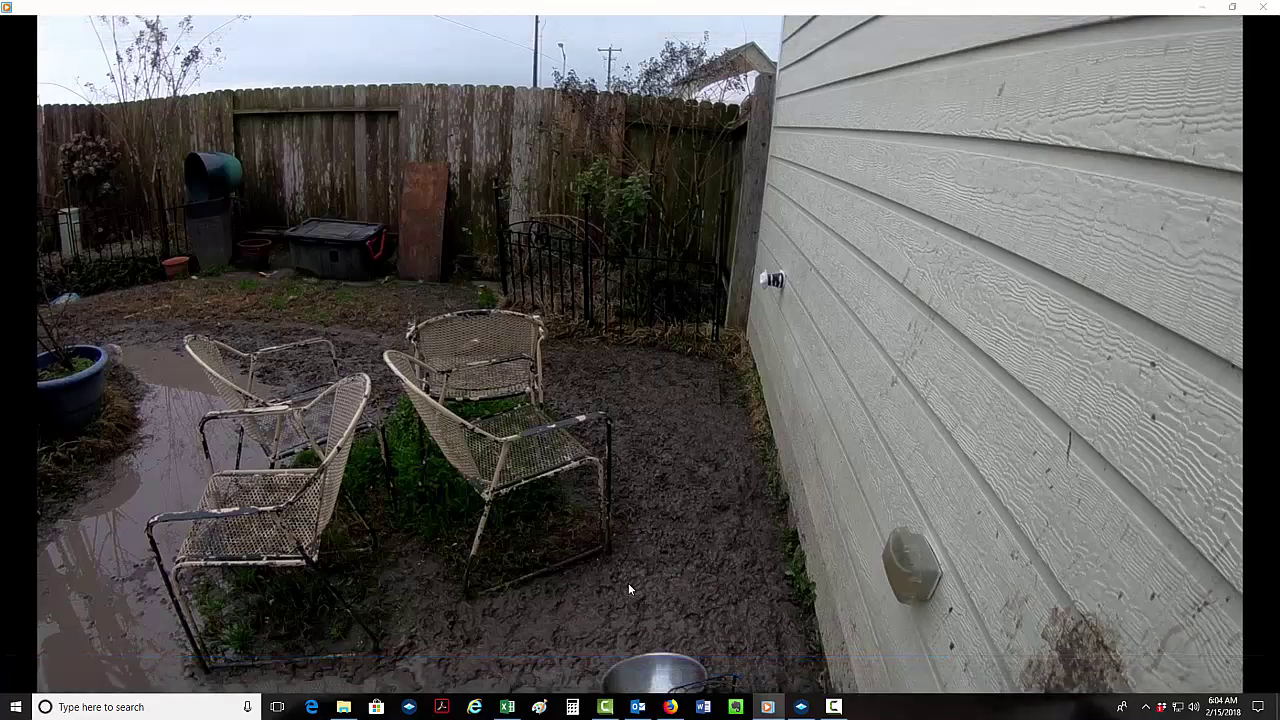
mouse_move(633, 628)
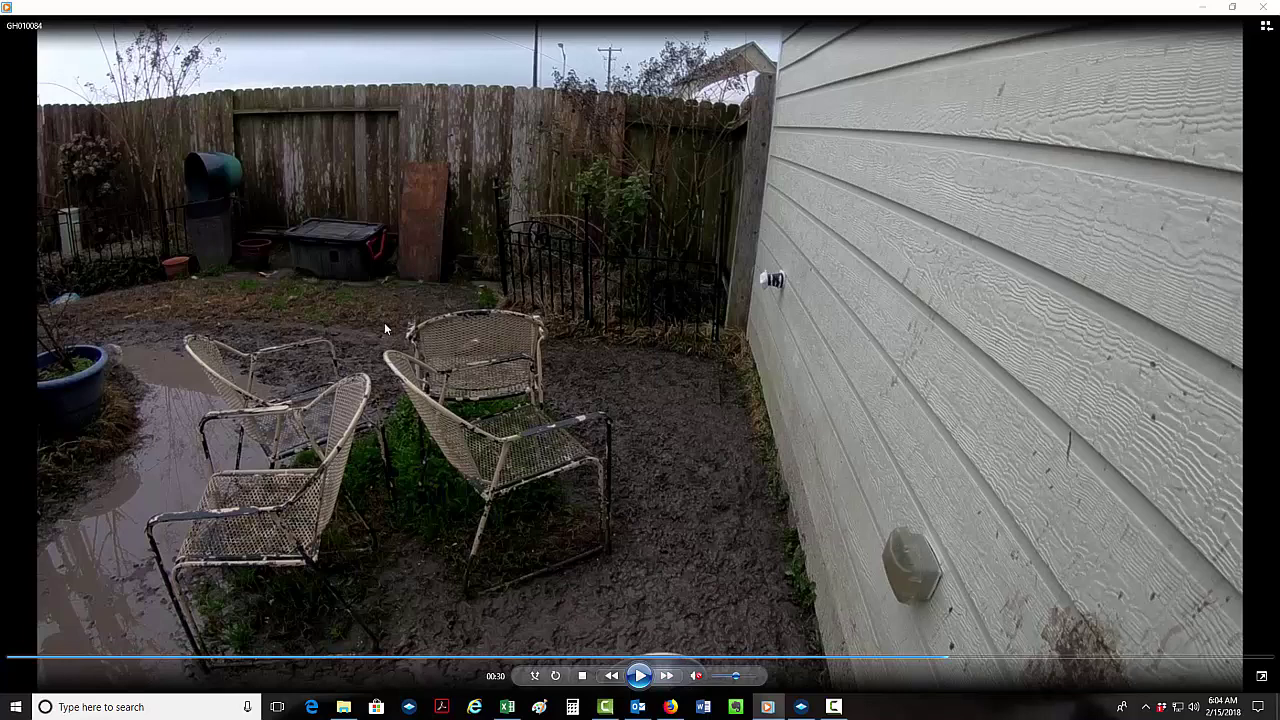
click(641, 677)
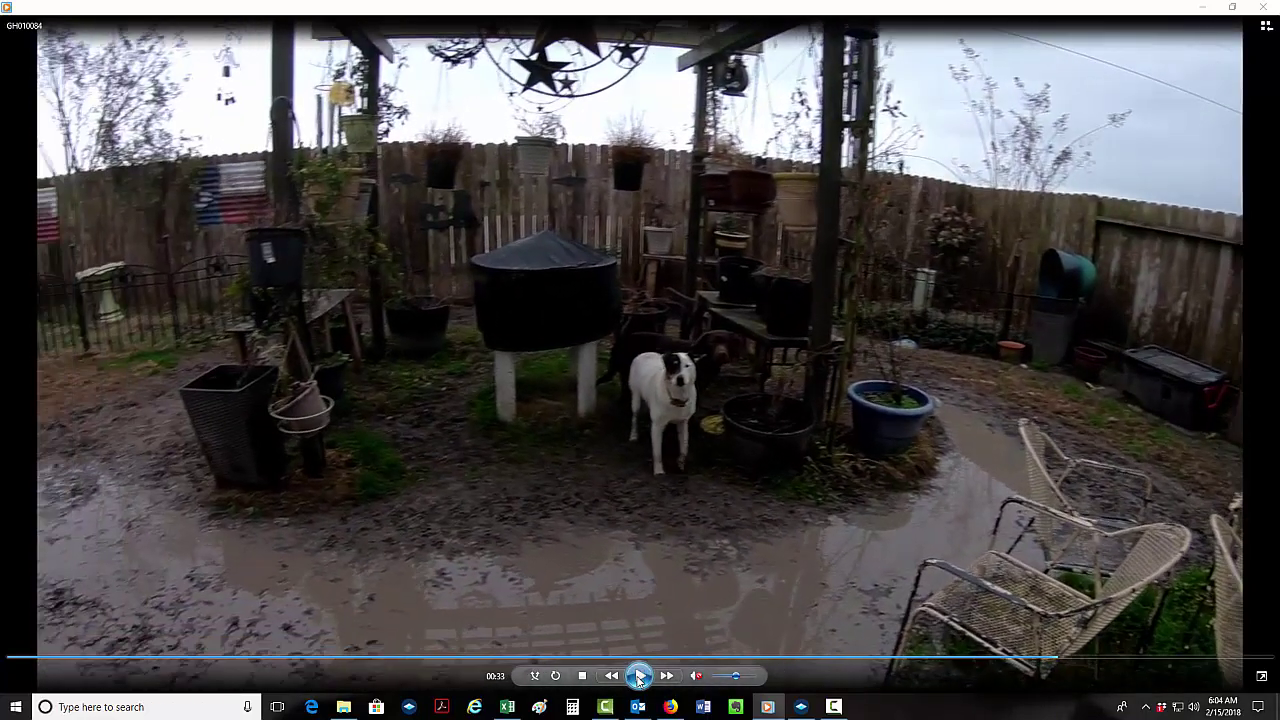
click(640, 677)
click(639, 675)
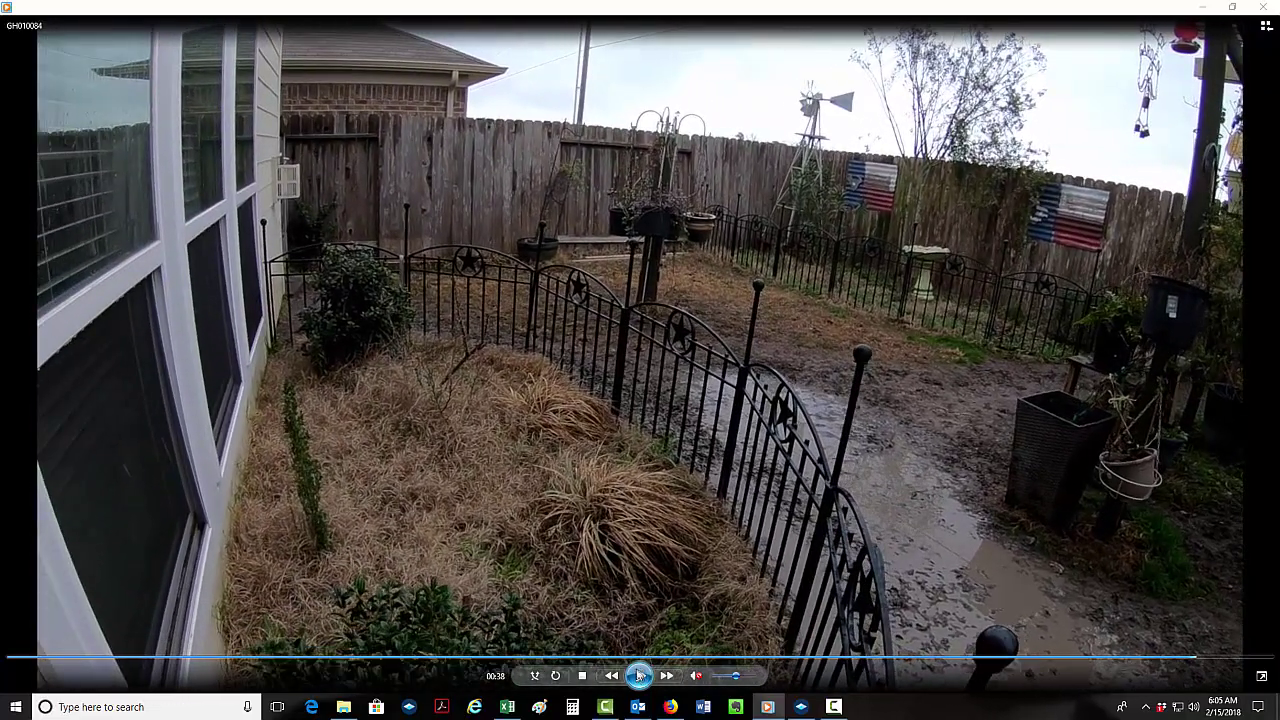
Switch back to Pool Studio and insert a rectangular window in the rear wall, 5' high and 3' wide, with two pane rows.
click(639, 675)
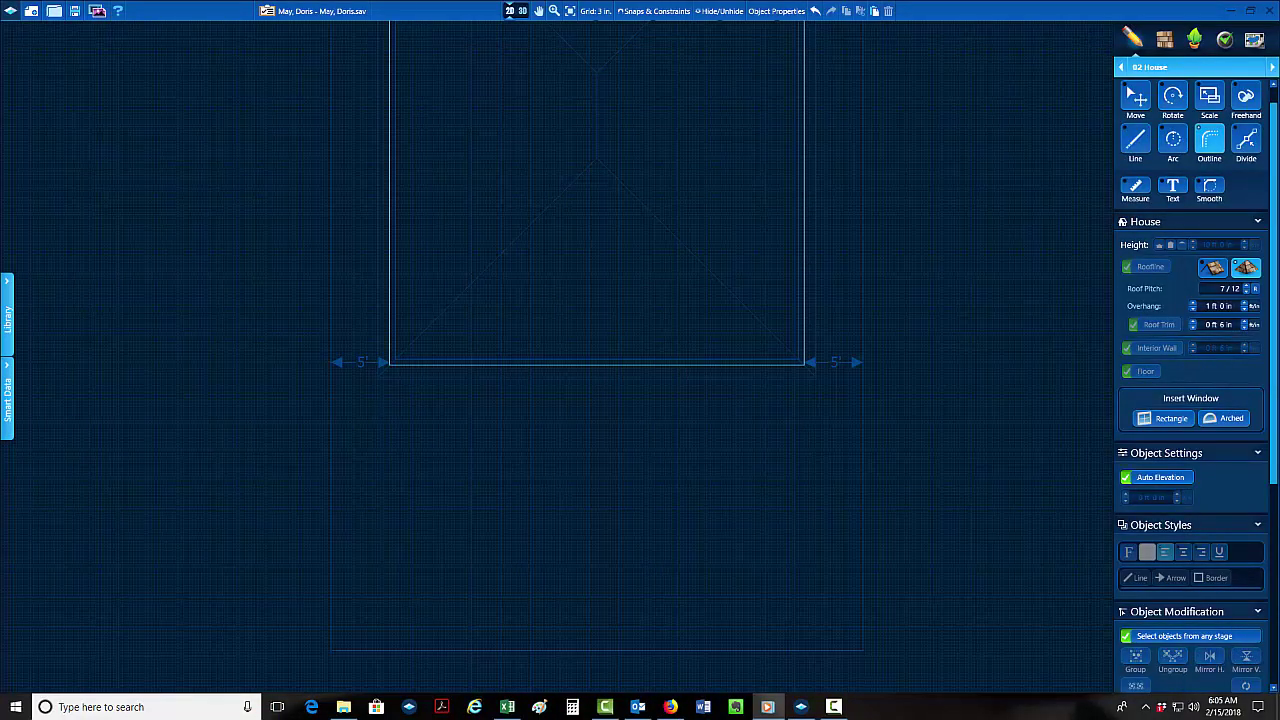
click(1163, 419)
scroll(676, 352, up, 4)
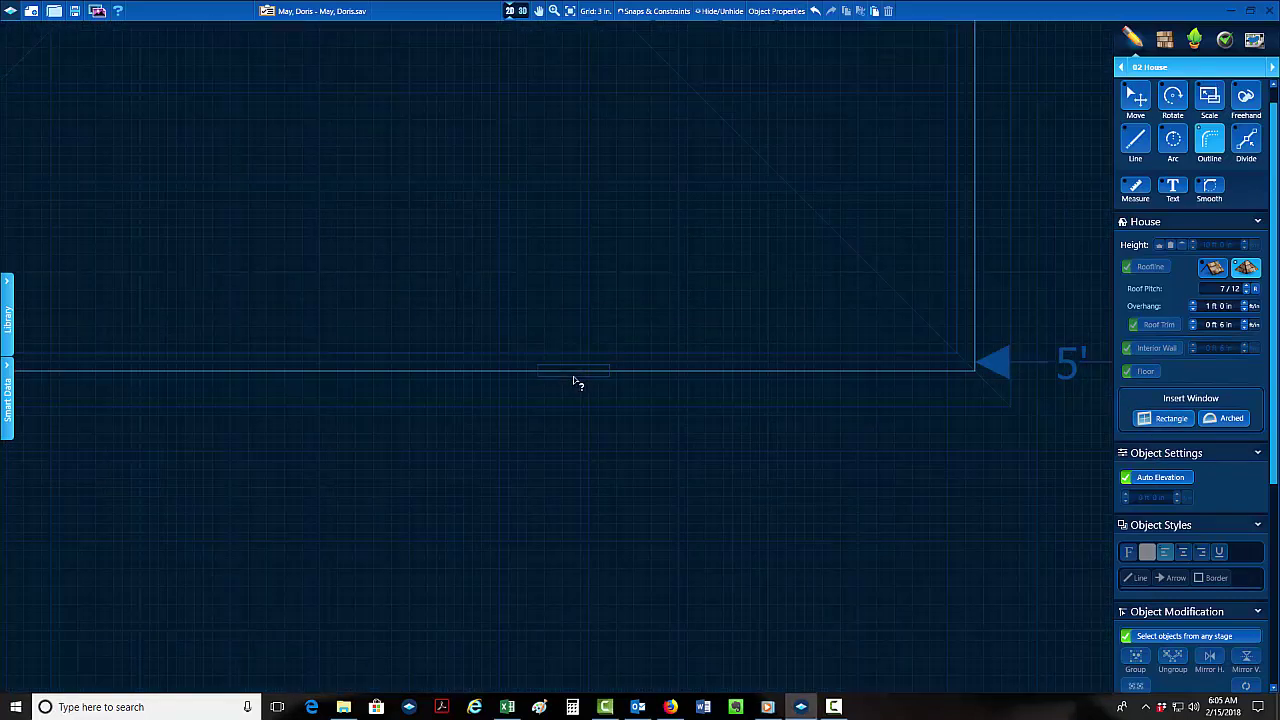
click(570, 368)
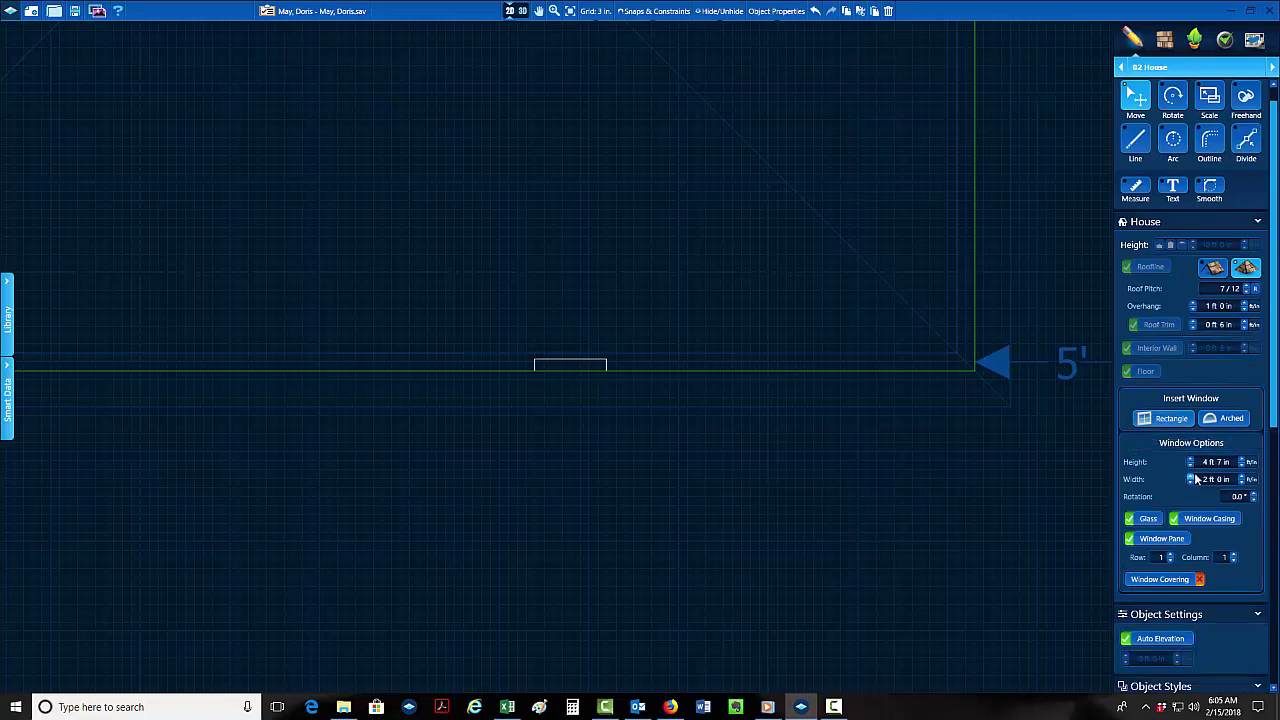
scroll(1198, 475, up, 1)
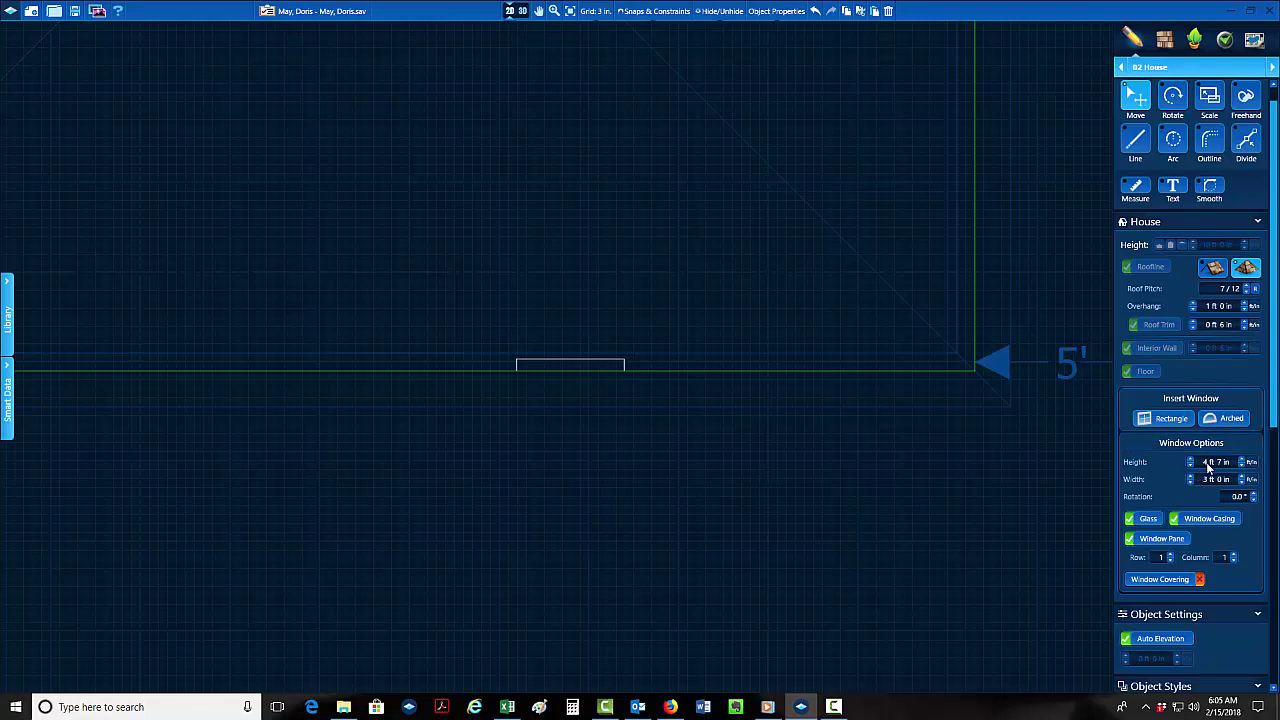
scroll(1208, 466, down, 2)
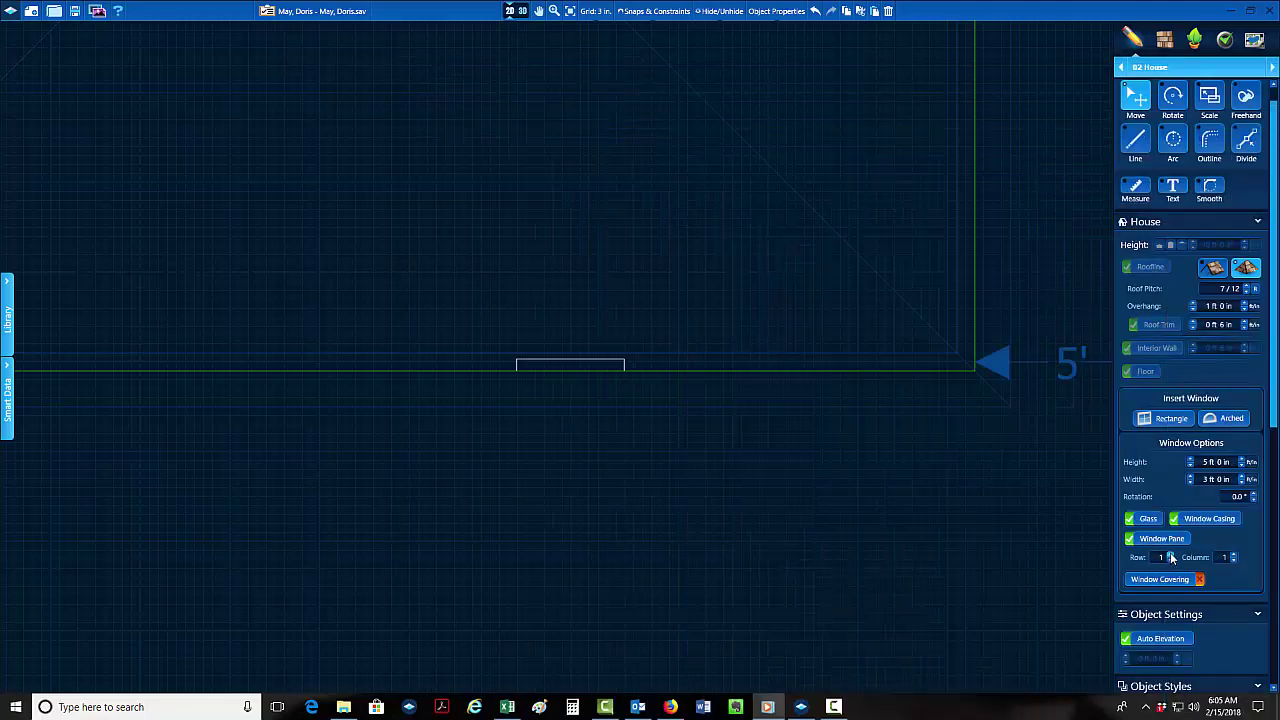
click(1171, 555)
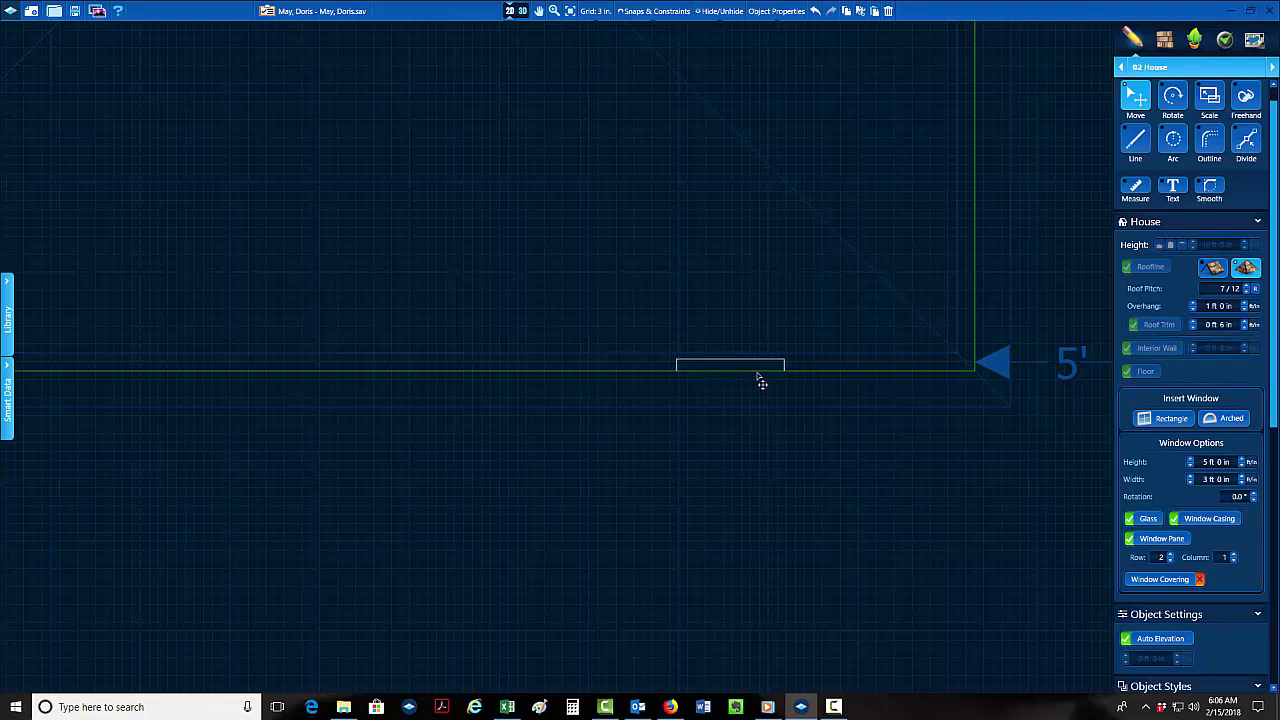
Place copies of the window edge to edge along the rear wall to form a row of three.
scroll(760, 376, up, 2)
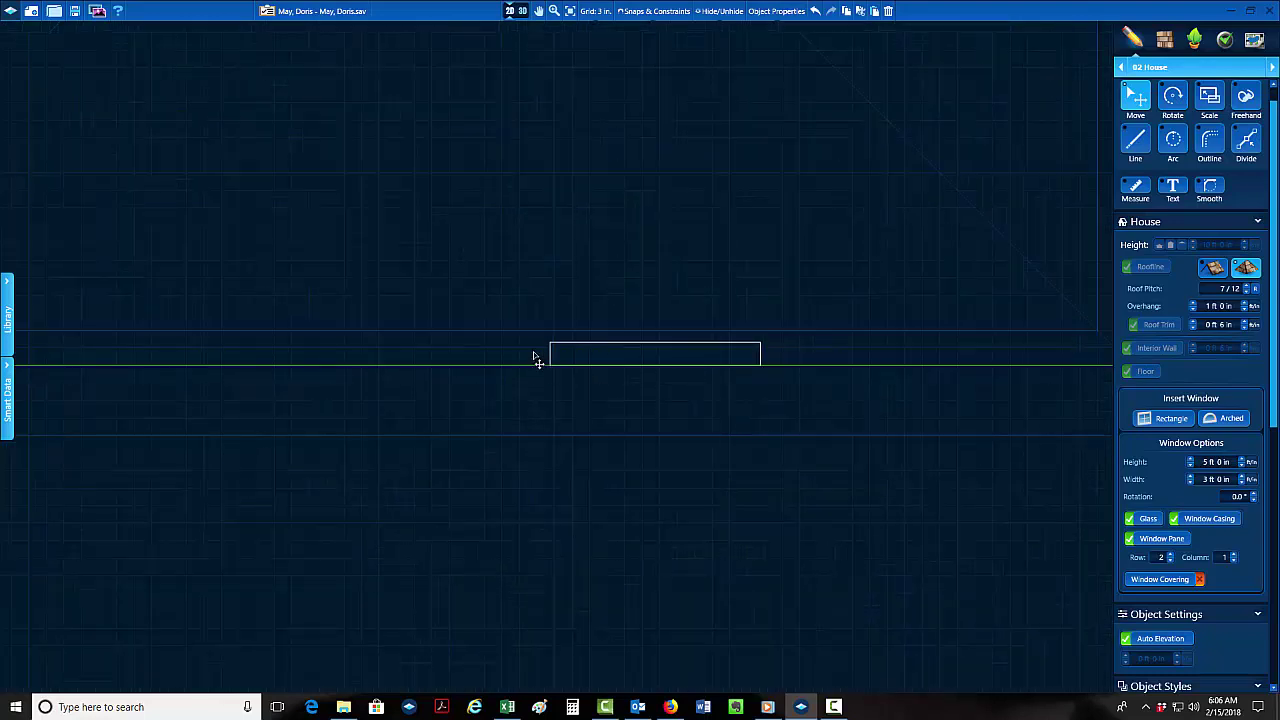
click(449, 371)
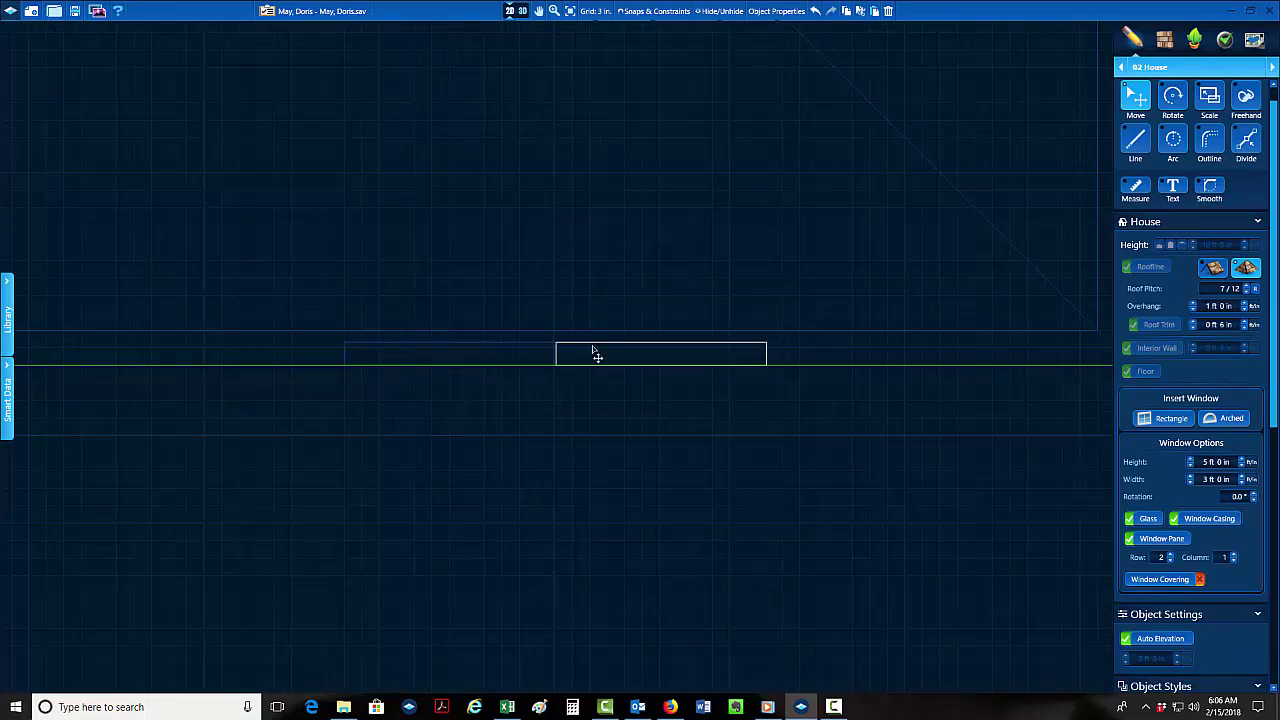
middle_drag(396, 492, 909, 556)
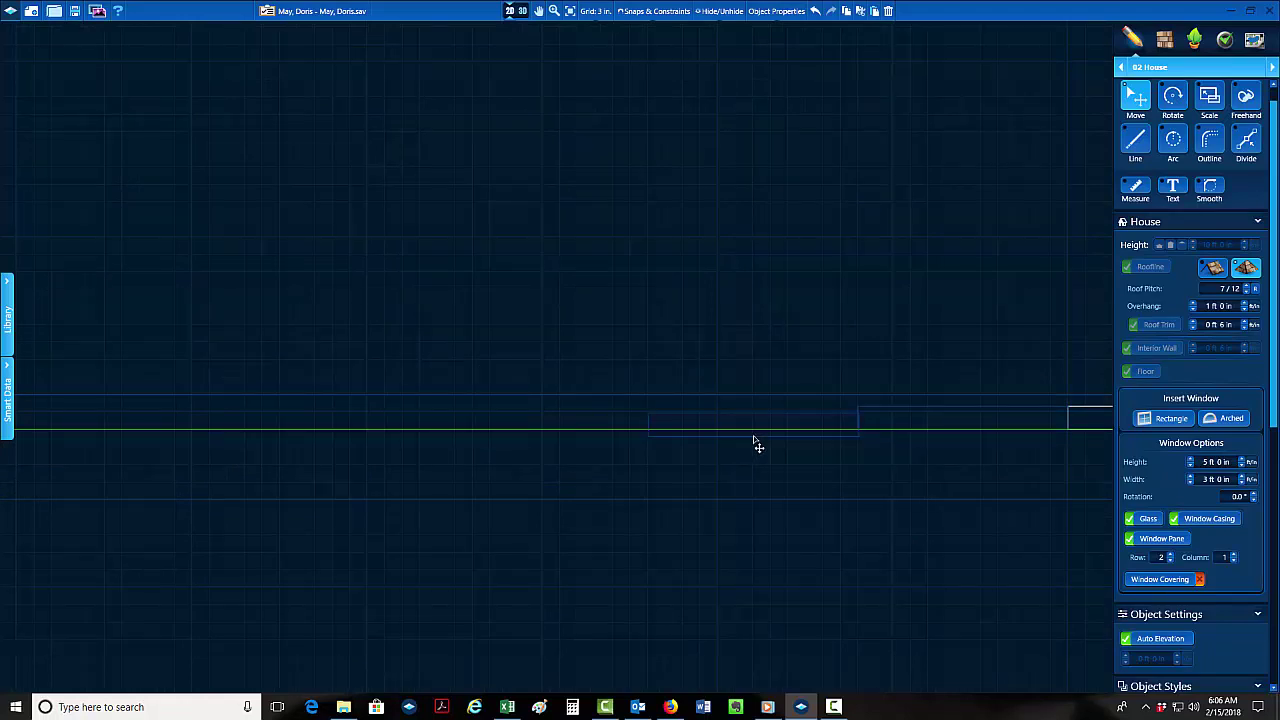
click(757, 438)
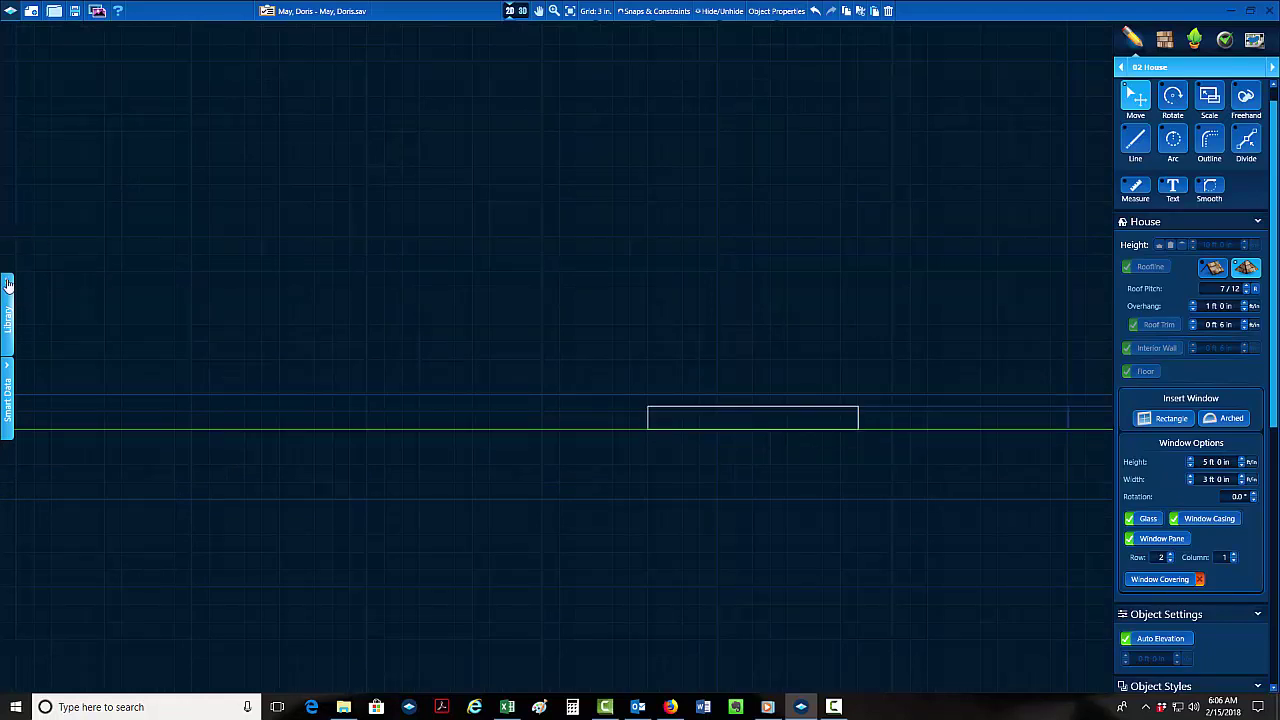
Insert the 6 Panel "White, Right Swing" door in the rear wall beside the row of windows.
mouse_move(15, 183)
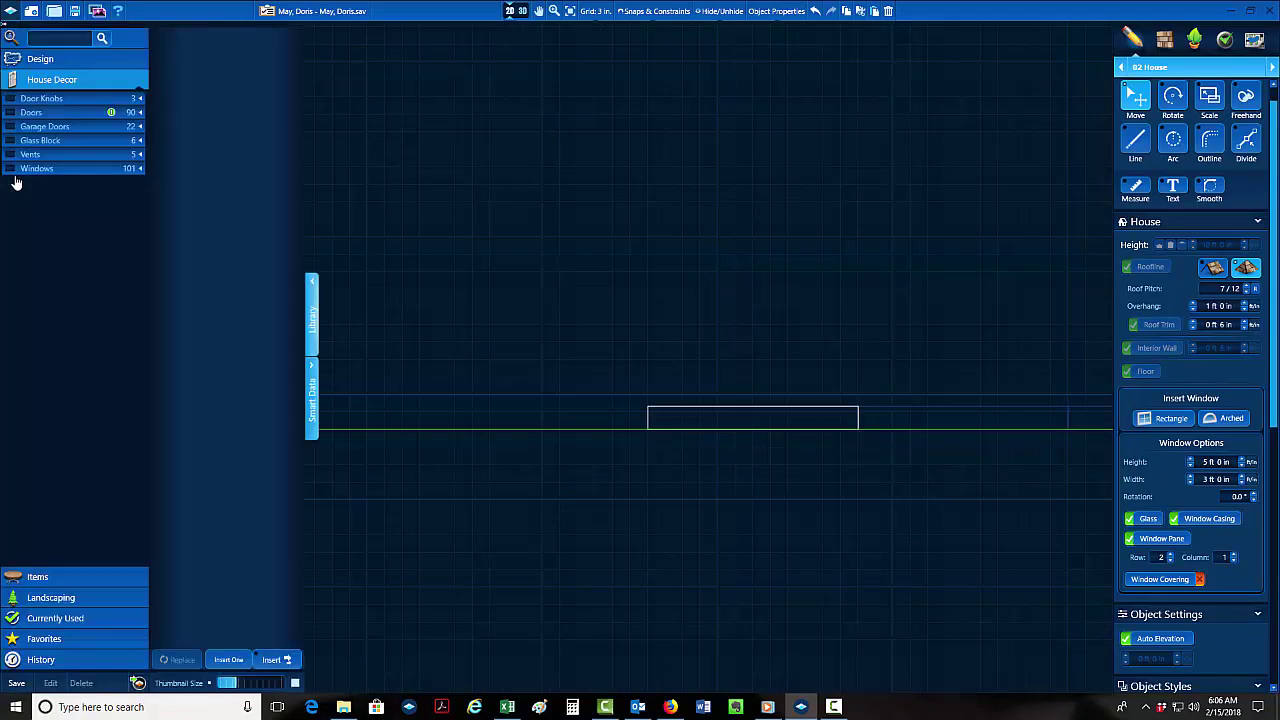
click(10, 115)
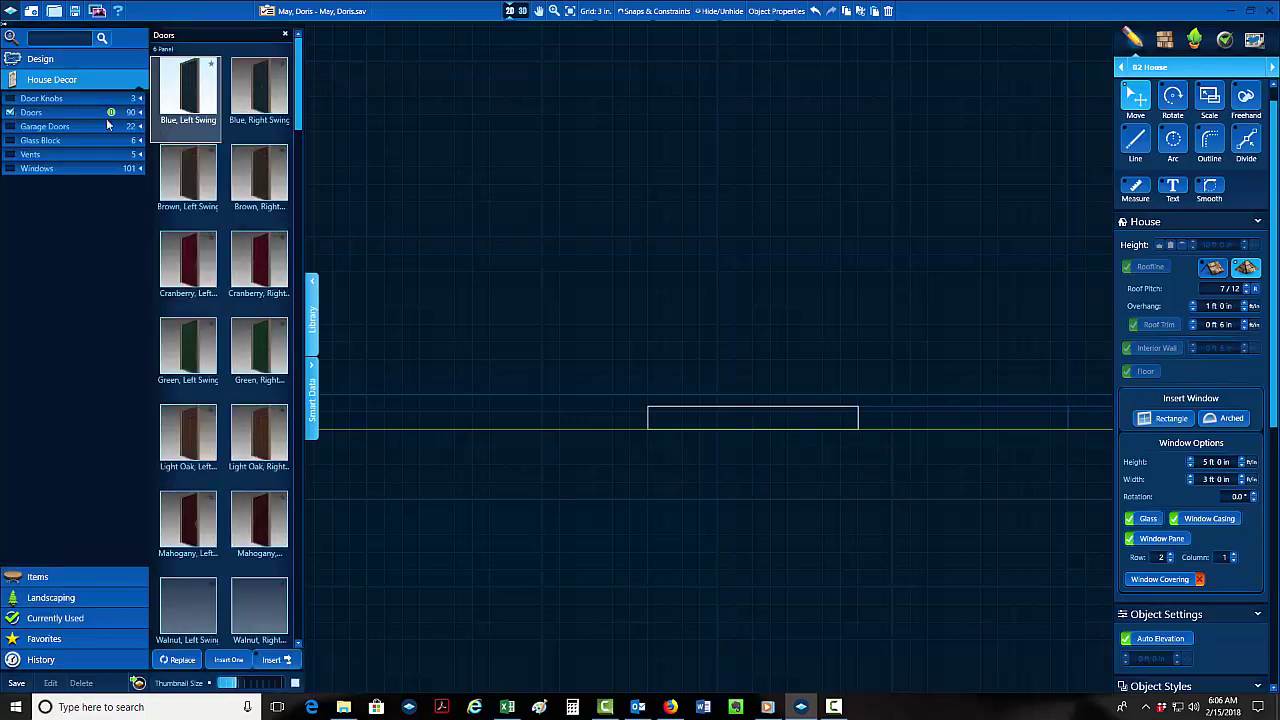
scroll(230, 450, down, 3)
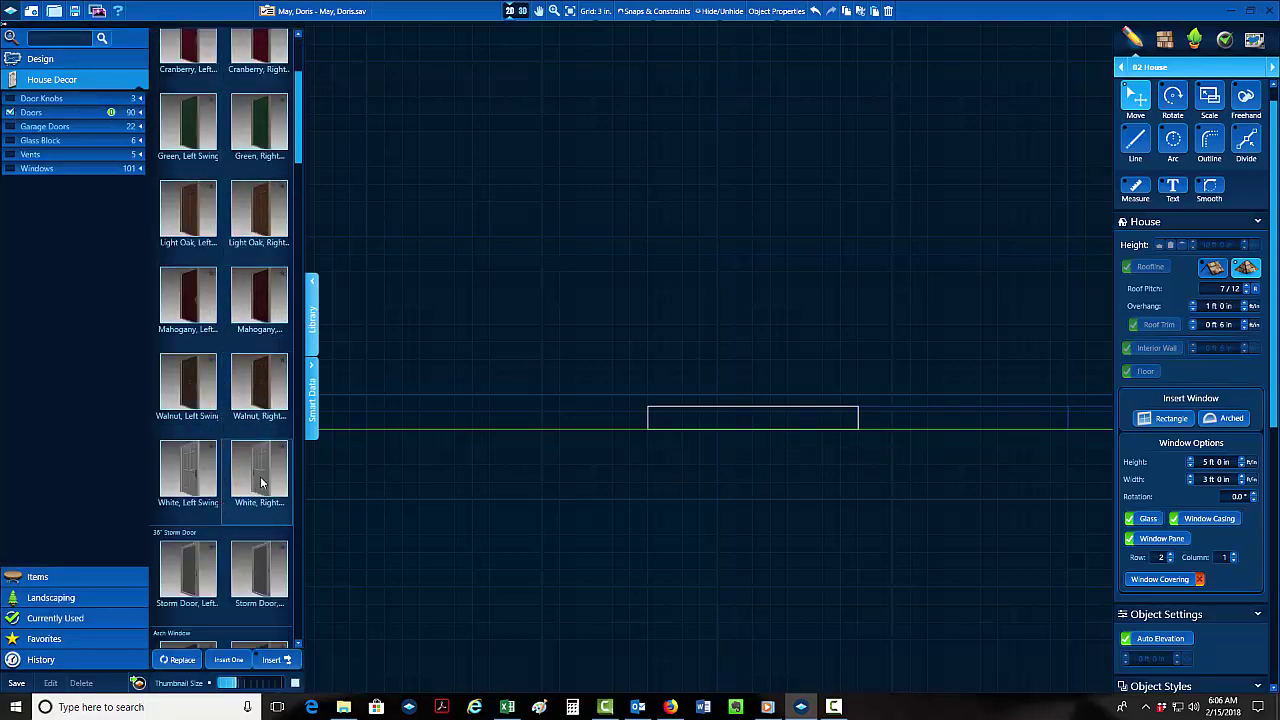
click(260, 472)
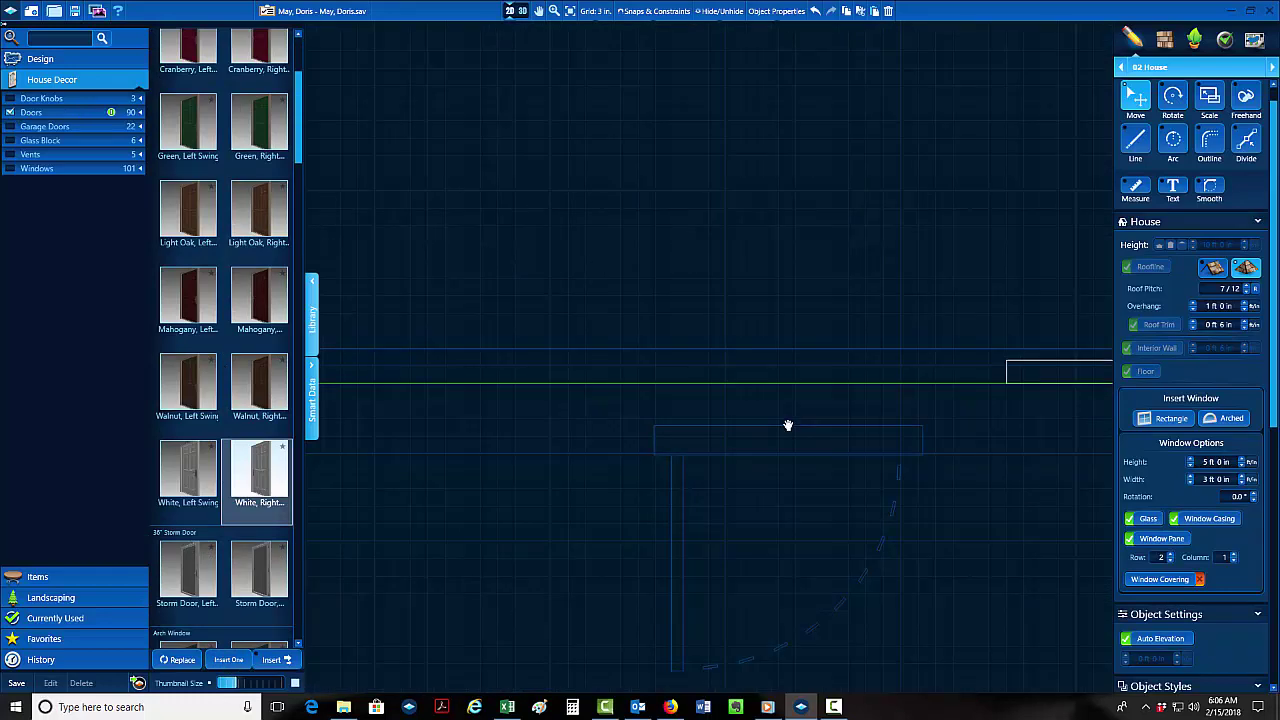
click(761, 385)
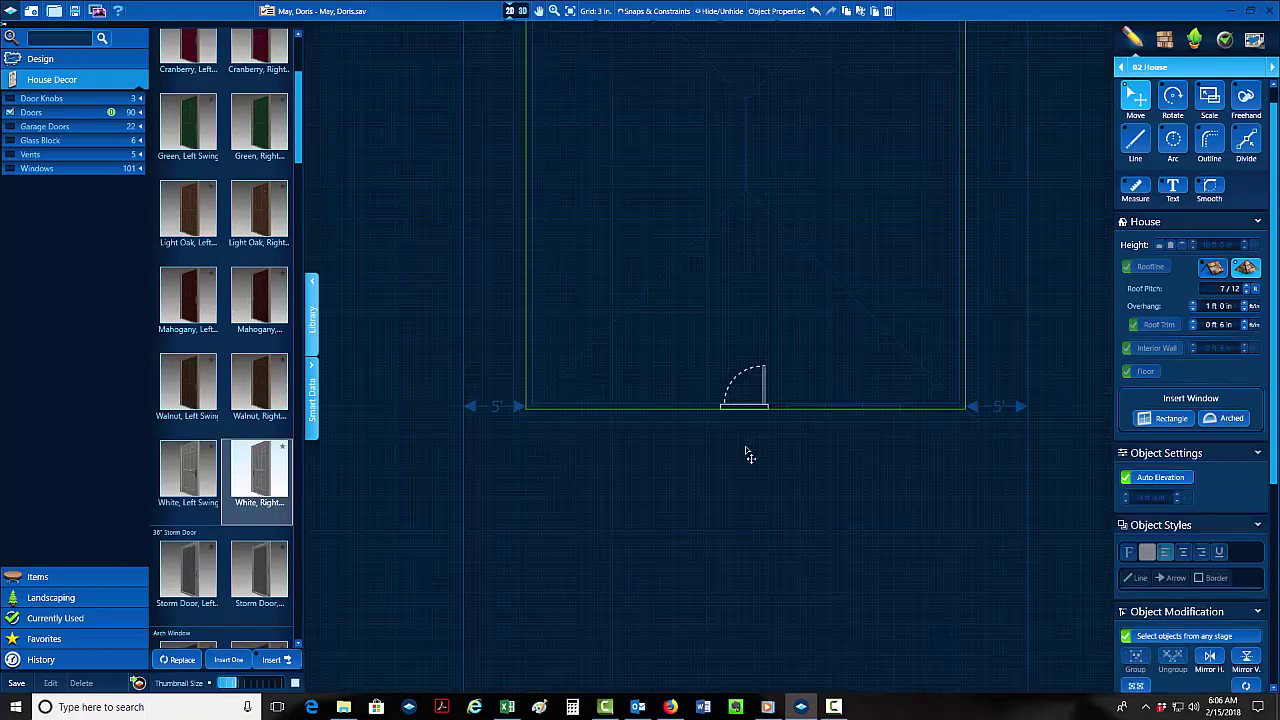
Delete the two 5' side measurements at the house's rear corners.
click(527, 410)
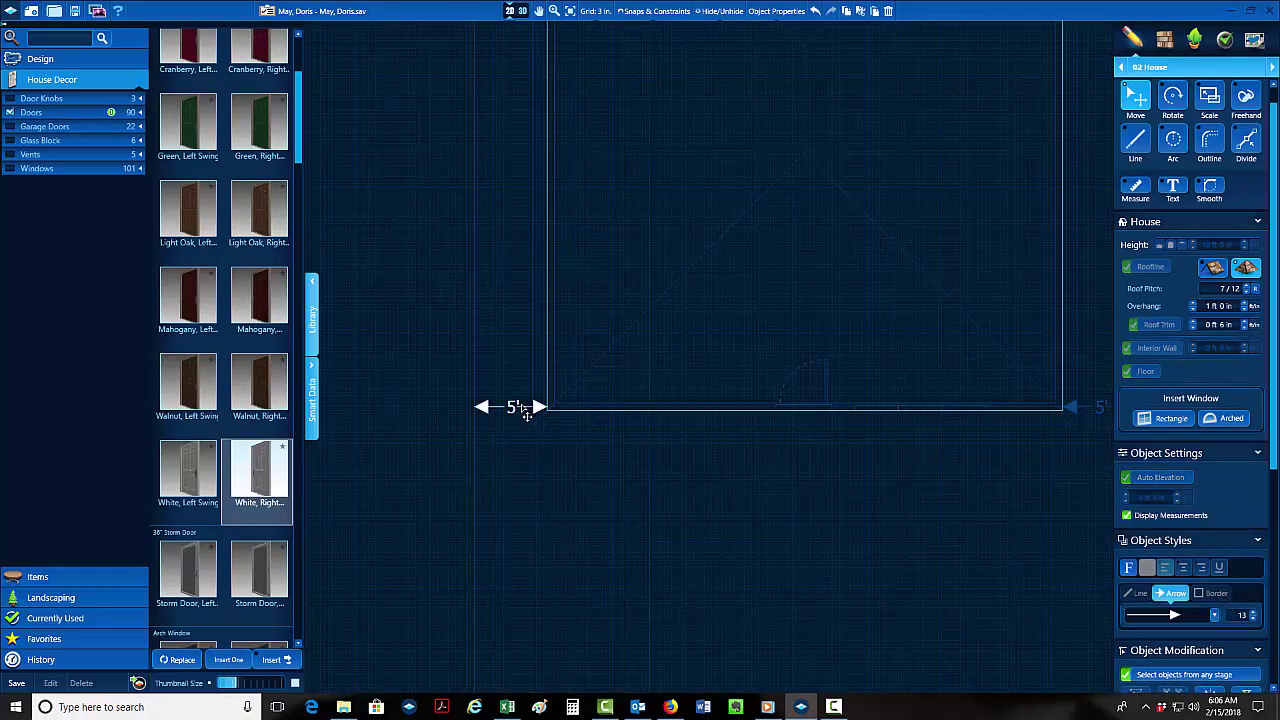
key(Delete)
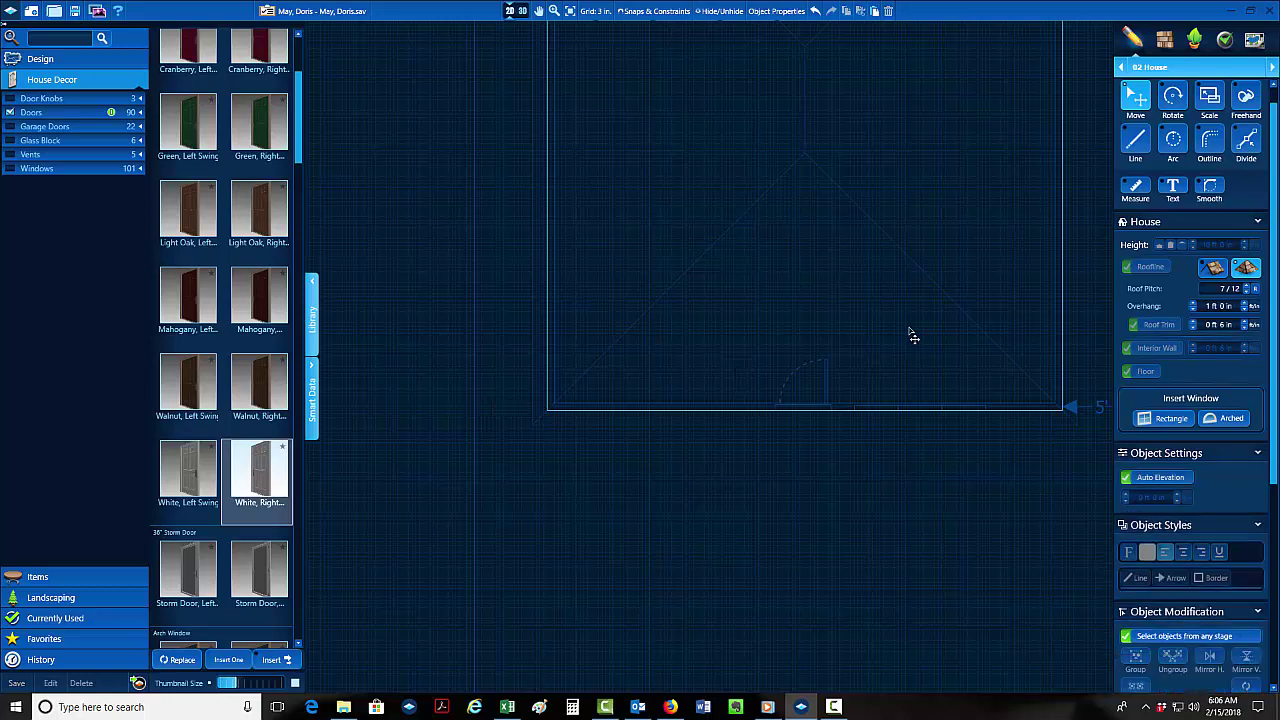
click(1080, 410)
key(Delete)
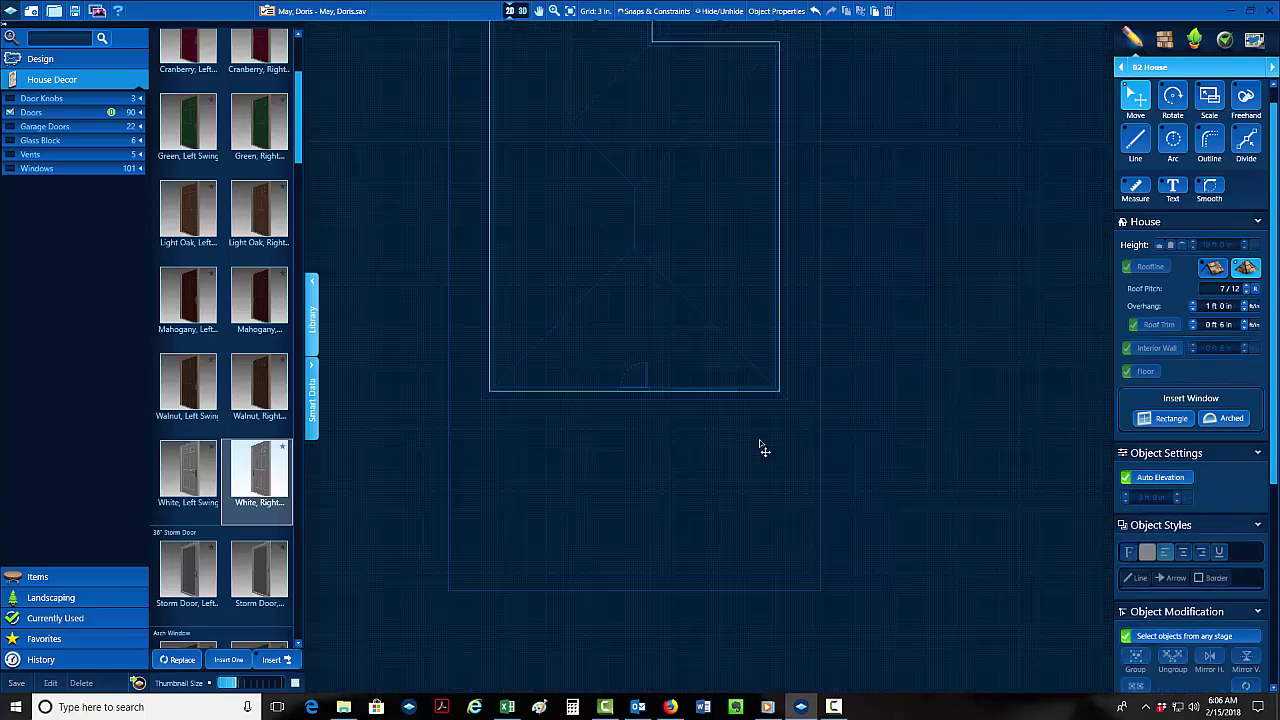
Switch to the 3D view and set the house's height to 20 ft in the House stage.
click(1163, 42)
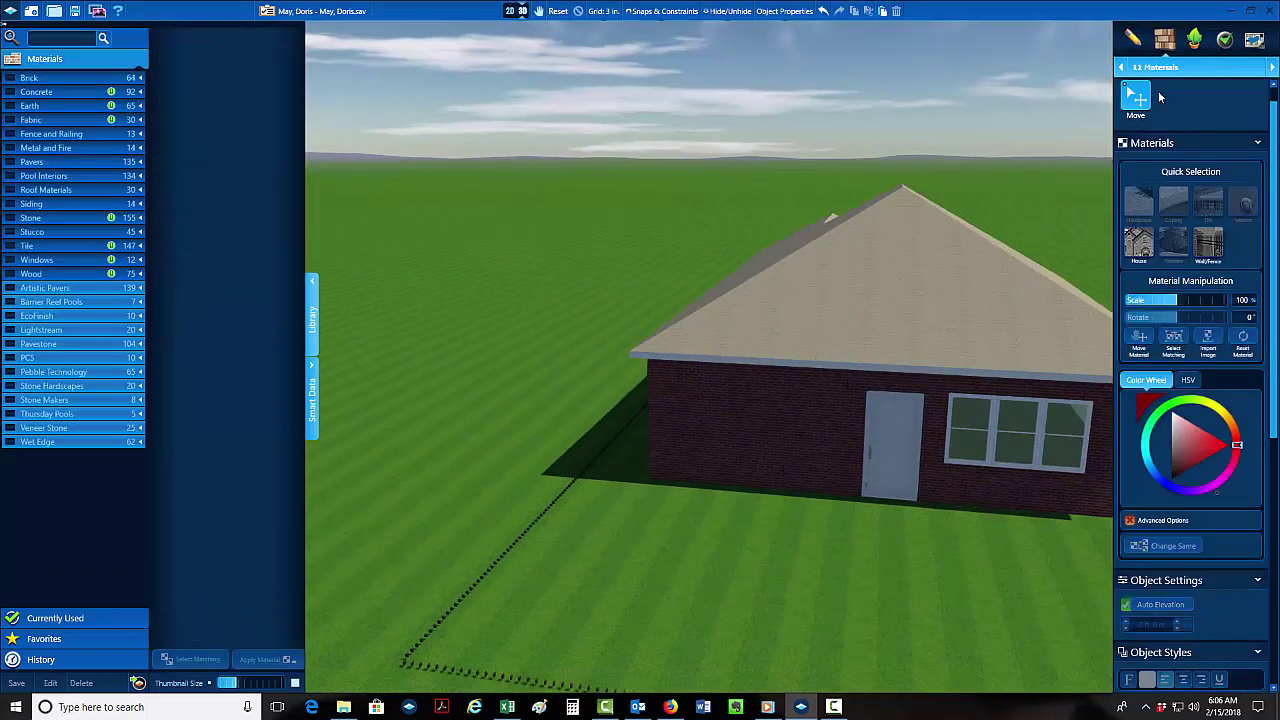
click(1162, 67)
click(1165, 115)
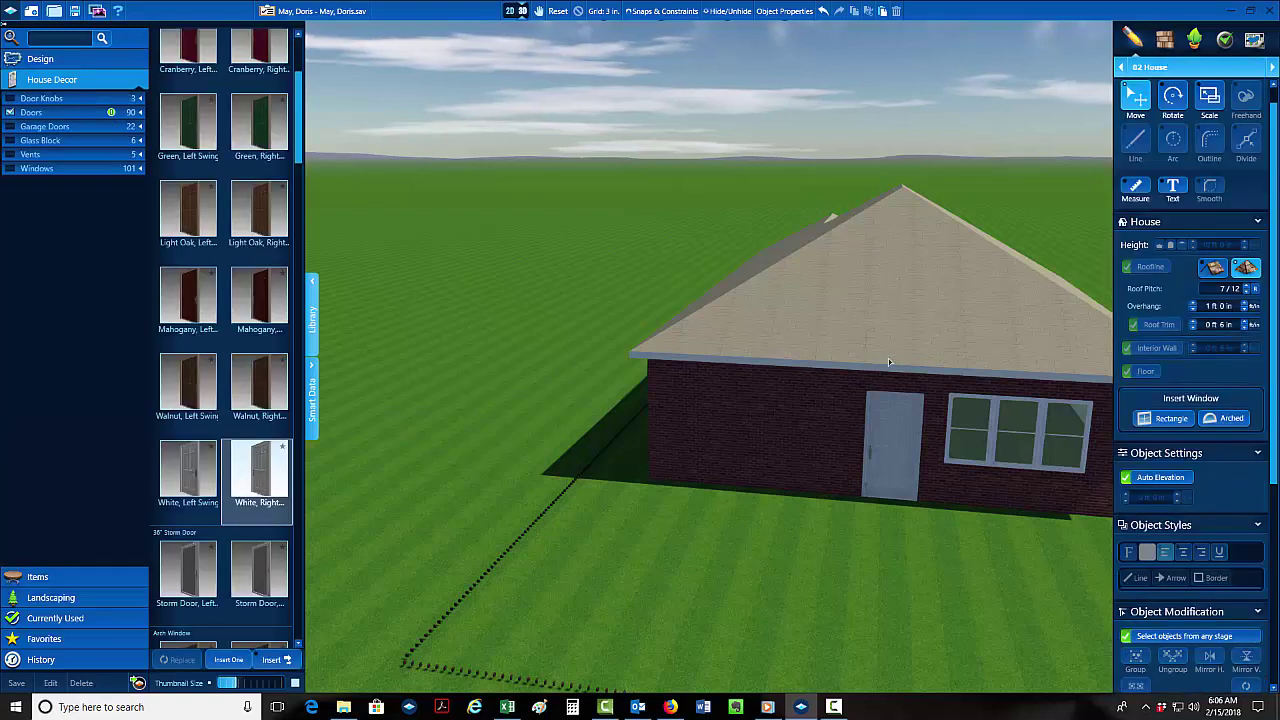
click(888, 358)
click(1171, 246)
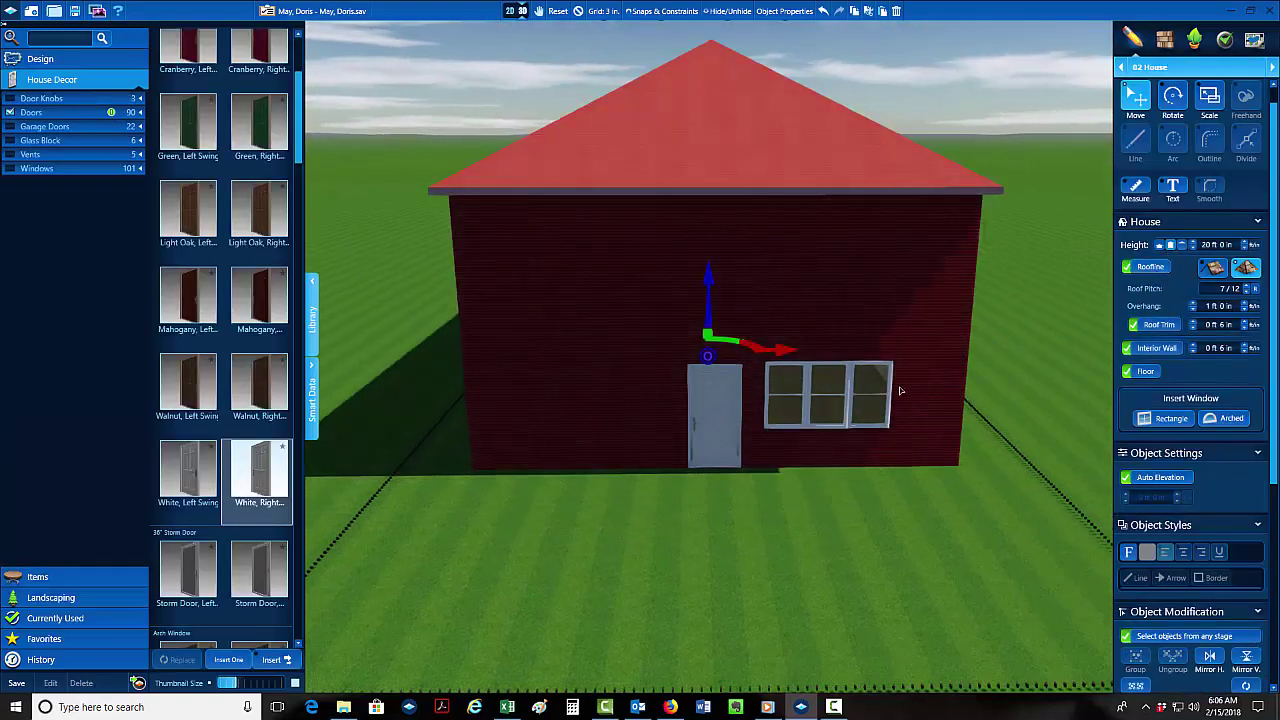
Apply the Beige horizontal siding material to the house's brick wall.
click(1165, 40)
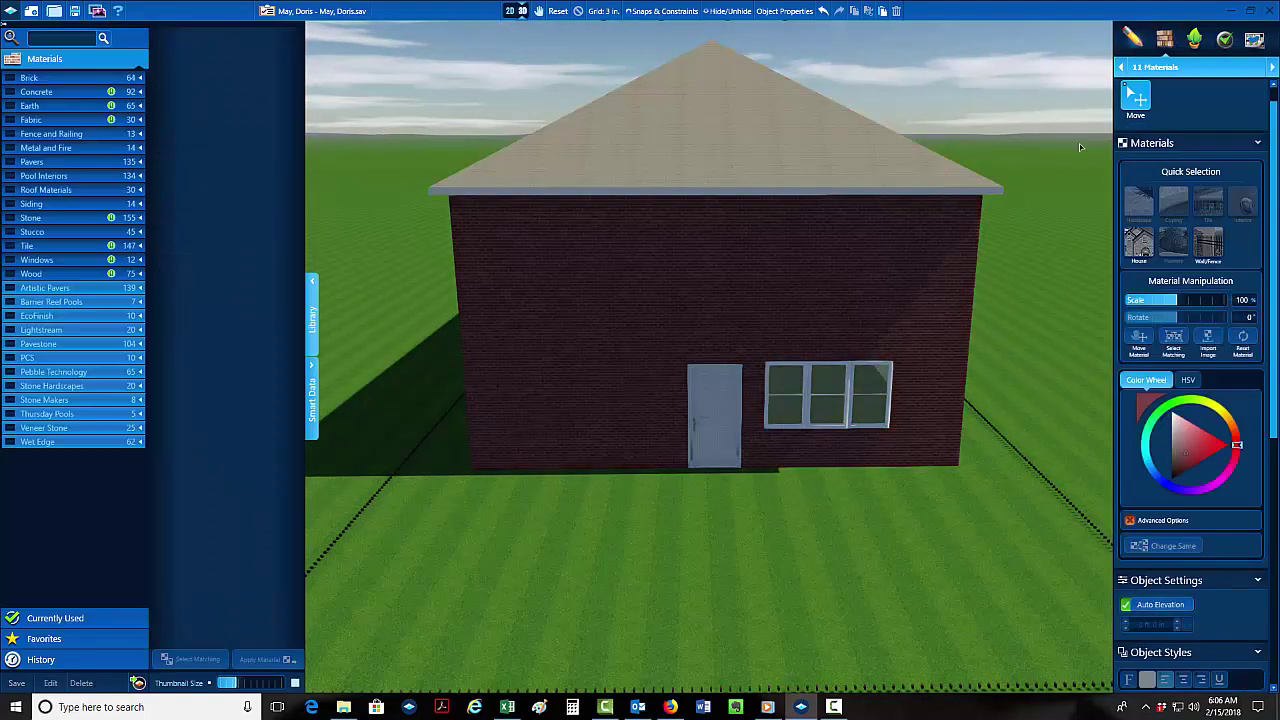
click(894, 260)
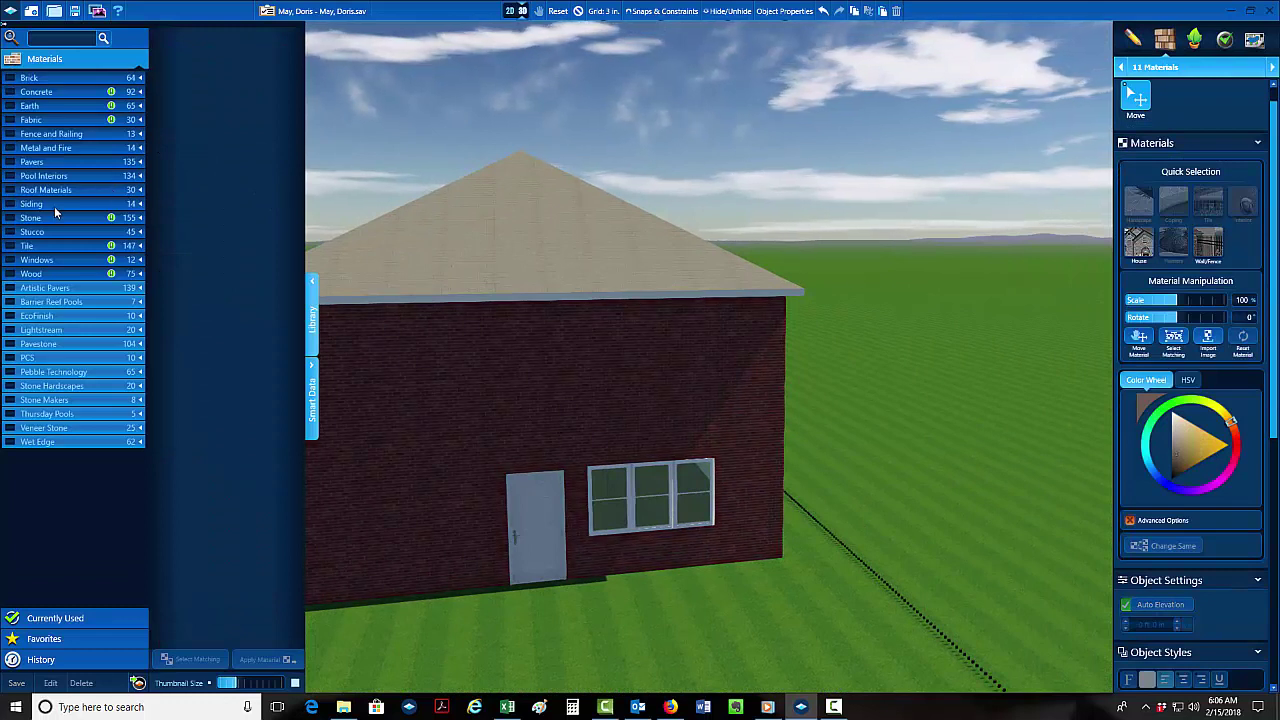
click(117, 203)
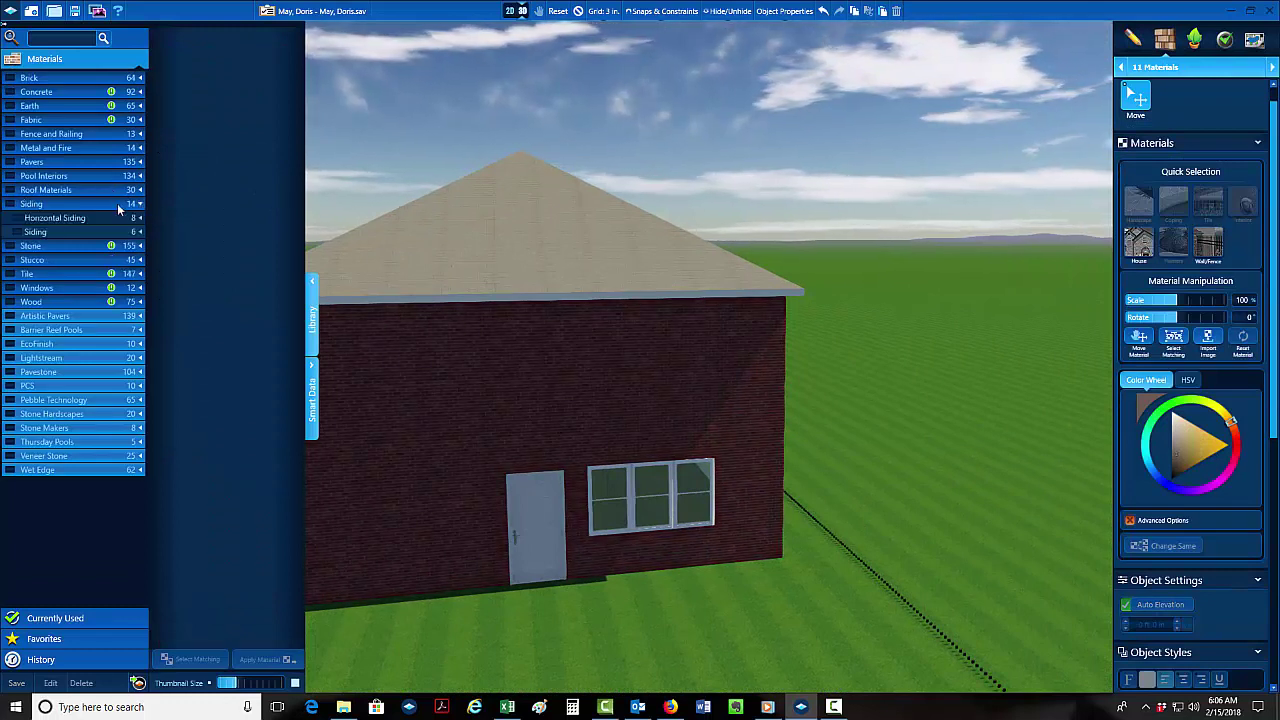
click(55, 217)
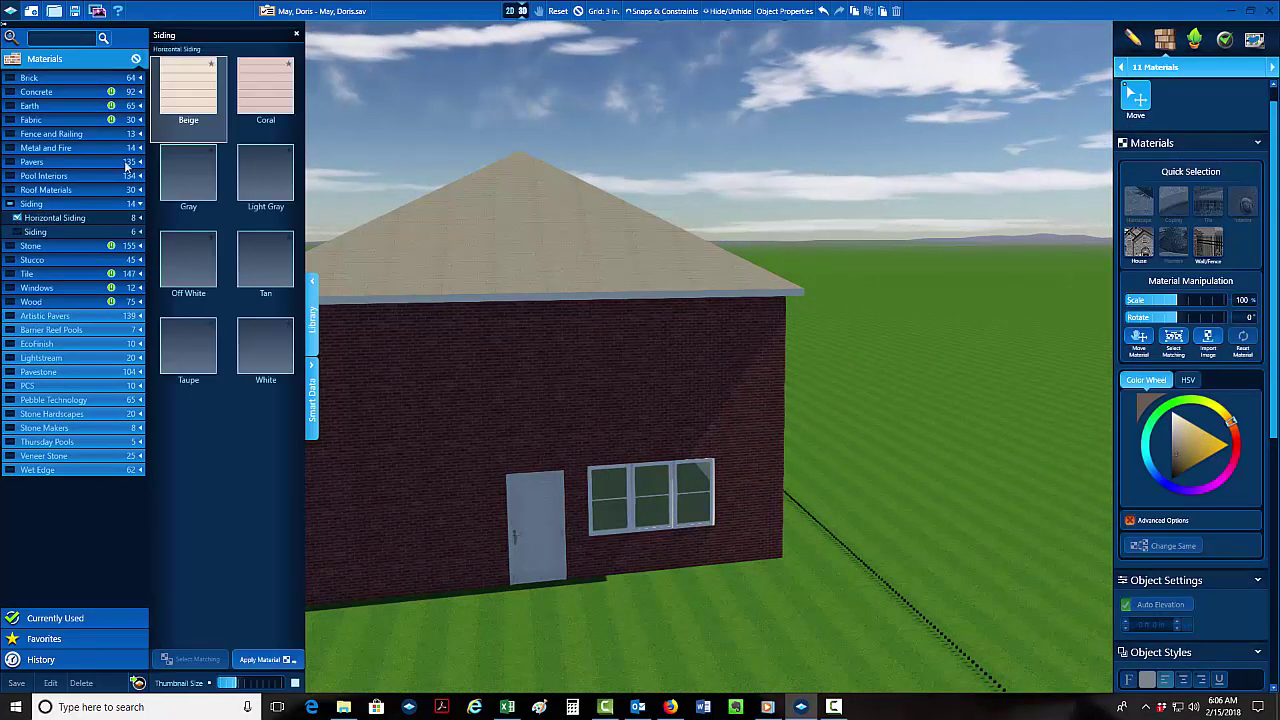
click(188, 88)
middle_drag(447, 334, 914, 454)
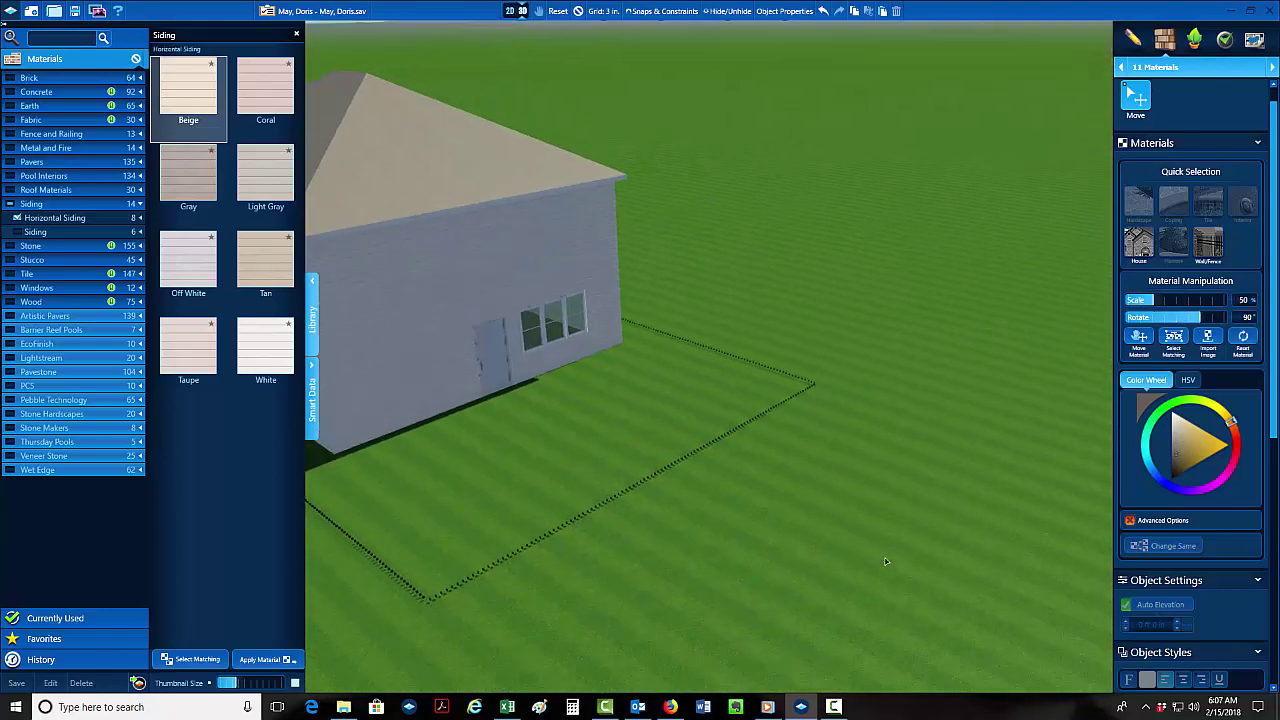
Apply the currently used "Lawn, Dark" material to the small boards of the perimeter fence.
middle_drag(890, 638, 836, 589)
right_drag(752, 552, 707, 297)
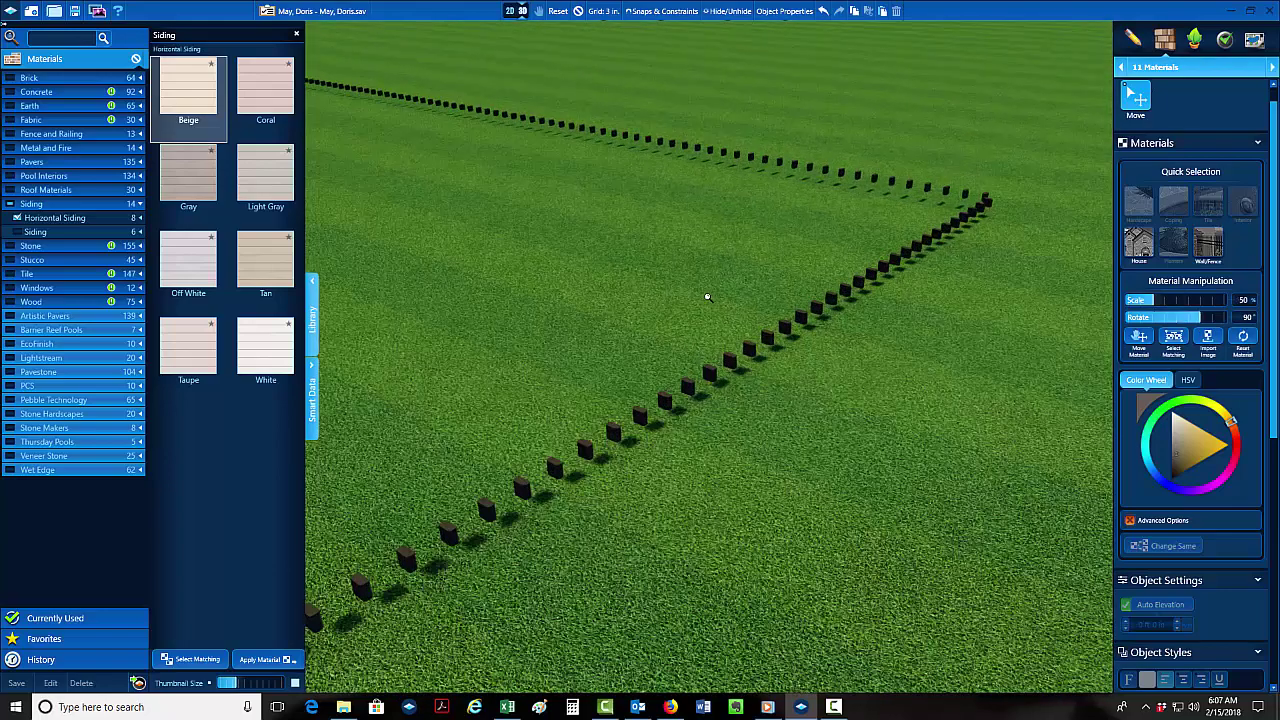
click(692, 383)
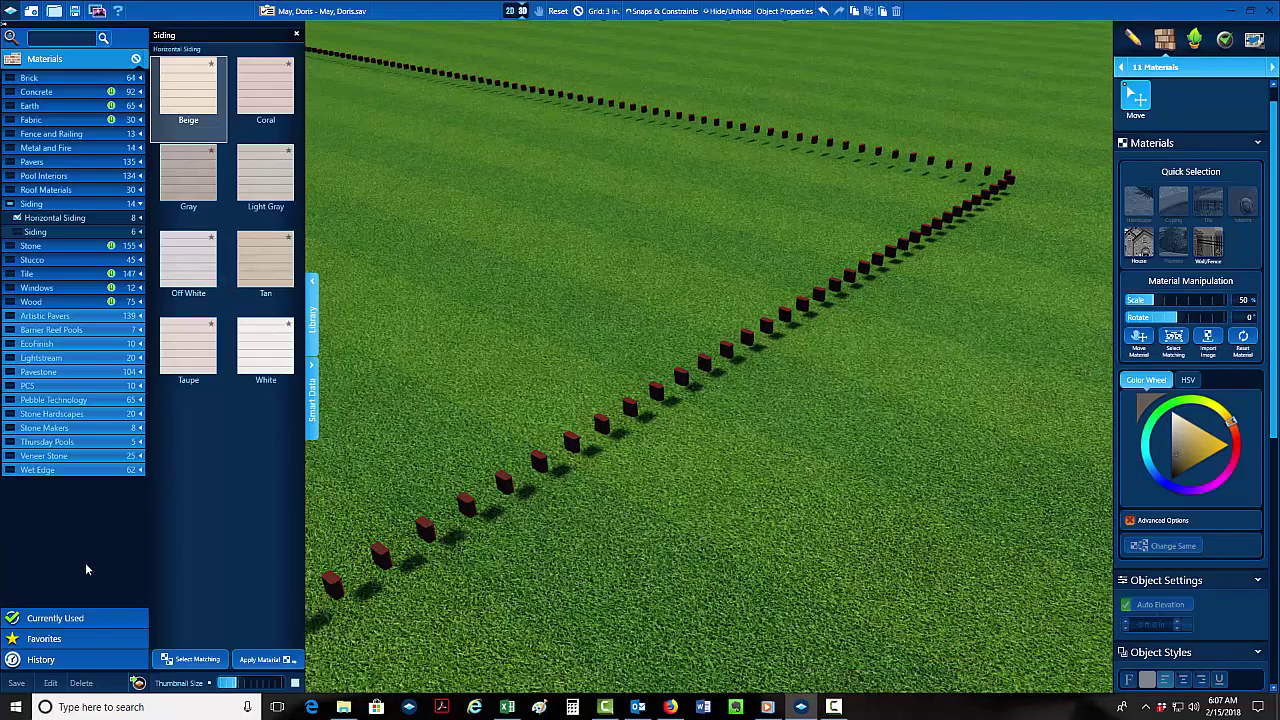
click(55, 618)
click(199, 317)
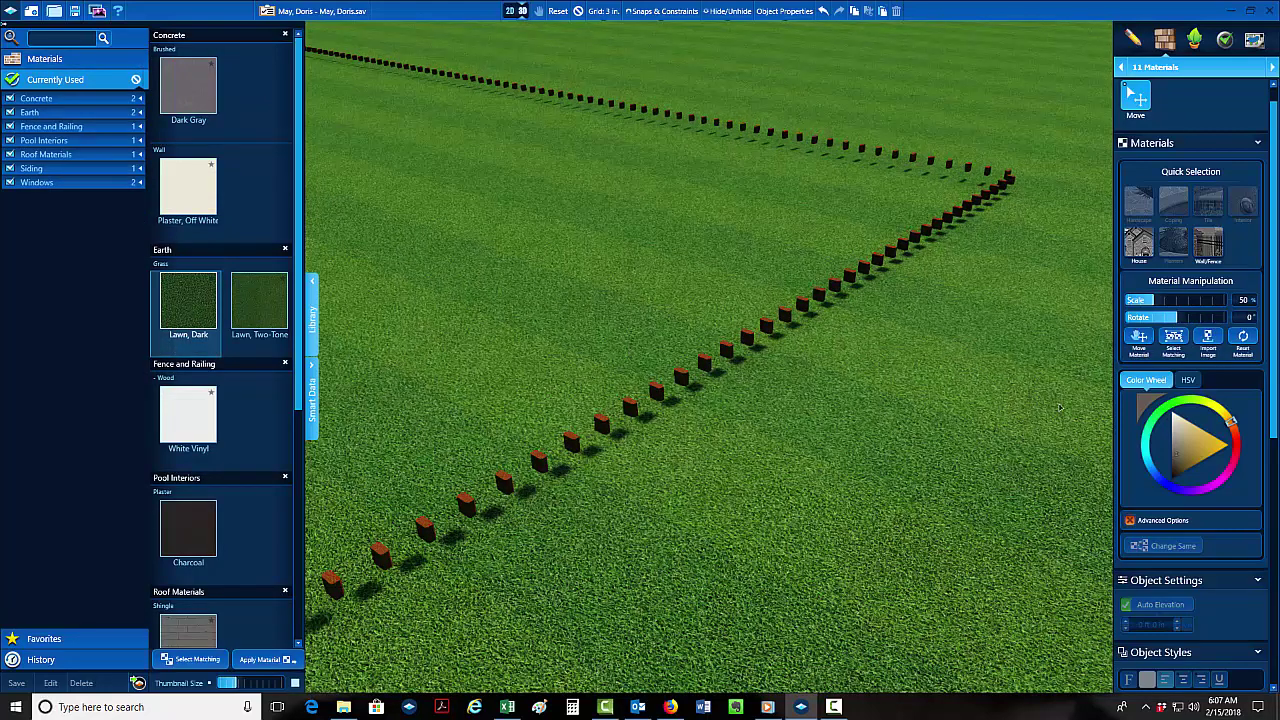
In the Walls, Fences & Railing stage, select the perimeter fence in the 2D plan and show its board settings in 3D.
click(1190, 70)
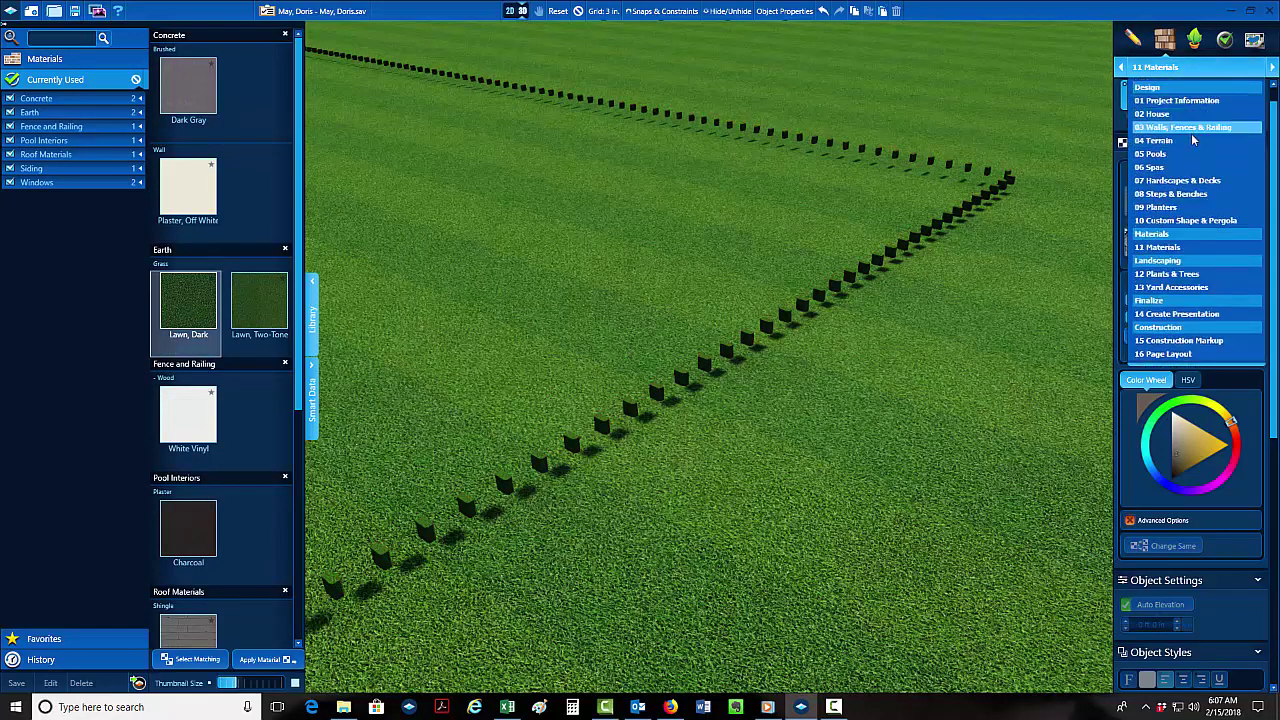
click(1183, 127)
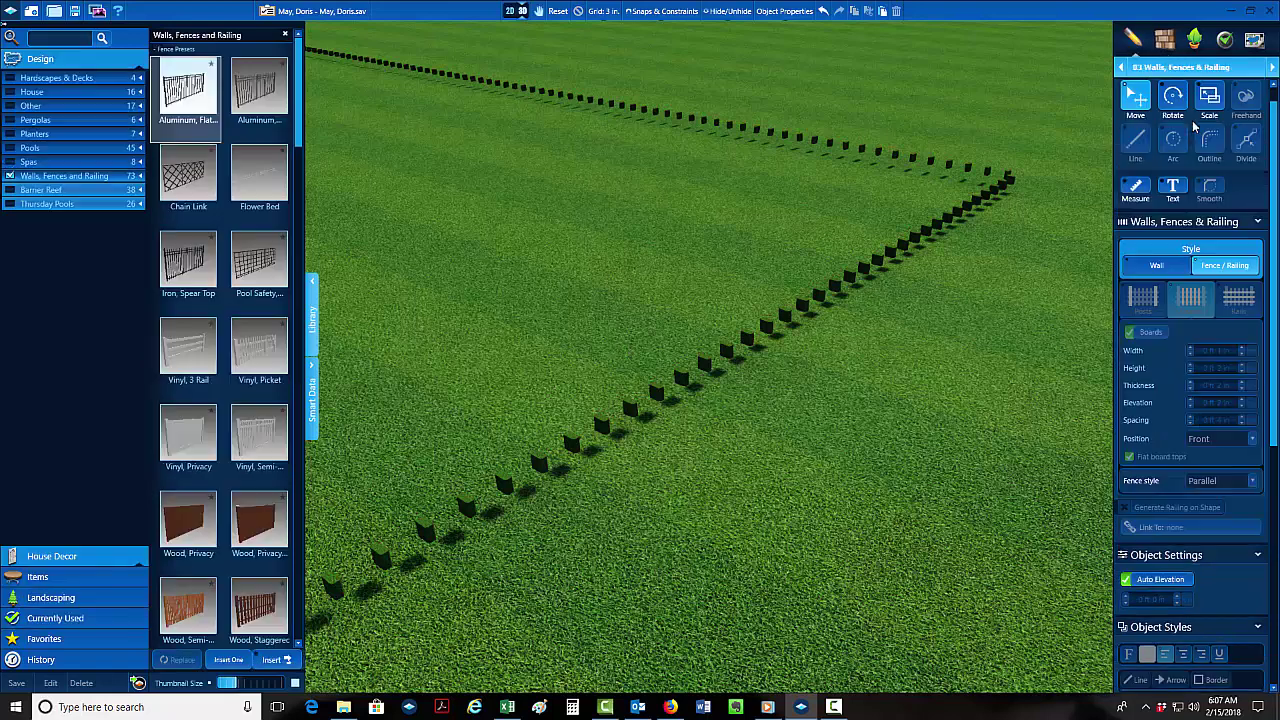
click(1141, 266)
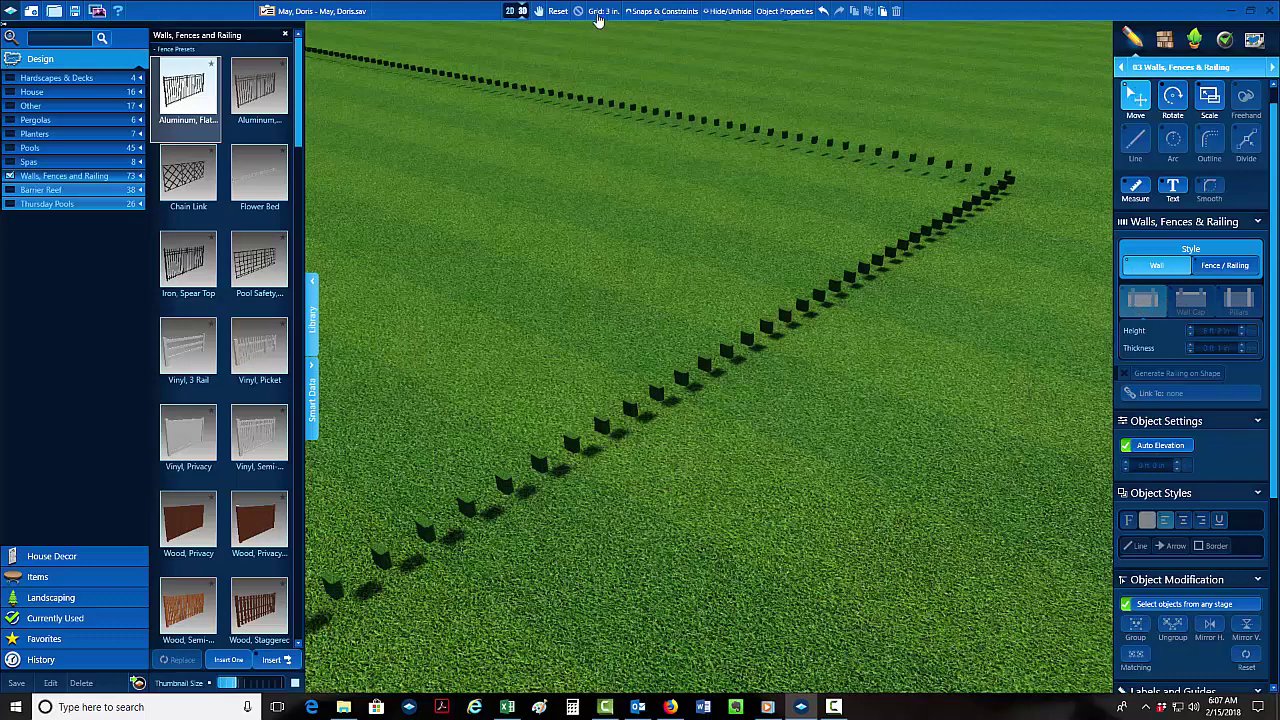
click(511, 12)
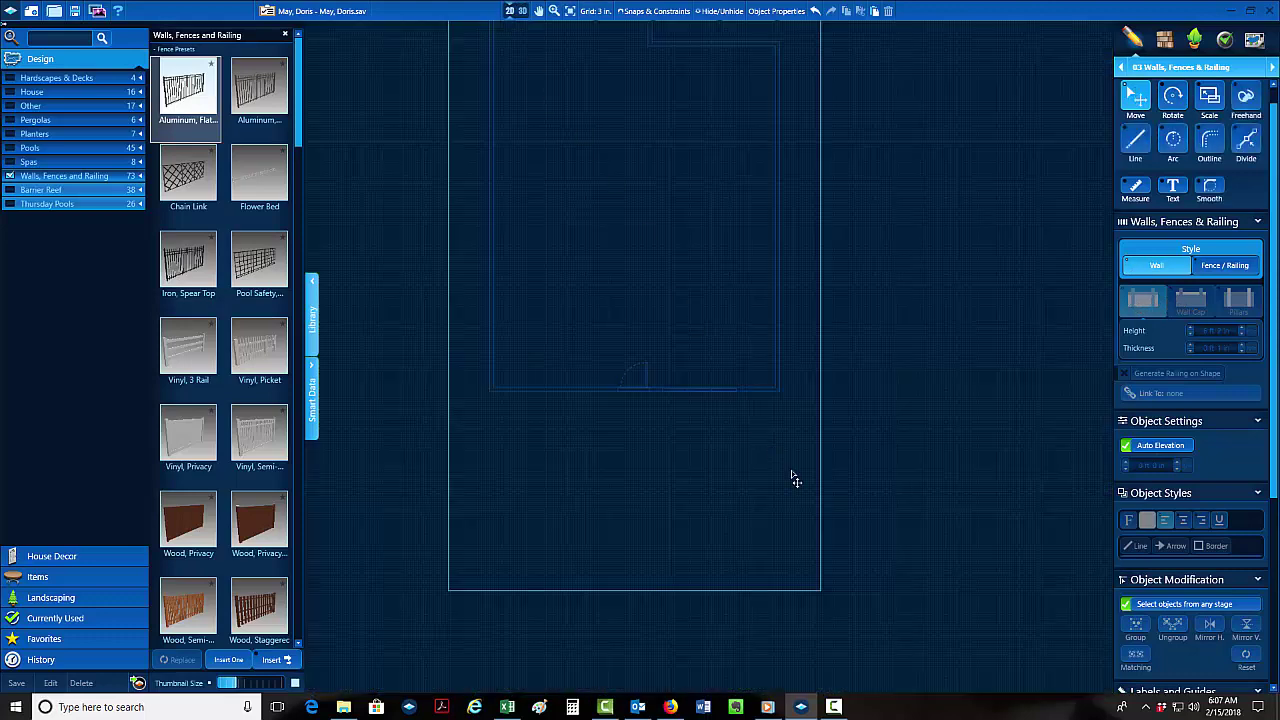
drag(792, 472, 900, 528)
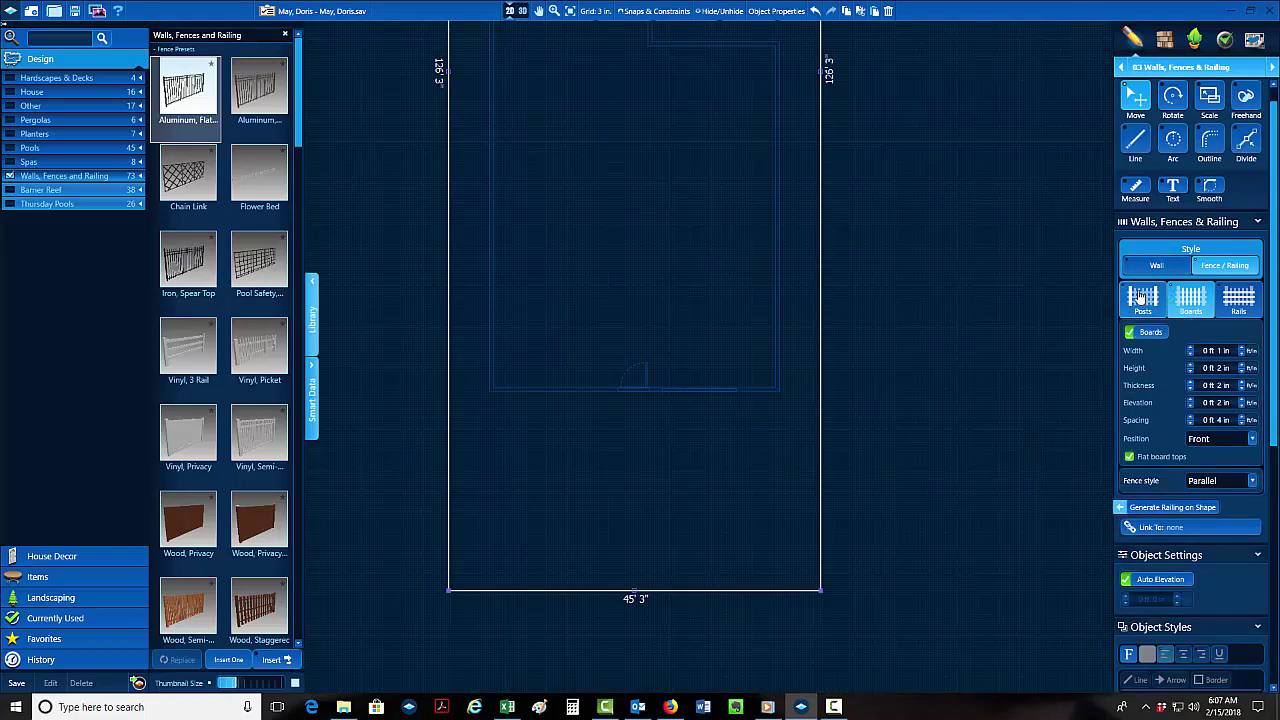
click(1228, 300)
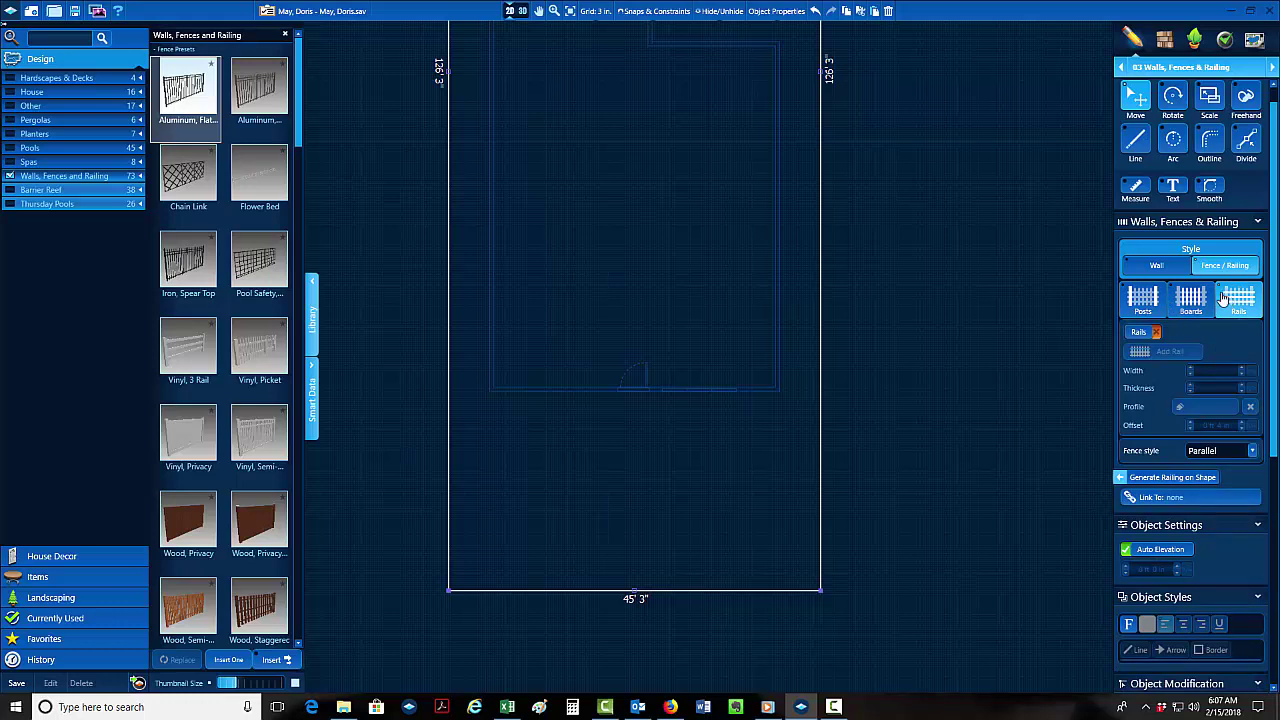
click(1182, 305)
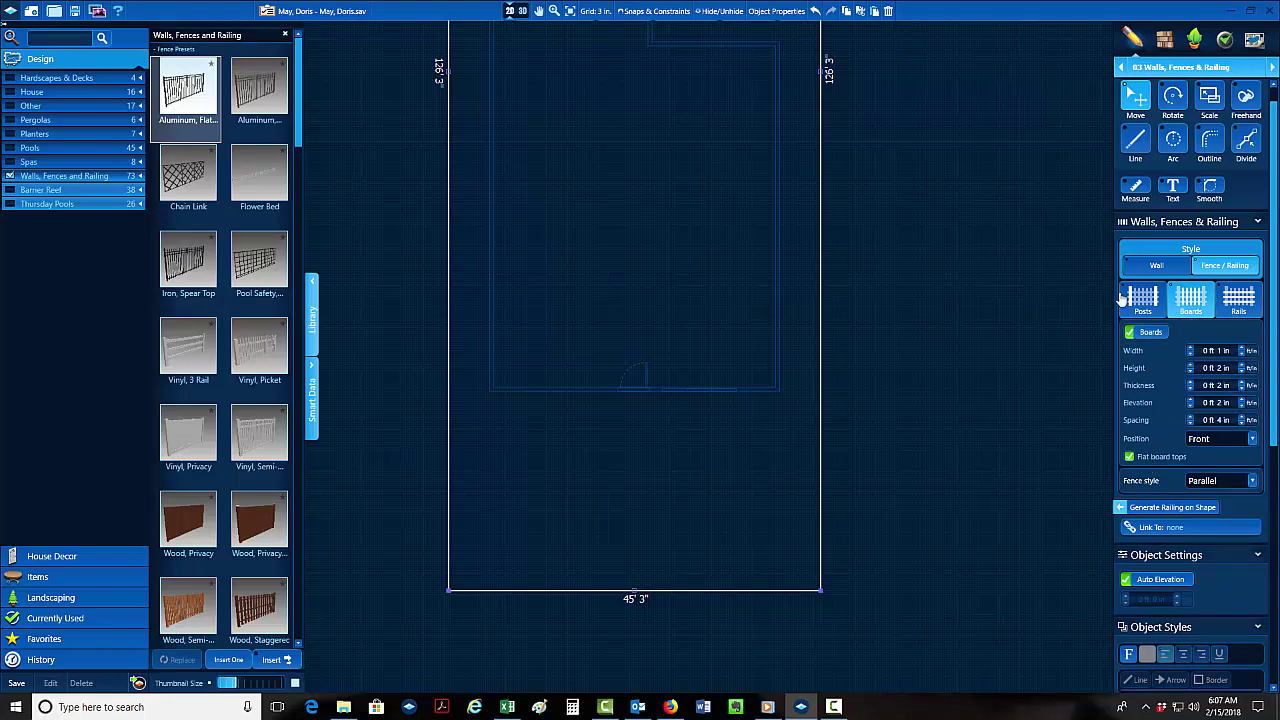
click(521, 11)
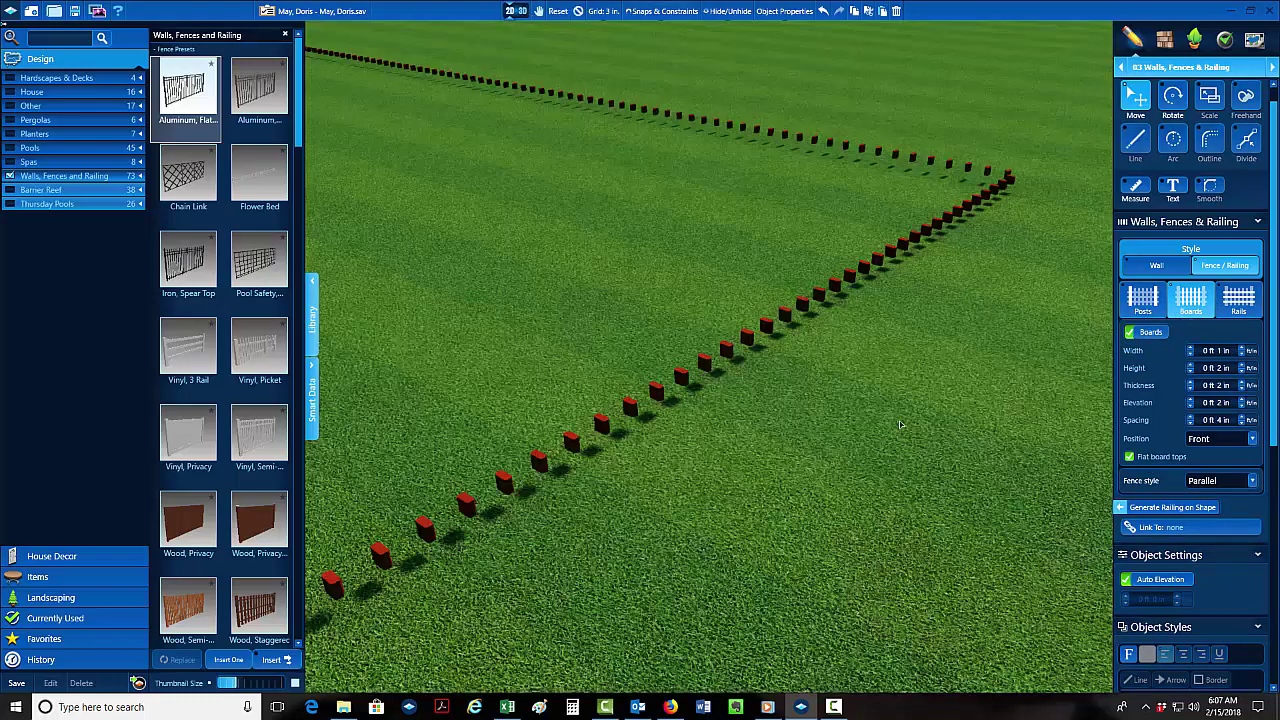
Preview the perimeter fence without flat board tops, restore them, and turn on the fence's rails.
click(1130, 458)
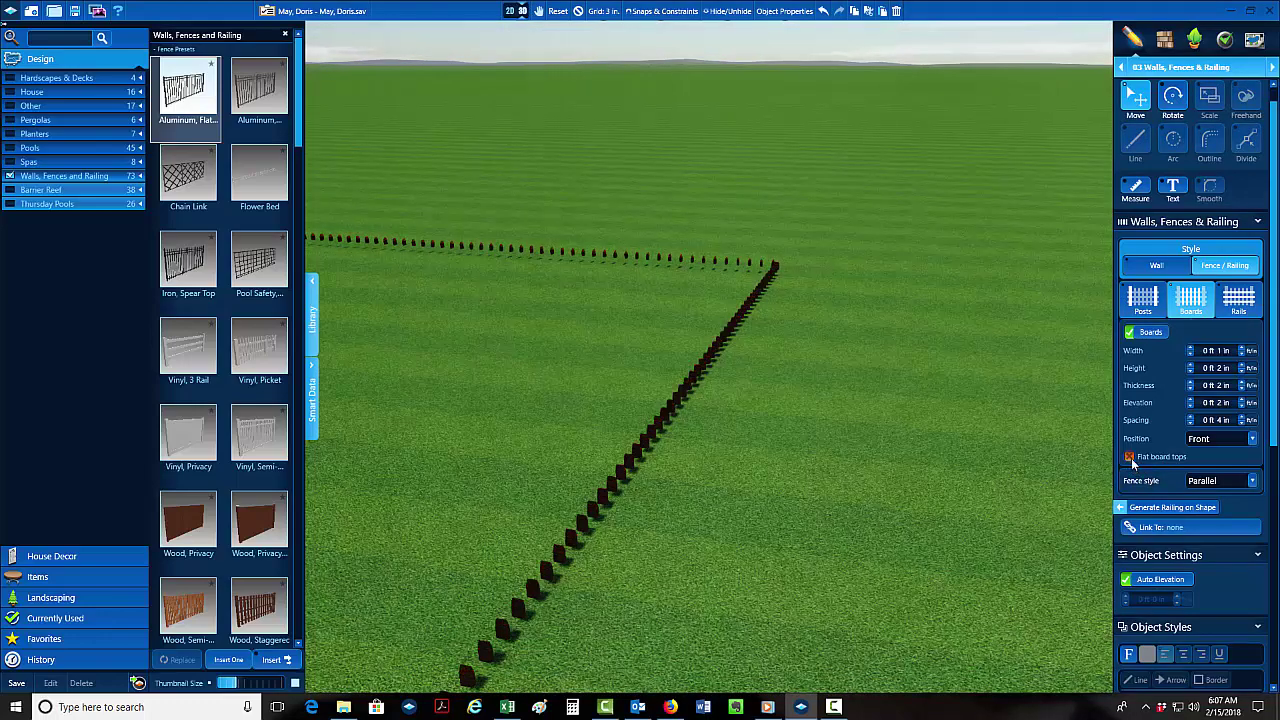
click(1130, 458)
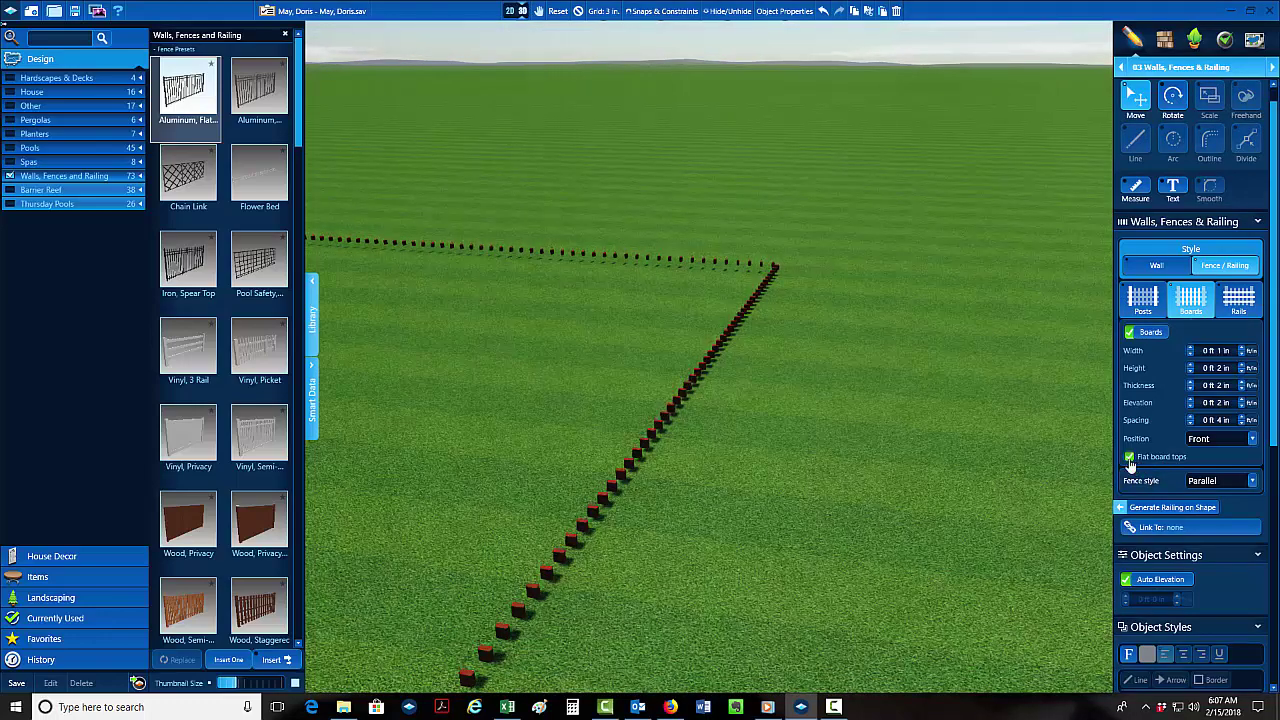
click(1140, 305)
click(1230, 305)
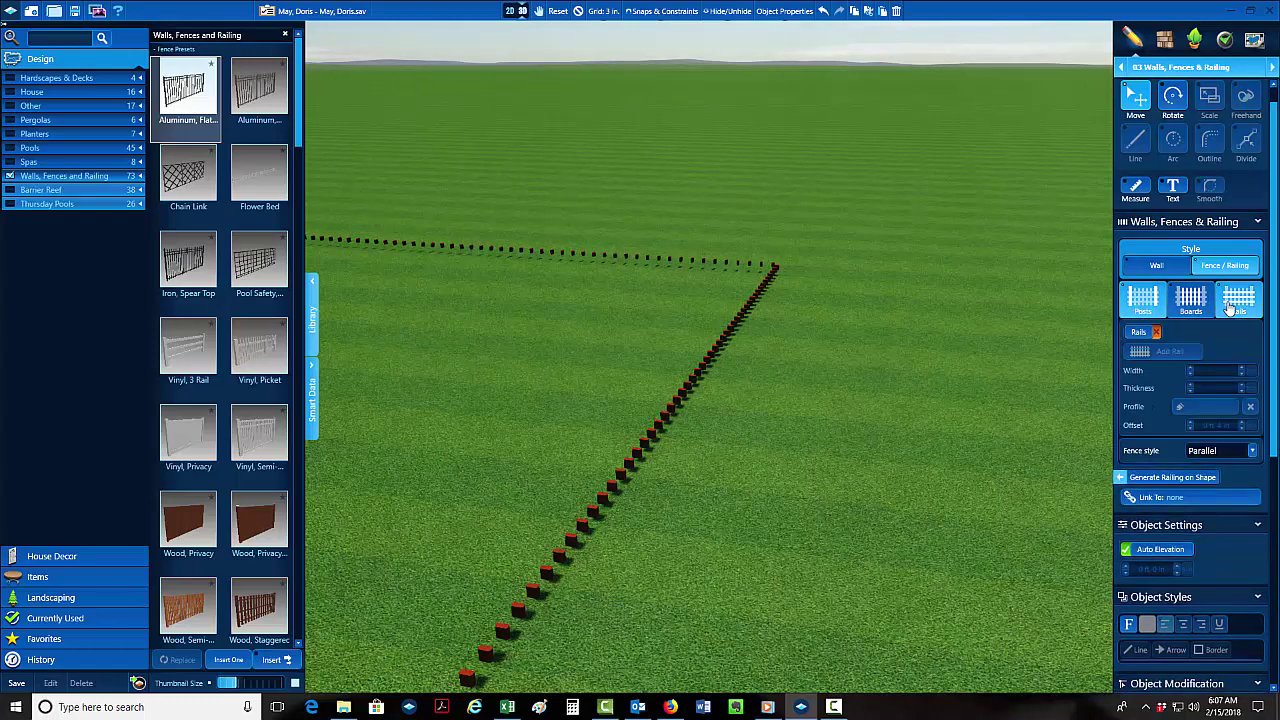
click(1152, 332)
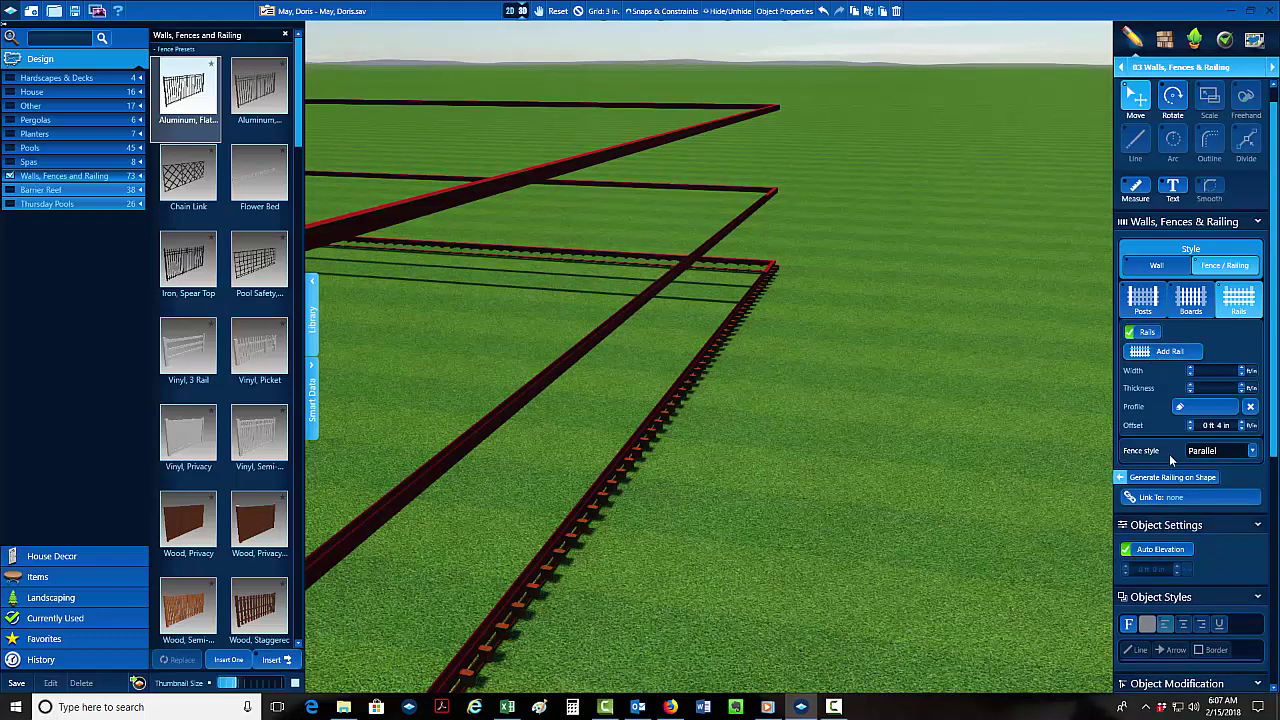
Change the perimeter fence's style to Wall and set the wall height to 2 in.
click(1160, 266)
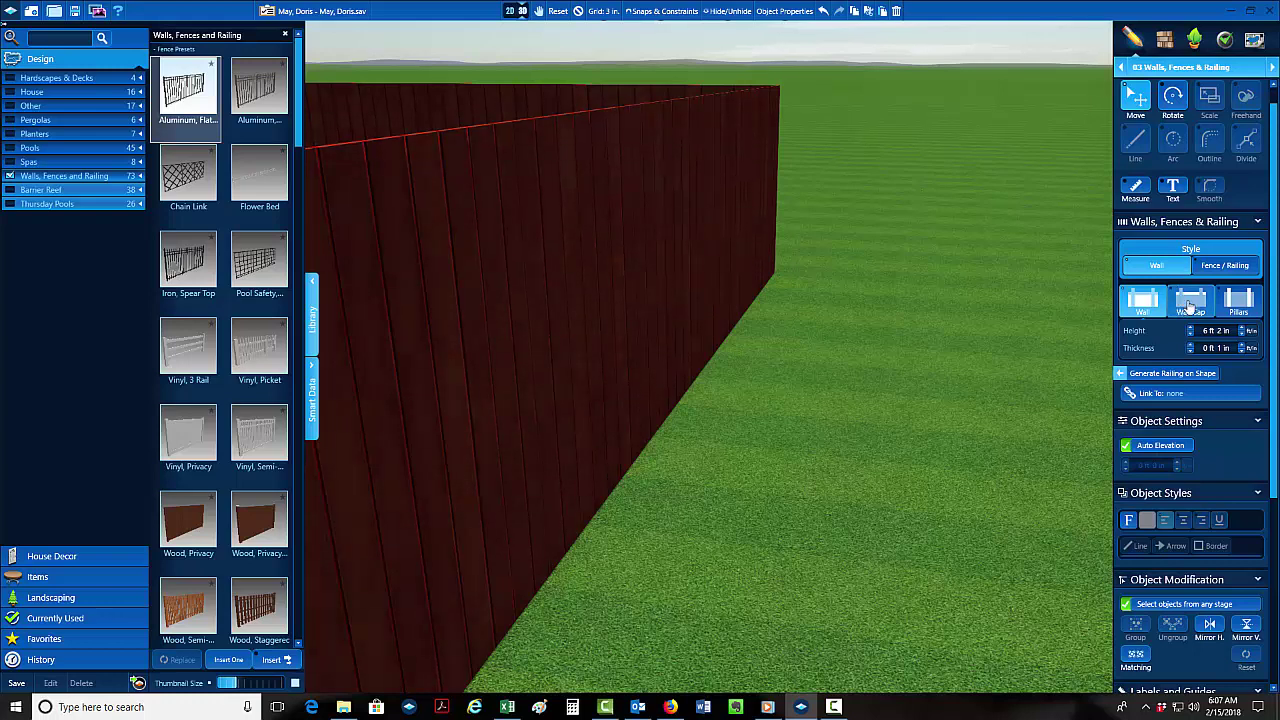
scroll(1213, 331, down, 6)
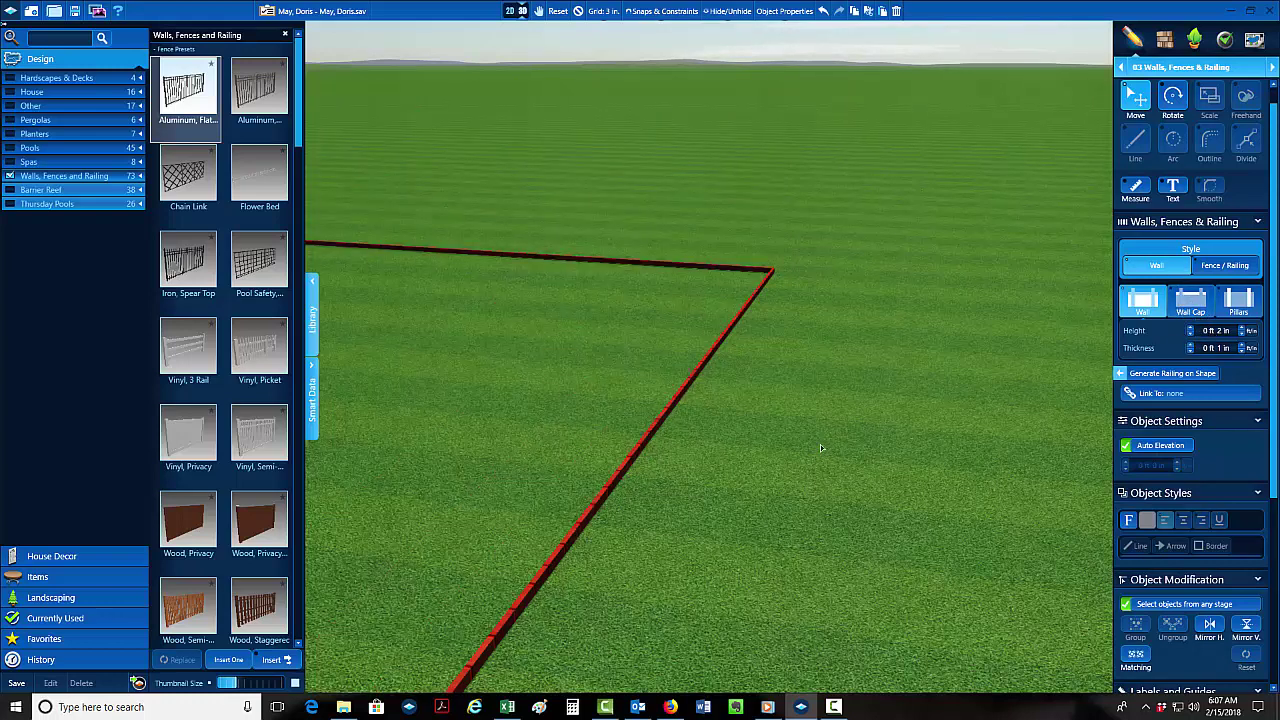
right_drag(821, 448, 842, 402)
scroll(841, 550, down, 3)
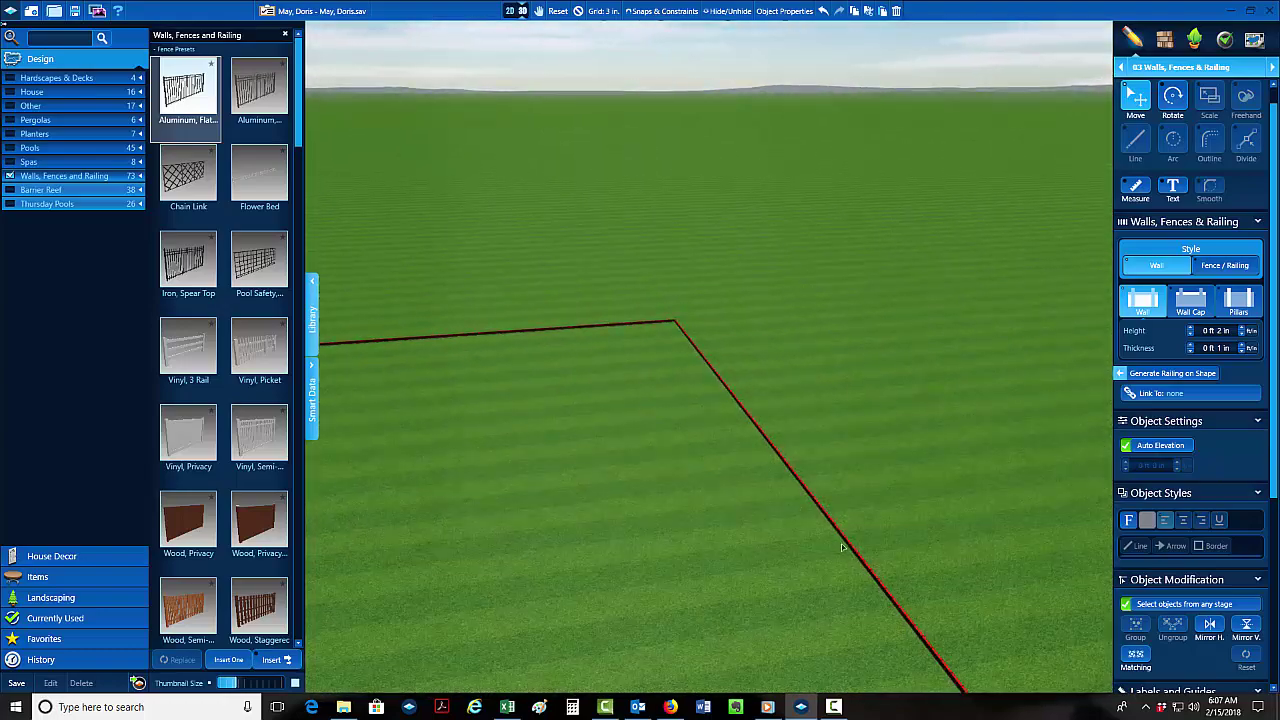
right_drag(846, 533, 840, 479)
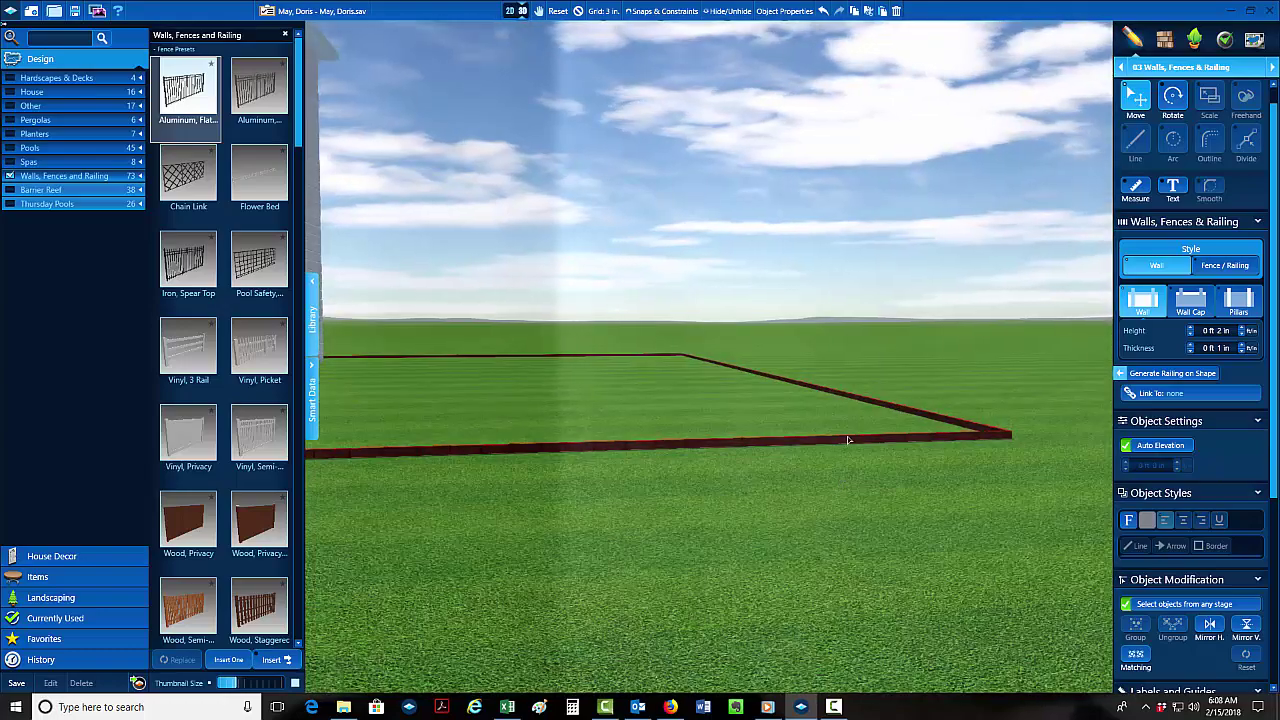
Apply the currently used "Lawn, Dark" material to the low perimeter wall and view it together with the house.
click(847, 436)
click(1164, 38)
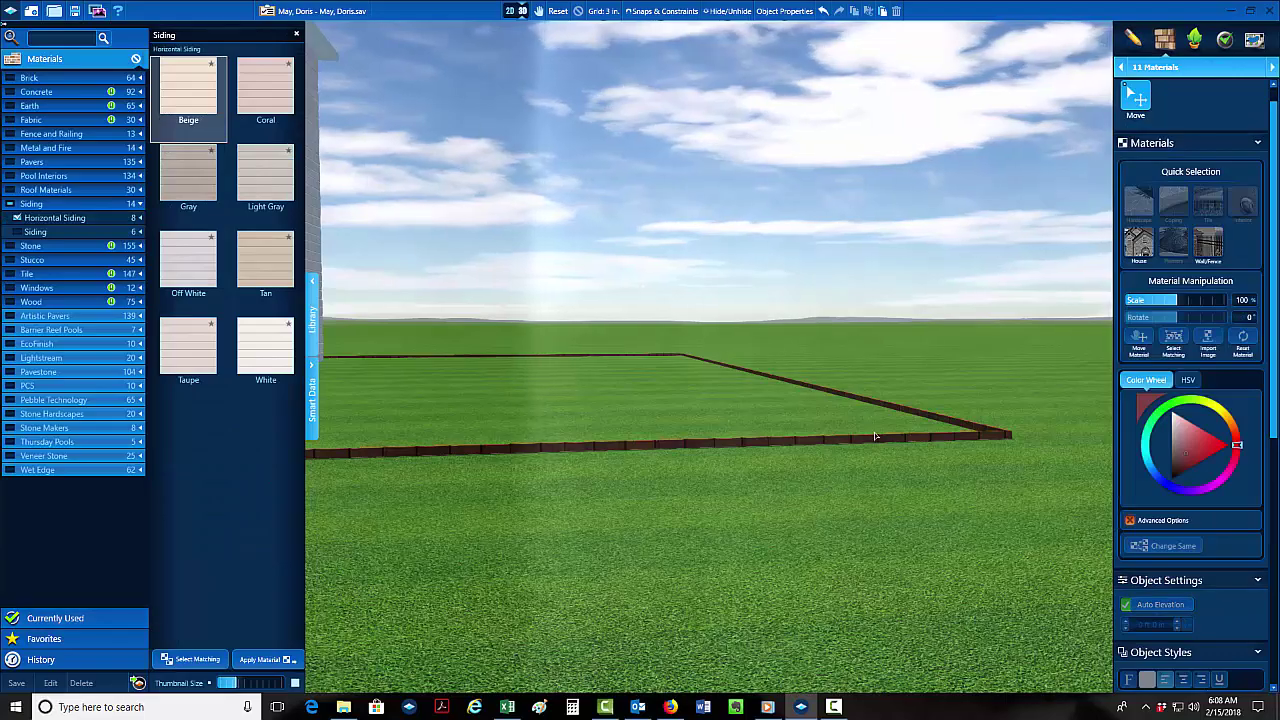
right_drag(876, 438, 803, 388)
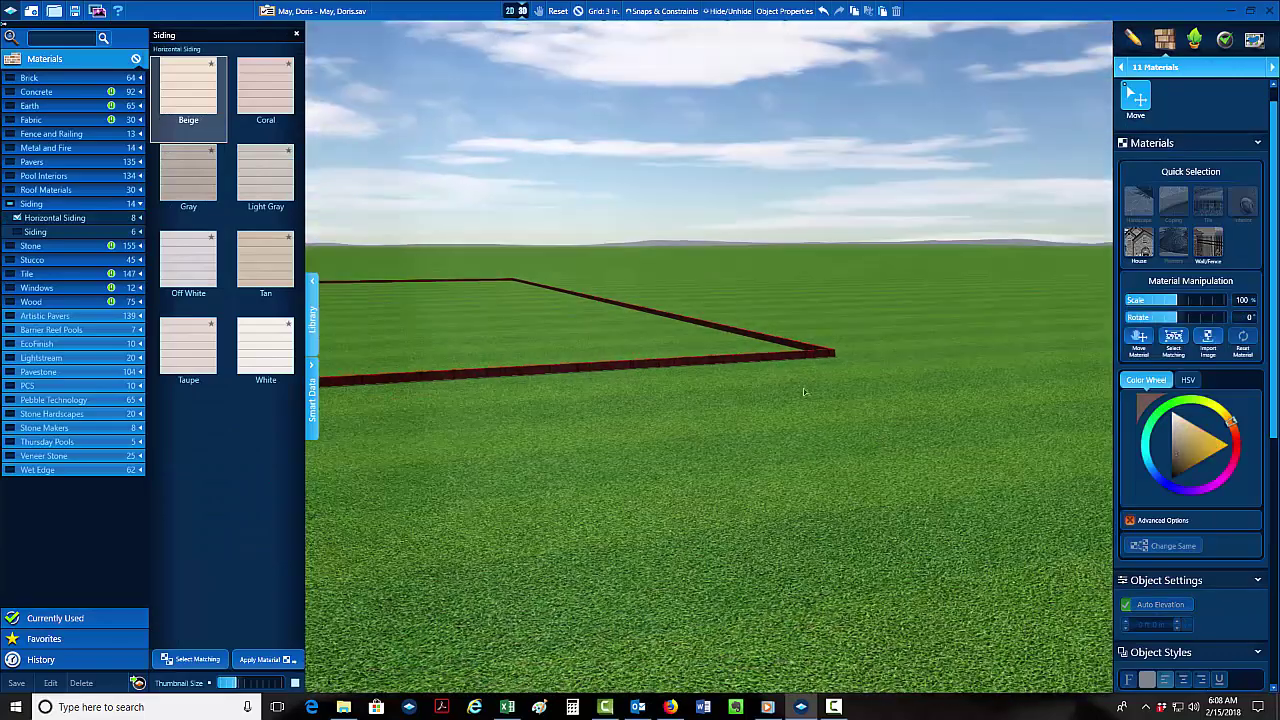
click(95, 620)
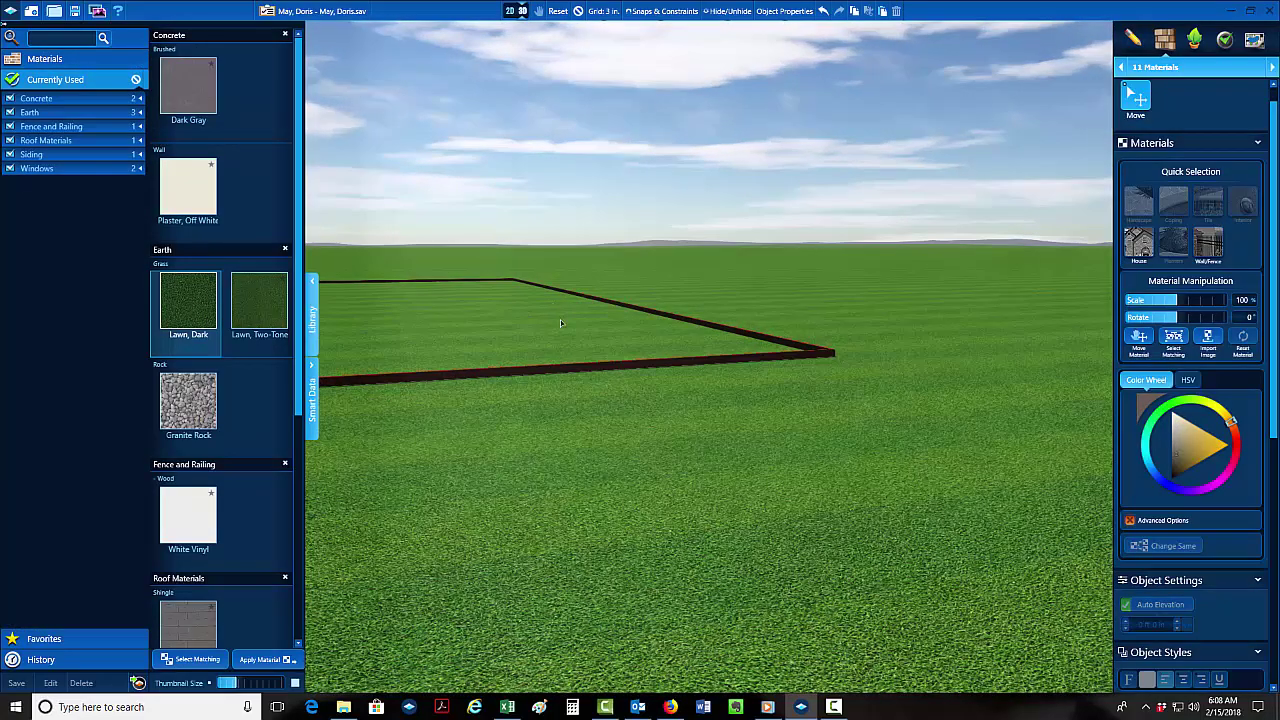
right_drag(560, 319, 880, 370)
right_drag(824, 243, 766, 344)
right_drag(636, 357, 937, 461)
right_drag(853, 378, 910, 384)
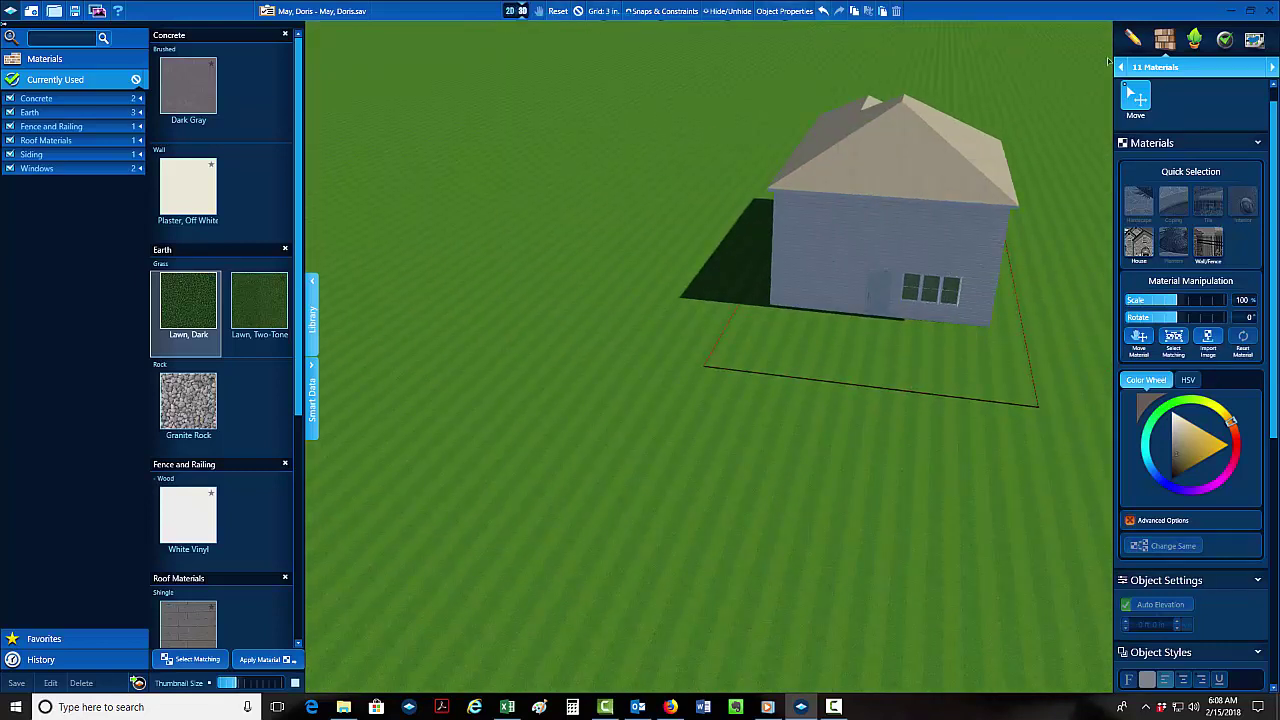
In the 2D Walls, Fences & Railing stage, draw a 5' line from the house's rear-left corner to the perimeter line.
click(1153, 70)
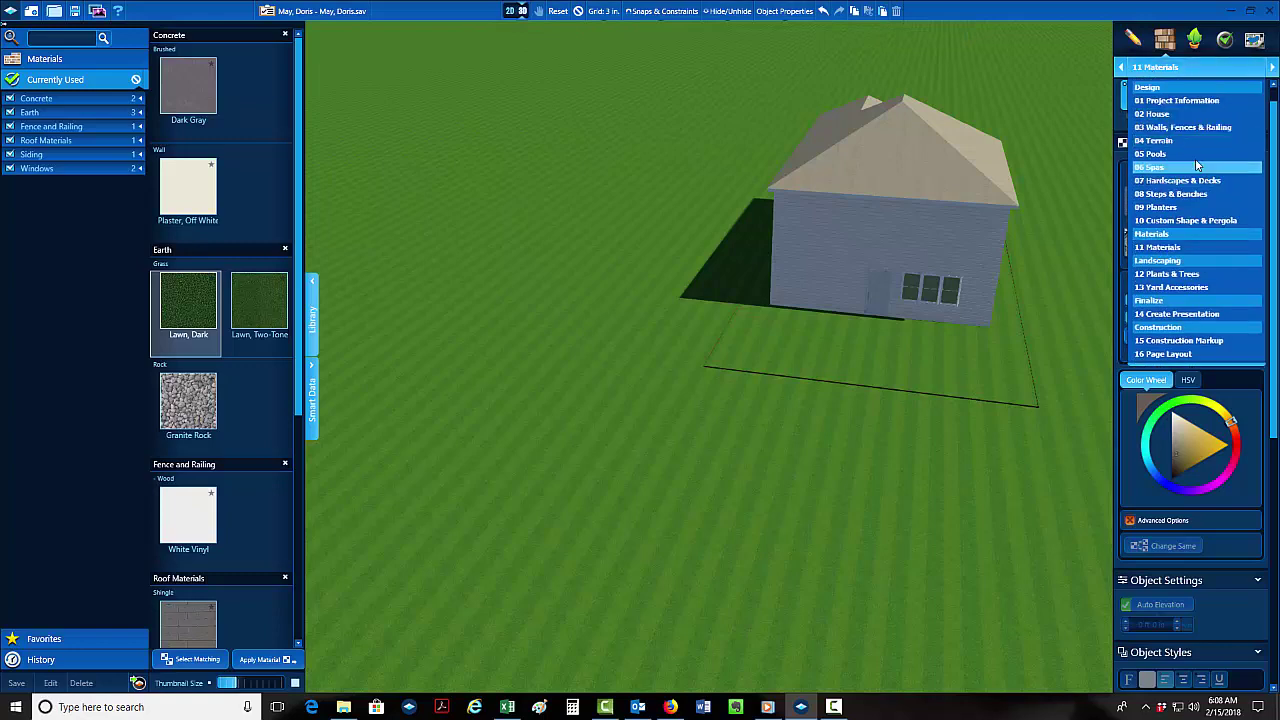
click(1190, 127)
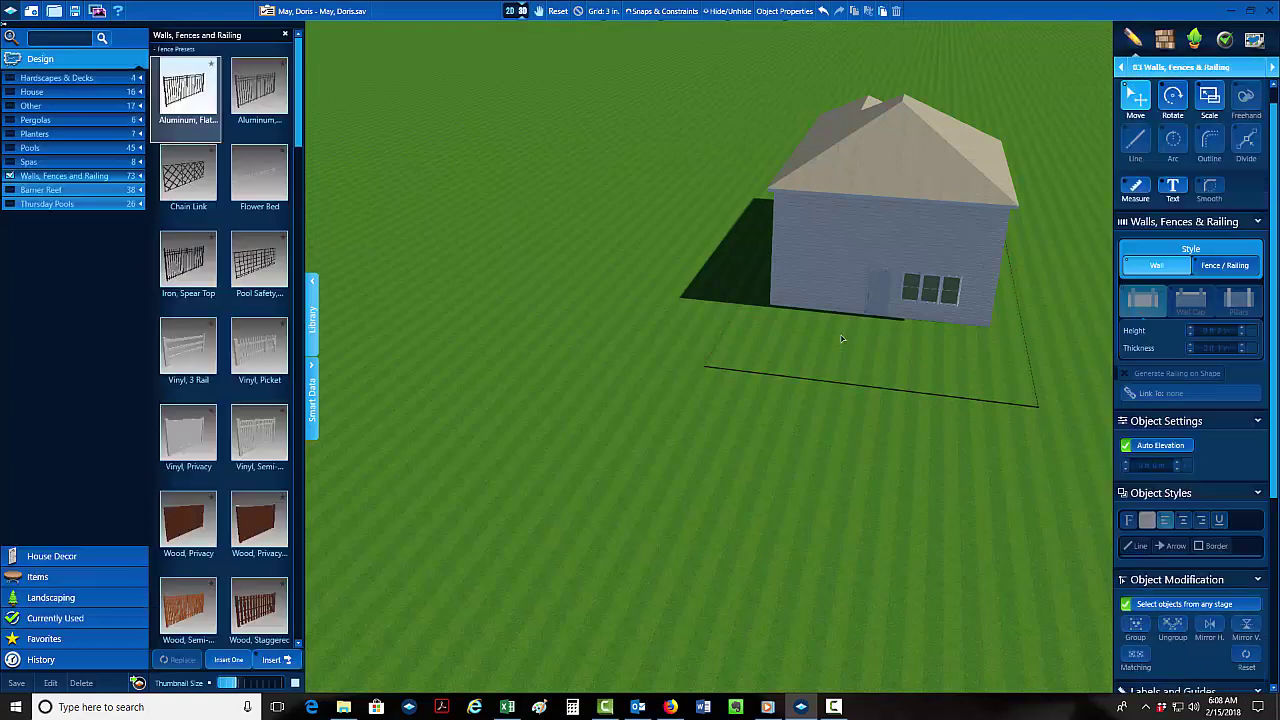
click(509, 11)
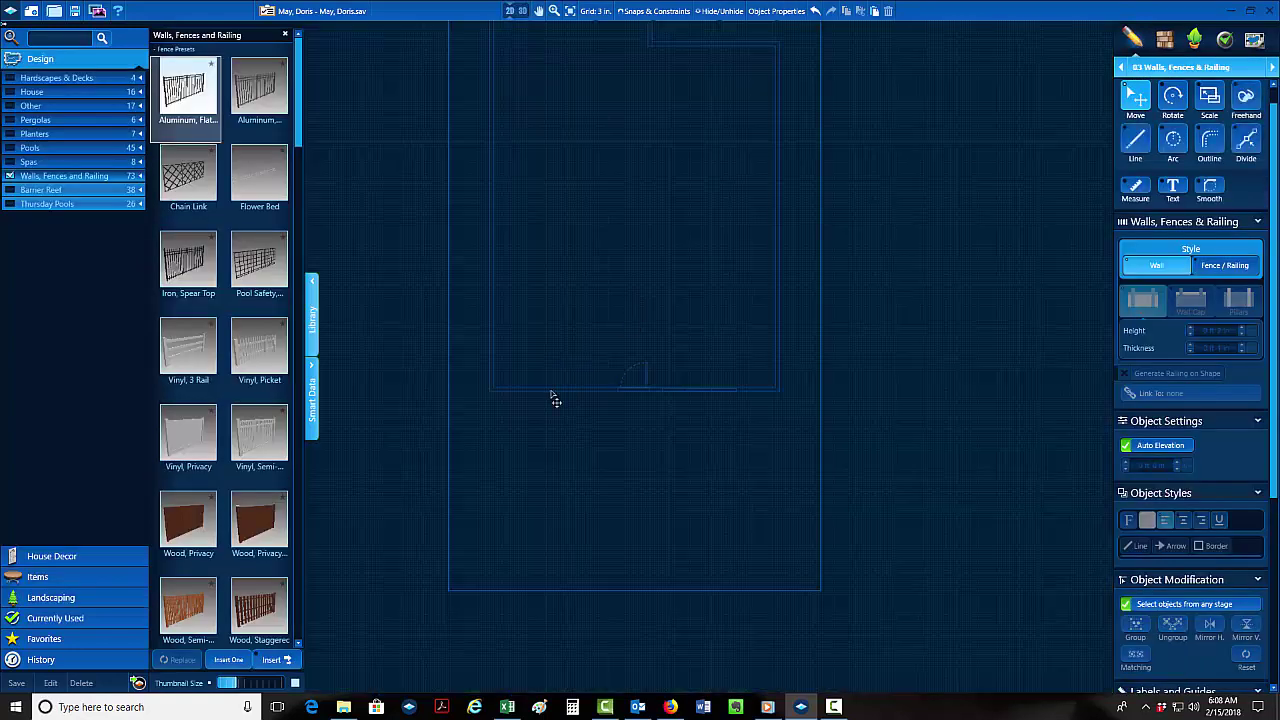
scroll(511, 402, up, 3)
click(487, 380)
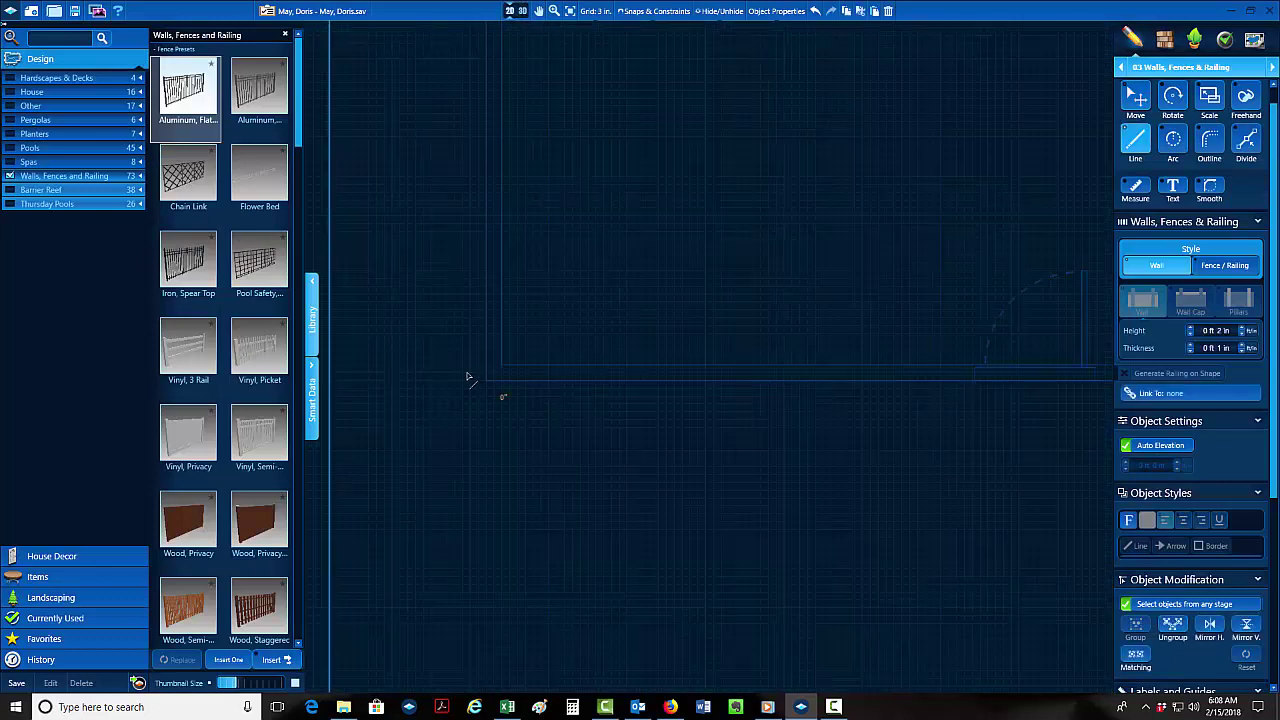
click(330, 380)
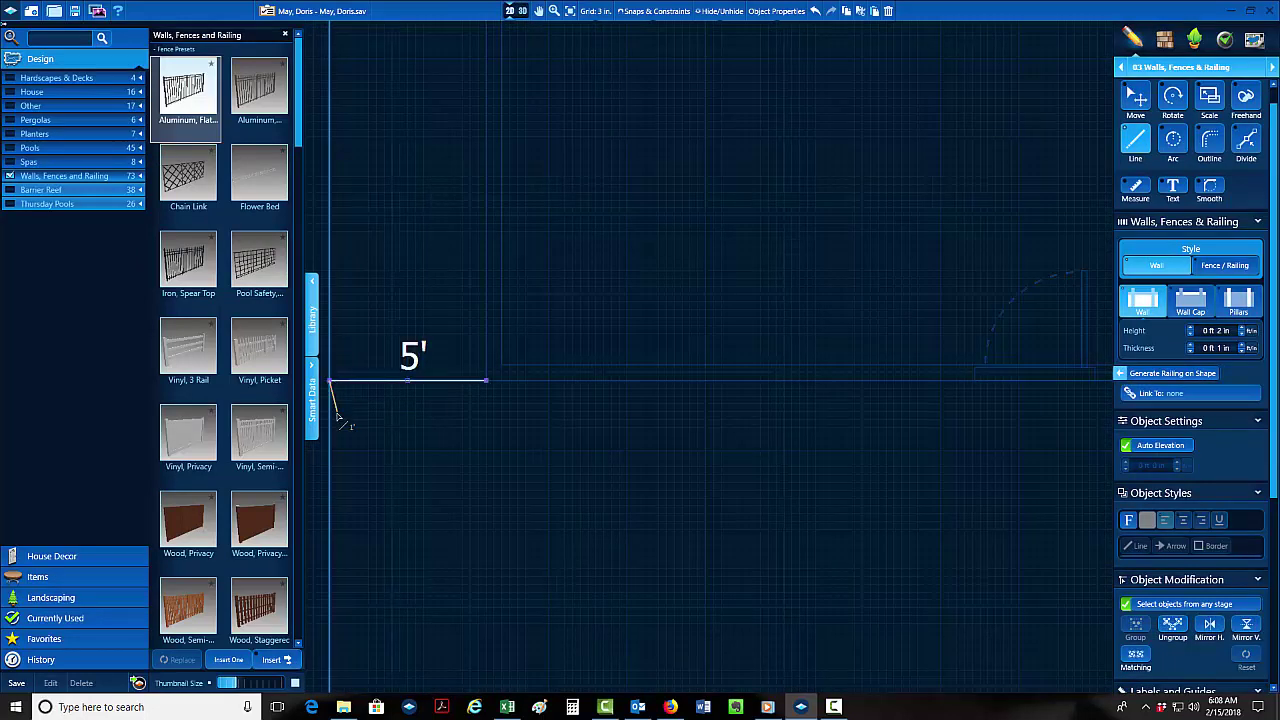
Continue the fence line by outlining the perimeter around the backyard, ending with a 5' segment to the house's rear-right corner.
scroll(341, 426, down, 2)
key(o)
scroll(382, 465, down, 3)
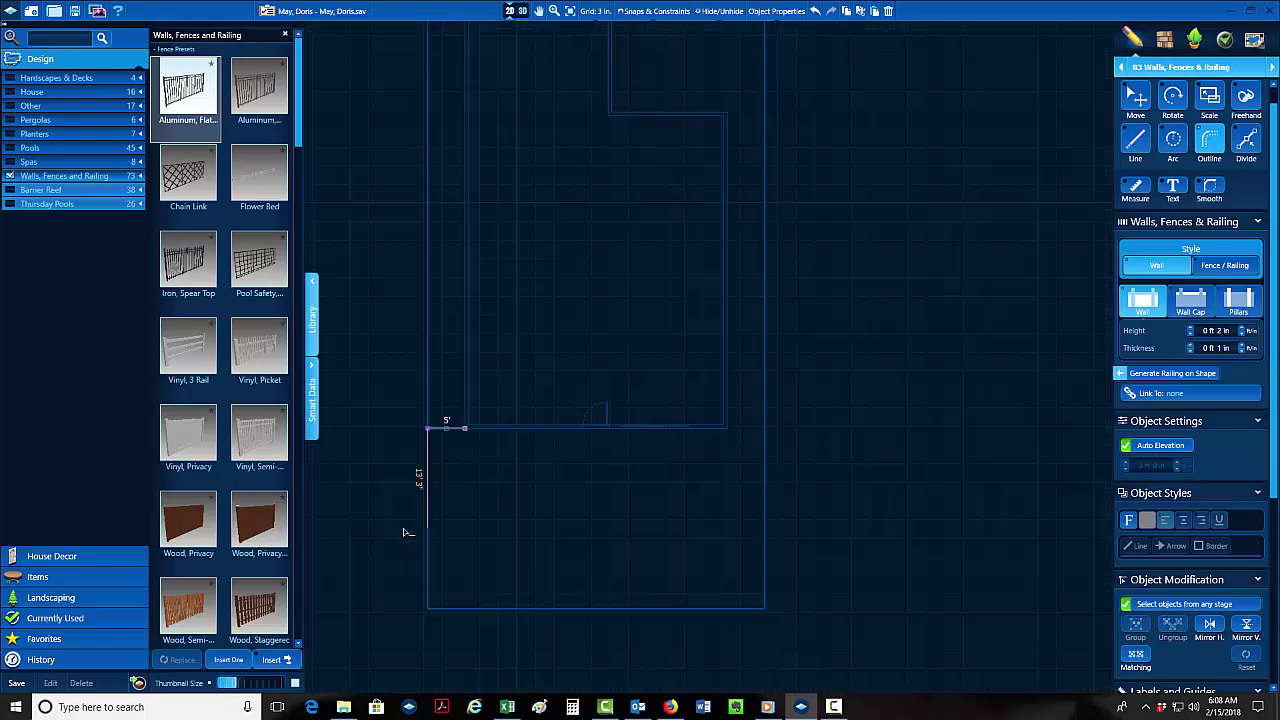
middle_drag(405, 528, 402, 408)
scroll(806, 335, up, 4)
scroll(563, 288, up, 2)
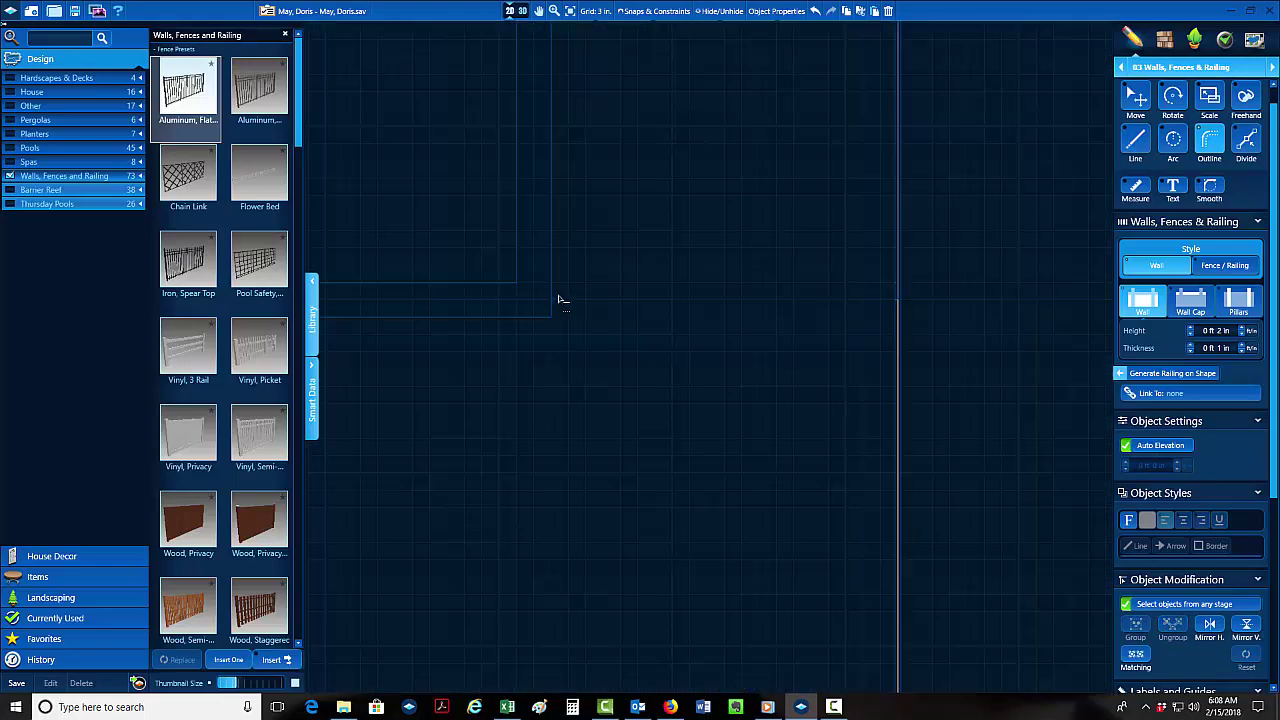
key(l)
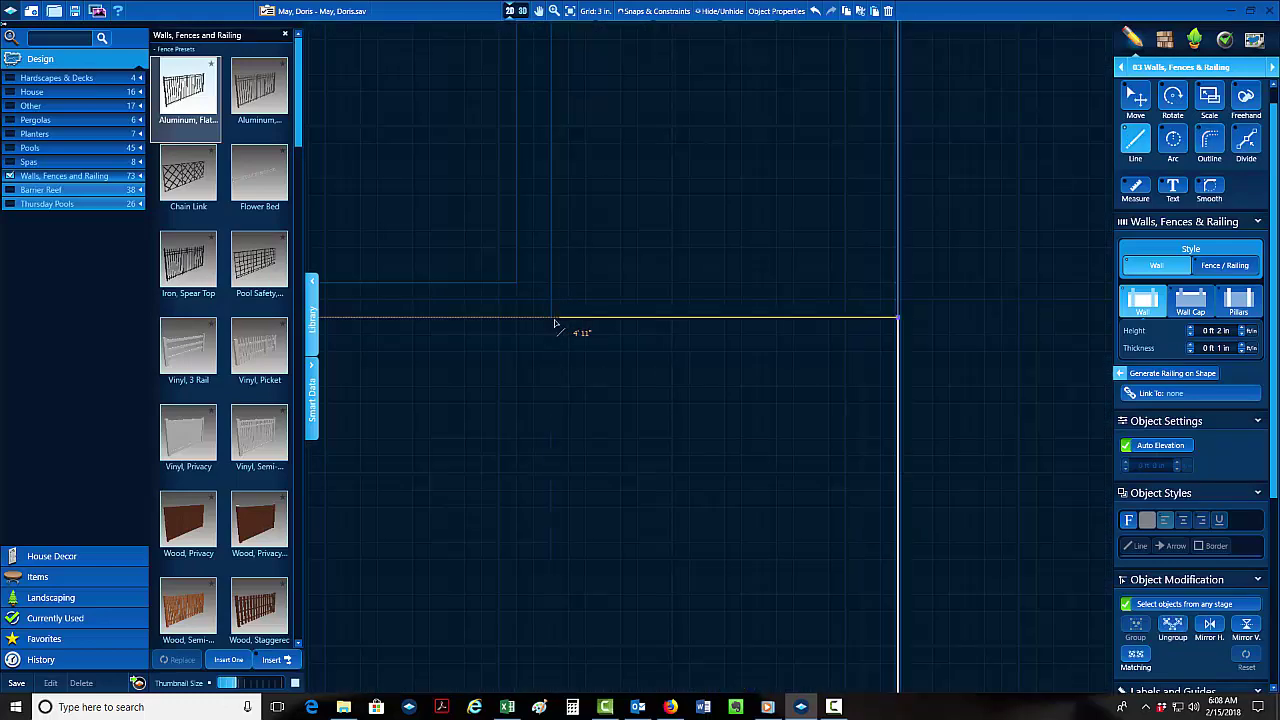
click(553, 318)
scroll(591, 331, down, 3)
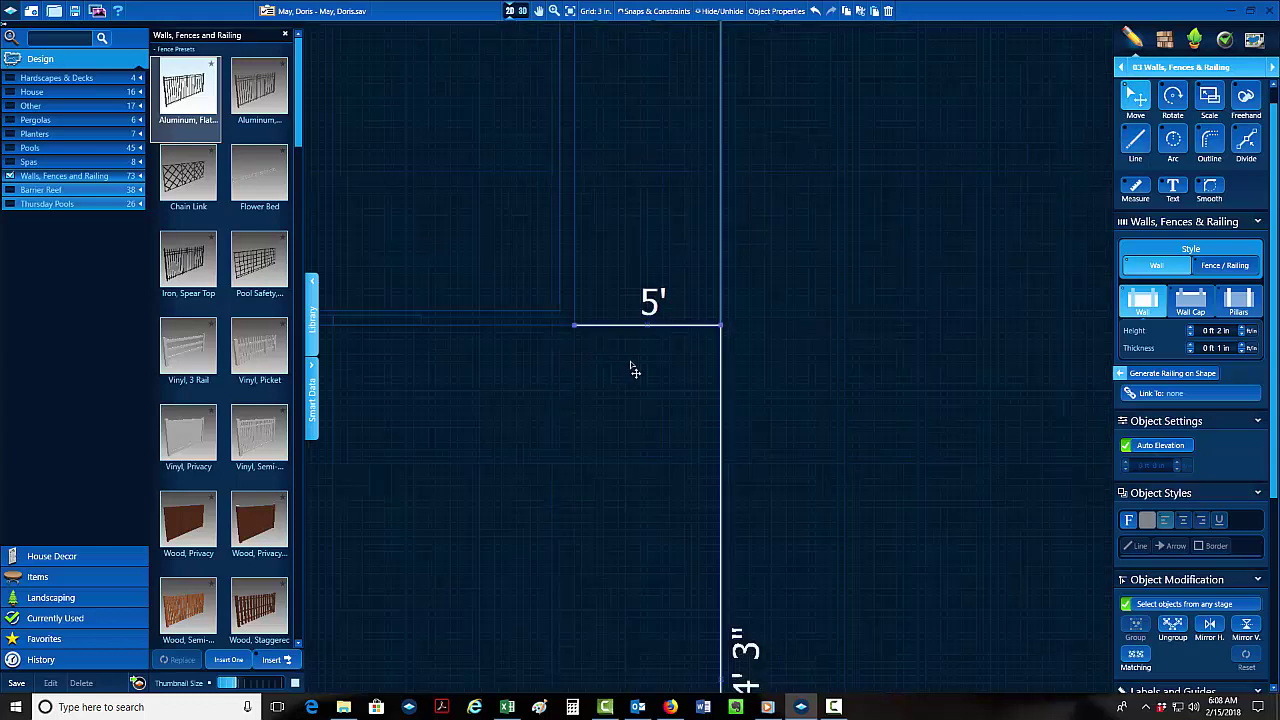
Make the backyard line a Fence / Railing with boards 4 in wide, 6 ft high, 1 in thick, 1 in elevation and 0 spacing, shown in 3D.
click(1230, 268)
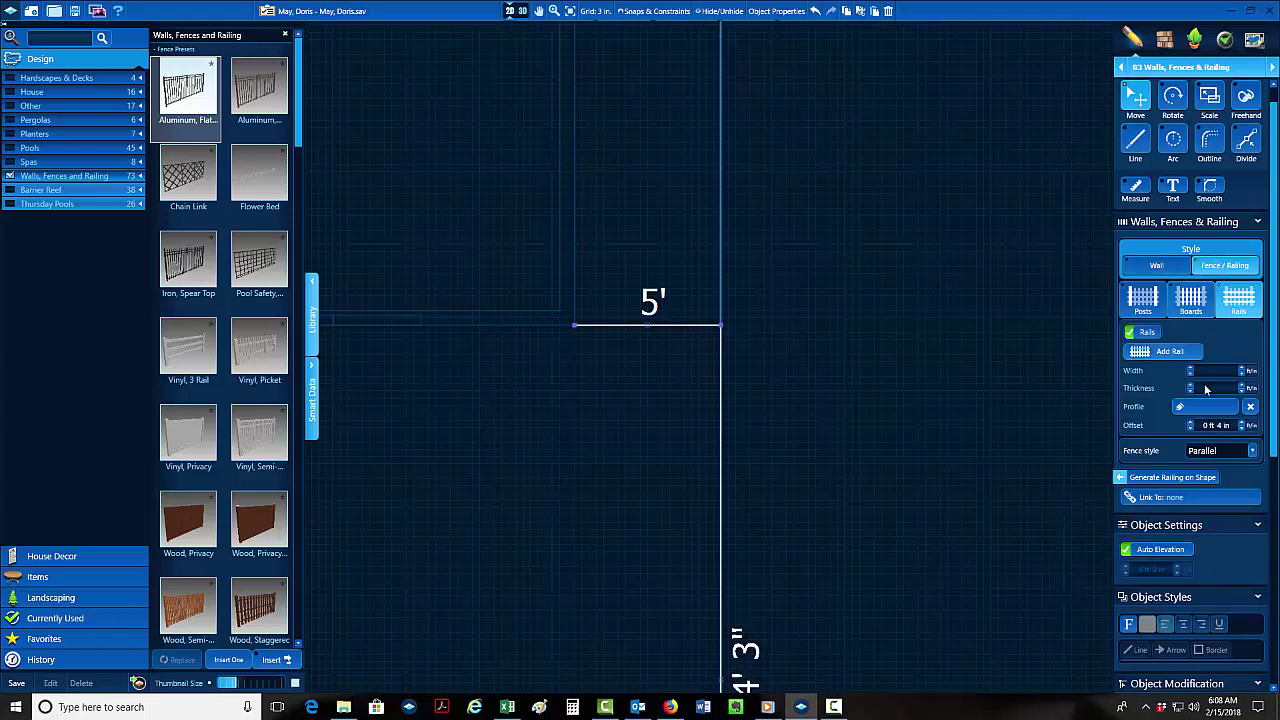
click(1180, 308)
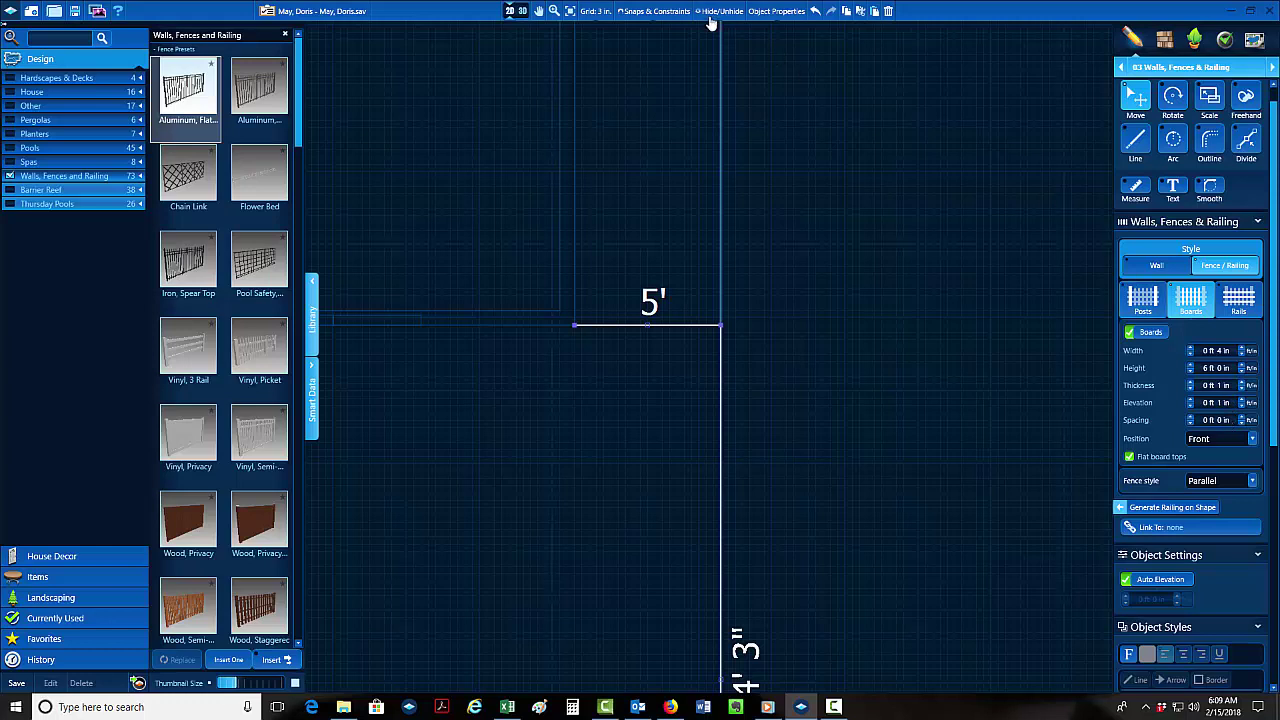
click(522, 11)
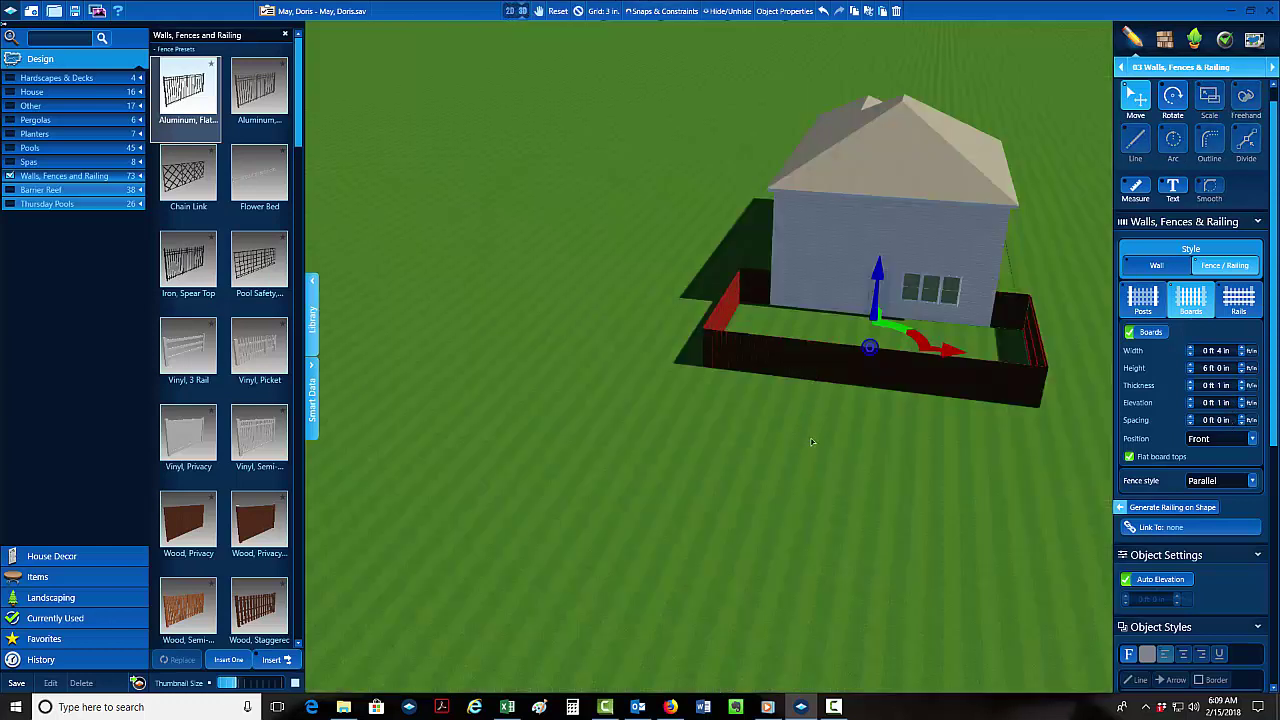
Inspect the backyard fence's corners in 3D and return its style from Wall pillars to Fence / Railing.
middle_drag(812, 443, 807, 347)
double_click(768, 337)
scroll(817, 194, up, 5)
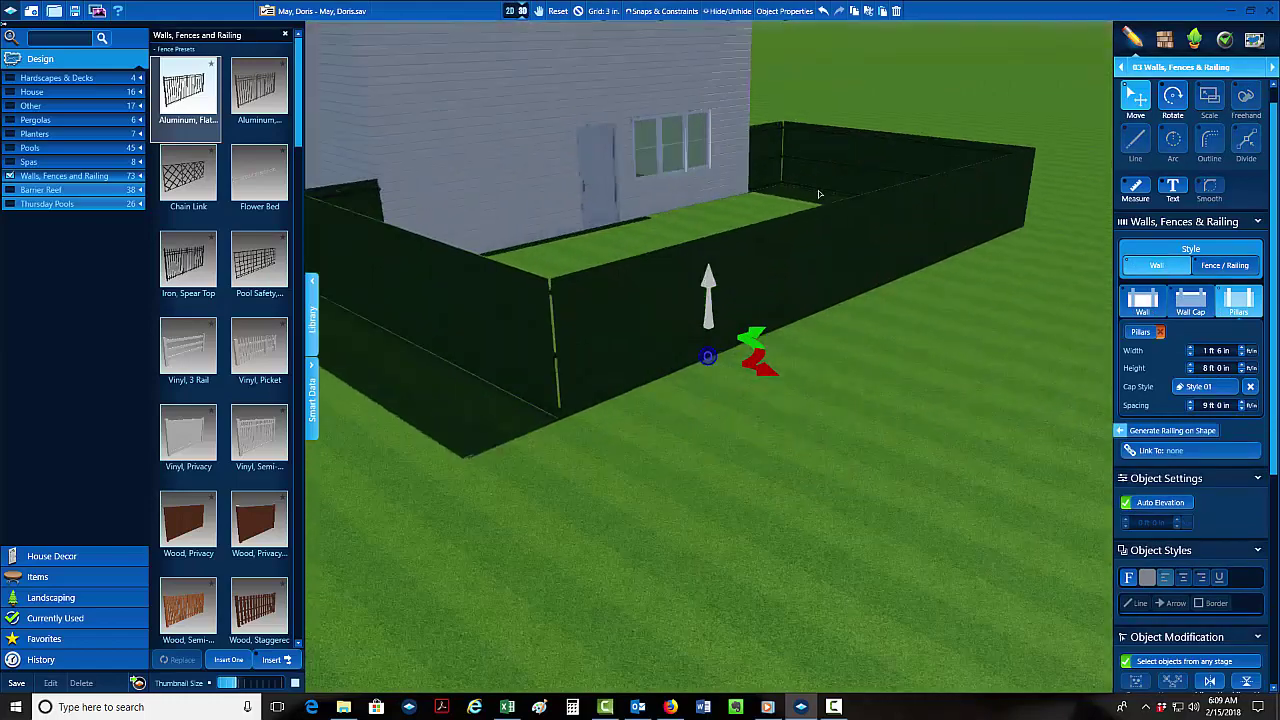
middle_drag(843, 226, 913, 243)
scroll(918, 246, down, 3)
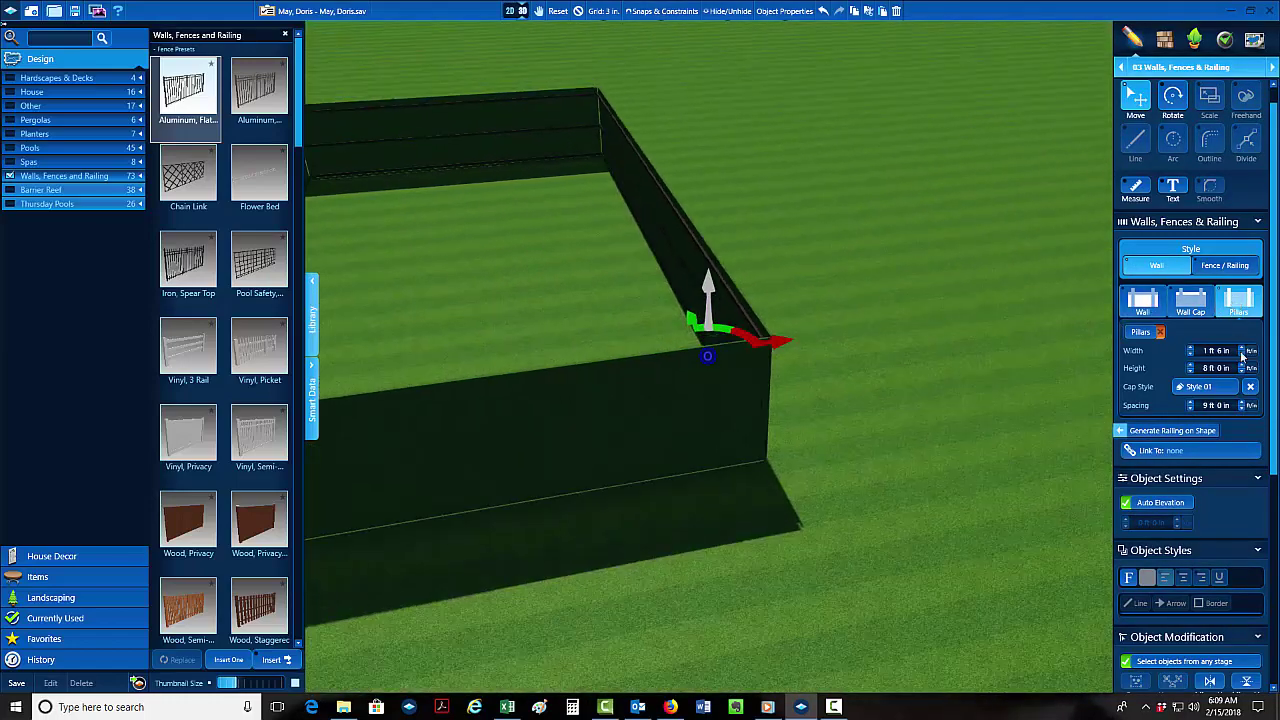
click(1215, 265)
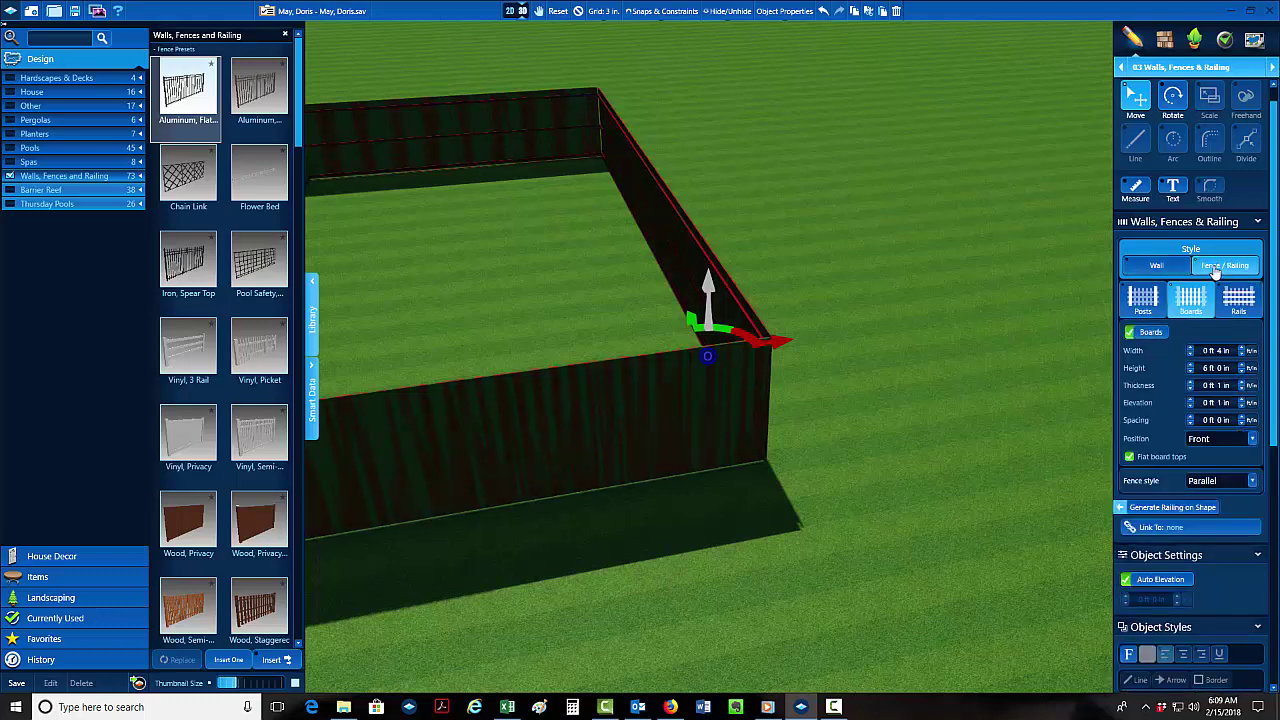
Examine the backyard fence's rail, post and board settings and view its sides in 3D.
click(1238, 297)
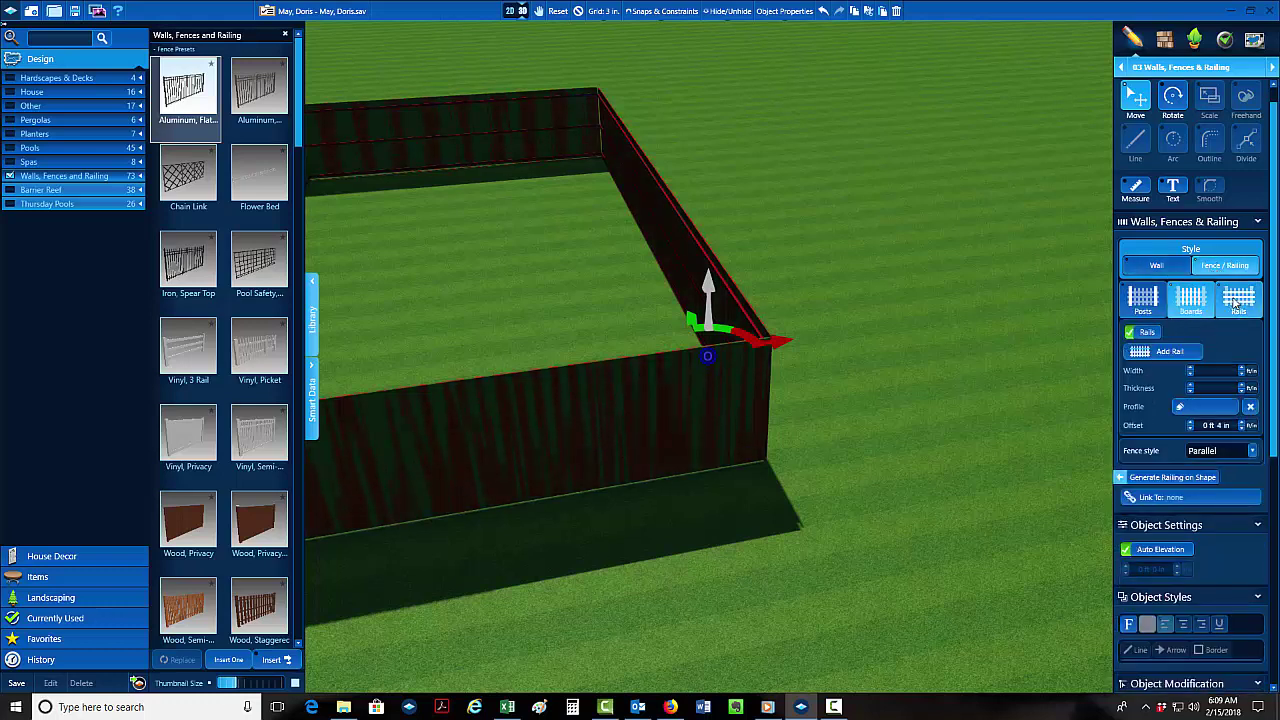
click(1140, 311)
click(1190, 297)
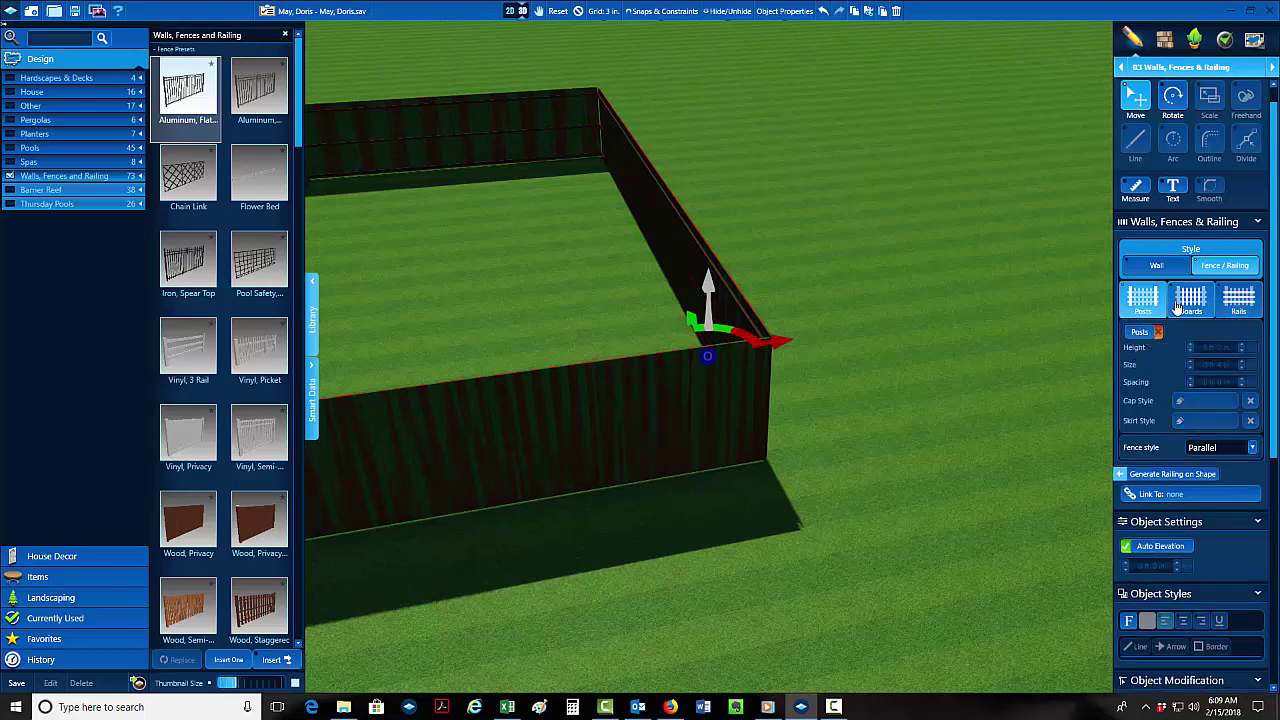
right_drag(1040, 327, 767, 304)
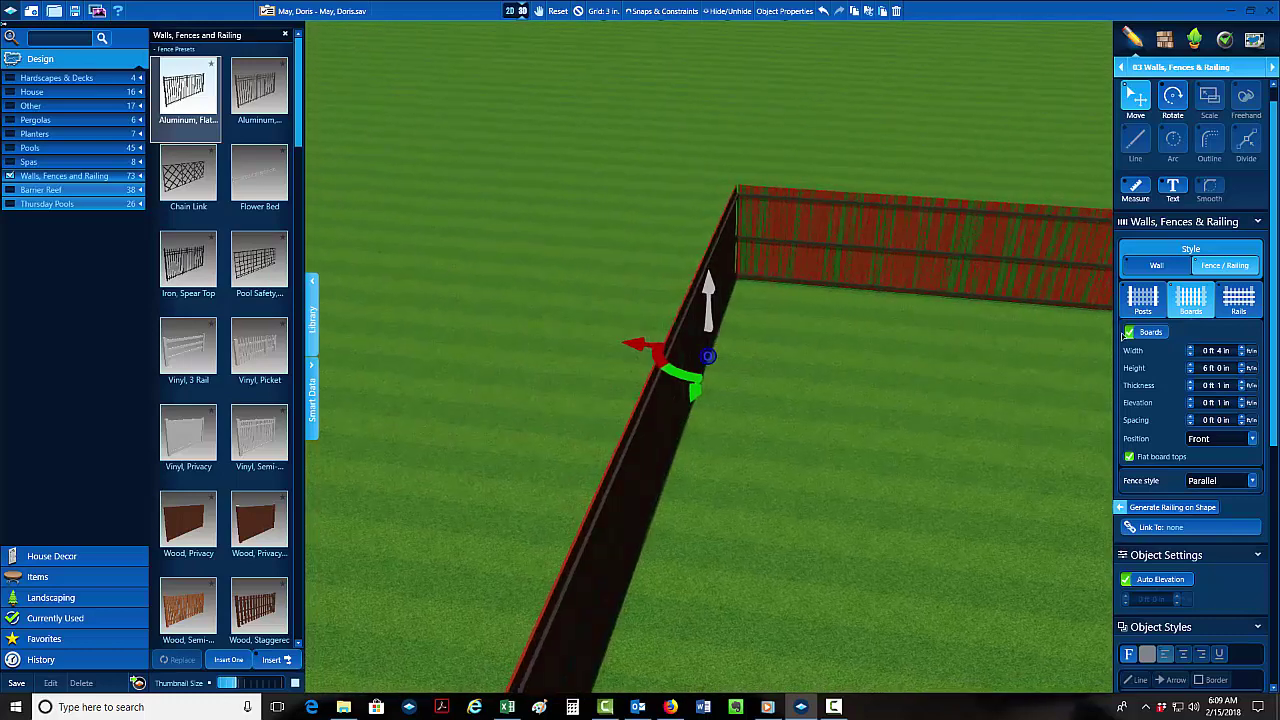
scroll(811, 267, up, 2)
click(1133, 97)
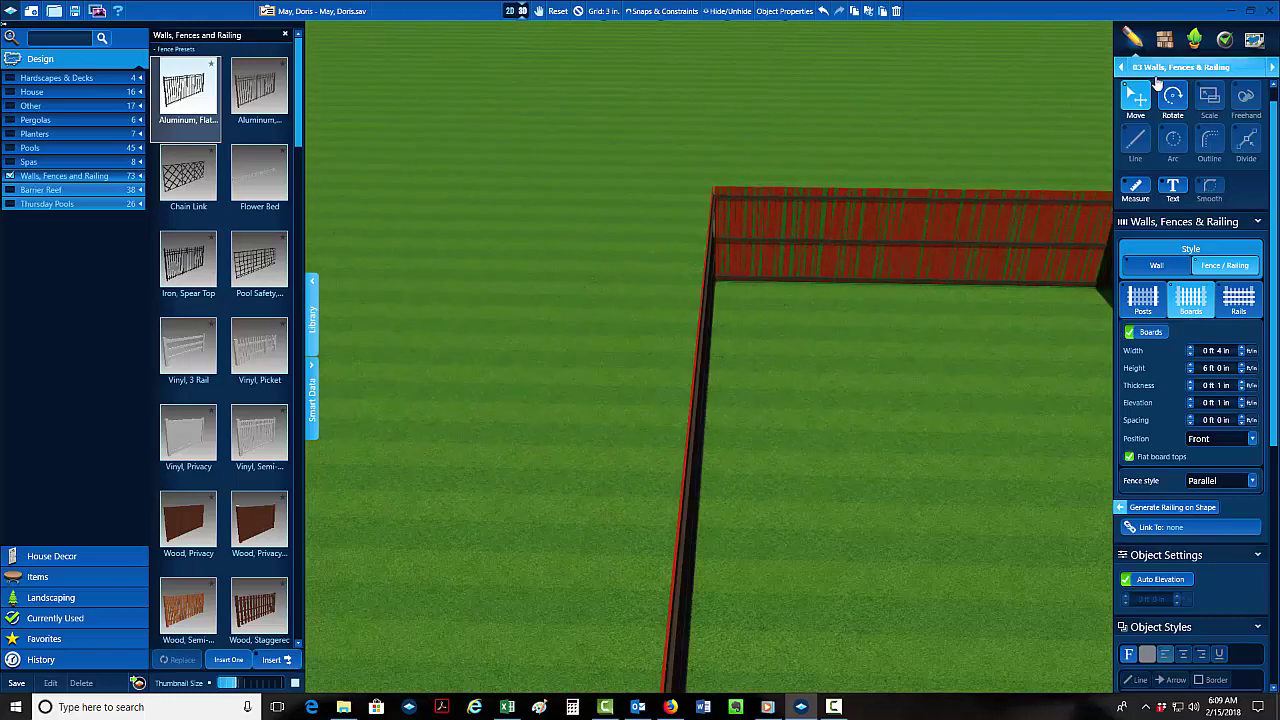
right_drag(900, 312, 867, 300)
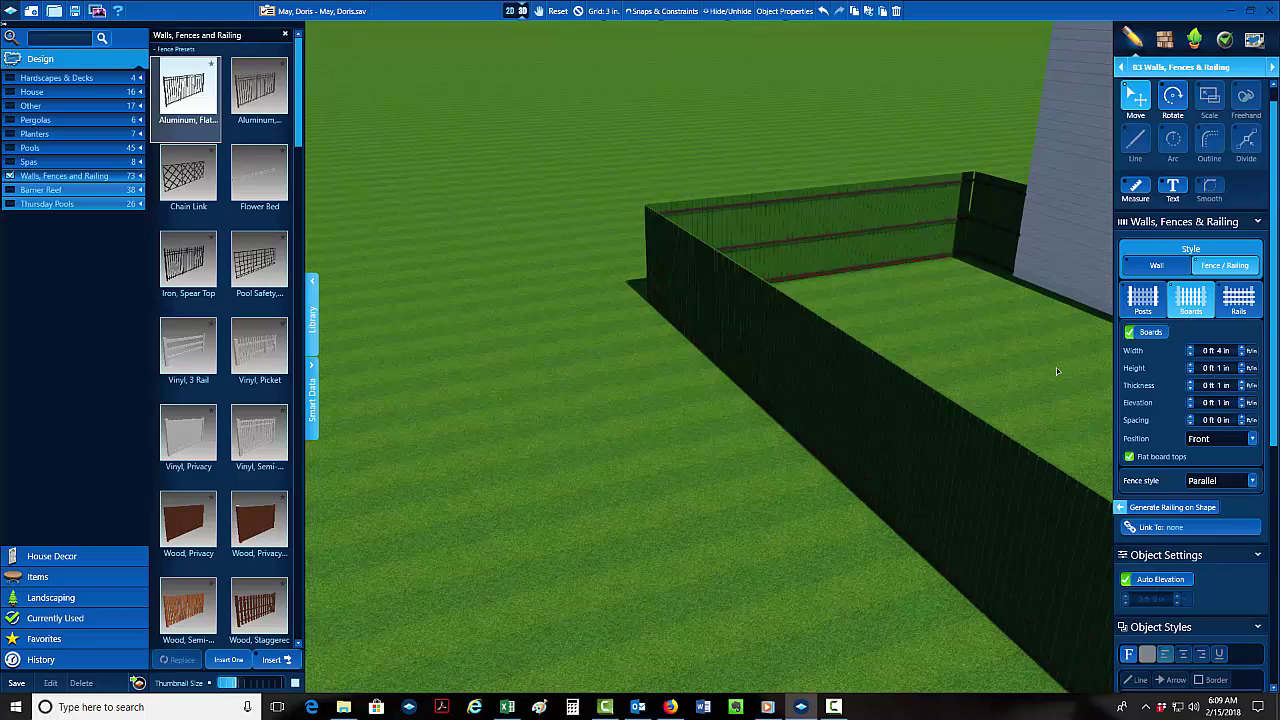
scroll(1040, 370, up, 3)
Turn off the rails on the backyard fence and view the boards-only fence around the yard.
double_click(983, 271)
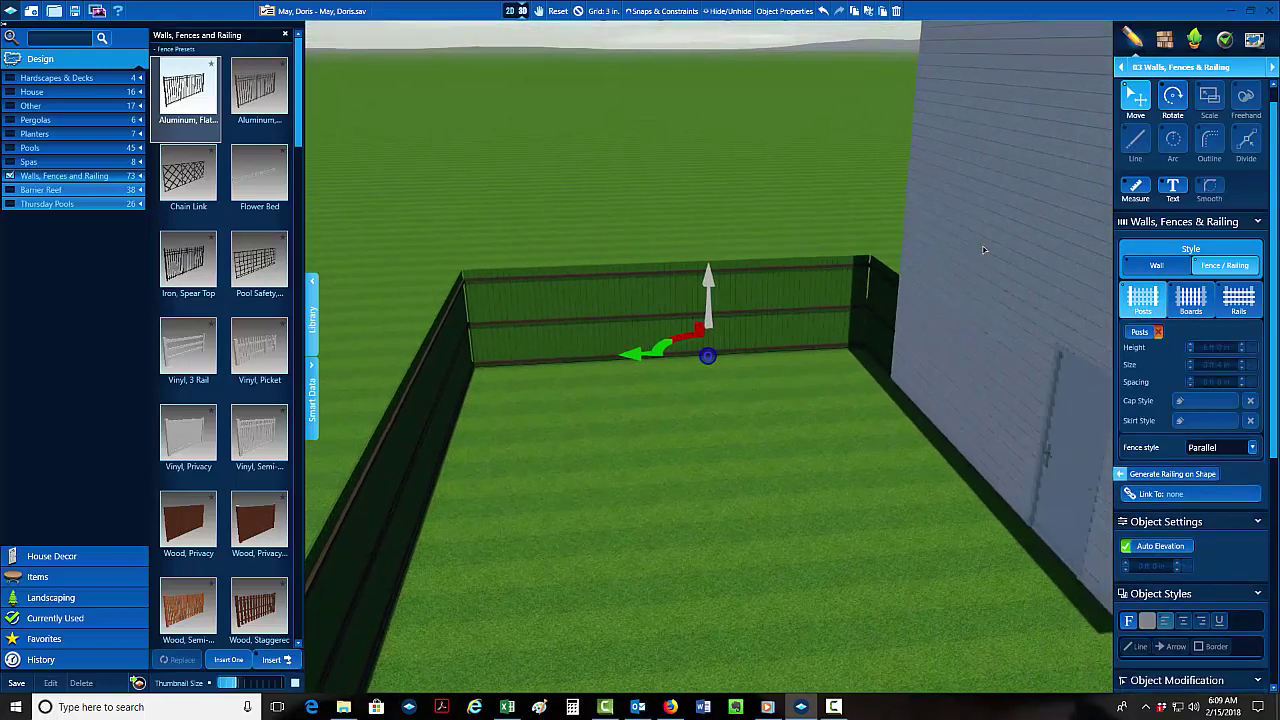
double_click(854, 265)
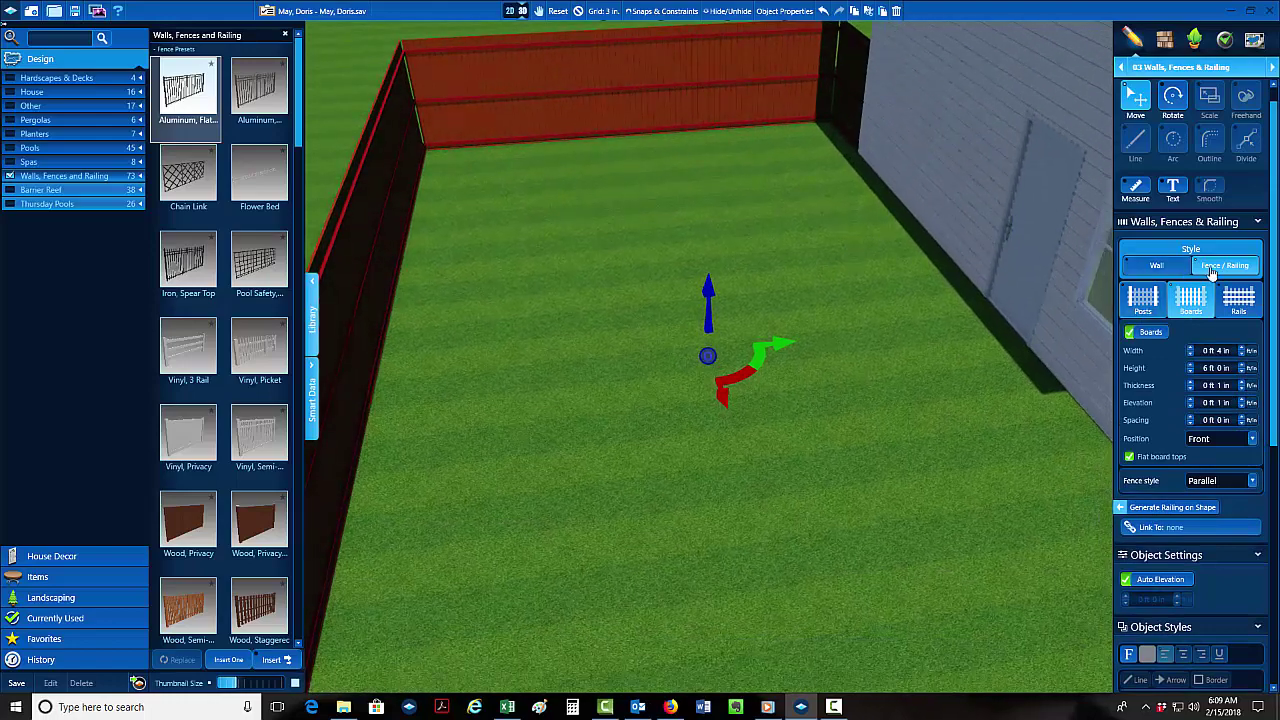
click(1237, 298)
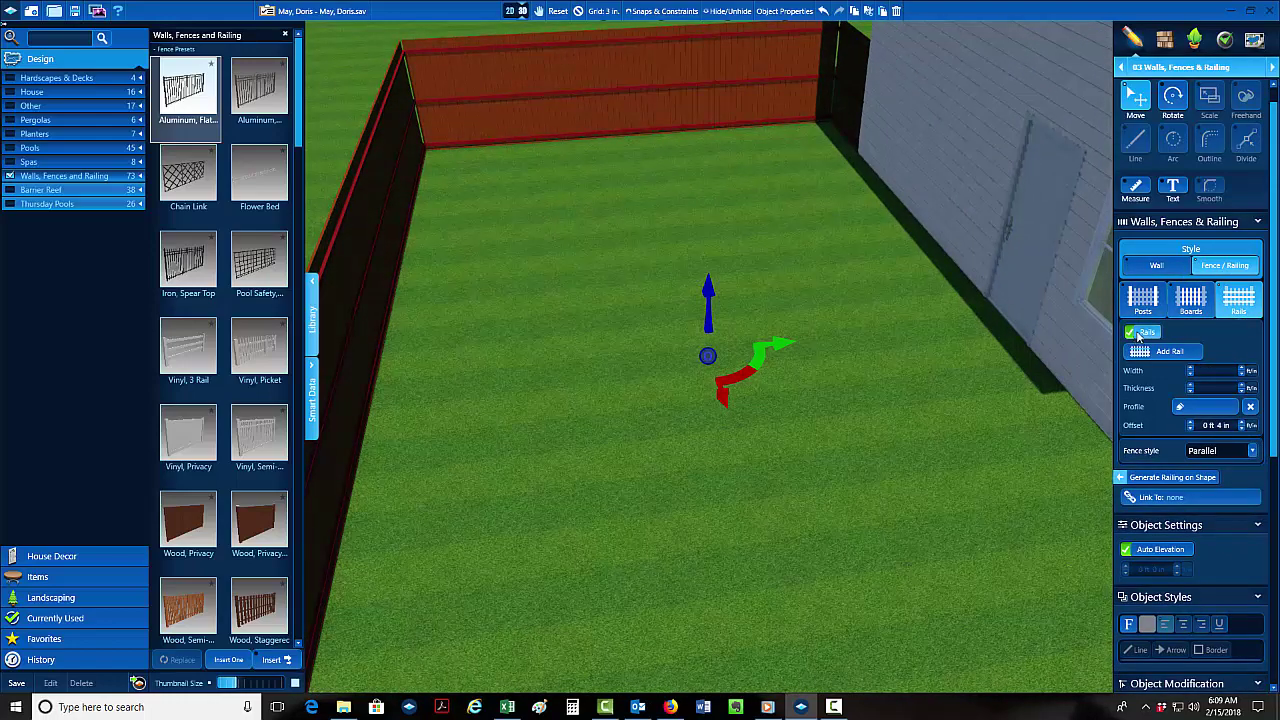
scroll(699, 286, down, 2)
scroll(699, 286, down, 3)
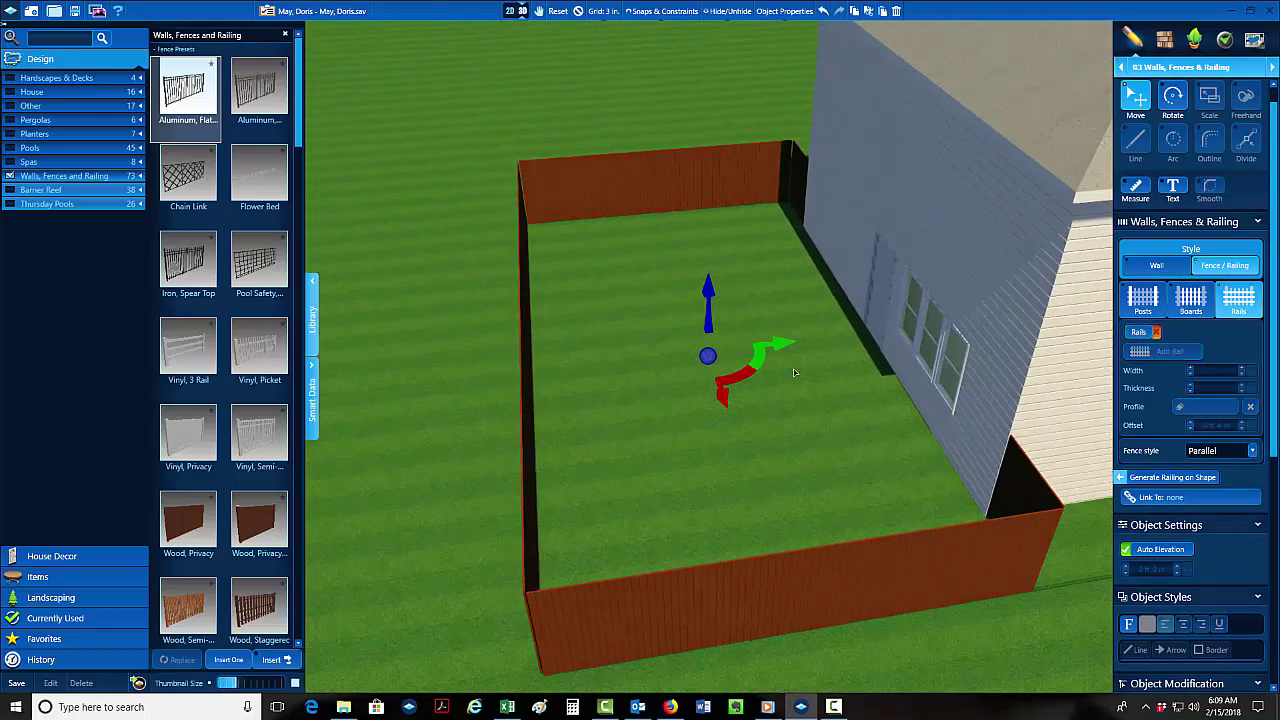
right_drag(699, 286, 561, 181)
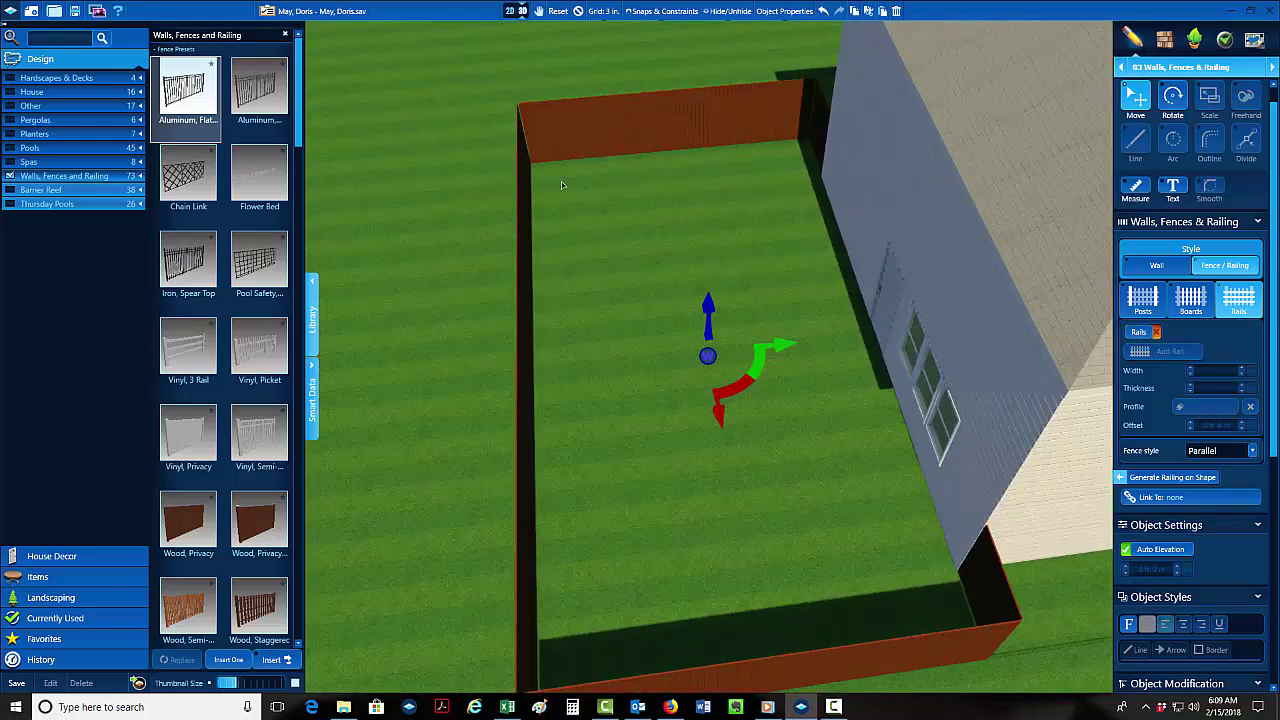
In the 2D plan, insert one Templates group from the library's House > My Groups beside the house.
click(510, 11)
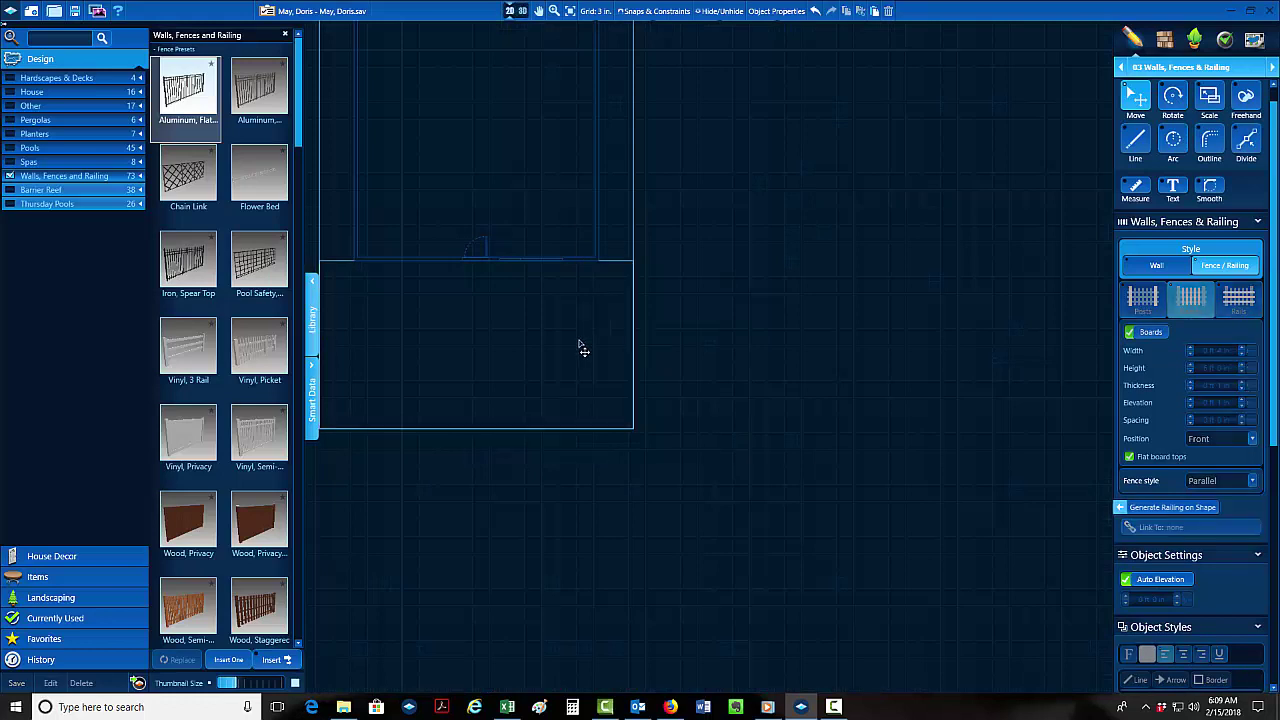
click(10, 176)
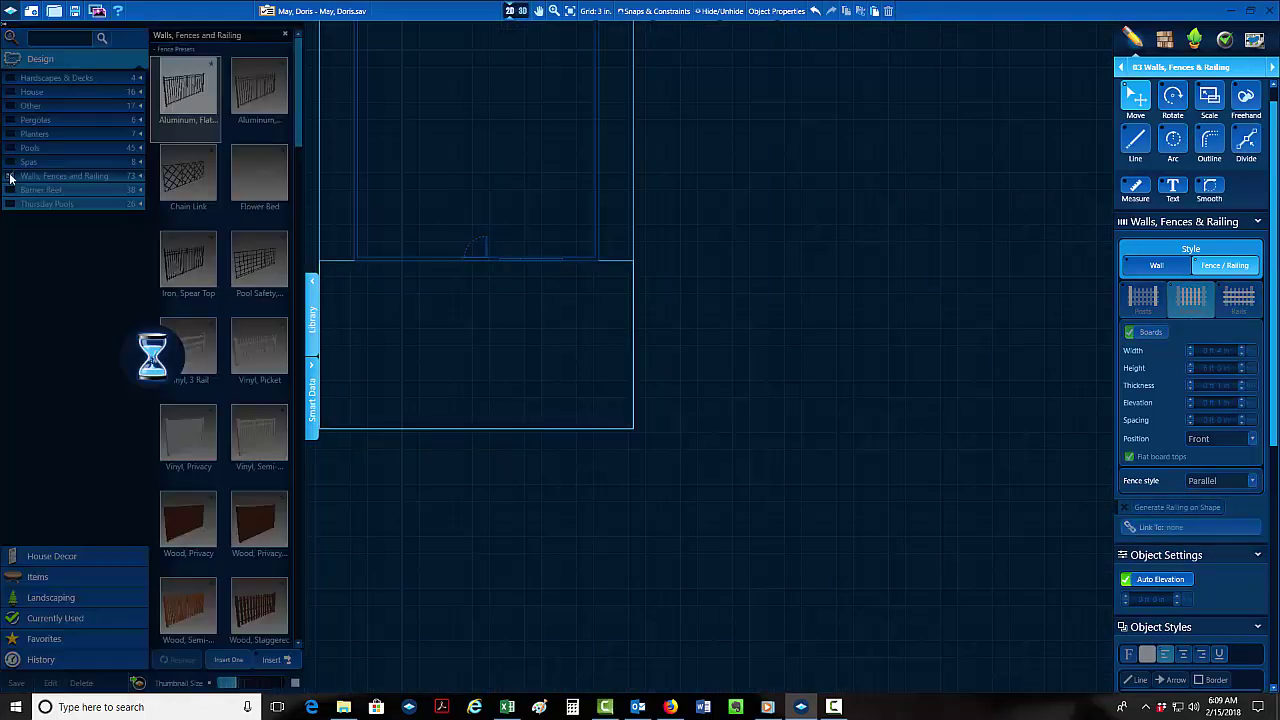
click(141, 92)
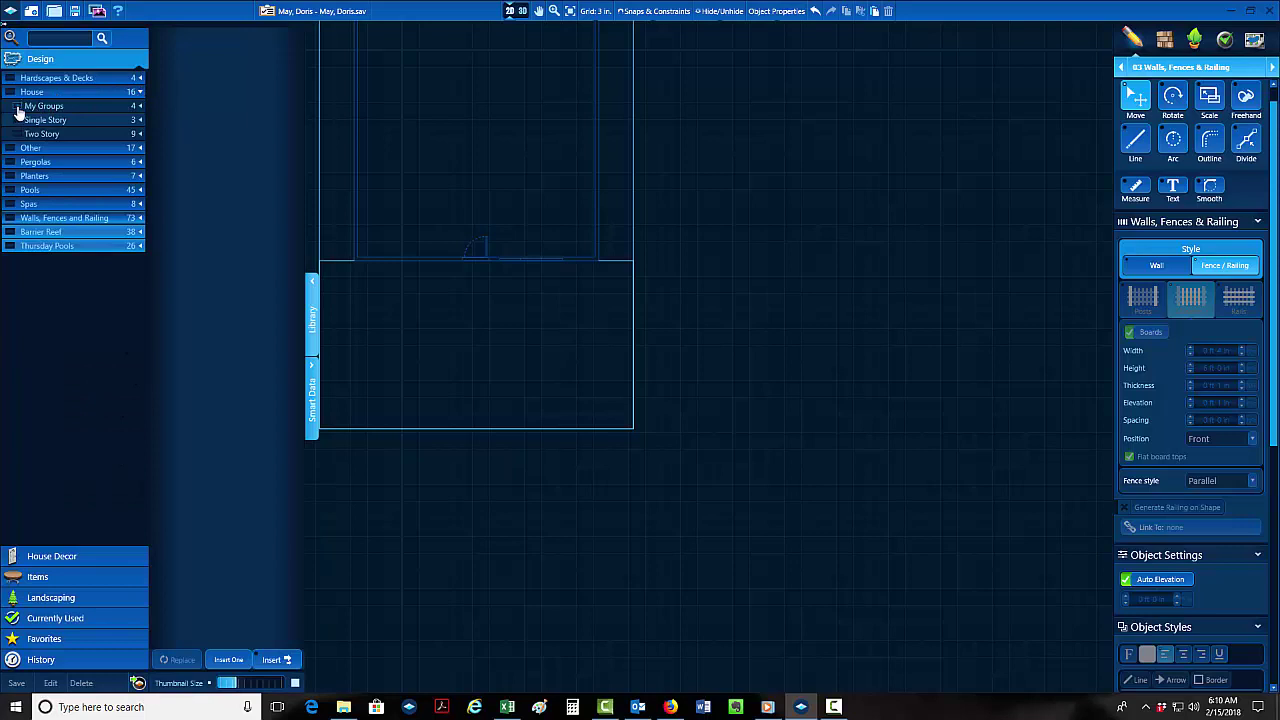
click(139, 106)
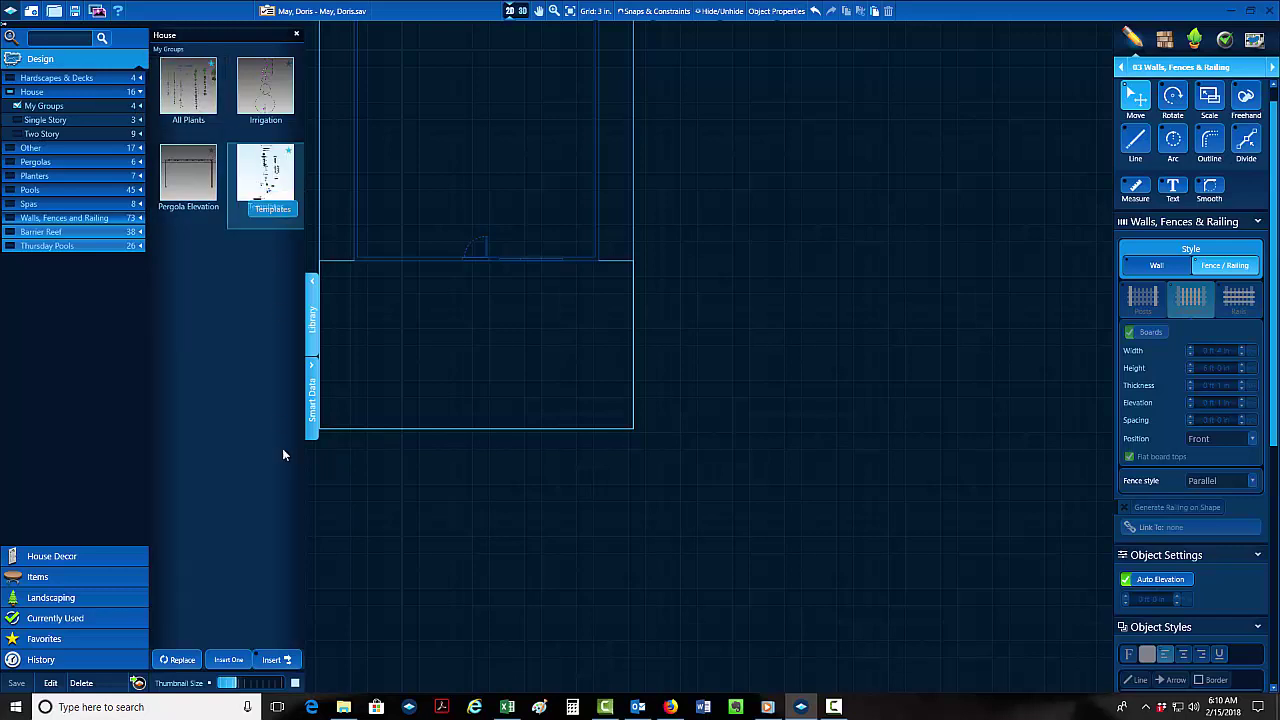
click(228, 660)
scroll(788, 316, down, 3)
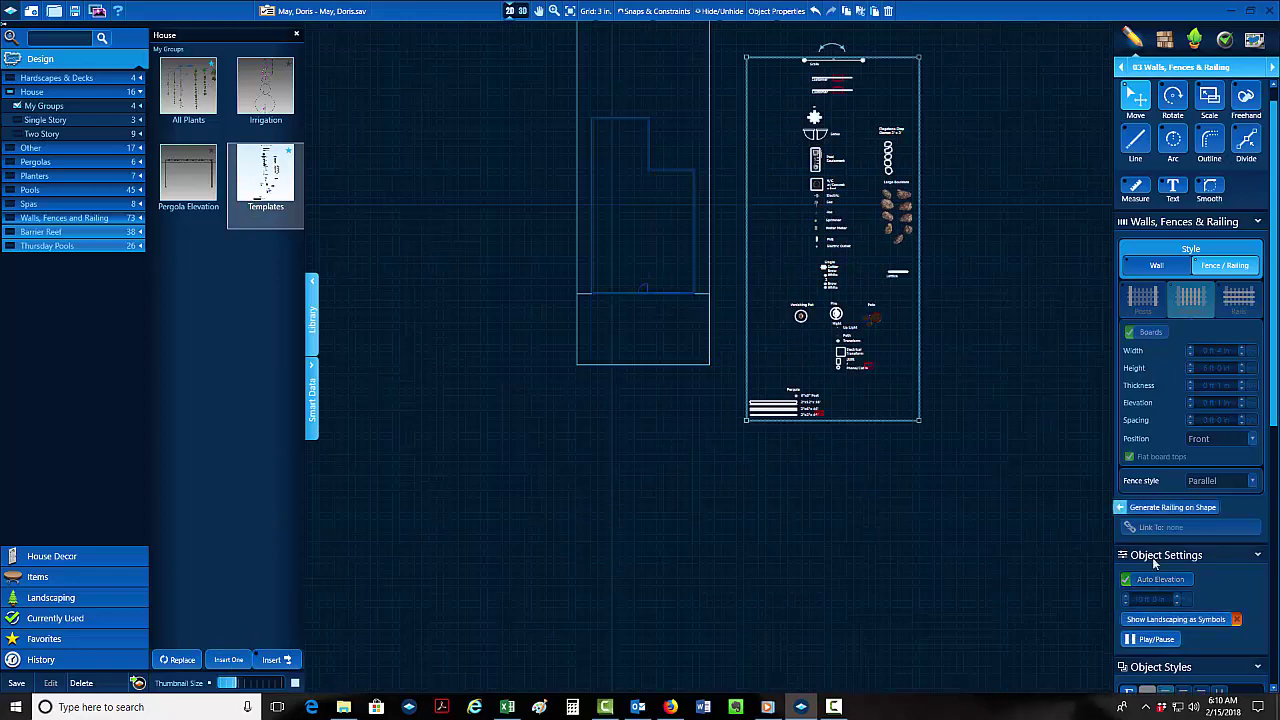
Ungroup the inserted Templates group into separate symbols and labels, and deselect them.
scroll(1184, 649, down, 3)
click(1173, 662)
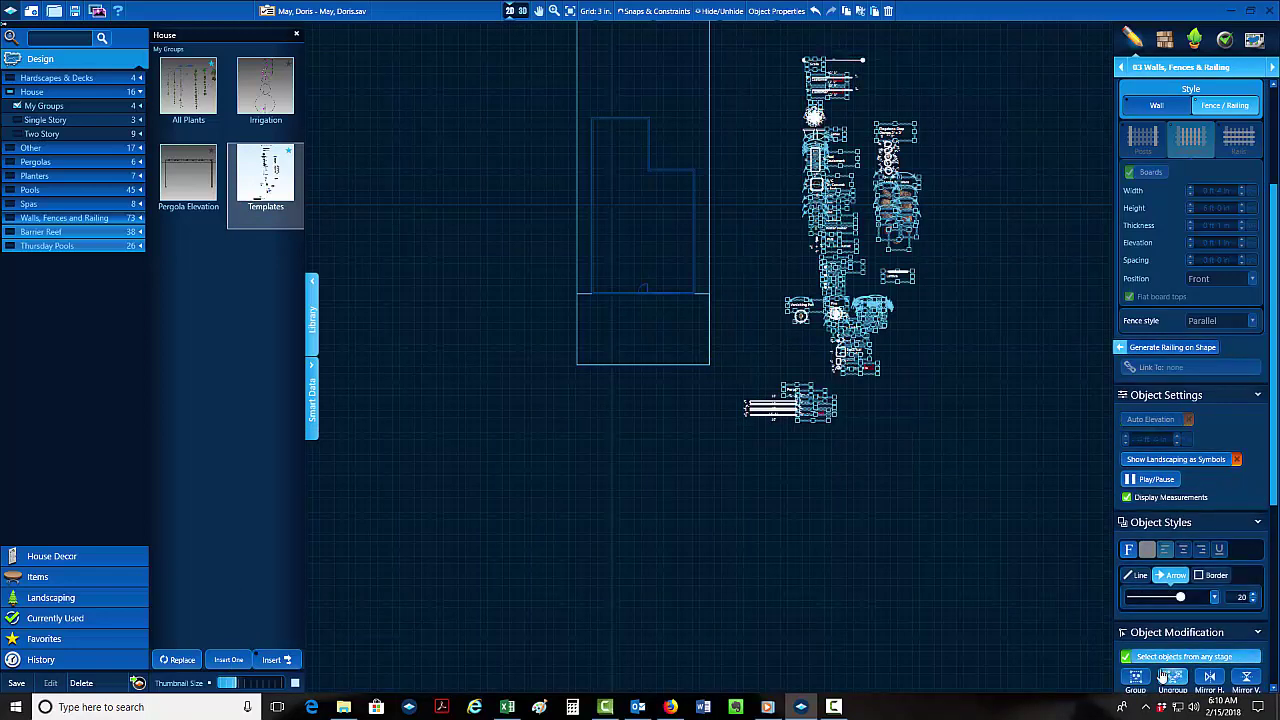
click(963, 421)
scroll(766, 236, up, 3)
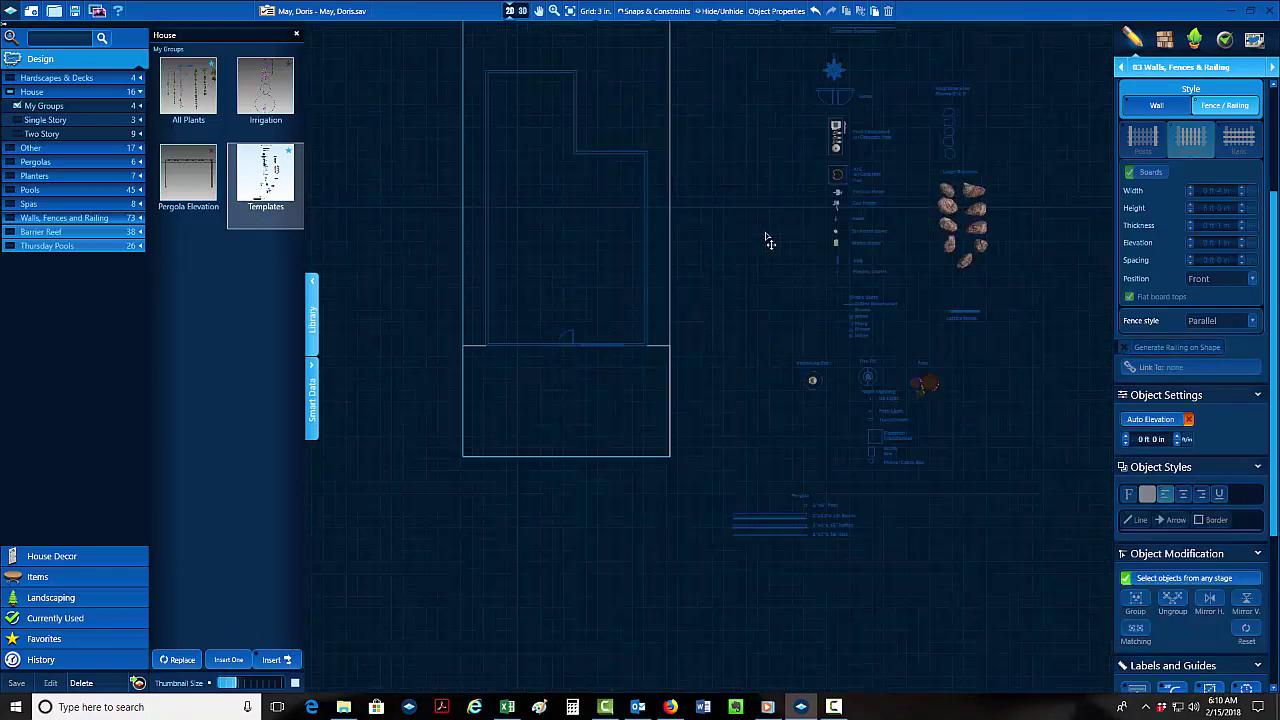
Examine the A/C w/Concrete Pad and Electric Meter symbols among the ungrouped templates.
click(853, 169)
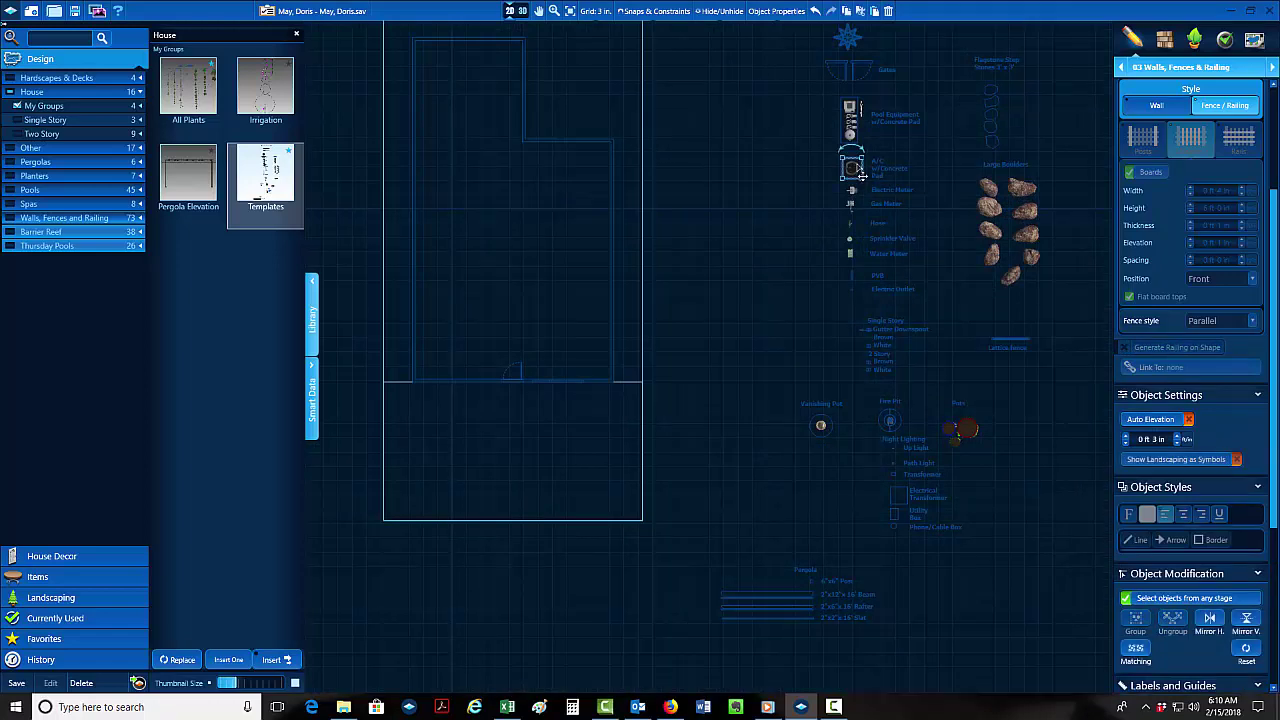
scroll(858, 200, up, 3)
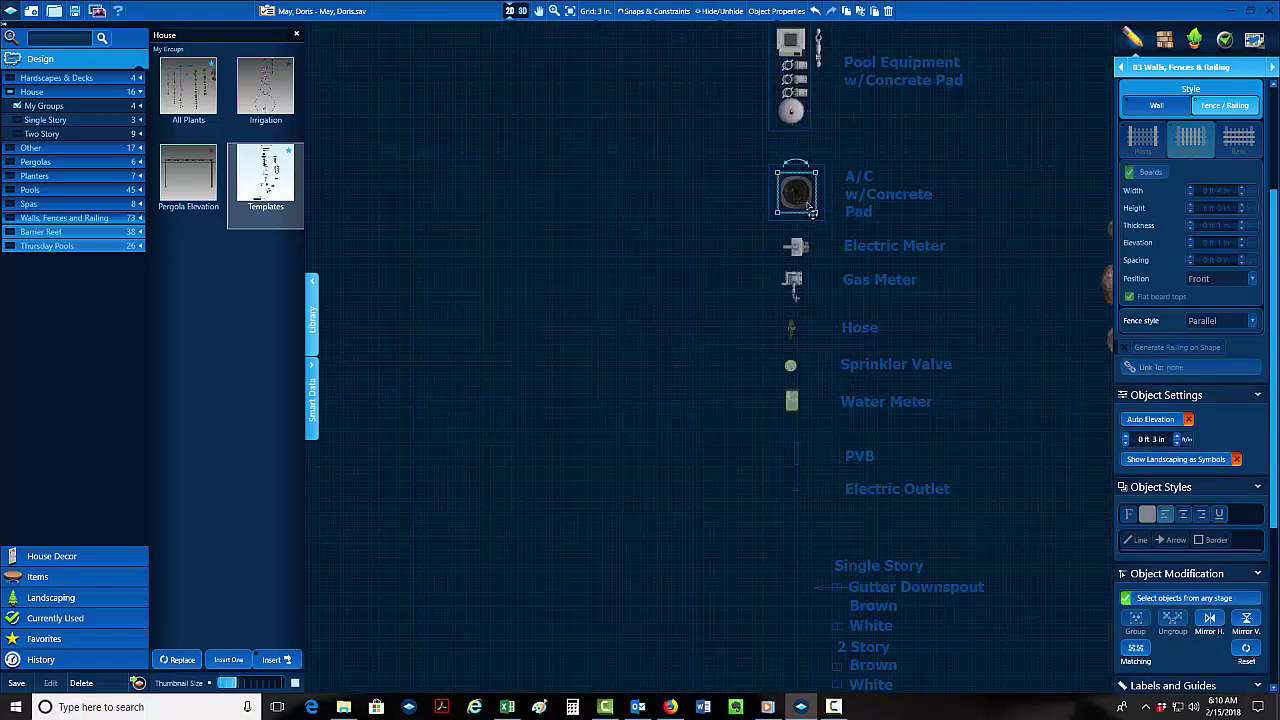
click(797, 250)
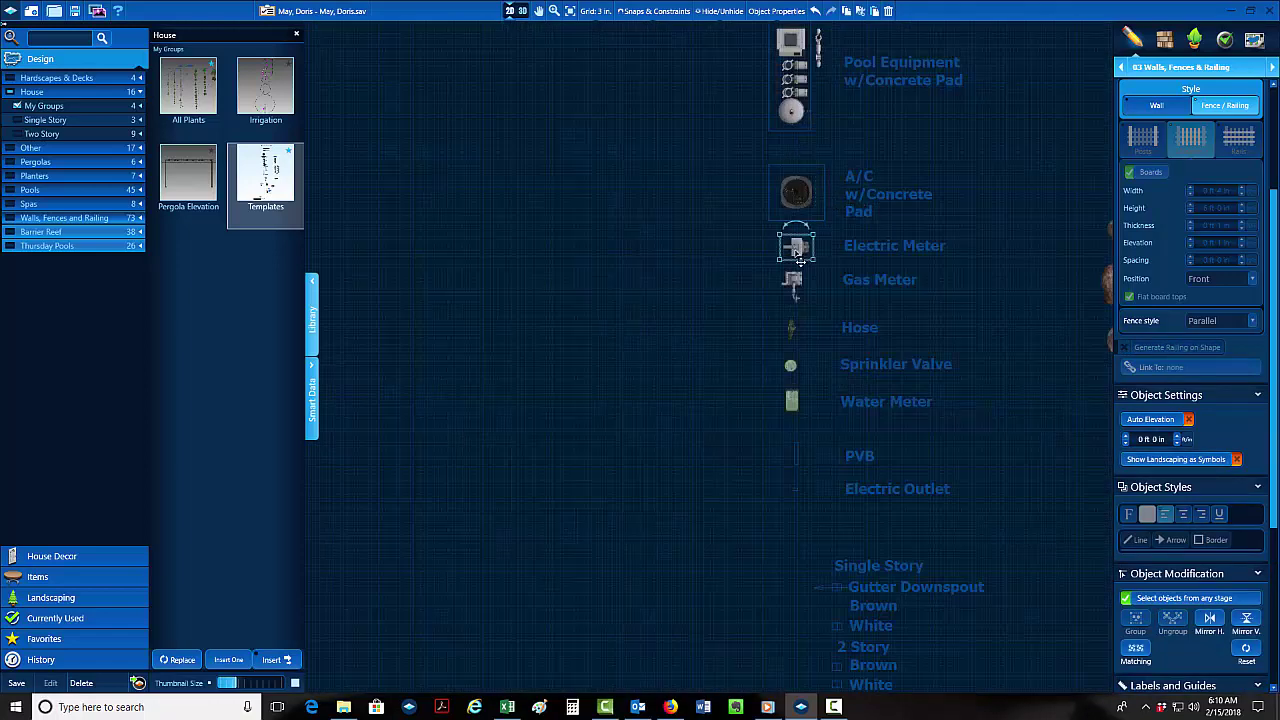
scroll(760, 300, down, 5)
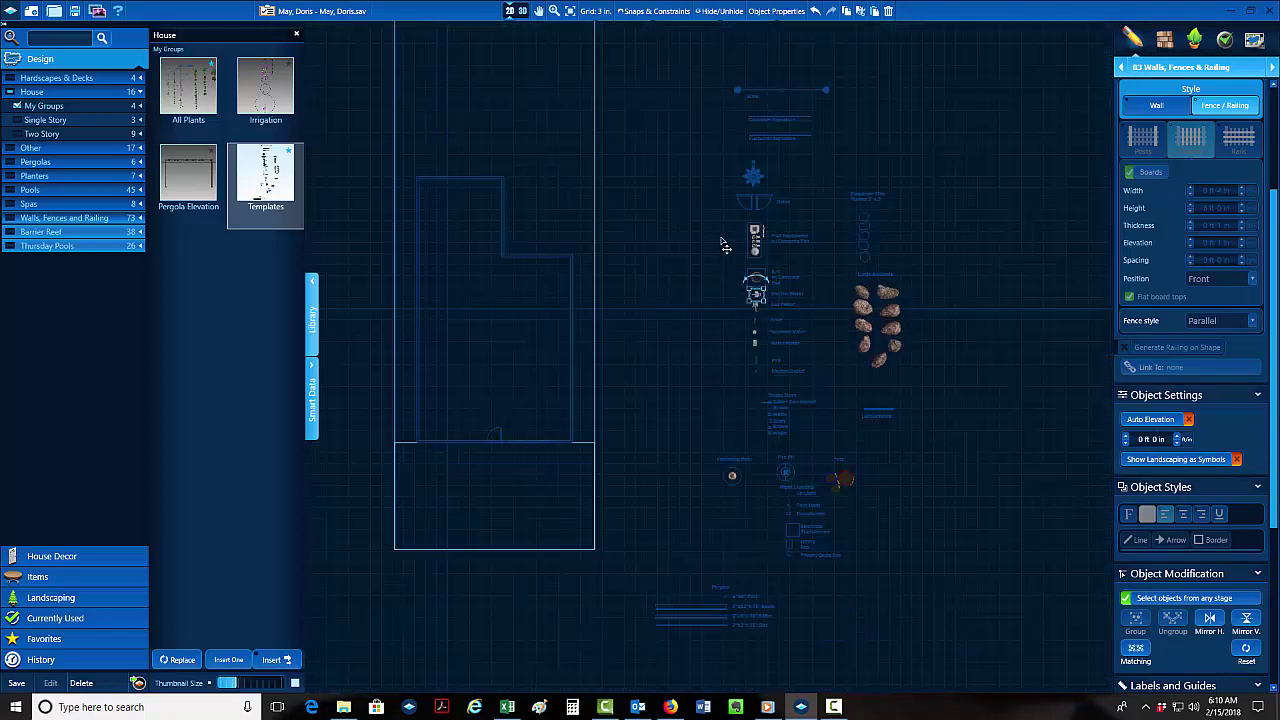
scroll(740, 350, up, 2)
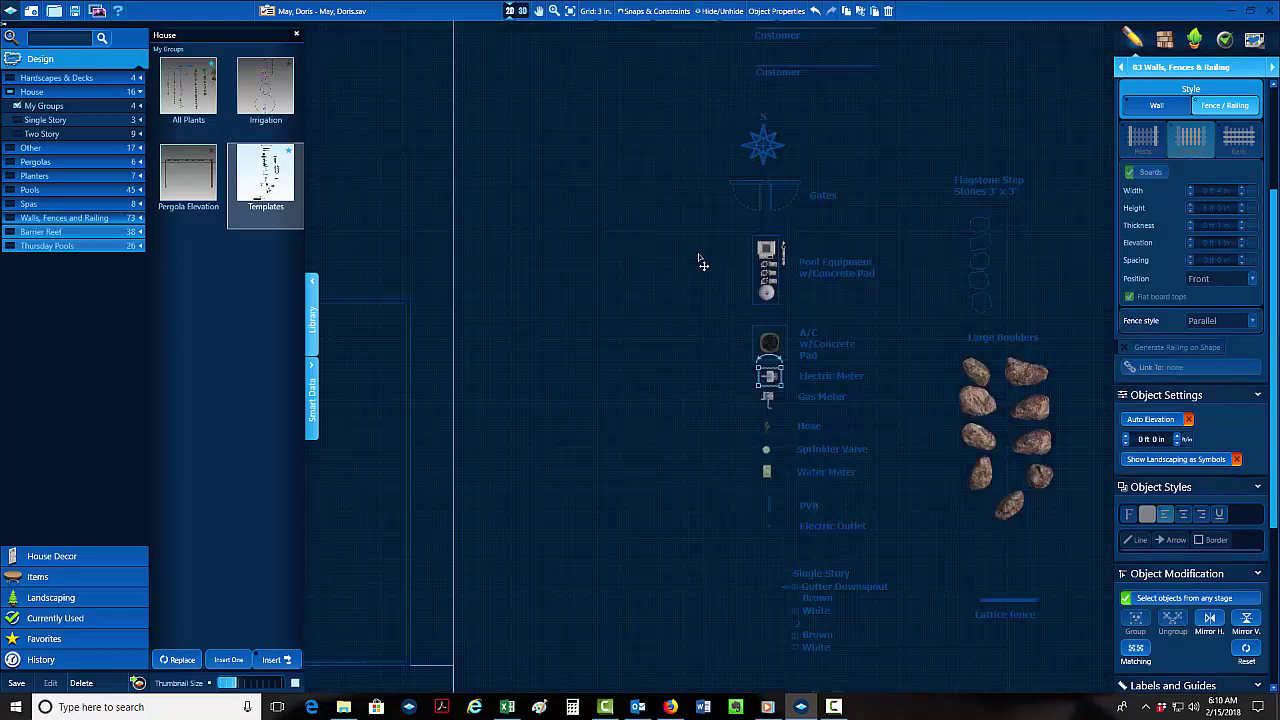
Group the north compass's pieces into one object and move it onto the house, over the blue line of the displayed aerial photo.
click(760, 140)
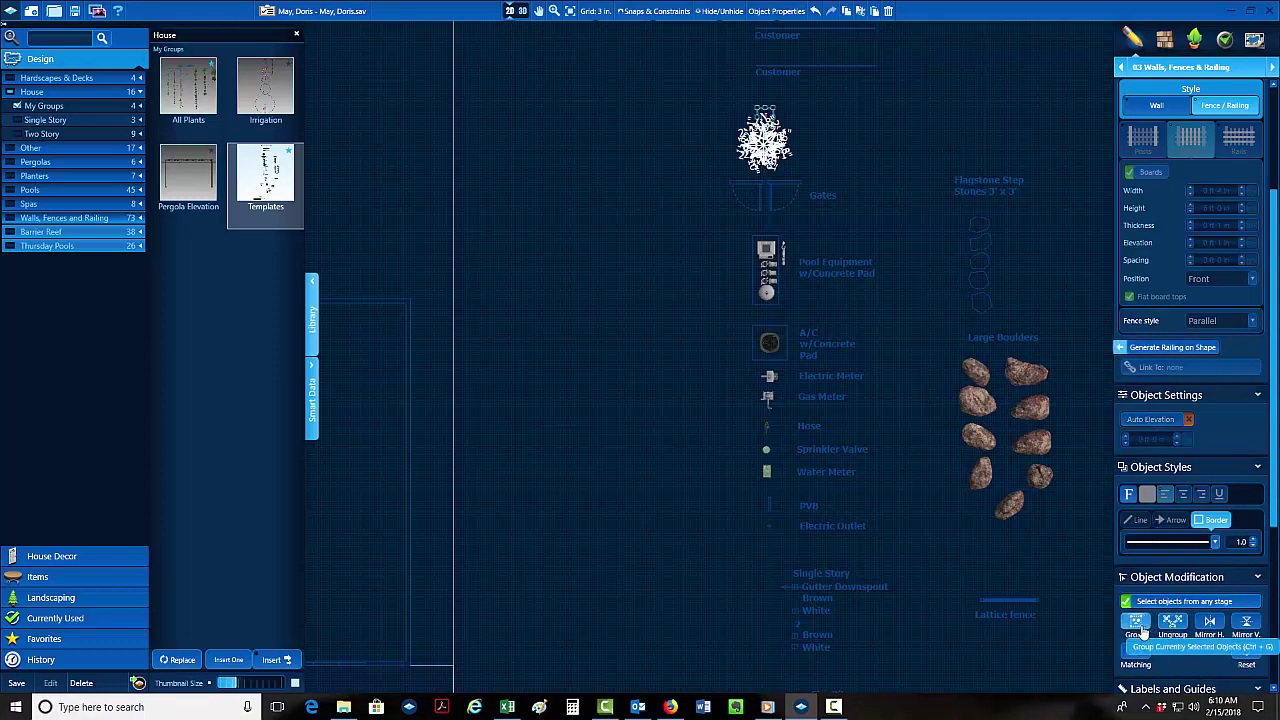
click(1172, 621)
scroll(788, 117, down, 2)
drag(775, 185, 497, 380)
scroll(497, 380, up, 3)
key(b)
scroll(560, 318, up, 2)
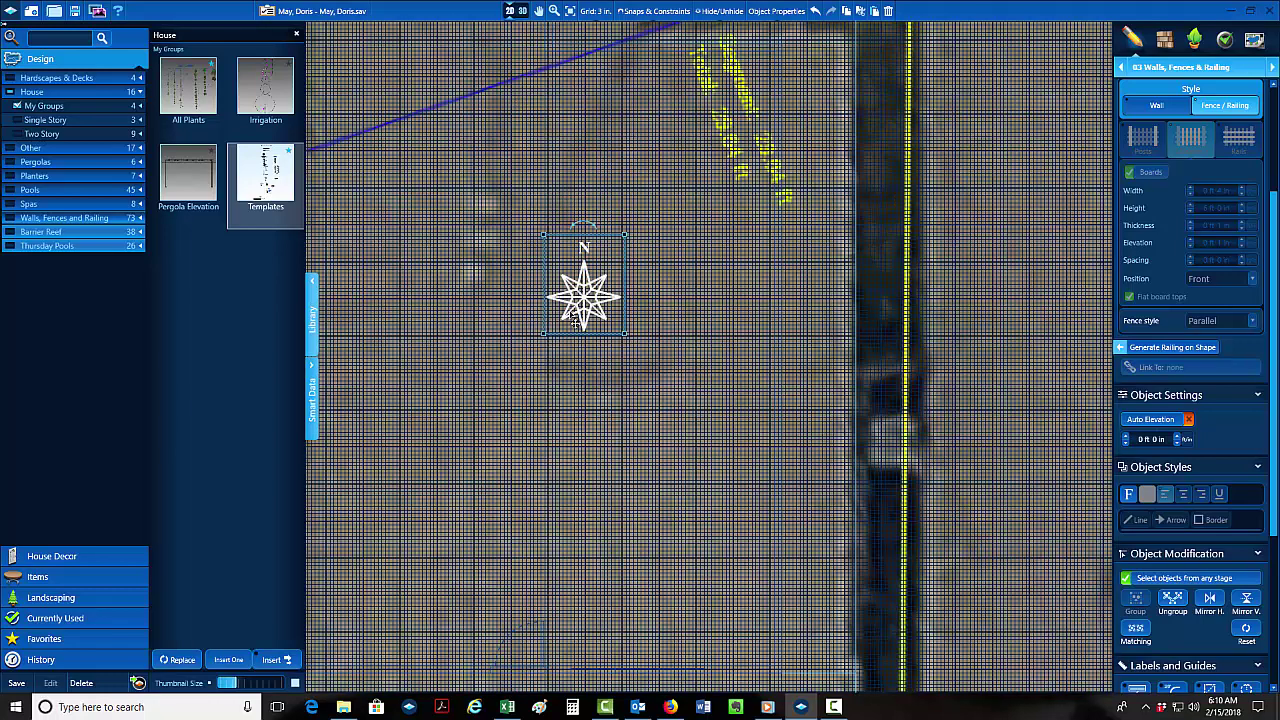
drag(565, 262, 492, 49)
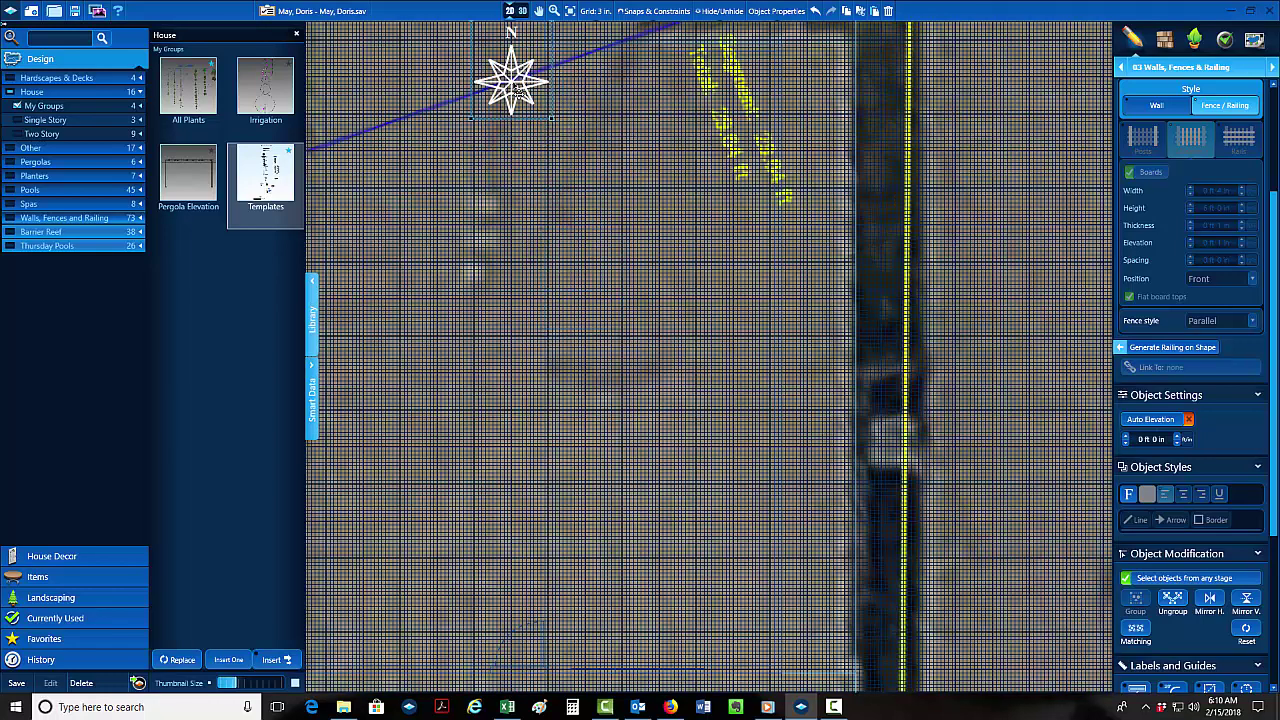
With the grid off, rotate the compass so N points along the aerial photo's blue line and move it to the middle of the house.
click(595, 11)
scroll(660, 338, up, 2)
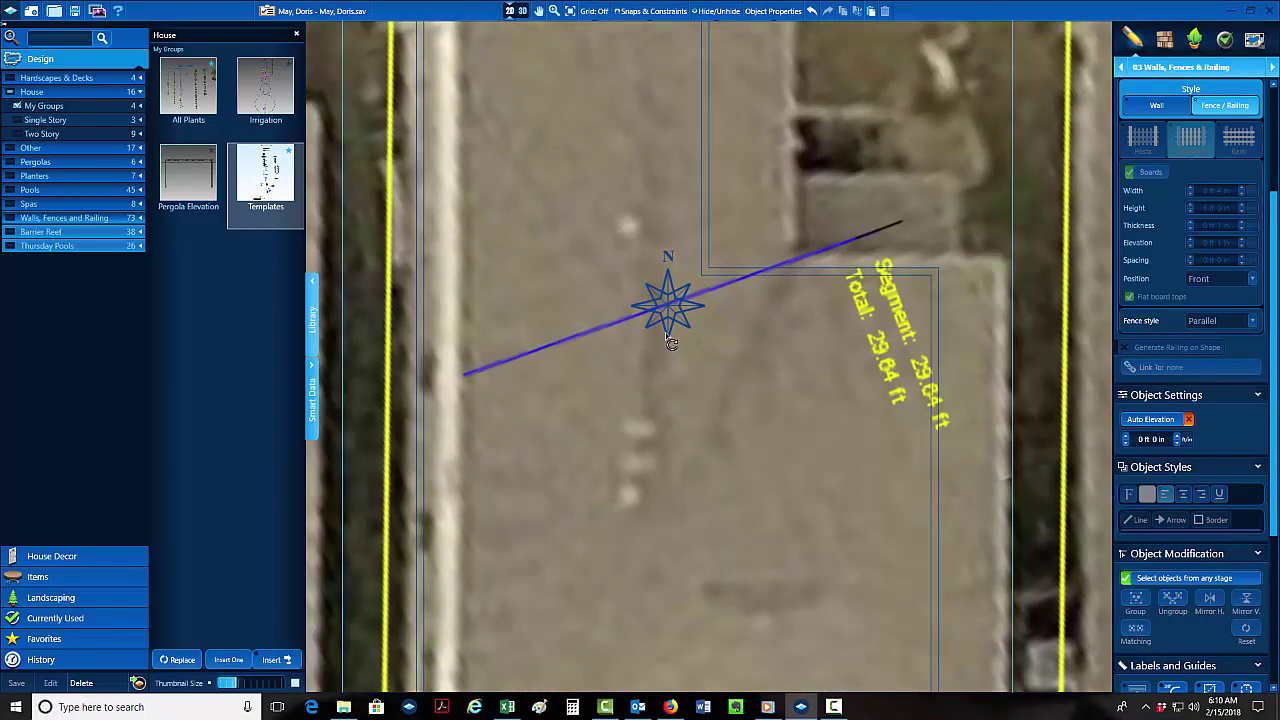
drag(660, 338, 621, 335)
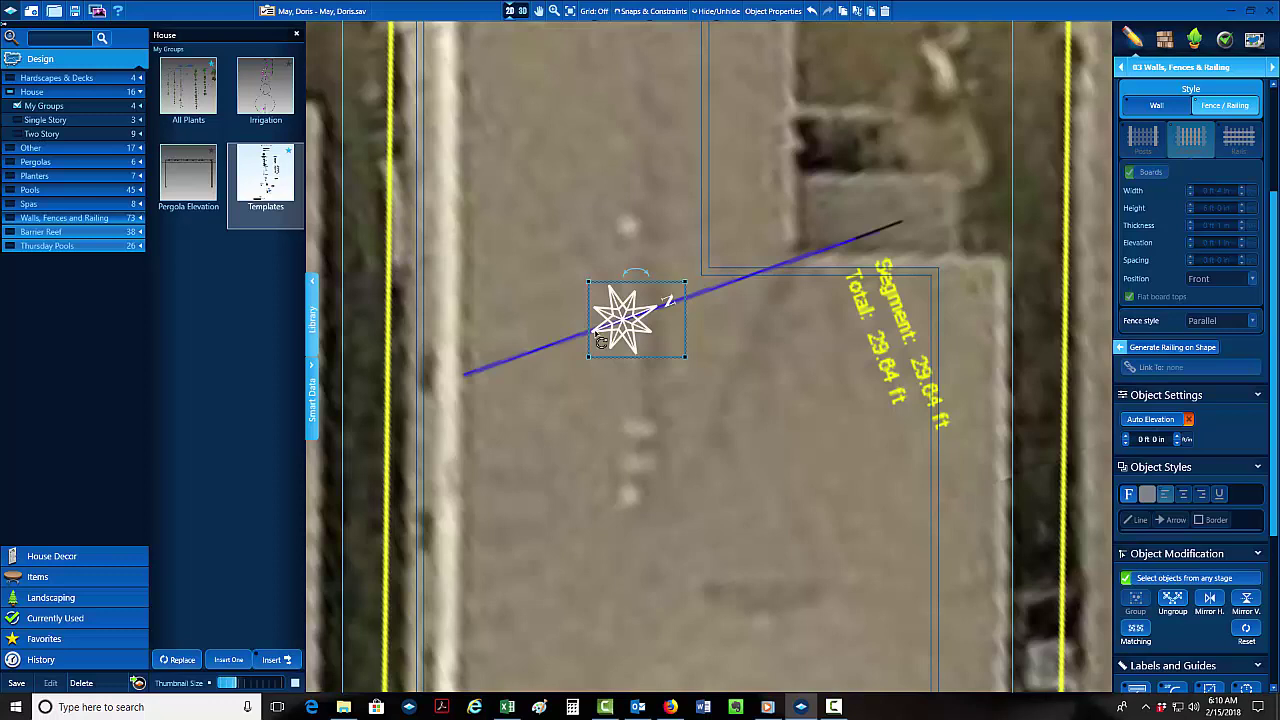
drag(595, 332, 671, 455)
scroll(627, 379, down, 3)
click(767, 475)
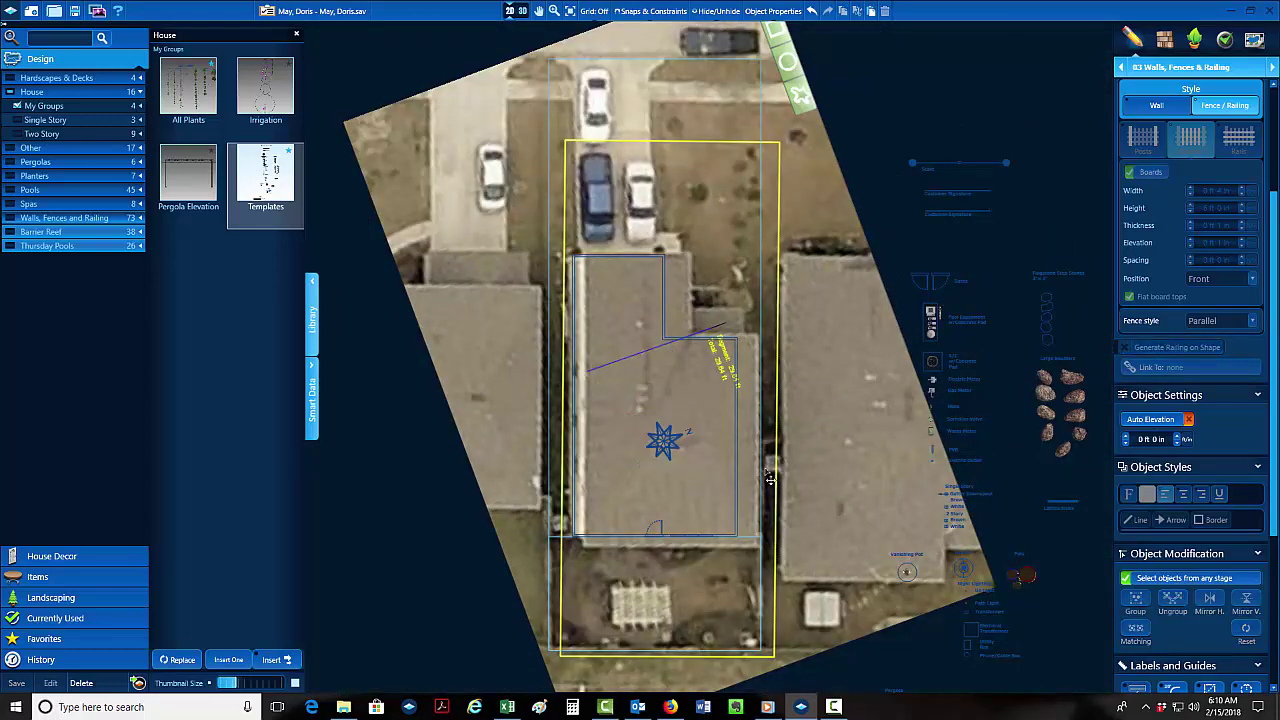
Check the backyard's rear edge in the aerial photo and the utility symbols among the templates, and switch to the 02 House stage.
middle_drag(686, 513, 756, 309)
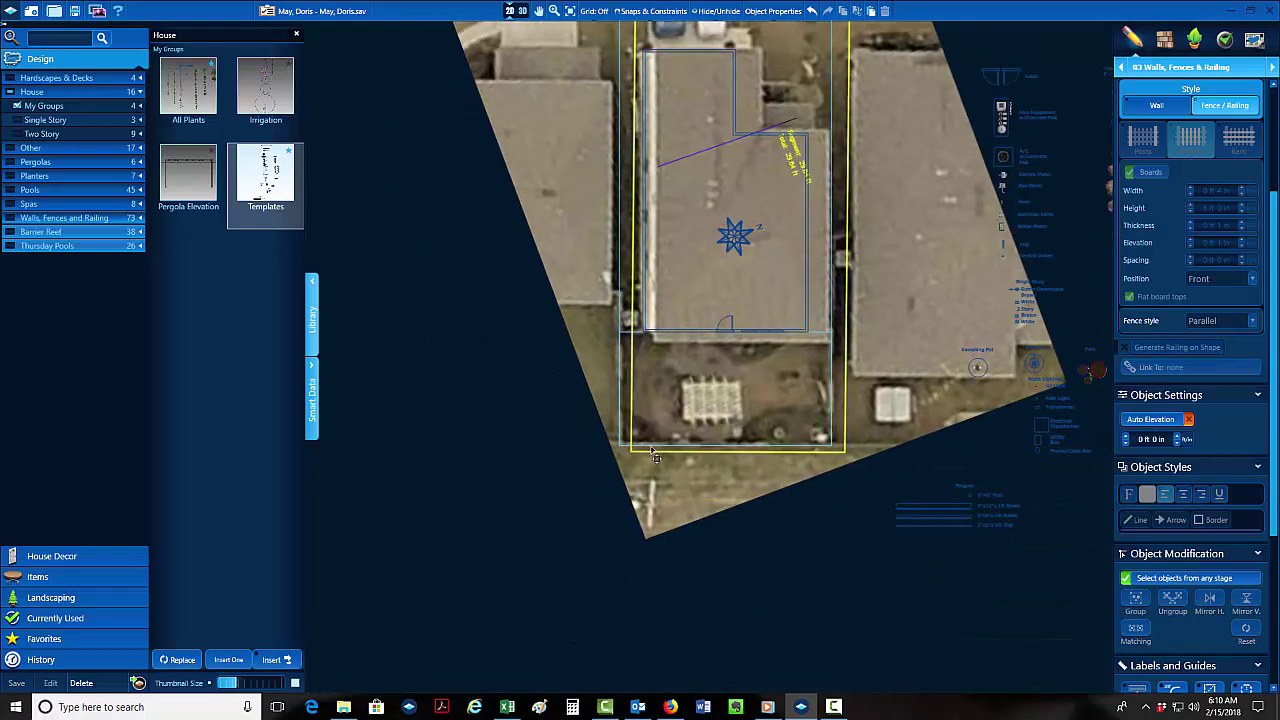
scroll(655, 456, up, 3)
scroll(843, 373, down, 3)
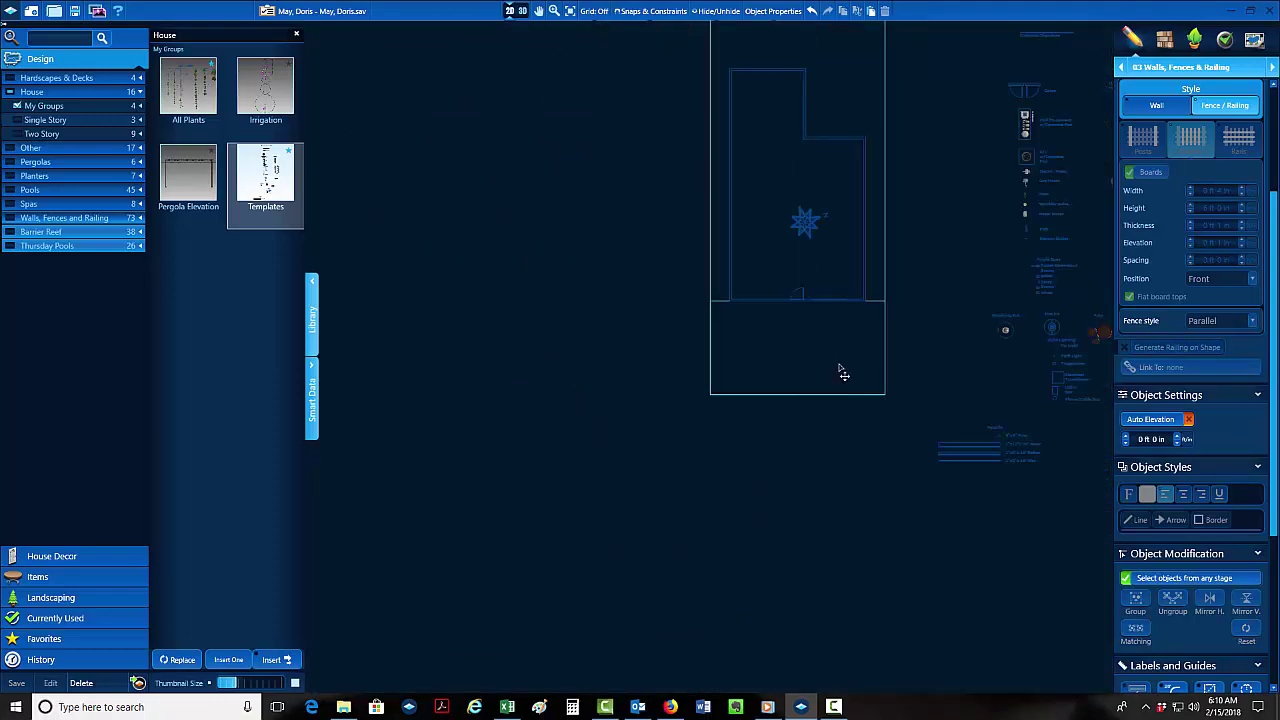
scroll(843, 373, up, 5)
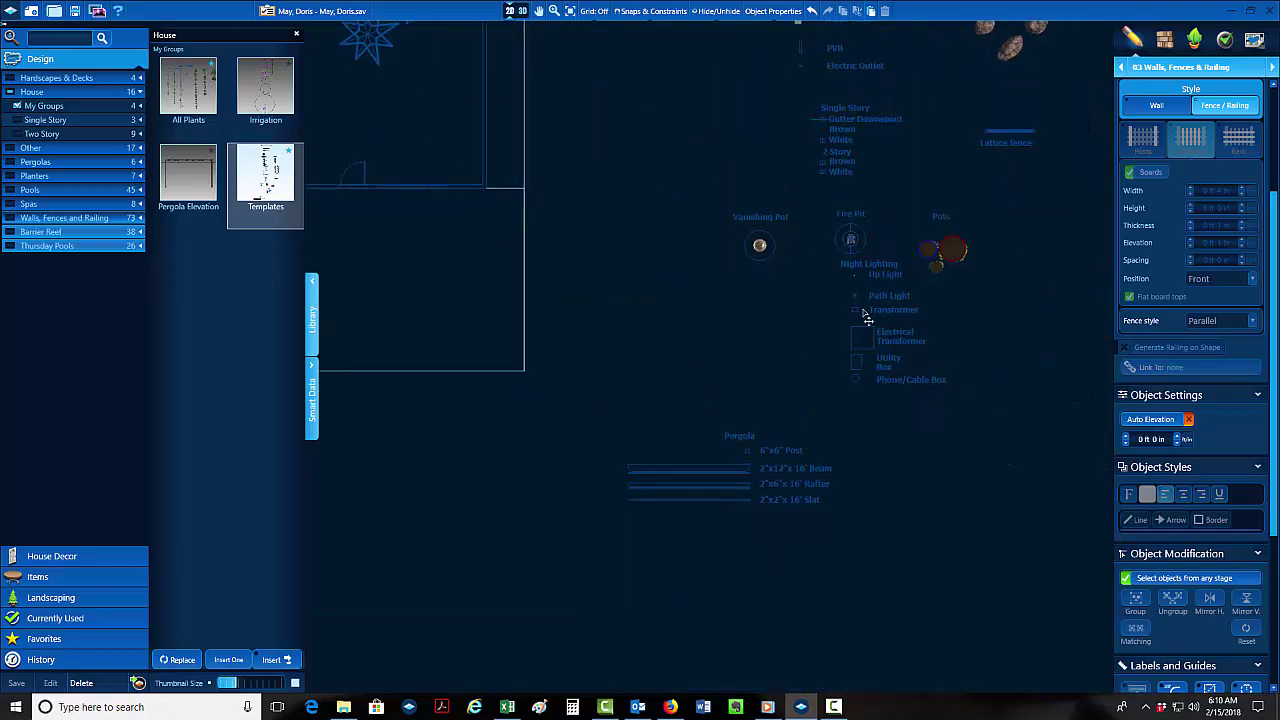
scroll(870, 394, up, 2)
click(1188, 72)
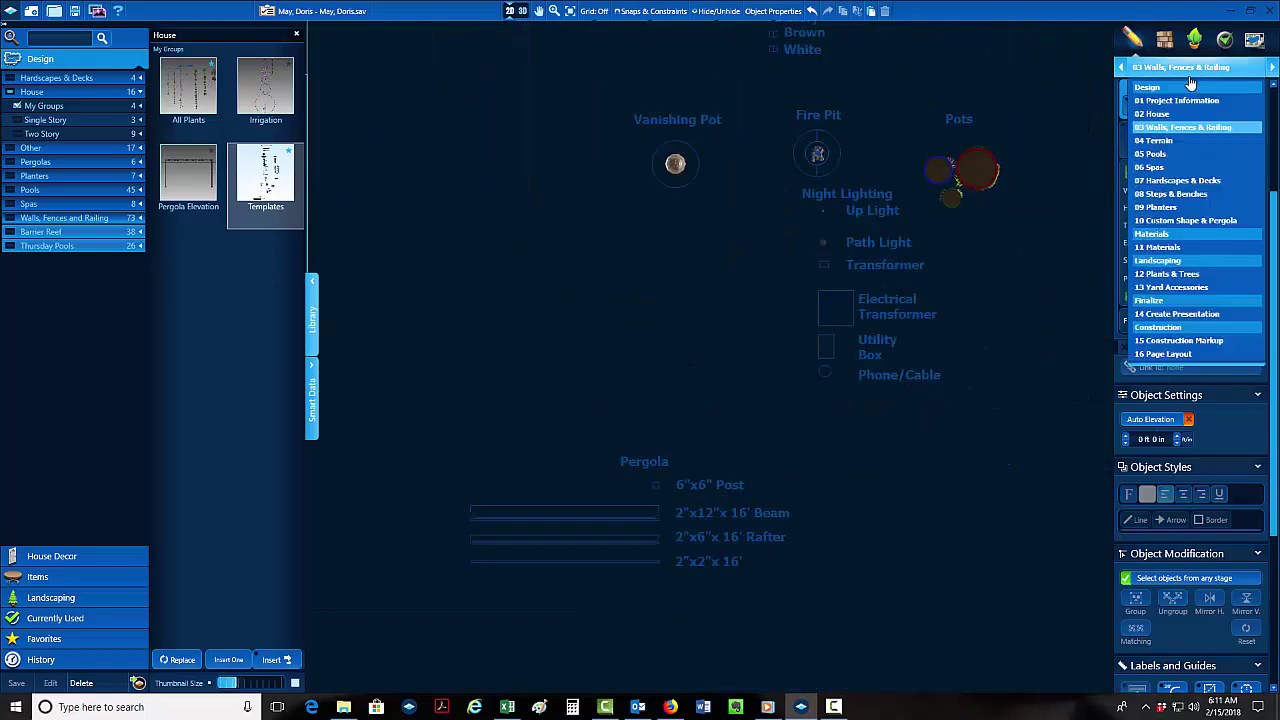
click(1182, 117)
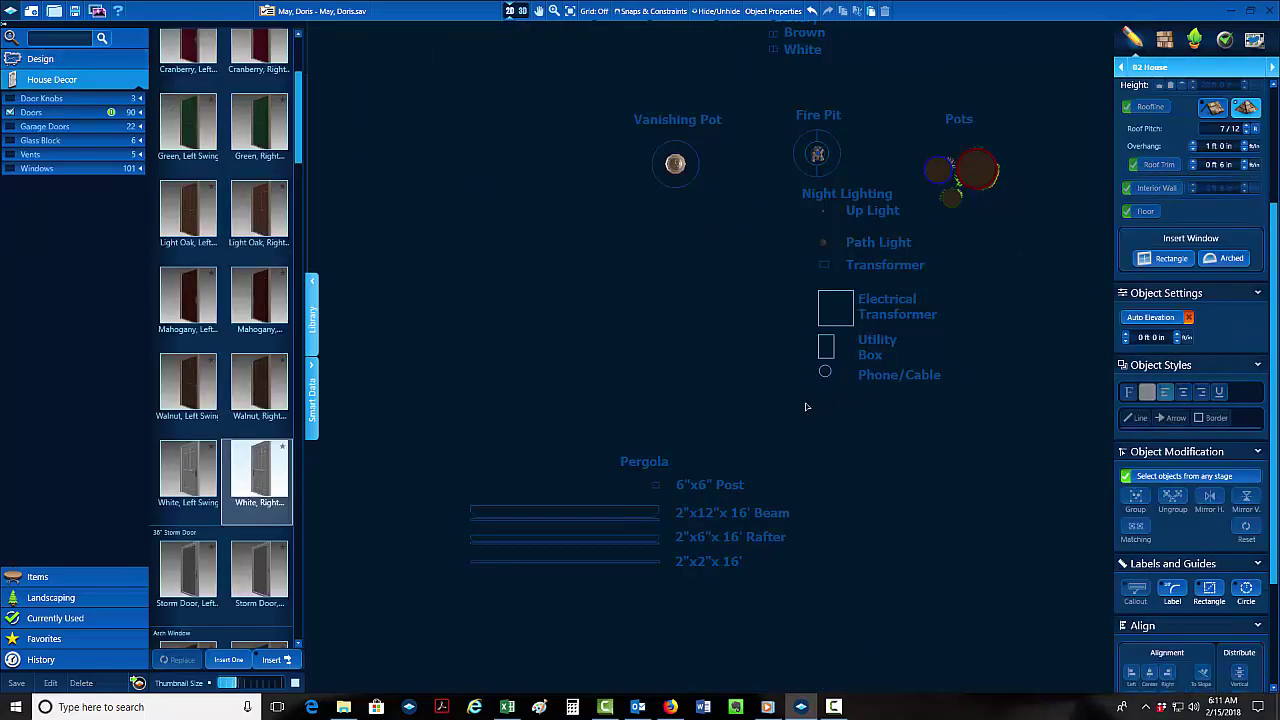
Copy the Phone/Cable symbol and its label into the backyard's rear-left corner and compare the position with the aerial photo.
drag(805, 403, 868, 380)
scroll(828, 417, down, 5)
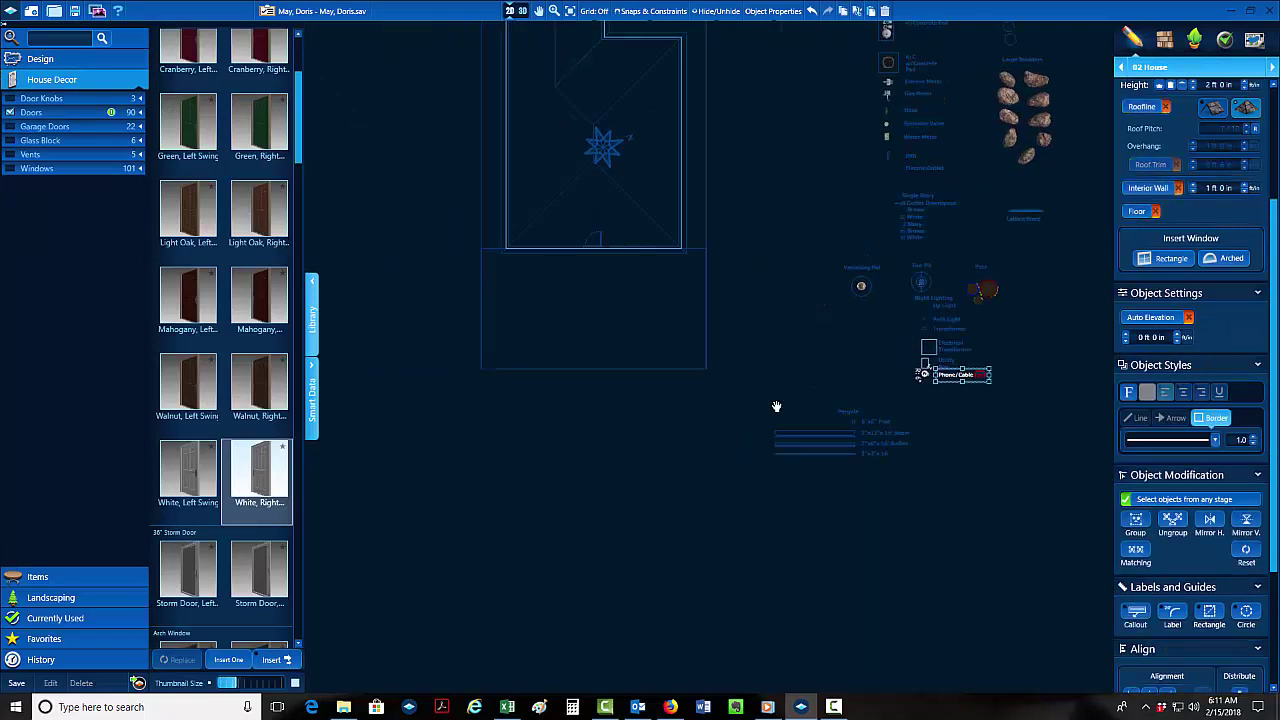
scroll(646, 363, up, 5)
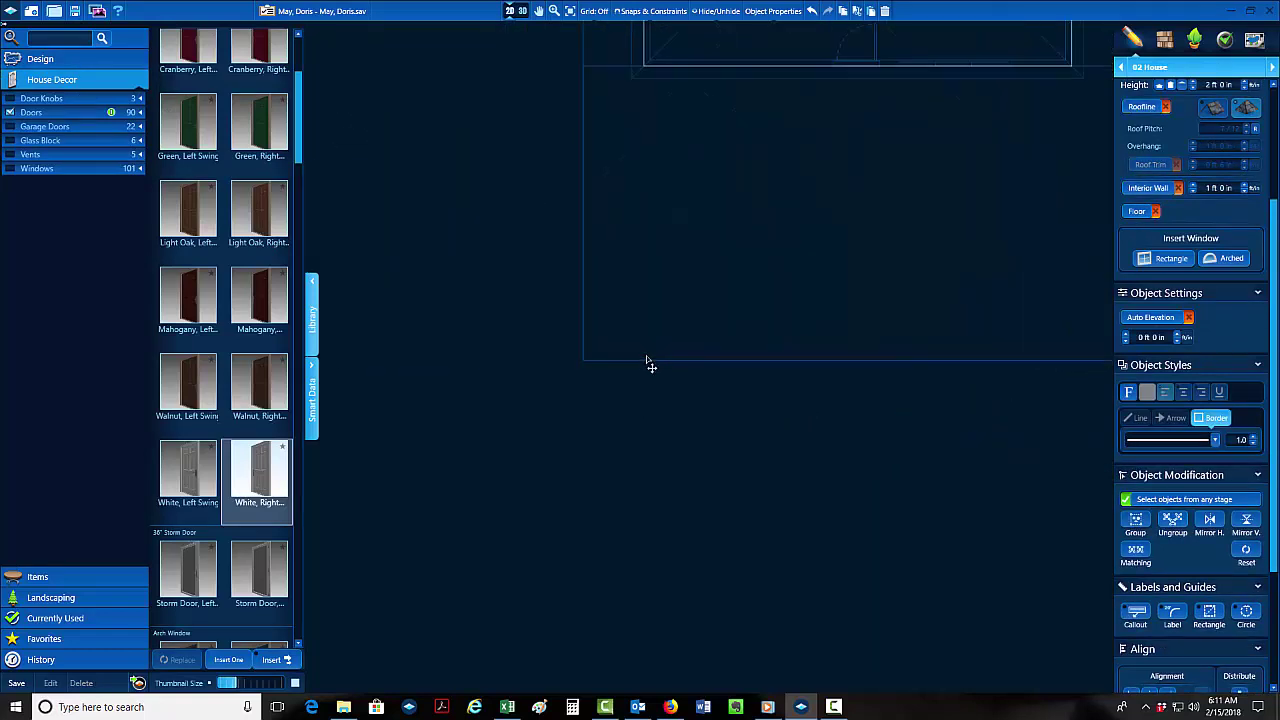
drag(663, 331, 465, 323)
click(734, 379)
click(480, 371)
scroll(529, 425, down, 5)
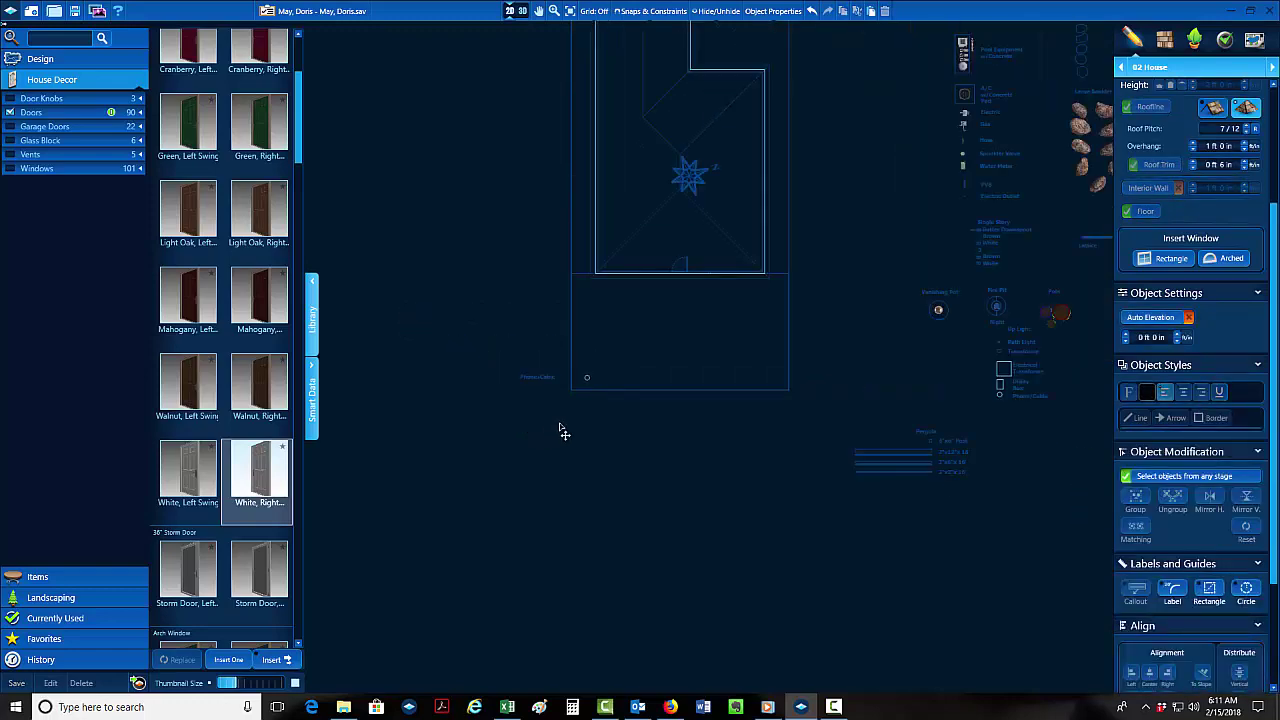
scroll(675, 342, up, 2)
scroll(677, 344, up, 1)
scroll(677, 343, down, 3)
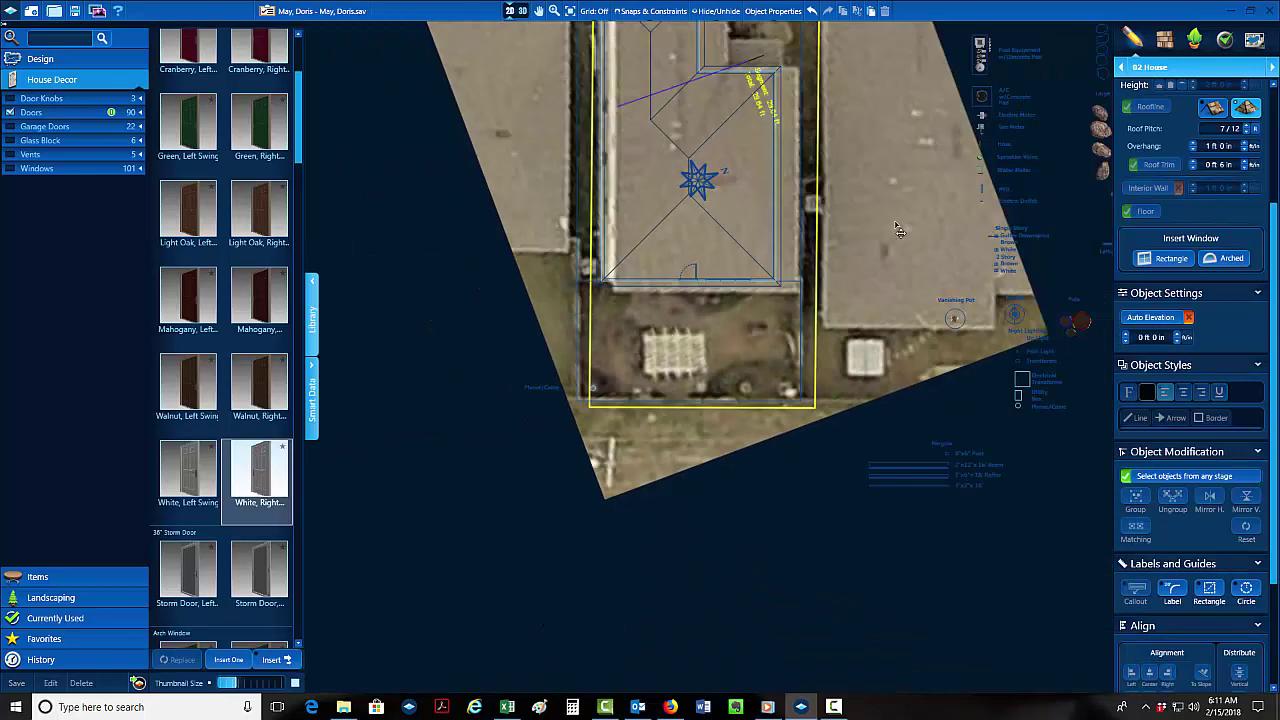
Switch to the 10 Custom Shape & Pergola stage and set the drawing grid to 3 in.
click(1182, 69)
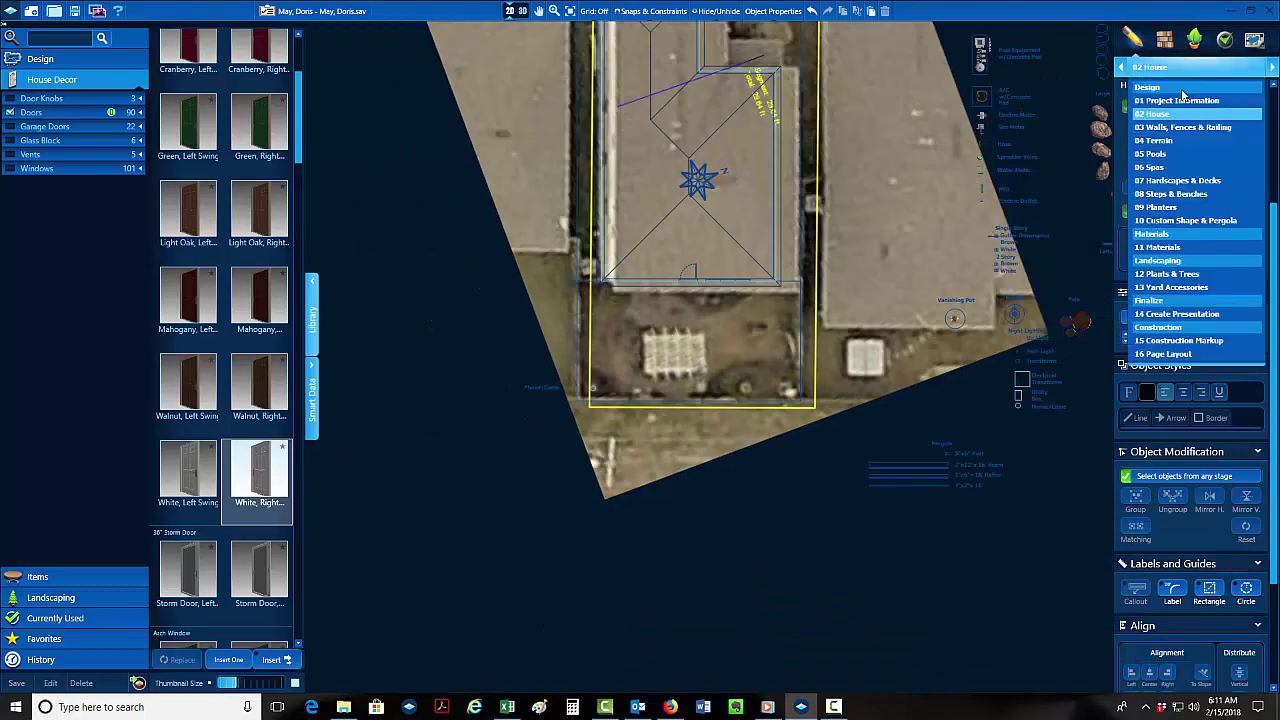
click(1182, 220)
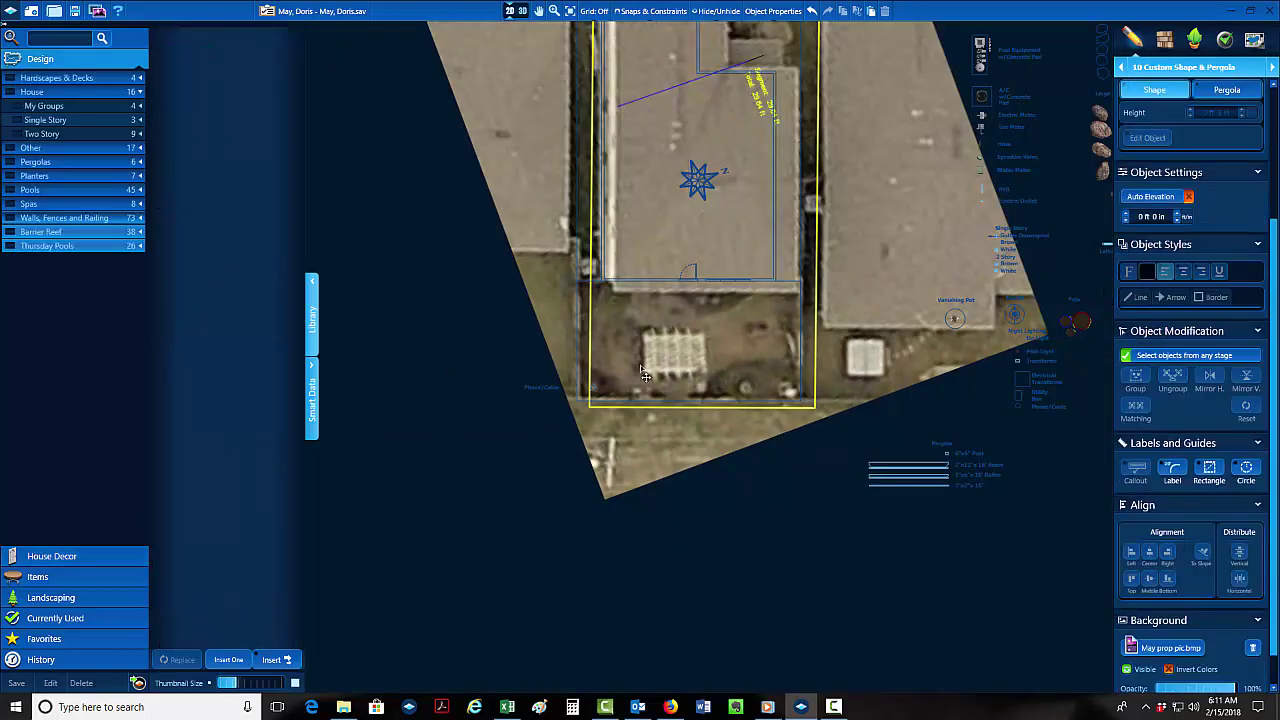
scroll(645, 372, up, 3)
click(594, 11)
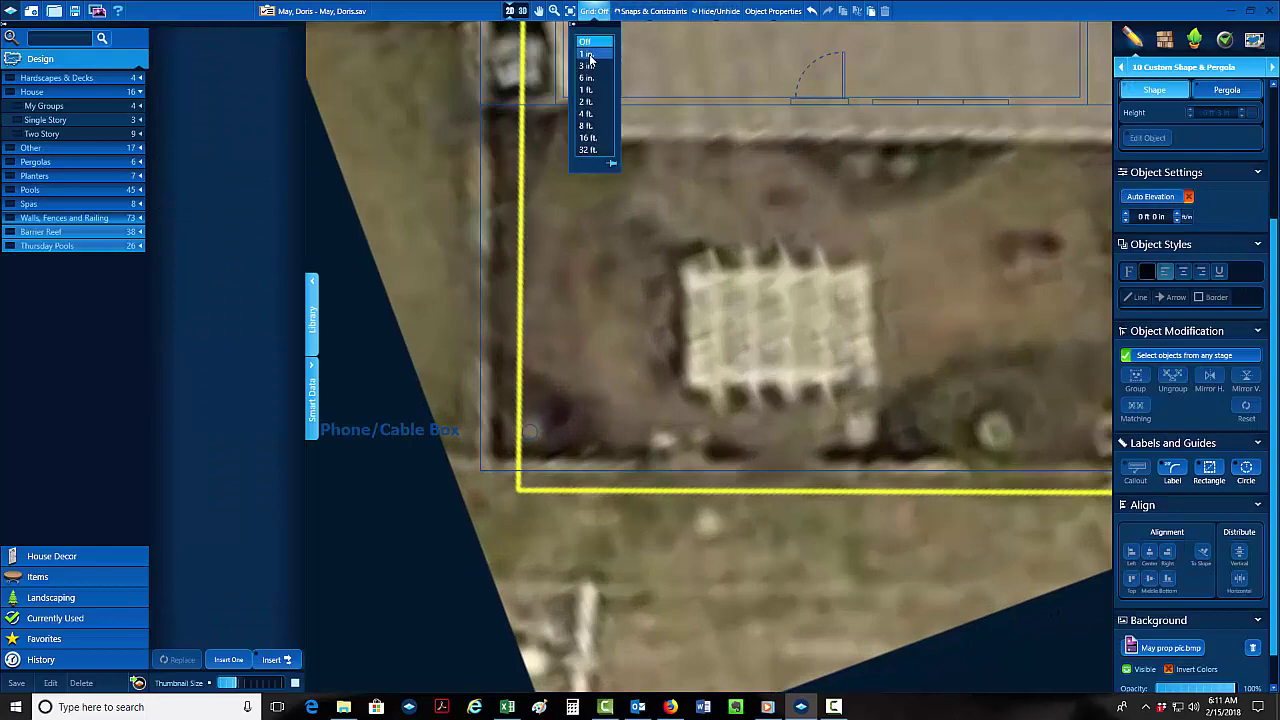
click(594, 62)
scroll(697, 283, up, 2)
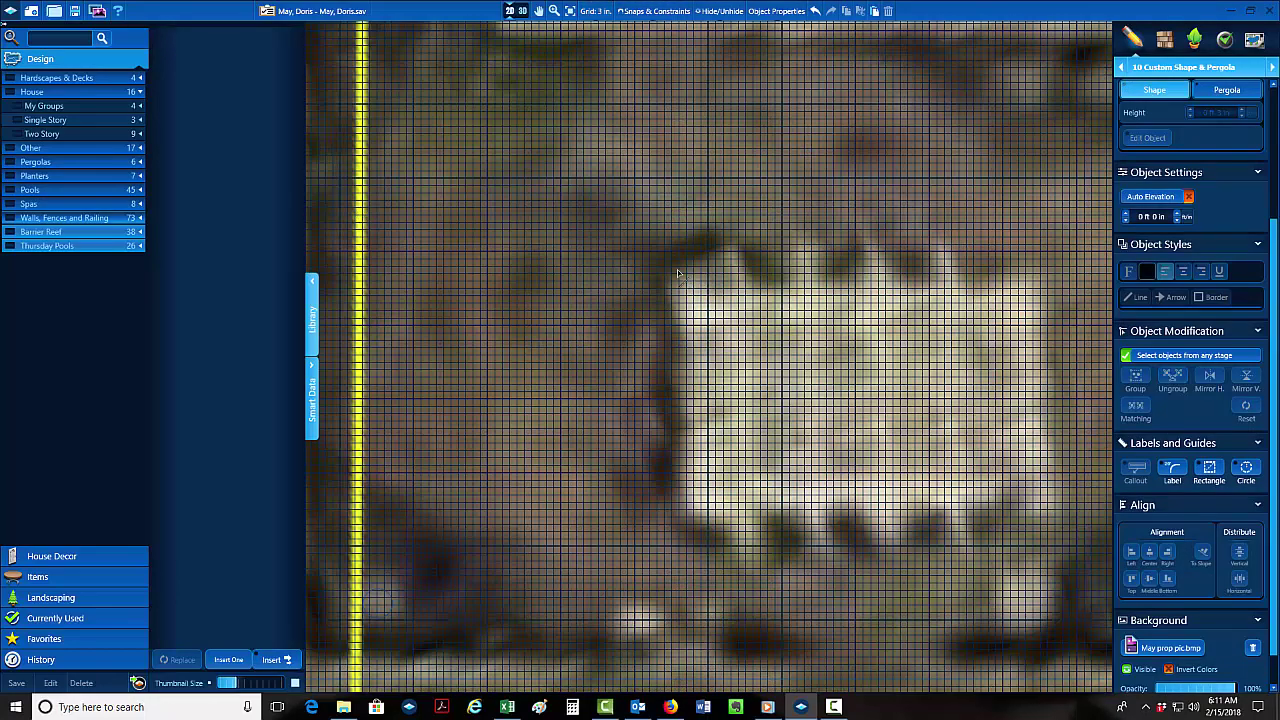
Draw a closed rectangle 12' 9" by 9' tracing the existing white pergola on the aerial photo.
click(673, 268)
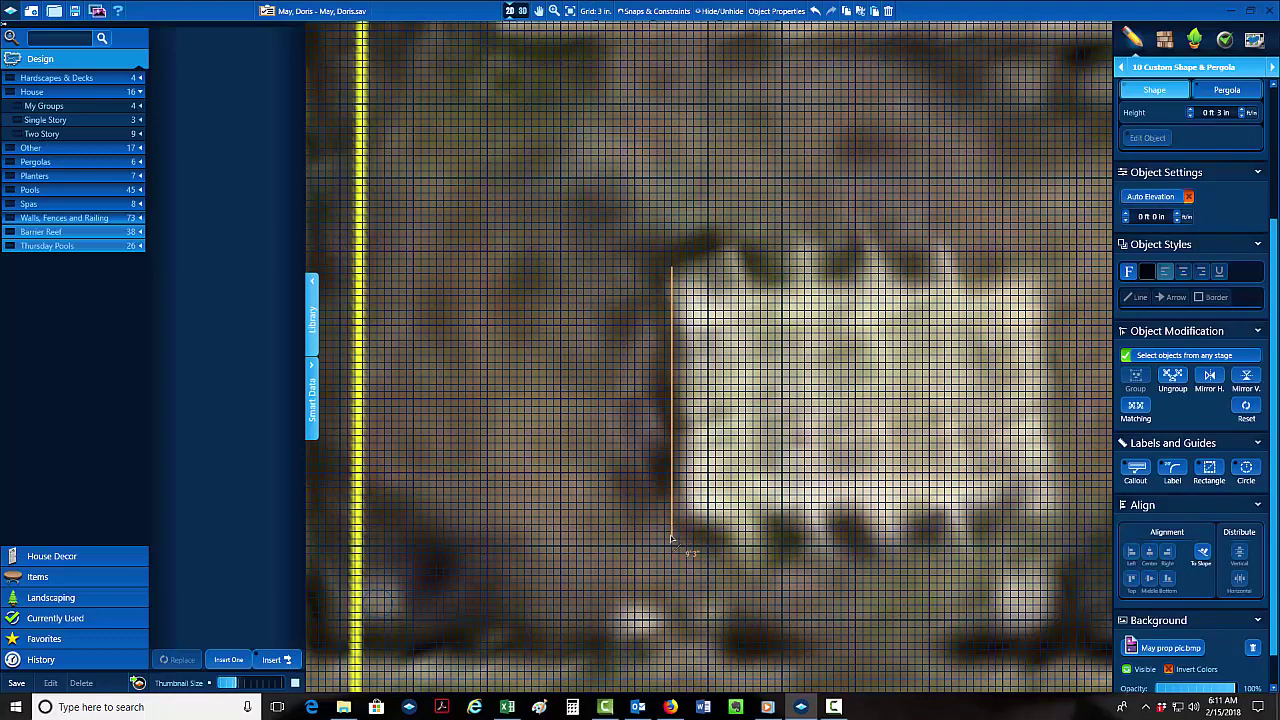
click(672, 532)
middle_drag(828, 531, 512, 438)
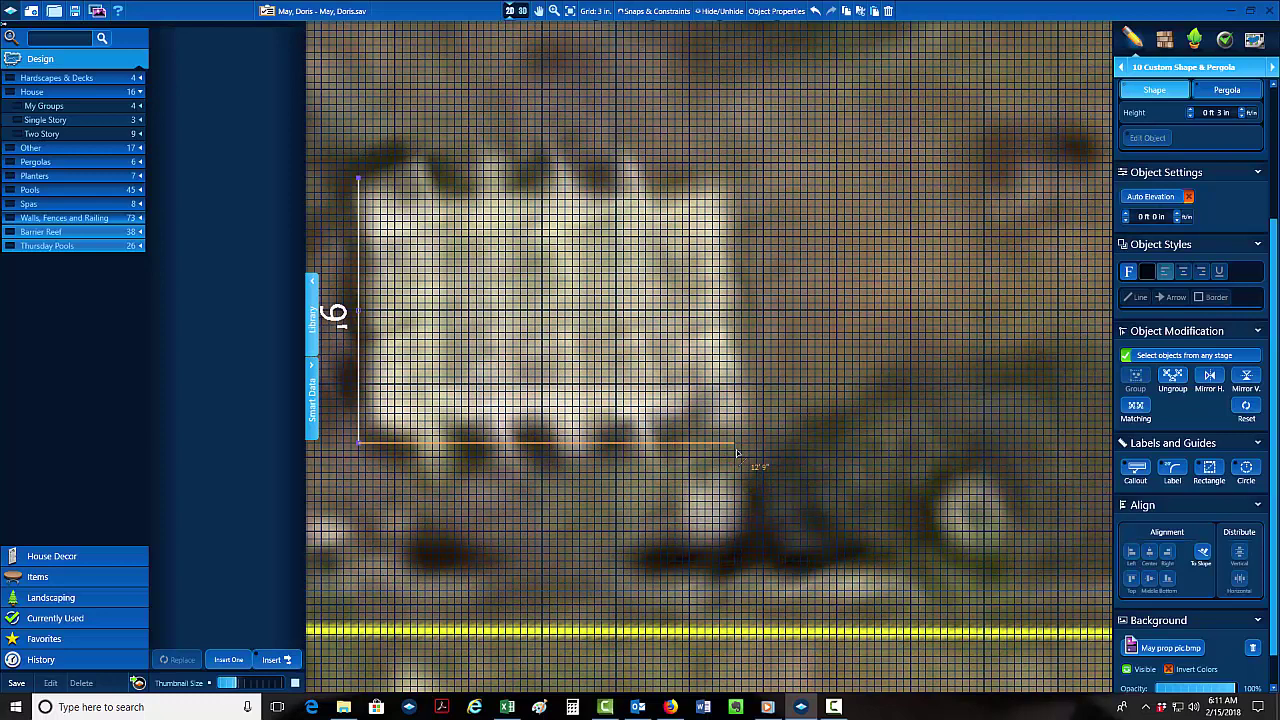
click(736, 453)
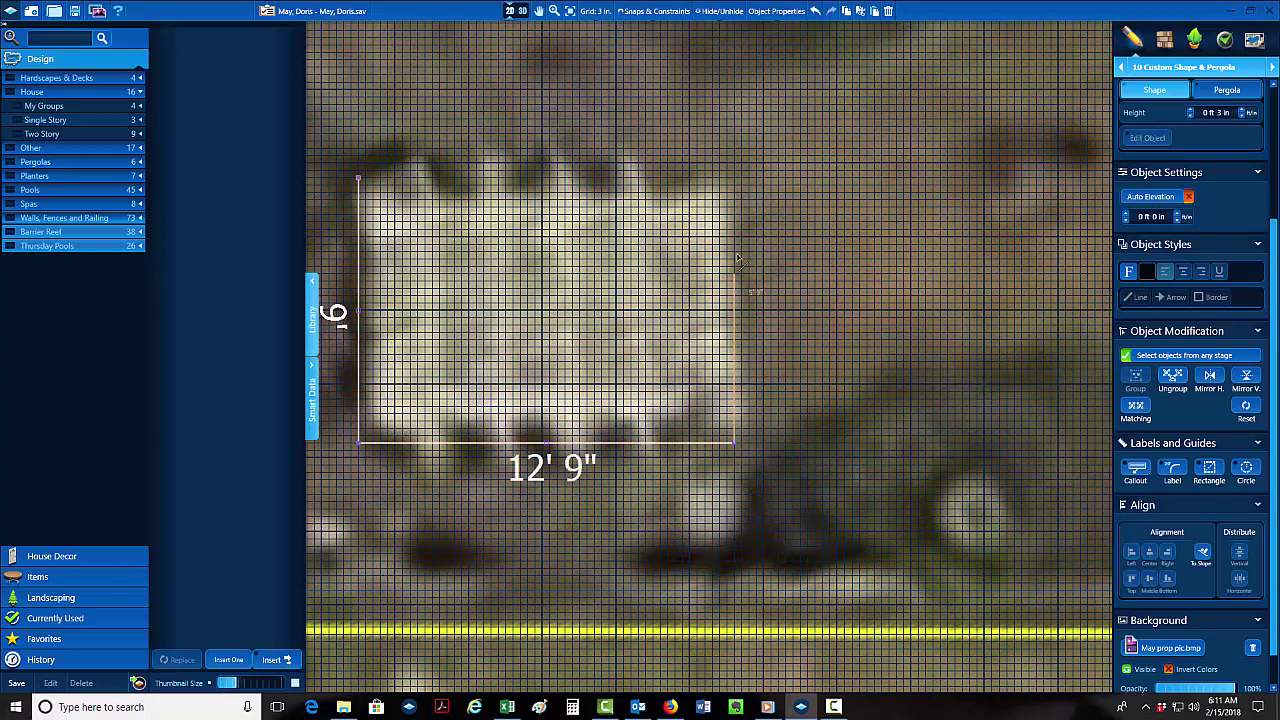
click(735, 179)
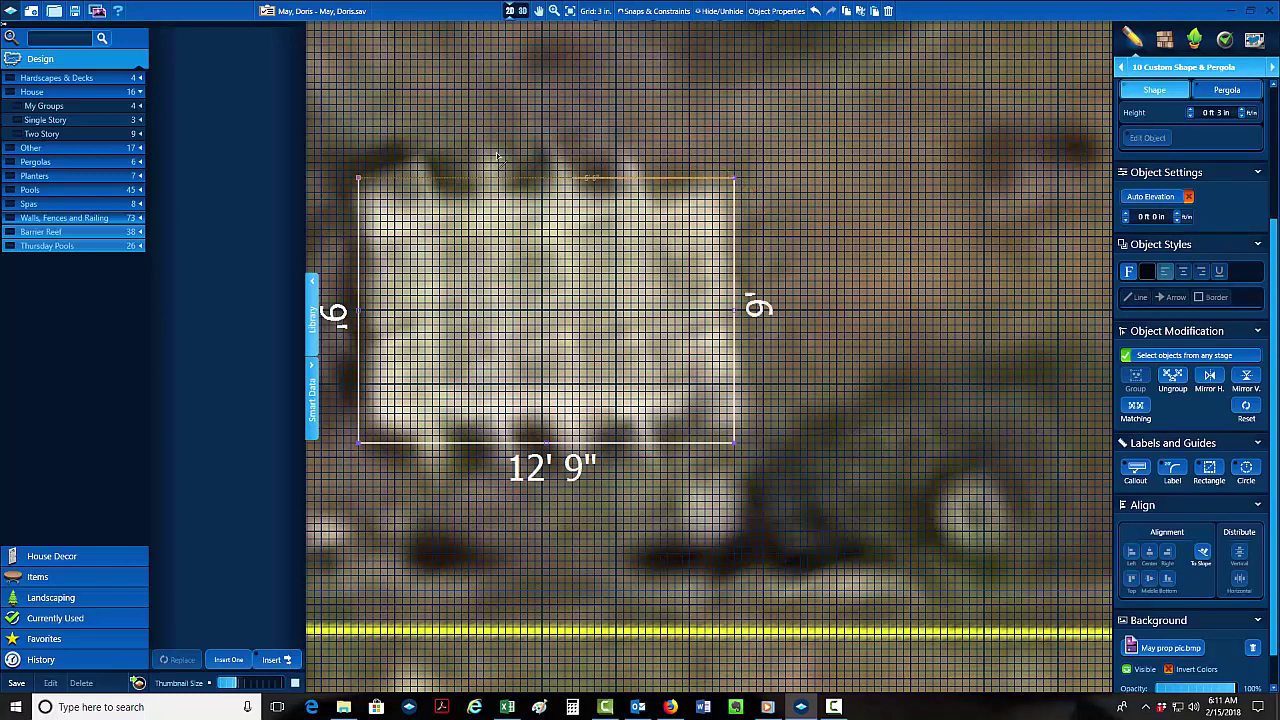
click(358, 179)
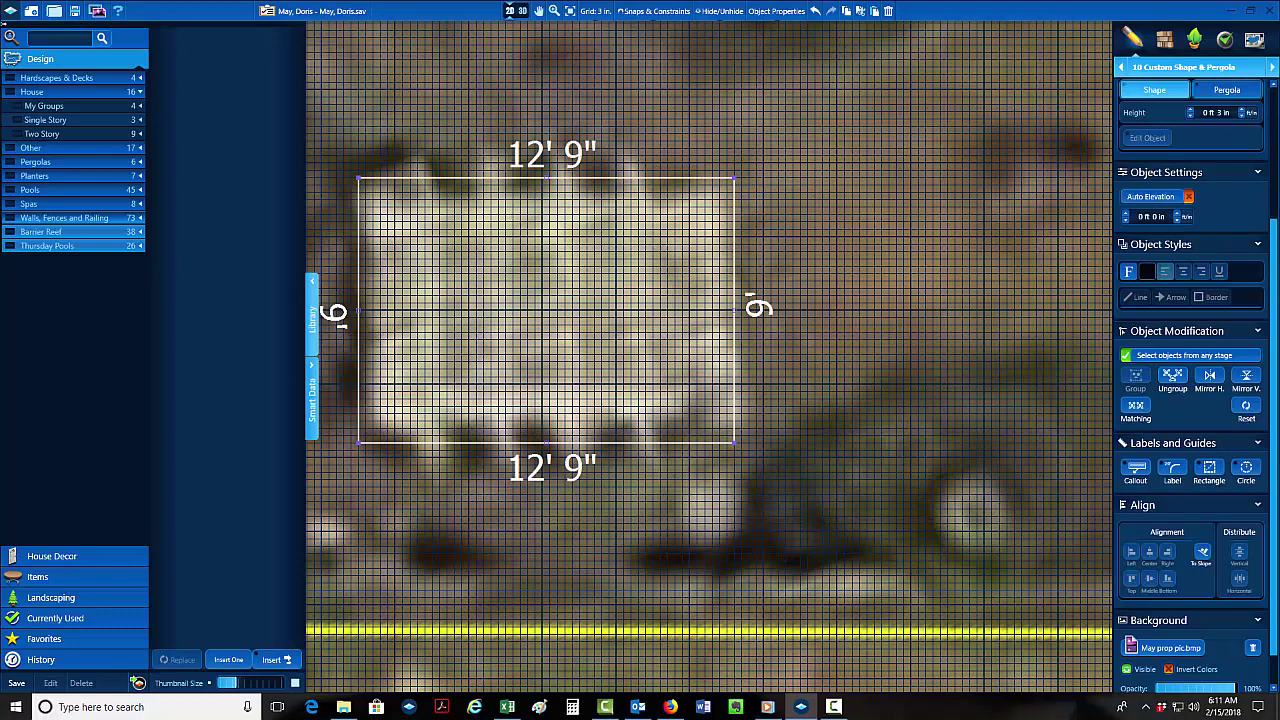
Review the GH010084 backyard video, going back to the part that shows the existing pergola.
drag(1279, 78, 745, 0)
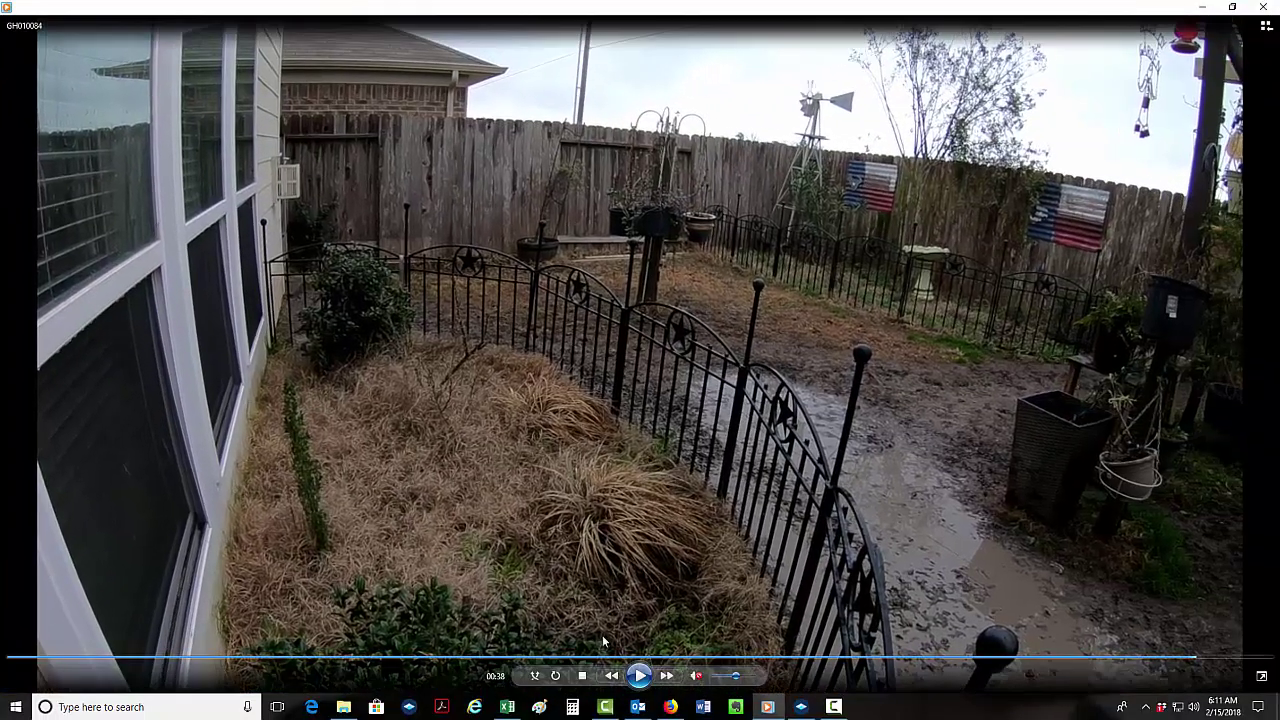
click(1144, 657)
click(640, 676)
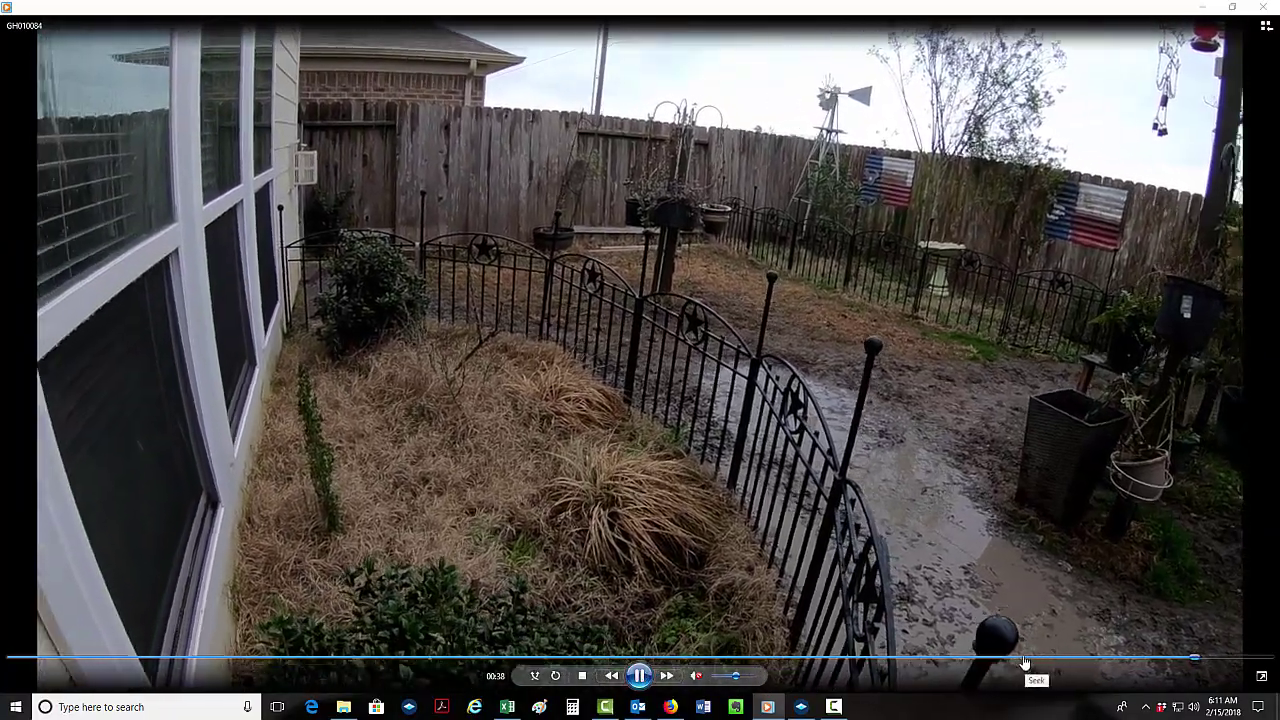
click(1024, 657)
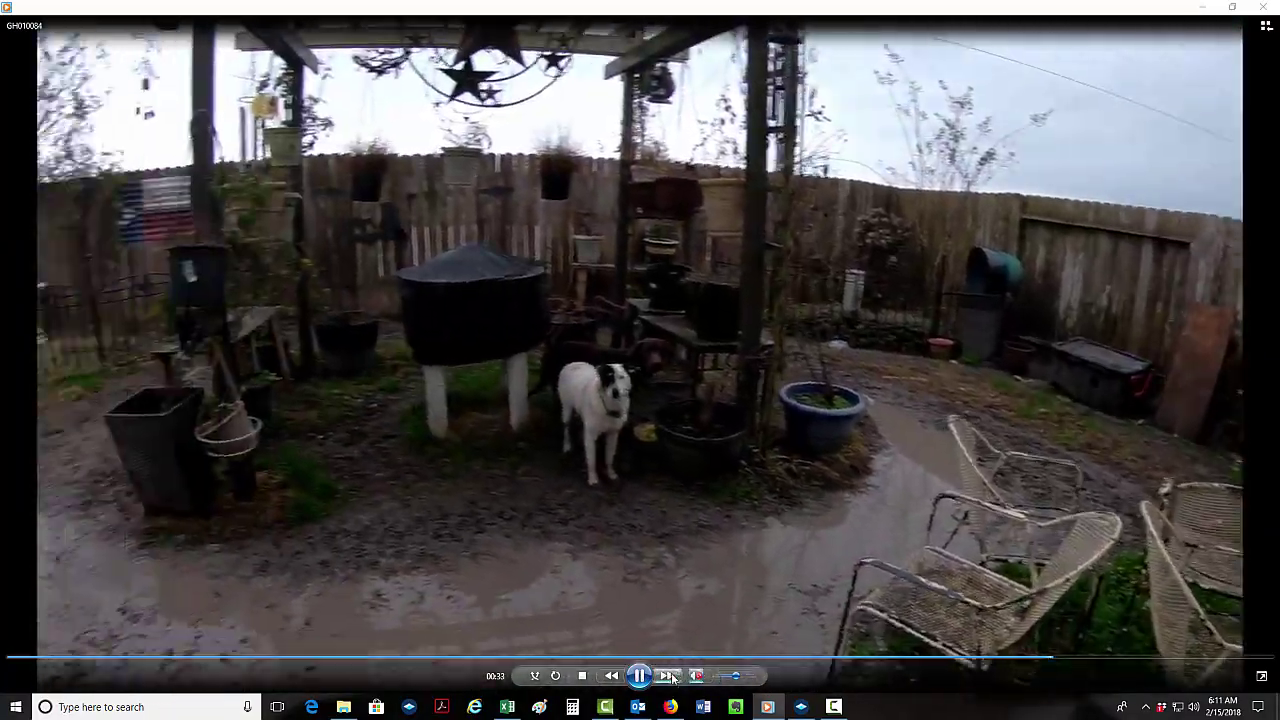
click(645, 677)
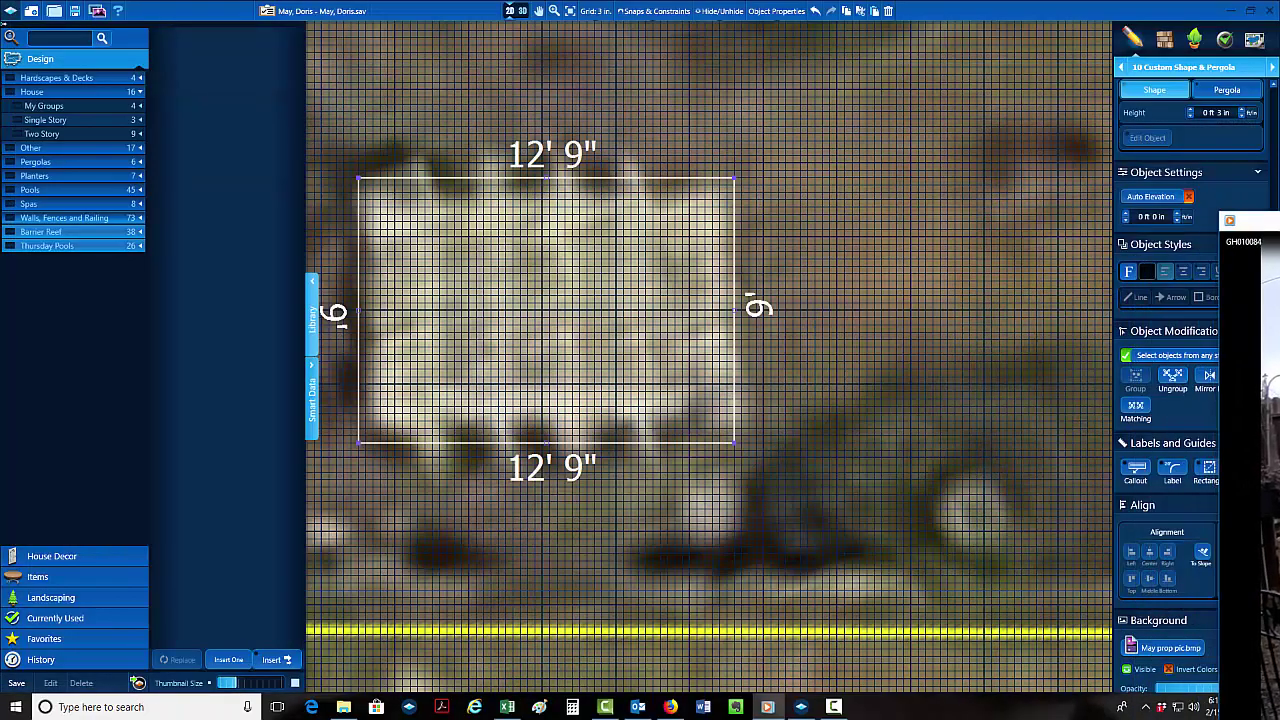
Convert the traced rectangle into a pergola and adjust its column spacing.
click(1227, 90)
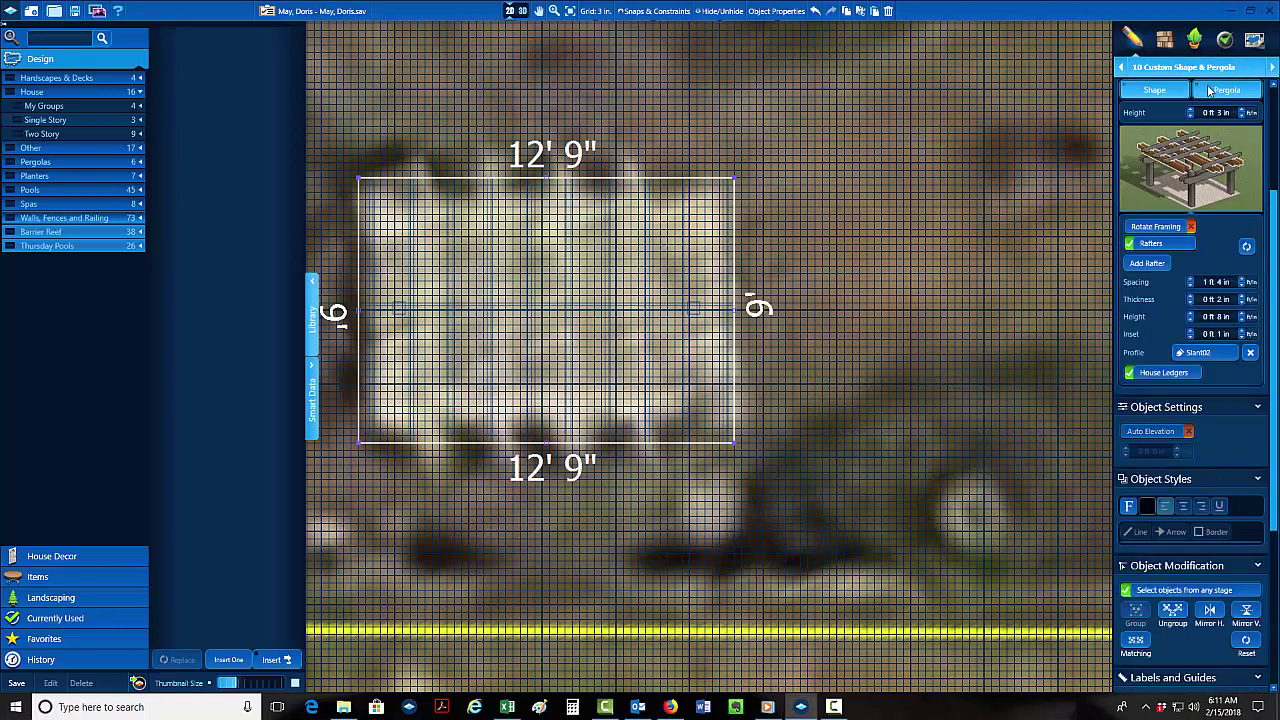
click(1192, 197)
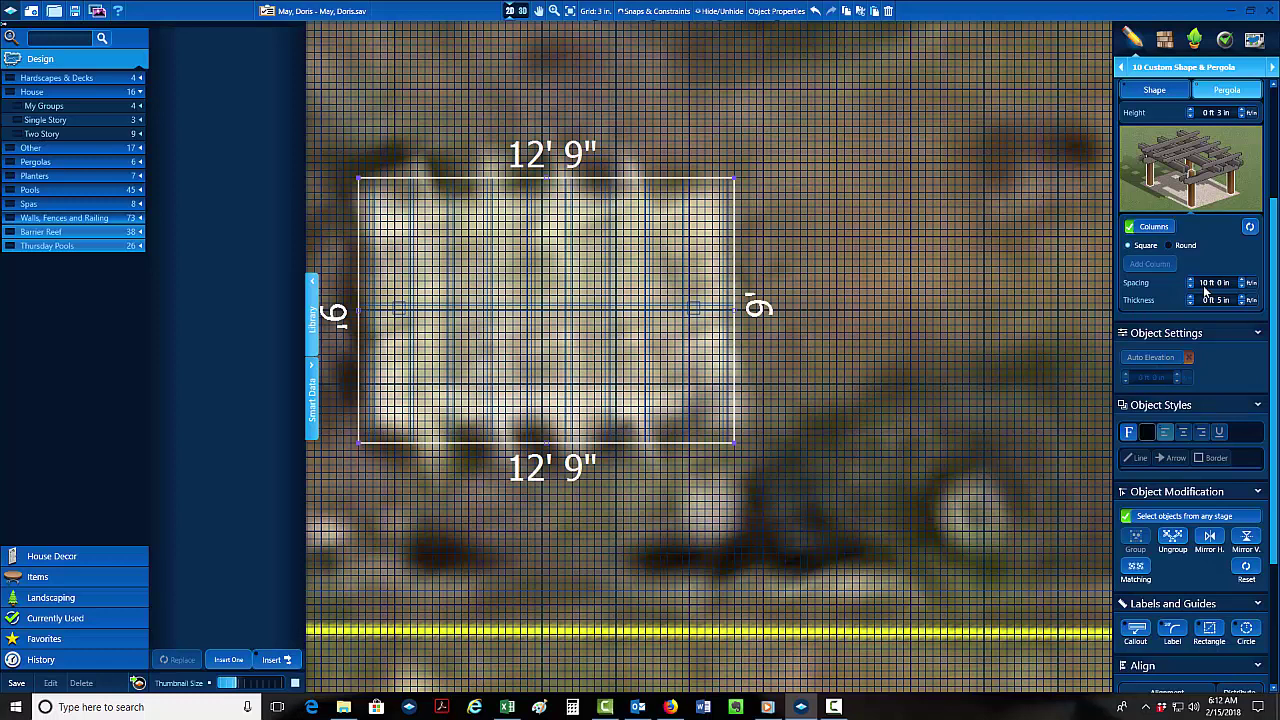
scroll(1205, 288, down, 1)
scroll(1206, 289, up, 1)
scroll(1228, 302, down, 1)
Set the spacing of the pergola's rafter supports to 6 ft 0 in.
click(1203, 185)
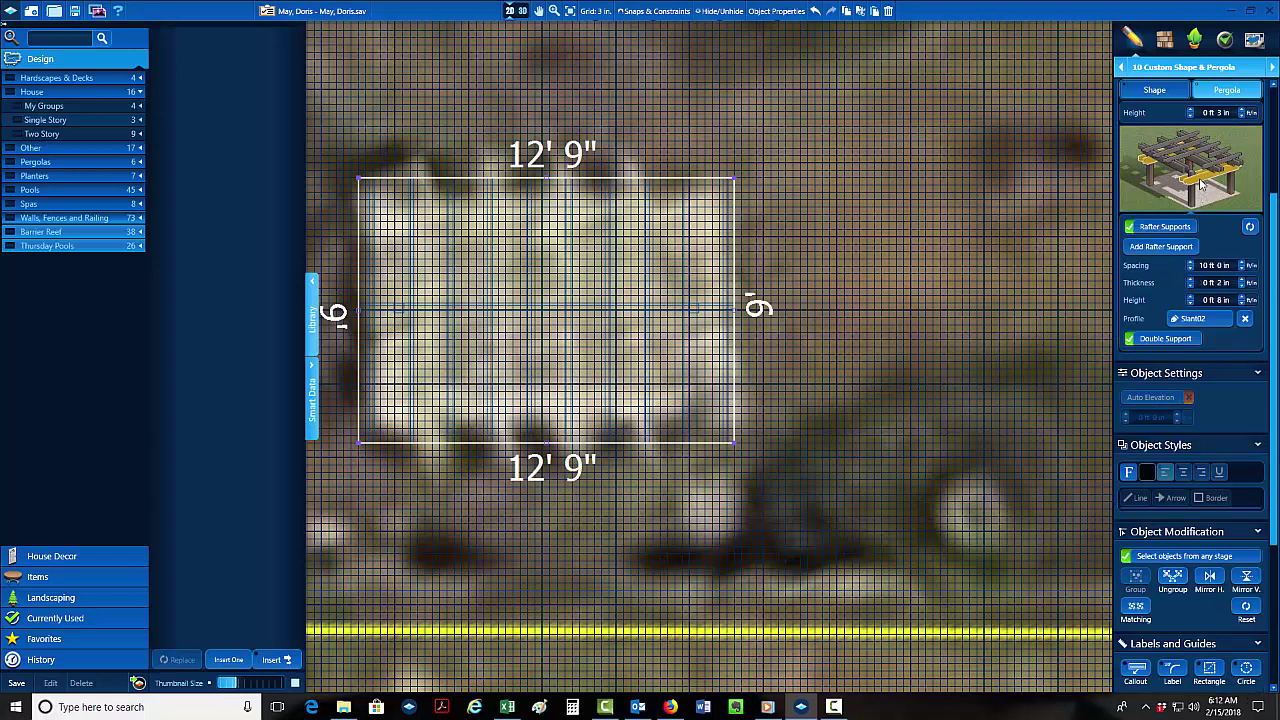
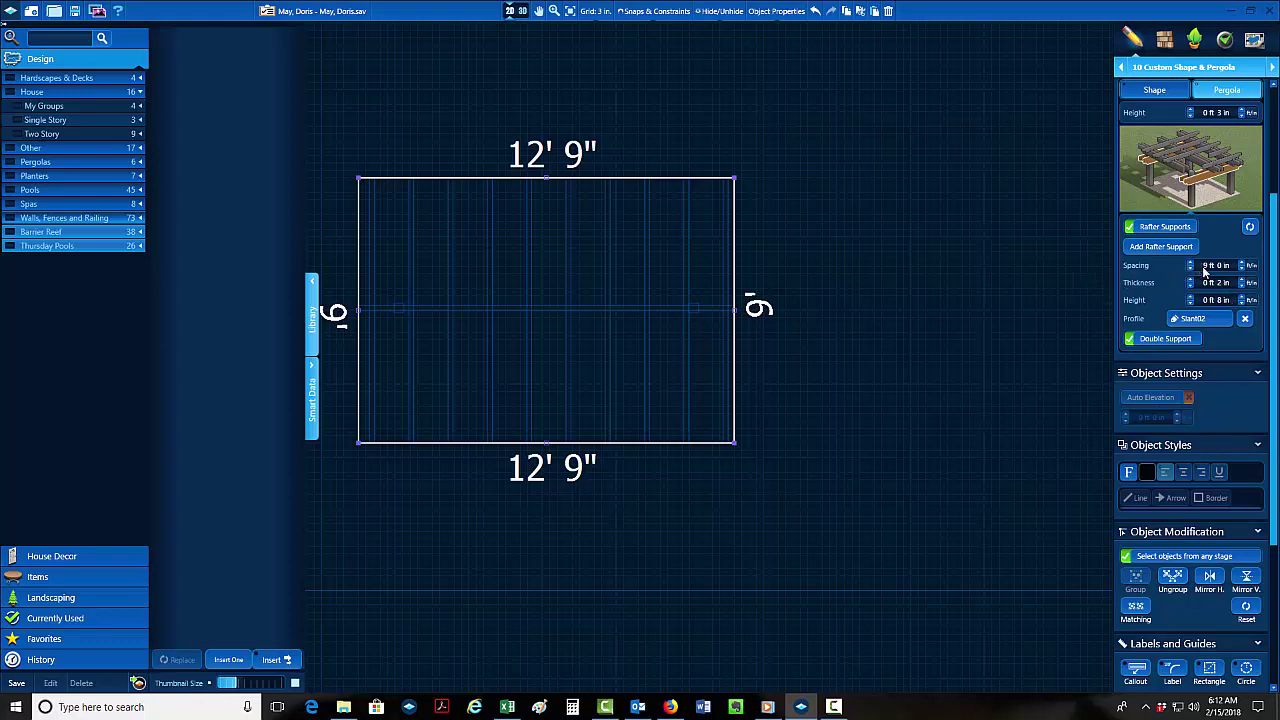
scroll(1205, 270, down, 2)
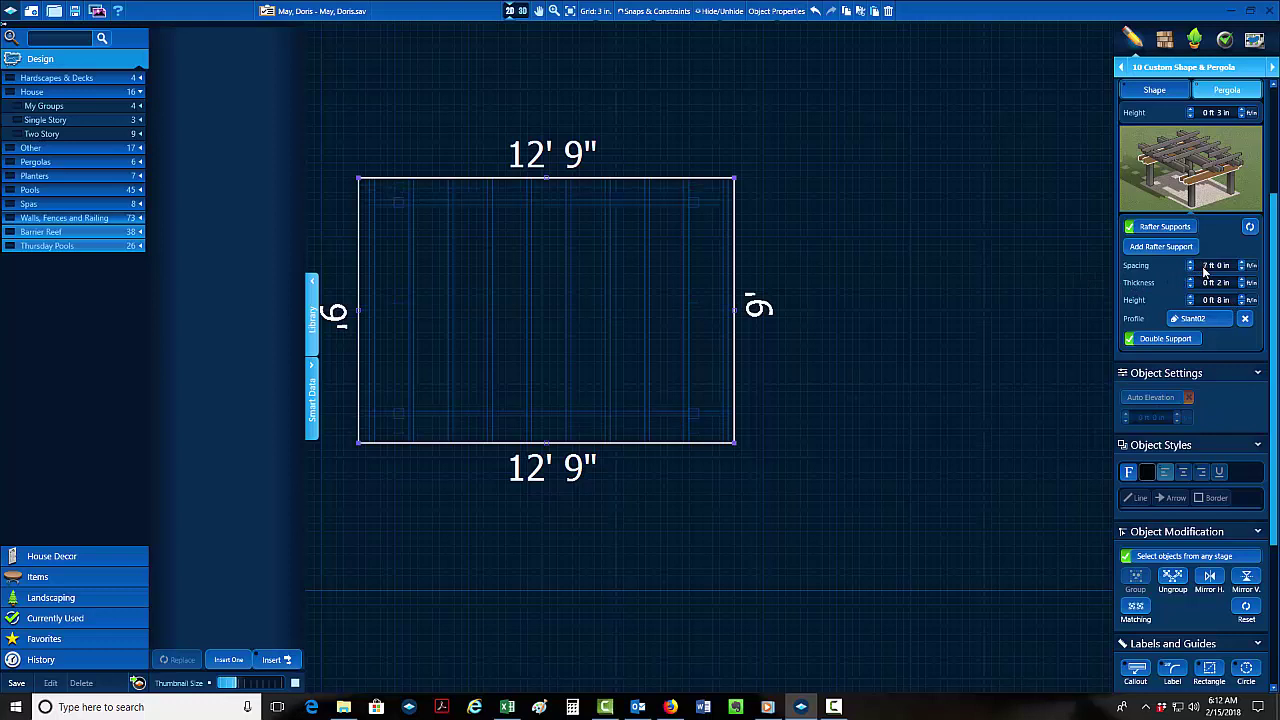
scroll(1205, 270, down, 1)
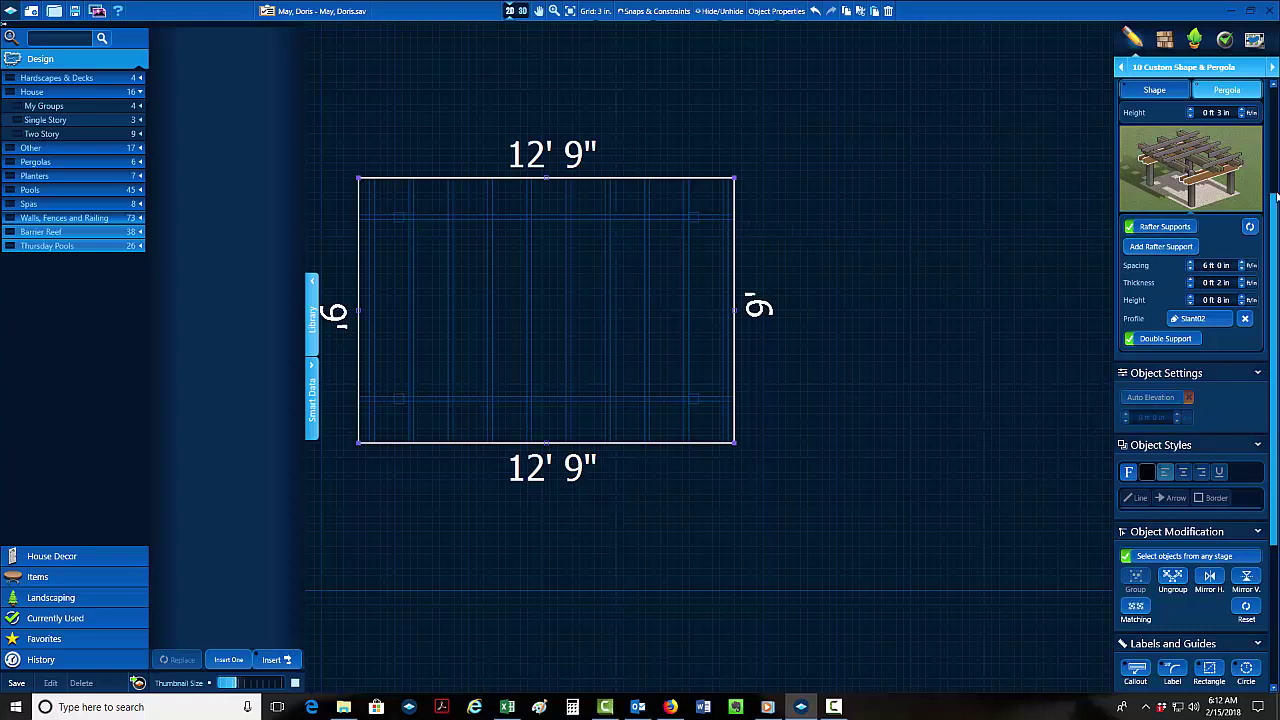
Set the spacing of the pergola's rafters to 10 ft 4 in.
click(1187, 176)
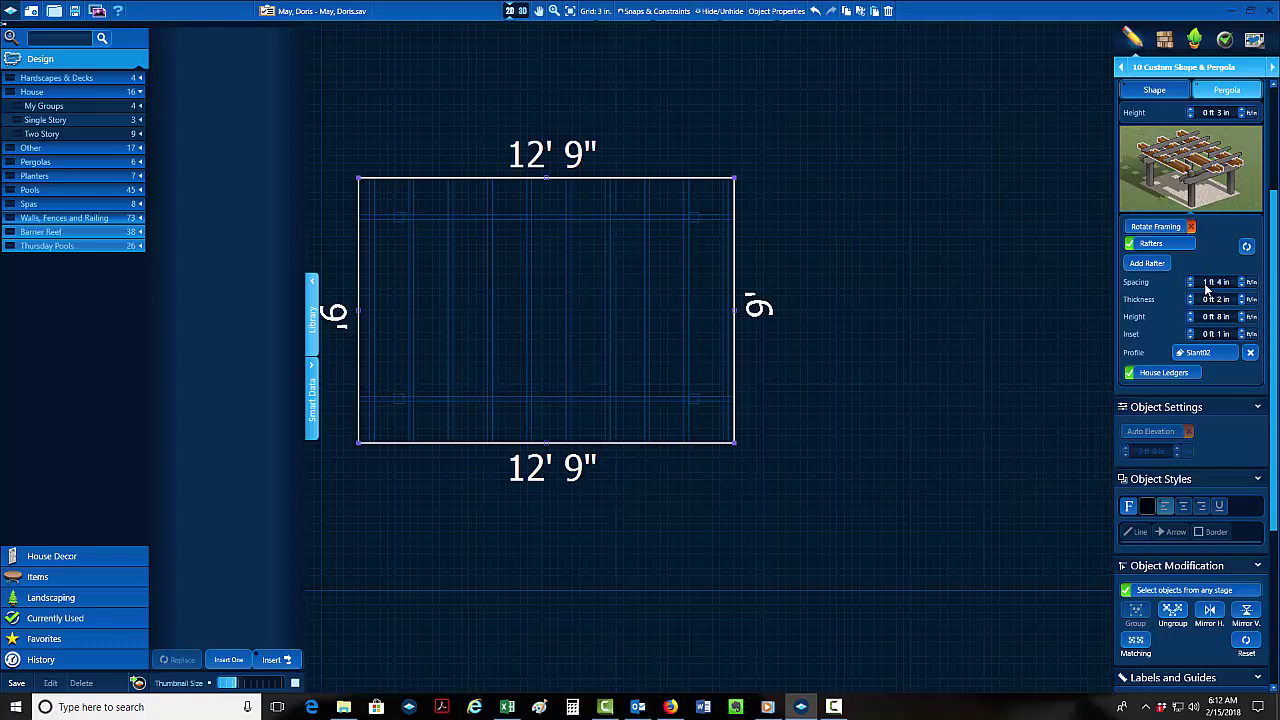
scroll(1206, 286, up, 2)
scroll(1206, 286, up, 3)
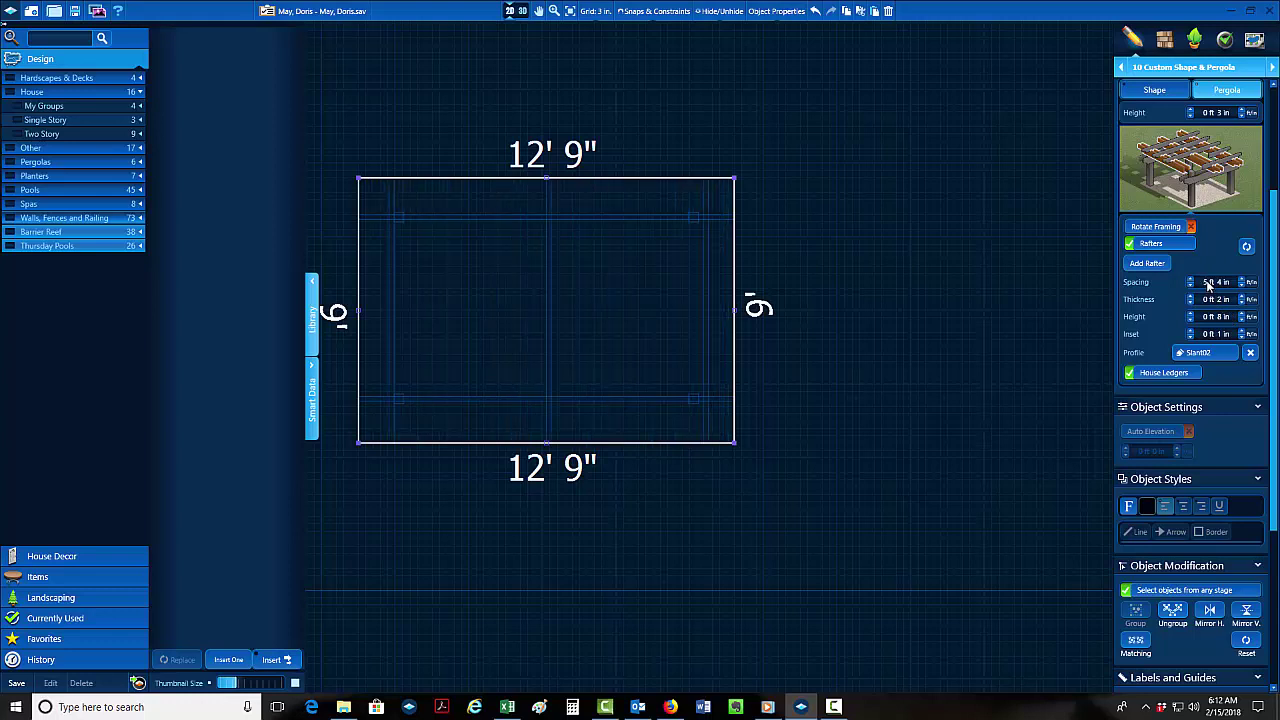
scroll(1207, 285, up, 4)
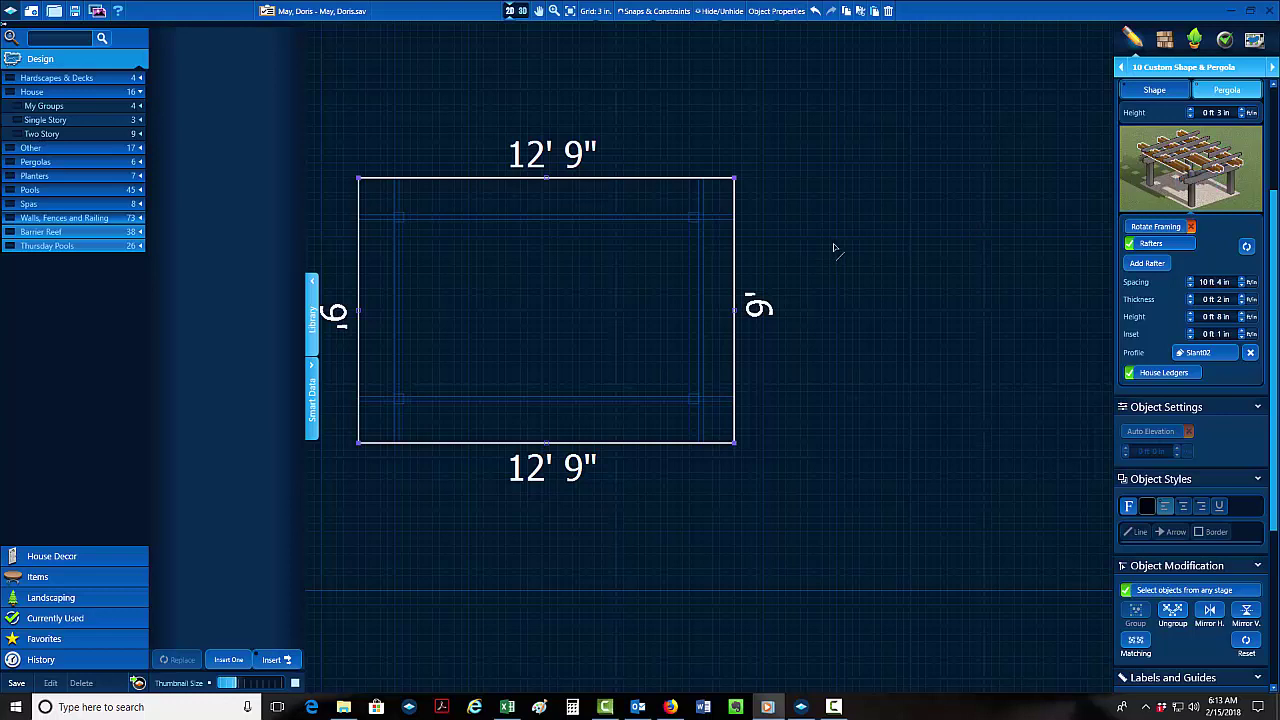
Open the pergola's slat settings and check the structure in 3D before returning to the 2D plan.
click(1167, 170)
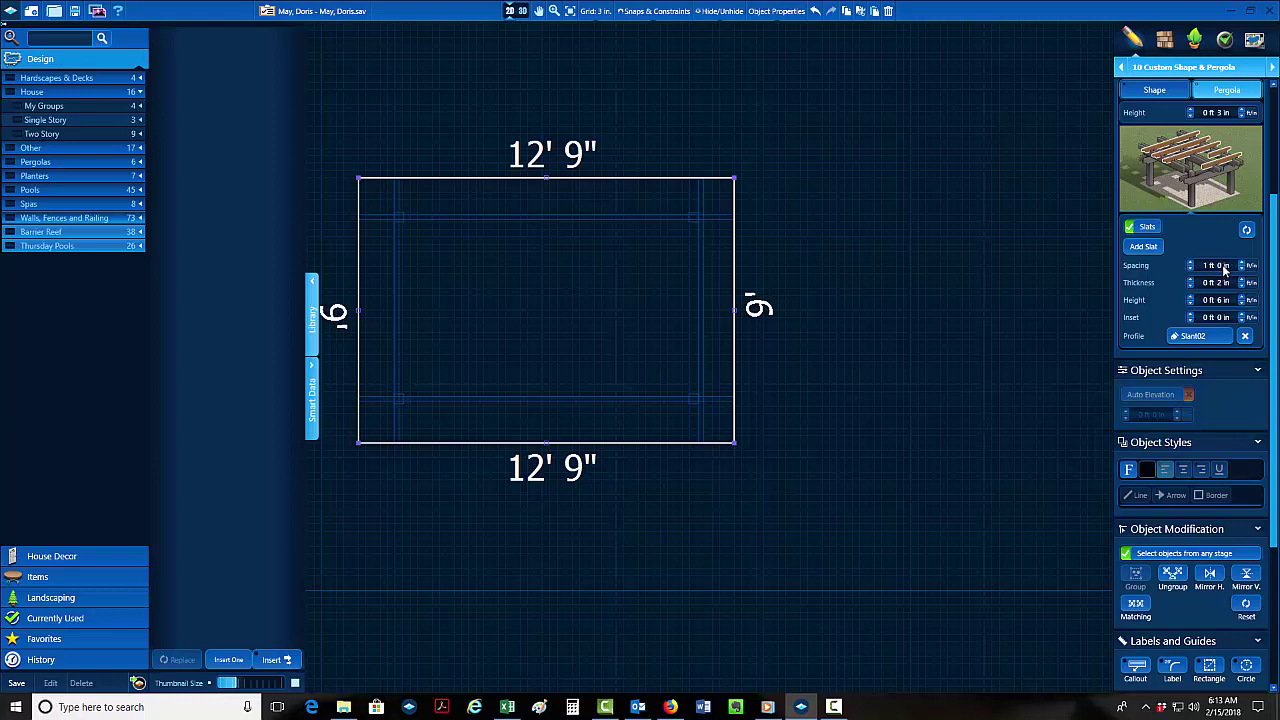
click(520, 11)
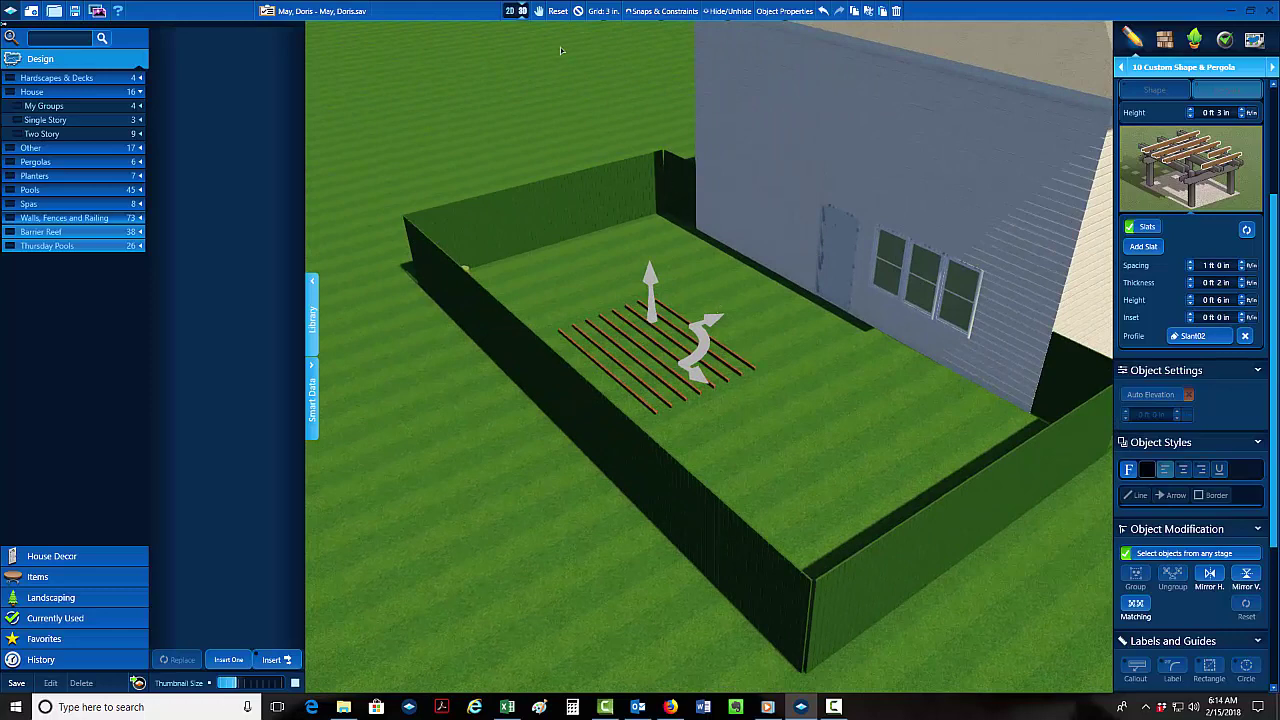
click(509, 11)
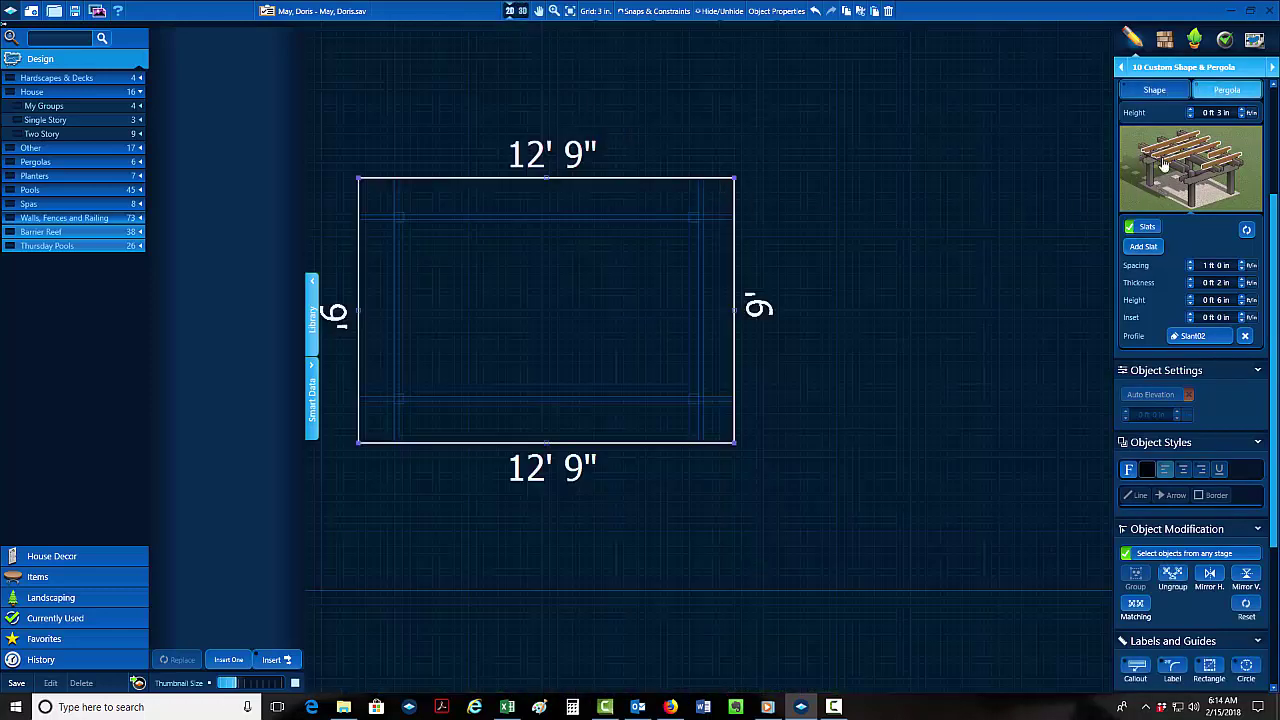
Set the pergola's height to 8 ft 0 in and inspect it in 3D.
drag(1213, 116, 1225, 116)
click(1202, 116)
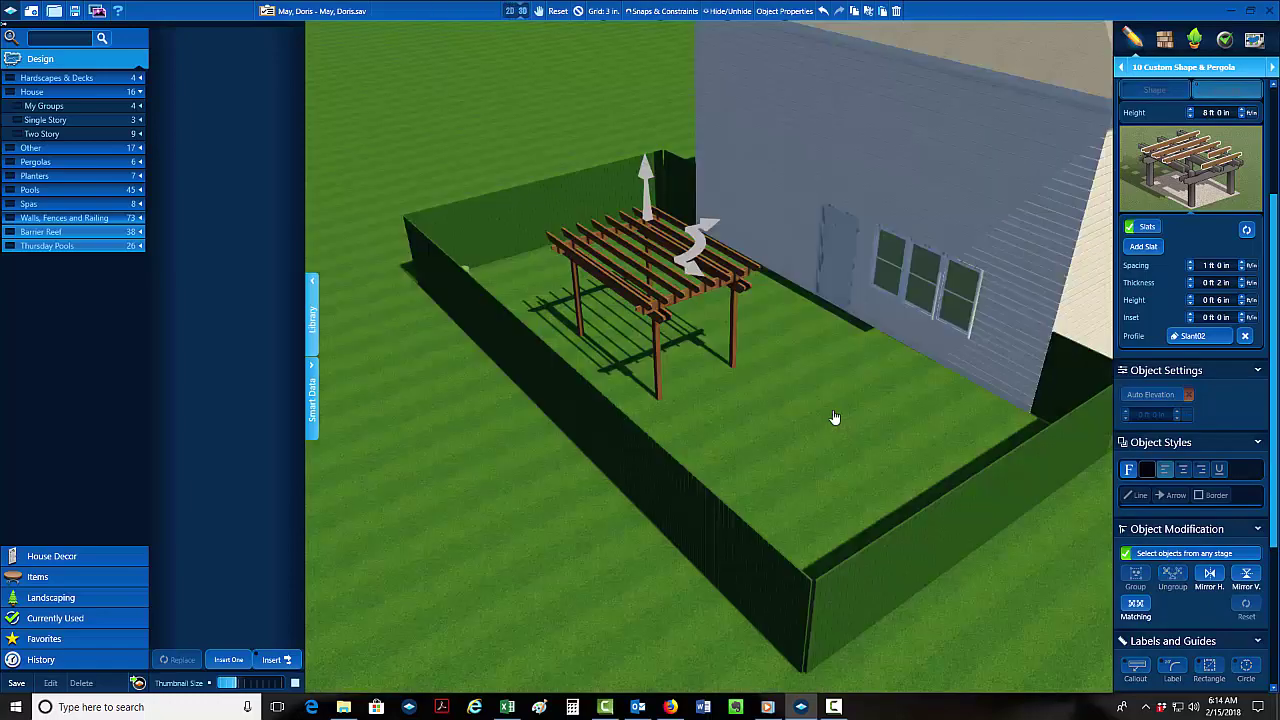
right_drag(835, 418, 669, 427)
scroll(759, 416, up, 4)
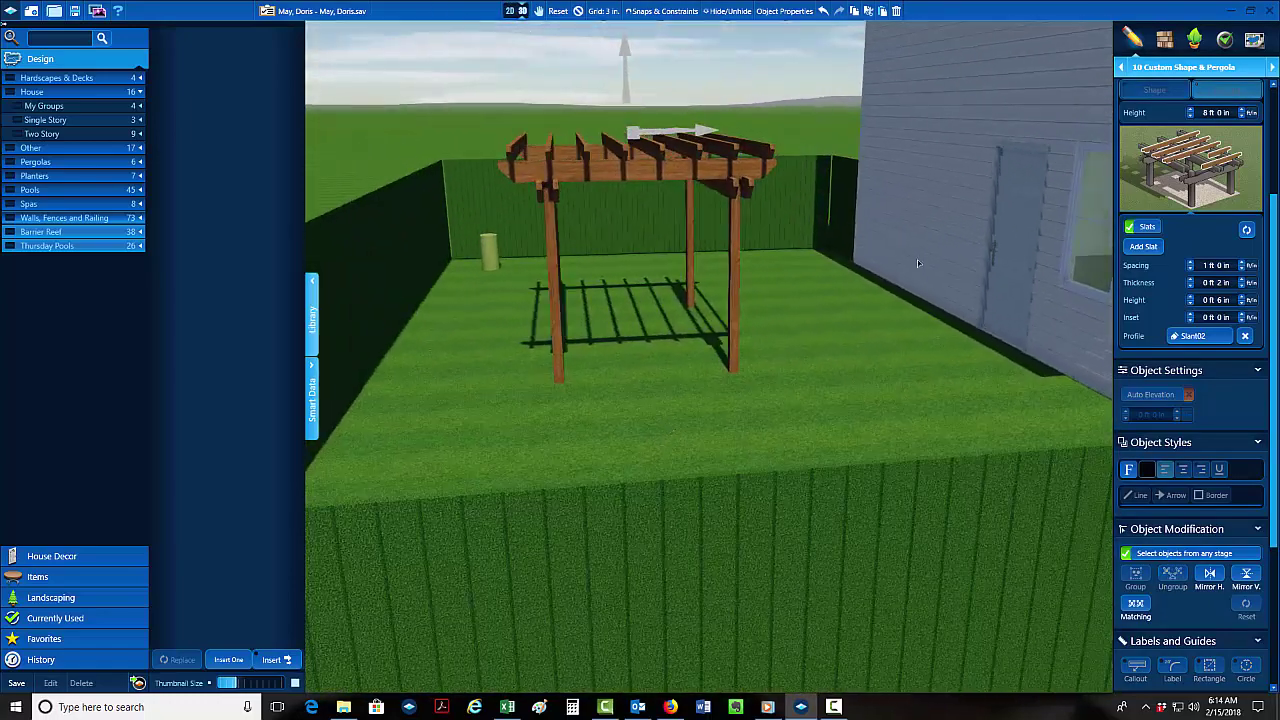
Compare the 3D pergola with the existing one in the backyard video and examine its slats.
drag(1279, 120, 410, 80)
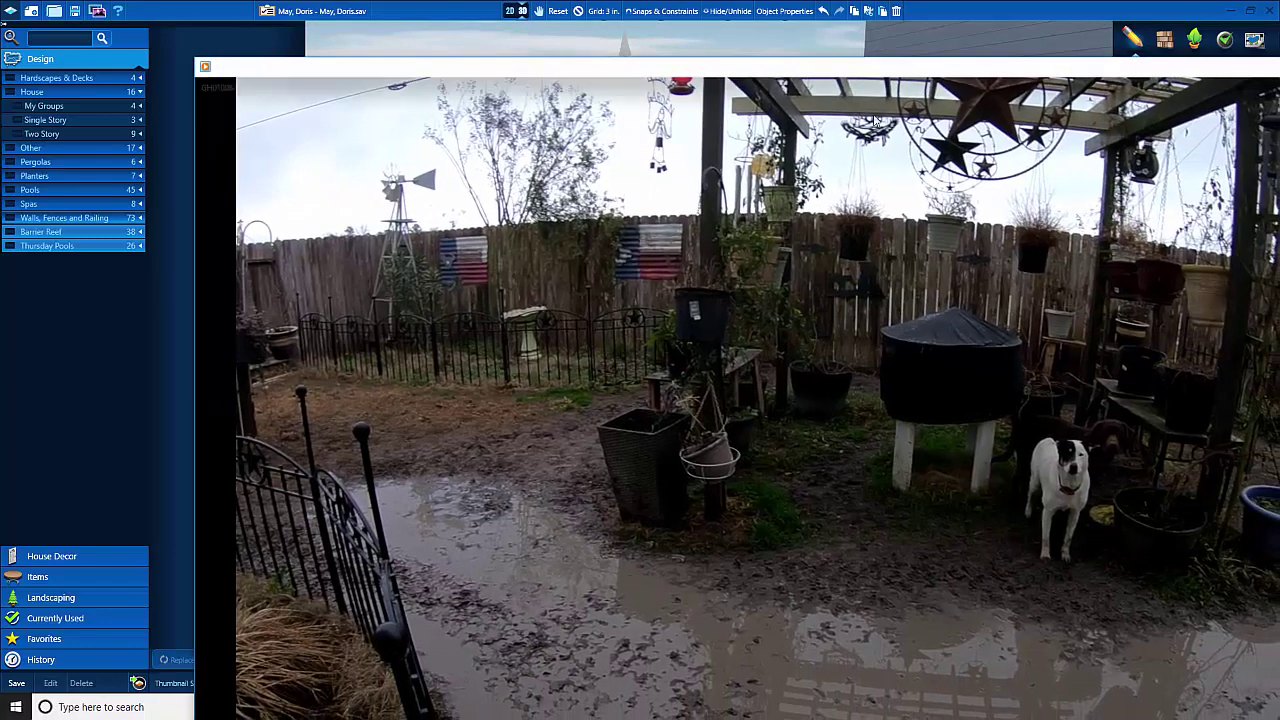
drag(1092, 76, 1254, 148)
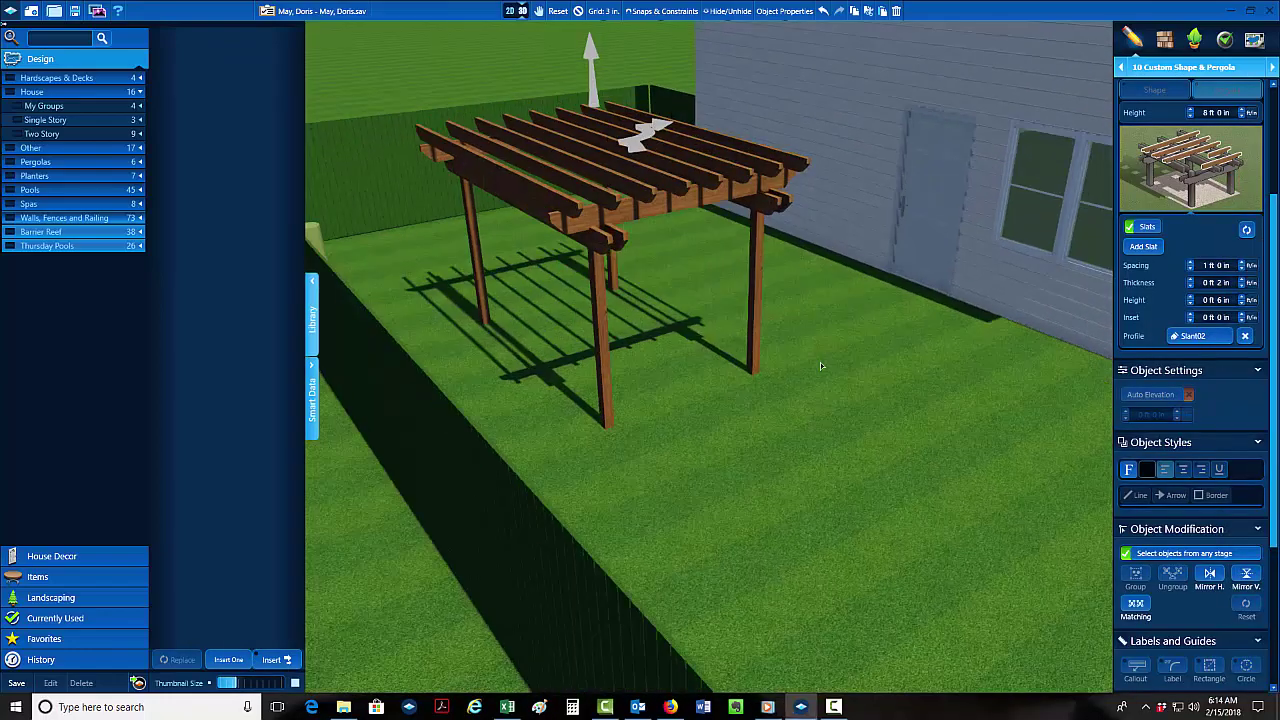
middle_drag(820, 362, 882, 360)
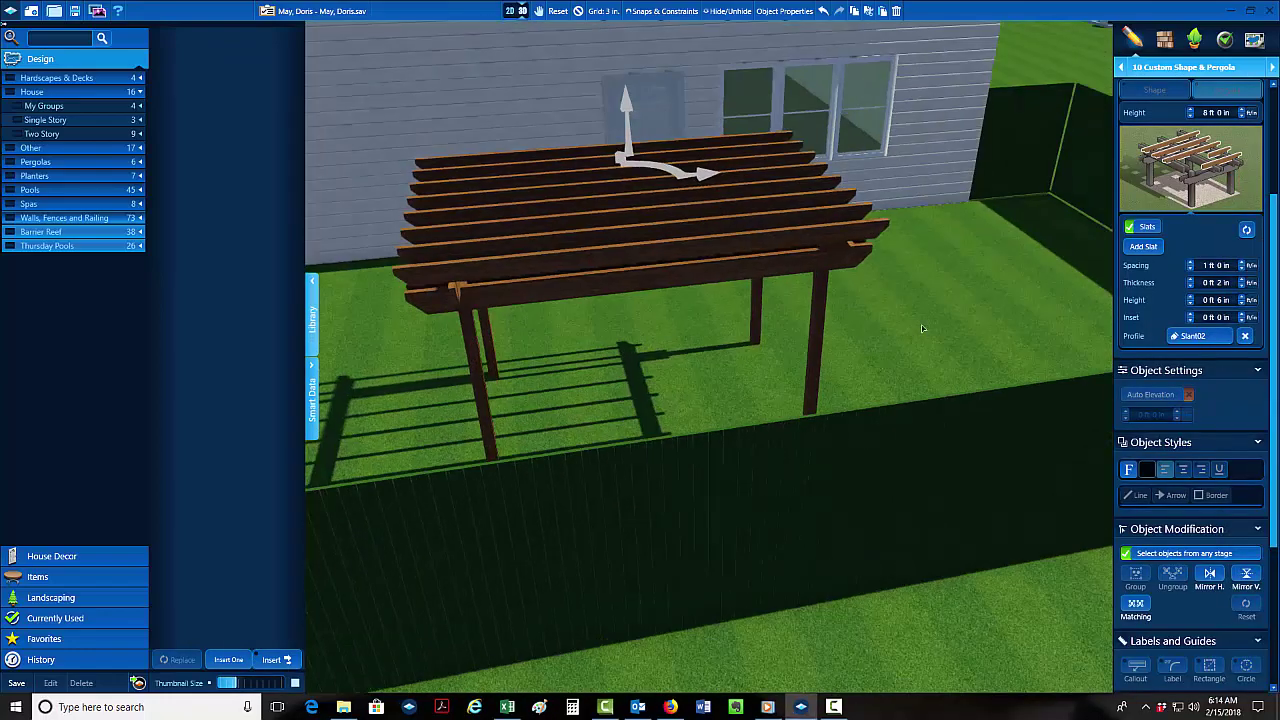
Try to add an extra slat to the pergola, and undo it.
click(1149, 249)
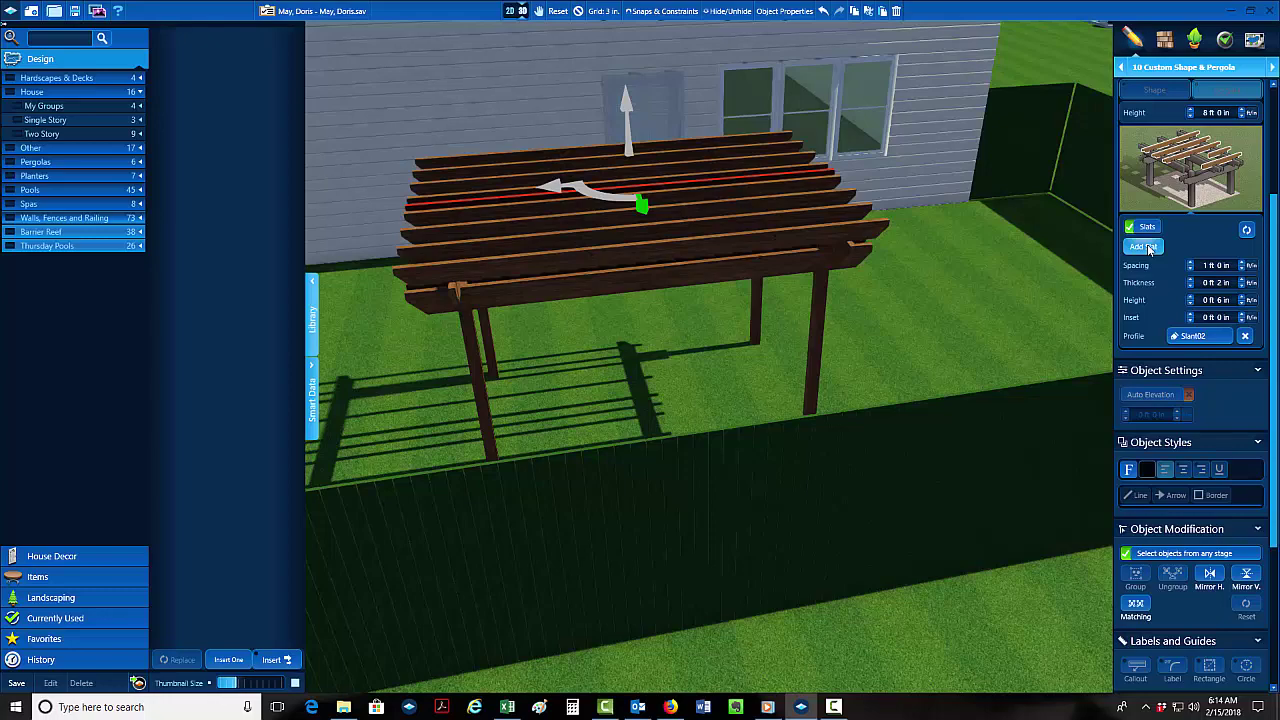
key(space)
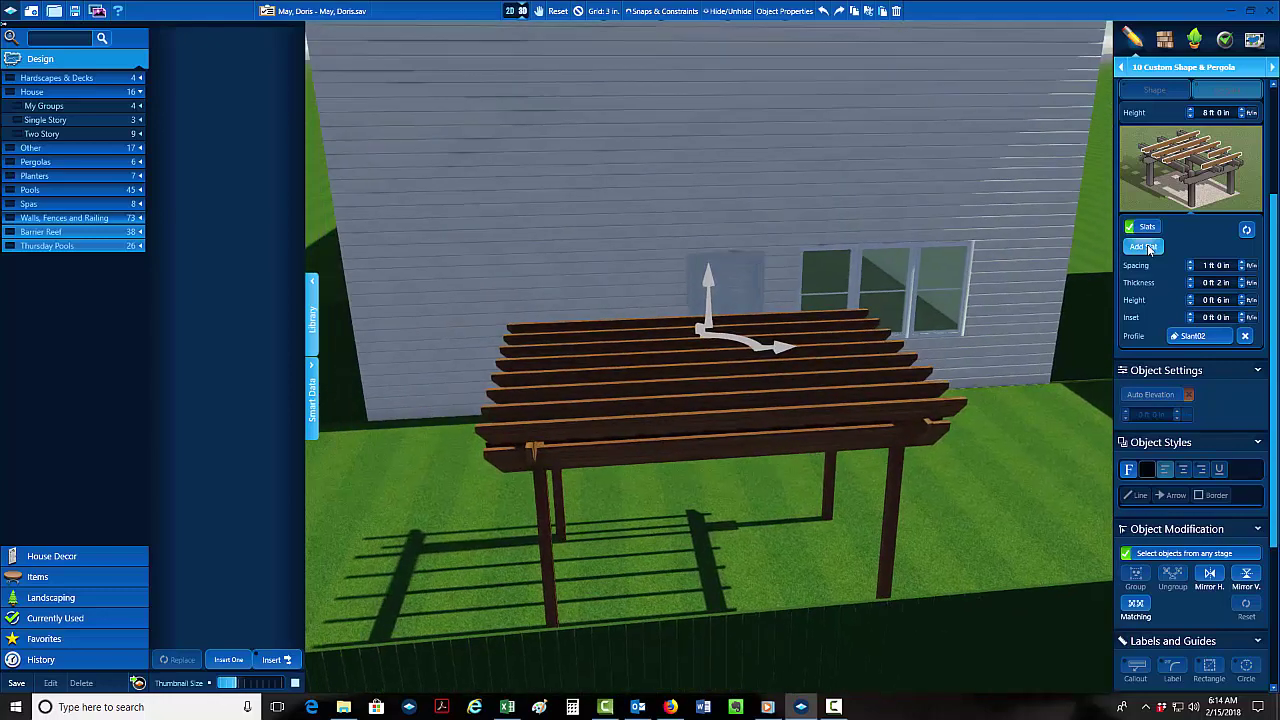
Finish the backyard fence in the lighter grayish Plain Wood material from the Wood Flooring collection.
middle_drag(925, 452, 681, 549)
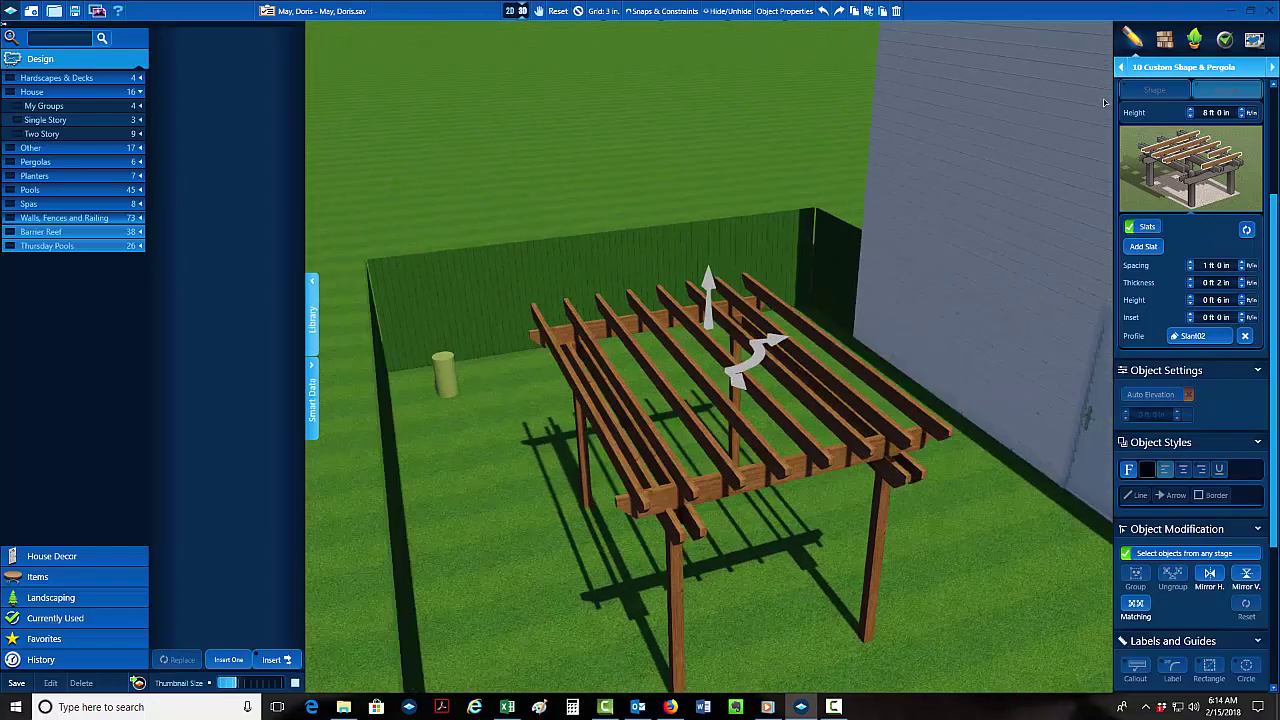
click(1165, 40)
middle_drag(706, 234, 724, 262)
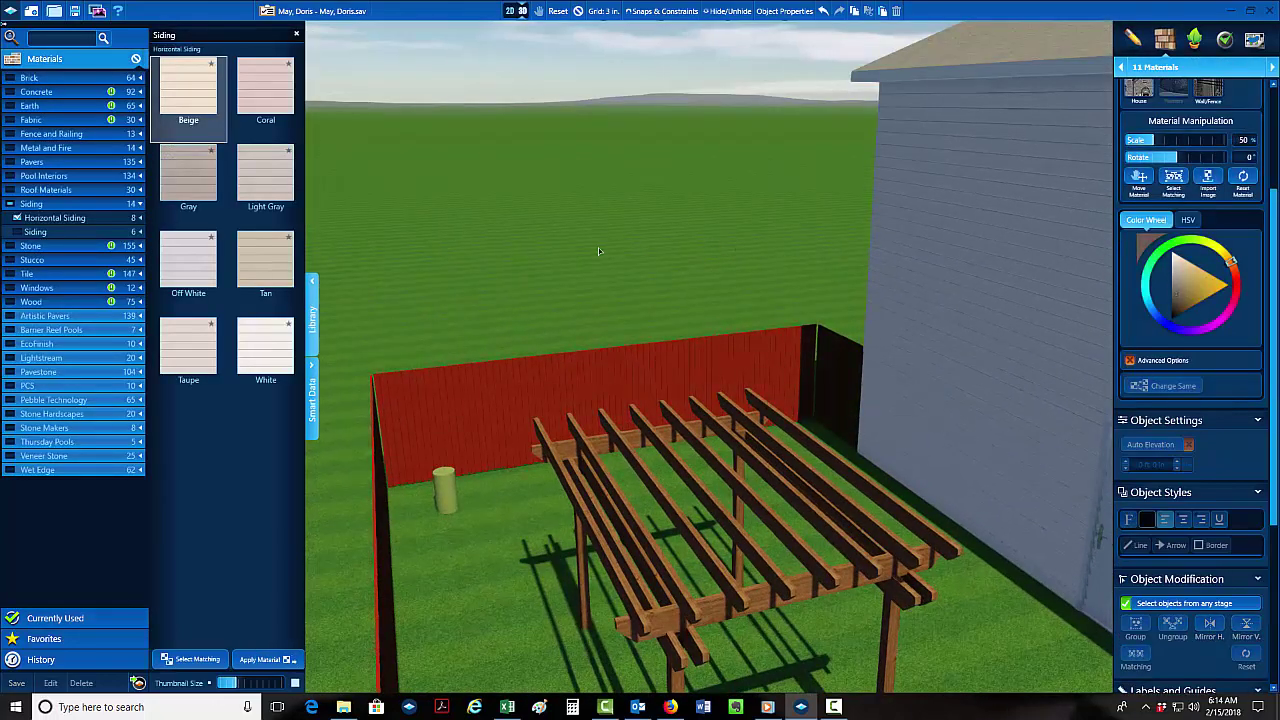
click(18, 218)
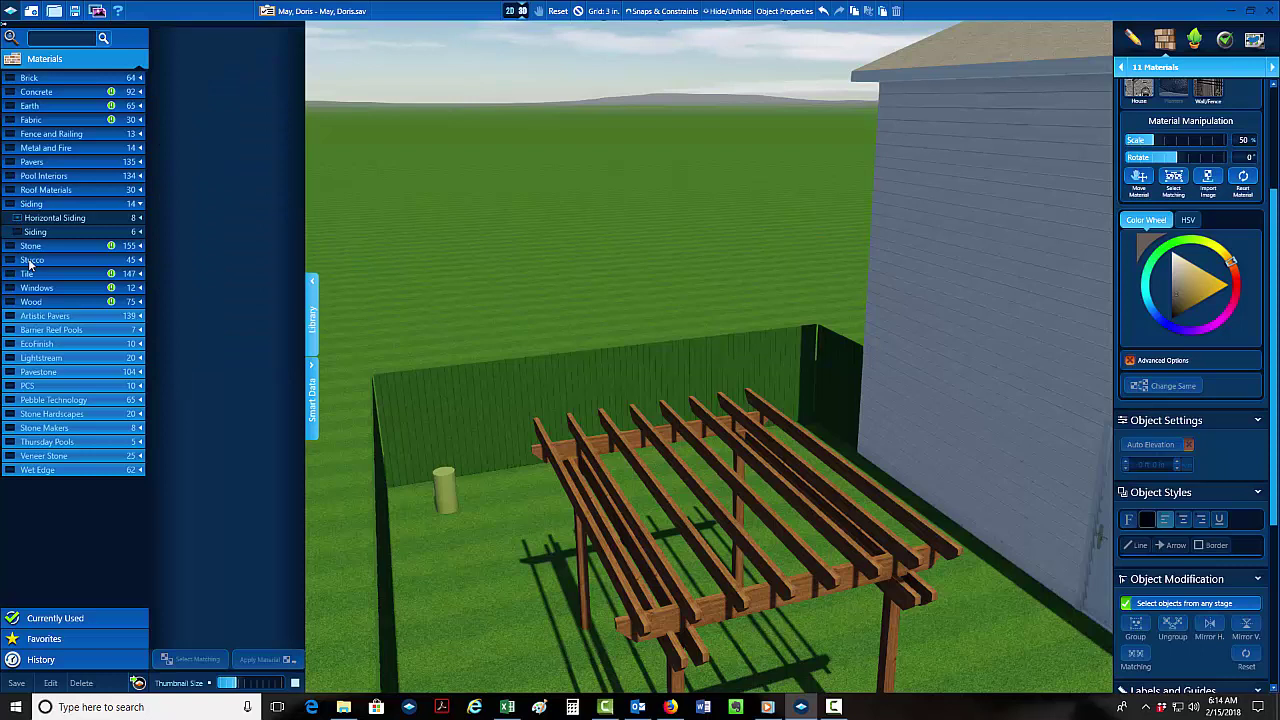
click(136, 302)
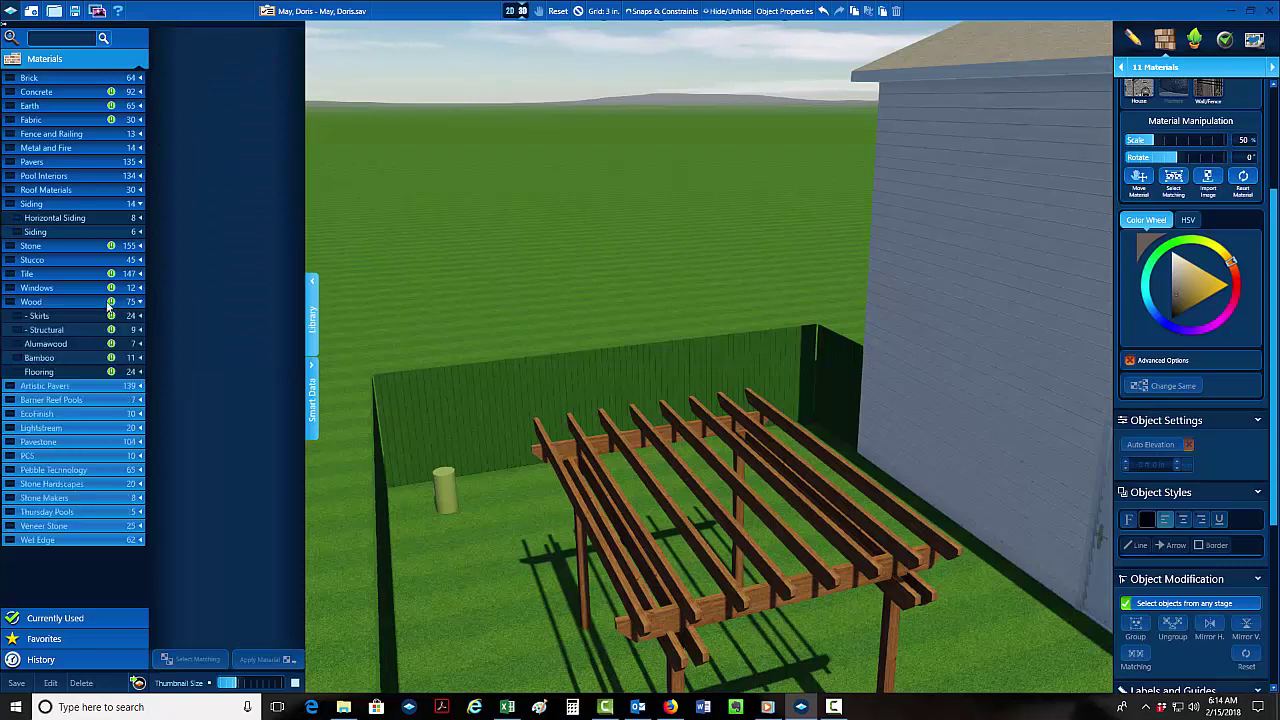
click(16, 372)
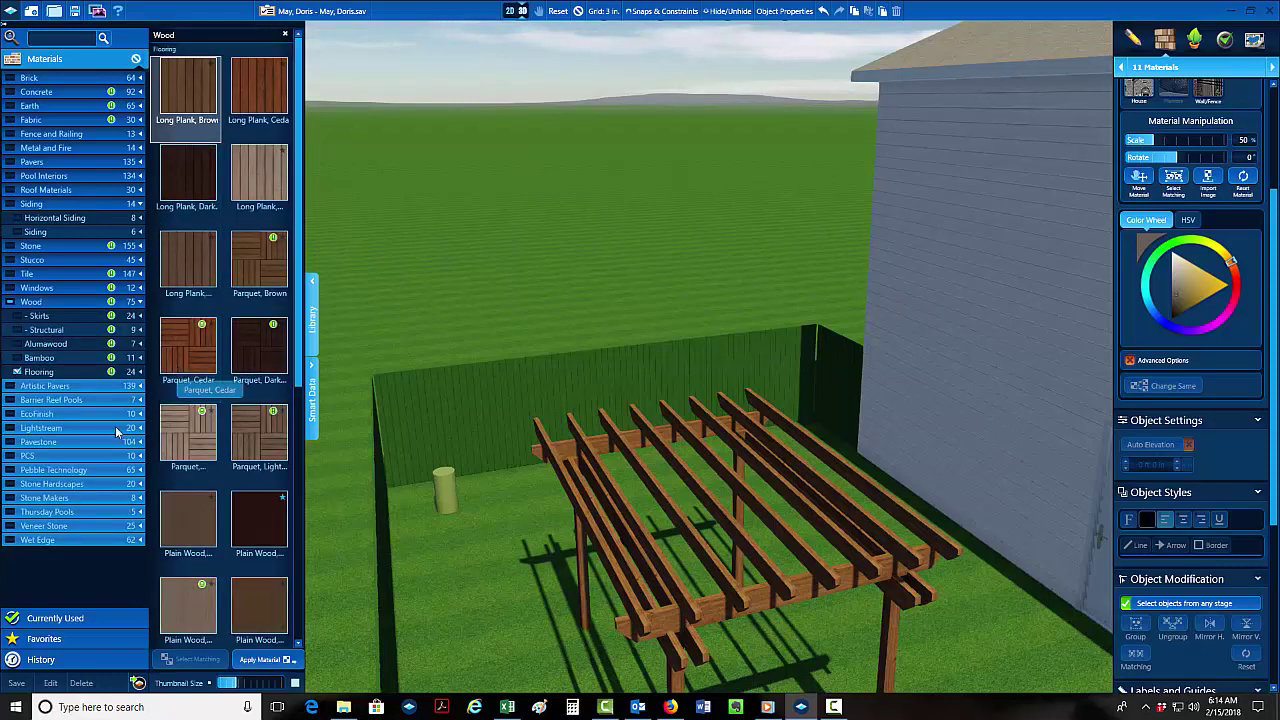
scroll(256, 499, down, 3)
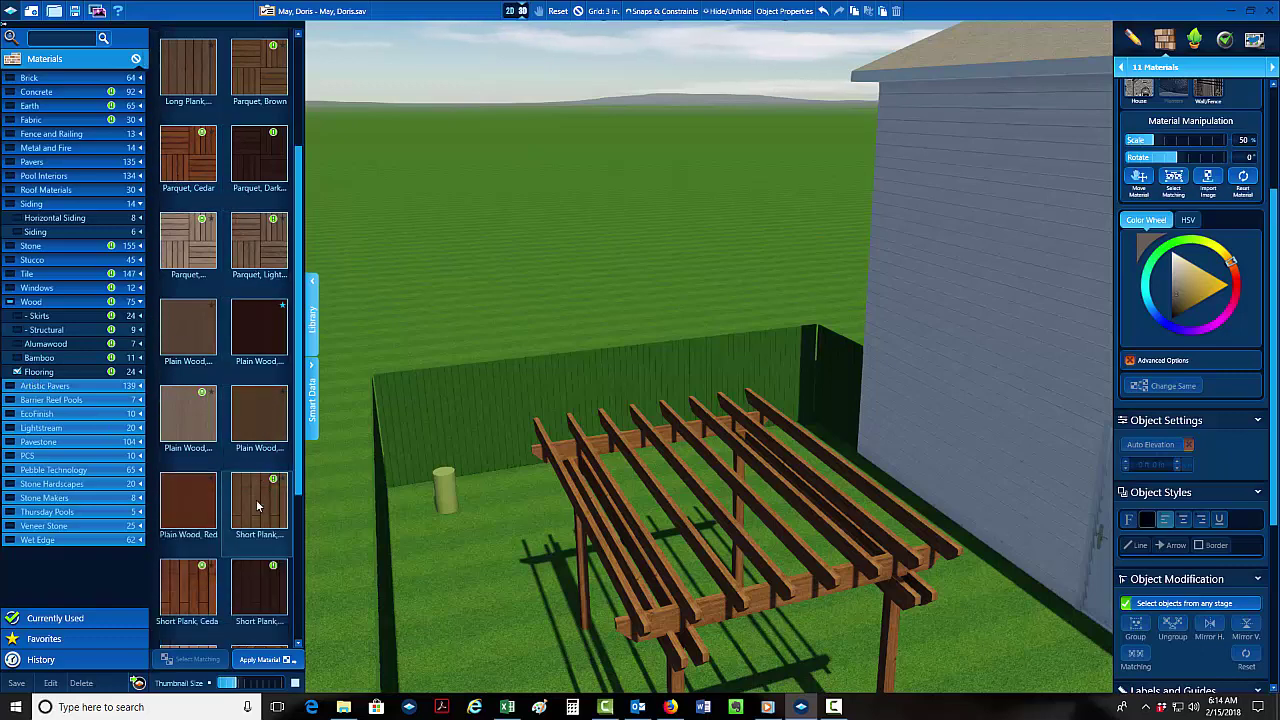
click(265, 420)
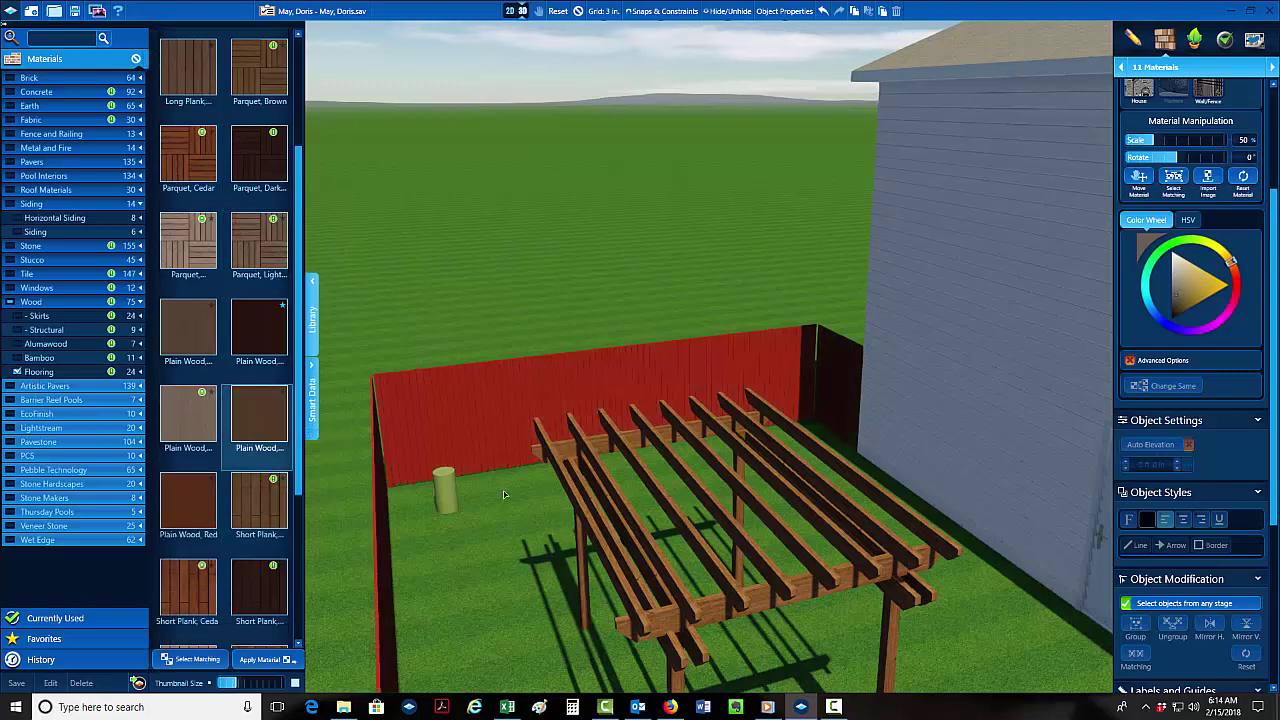
middle_drag(503, 490, 563, 499)
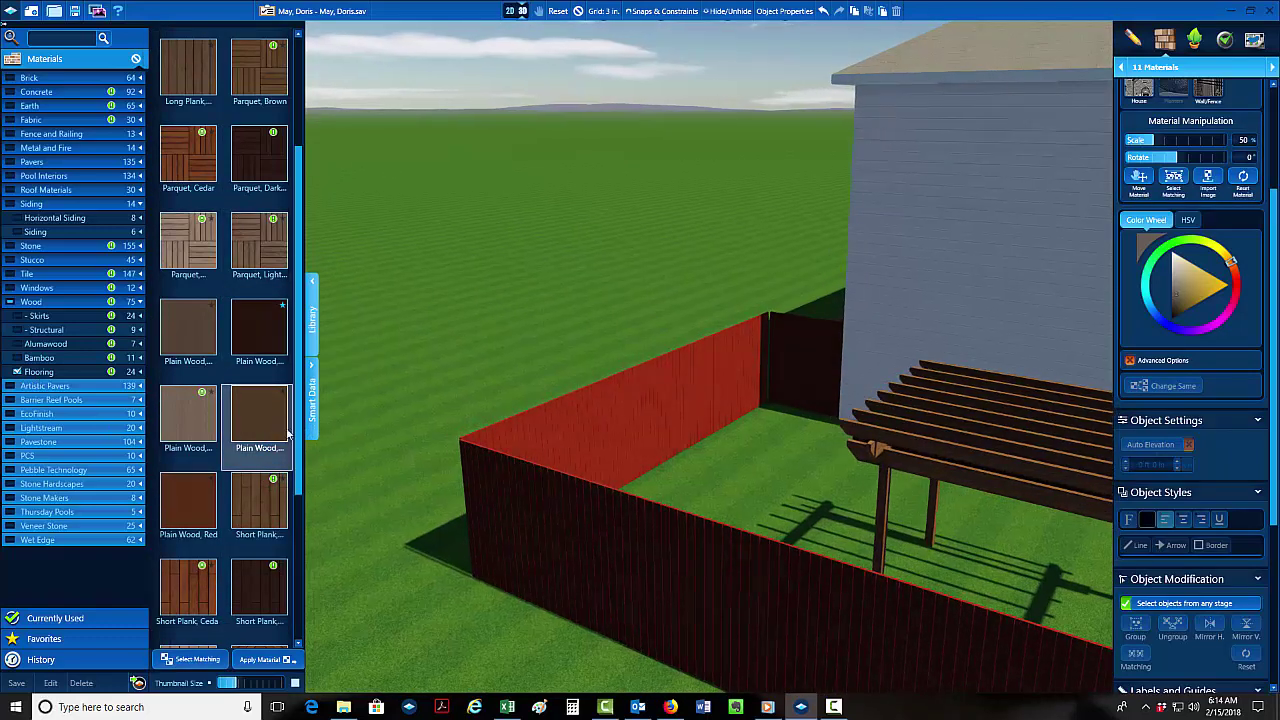
click(203, 423)
middle_drag(400, 476, 520, 530)
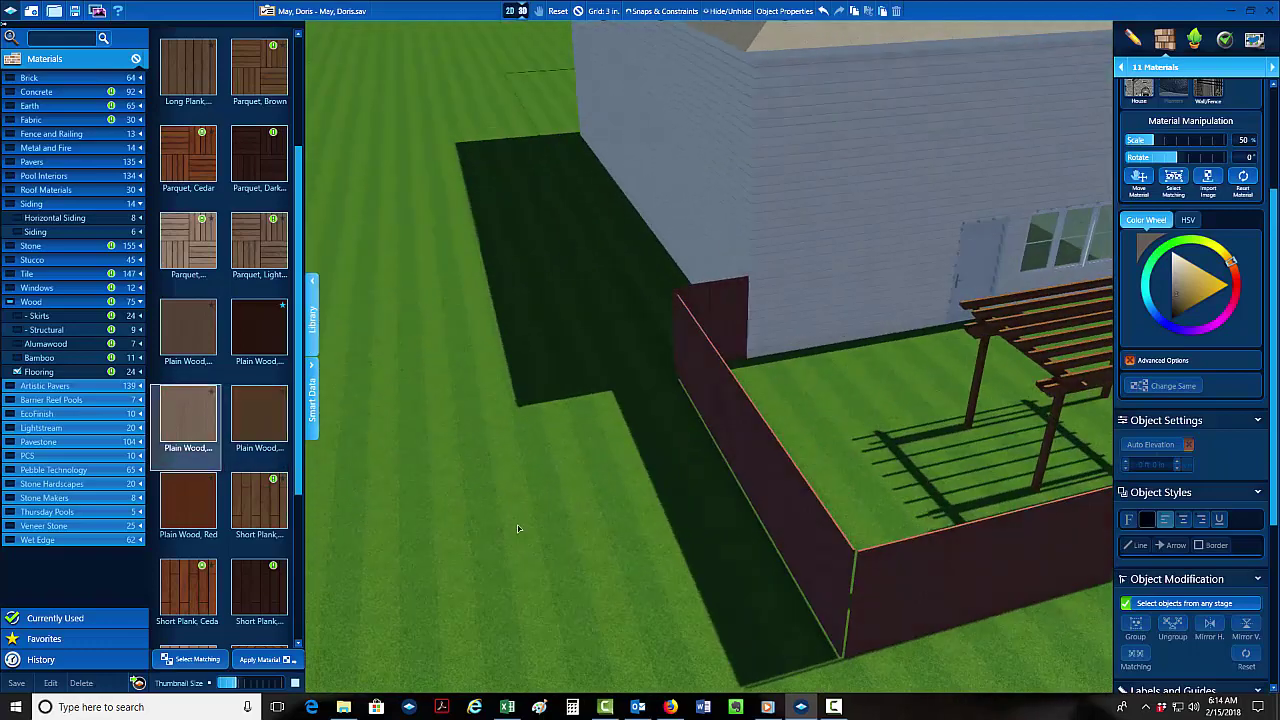
In the 2D plan, start a hardscape outline with a straight 5 ft 6 in edge running from the house wall beside the back door.
click(512, 13)
scroll(705, 379, down, 5)
scroll(570, 311, up, 2)
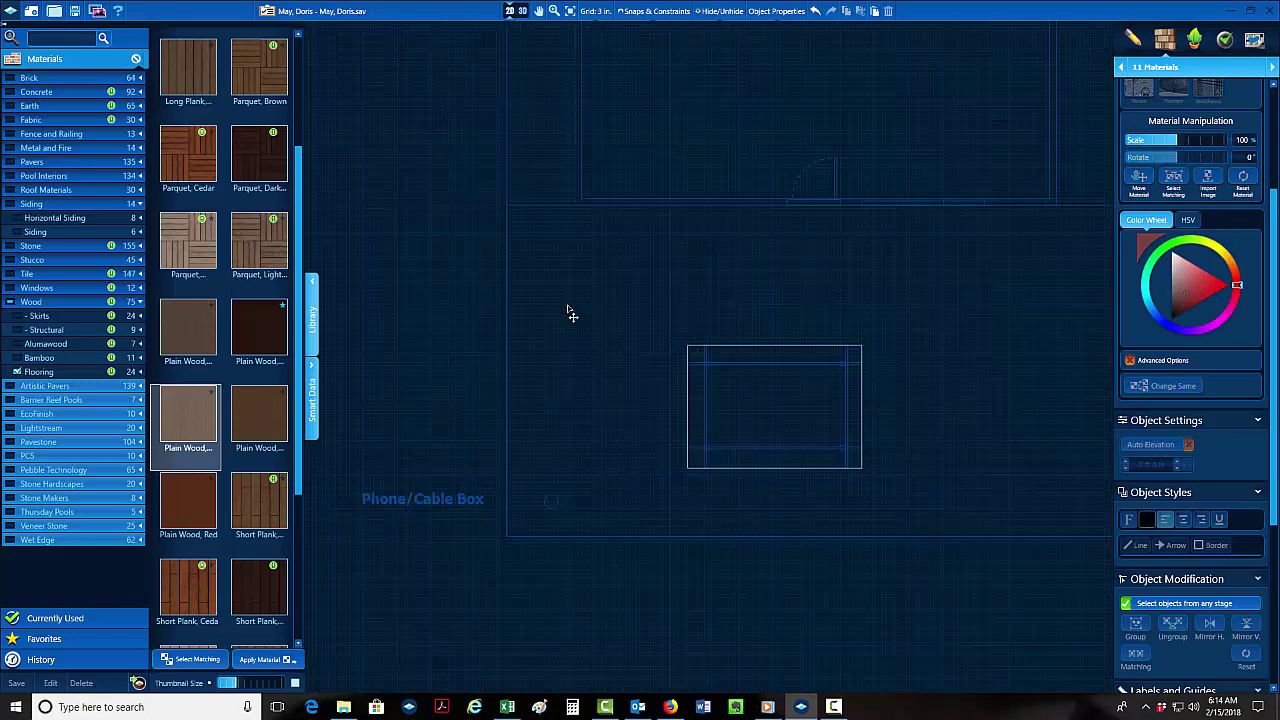
click(1200, 67)
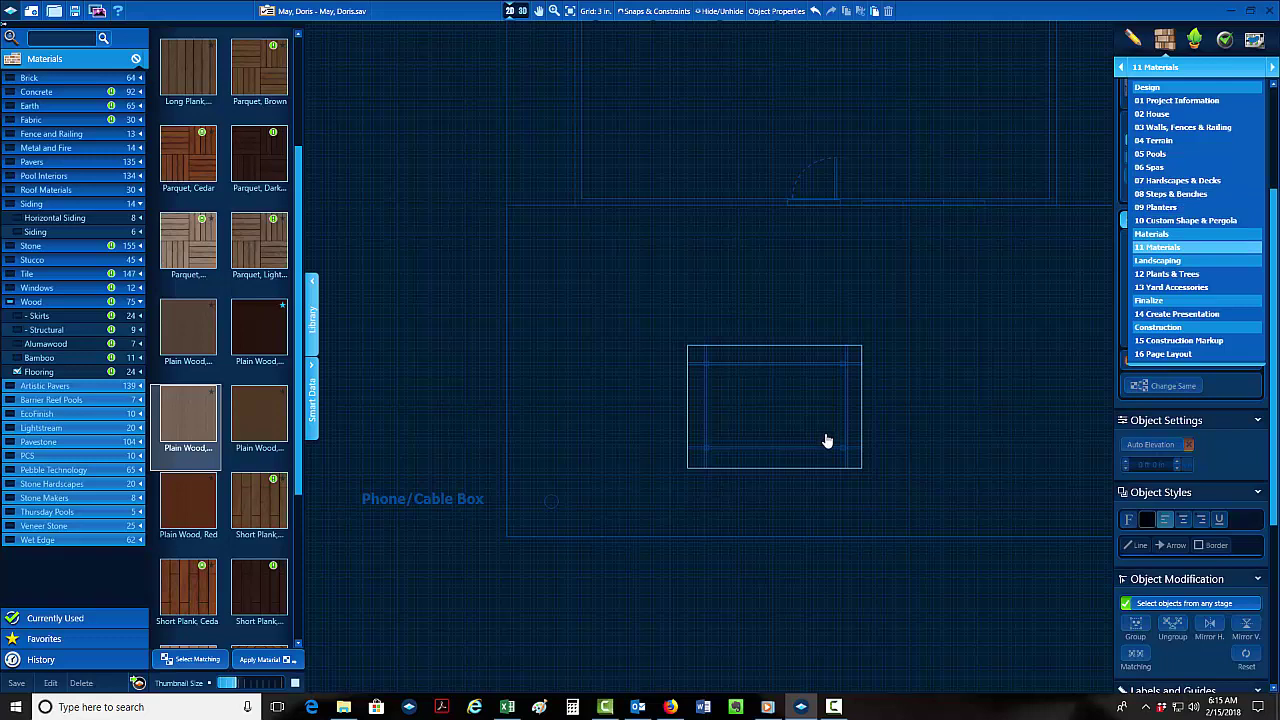
click(1193, 184)
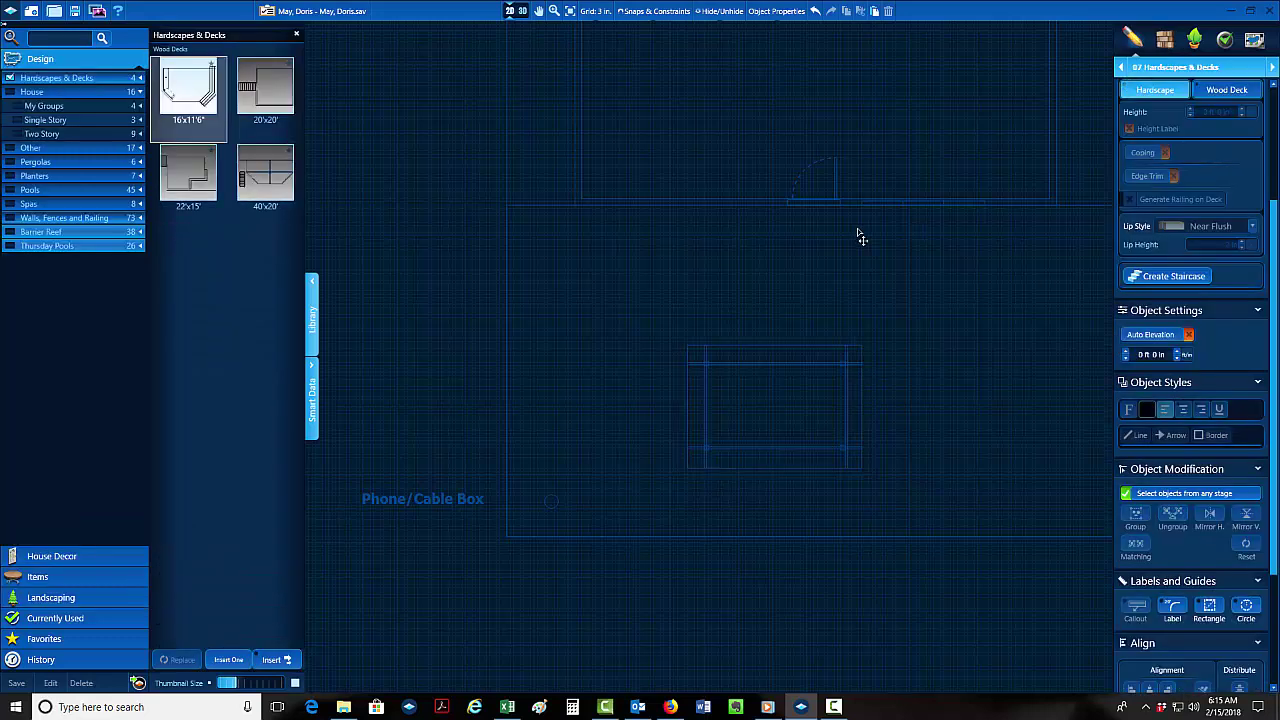
scroll(945, 228, up, 1)
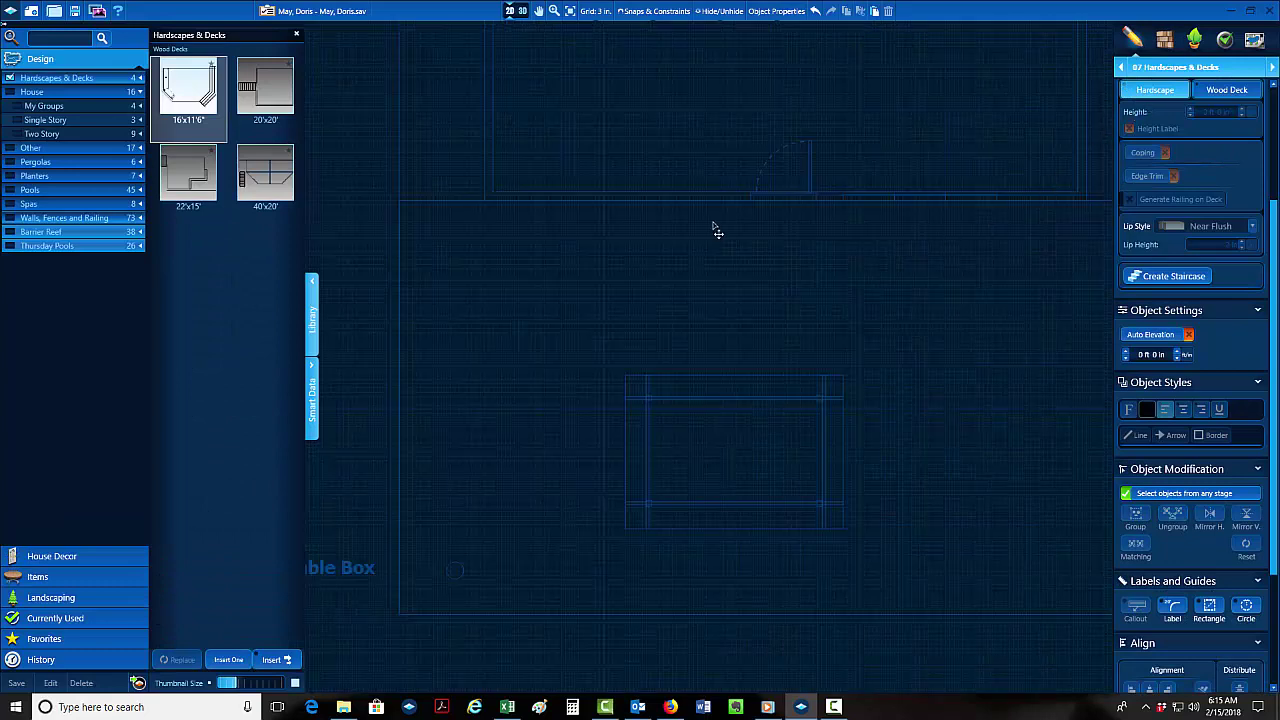
scroll(760, 240, up, 2)
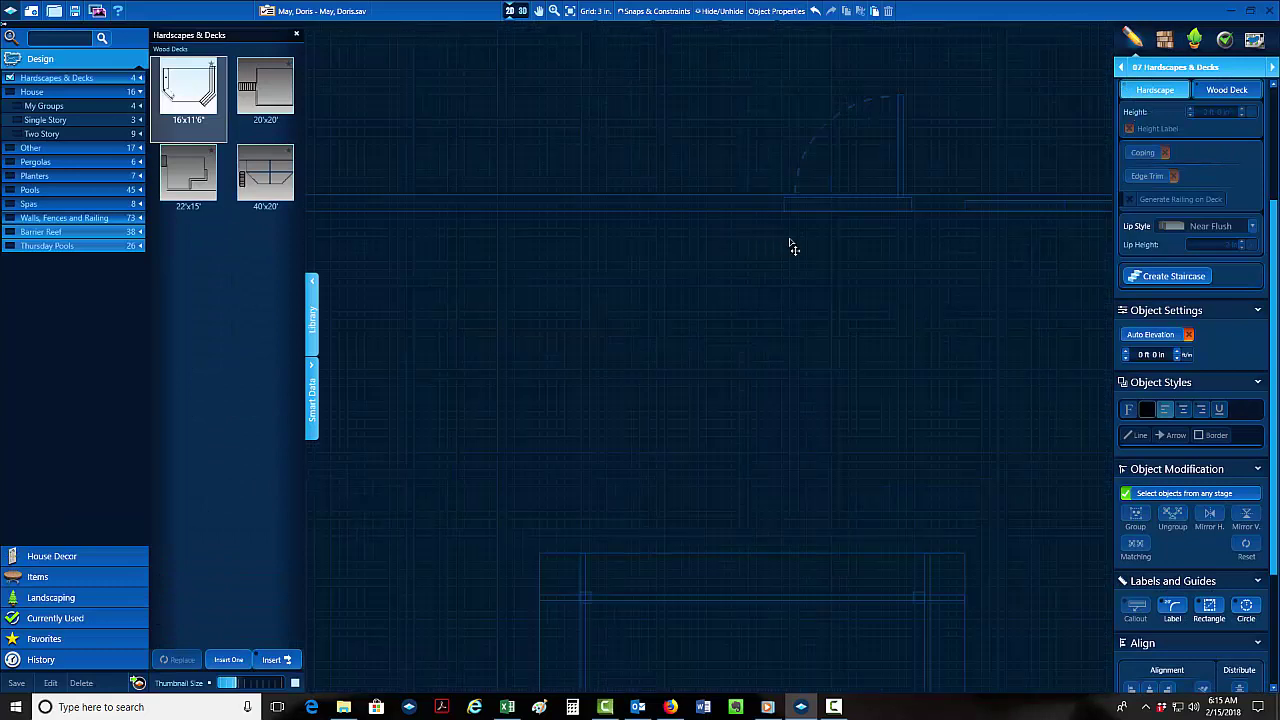
click(912, 228)
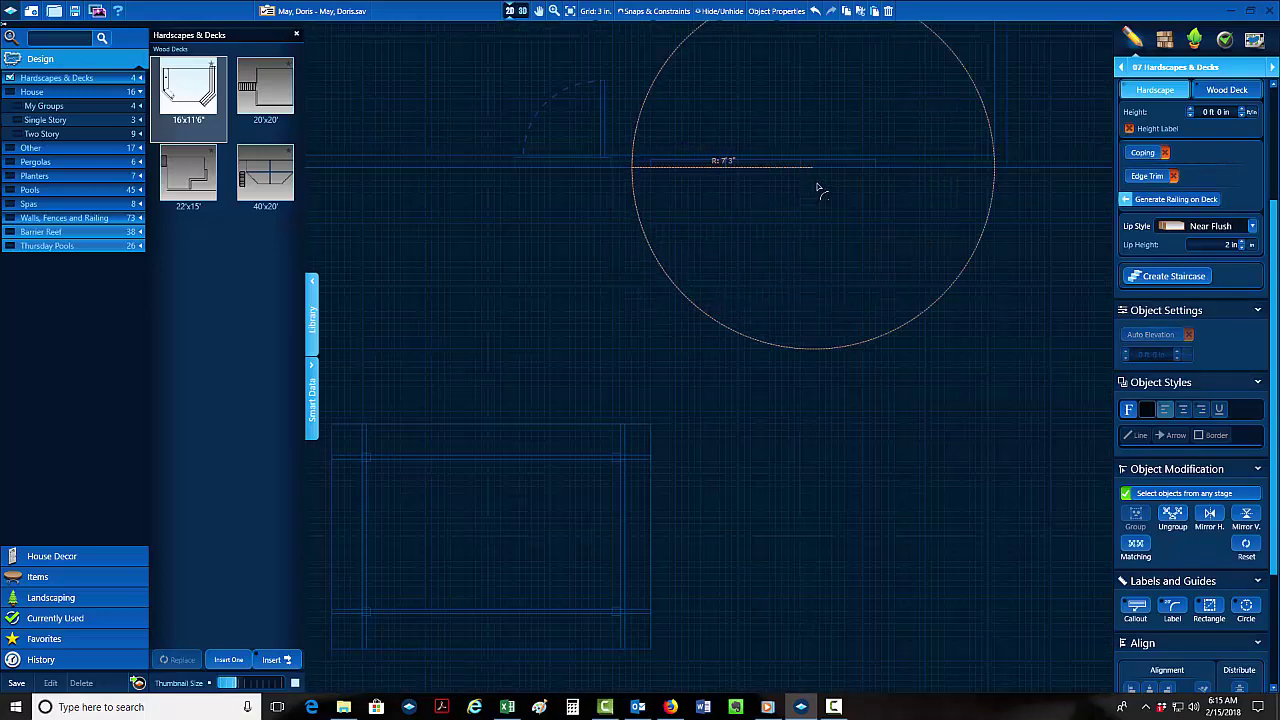
key(space)
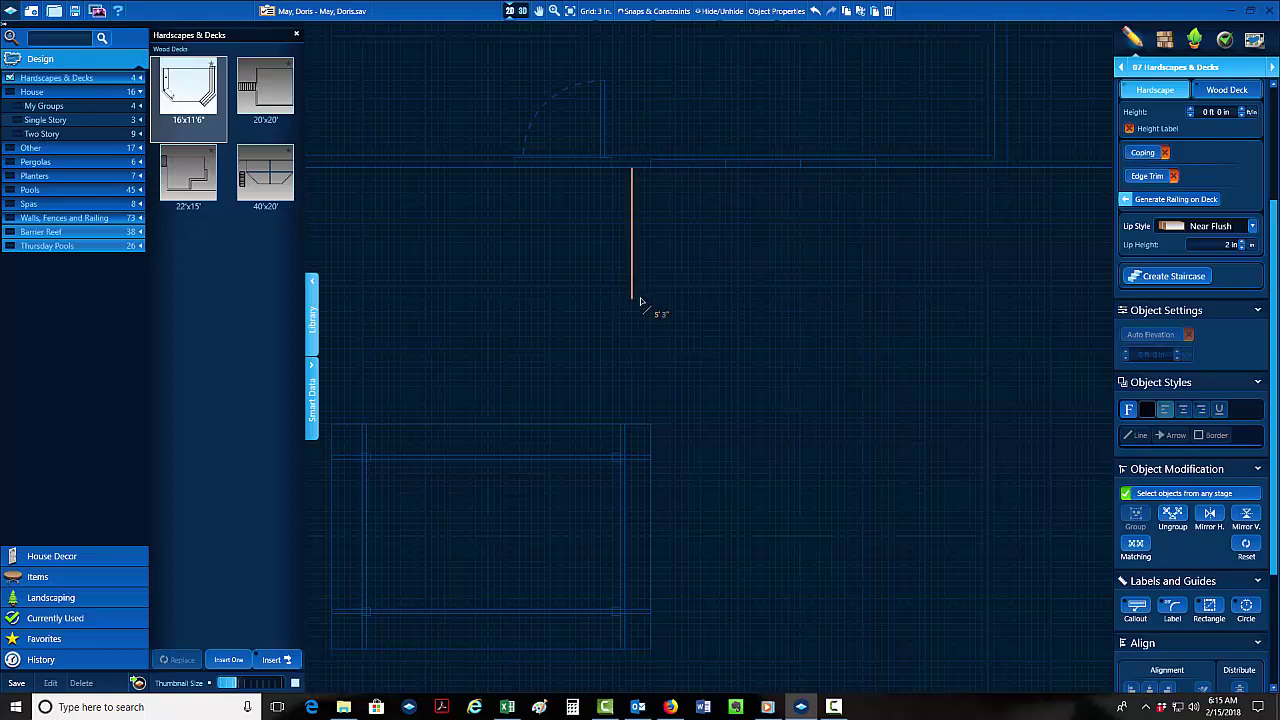
click(639, 309)
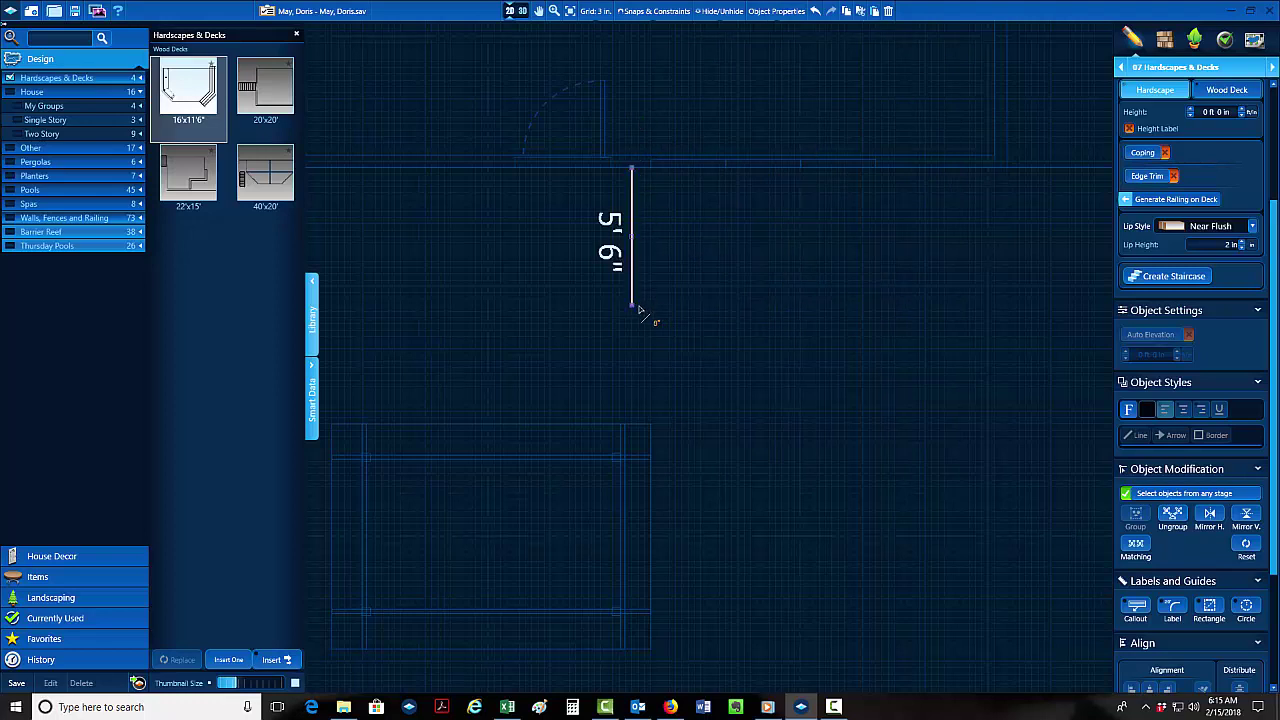
Continue the hardscape outline with a 12 ft edge parallel to the house wall, away from the door.
middle_drag(869, 319, 674, 254)
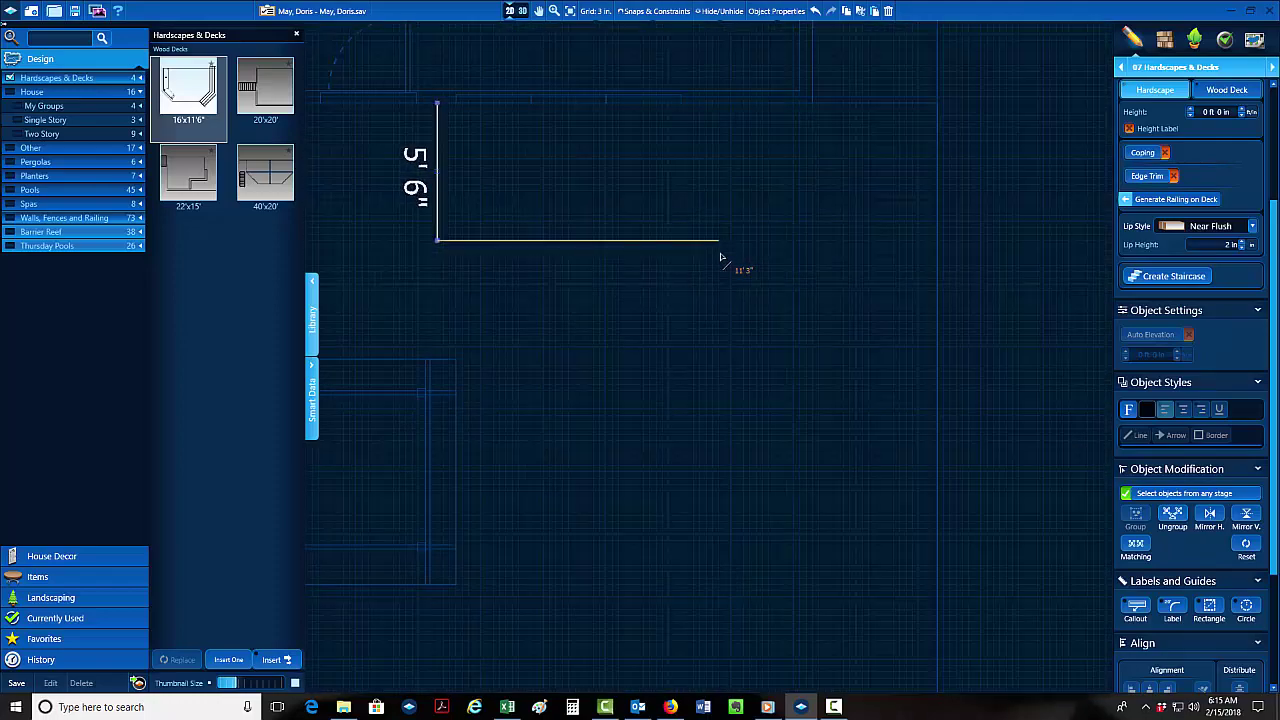
scroll(720, 258, down, 2)
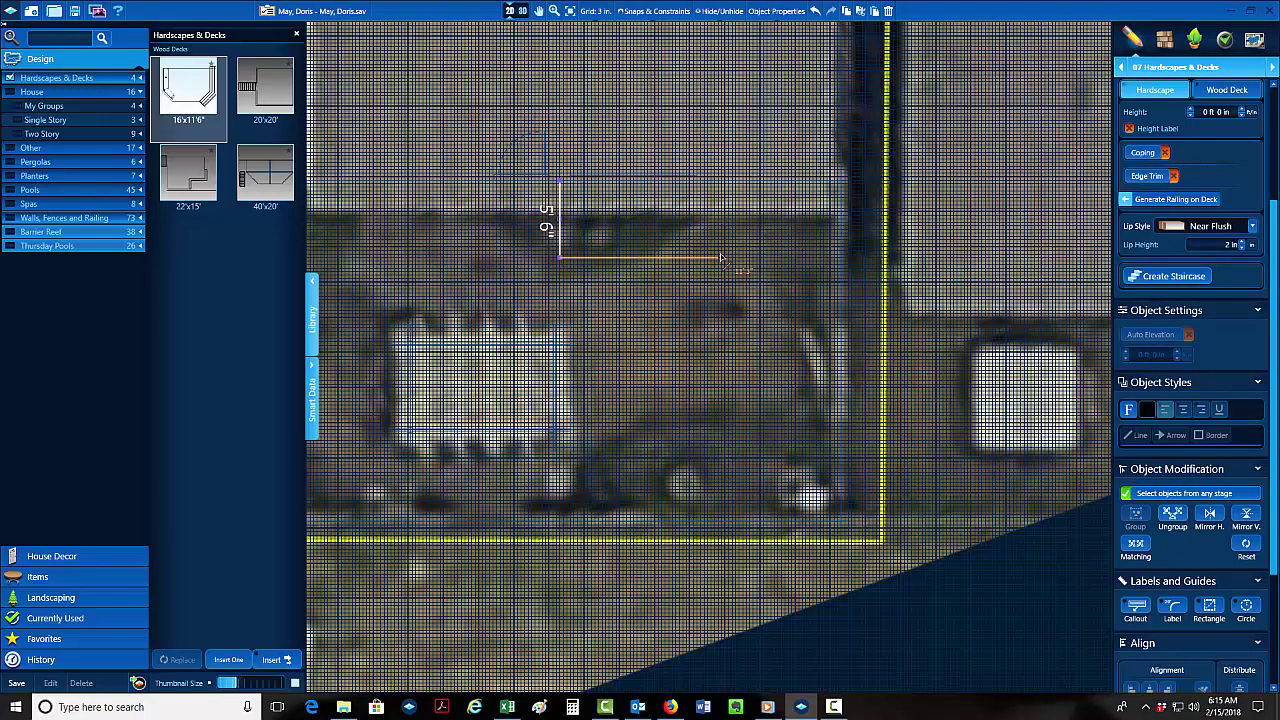
scroll(726, 265, up, 1)
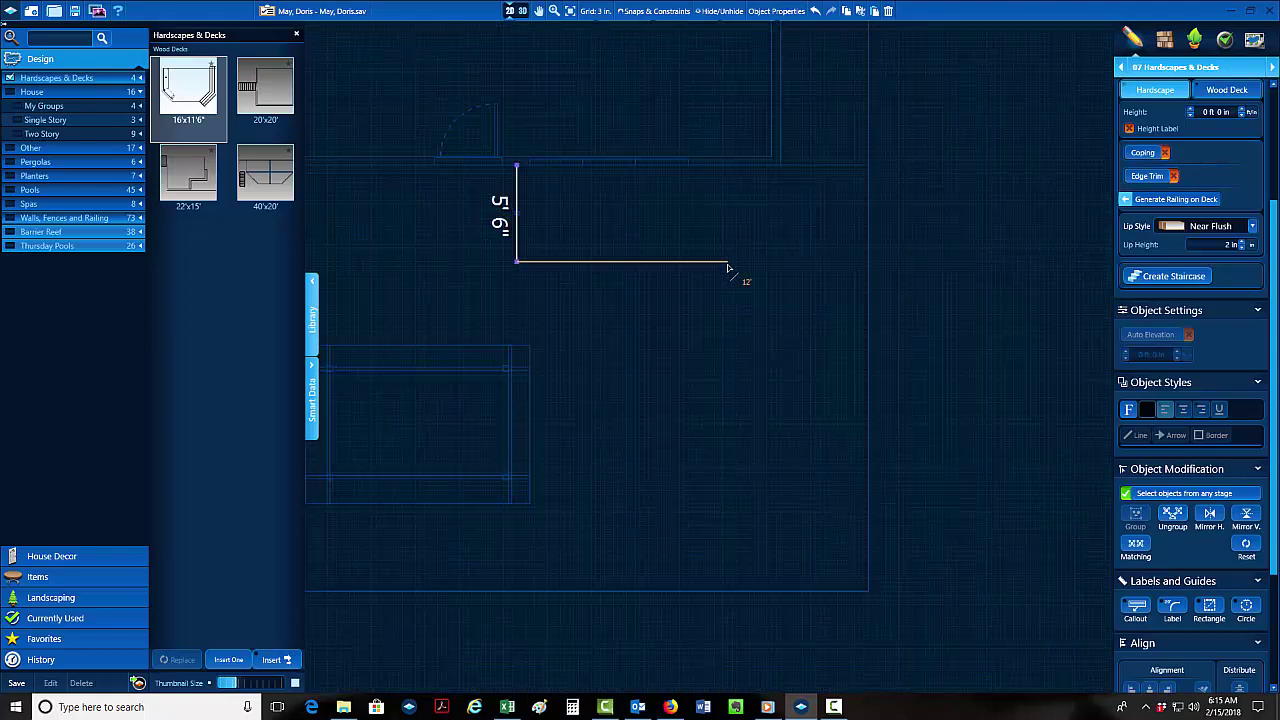
click(728, 262)
Run the outline 18 ft 9 in straight to the rear fence line, and come back 6 ft along the same line.
middle_drag(728, 496, 750, 340)
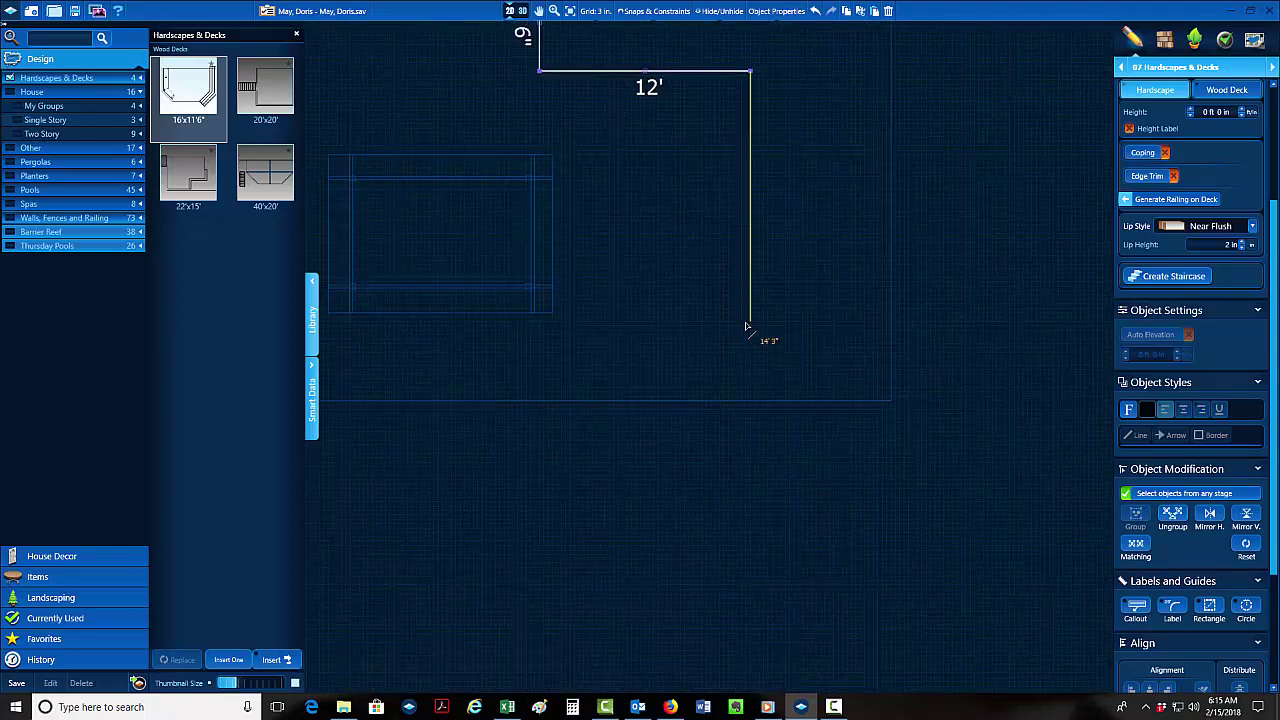
click(751, 401)
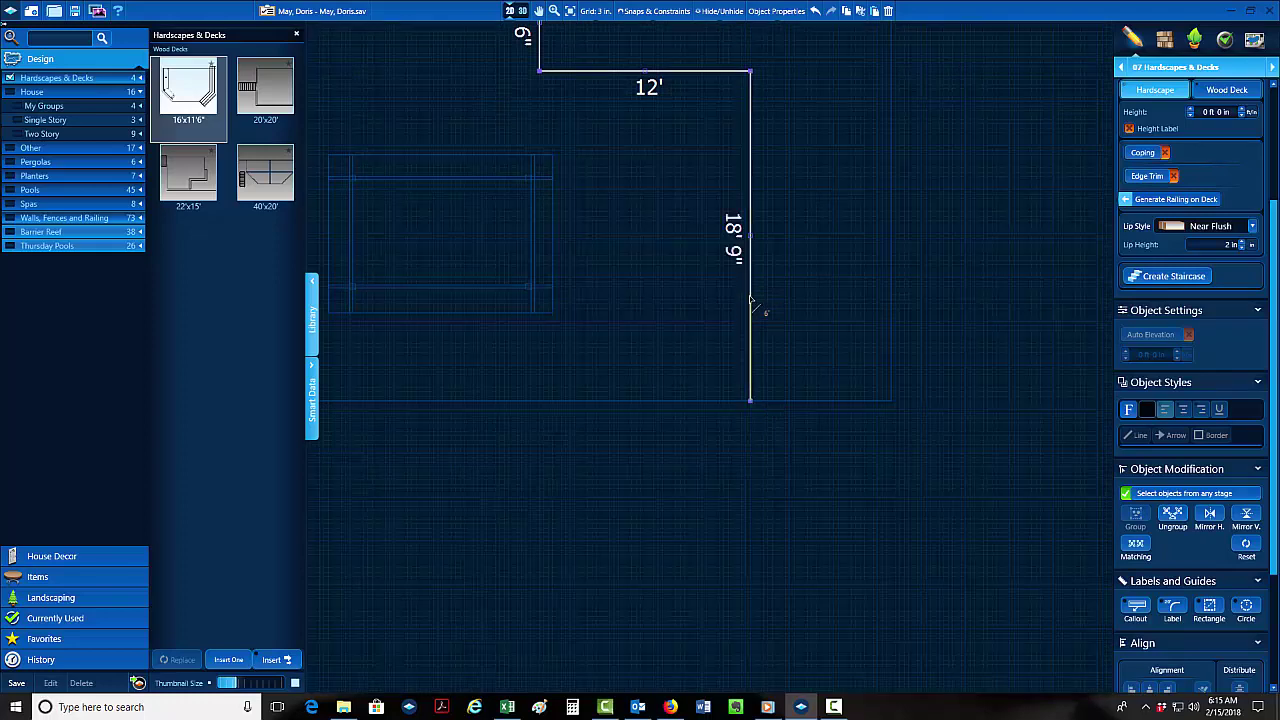
click(751, 296)
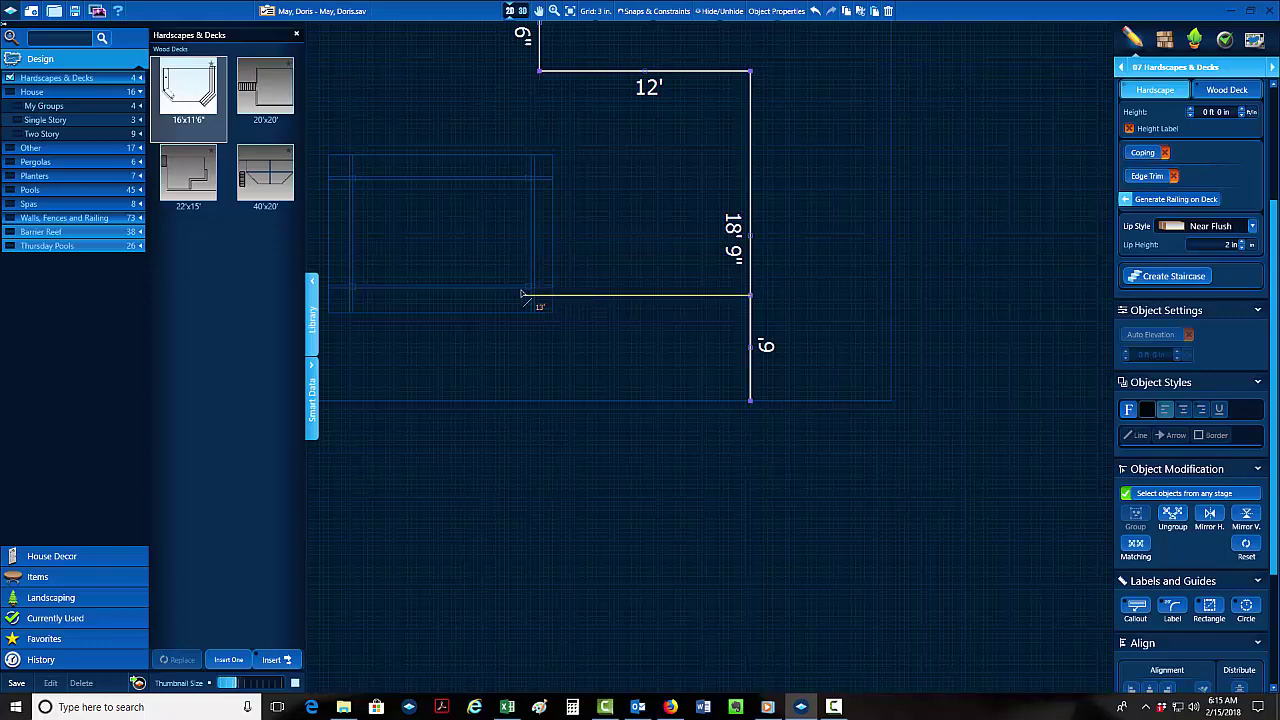
Draw the patio's 28 ft rear edge parallel to the back fence, passing beneath the pergola.
middle_drag(440, 303, 654, 297)
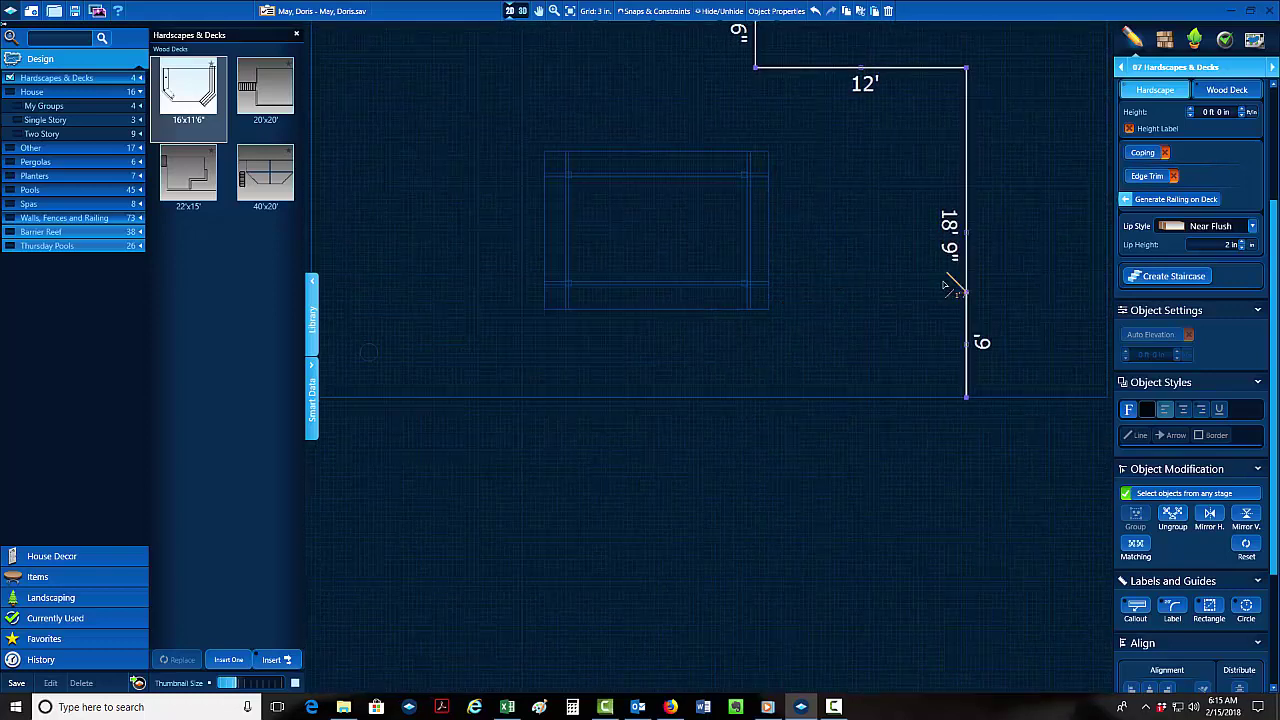
scroll(943, 285, up, 3)
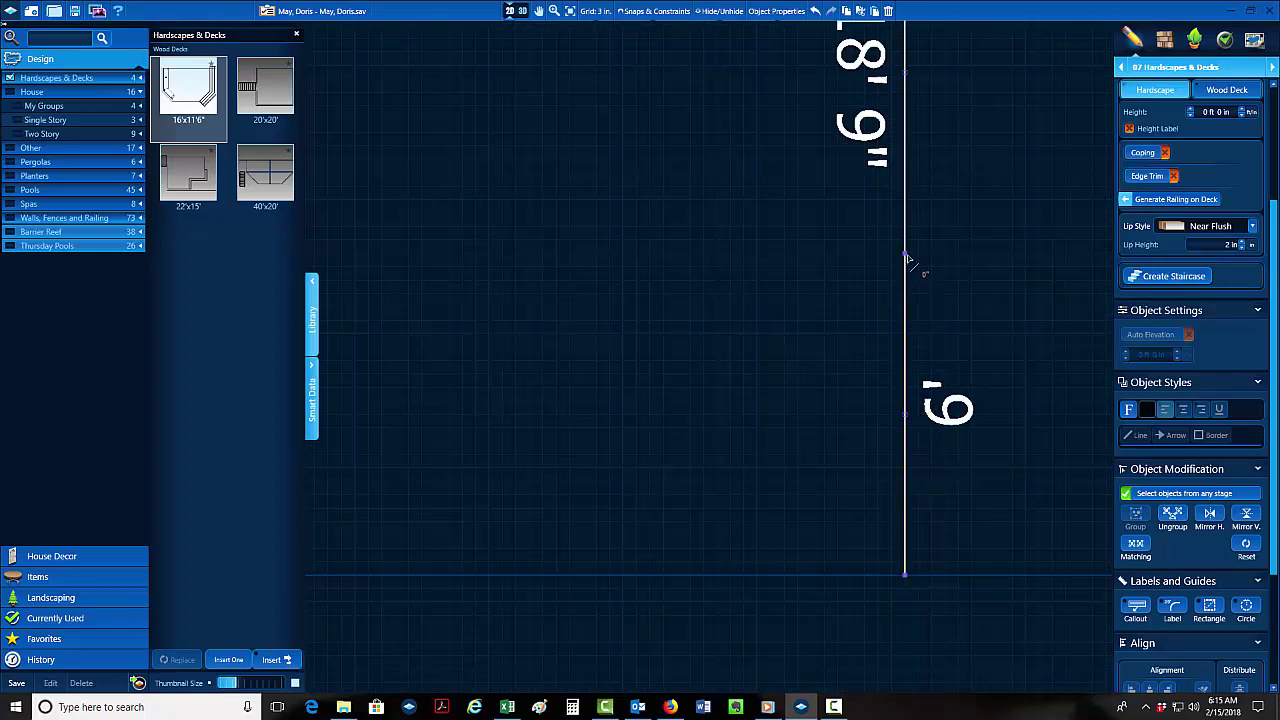
scroll(908, 265, down, 3)
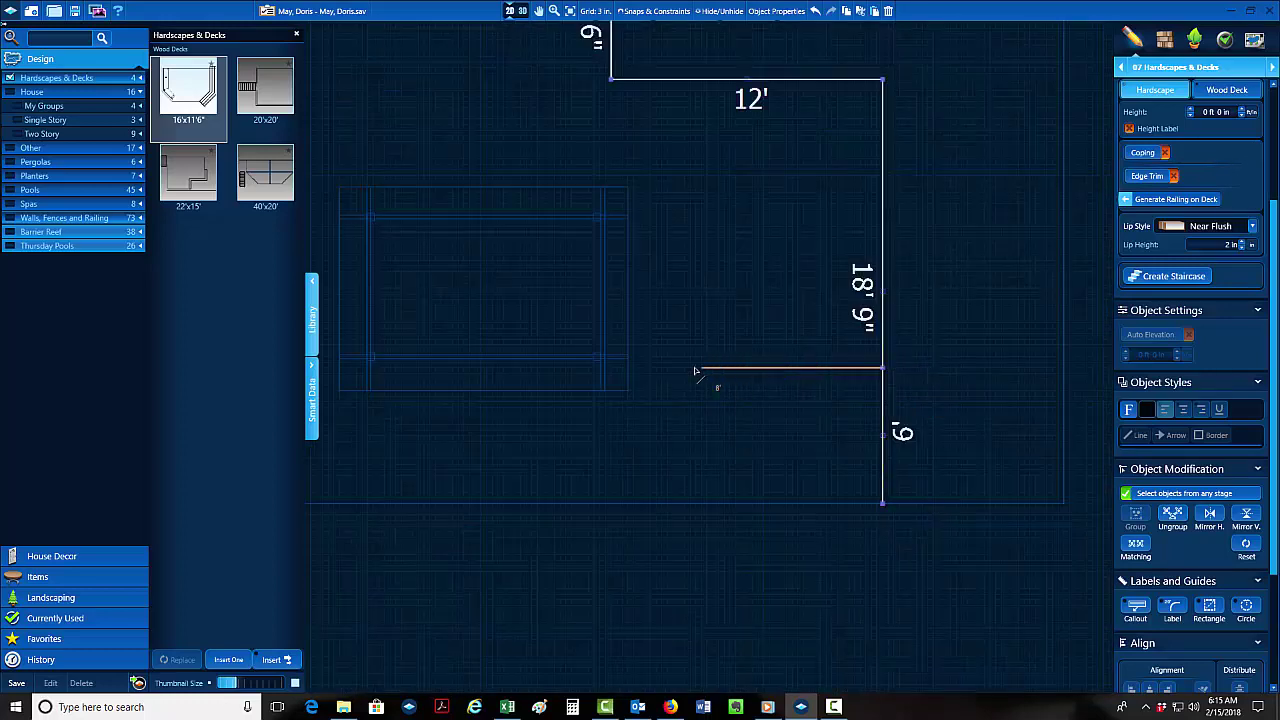
middle_drag(553, 372, 731, 371)
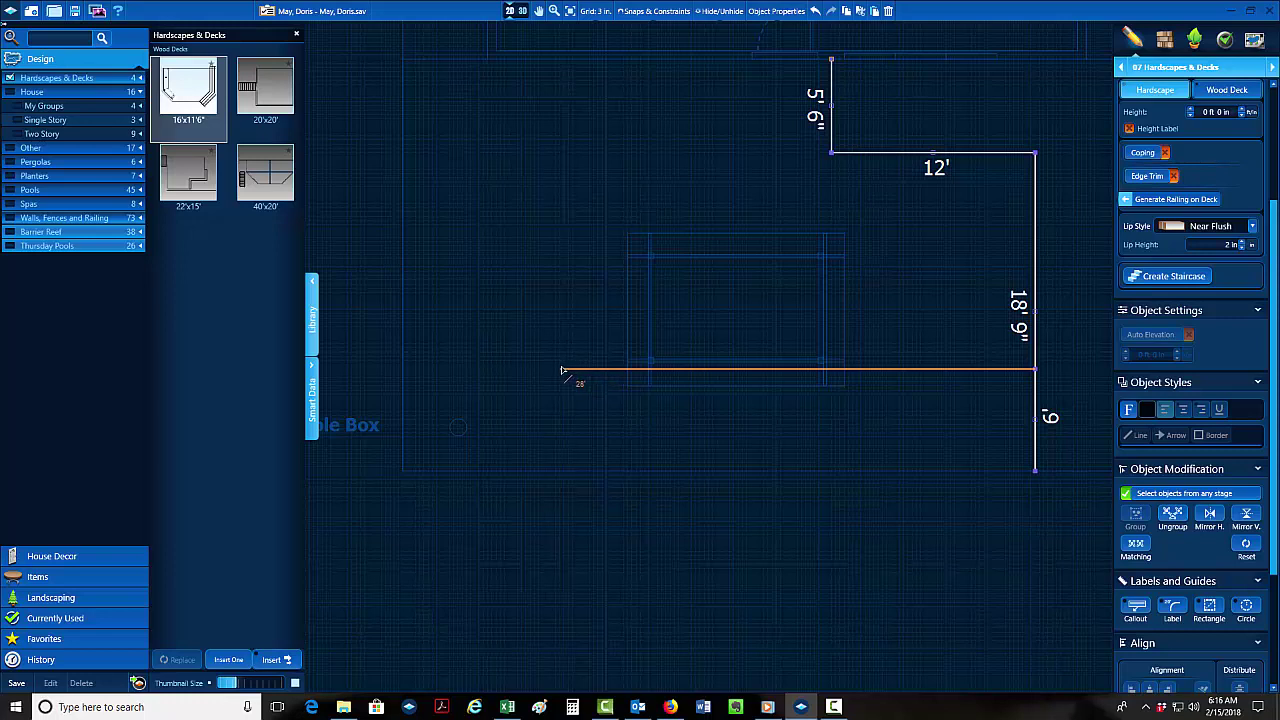
click(563, 370)
Draw the 18 ft 3 in side edge up to the house wall and close the patio outline at its starting point.
scroll(565, 90, up, 5)
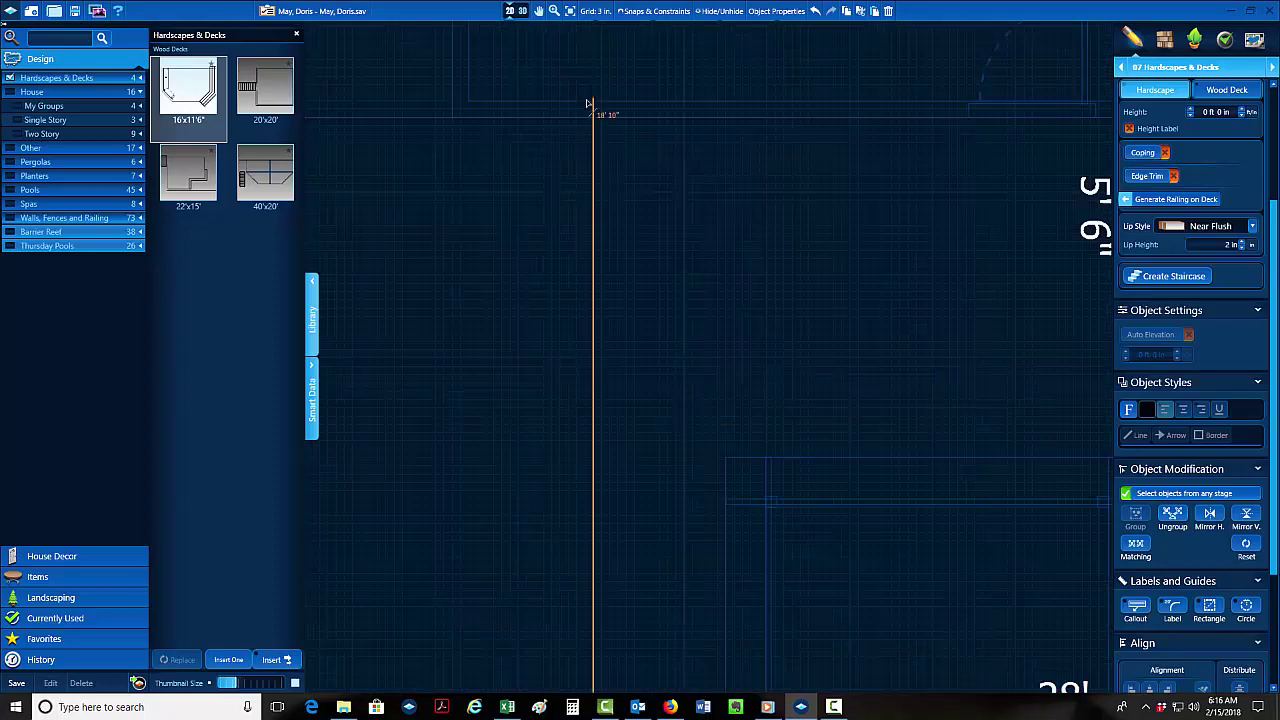
click(594, 118)
scroll(760, 165, down, 5)
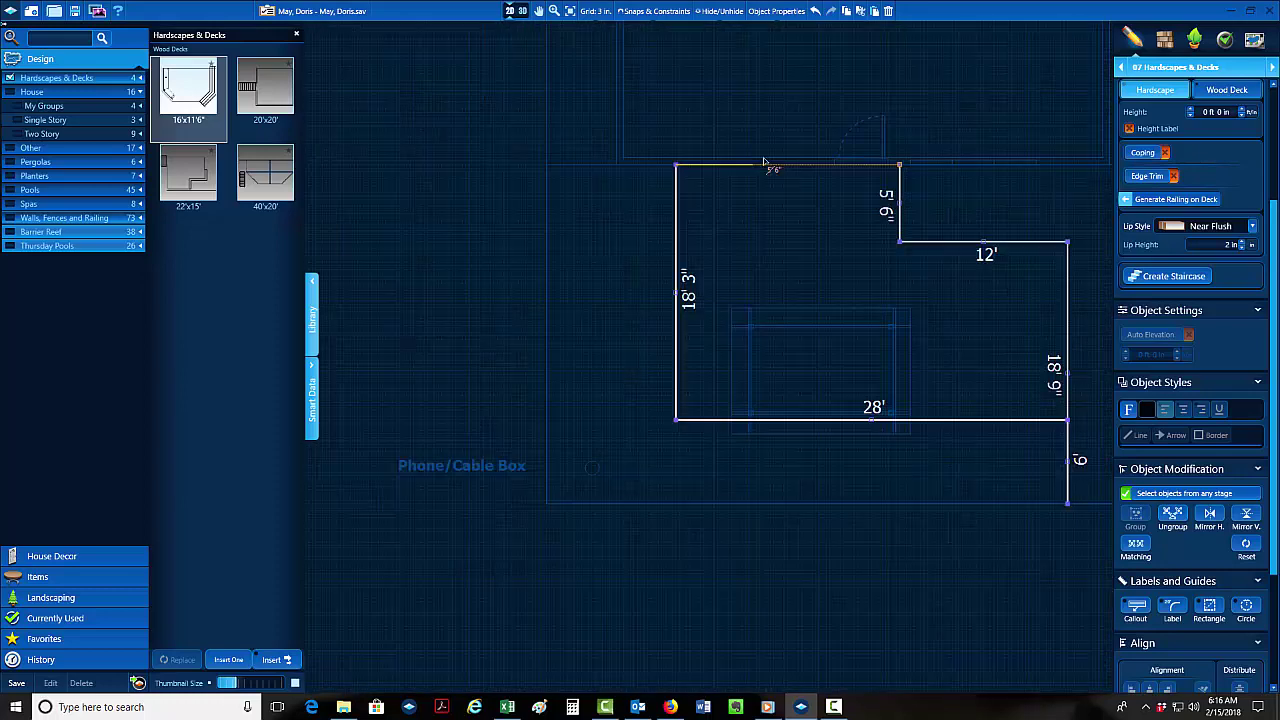
click(886, 166)
scroll(975, 395, down, 3)
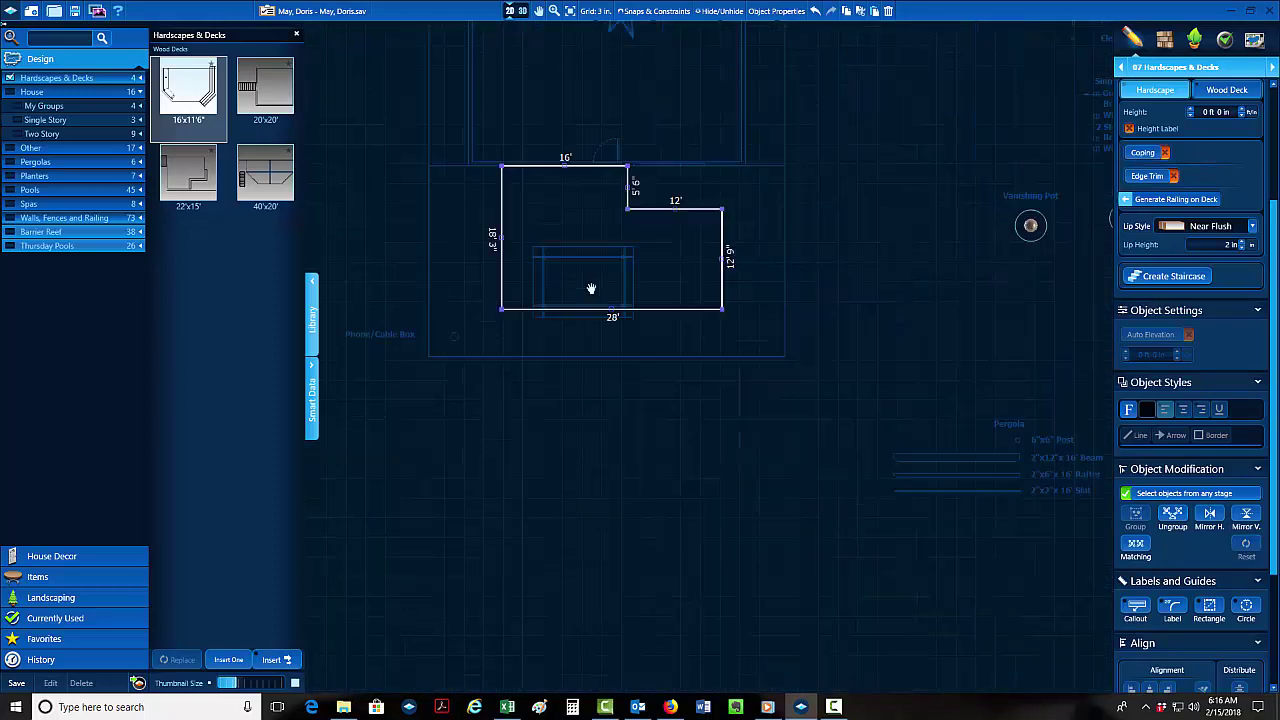
Review the patio outline with its hardscape settings and view the patio in 3D.
scroll(589, 286, up, 3)
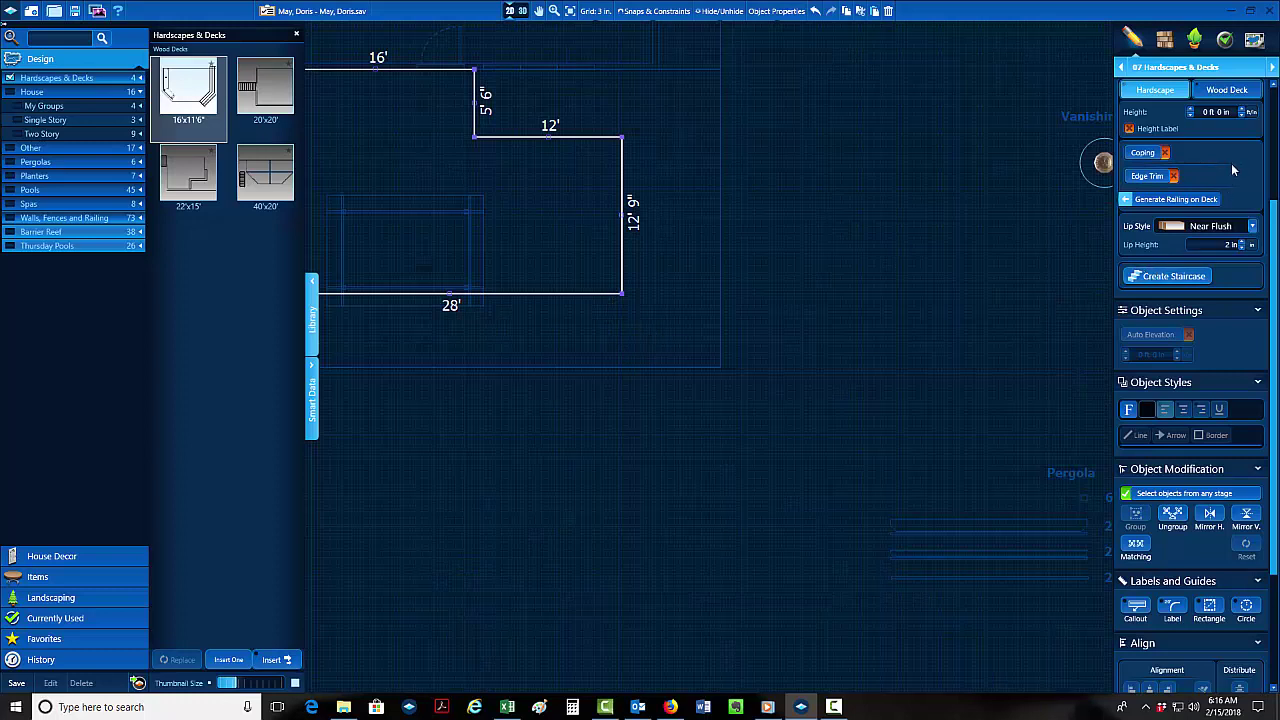
scroll(1231, 163, up, 1)
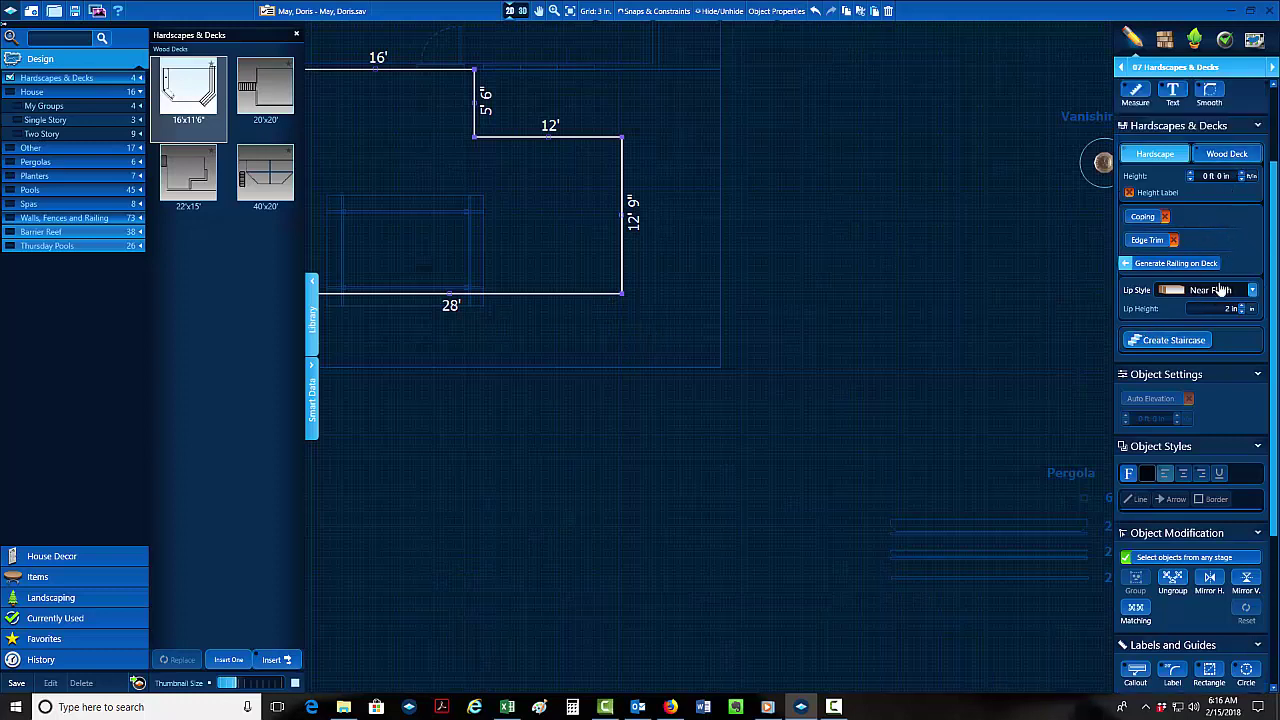
scroll(1216, 236, up, 1)
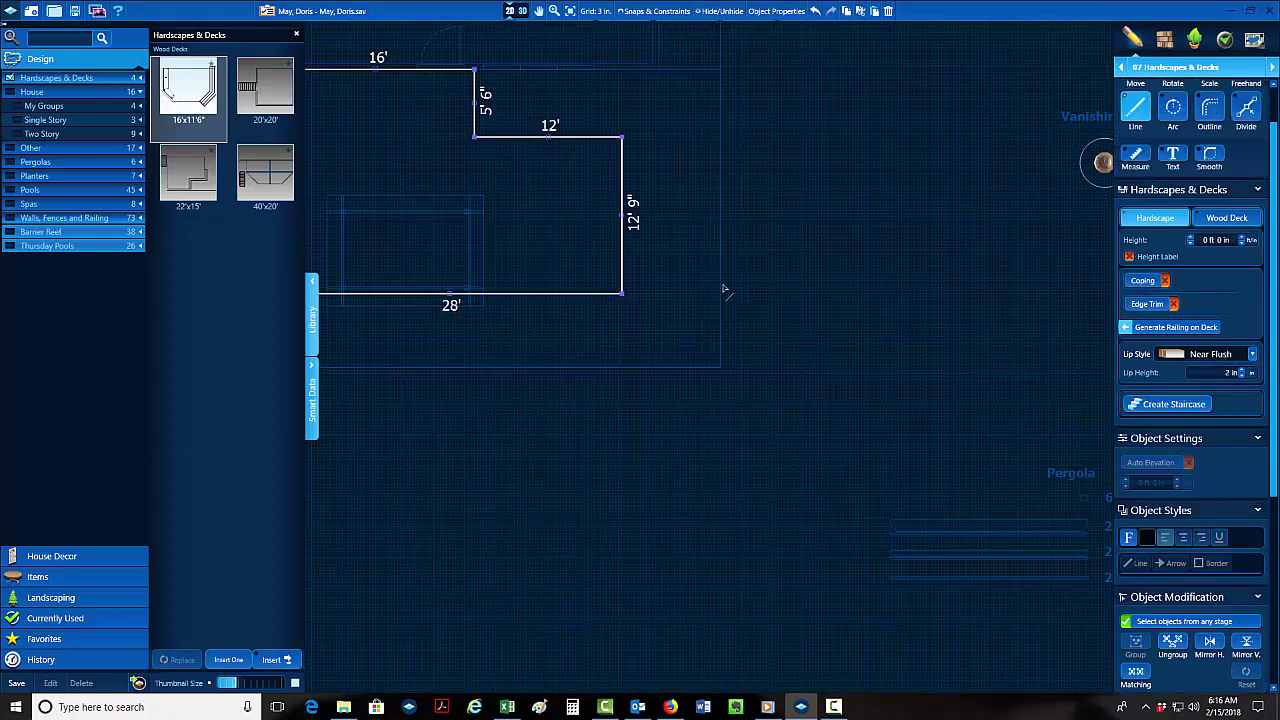
scroll(724, 290, down, 2)
scroll(675, 263, up, 1)
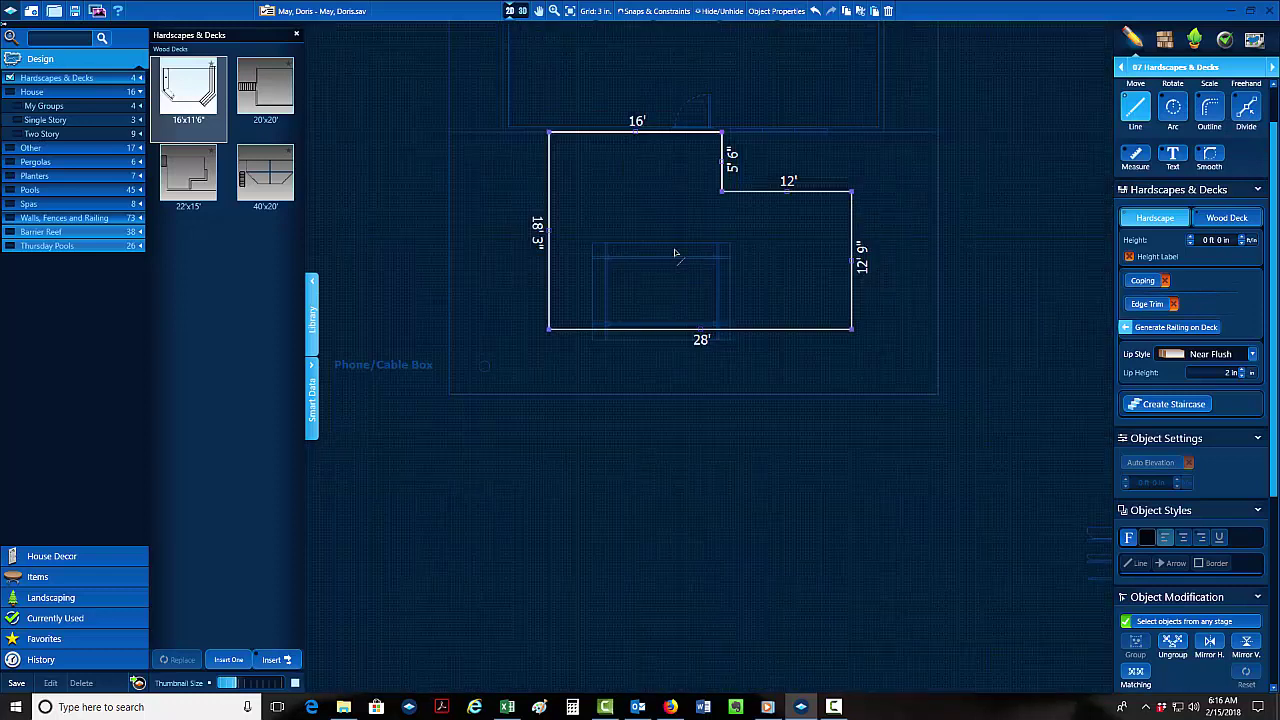
click(521, 10)
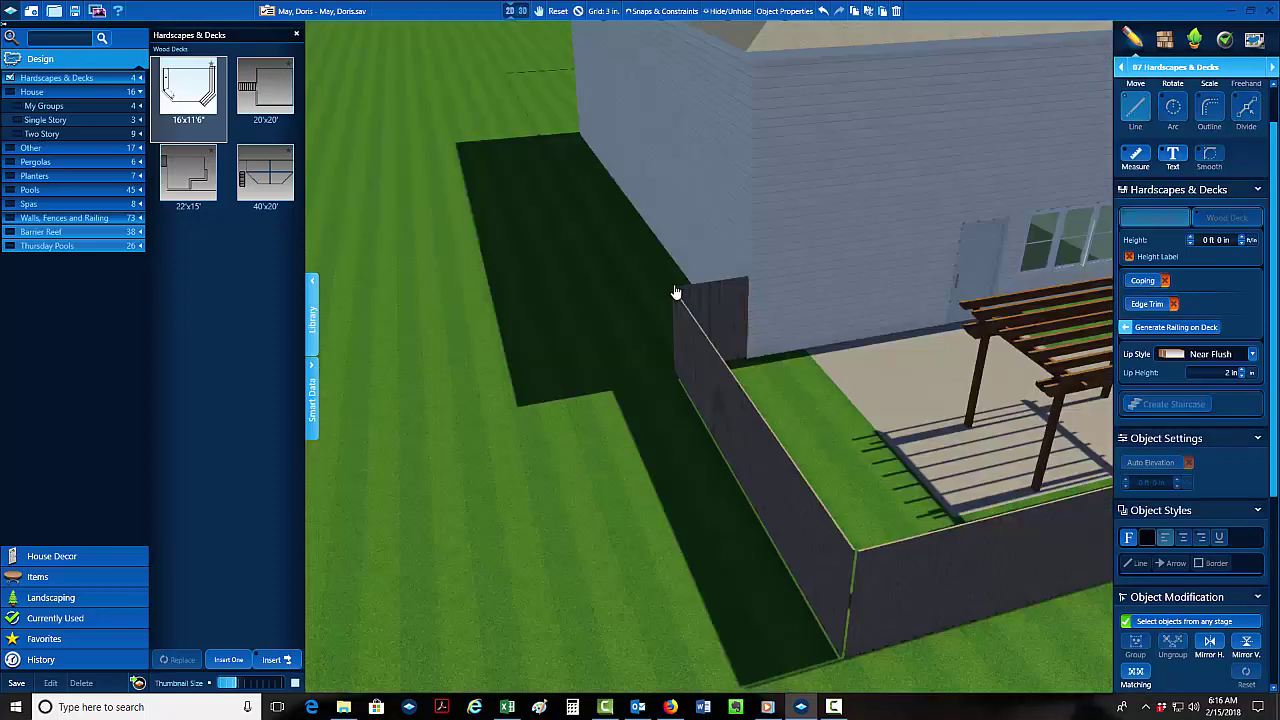
Apply the 6" x 9" Tan modular paver material to the patio under the pergola.
drag(953, 351, 937, 347)
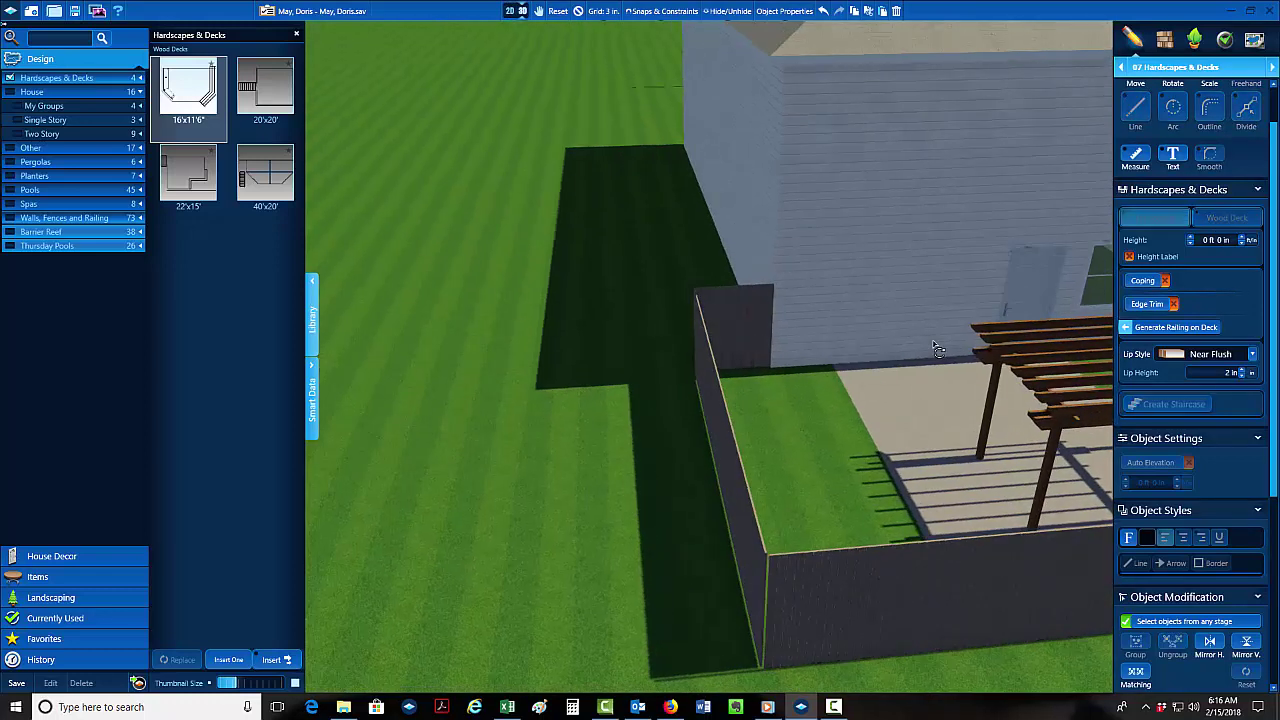
click(1164, 38)
drag(1040, 420, 938, 432)
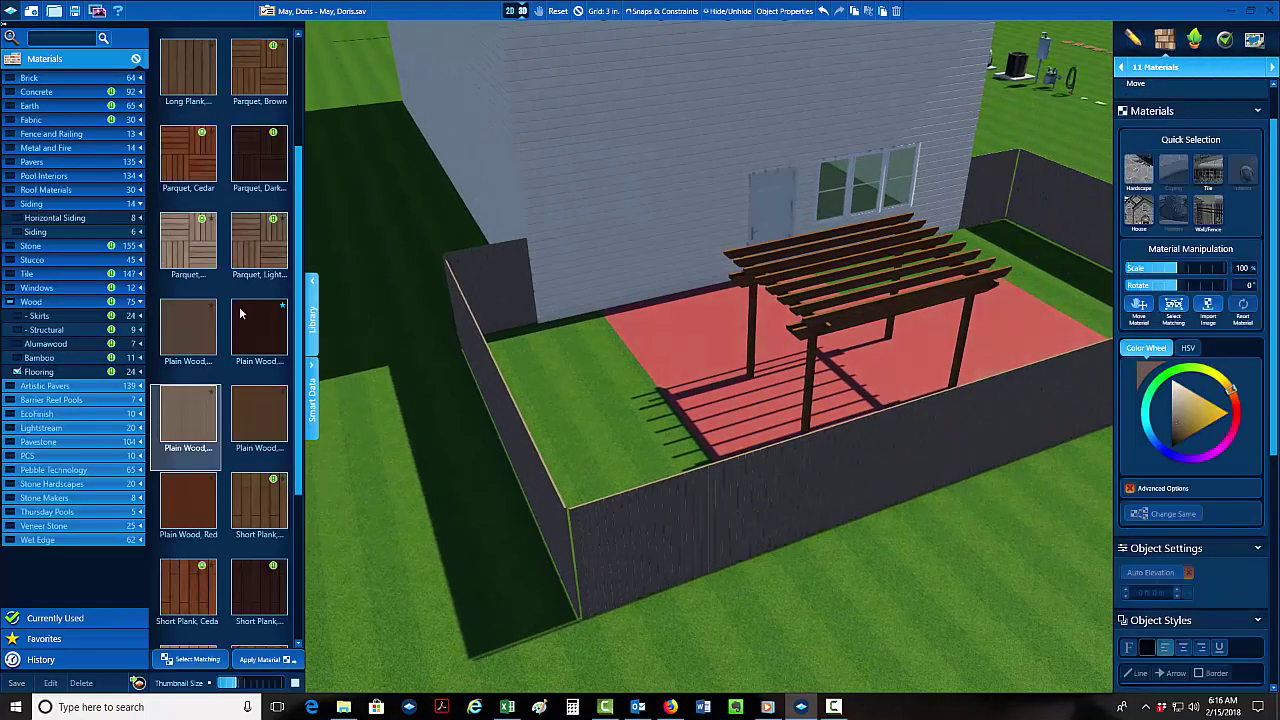
click(11, 301)
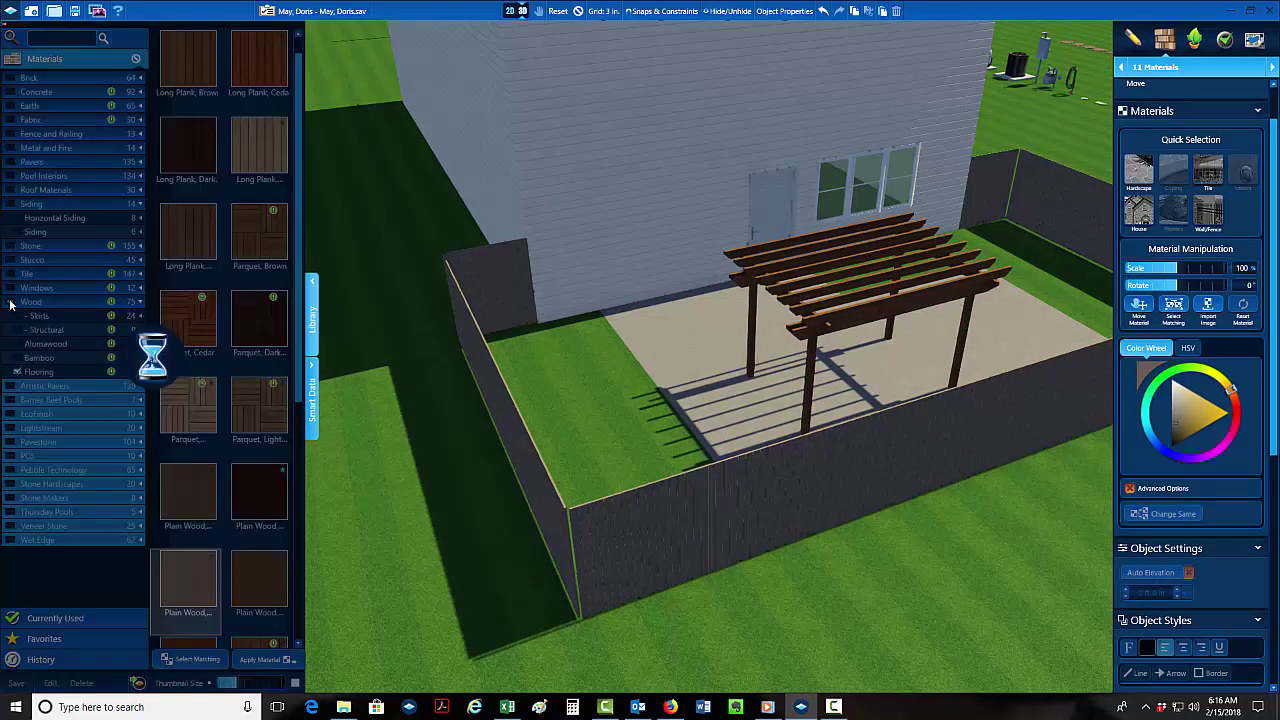
drag(379, 403, 563, 457)
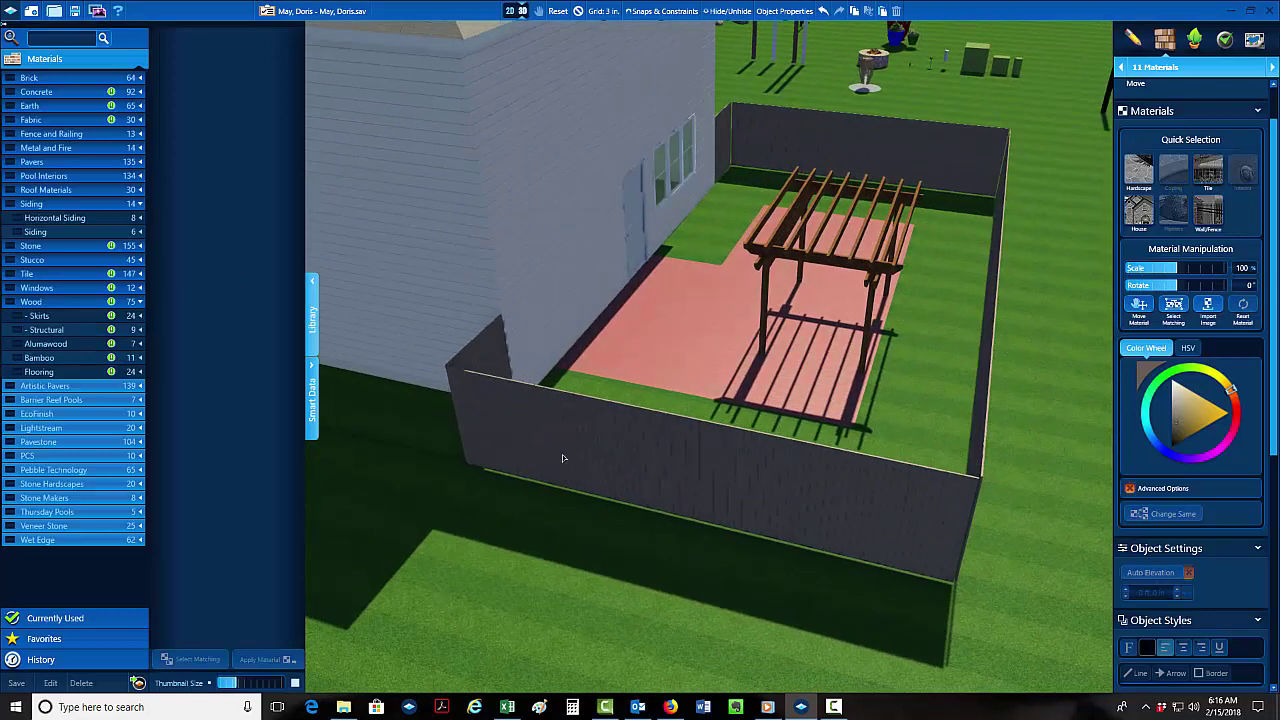
scroll(656, 401, up, 5)
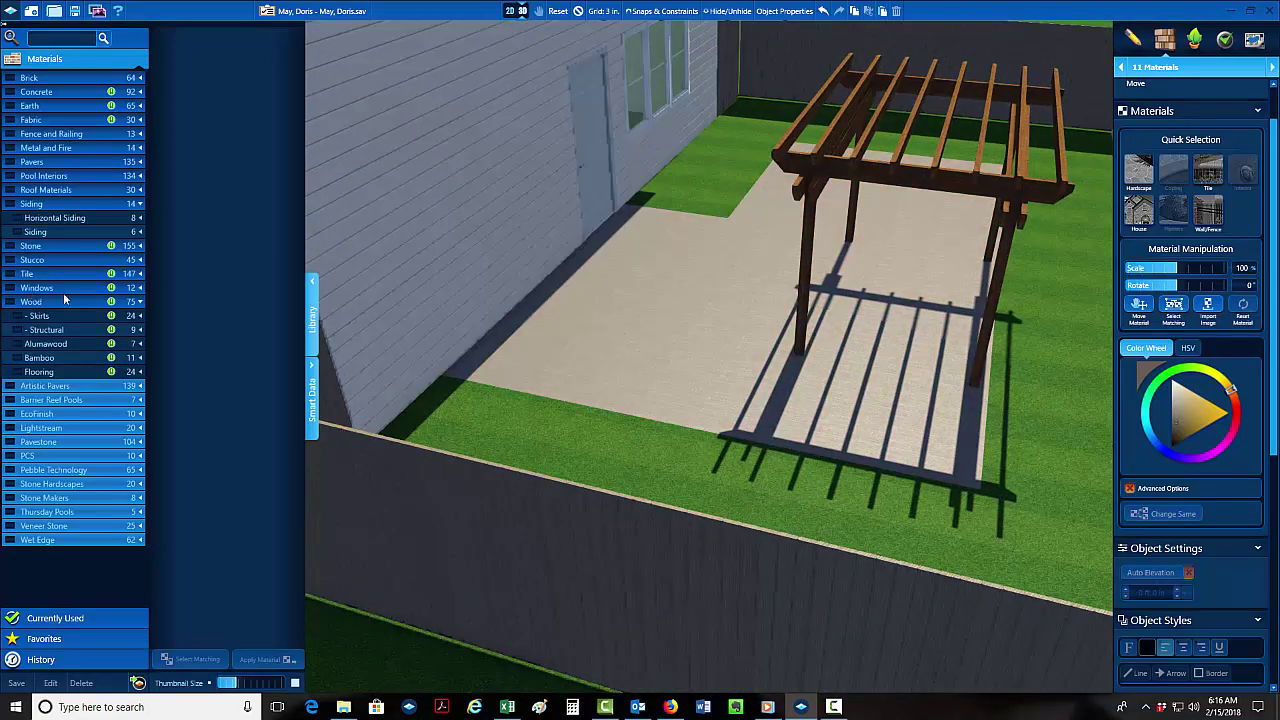
click(139, 162)
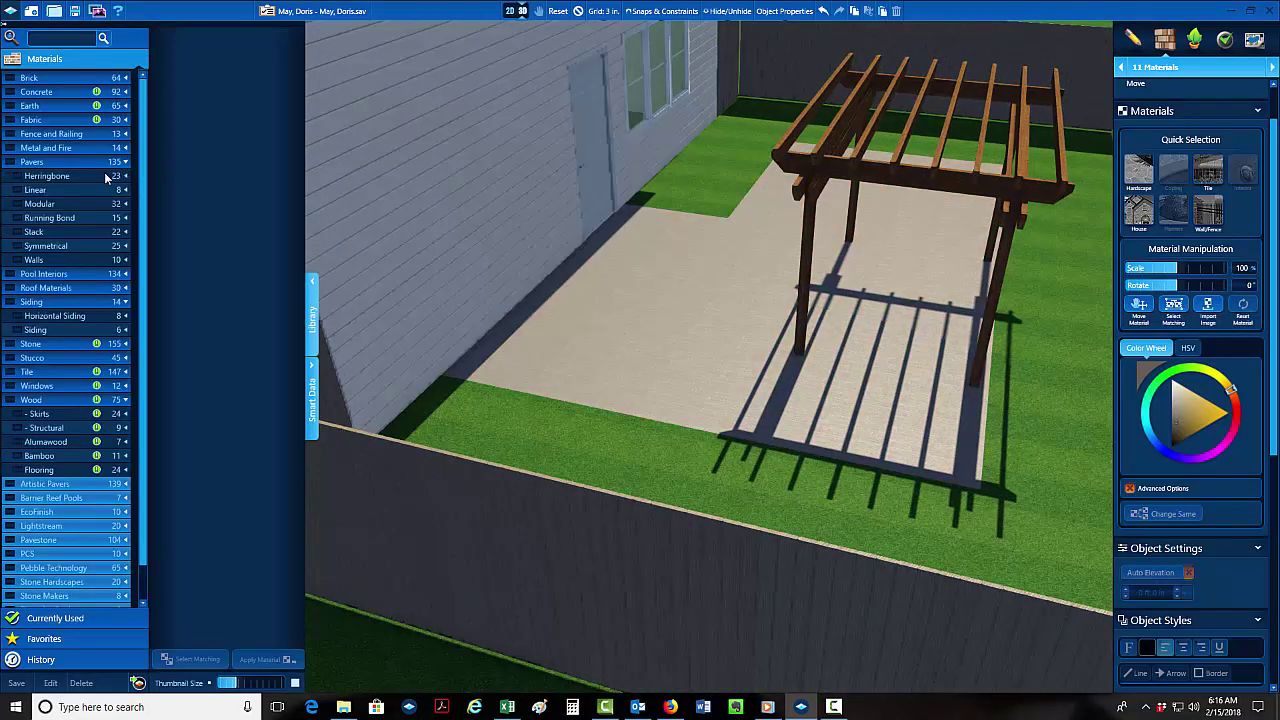
click(17, 204)
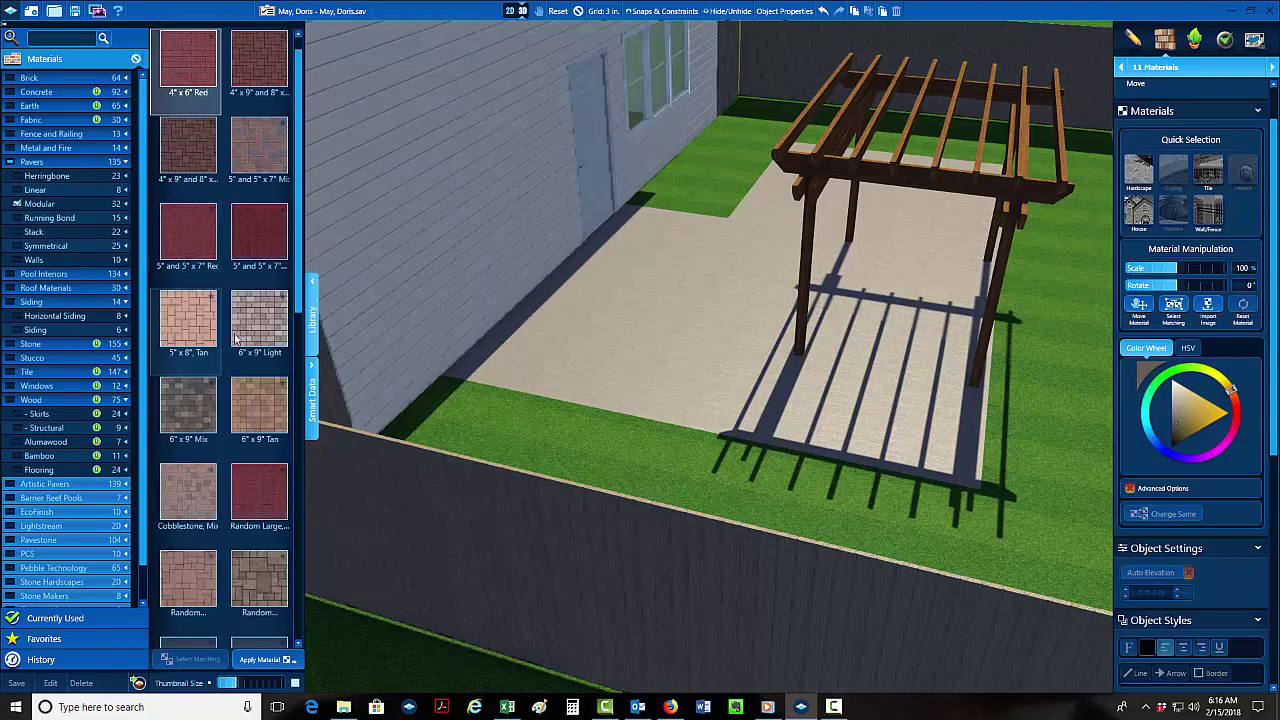
click(269, 398)
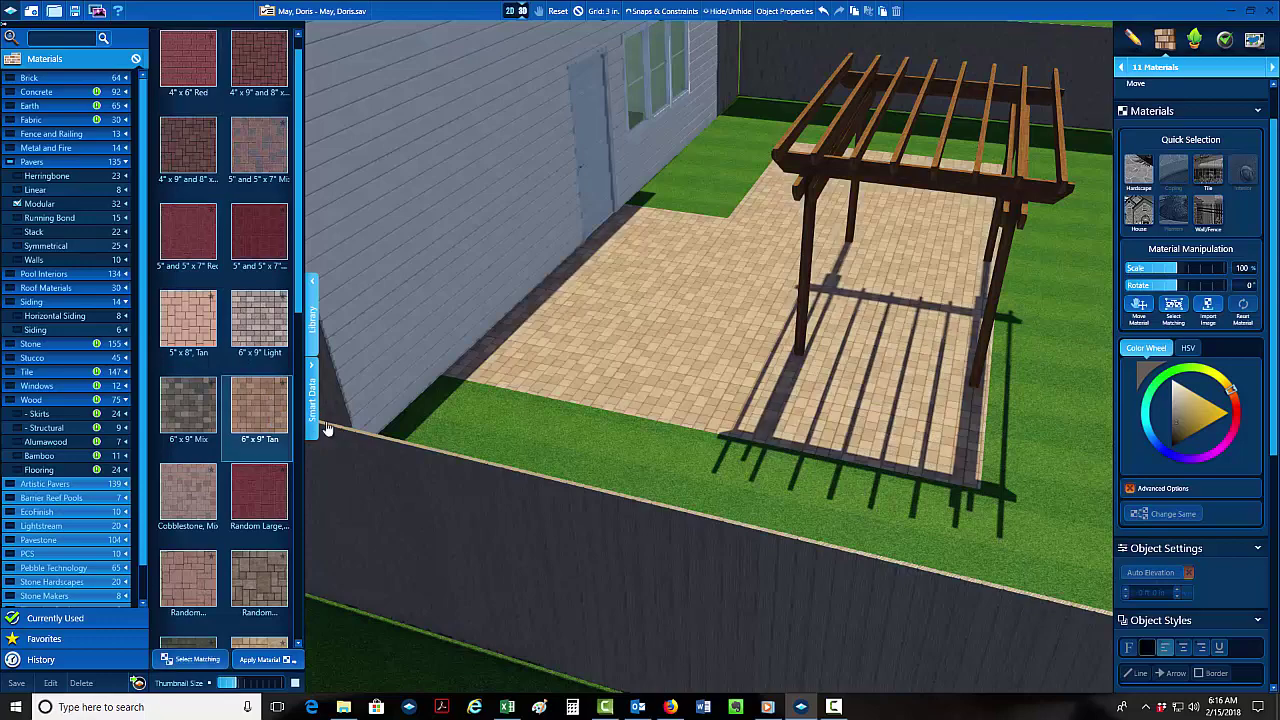
right_drag(660, 466, 617, 471)
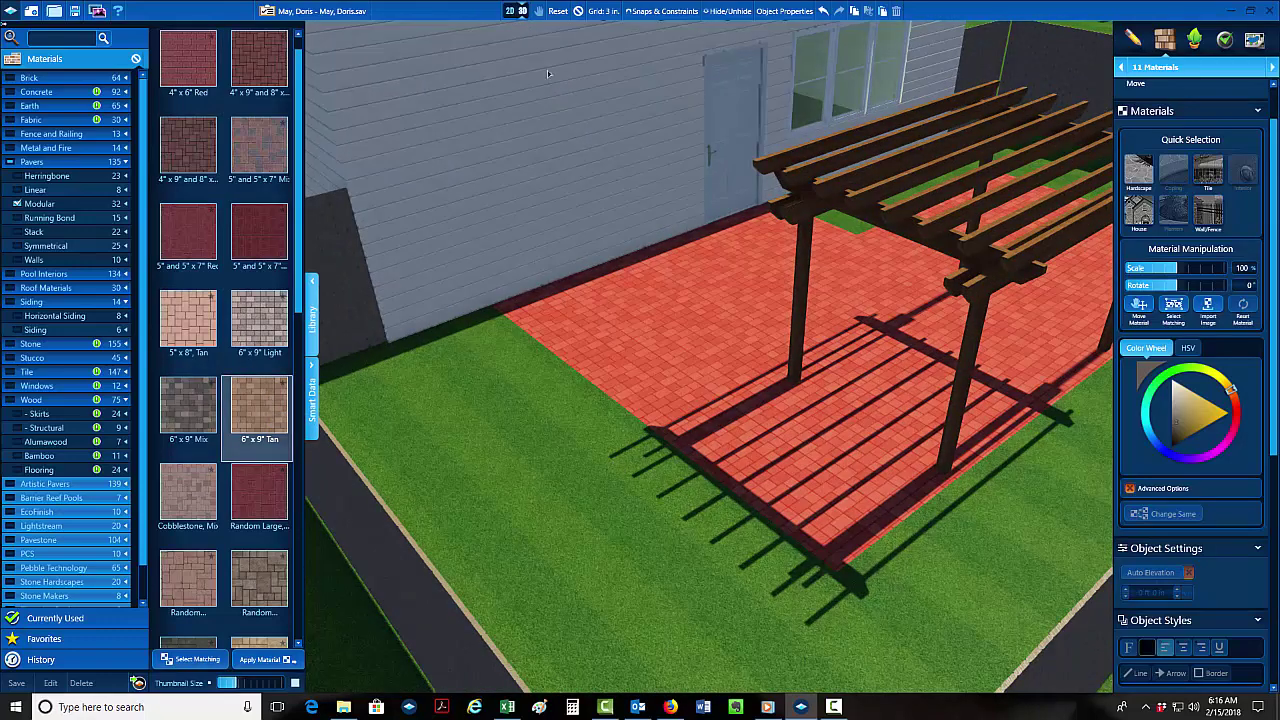
In 2D, draw a 9 ft 3 in by 24 ft 3 in rectangular hardscape between the patio and the side fence, from the house line to the rear fence.
click(511, 11)
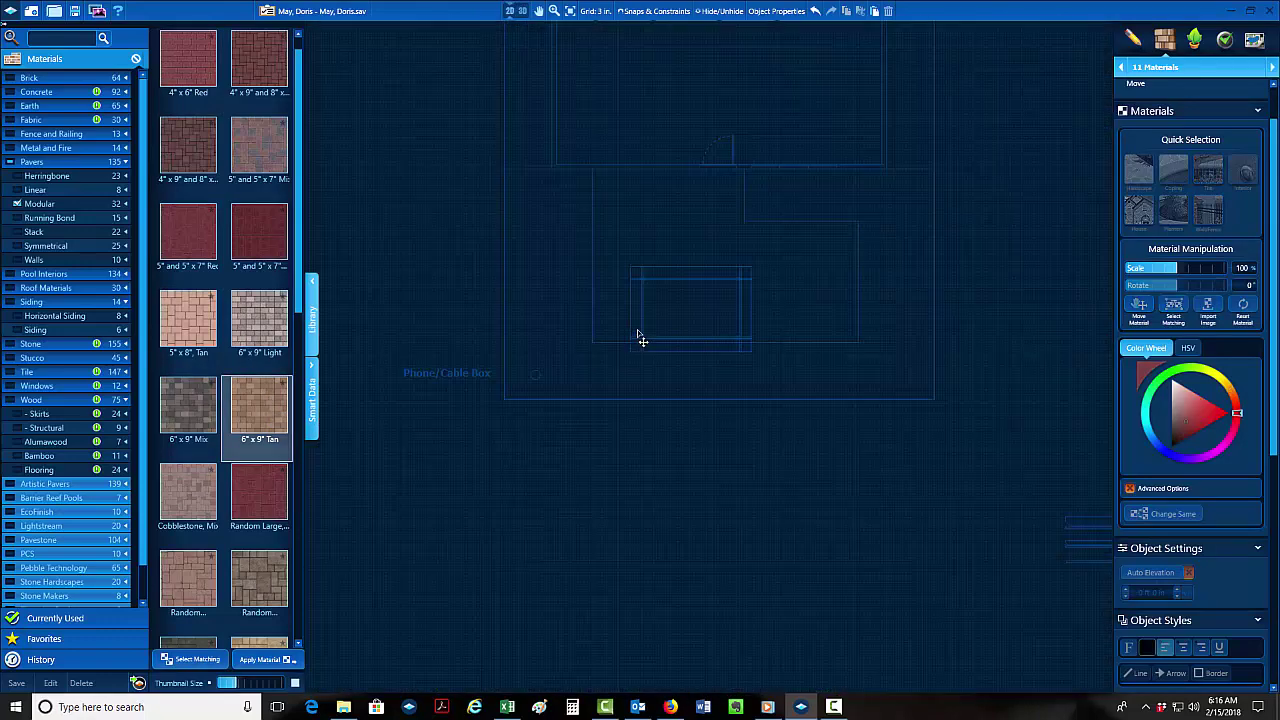
click(1155, 66)
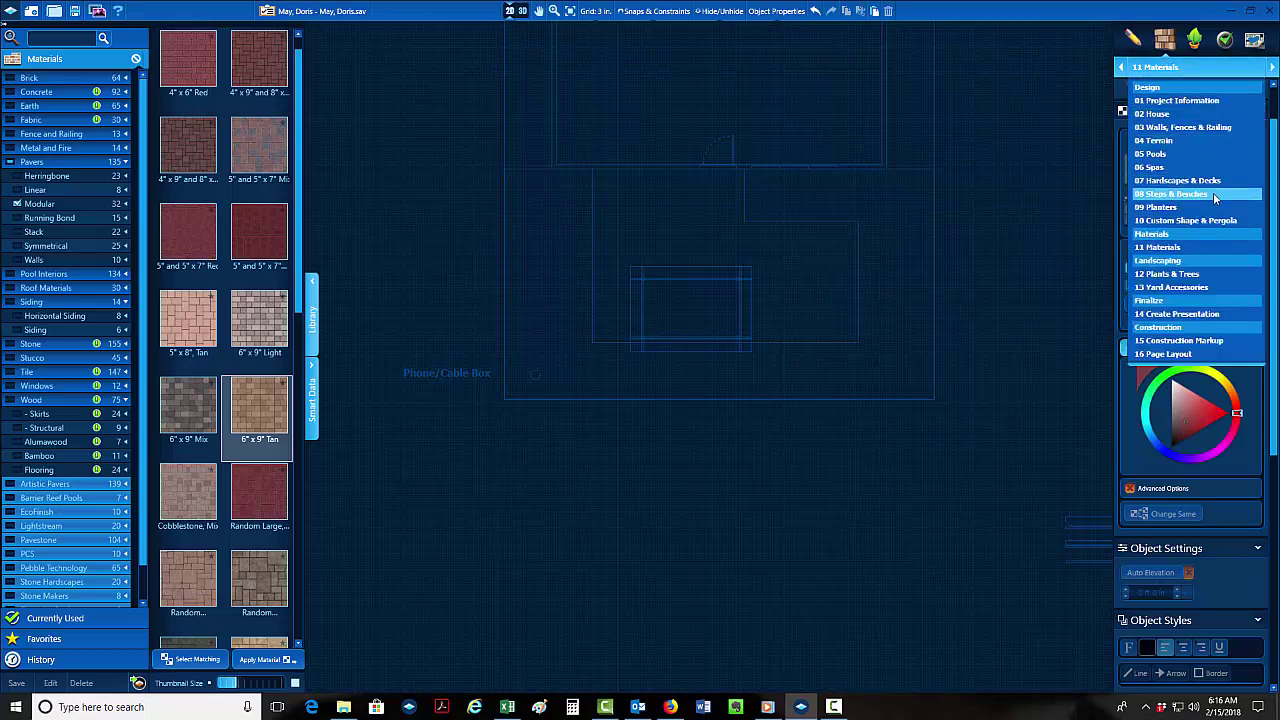
click(1207, 180)
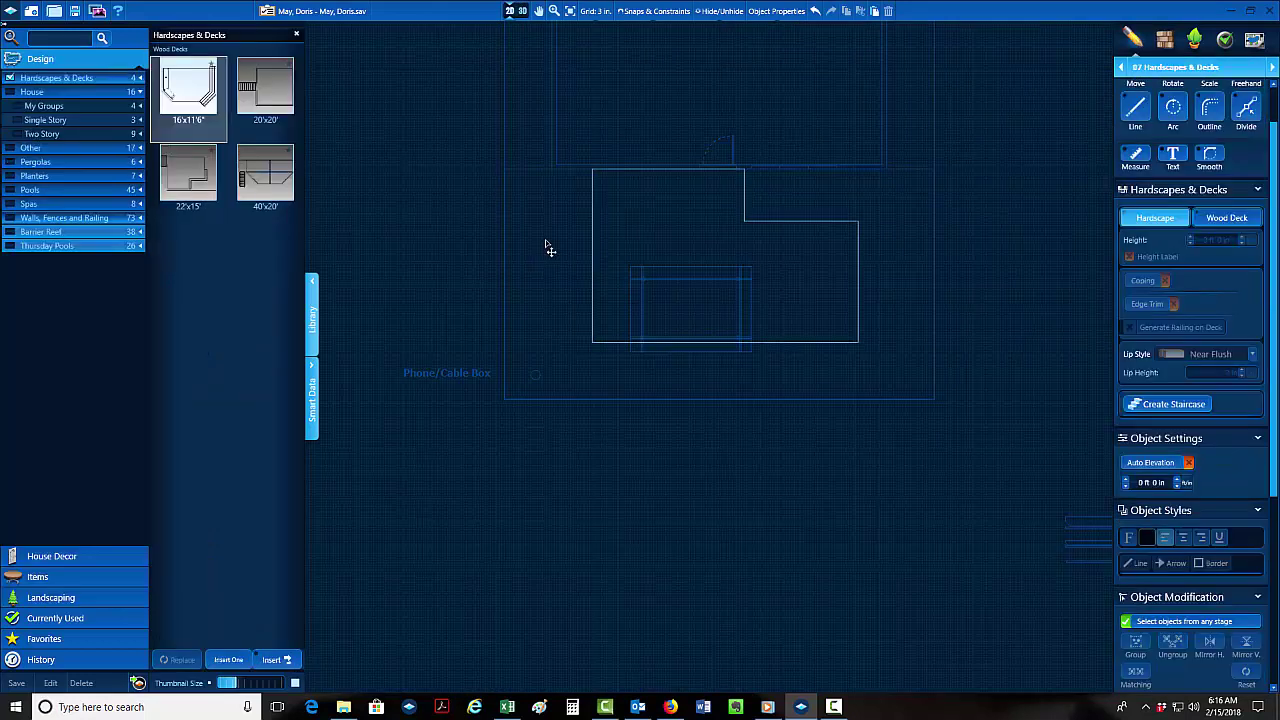
scroll(546, 249, up, 2)
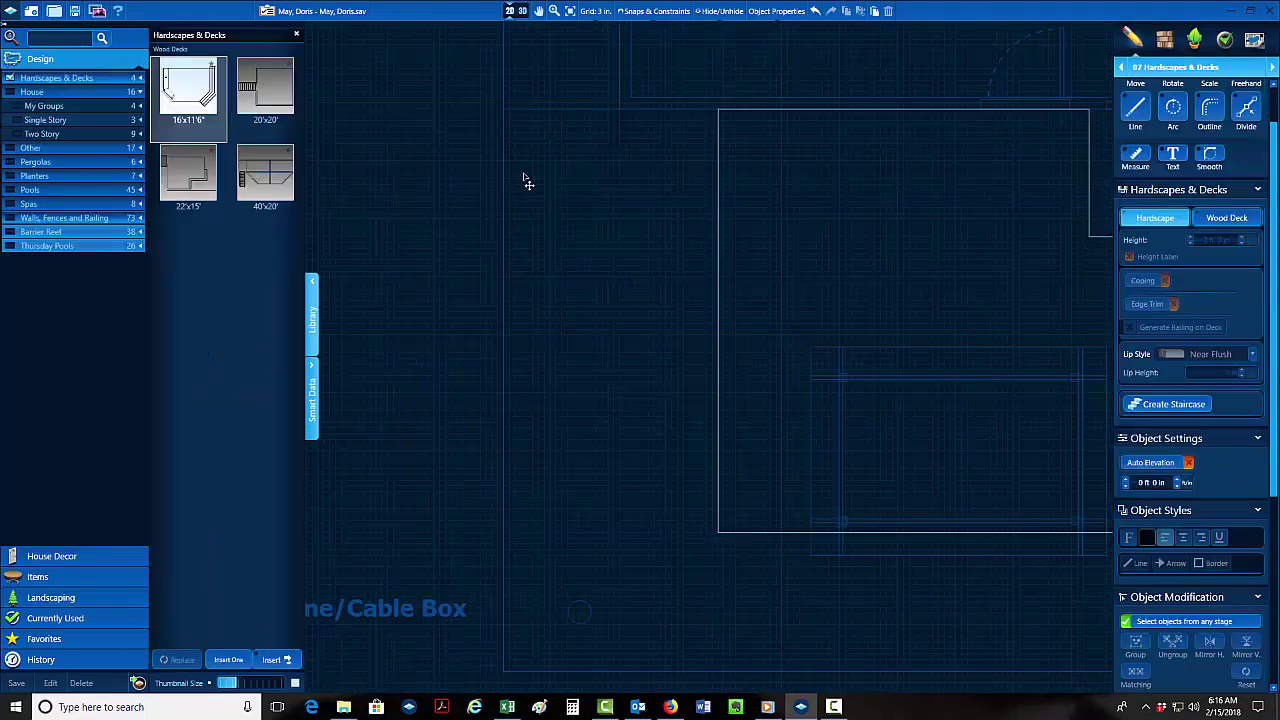
click(718, 110)
scroll(736, 344, down, 1)
scroll(734, 275, down, 1)
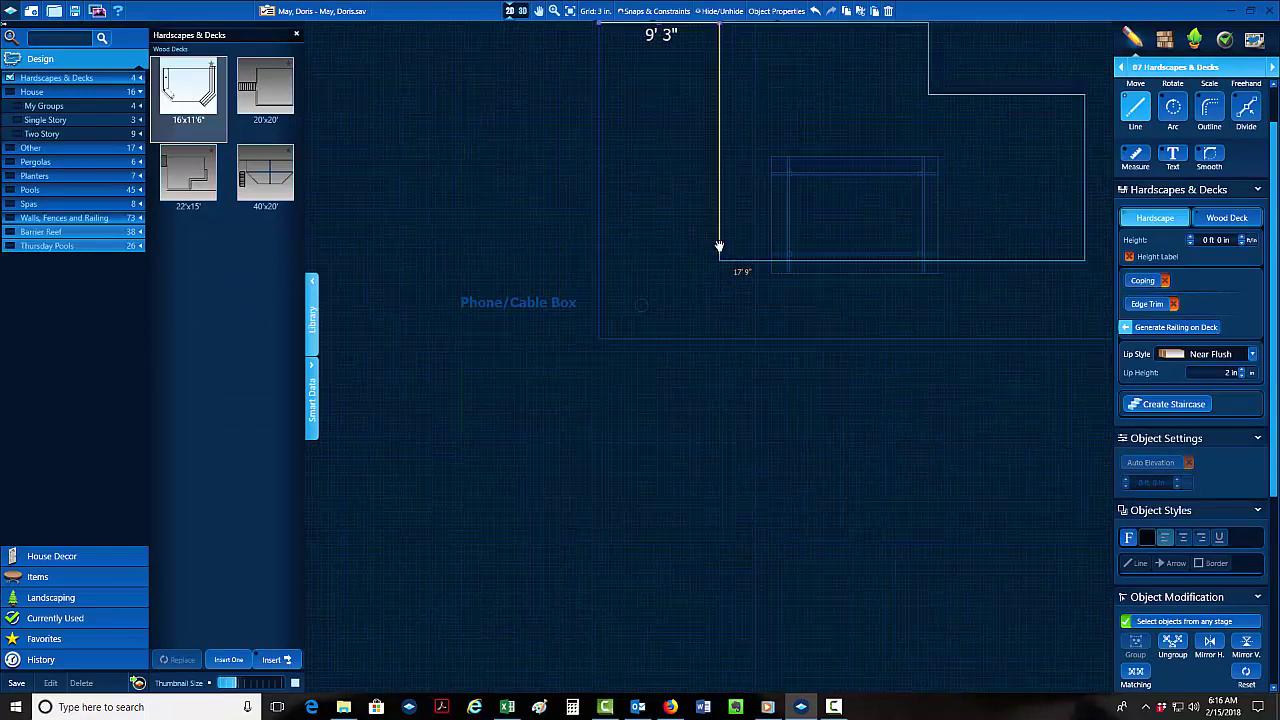
click(729, 335)
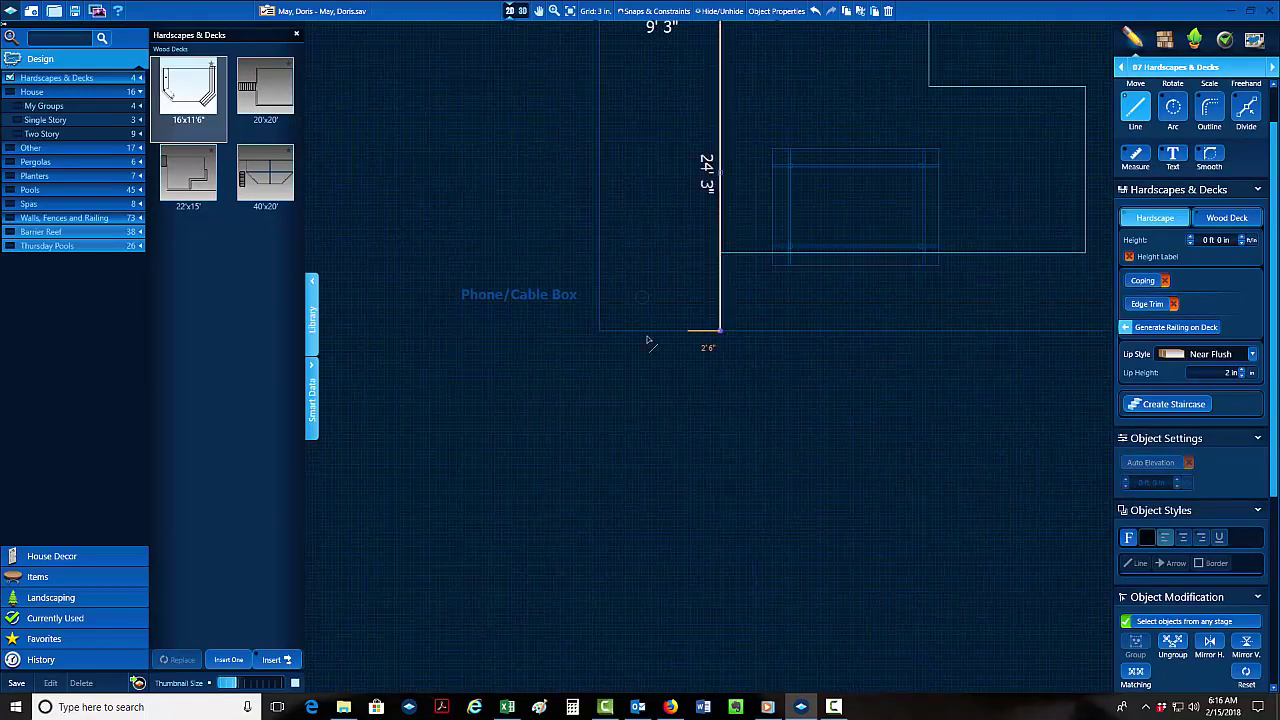
click(605, 337)
middle_drag(571, 144, 592, 448)
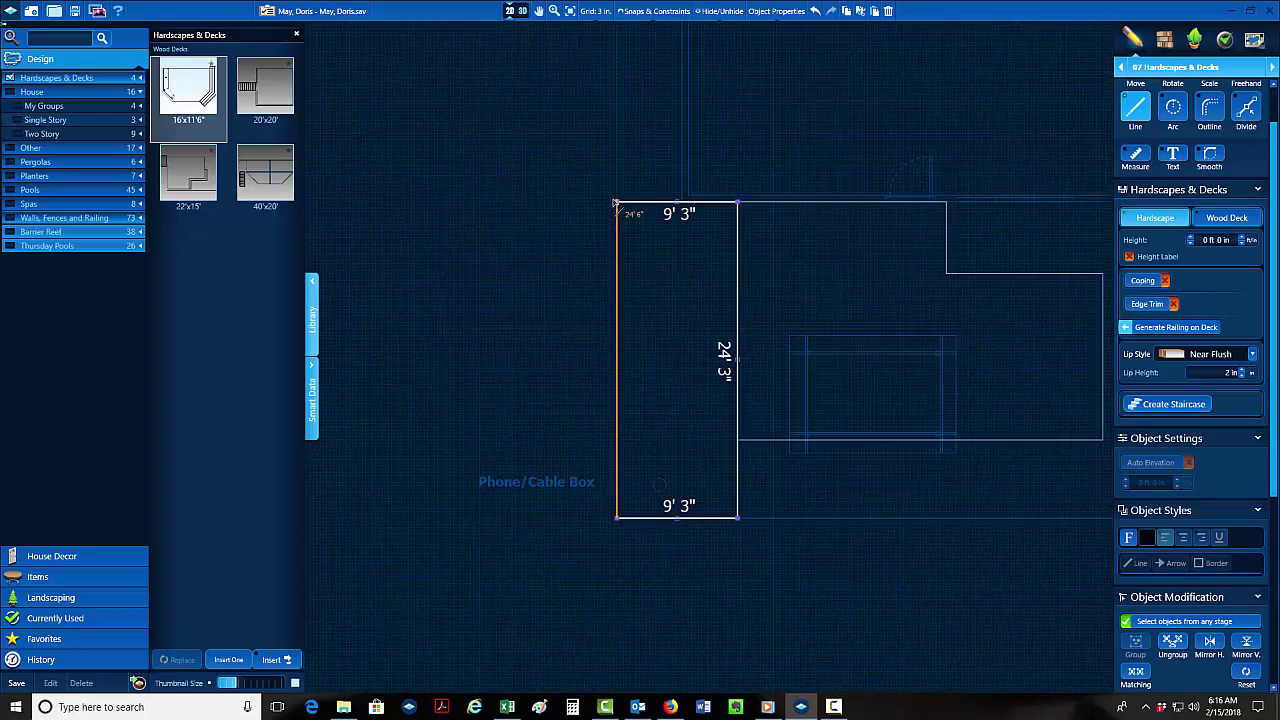
click(616, 204)
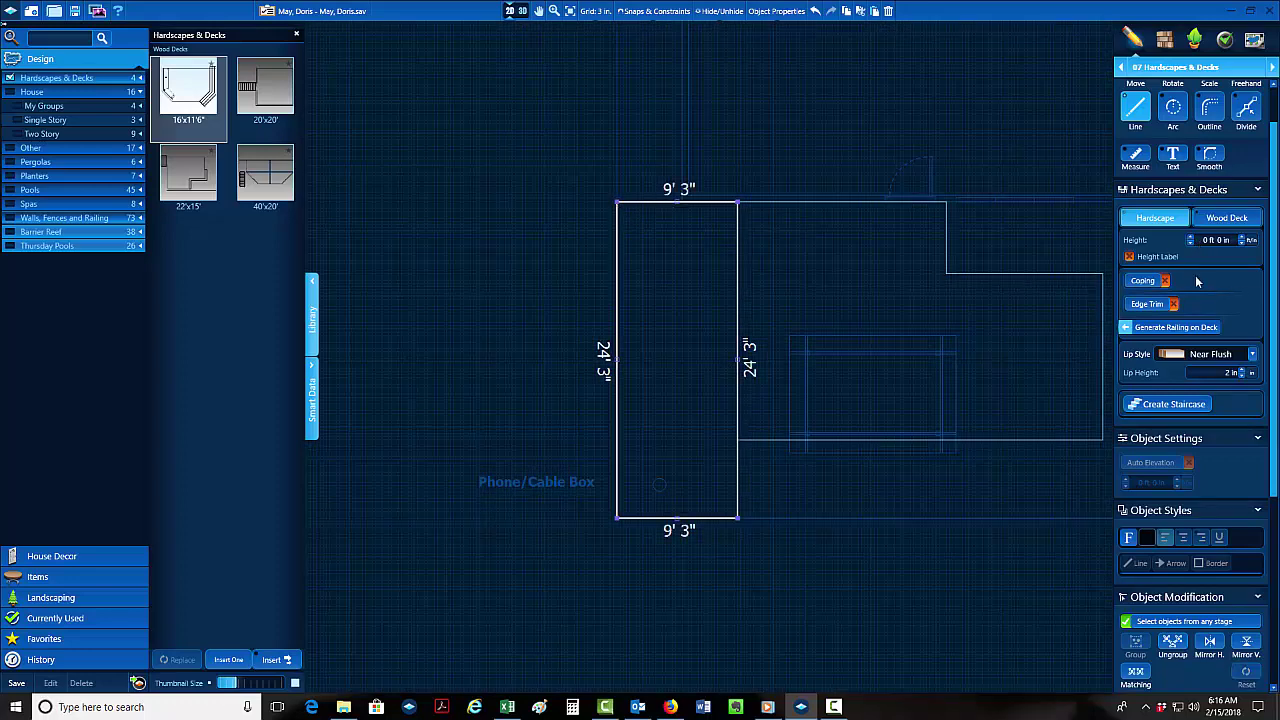
Draw a 24 ft 3 in fence along the new hardscape's inner edge, with 4 ft high, 1 in wide boards spaced 4 in apart.
click(1172, 67)
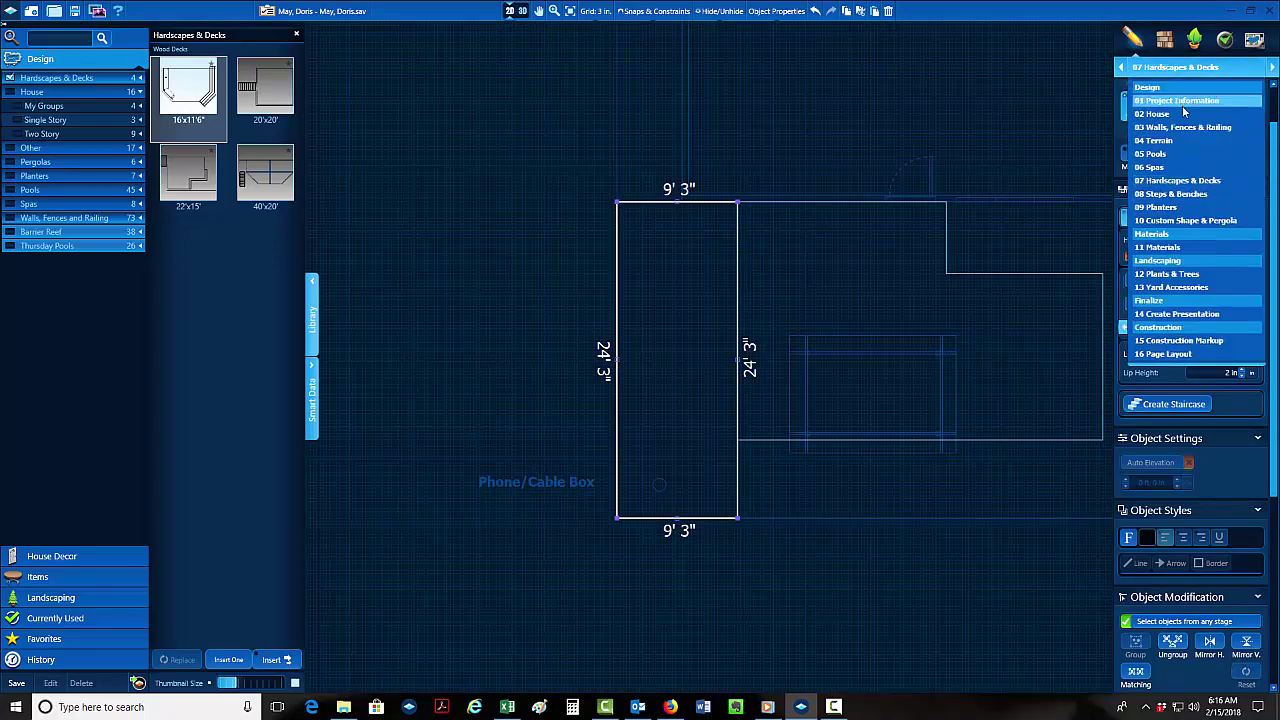
click(718, 177)
scroll(712, 392, down, 3)
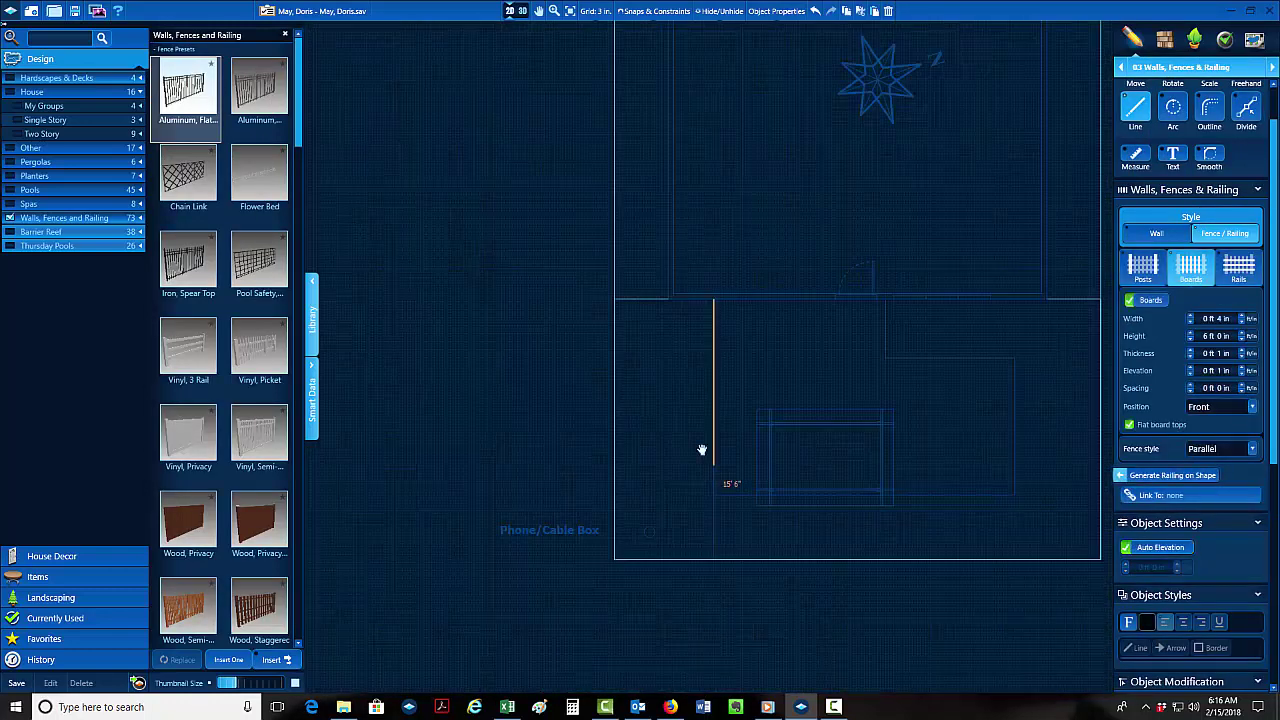
middle_drag(704, 451, 698, 286)
click(710, 398)
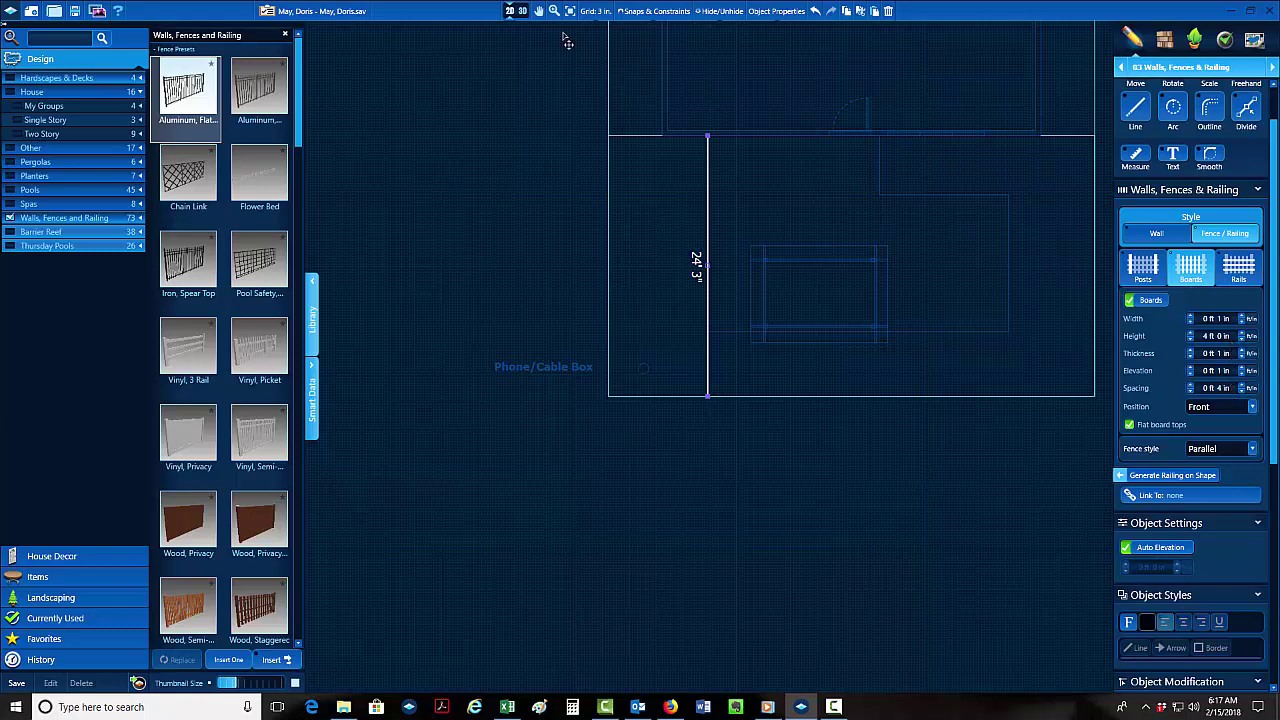
Give the new fence 4 ft high, 2 in posts at 7 ft spacing, and view it in 3D.
click(1143, 272)
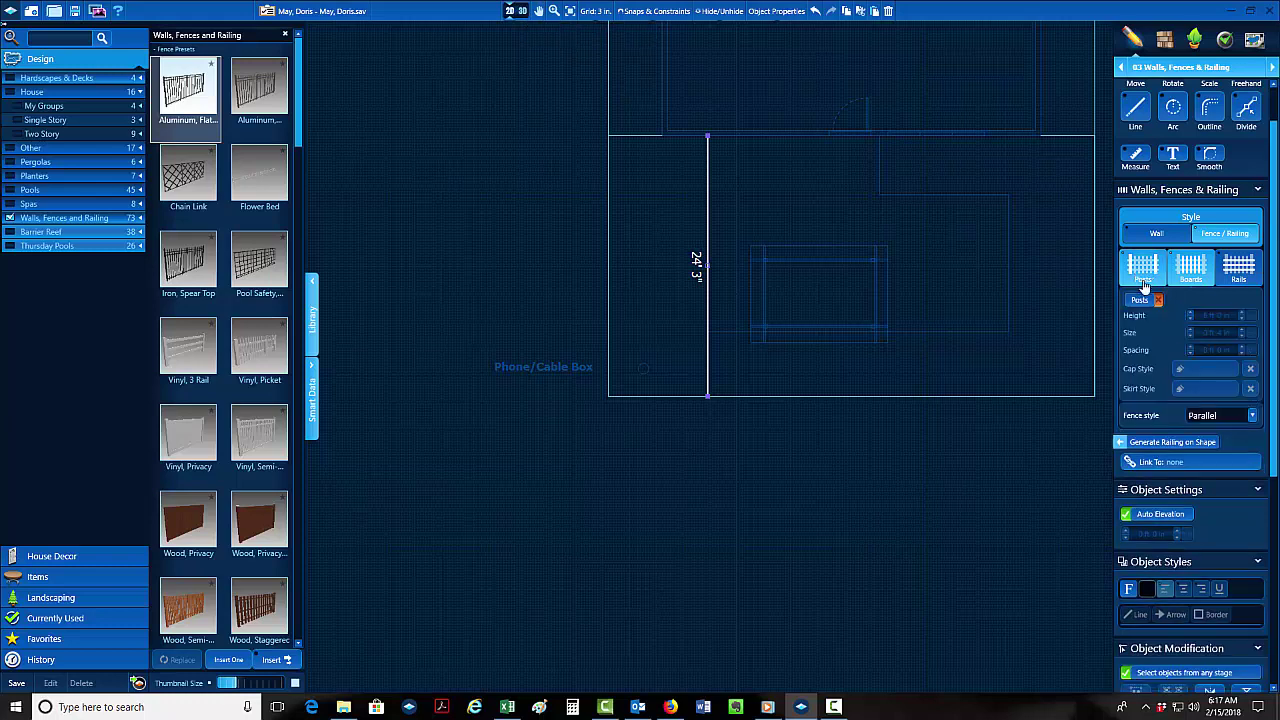
click(1140, 301)
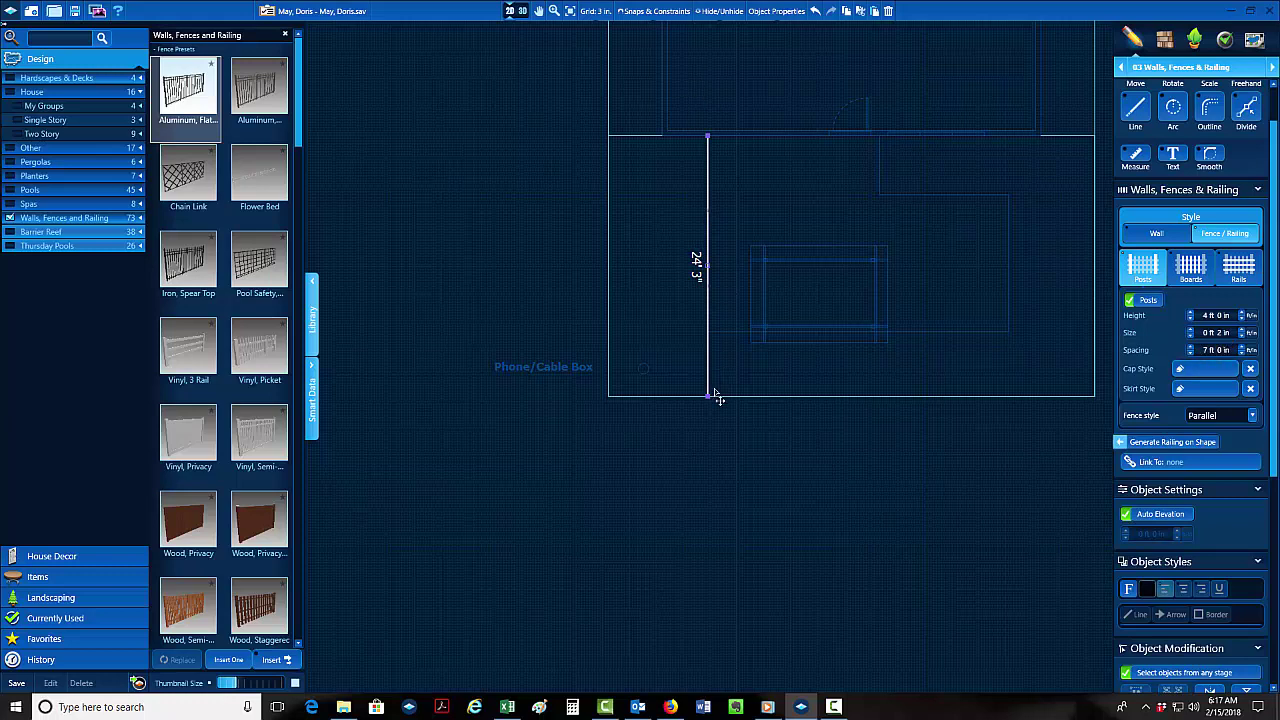
scroll(716, 397, up, 3)
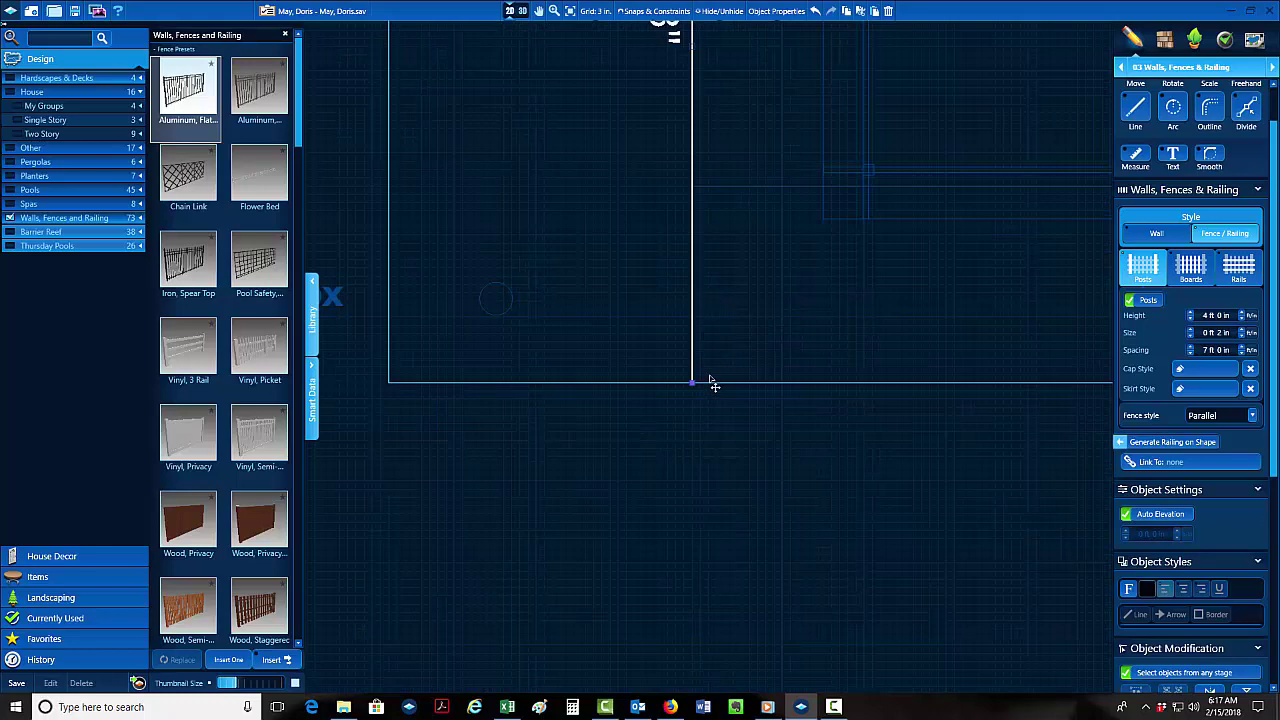
scroll(709, 367, down, 1)
middle_drag(703, 178, 717, 450)
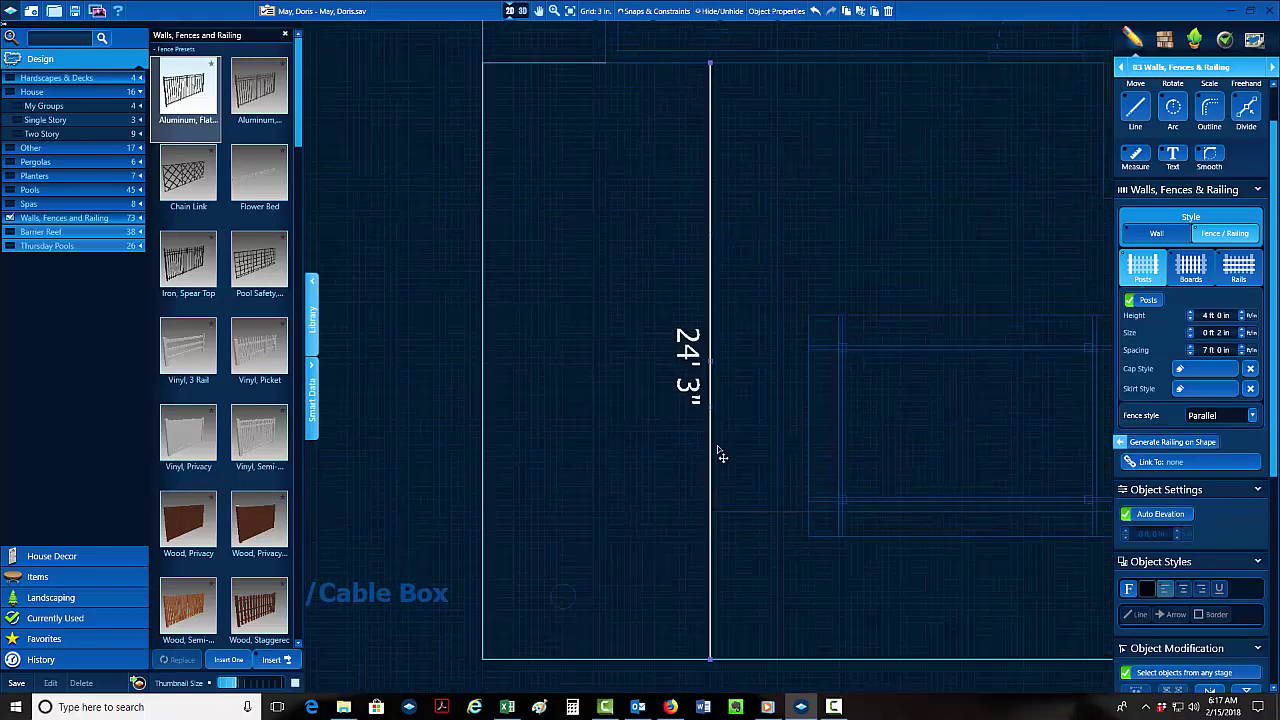
click(522, 11)
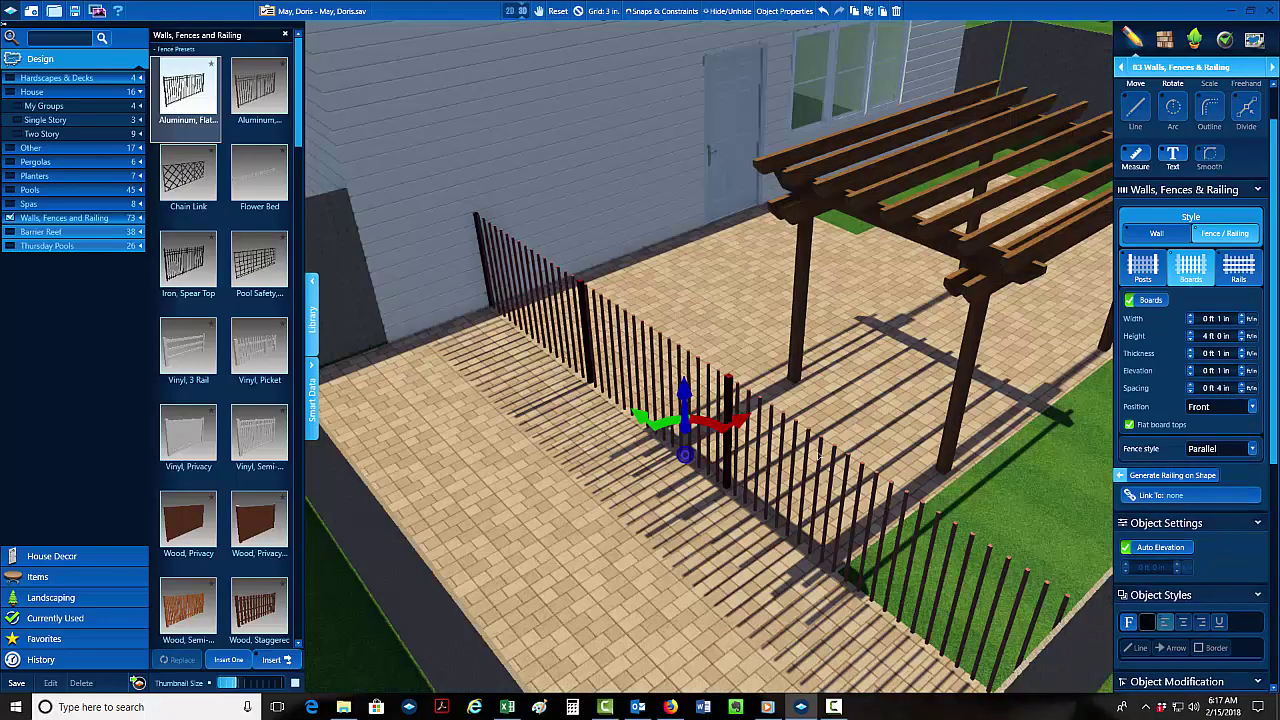
mouse_move(880, 470)
right_down()
mouse_move(768, 488)
mouse_move(854, 440)
mouse_move(858, 470)
right_up()
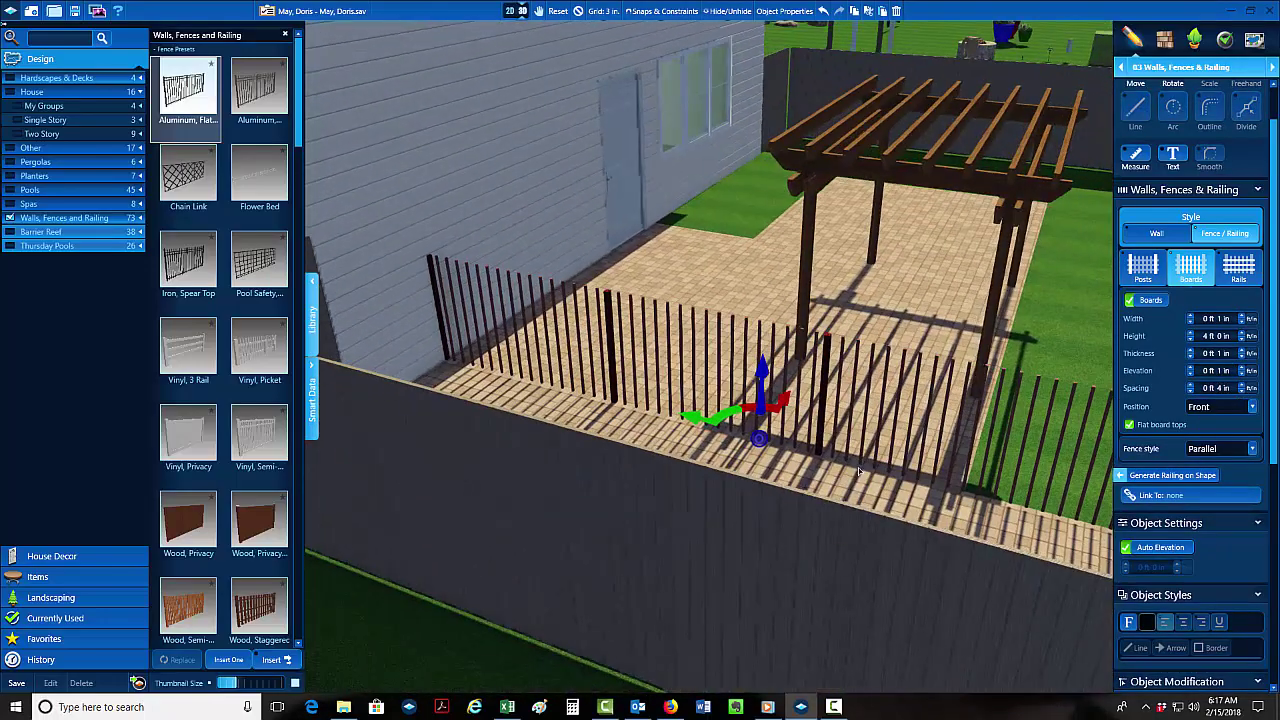
Turn on the new fence's rails and switch off its auto elevation.
click(1240, 278)
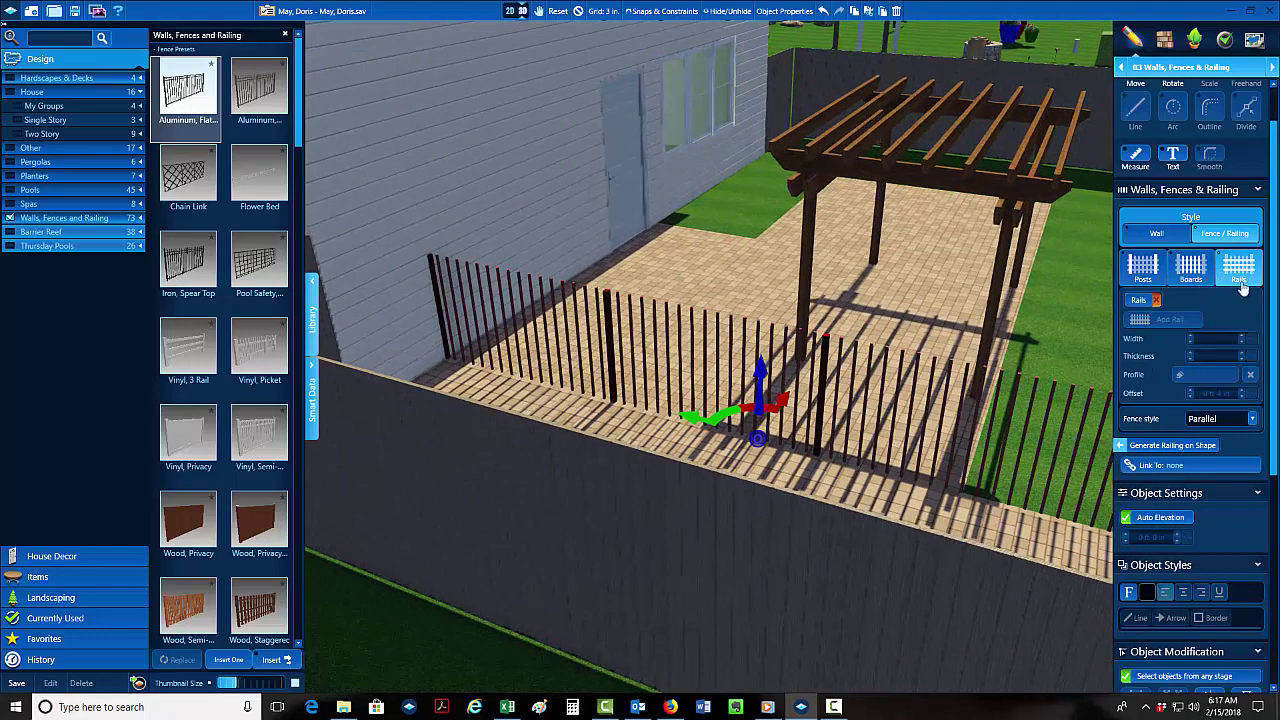
click(1156, 302)
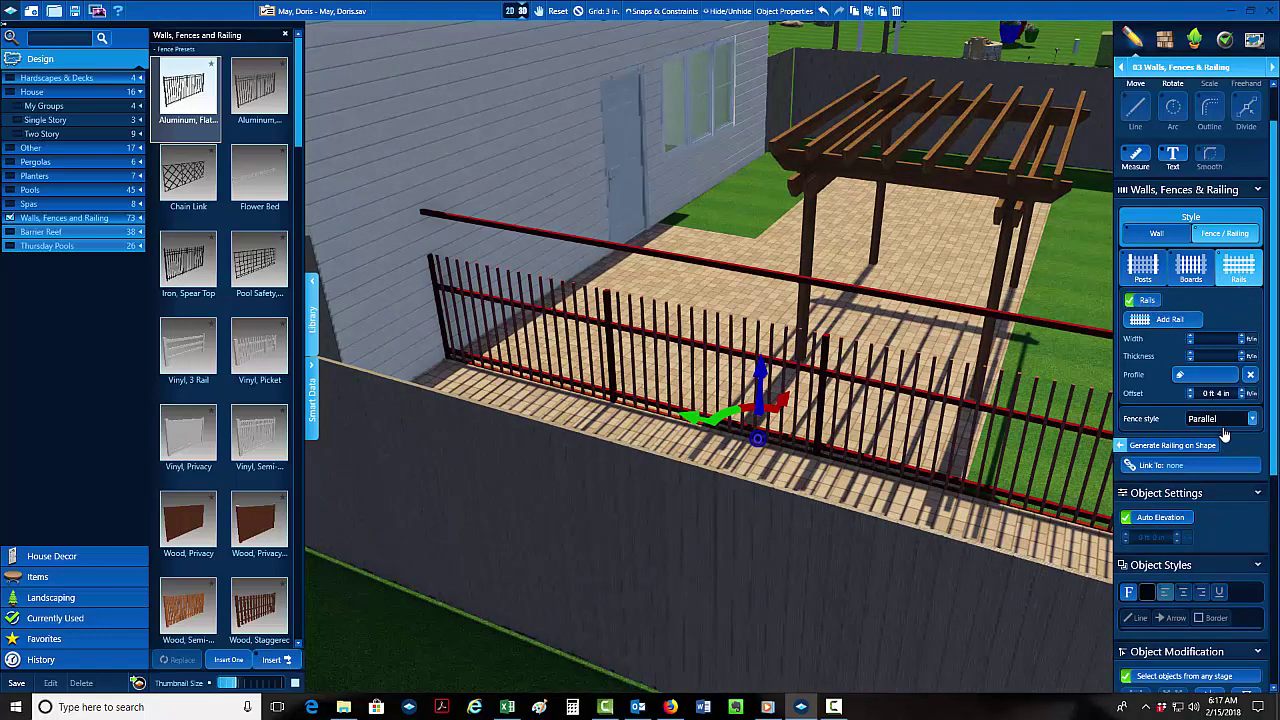
click(1187, 517)
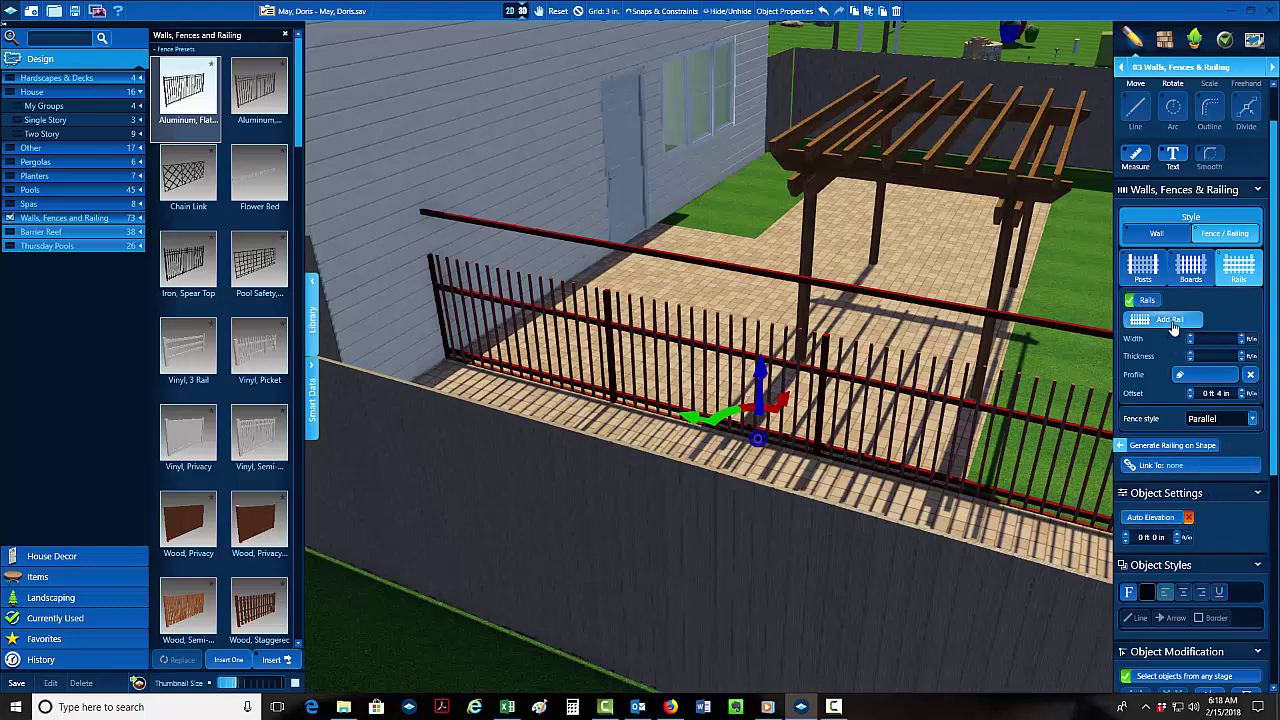
Remove the rail above the fence boards and reselect the whole fence to check its board settings.
click(1071, 328)
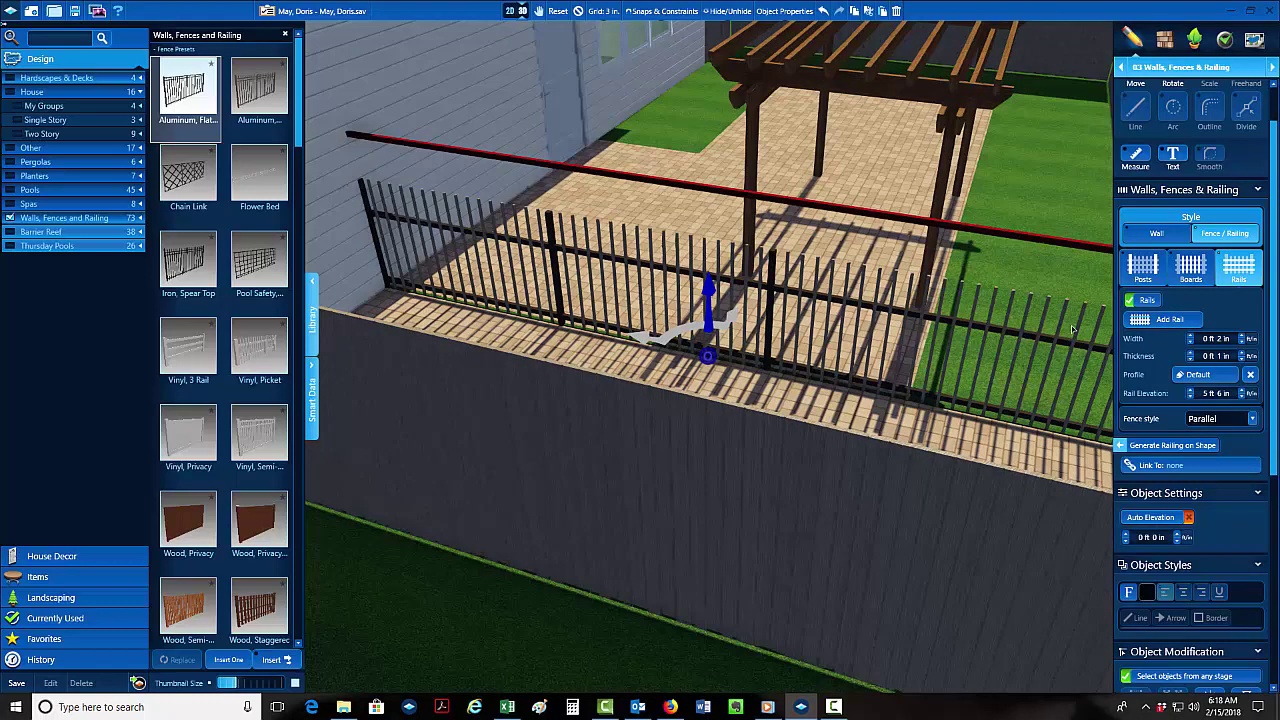
click(1071, 325)
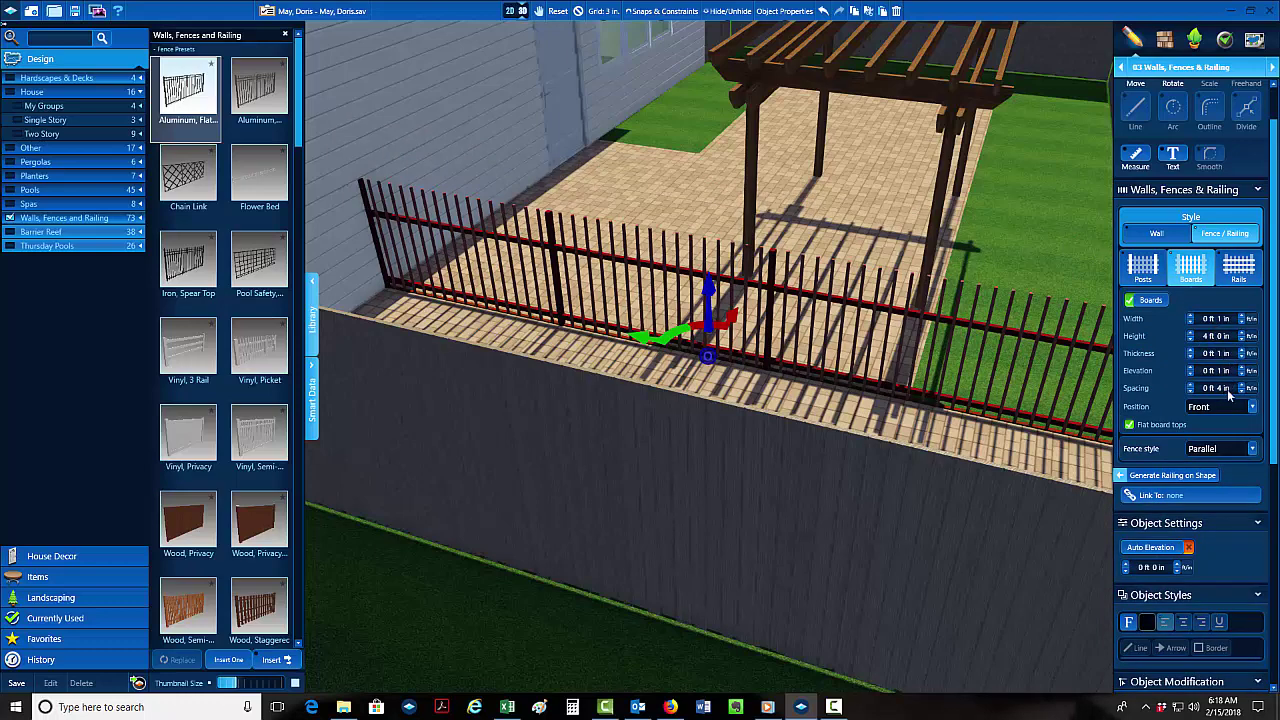
scroll(1228, 390, down, 2)
scroll(1228, 395, up, 2)
Reduce the fence rails' offset to 0 ft 0 in and set the top rail's elevation to 3 ft 9 in.
click(1238, 266)
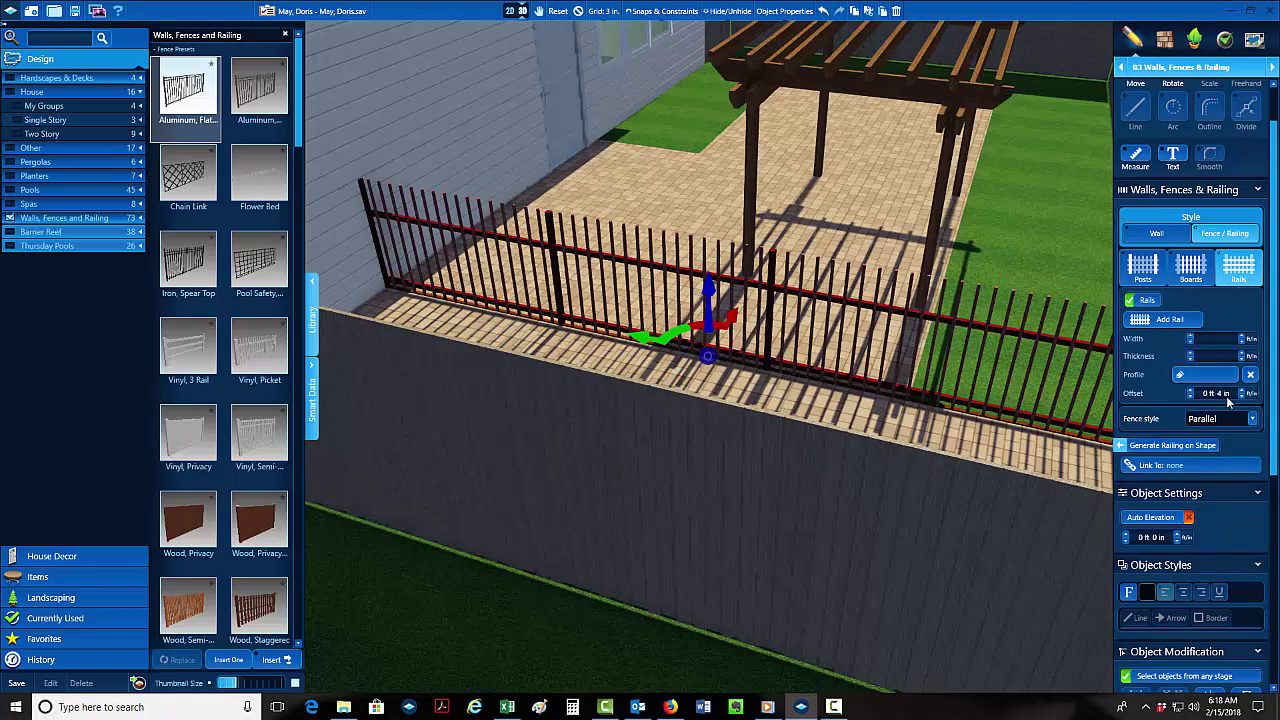
scroll(1226, 393, down, 2)
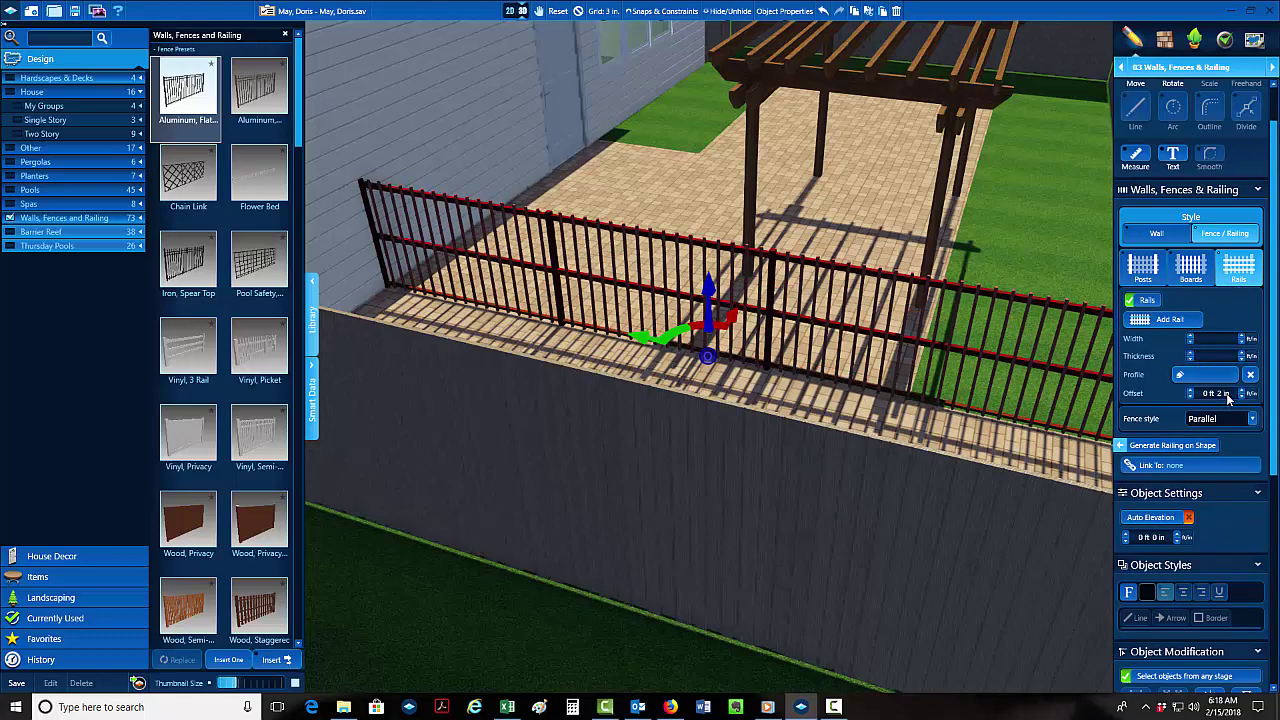
scroll(1228, 399, down, 1)
scroll(1228, 399, down, 1)
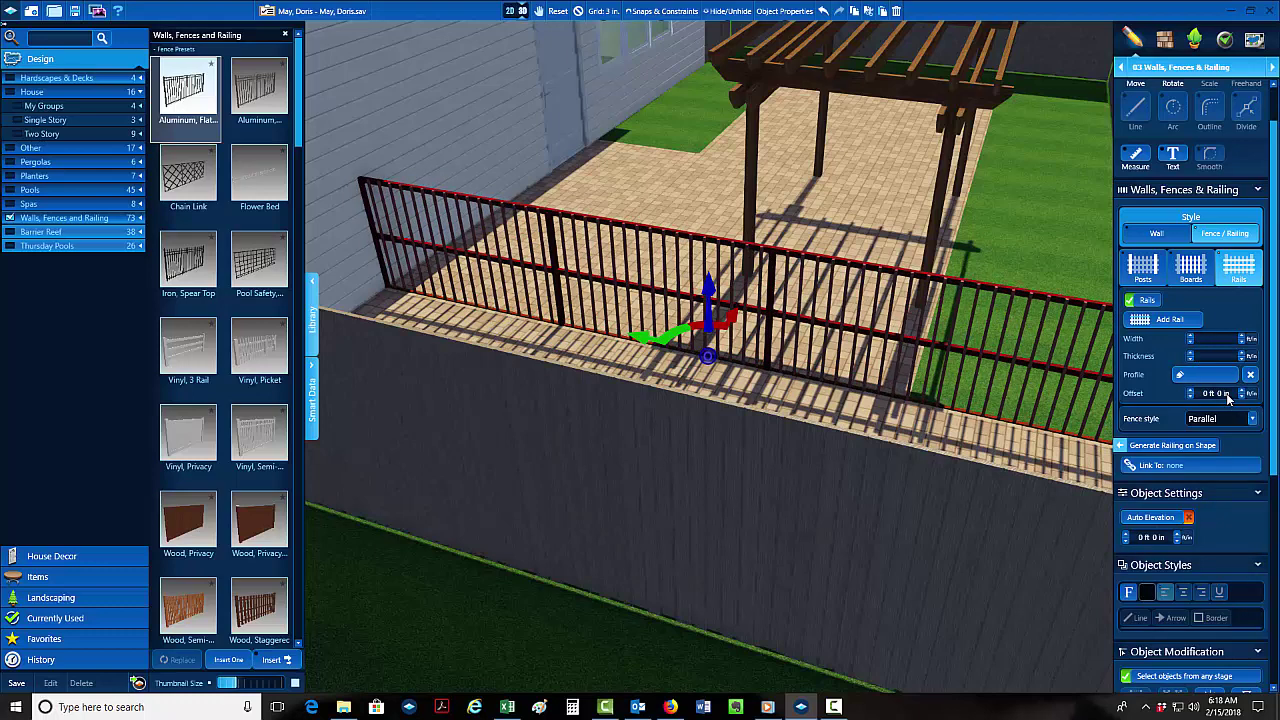
click(1072, 313)
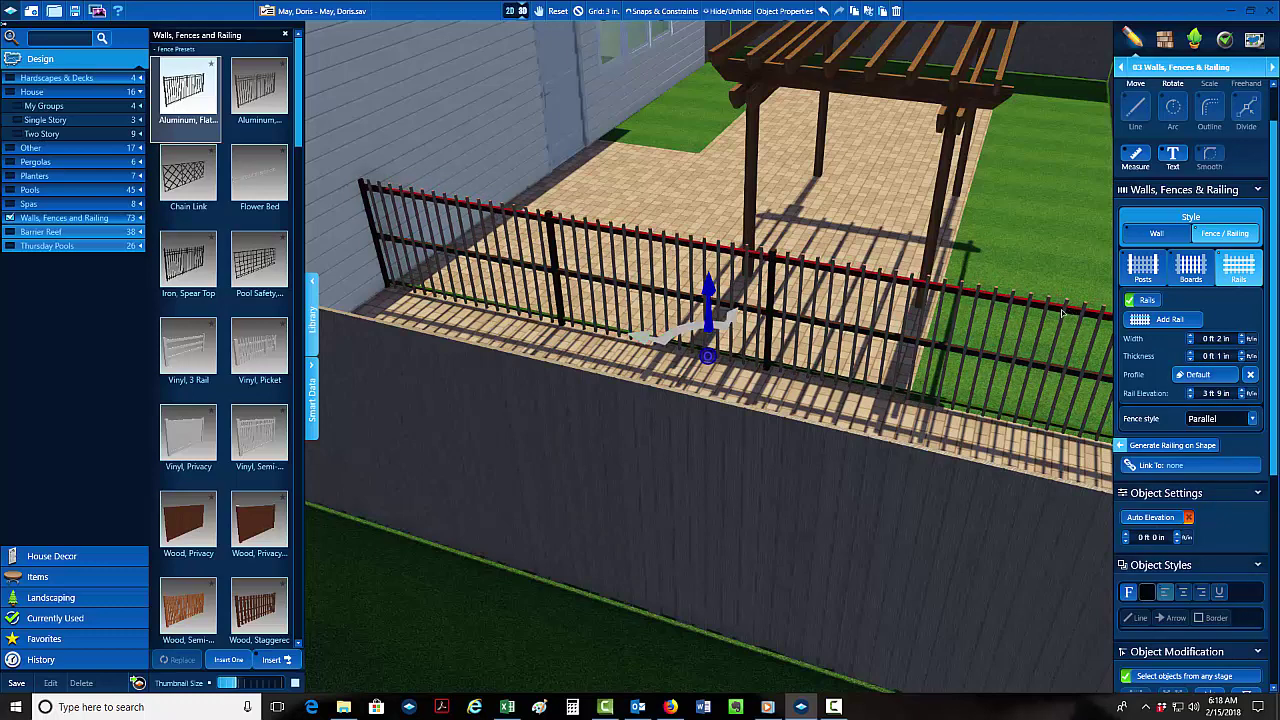
Set the railing fence's board spacing to 0 ft 5 in and its rail offset to 0 ft 6 in.
click(1063, 313)
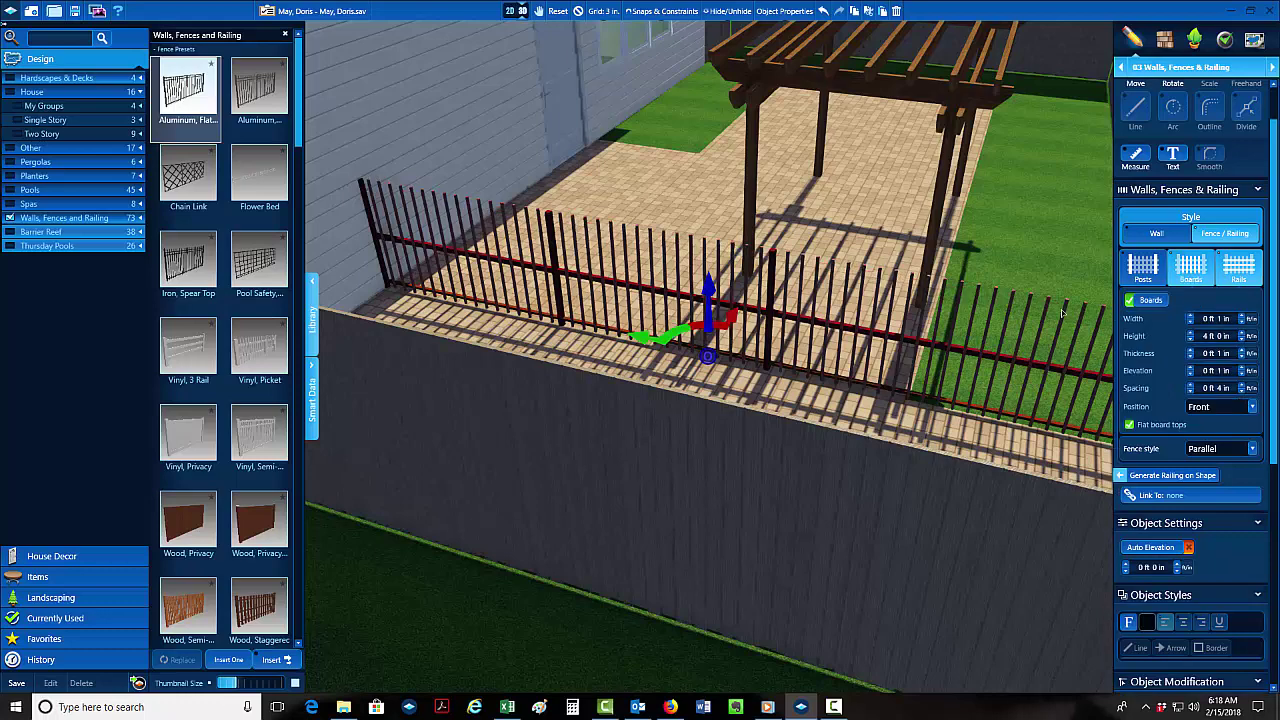
click(1233, 388)
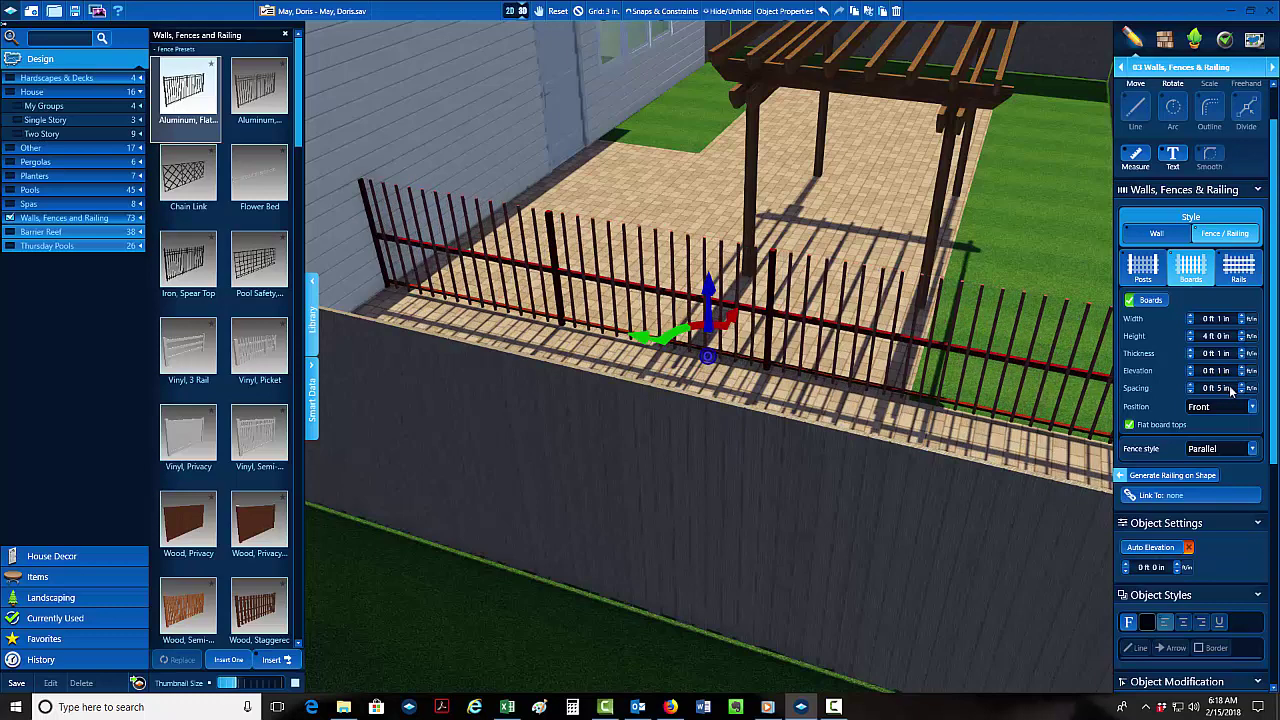
click(1235, 272)
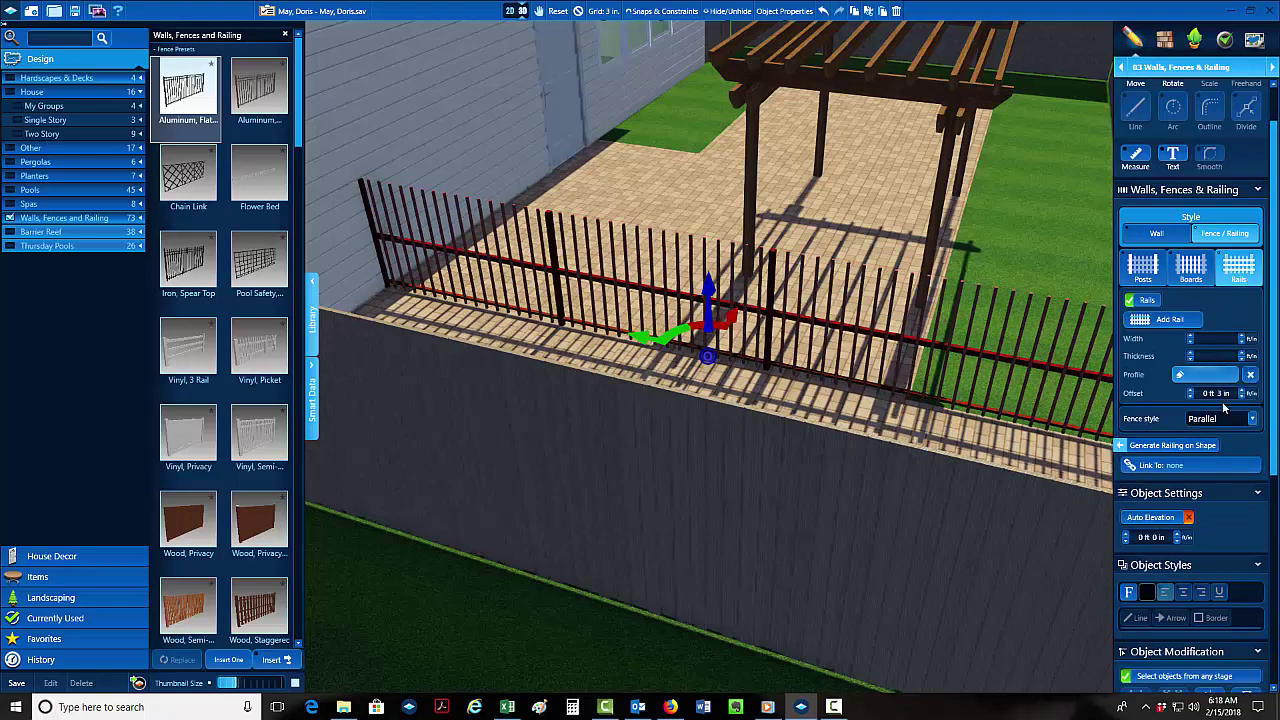
scroll(1228, 394, down, 1)
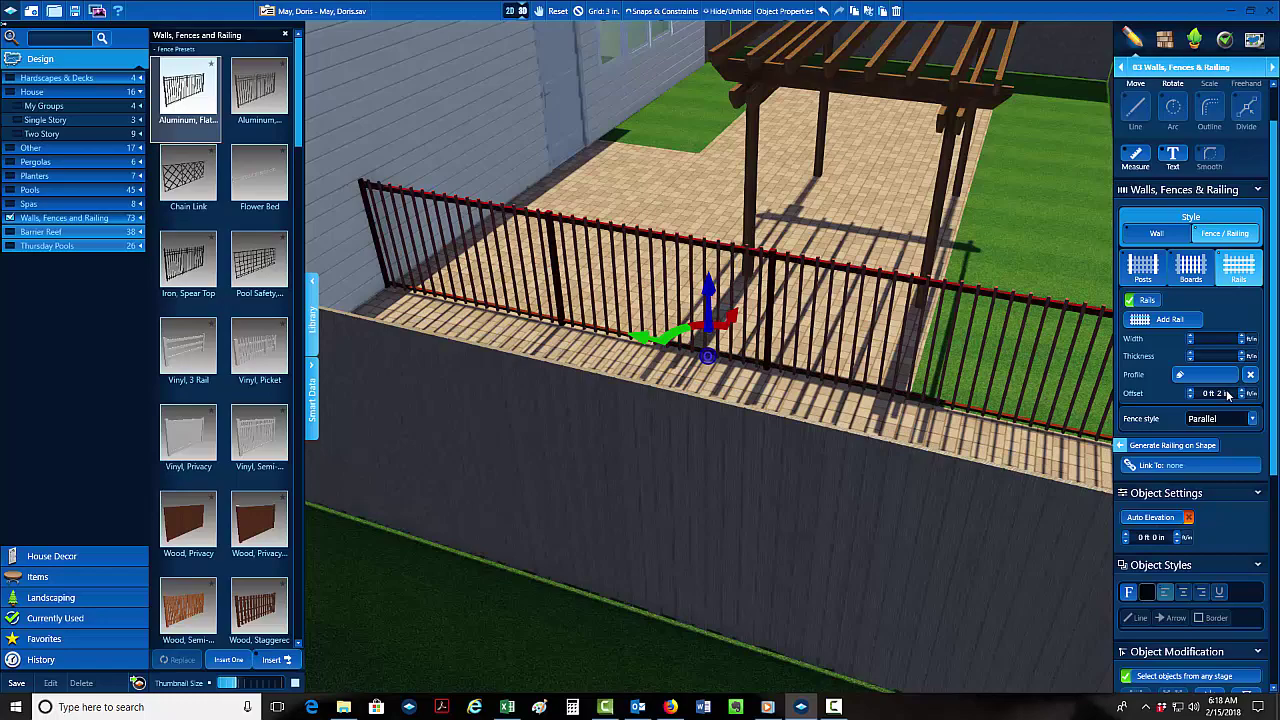
scroll(1228, 394, up, 2)
scroll(1228, 394, up, 2)
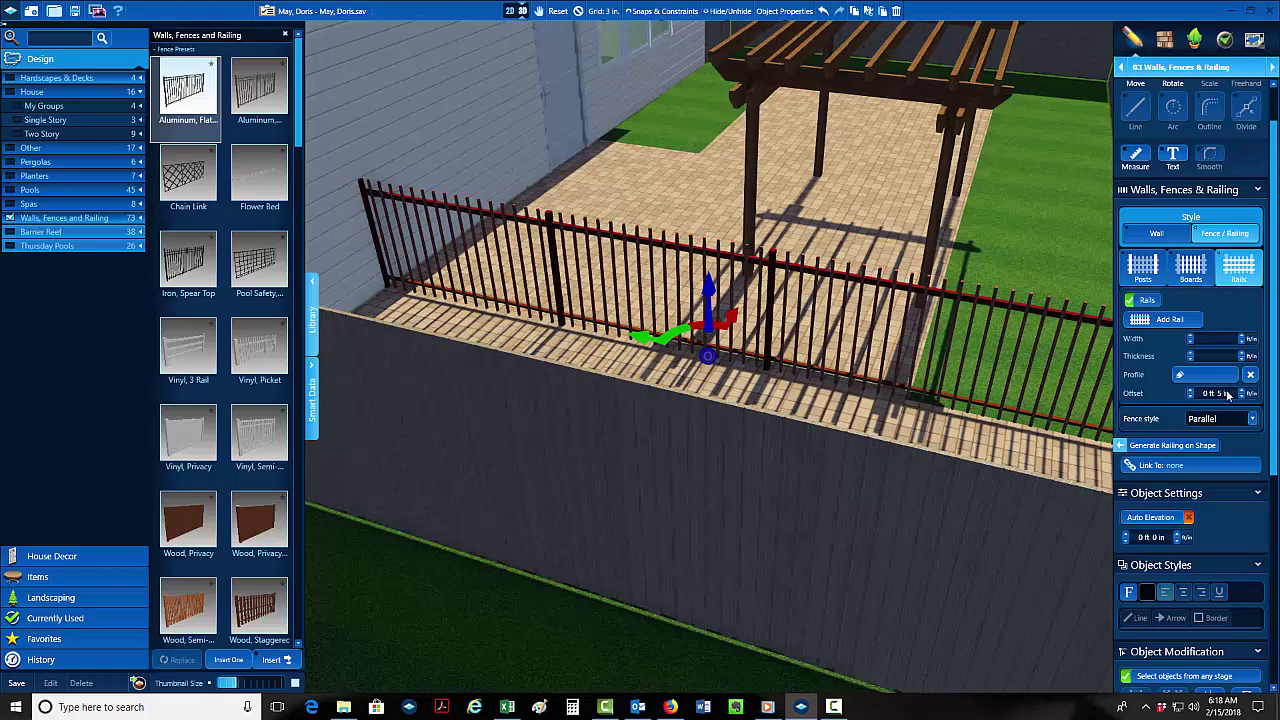
middle_drag(942, 417, 869, 435)
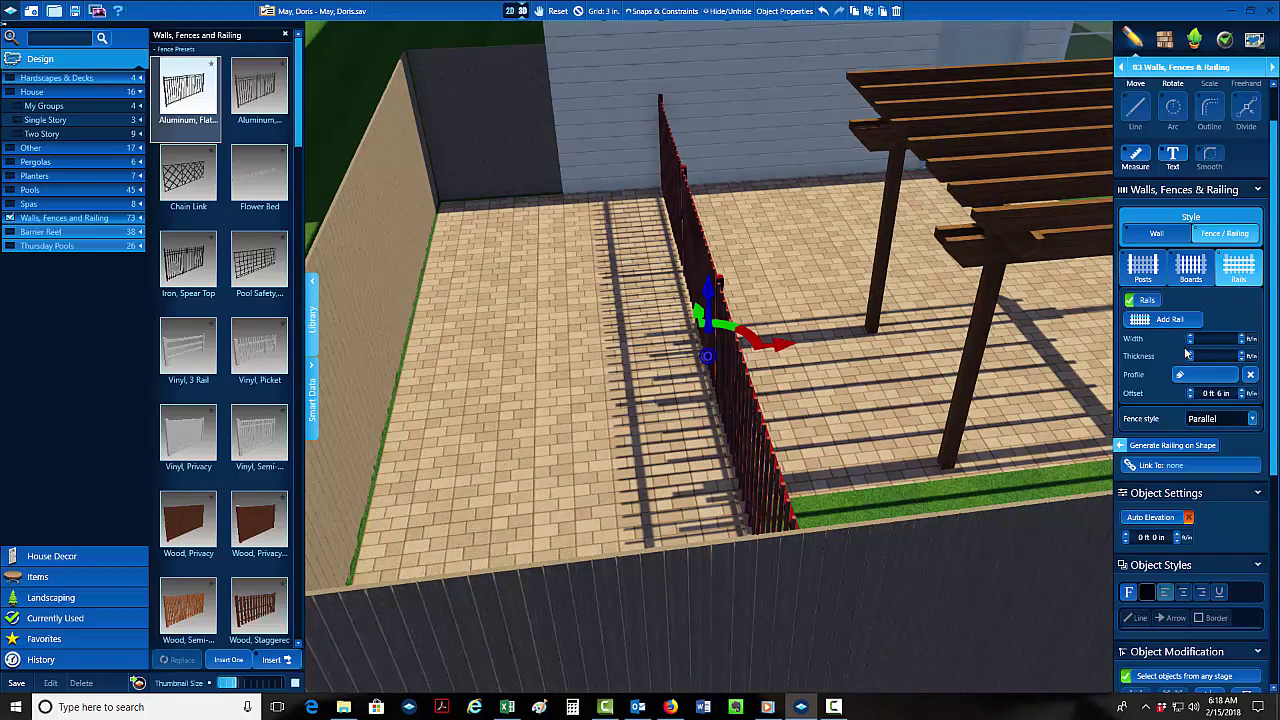
Check the available fence styles for the railing and keep Parallel.
click(1253, 422)
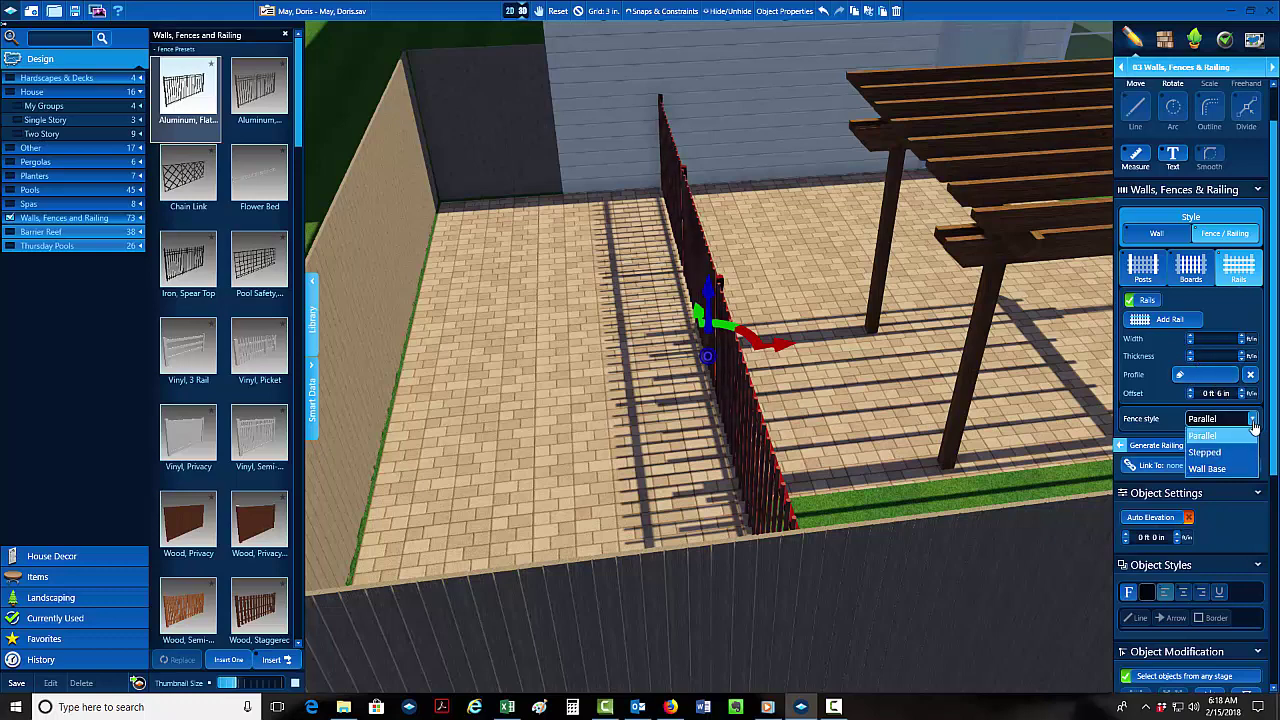
click(1234, 439)
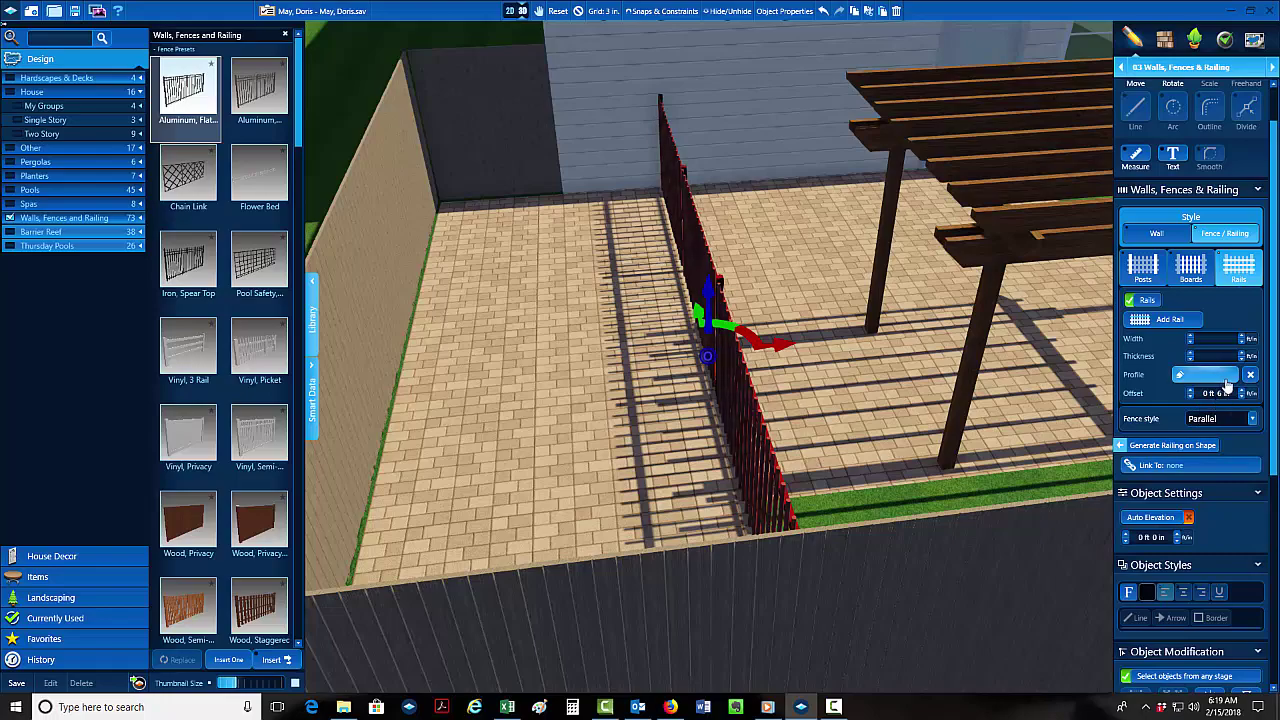
middle_drag(1020, 436, 905, 497)
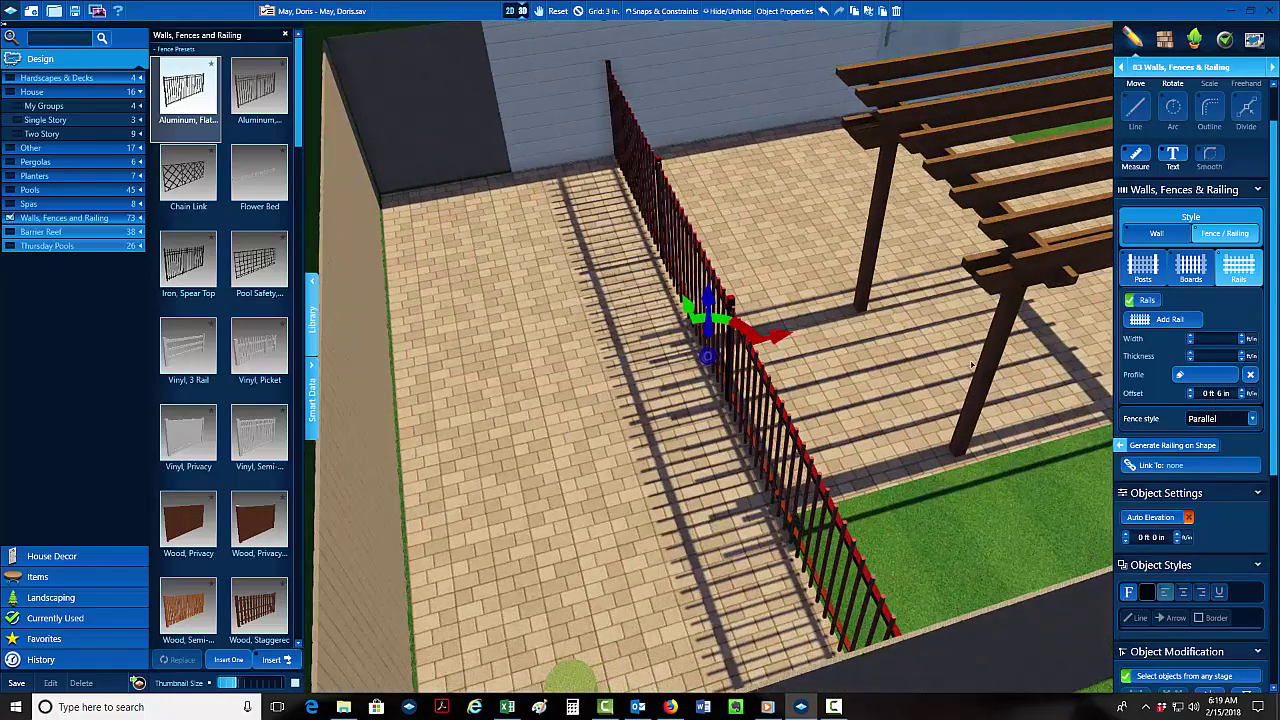
Apply the Gravel, Gray 2" rock material to the paver strip between the wood fence and the inner railing.
click(1164, 40)
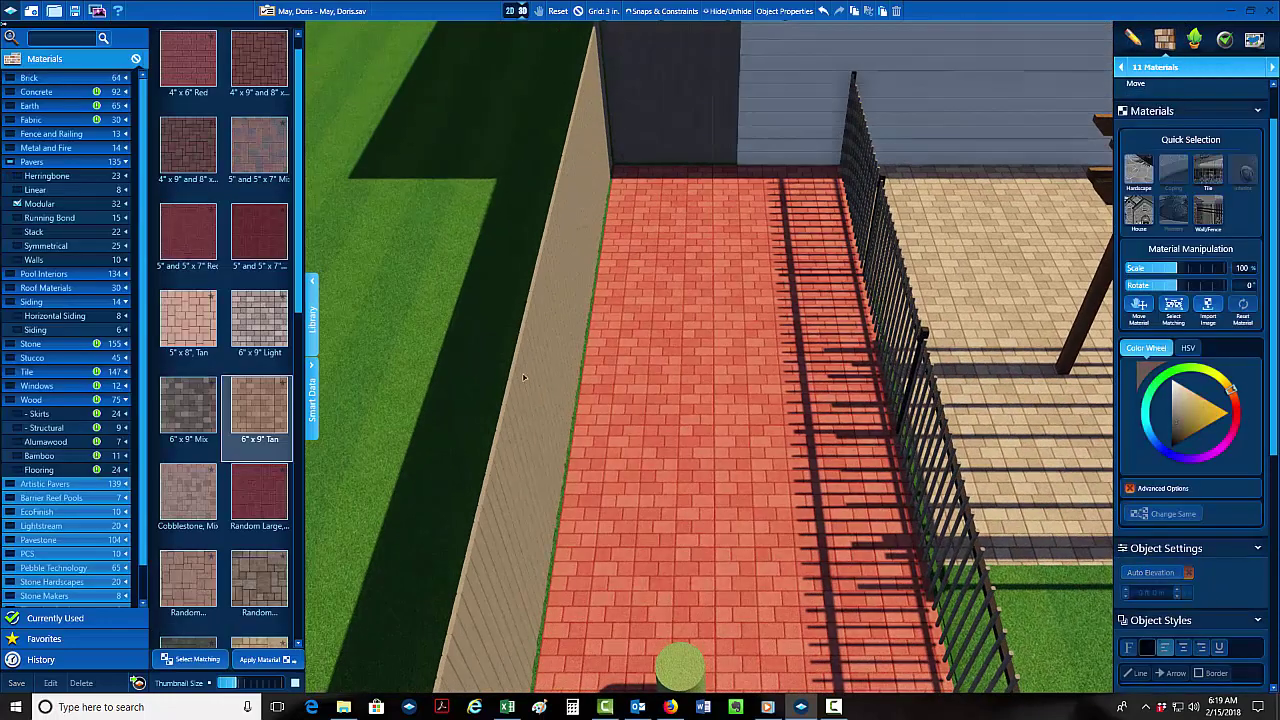
click(23, 207)
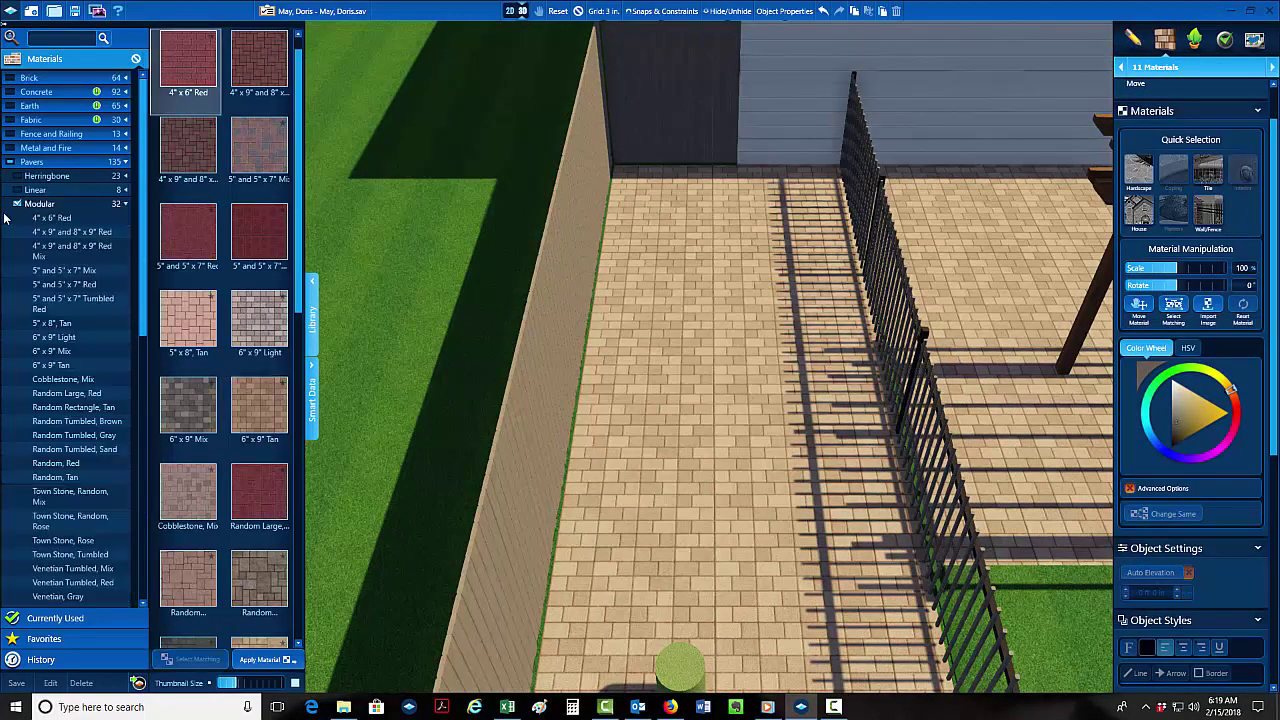
click(121, 163)
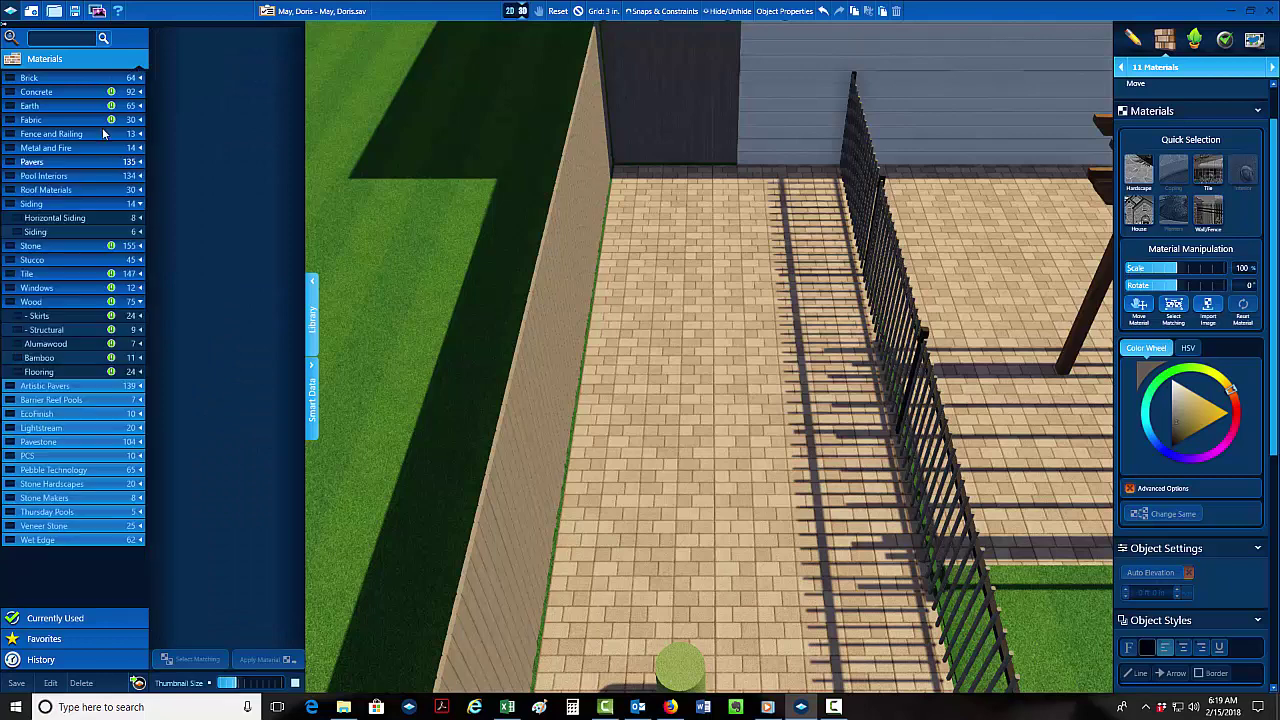
click(116, 106)
click(33, 189)
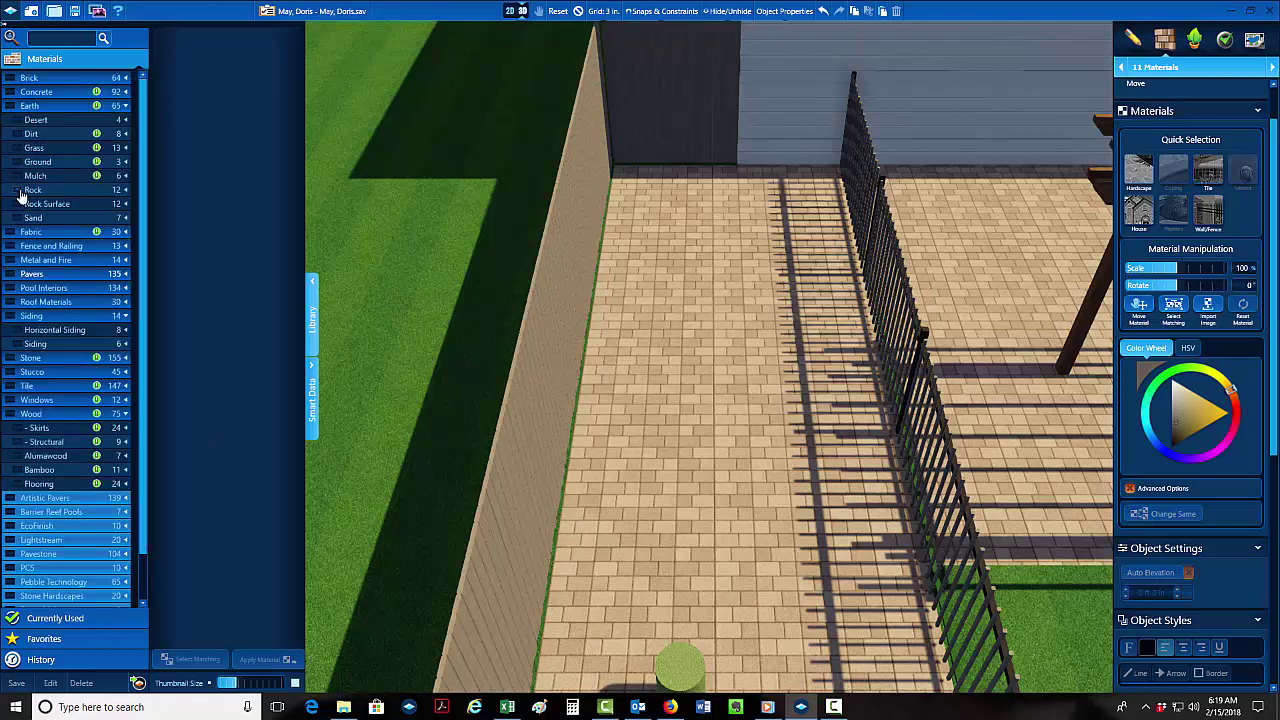
click(263, 259)
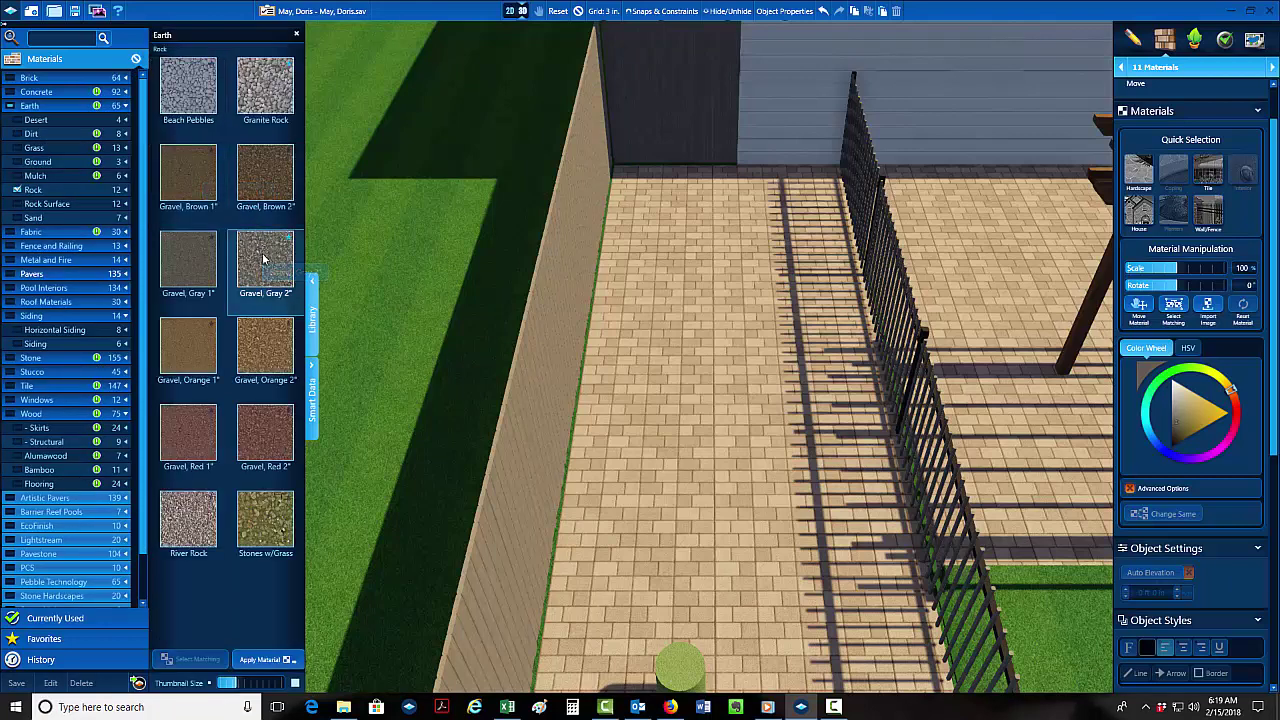
click(745, 485)
right_drag(745, 485, 392, 360)
right_drag(686, 453, 648, 27)
scroll(774, 373, down, 10)
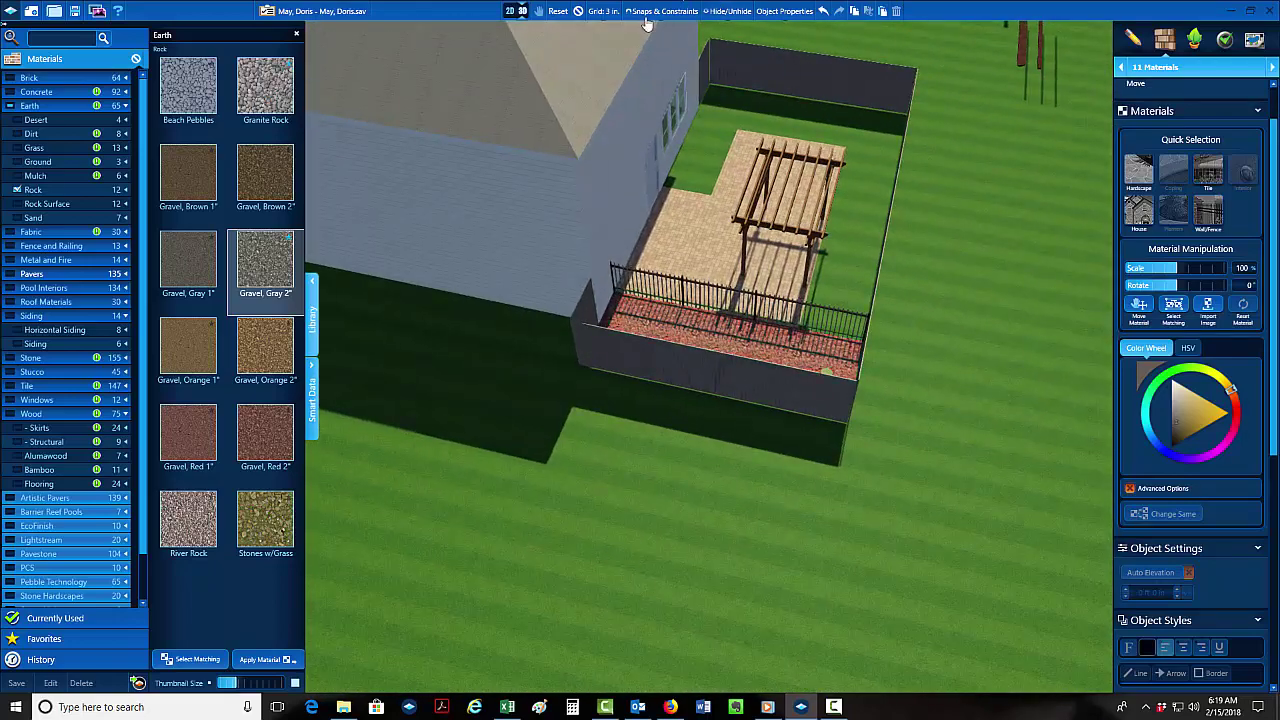
In the 2D plan, draw a 12 ft by 5 ft 6 in rectangular planter against the house wall beside the patio.
click(510, 11)
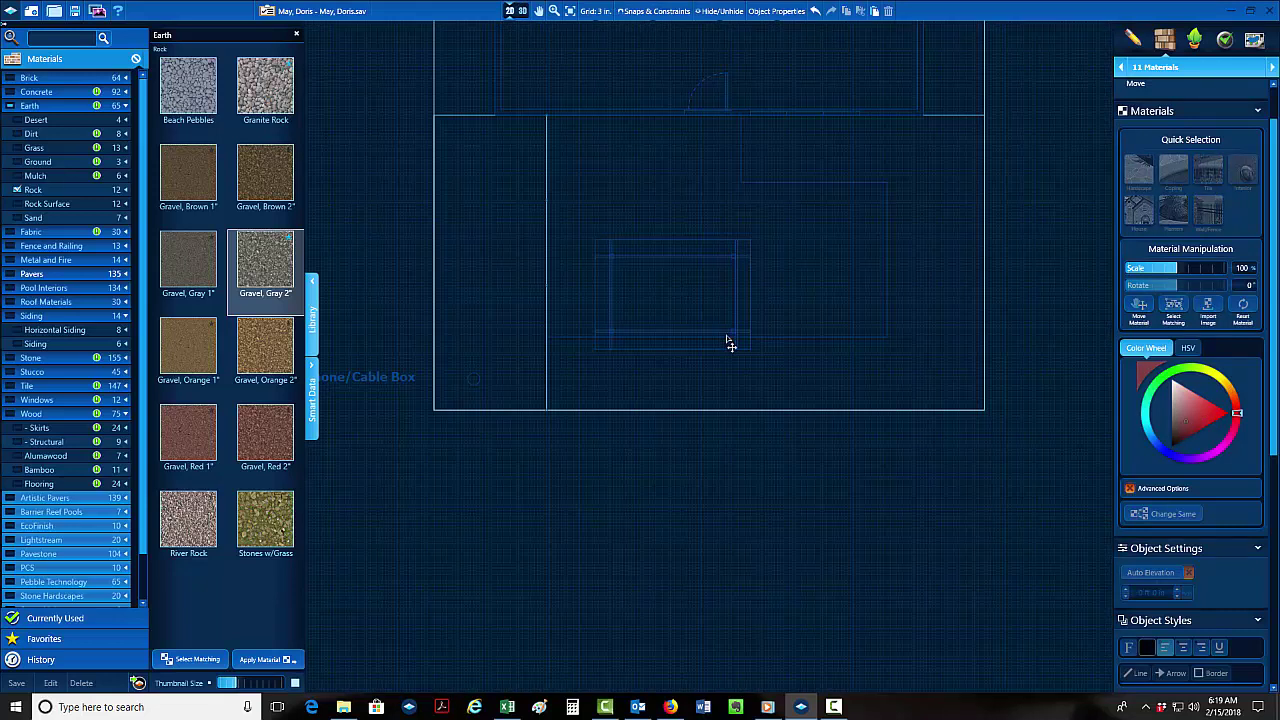
scroll(760, 371, up, 2)
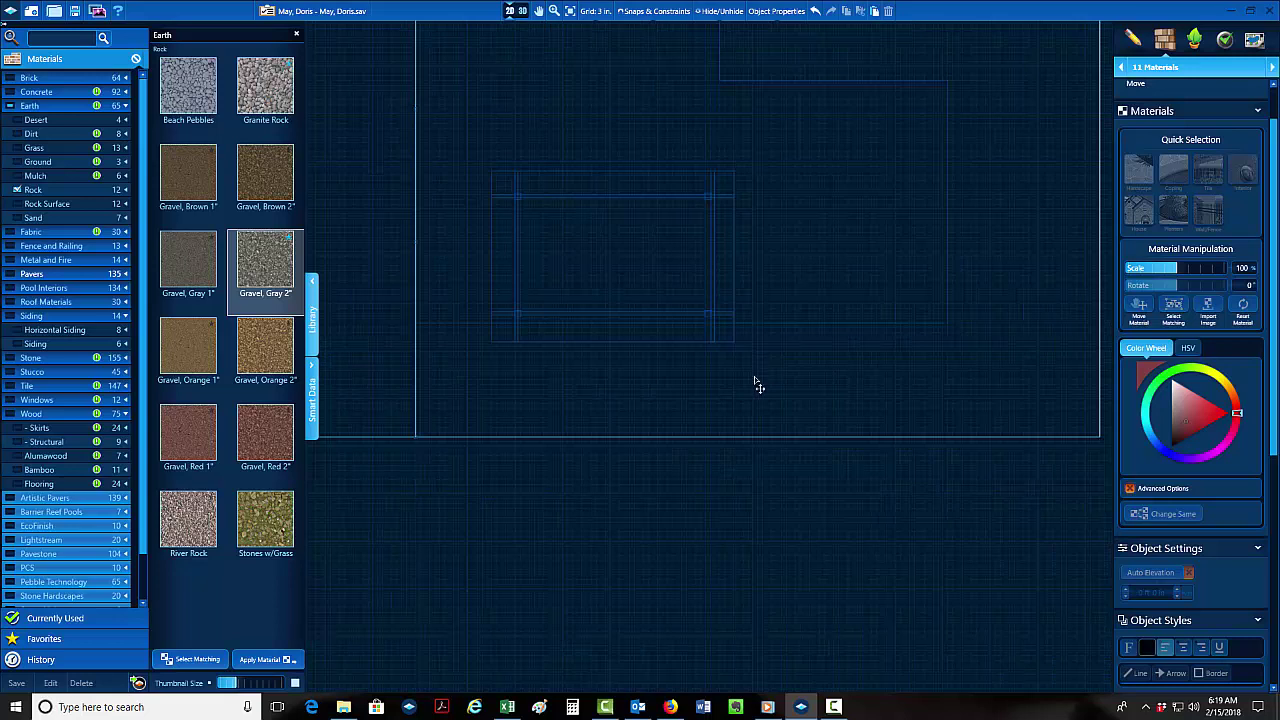
click(1182, 72)
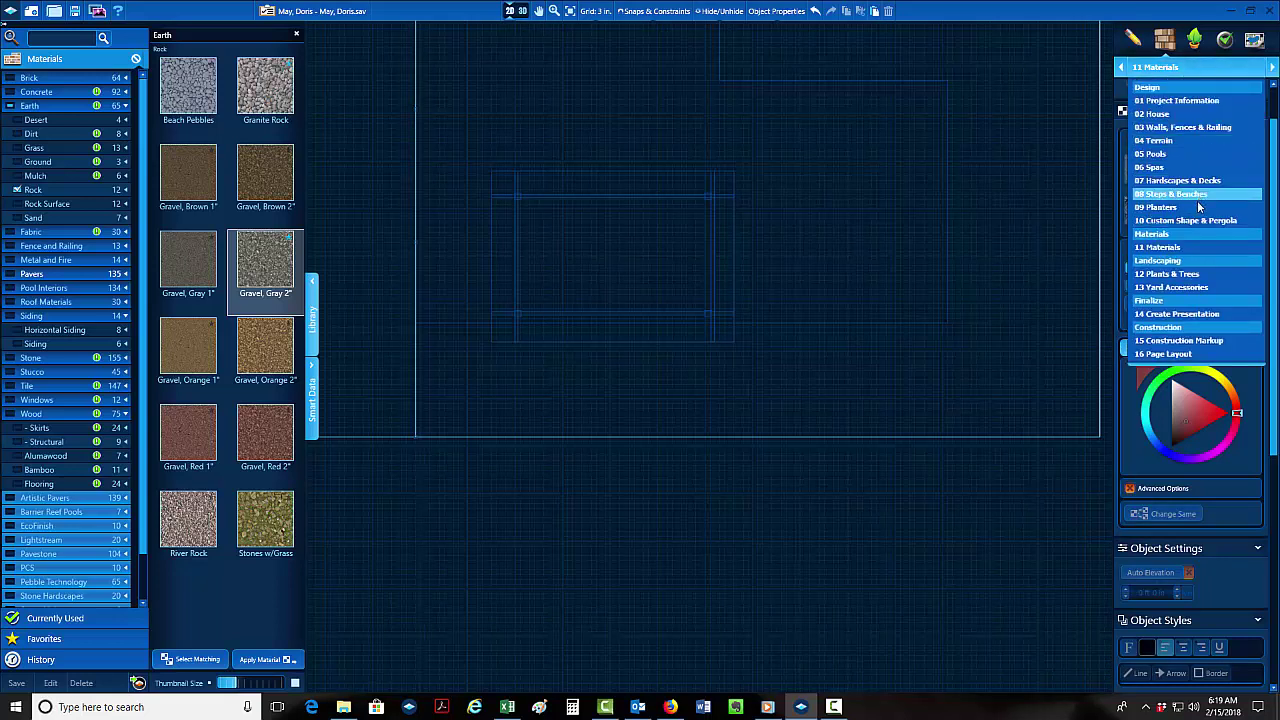
click(1155, 207)
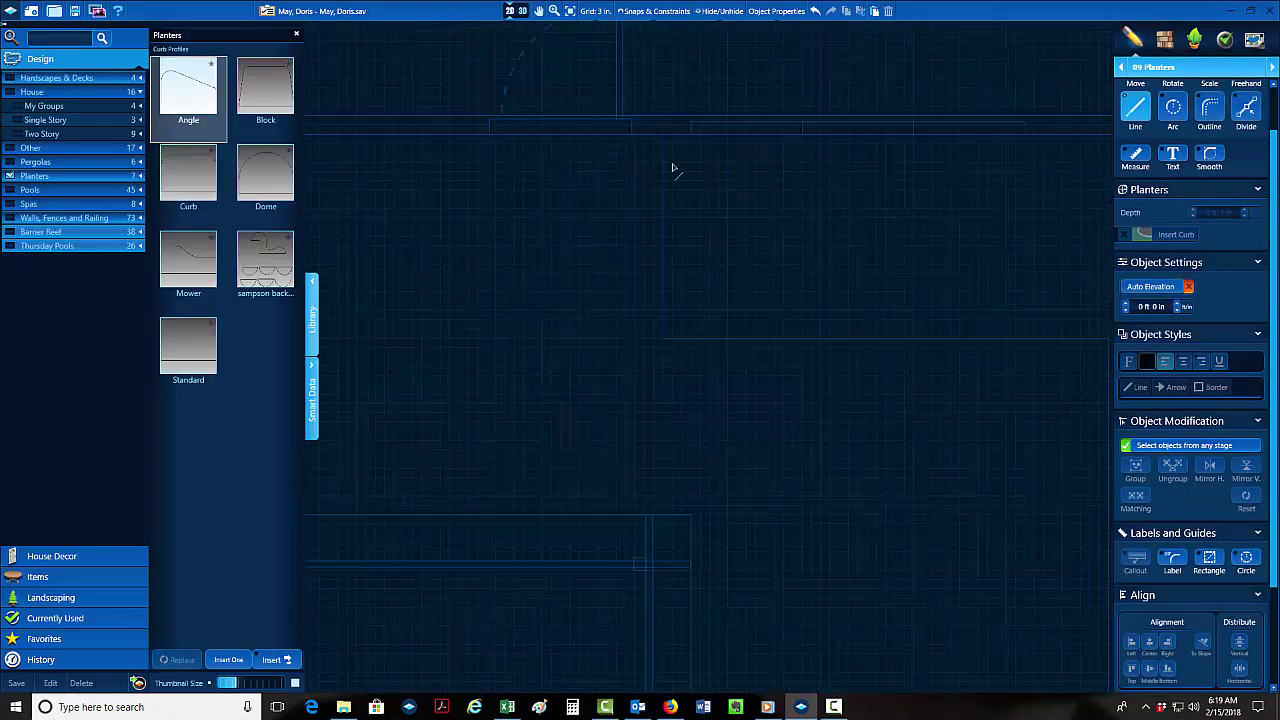
click(665, 136)
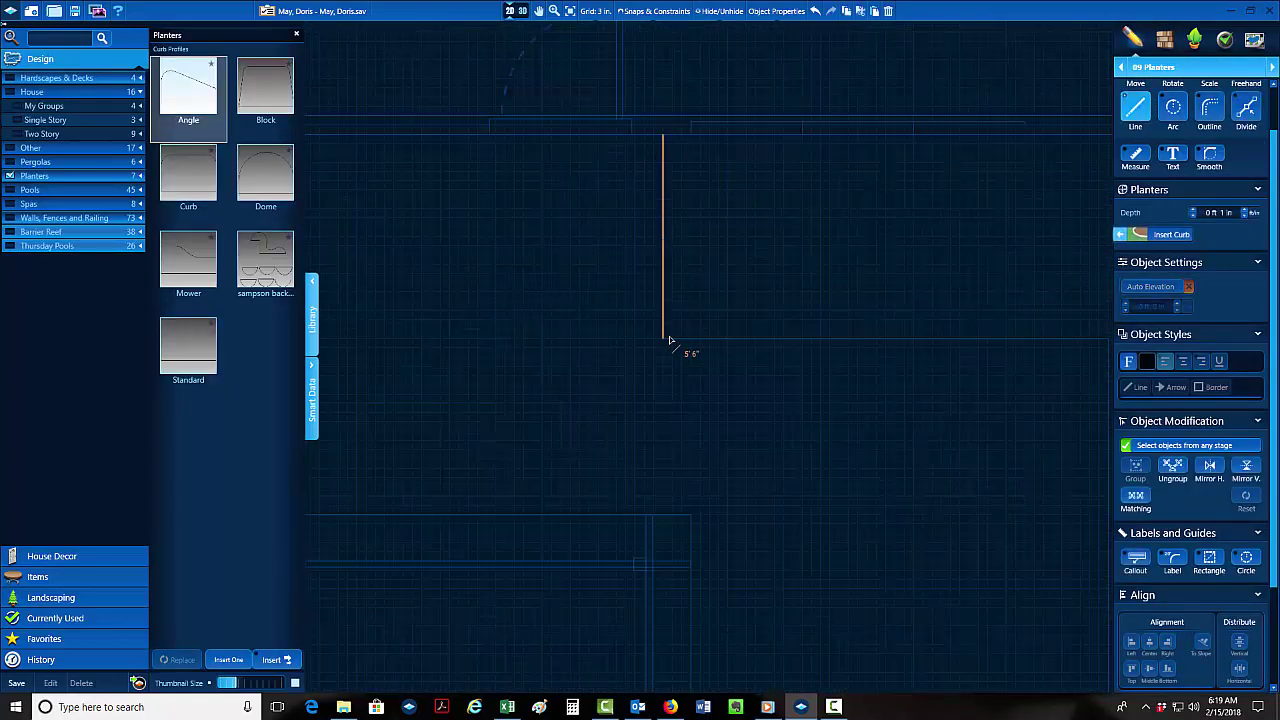
click(668, 337)
scroll(1040, 318, down, 3)
middle_drag(1043, 320, 857, 323)
scroll(857, 323, up, 3)
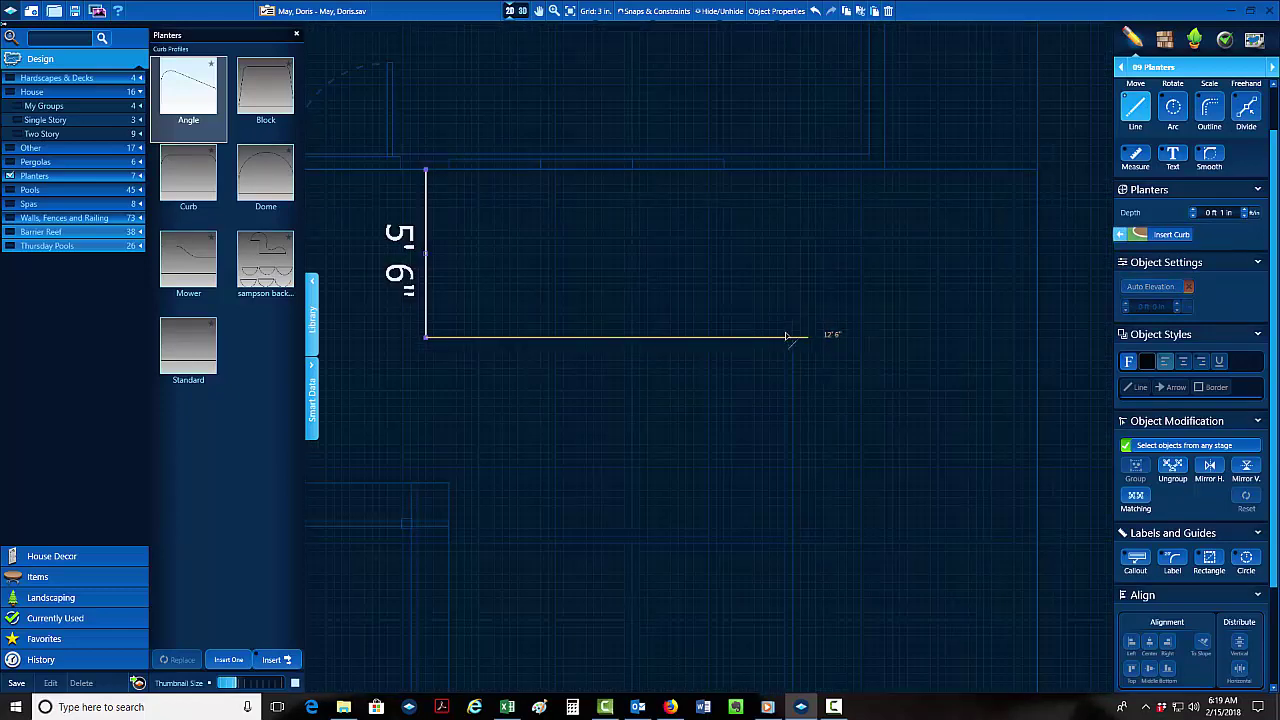
click(793, 337)
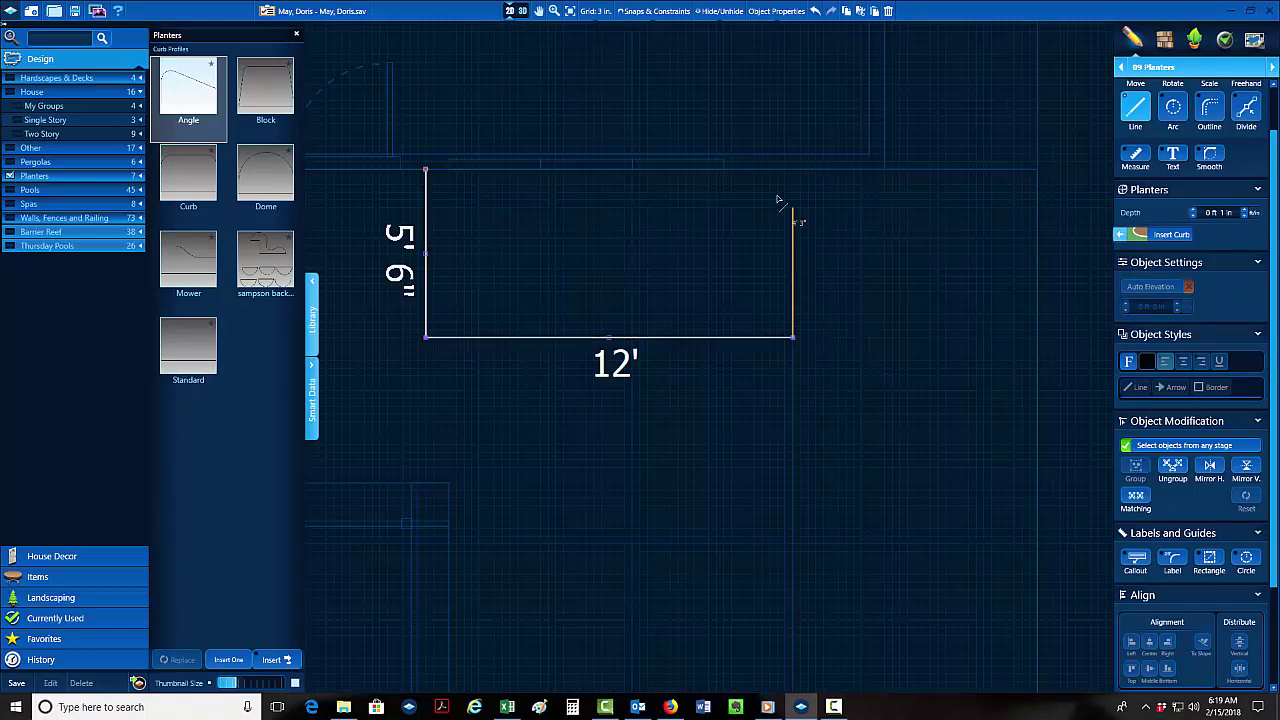
click(793, 170)
click(426, 170)
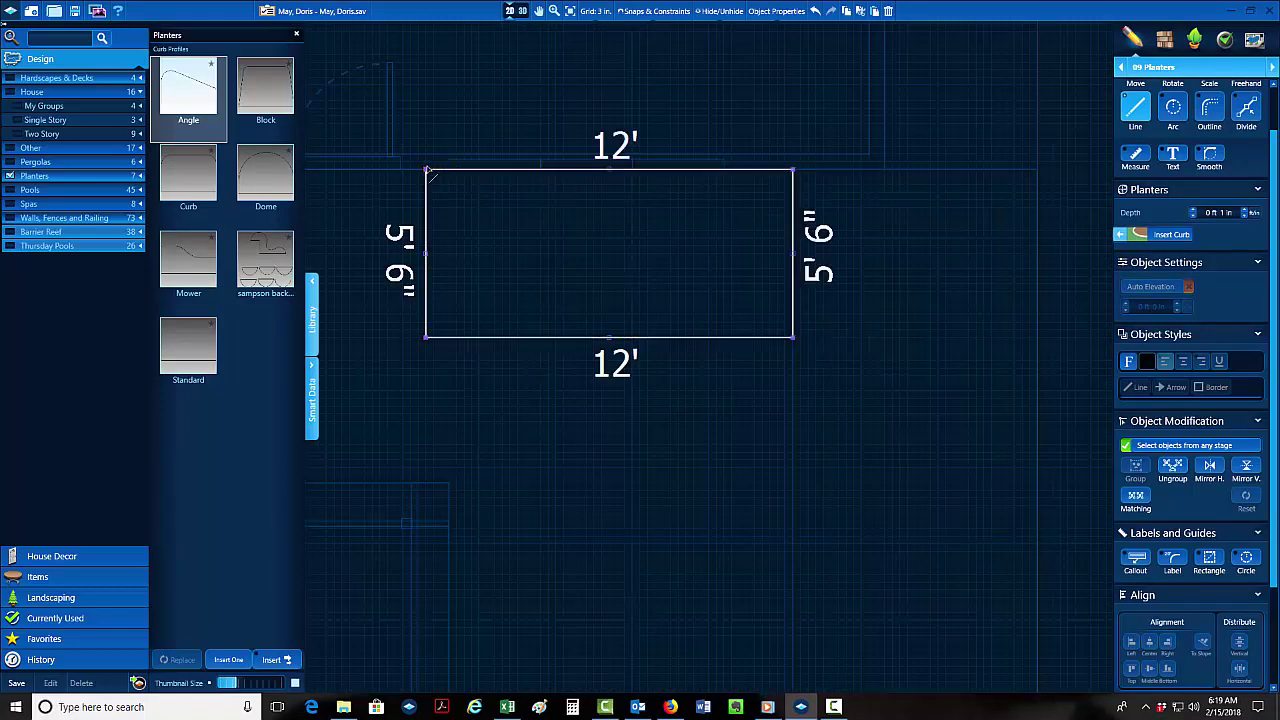
Draw a 28 ft by 6 ft planter along the rear fence, from the inner railing to the patio's far edge.
scroll(545, 290, down, 3)
middle_drag(591, 343, 860, 185)
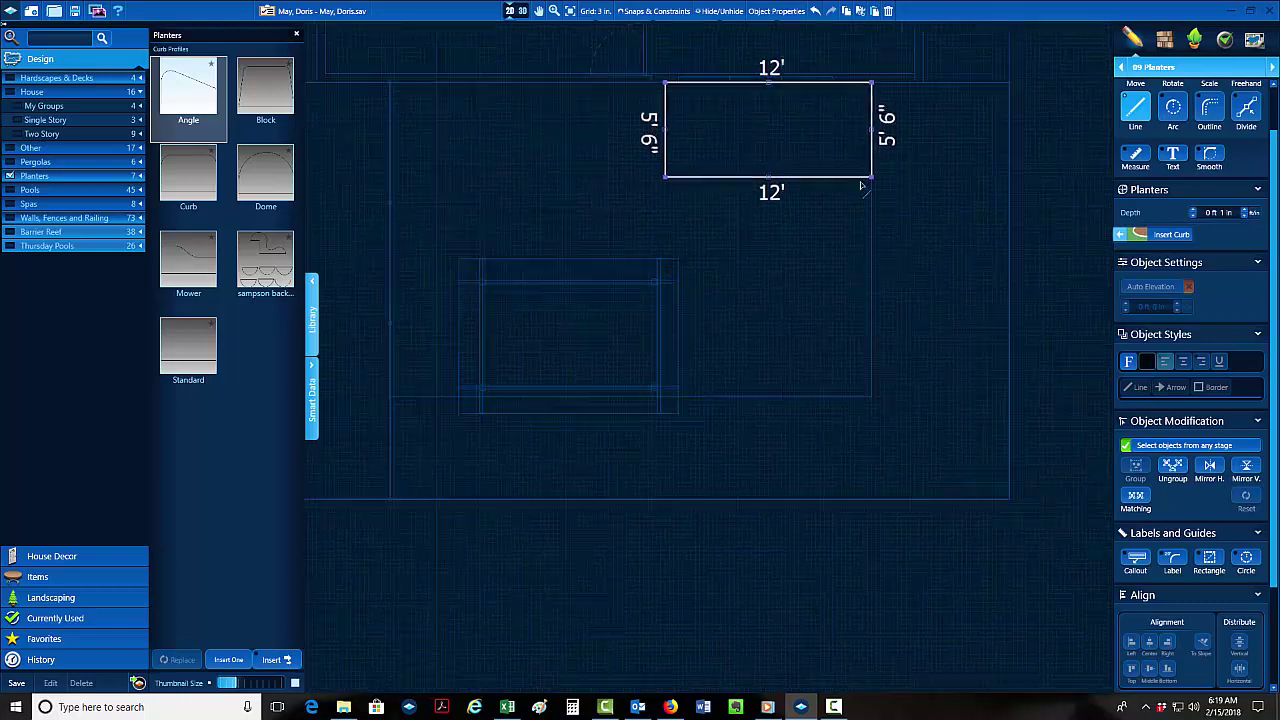
click(872, 399)
click(872, 499)
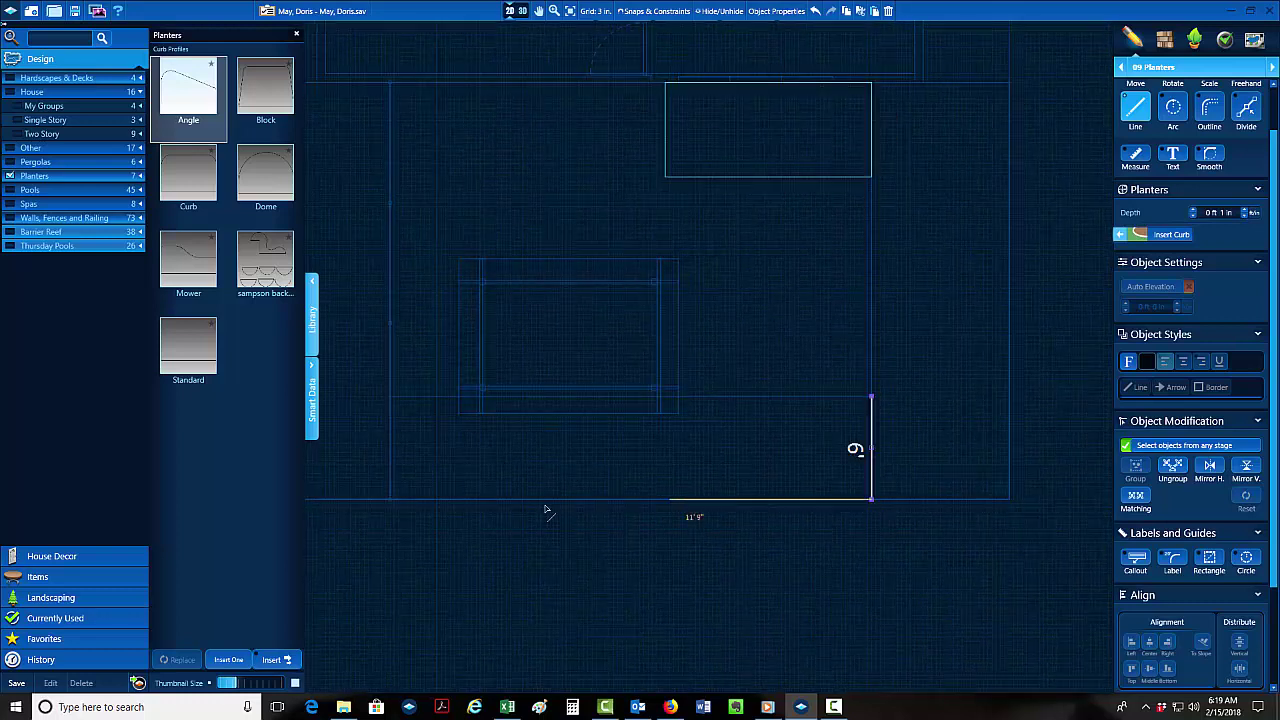
click(390, 499)
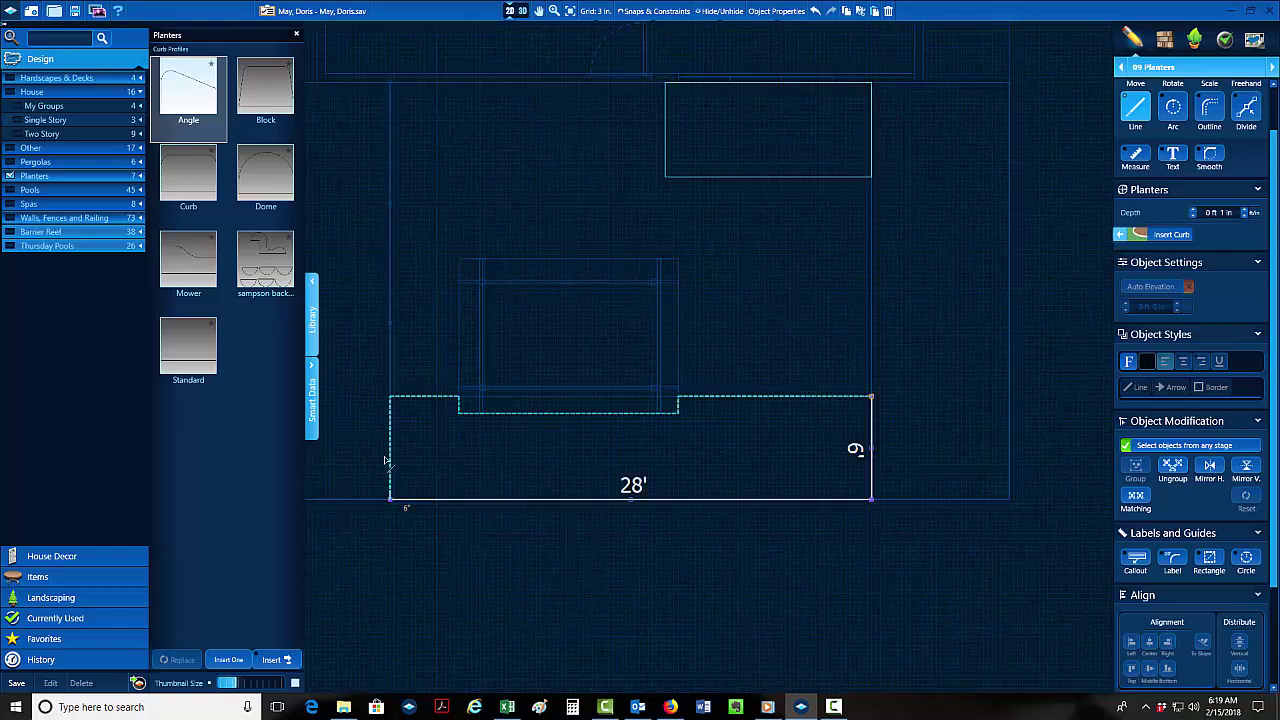
click(390, 398)
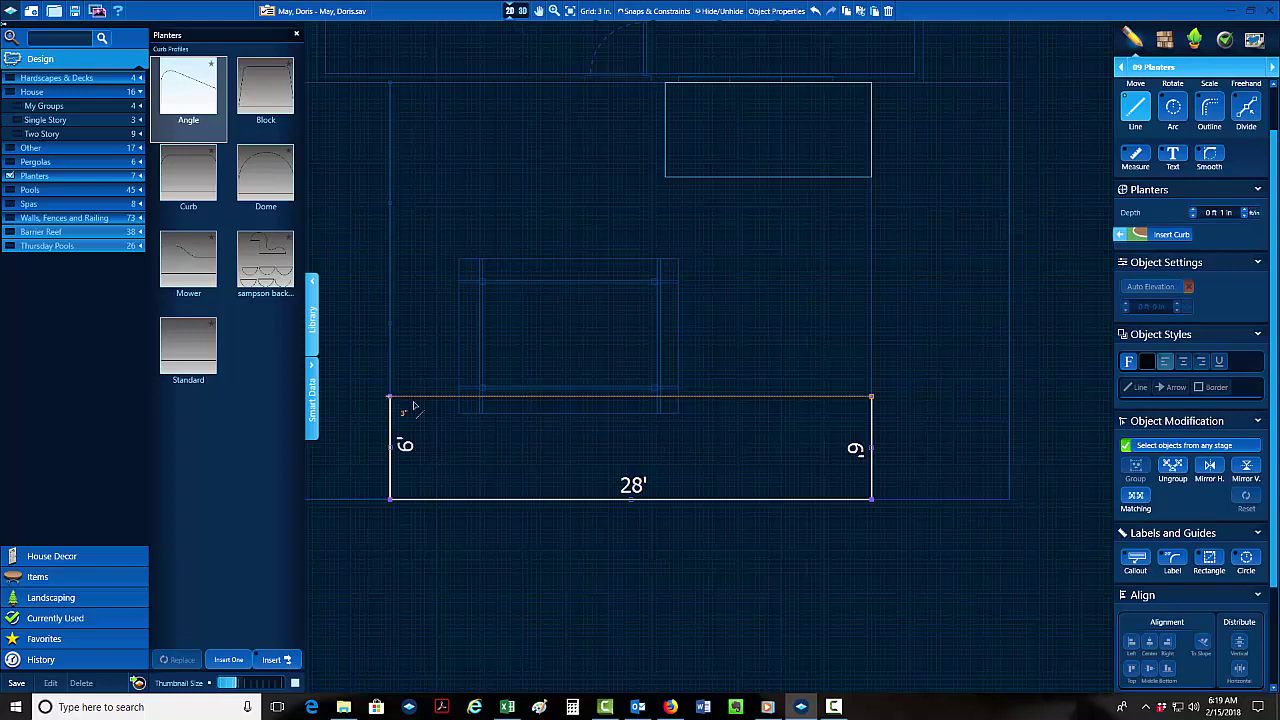
click(871, 398)
scroll(768, 438, down, 4)
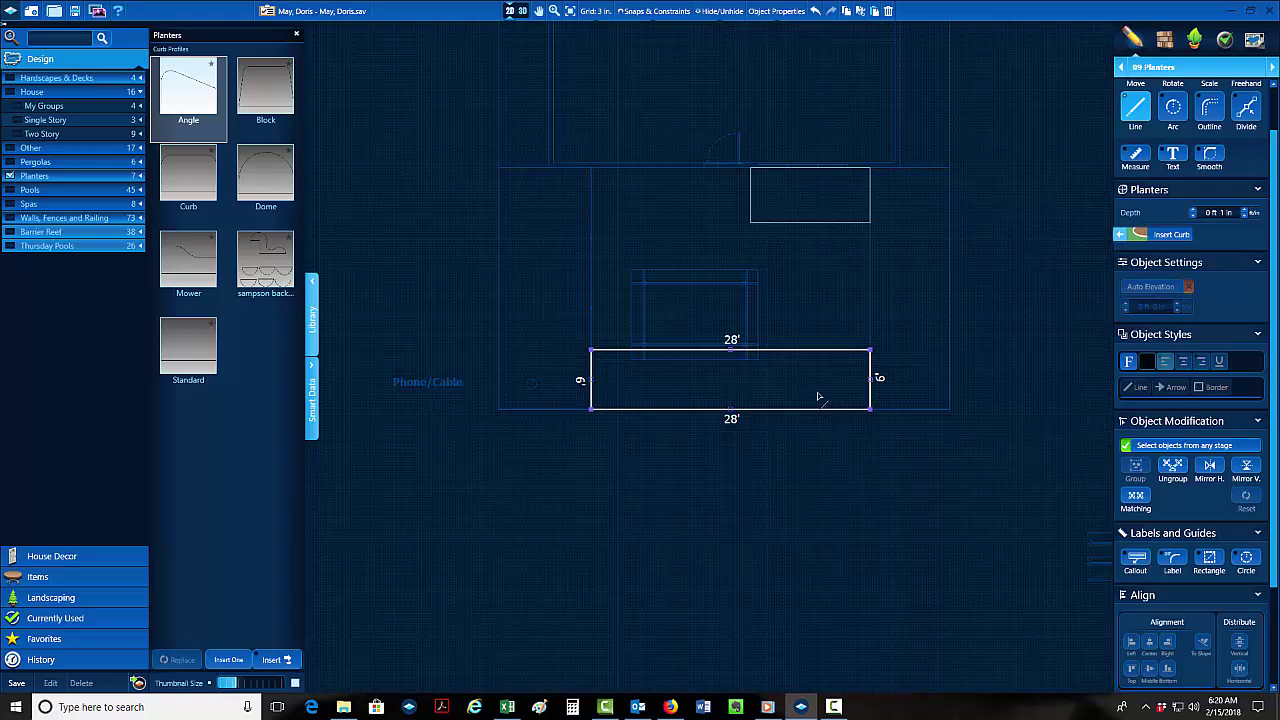
click(788, 459)
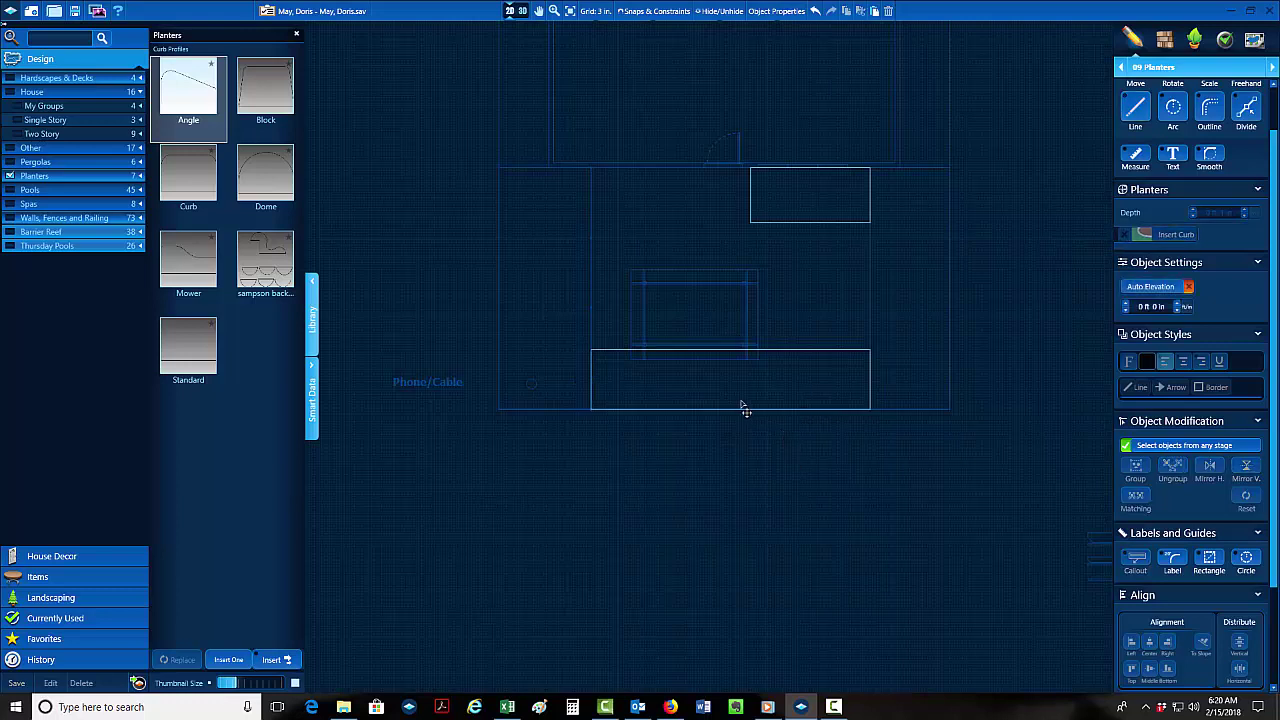
Examine both new planter beds around the patio and pergola in 3D.
click(522, 11)
middle_drag(838, 428, 630, 513)
scroll(858, 450, up, 5)
scroll(620, 512, down, 5)
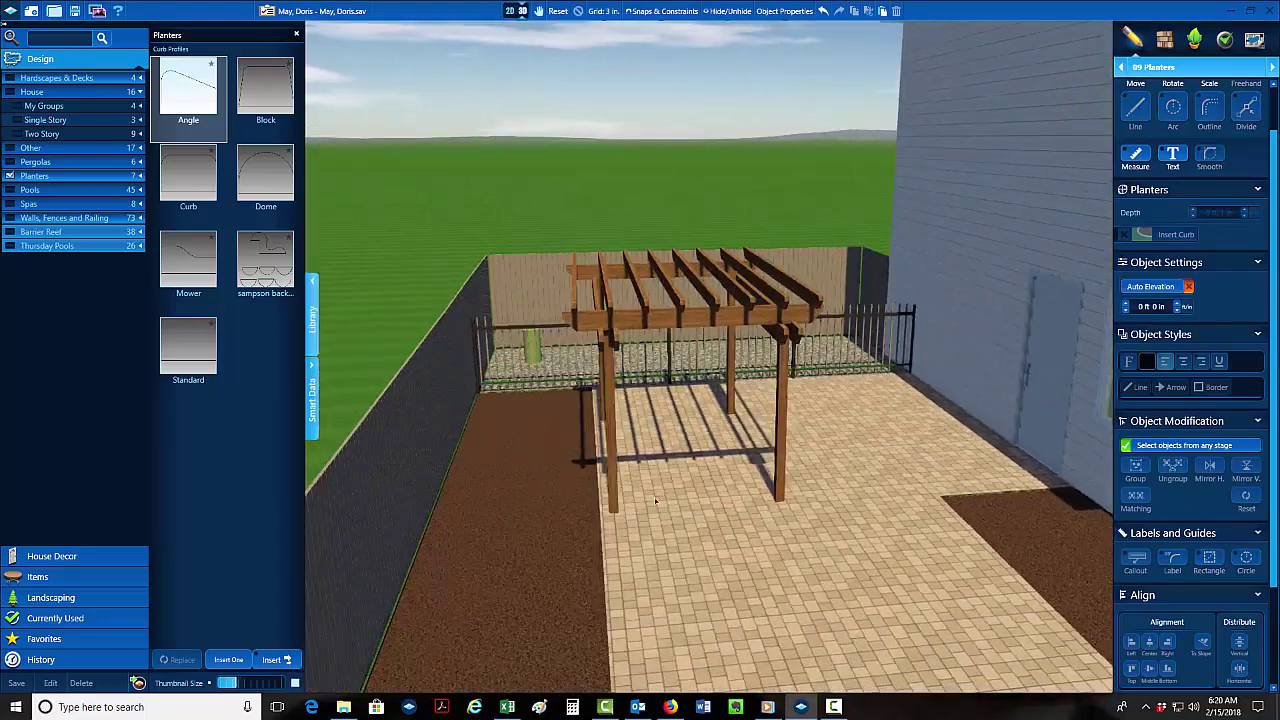
scroll(569, 530, down, 5)
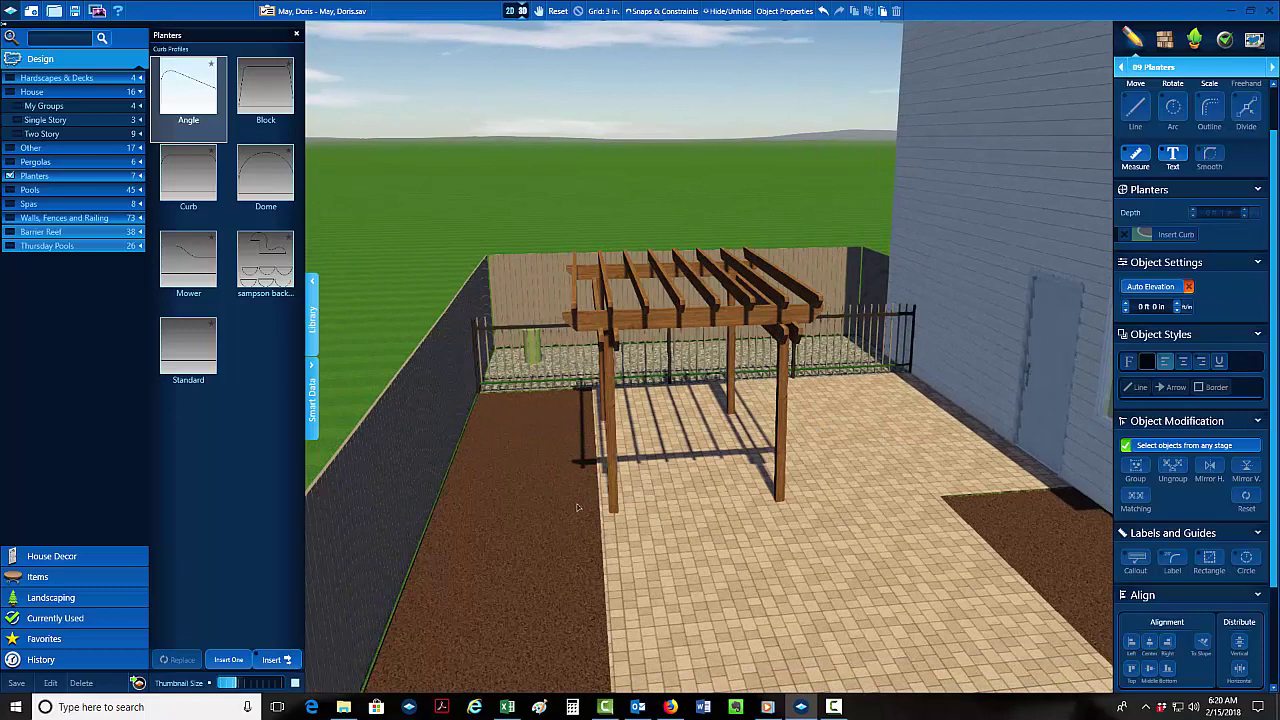
Insert the saved All Plants group from My Groups into the 2D plan beside the house and ungroup it.
click(510, 11)
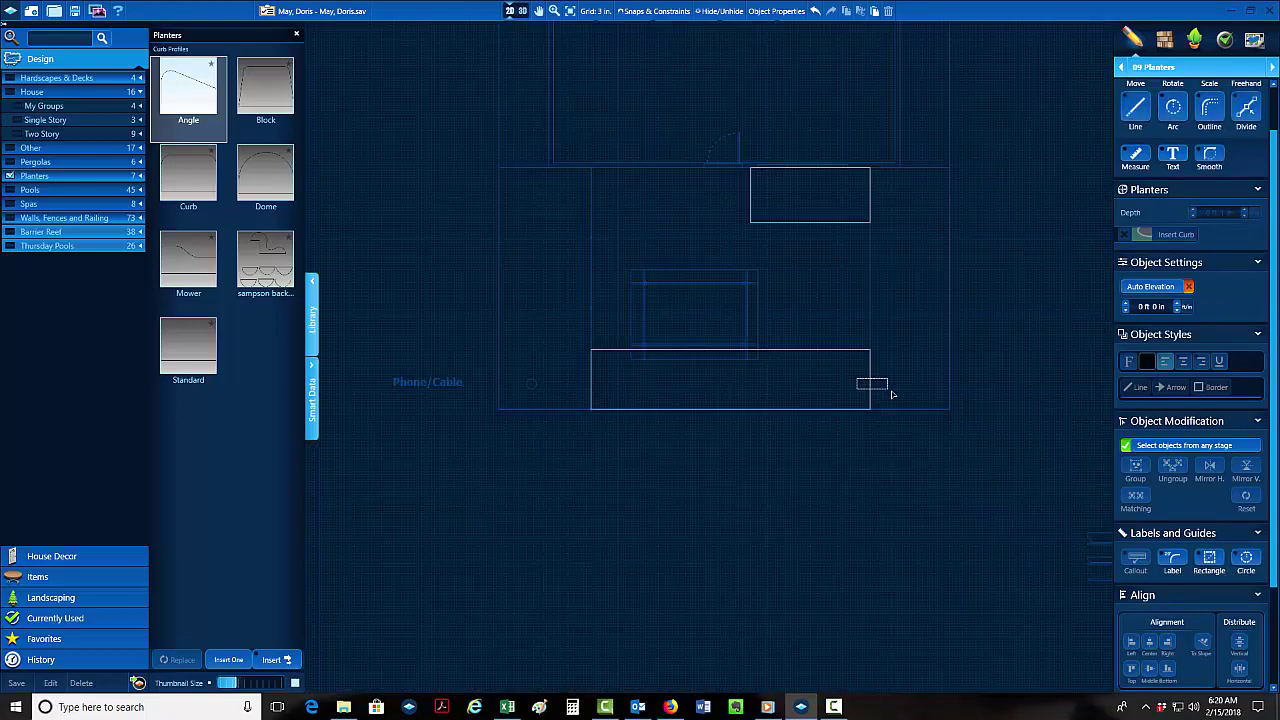
click(872, 380)
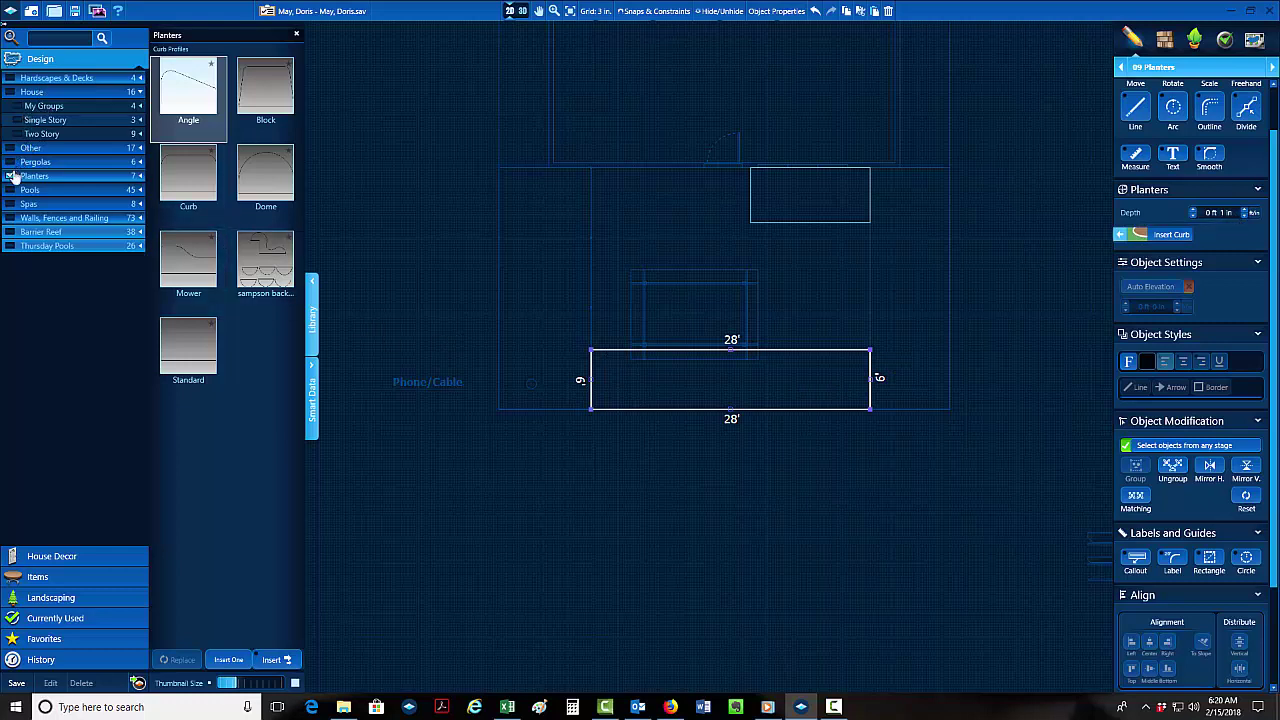
click(18, 106)
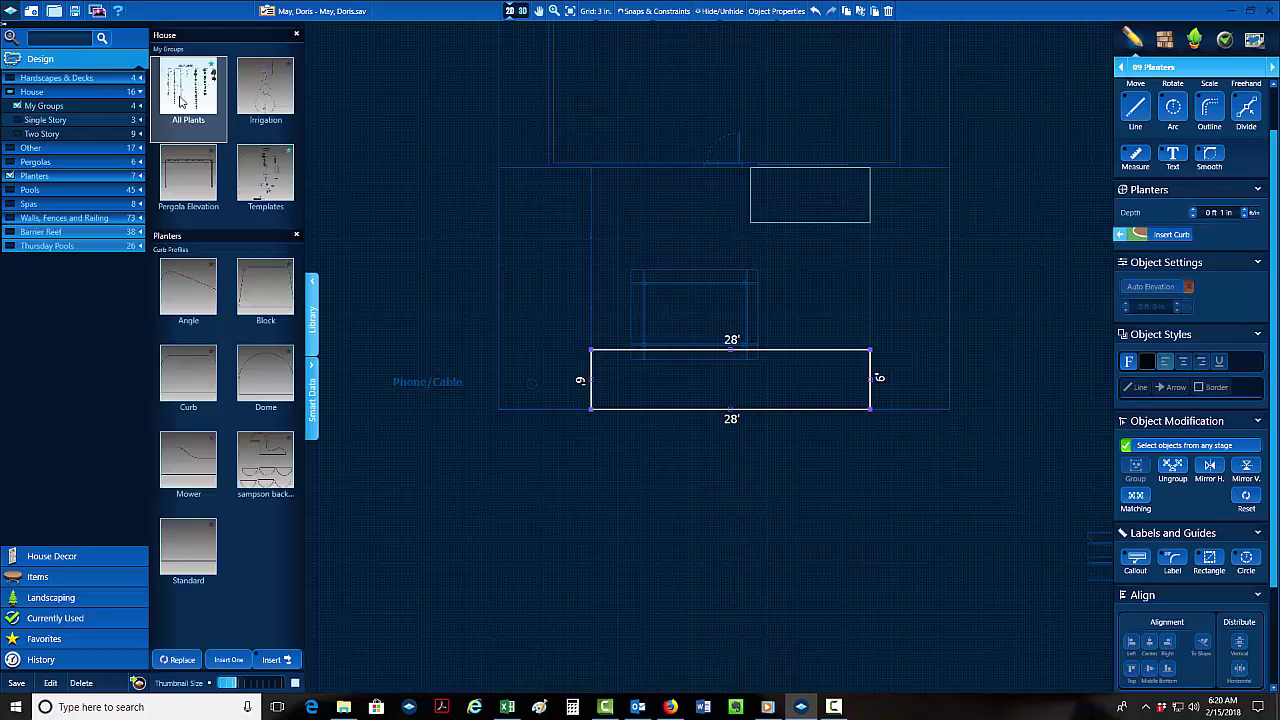
scroll(411, 343, down, 3)
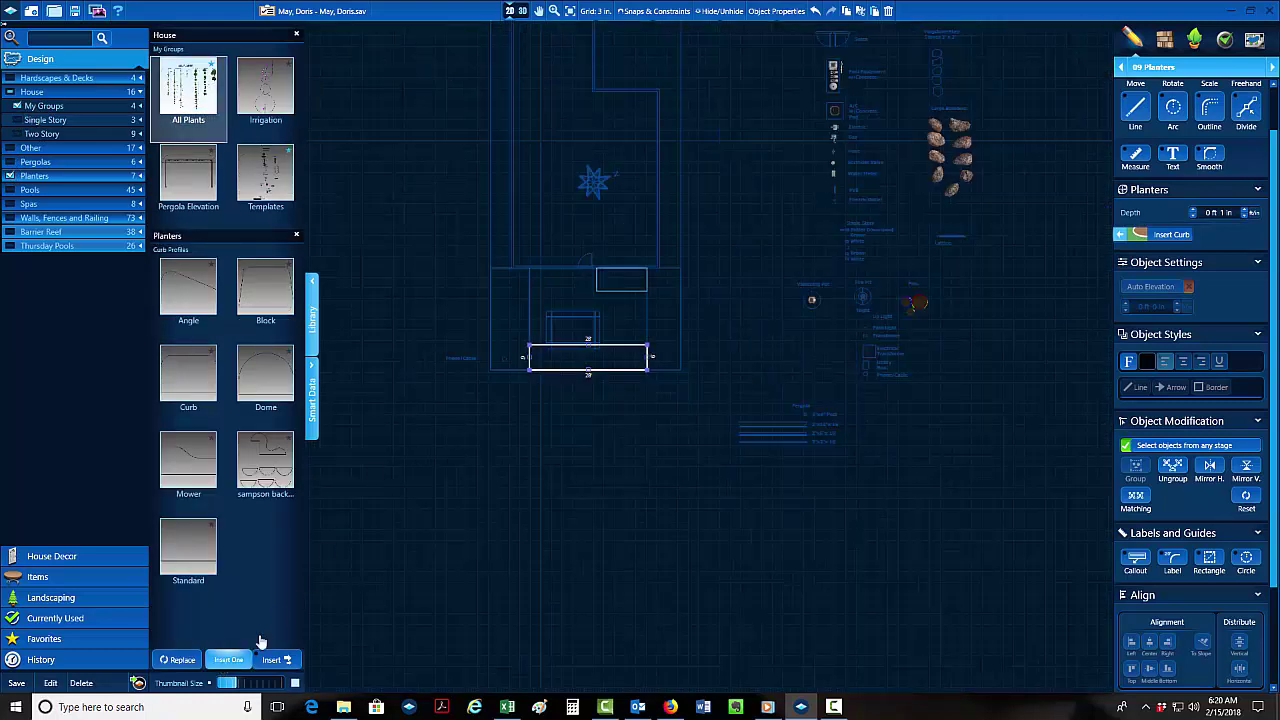
middle_drag(547, 455, 932, 494)
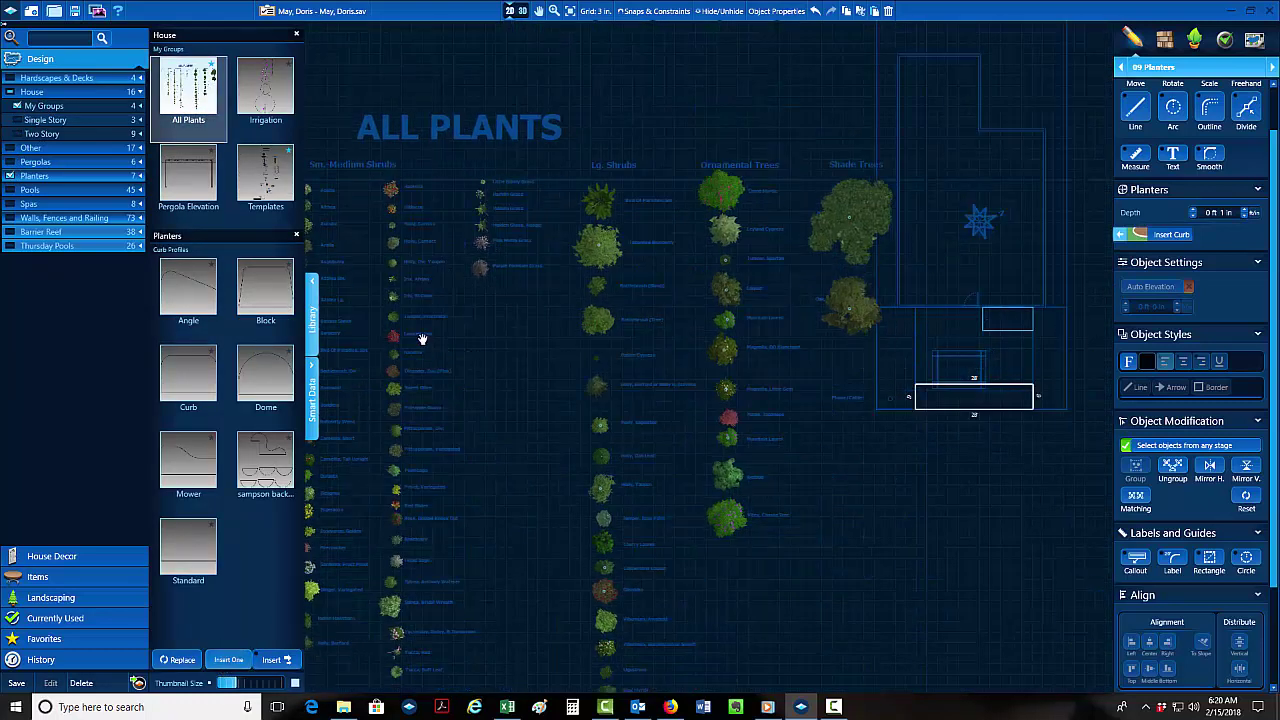
mouse_move(423, 340)
middle_down()
mouse_move(580, 406)
mouse_move(610, 450)
middle_up()
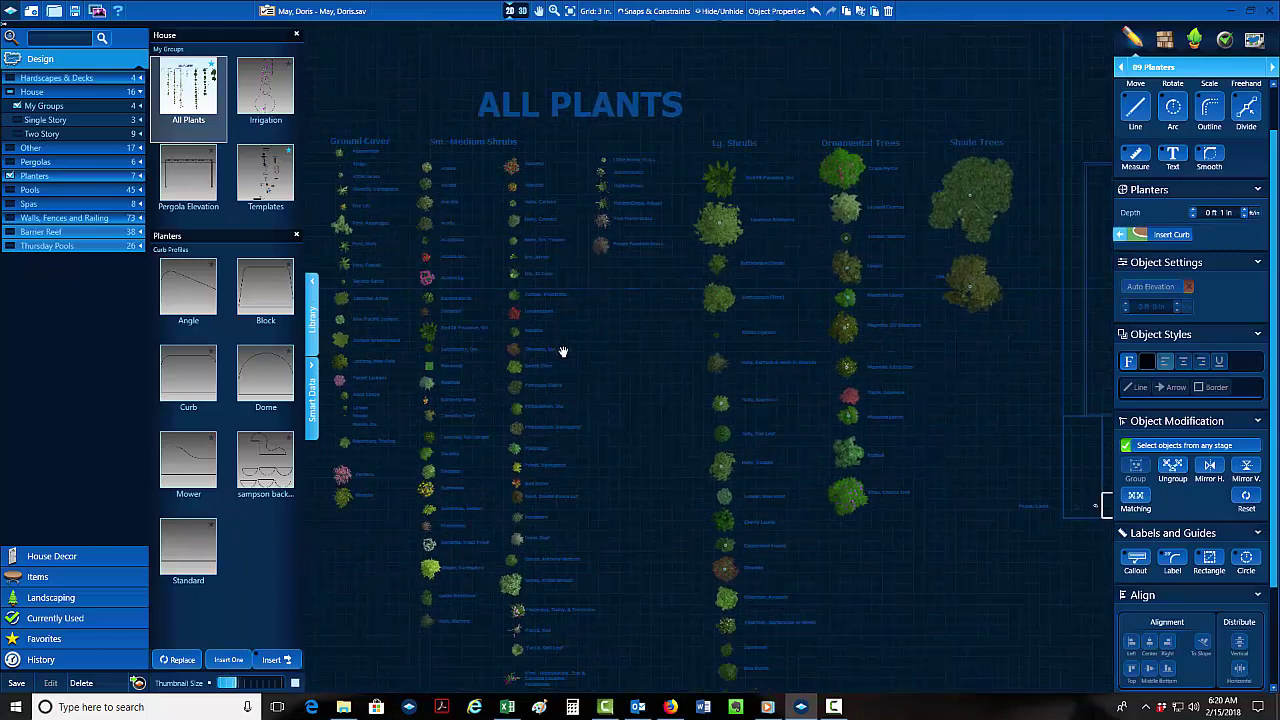
click(1172, 470)
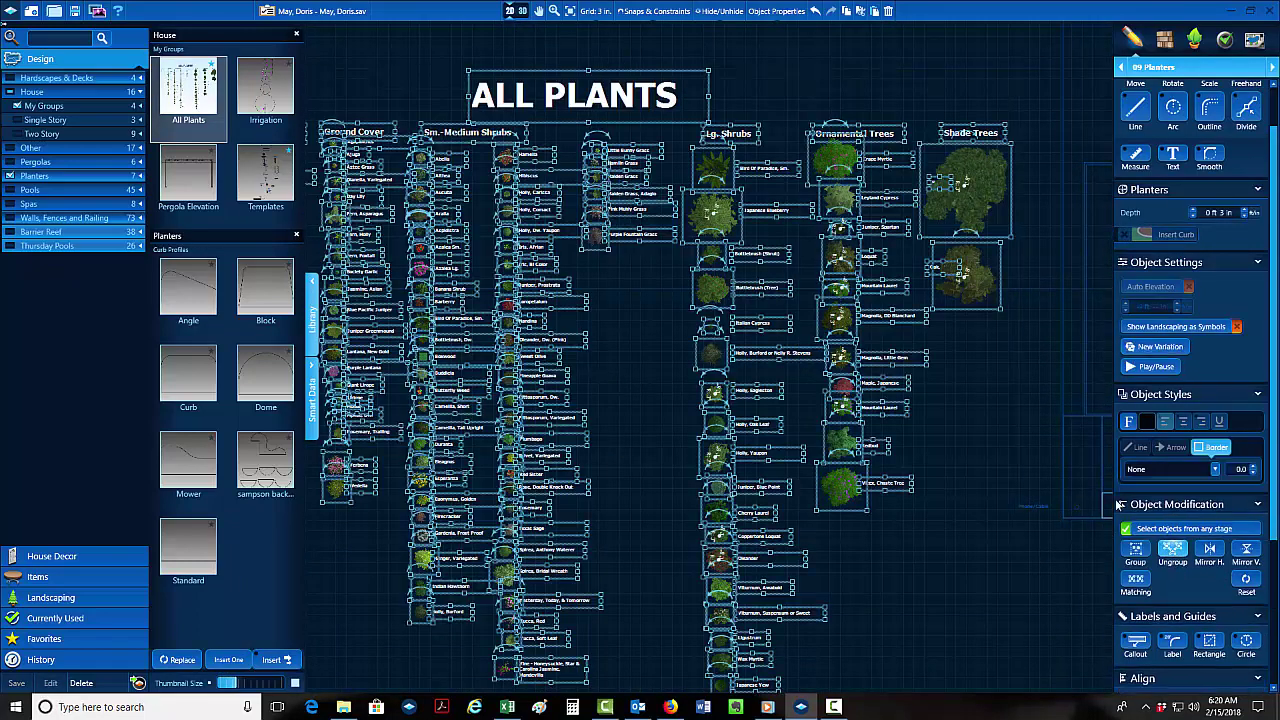
click(935, 556)
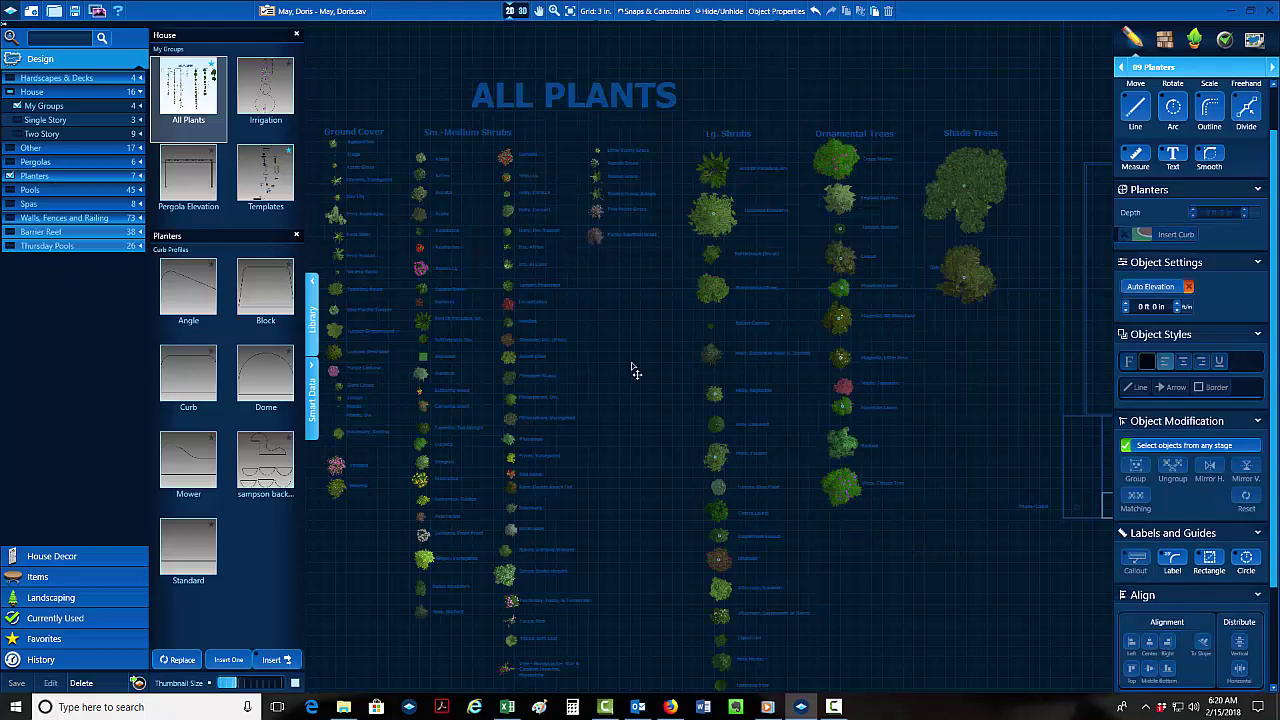
Hide every object category except Plants & Trees and select all the plants of the inserted palette.
scroll(634, 366, down, 2)
click(720, 11)
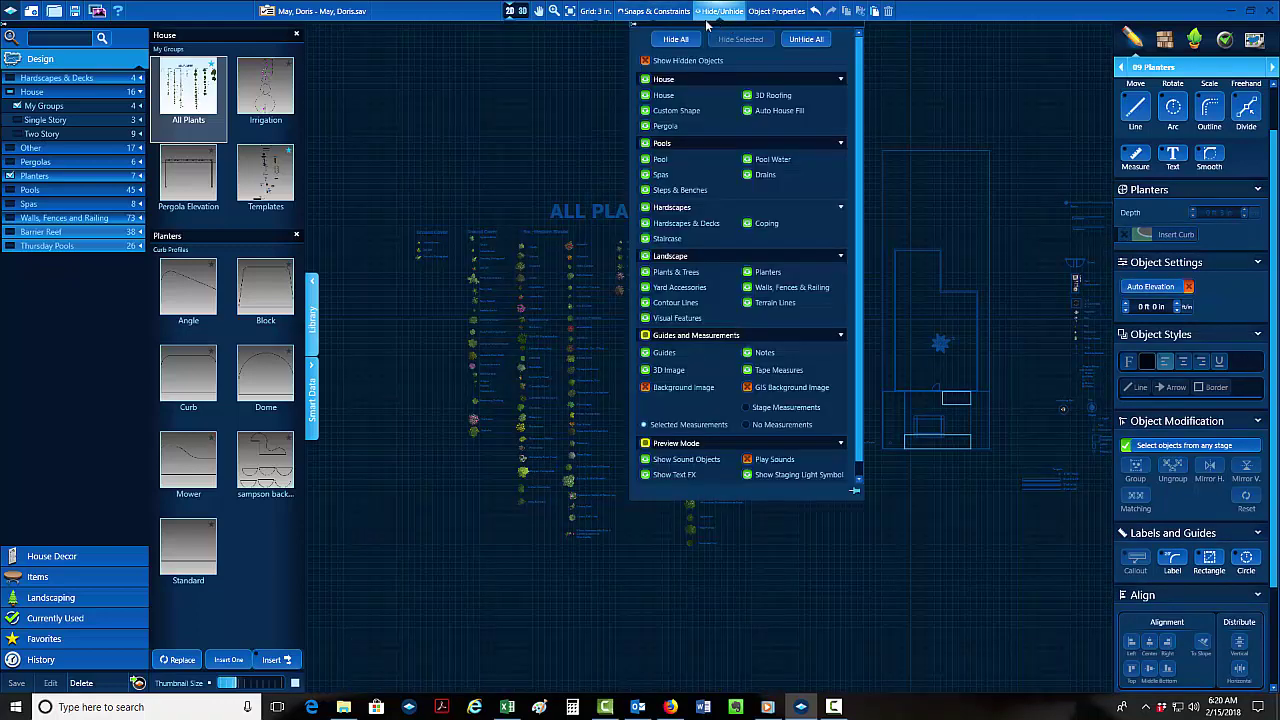
click(676, 39)
click(646, 273)
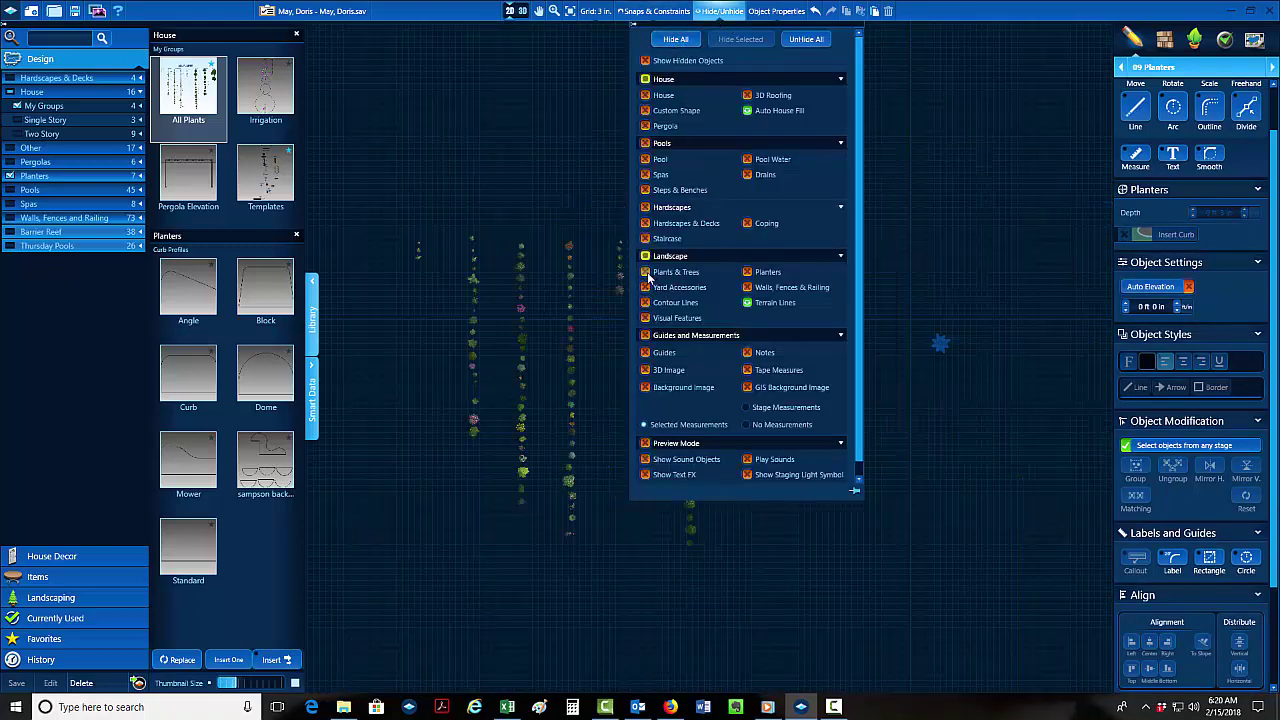
click(561, 190)
drag(414, 191, 870, 618)
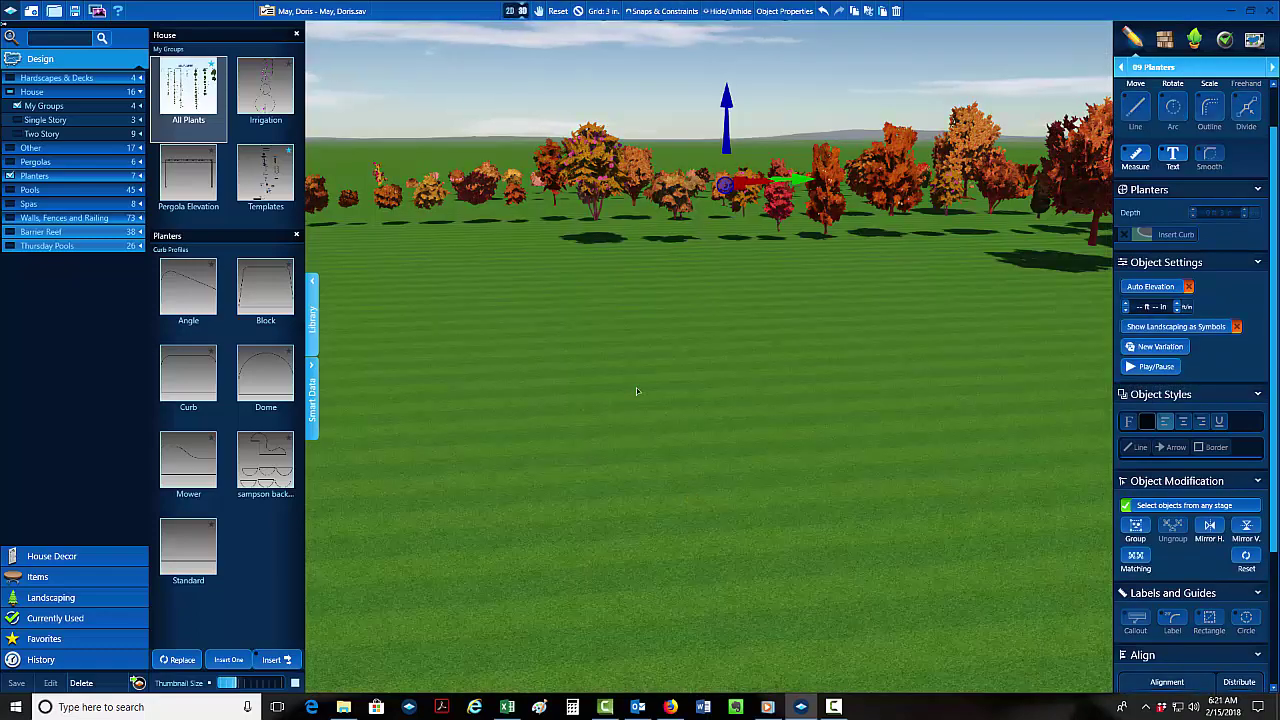
In 3D, lower the selected plants to the ground by setting their elevation to -3 ft 1 in.
right_drag(636, 388, 764, 452)
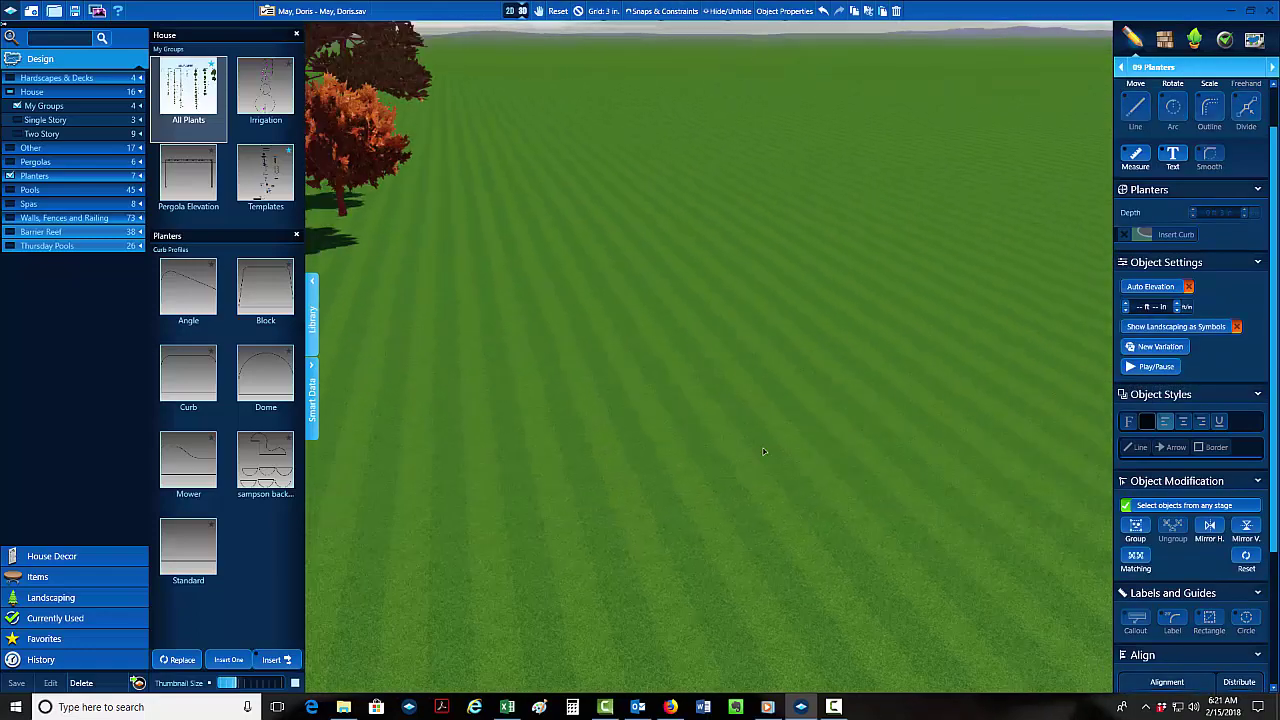
scroll(763, 451, down, 5)
right_drag(663, 535, 618, 374)
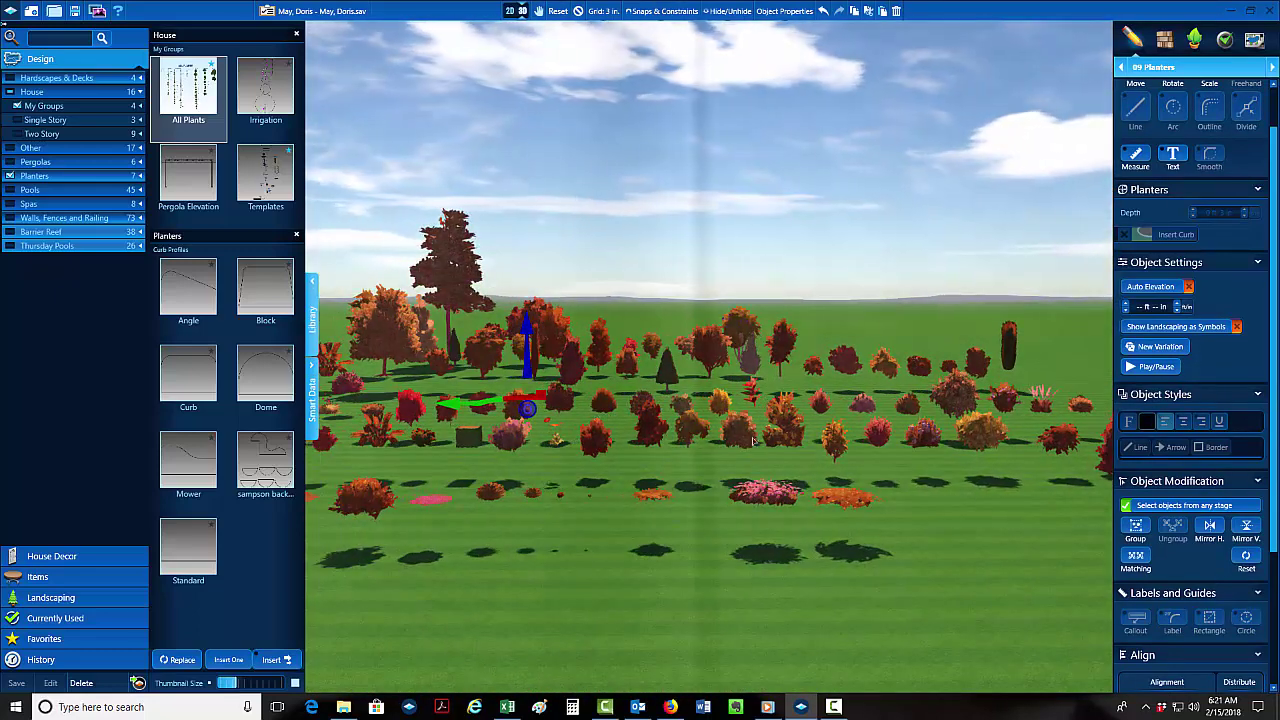
click(1177, 309)
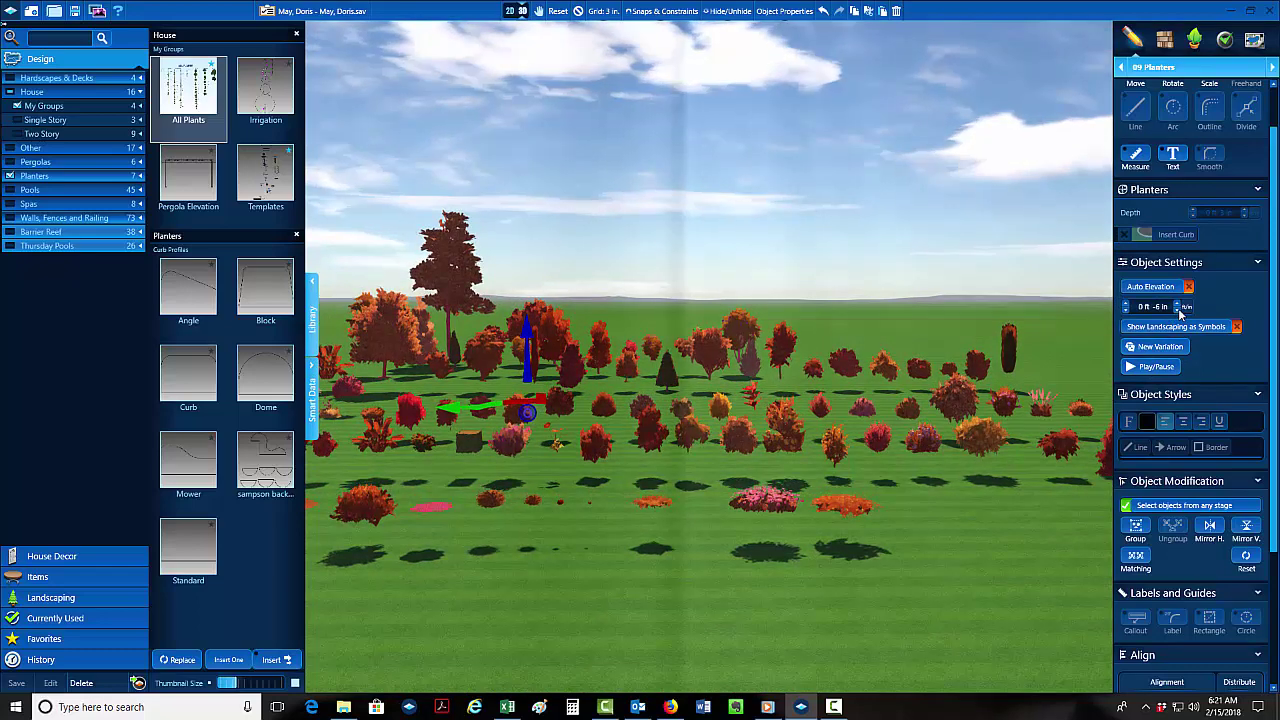
click(1126, 311)
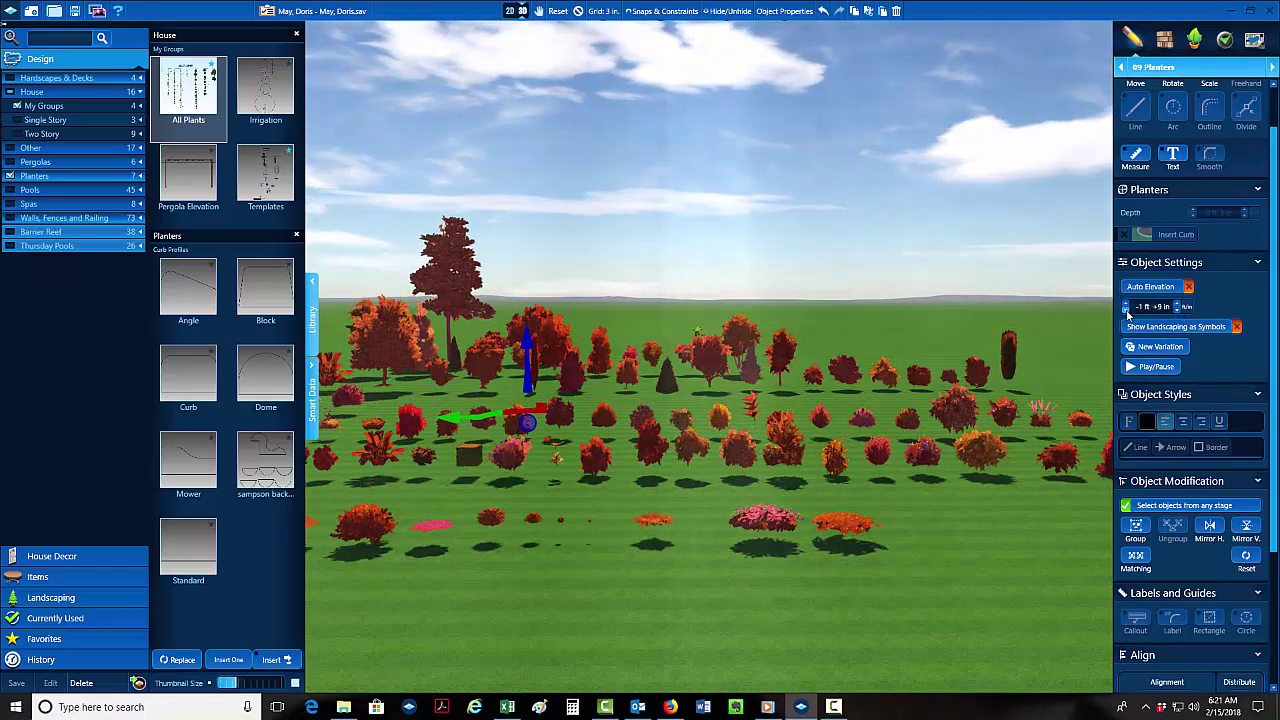
click(1126, 311)
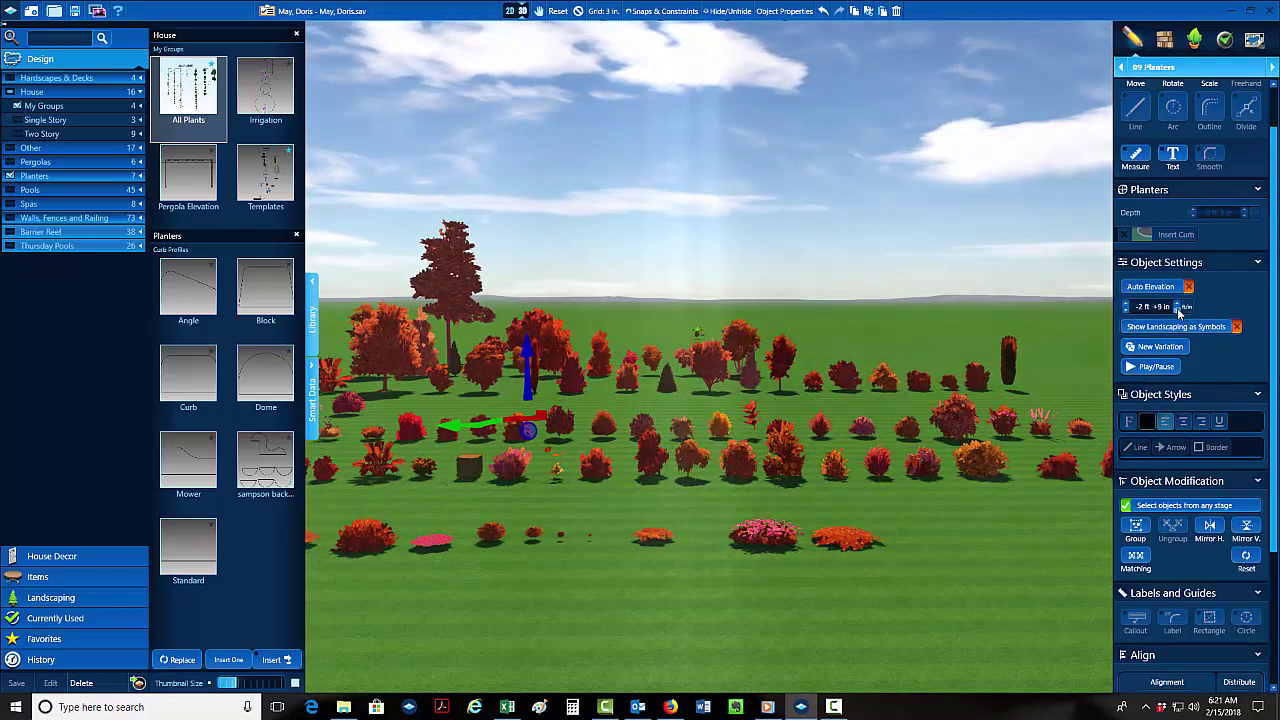
click(1178, 310)
click(1178, 310)
click(1178, 310)
click(1178, 310)
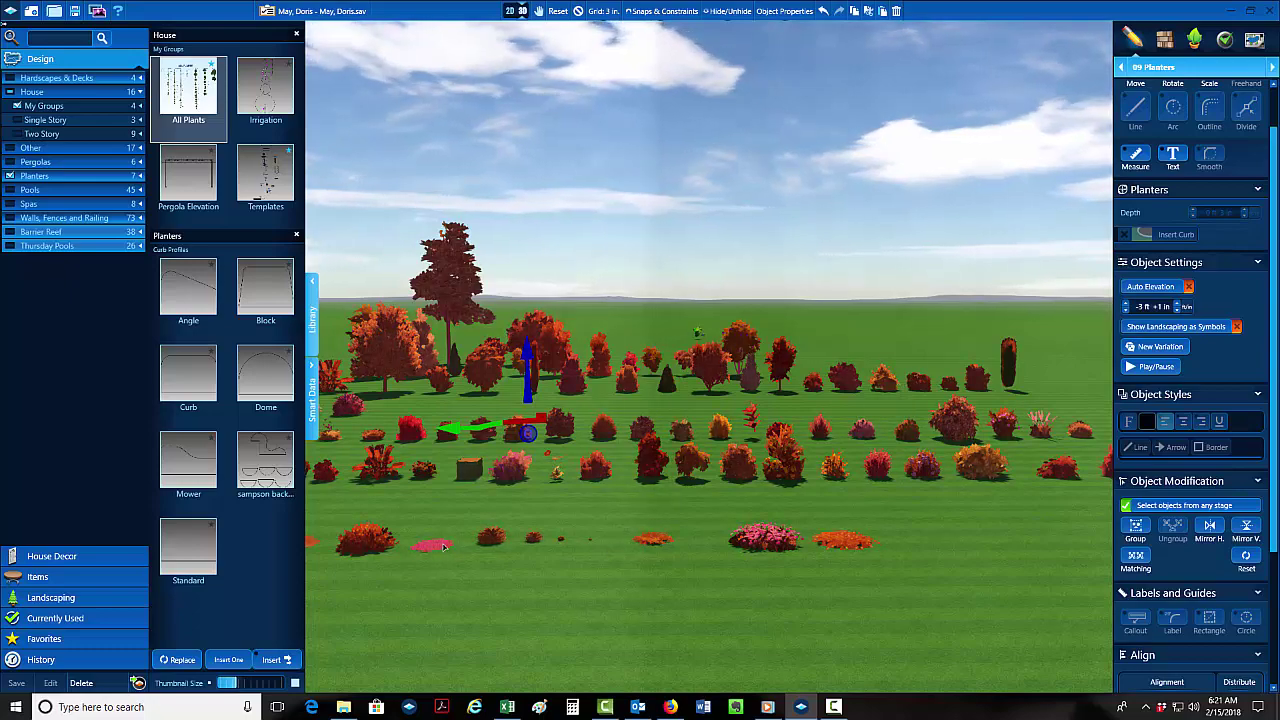
middle_drag(445, 552, 493, 566)
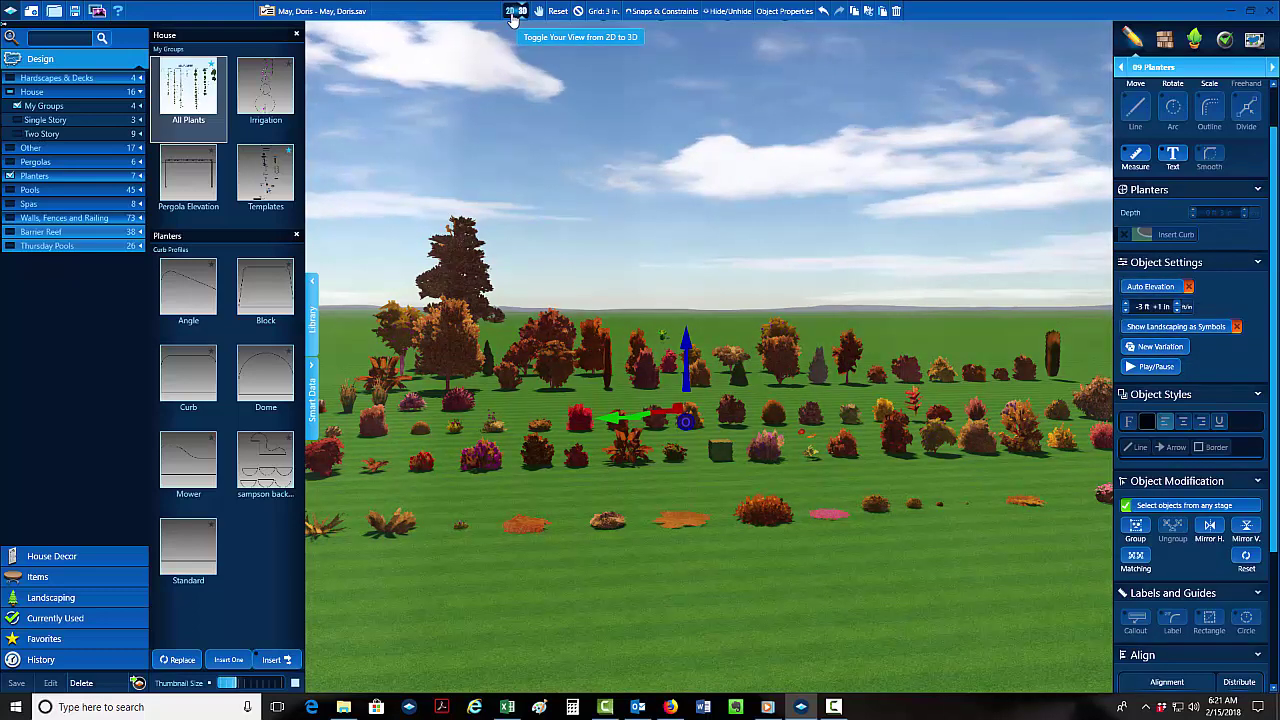
Return to the 2D plan and unhide all objects.
click(511, 11)
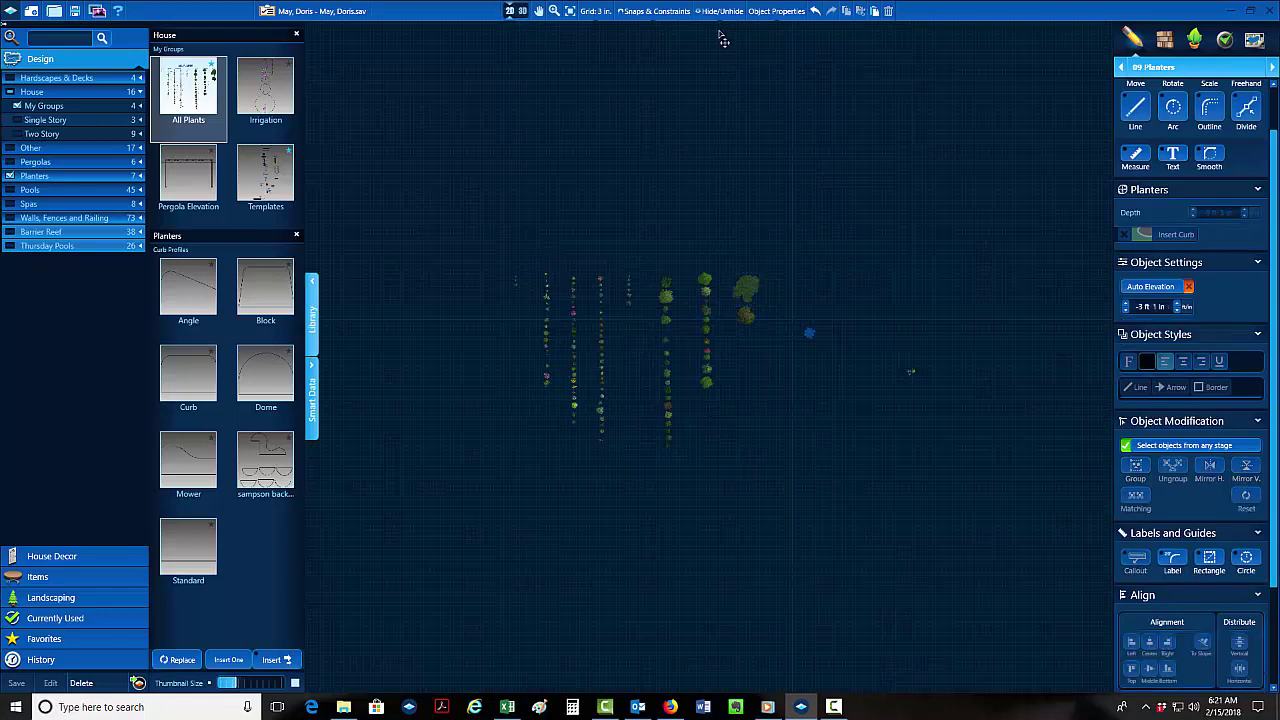
click(721, 11)
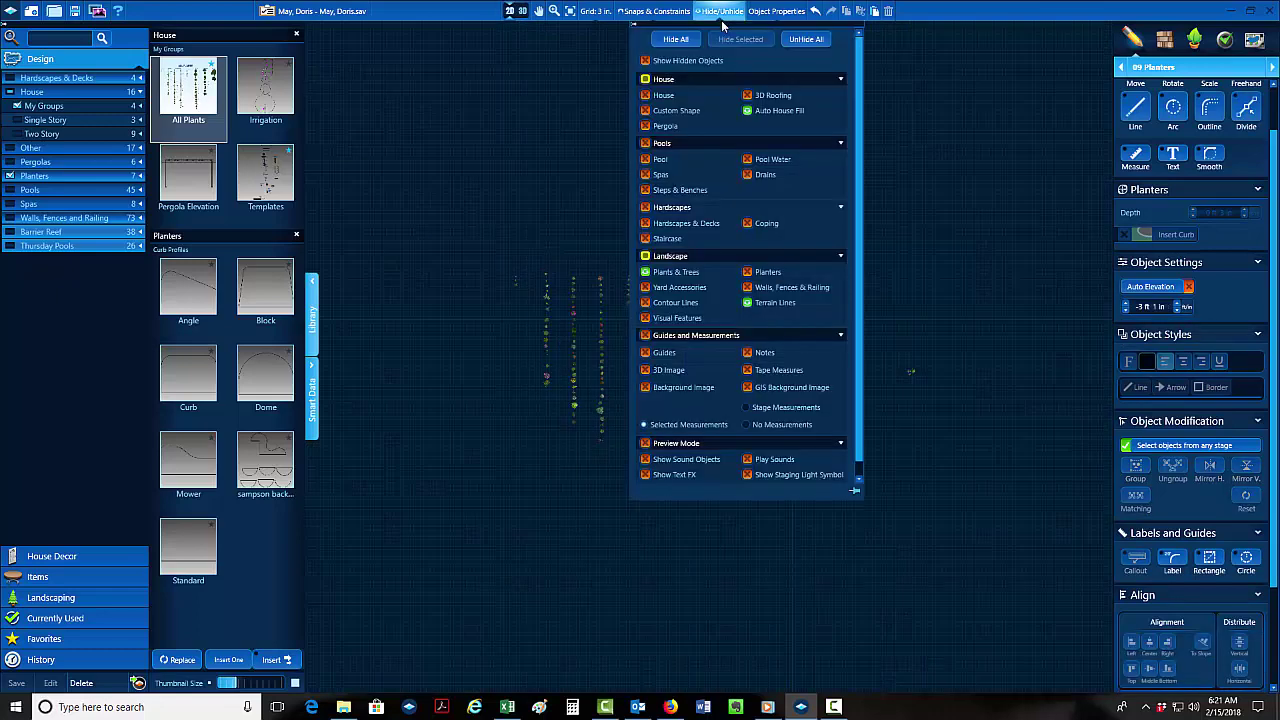
click(806, 39)
Look through the plant palette's shrubs and ornamental trees in the Plants & Trees stage to choose a tree.
click(1165, 67)
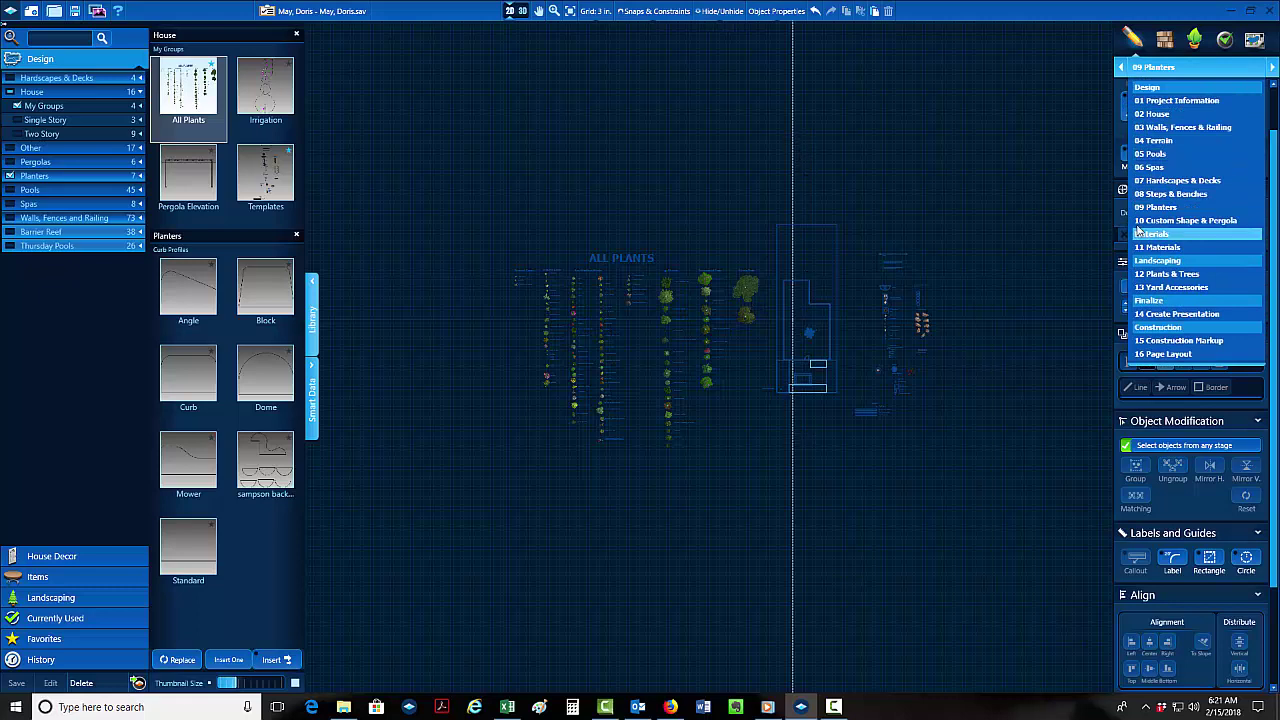
click(1155, 141)
scroll(765, 420, up, 5)
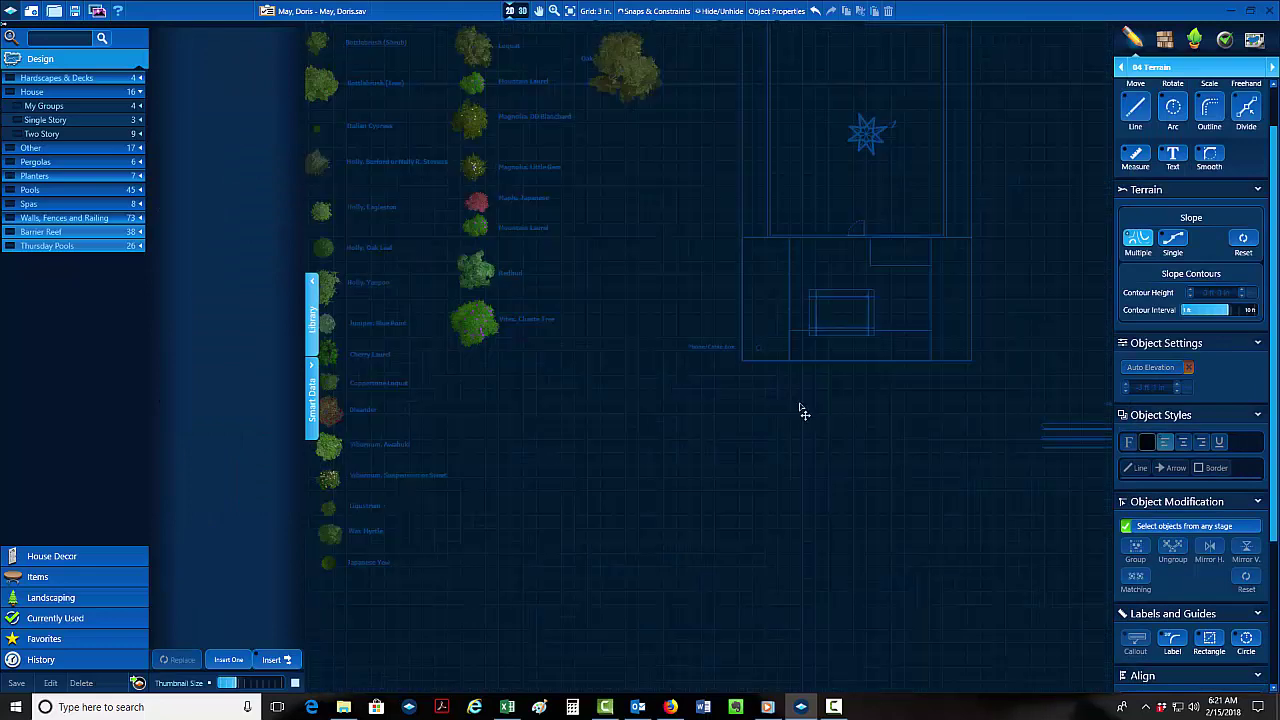
click(1194, 38)
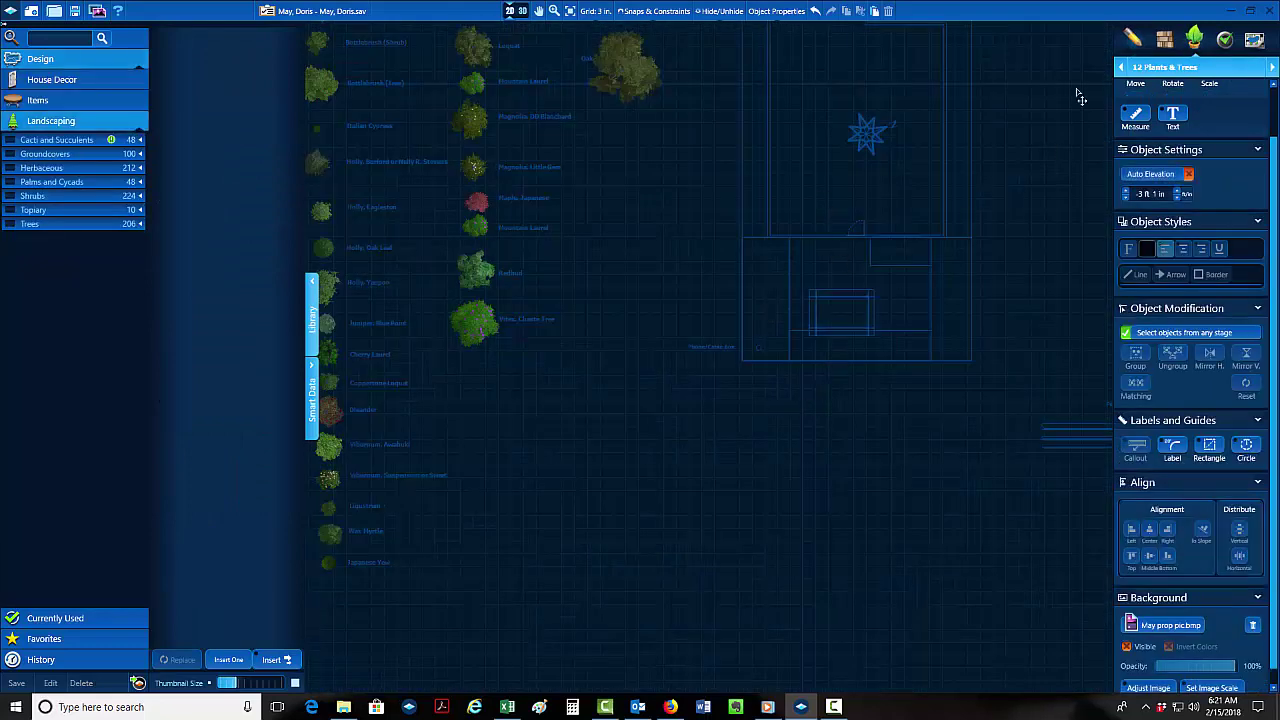
click(313, 289)
scroll(556, 360, down, 4)
scroll(540, 362, up, 5)
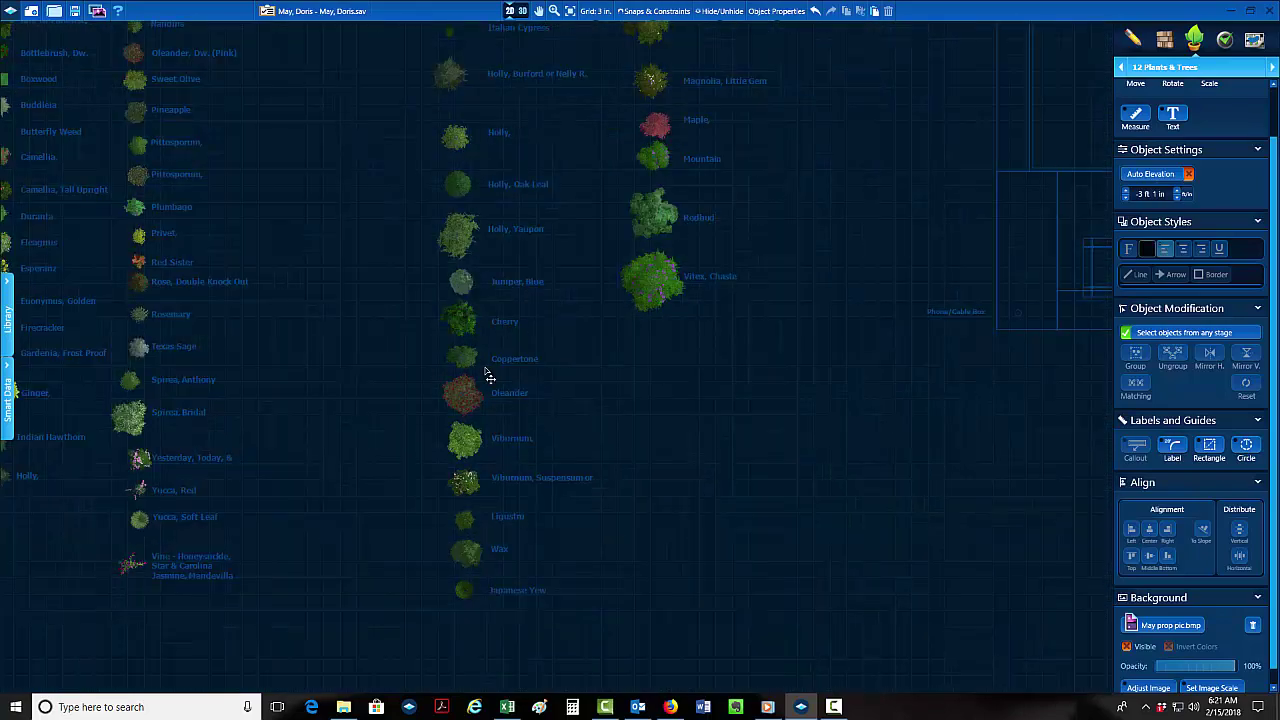
click(775, 312)
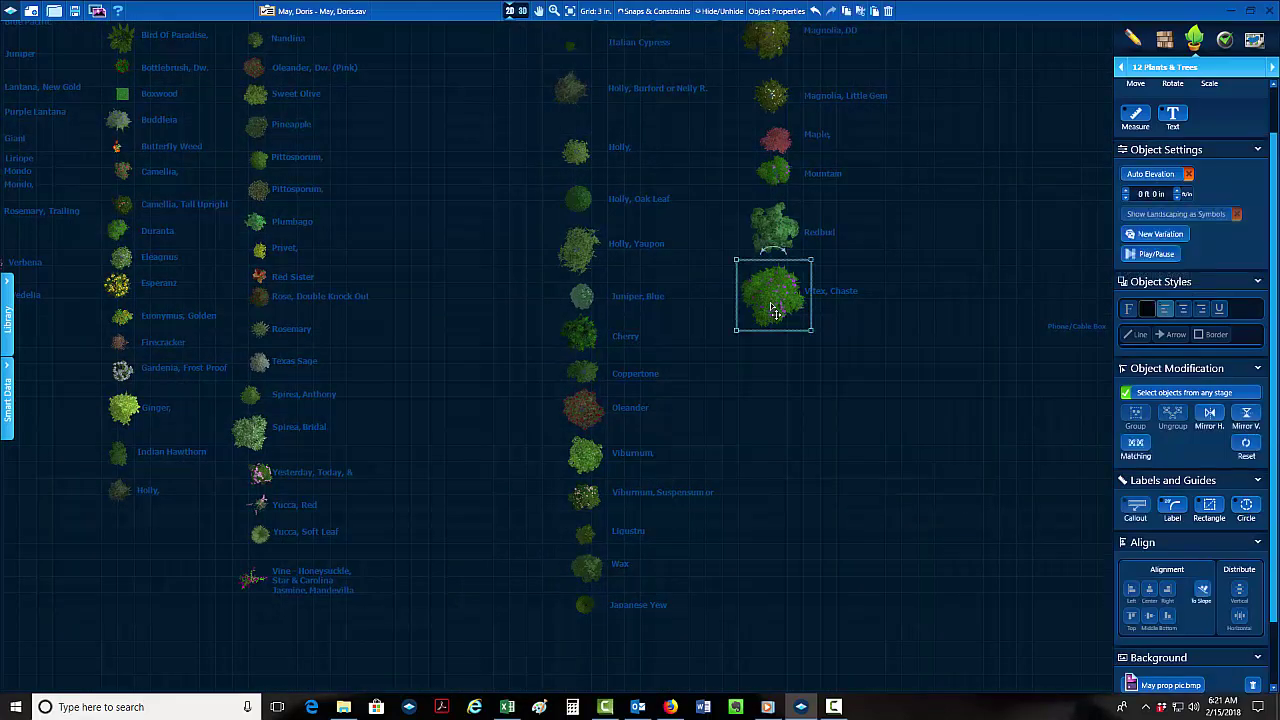
scroll(780, 360, down, 5)
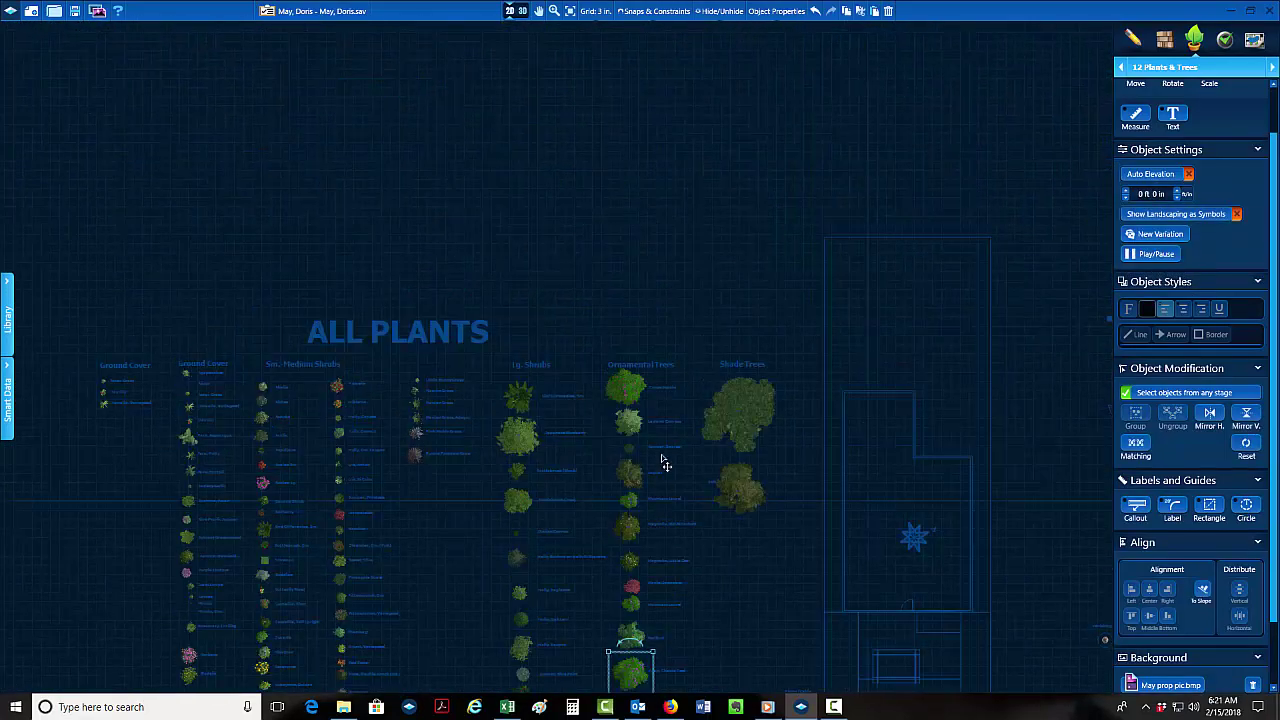
scroll(645, 420, up, 5)
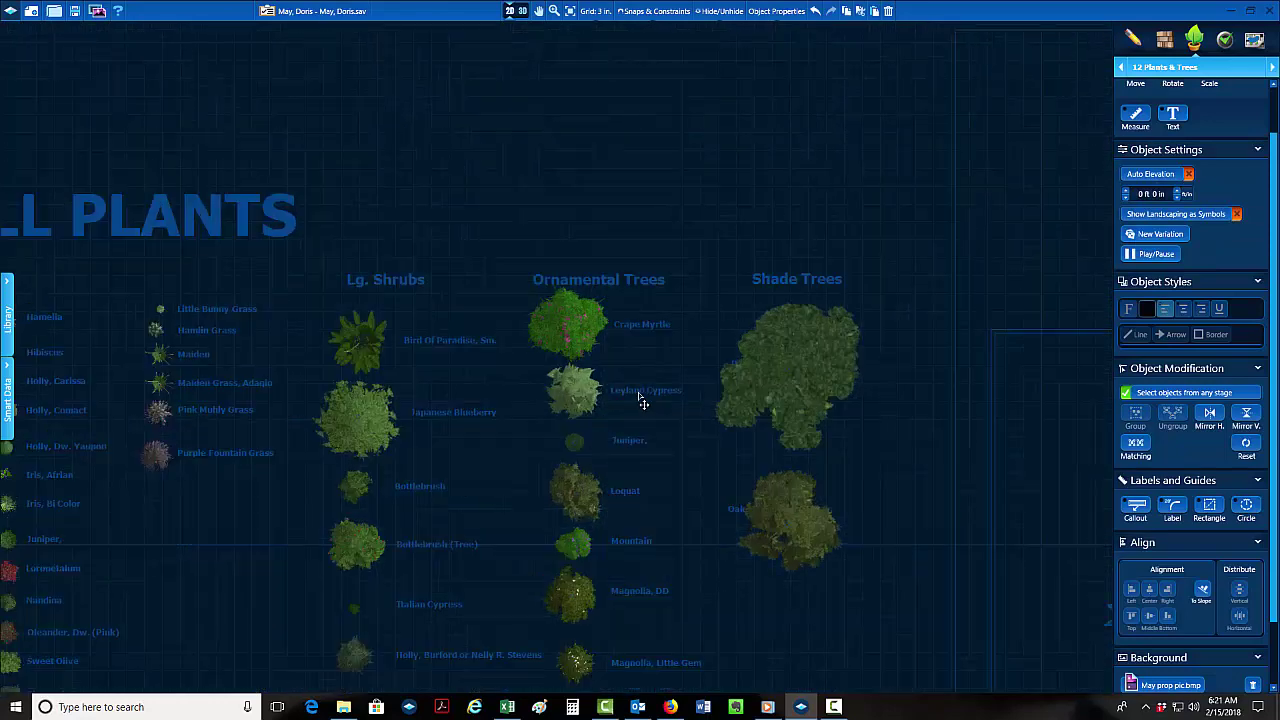
In the Planters stage, copy the Crape Myrtle with its planting ring to the rear planter's end nearest the Phone/Cable Box.
click(1170, 67)
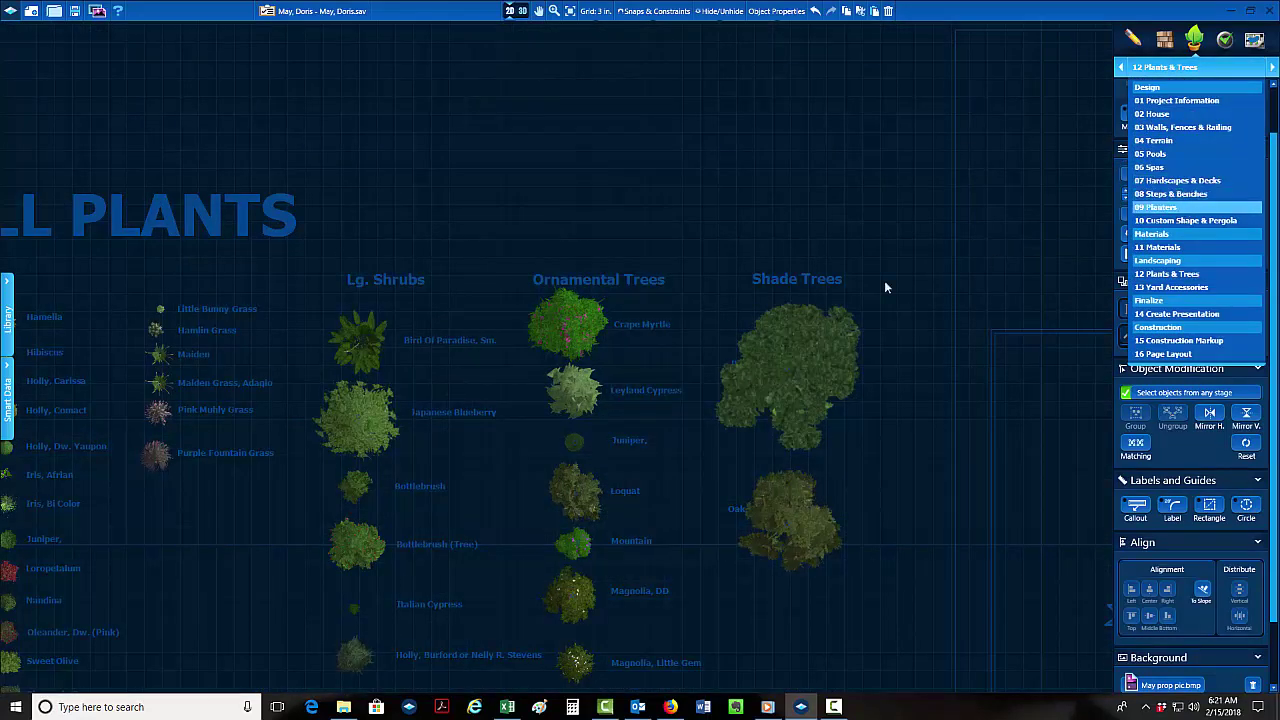
click(1187, 207)
scroll(580, 415, up, 3)
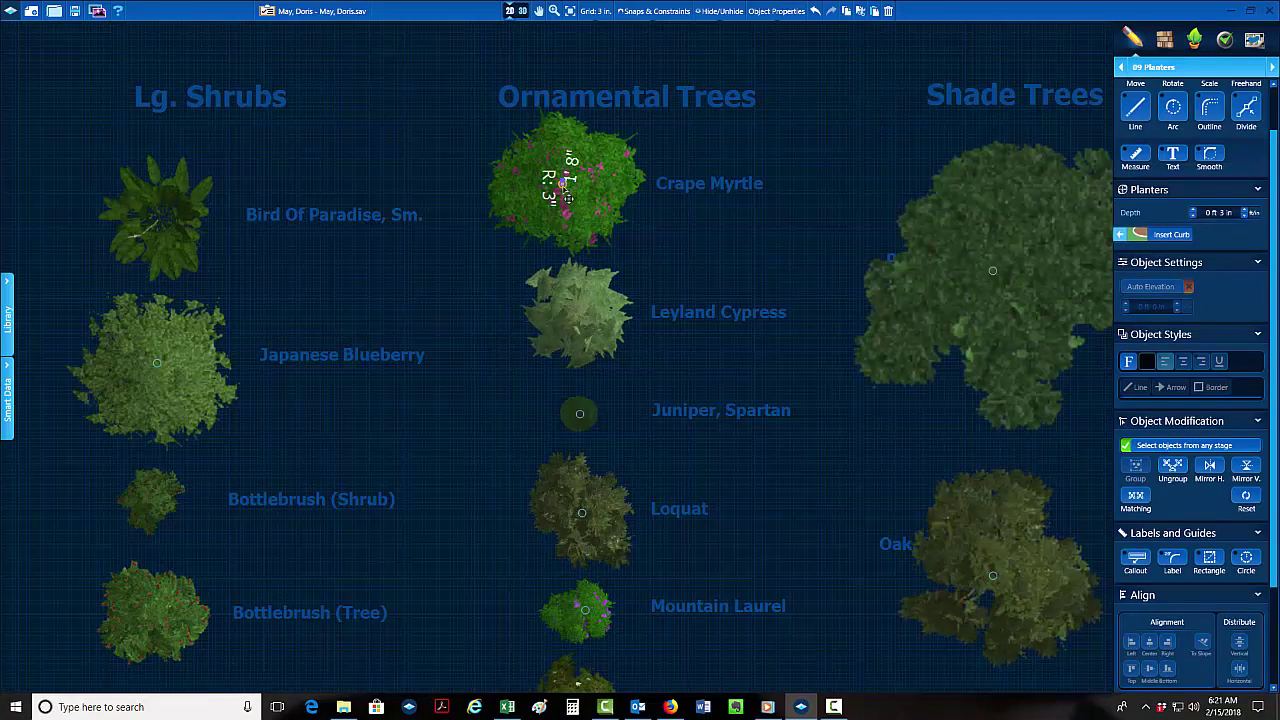
click(572, 200)
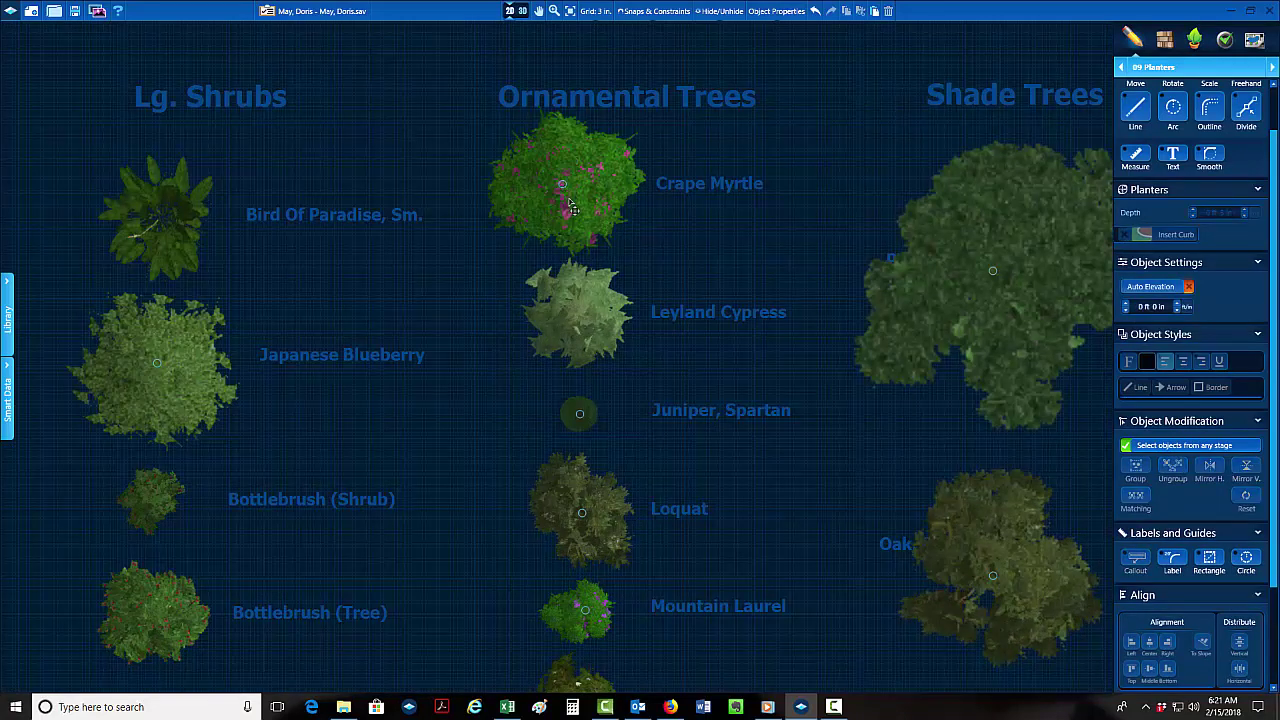
drag(634, 242, 556, 176)
scroll(578, 250, down, 2)
middle_drag(762, 387, 355, 140)
middle_drag(702, 640, 561, 400)
scroll(559, 399, up, 5)
click(506, 331)
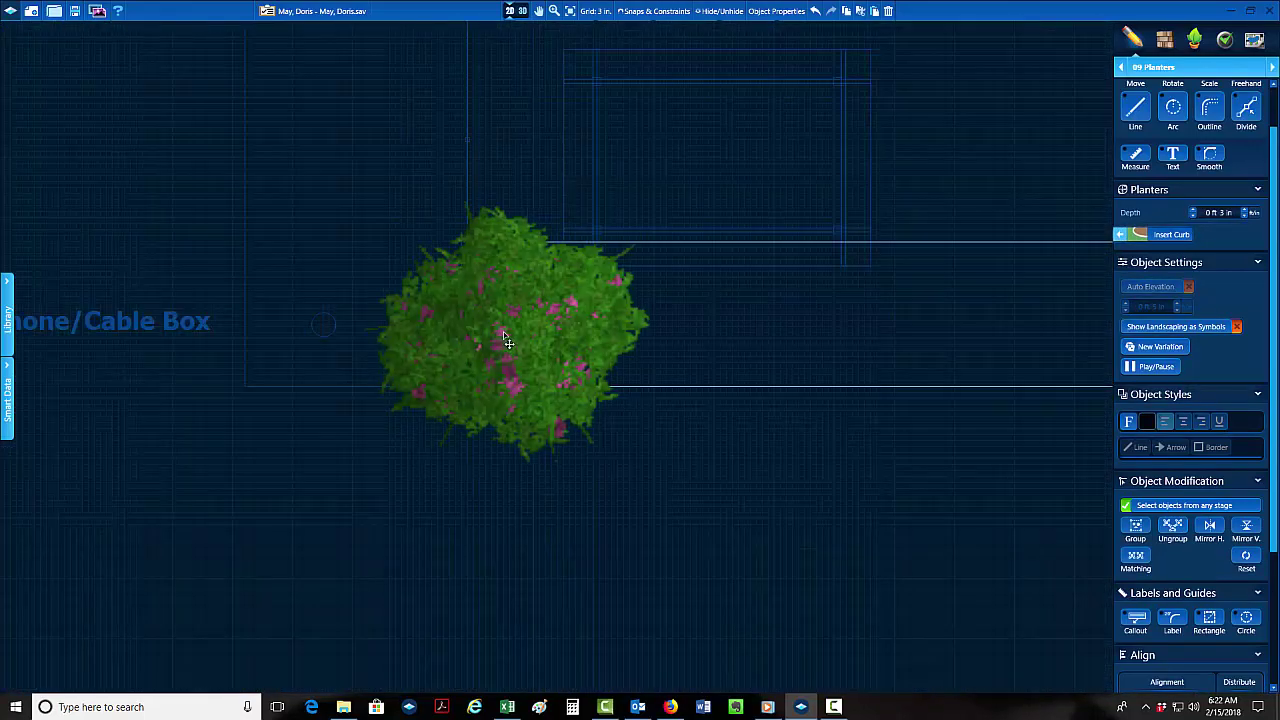
Paste two more Crape Myrtles with planting rings at the middle and far end of the rear planter.
key(ctrl+v)
middle_drag(788, 326, 556, 360)
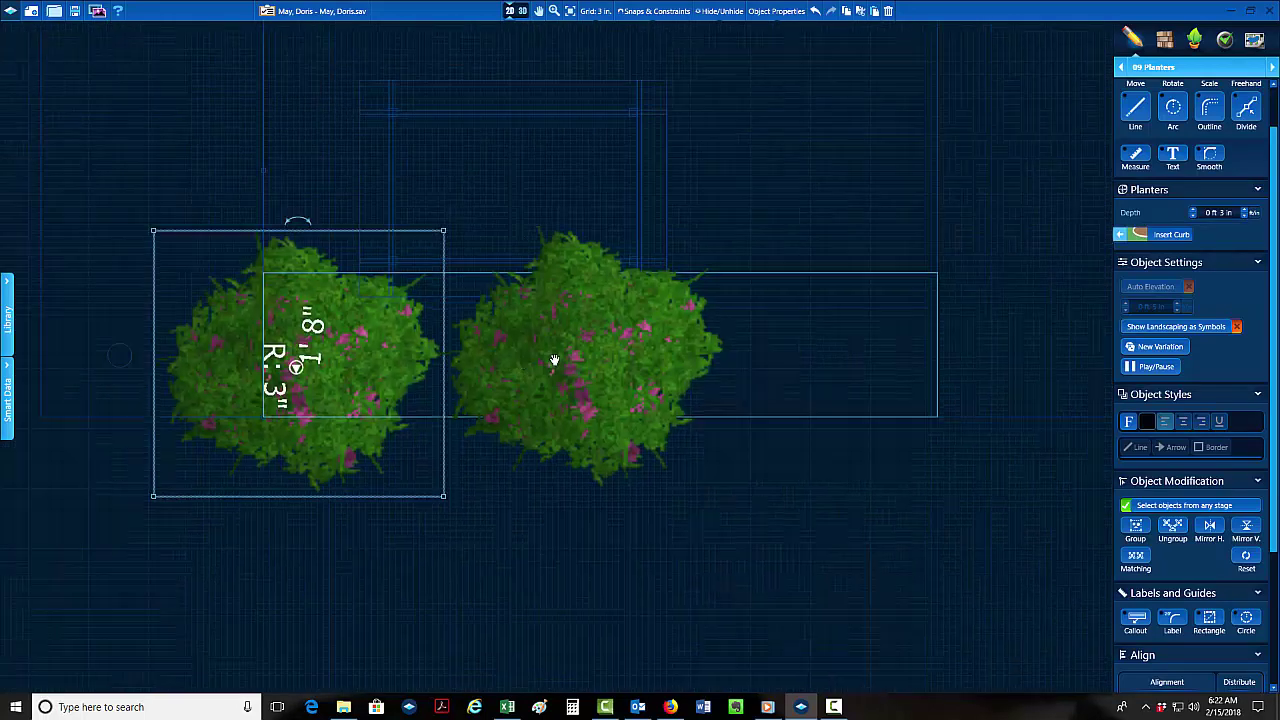
click(838, 358)
key(ctrl+v)
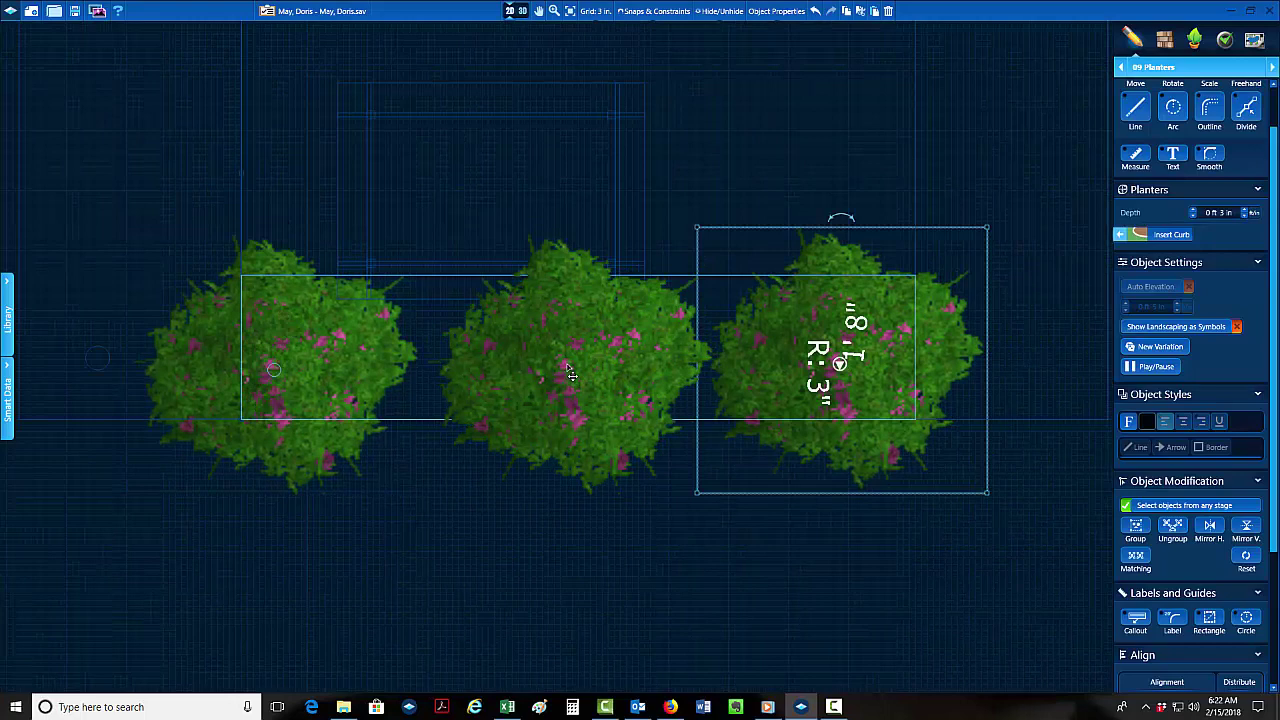
click(568, 368)
Select the three Crape Myrtles in the rear planter and hide the plant foliage in the 2D plan.
click(546, 584)
drag(195, 559, 856, 468)
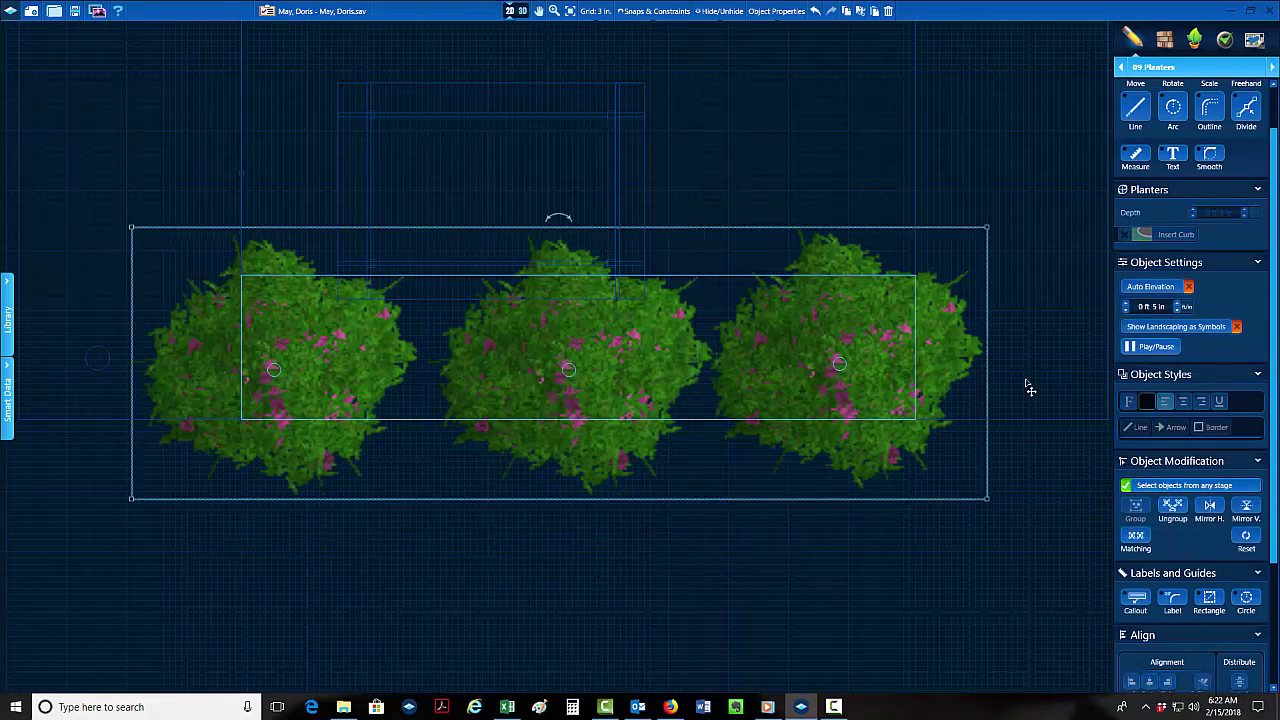
click(720, 11)
click(740, 452)
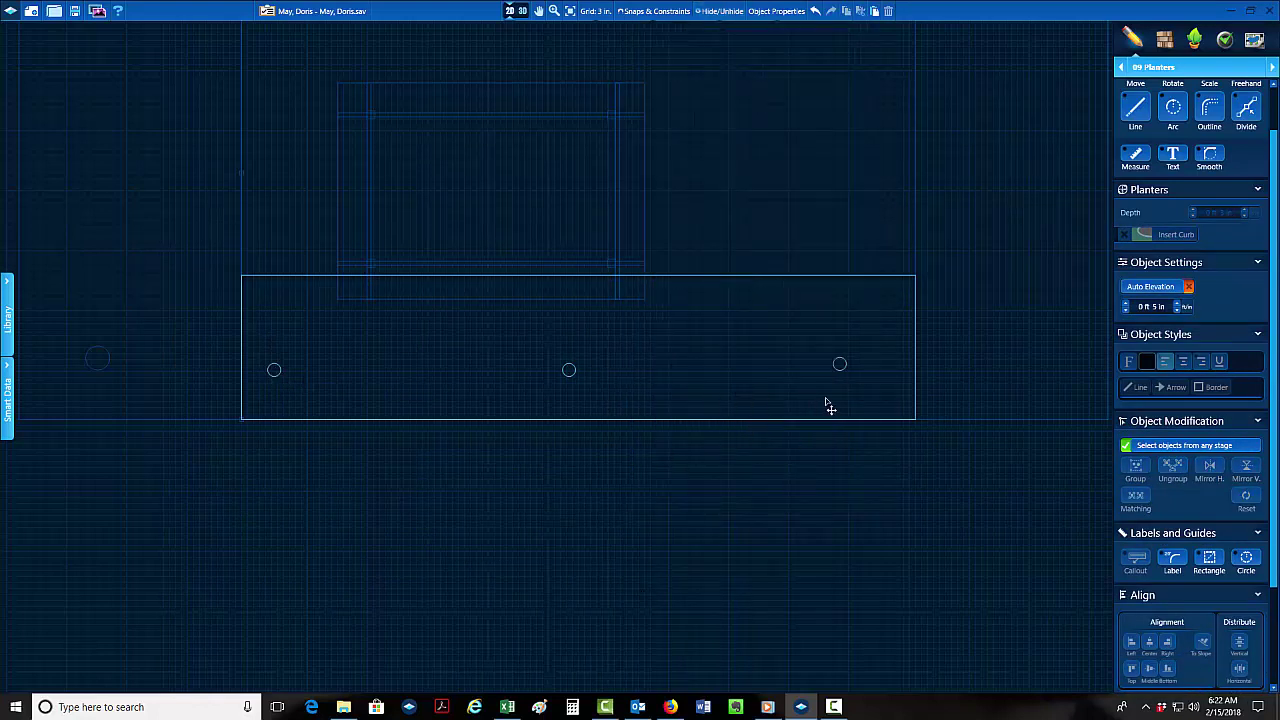
Find Maiden Grass among the plant palette's ornamental grasses and copy it.
mouse_move(845, 386)
mouse_down()
mouse_move(840, 374)
mouse_move(849, 394)
mouse_up()
scroll(733, 502, down, 3)
scroll(535, 488, down, 3)
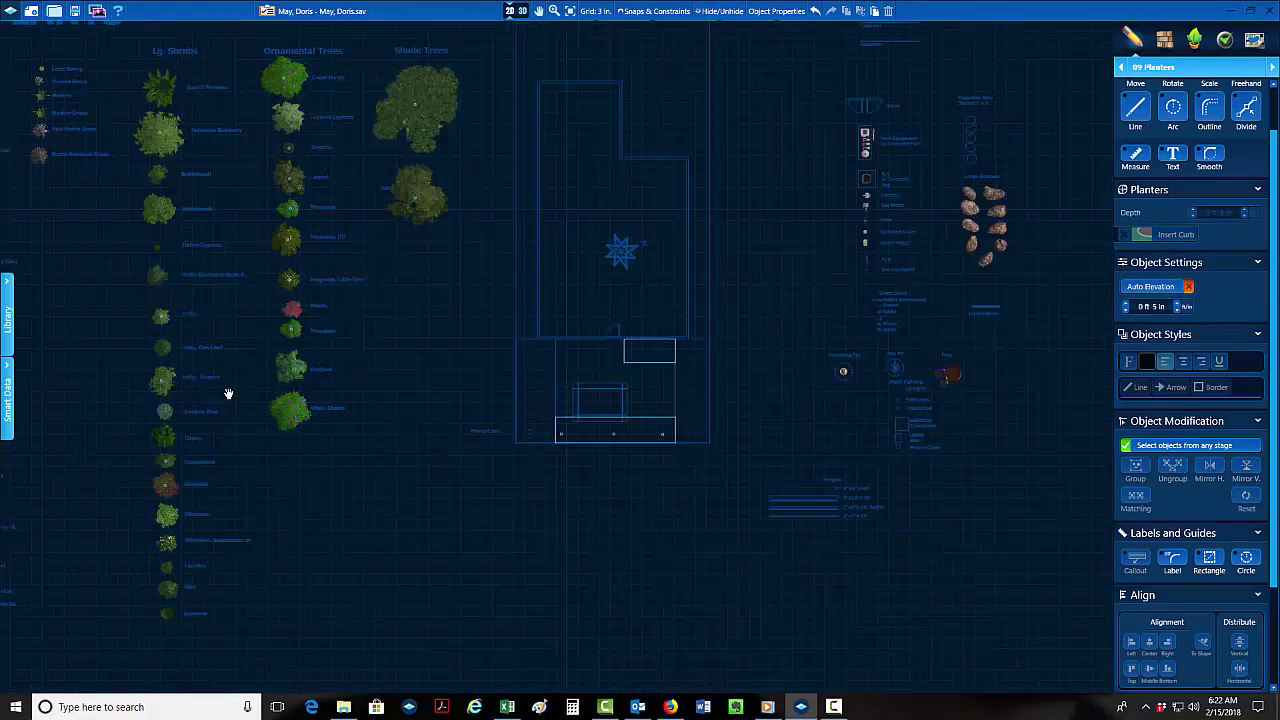
scroll(229, 391, up, 6)
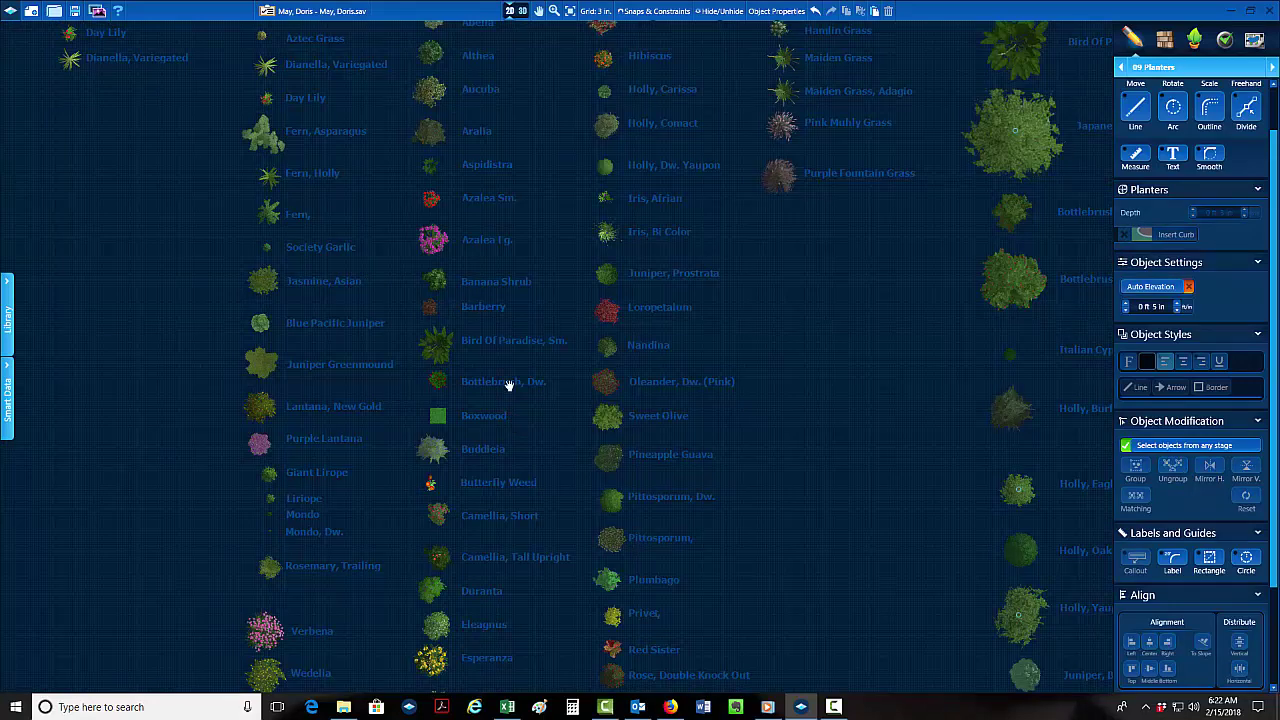
middle_drag(509, 385, 492, 220)
middle_drag(577, 323, 431, 617)
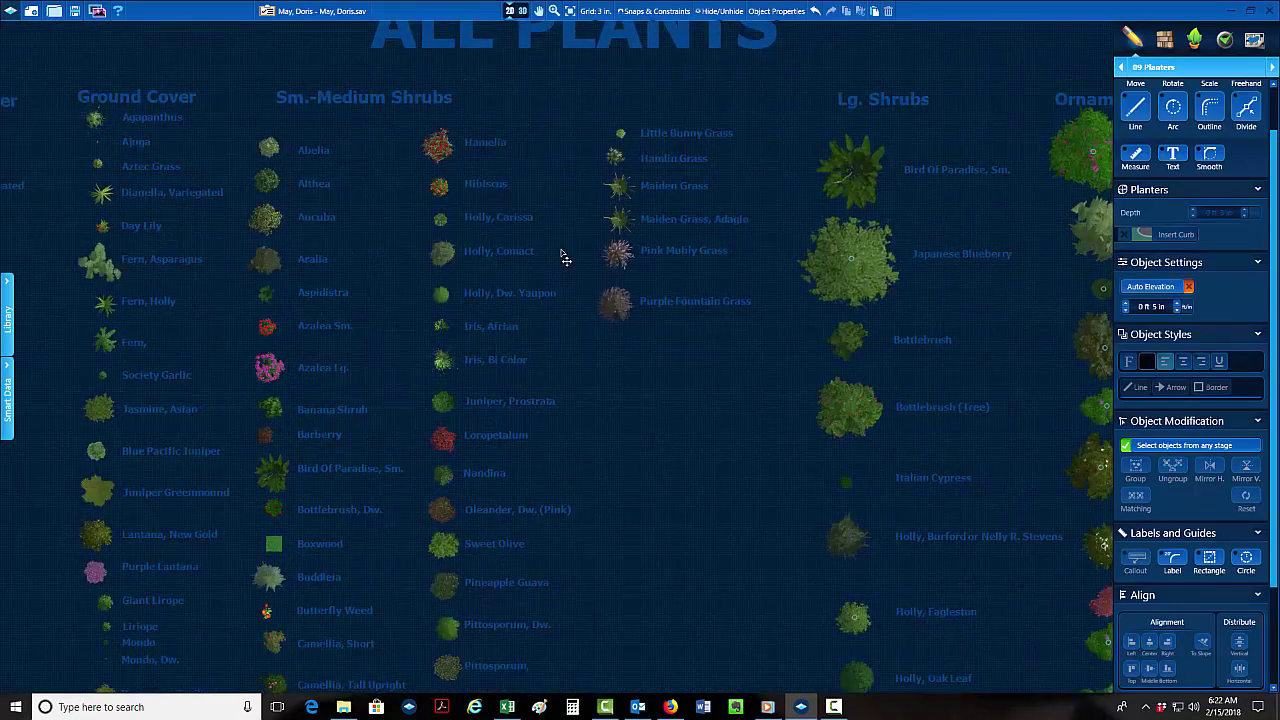
click(624, 189)
scroll(646, 251, down, 3)
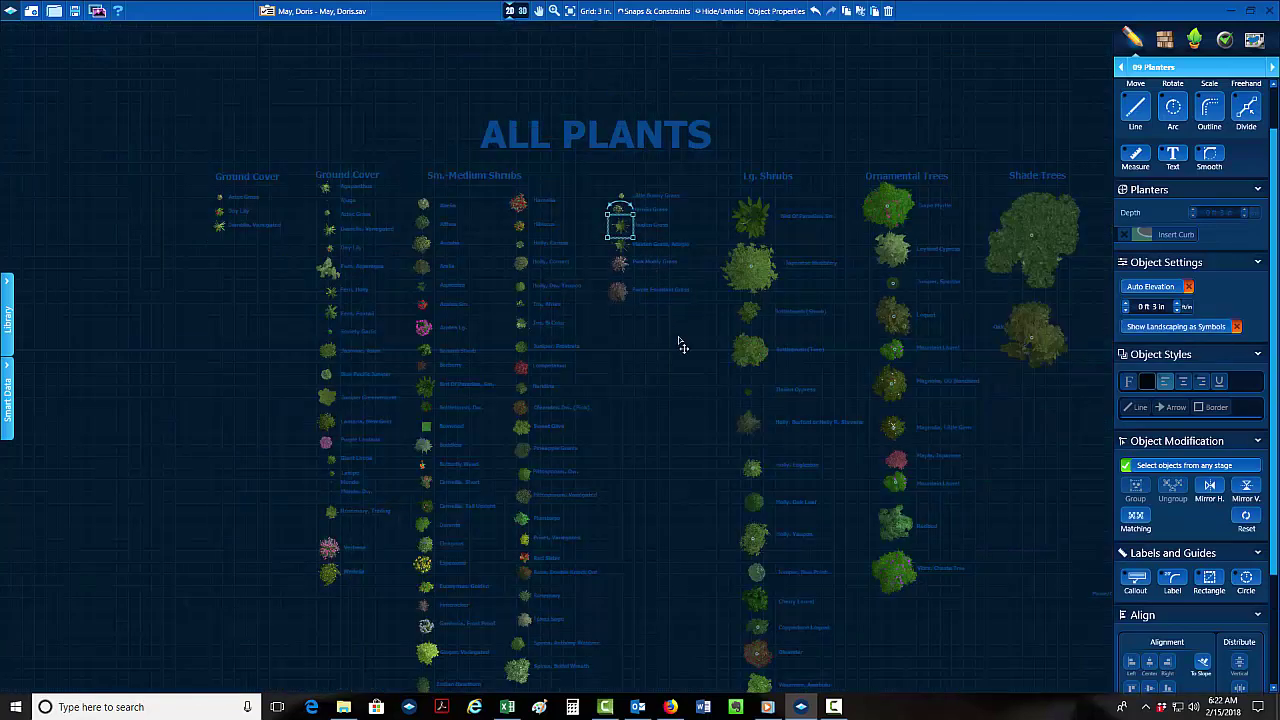
Paste three Maiden Grasses in a row along the rear planter's outer edge, starting beside the first Crape Myrtle, and even out their spacing.
middle_drag(677, 346, 554, 228)
middle_drag(663, 349, 500, 277)
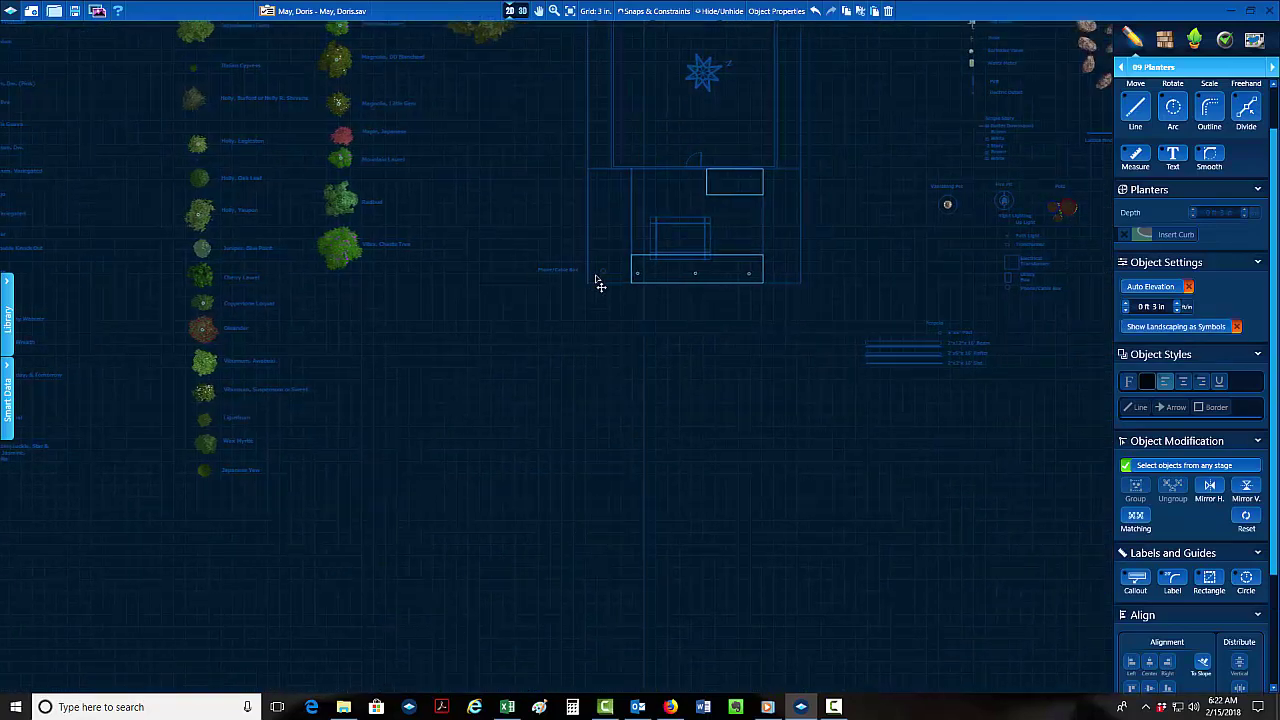
scroll(597, 280, up, 3)
scroll(663, 303, up, 3)
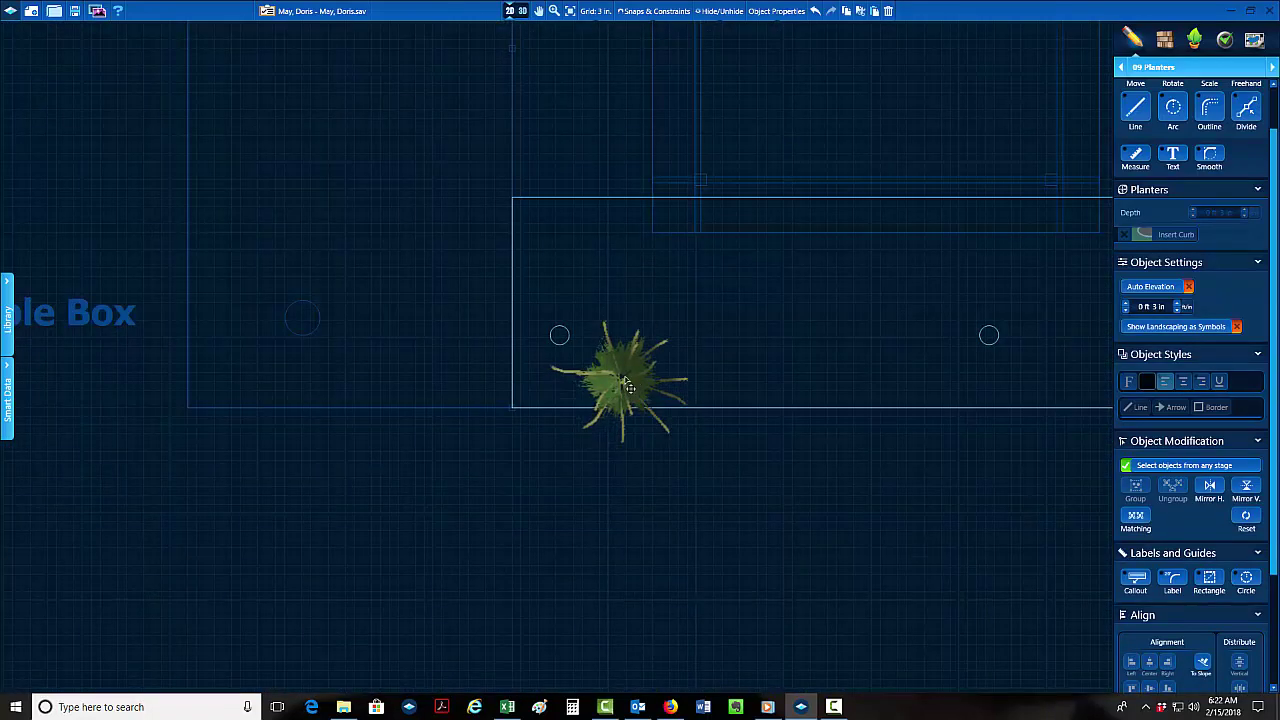
click(650, 372)
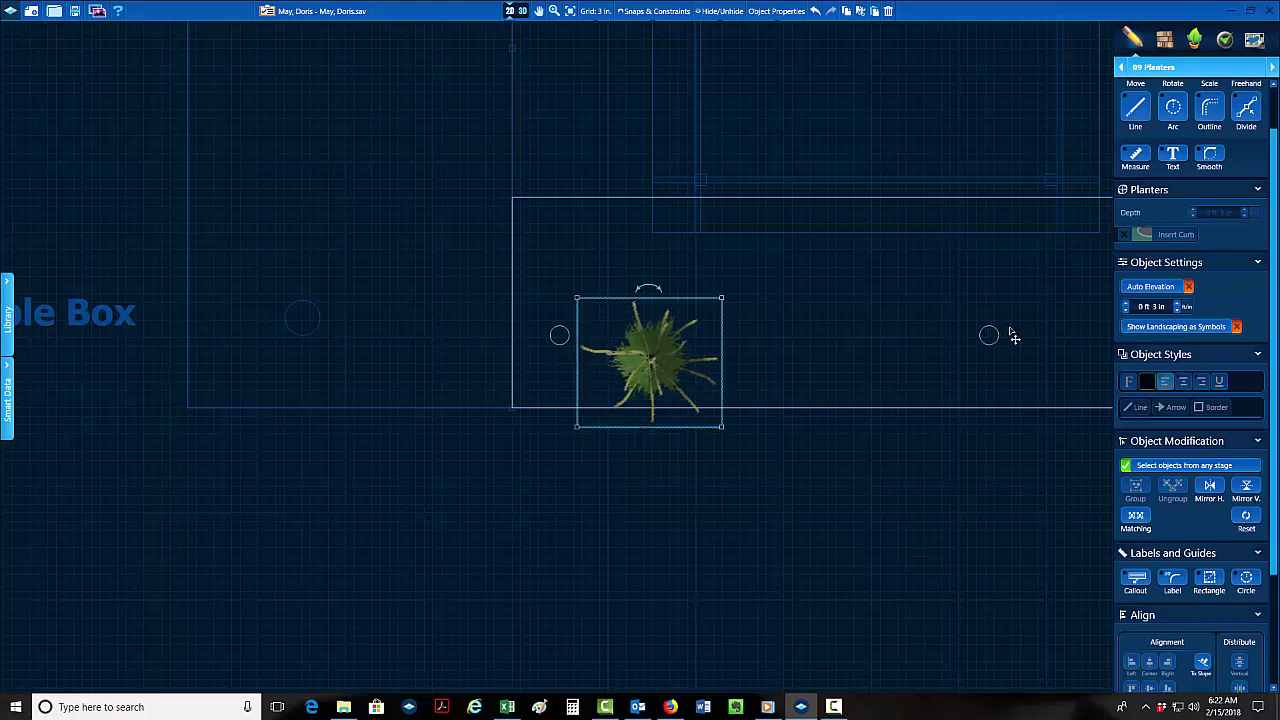
click(832, 370)
click(892, 365)
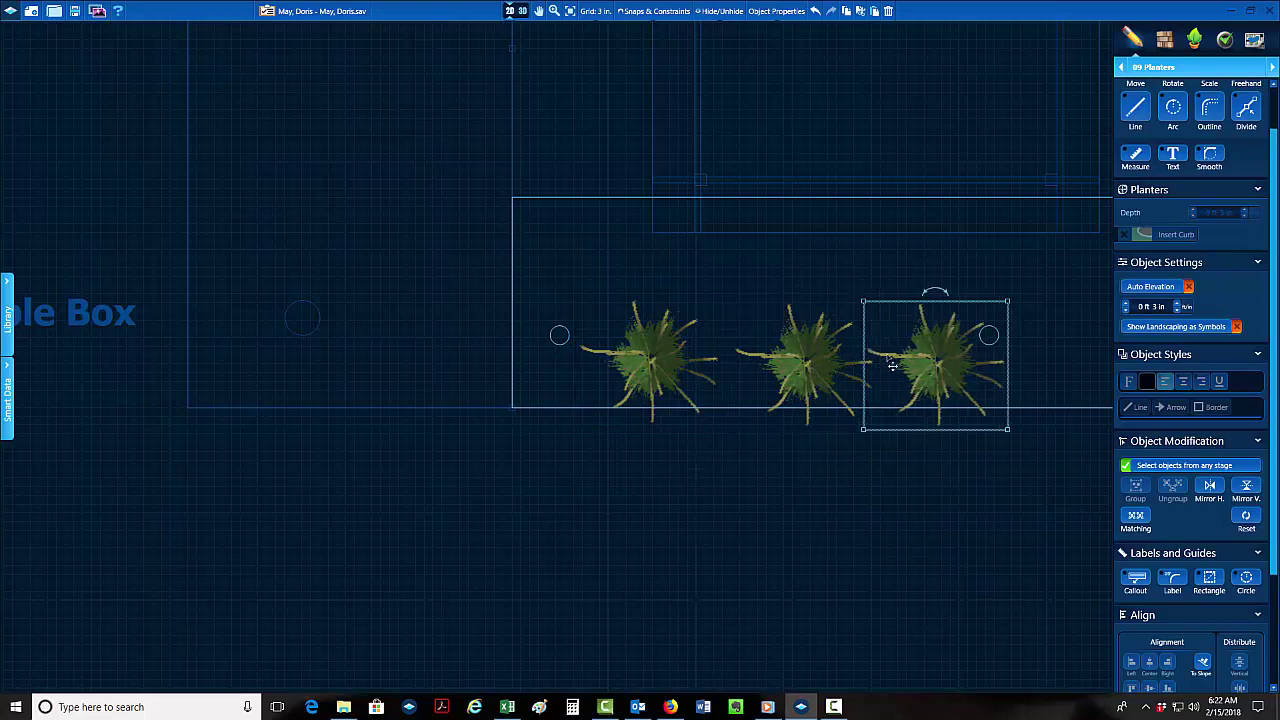
drag(792, 375, 776, 375)
drag(929, 370, 916, 368)
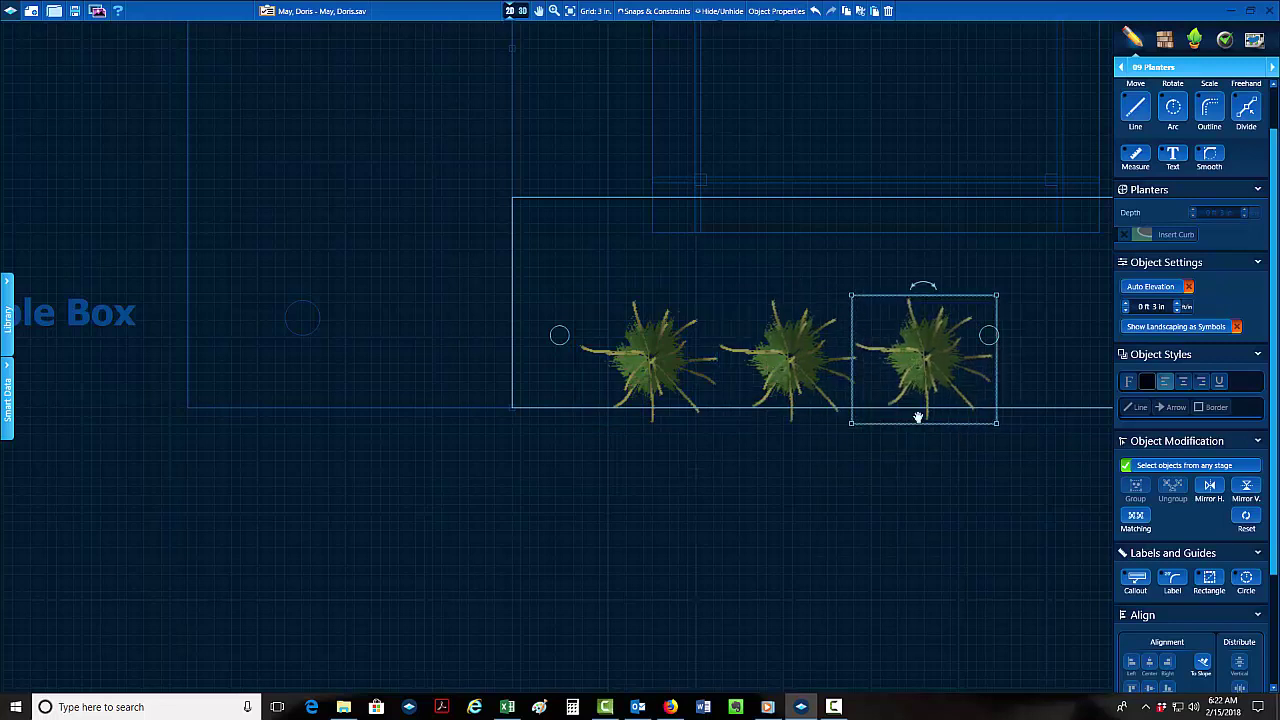
Duplicate the three Maiden Grasses to continue the row to the far end of the rear planter.
middle_drag(918, 417, 362, 476)
middle_drag(505, 400, 663, 420)
drag(245, 347, 514, 428)
middle_drag(514, 428, 334, 386)
key(ctrl+c)
key(ctrl+v)
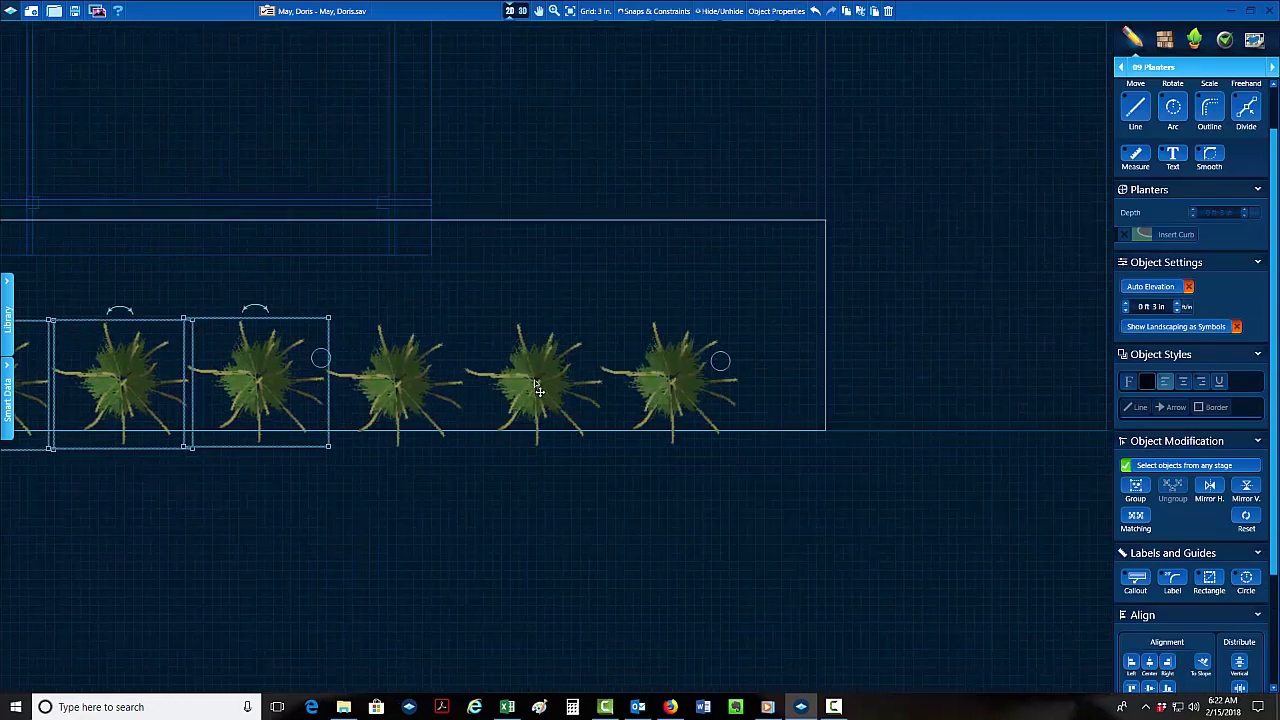
click(530, 388)
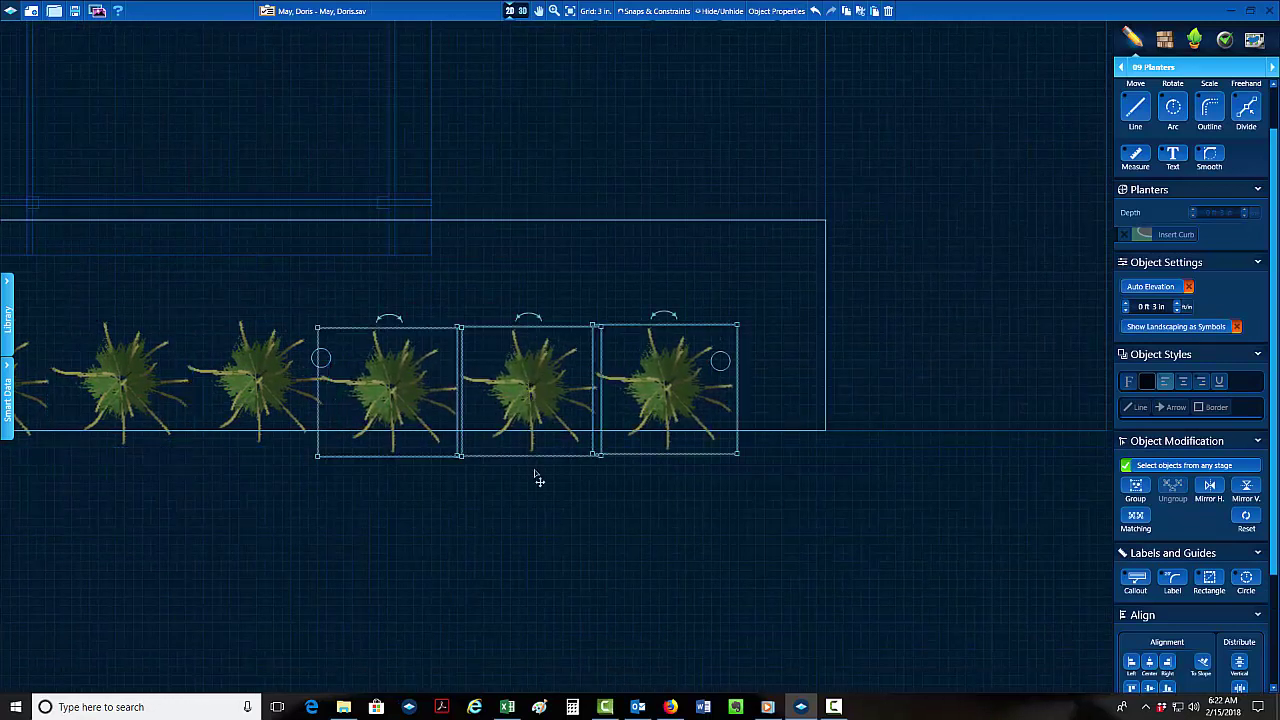
click(543, 523)
Find Holly, Dw. Yaupon among the palette's small-medium shrubs and copy it.
scroll(540, 530, down, 5)
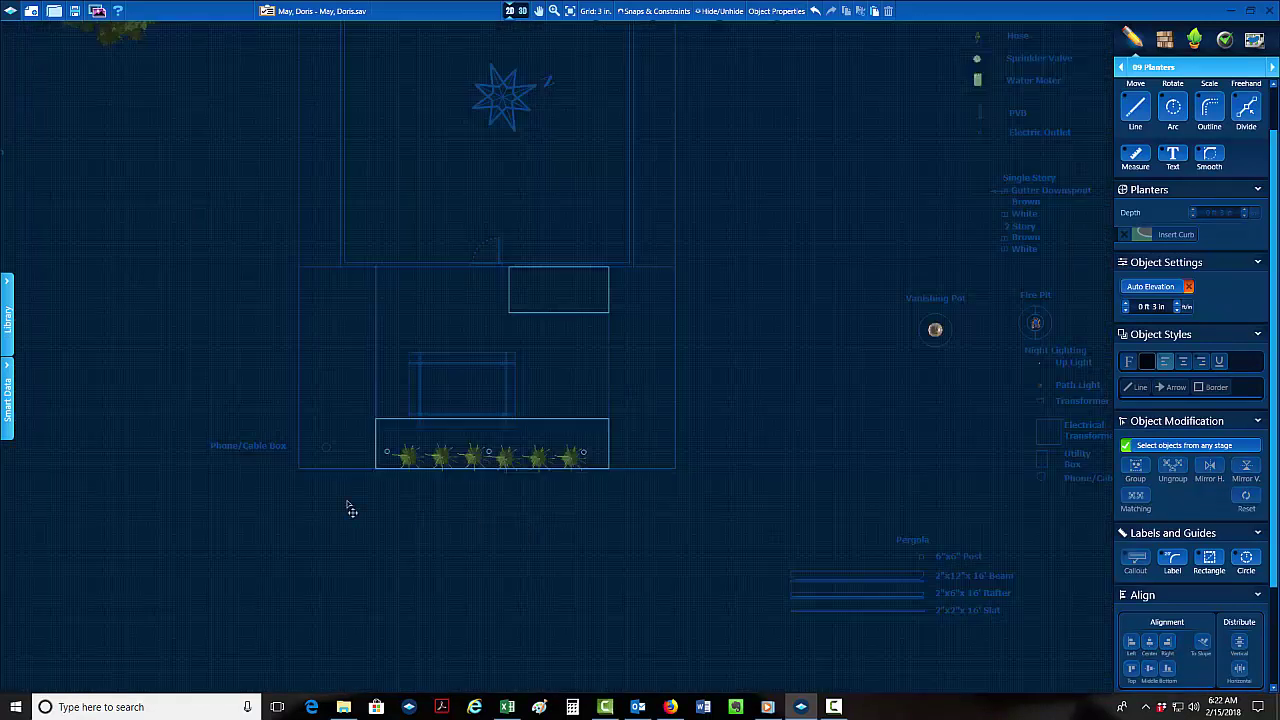
scroll(290, 472, up, 3)
scroll(519, 511, down, 1)
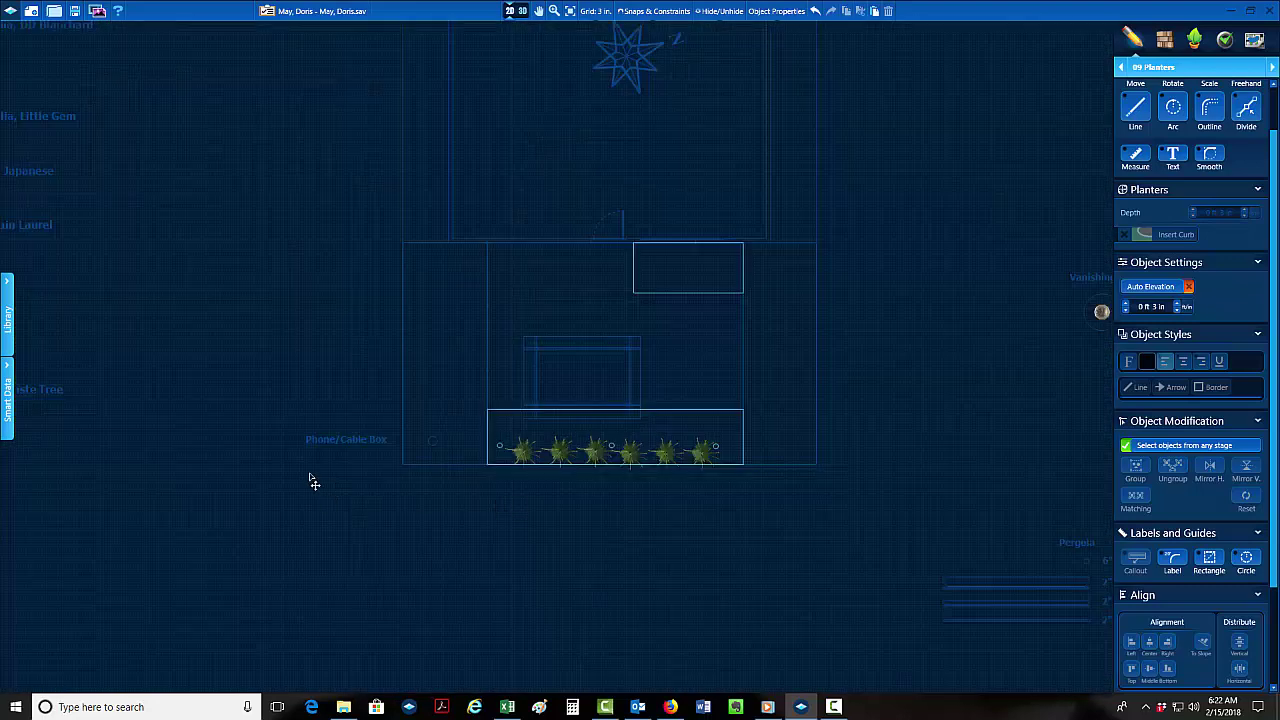
middle_drag(296, 468, 931, 477)
middle_drag(314, 337, 465, 328)
scroll(470, 330, down, 3)
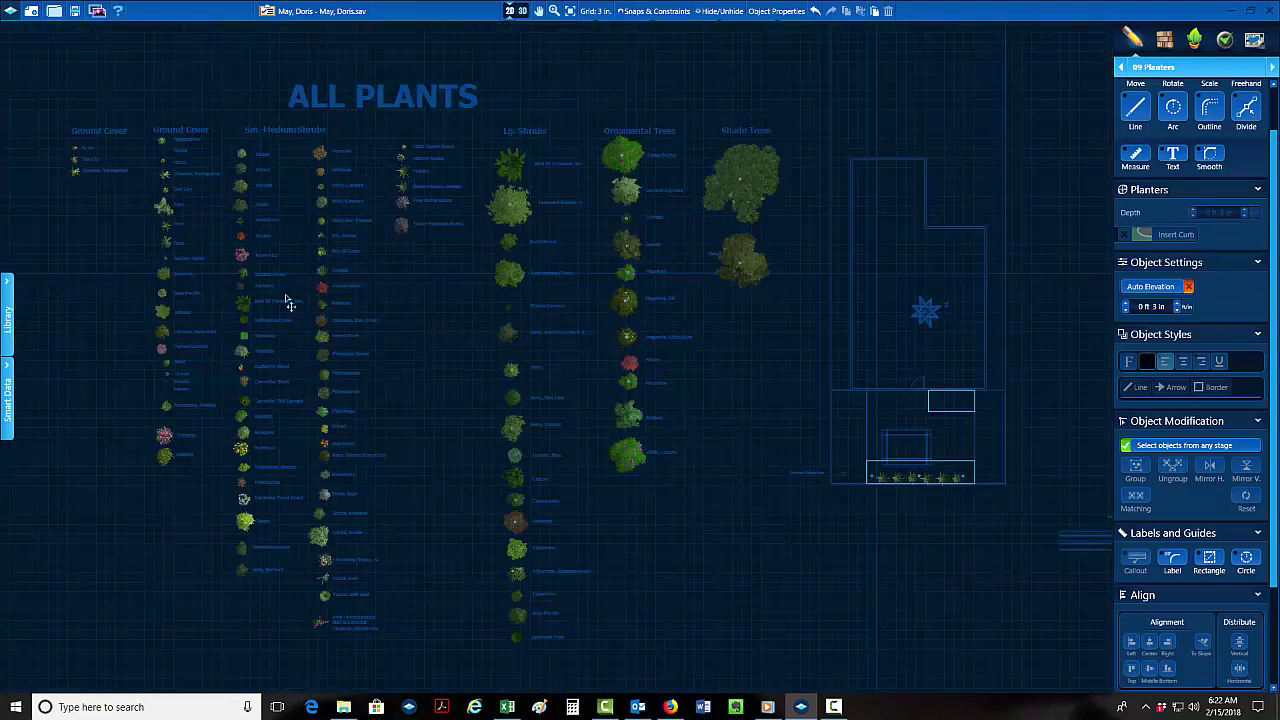
scroll(366, 294, up, 4)
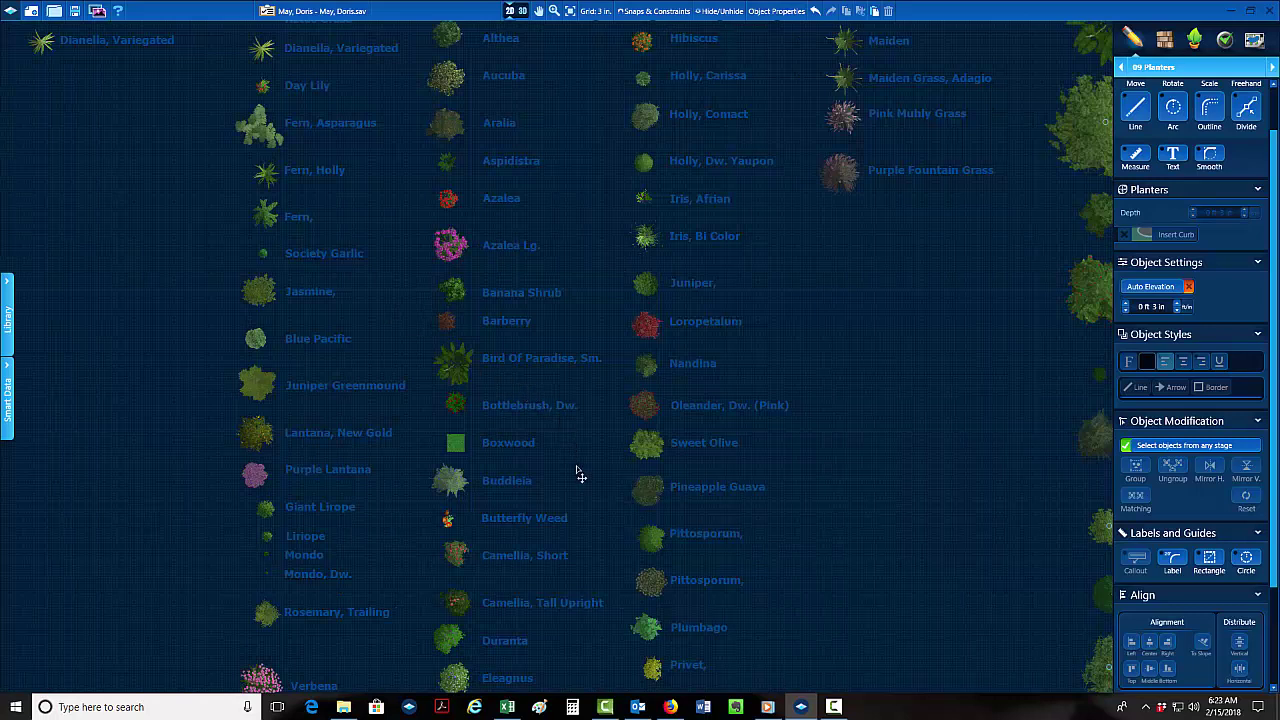
middle_drag(577, 446, 573, 297)
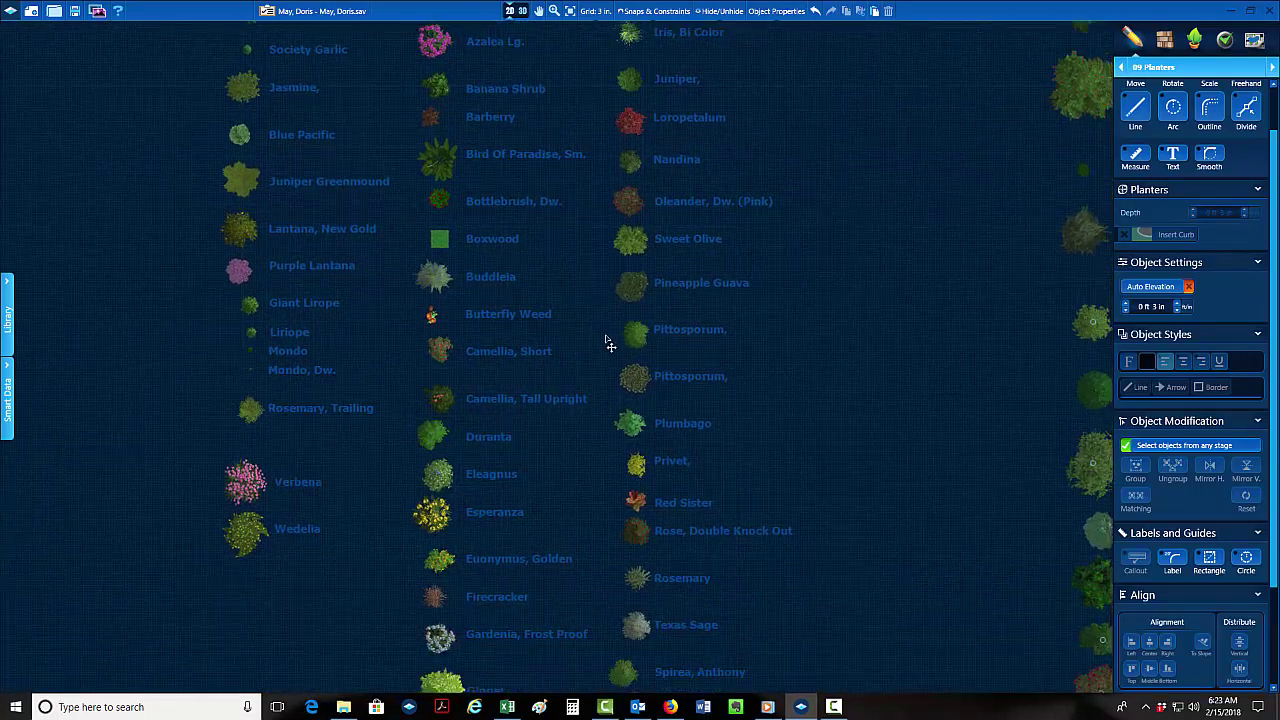
scroll(648, 260, up, 3)
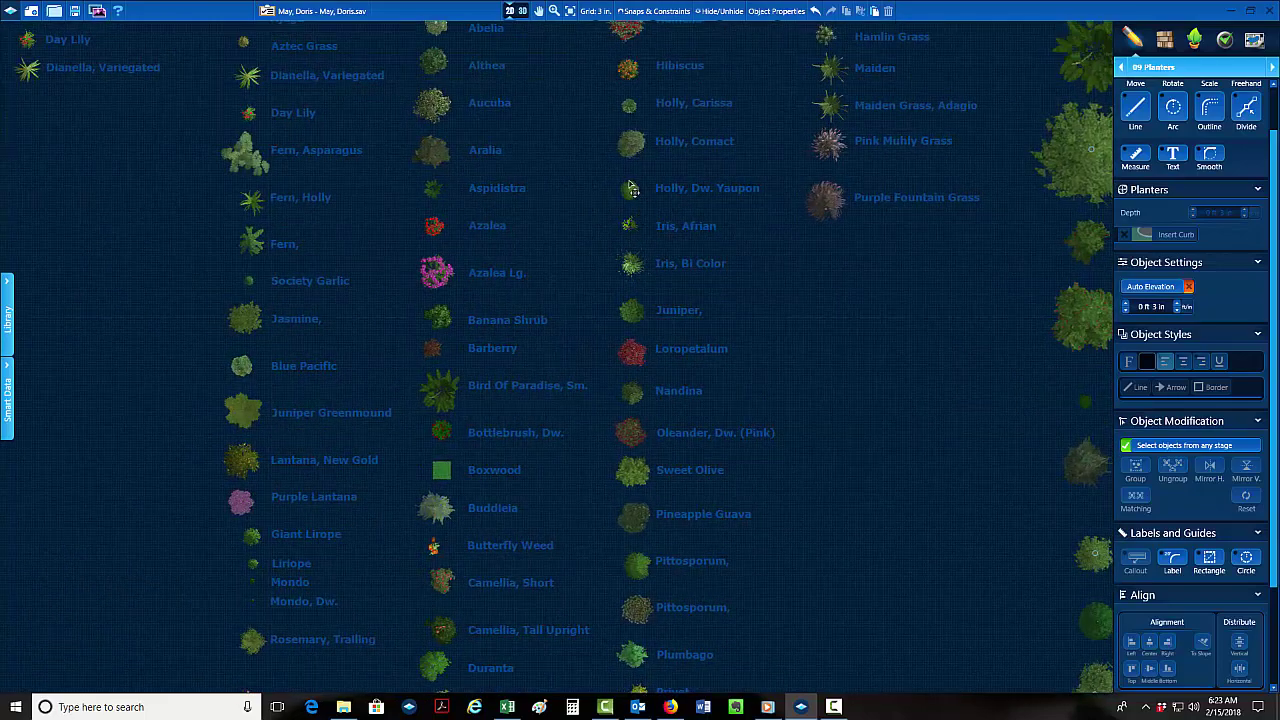
click(630, 192)
scroll(632, 197, up, 3)
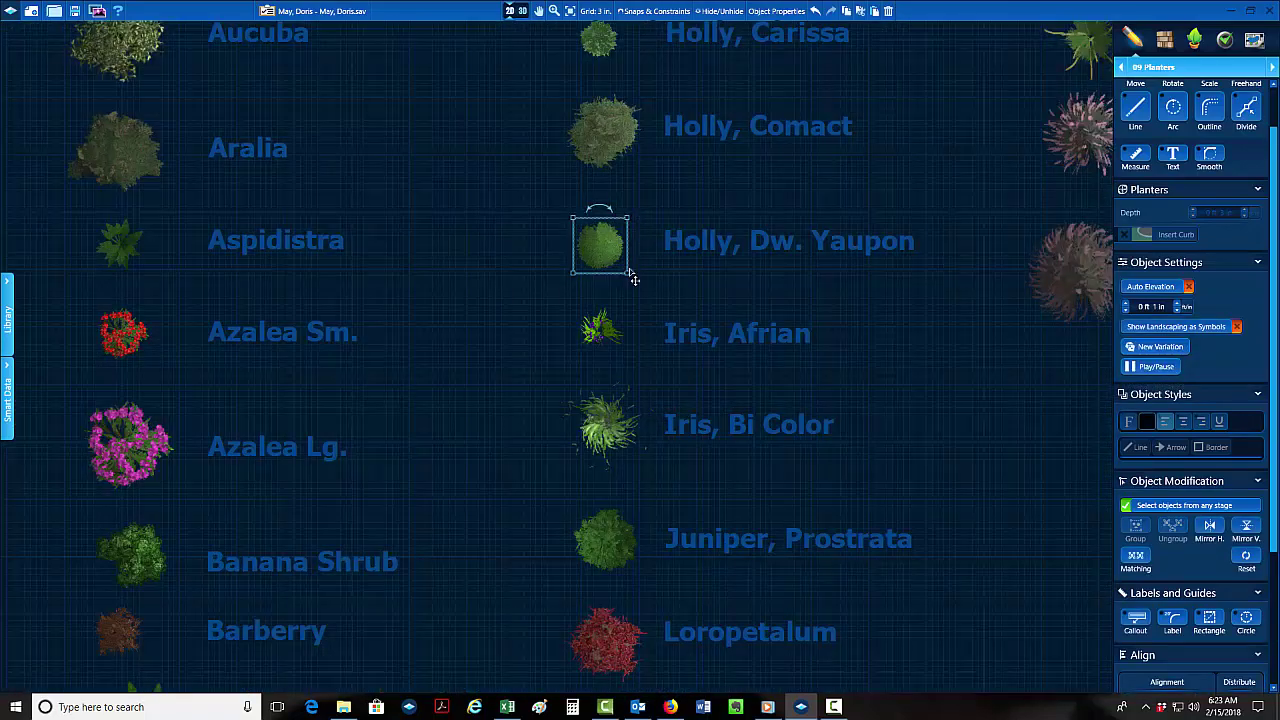
Paste three dwarf yaupon hollies in a front row at the rear planter's end nearest the Phone/Cable Box.
scroll(506, 306, down, 5)
scroll(491, 451, up, 3)
middle_drag(491, 451, 27, 70)
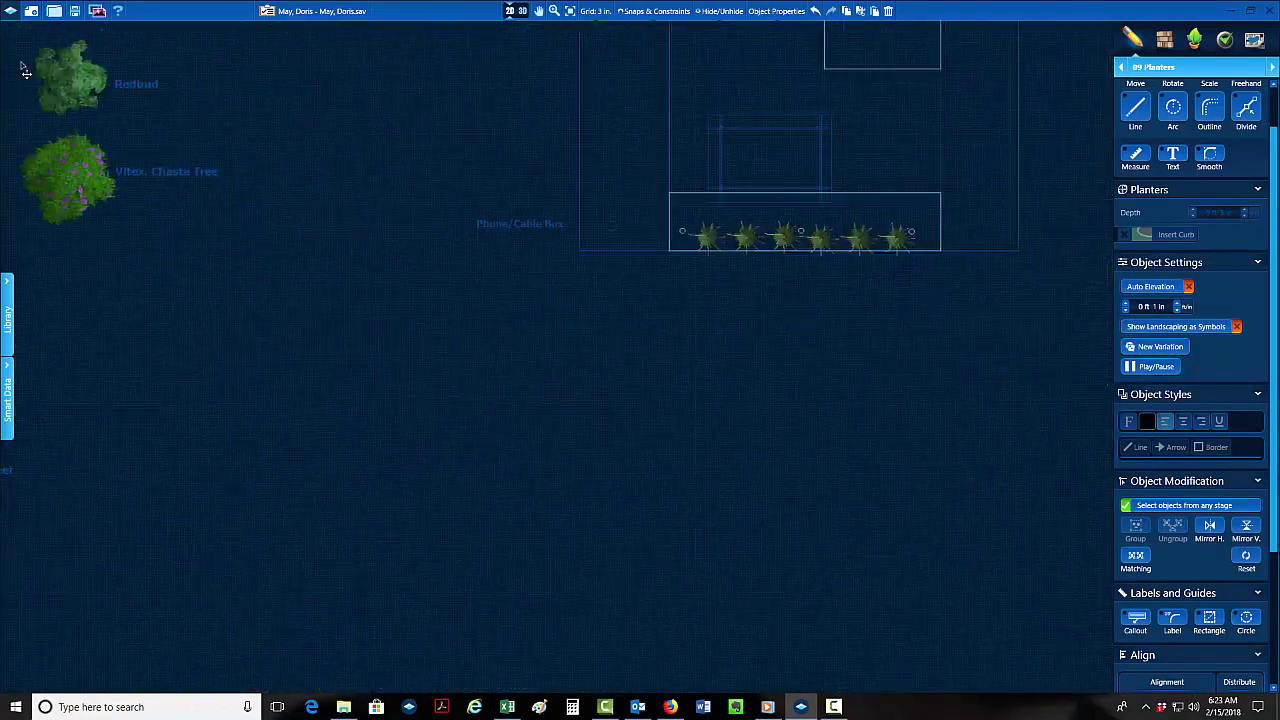
scroll(779, 236, up, 5)
key(ctrl+v)
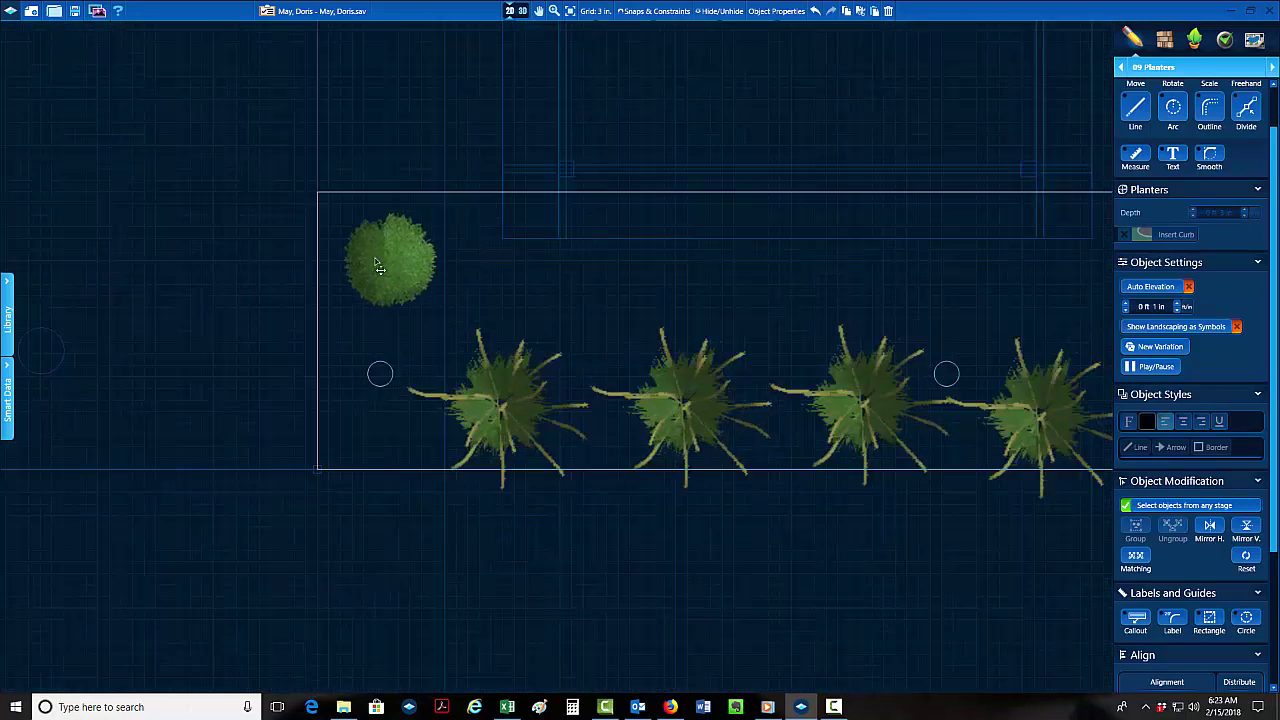
click(378, 273)
click(504, 272)
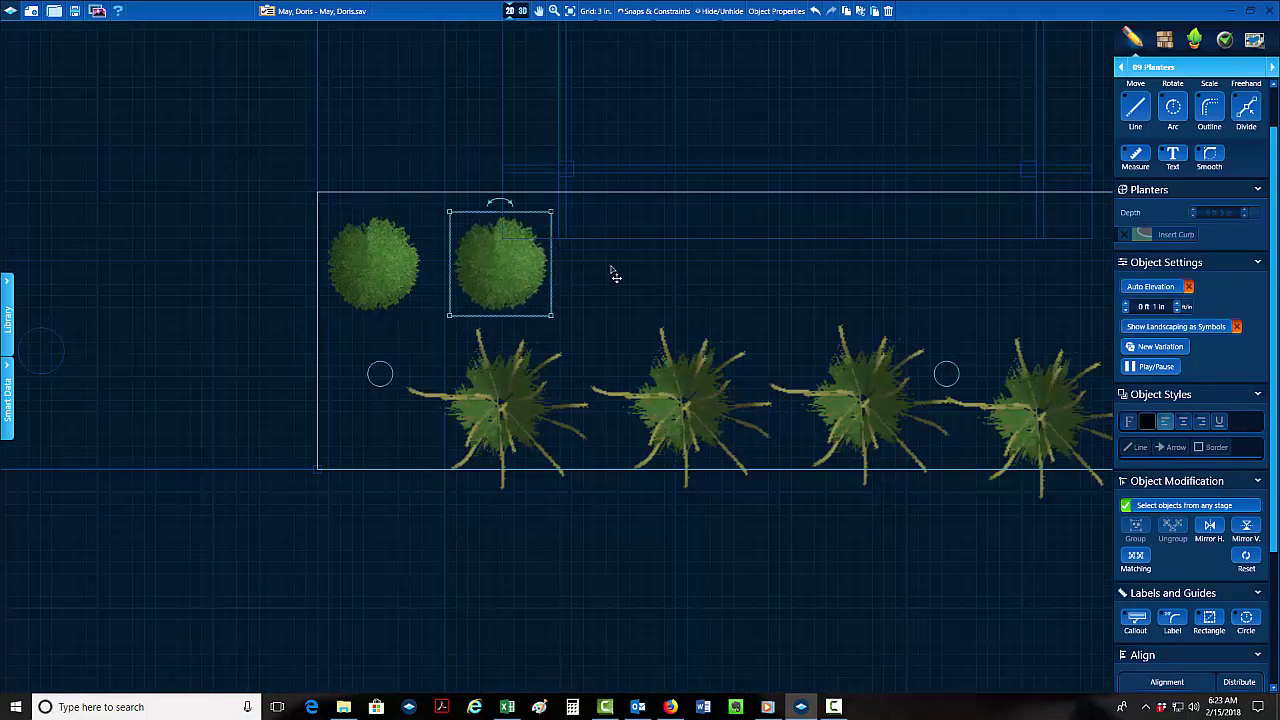
click(632, 270)
Duplicate the three dwarf yaupon hollies at the opposite end of the rear planter's front row.
scroll(695, 290, down, 4)
middle_drag(877, 286, 646, 280)
scroll(660, 288, up, 1)
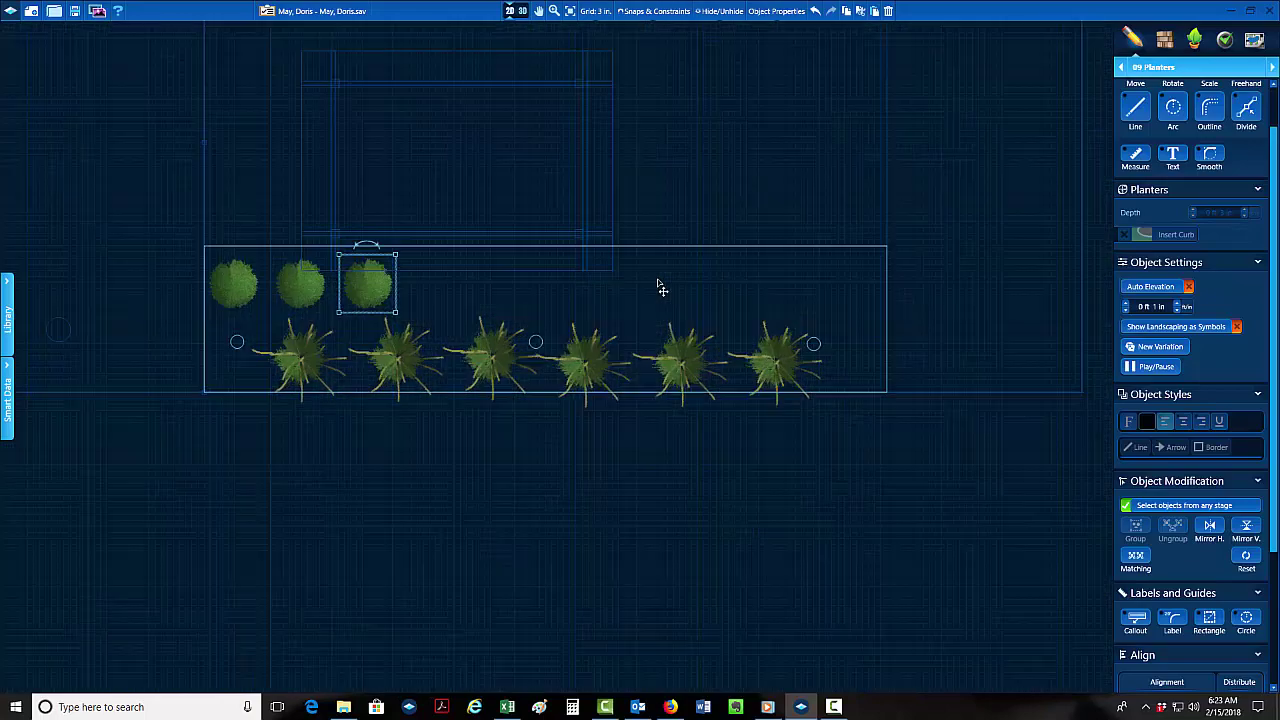
scroll(670, 283, down, 4)
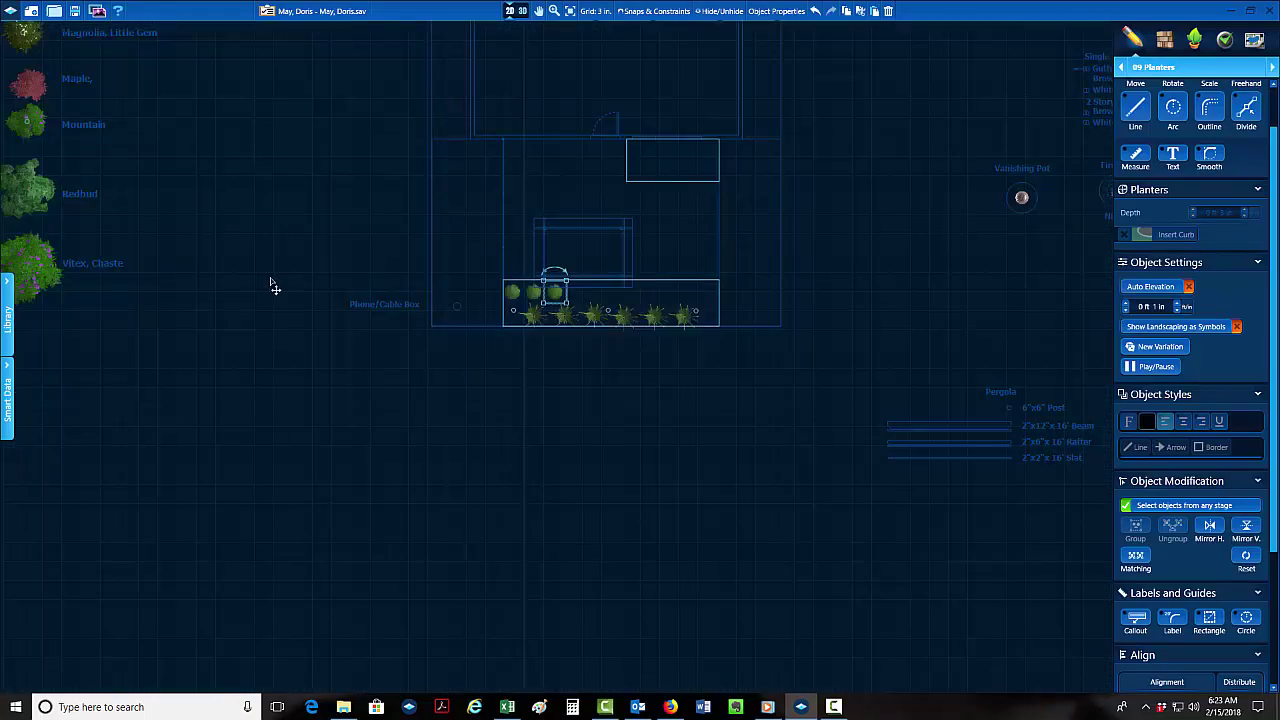
scroll(684, 285, up, 3)
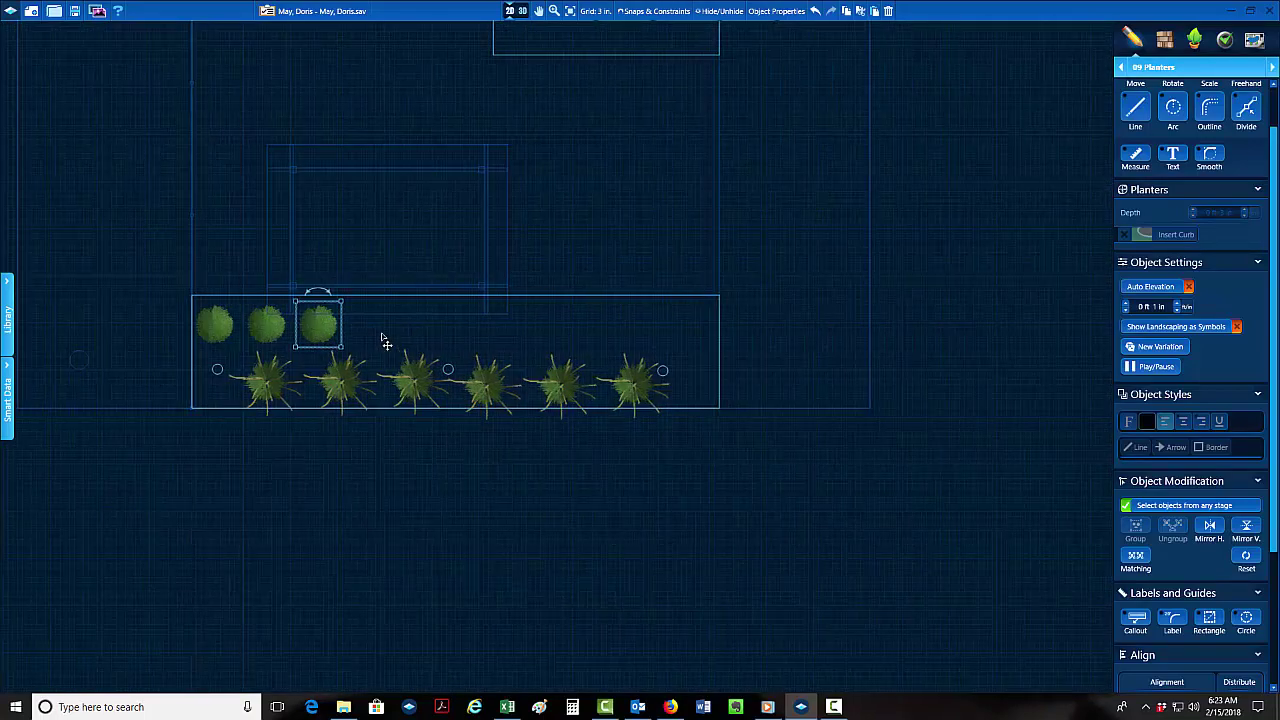
drag(362, 336, 203, 311)
middle_drag(431, 333, 378, 320)
drag(565, 327, 580, 318)
scroll(600, 330, down, 2)
middle_drag(645, 193, 703, 264)
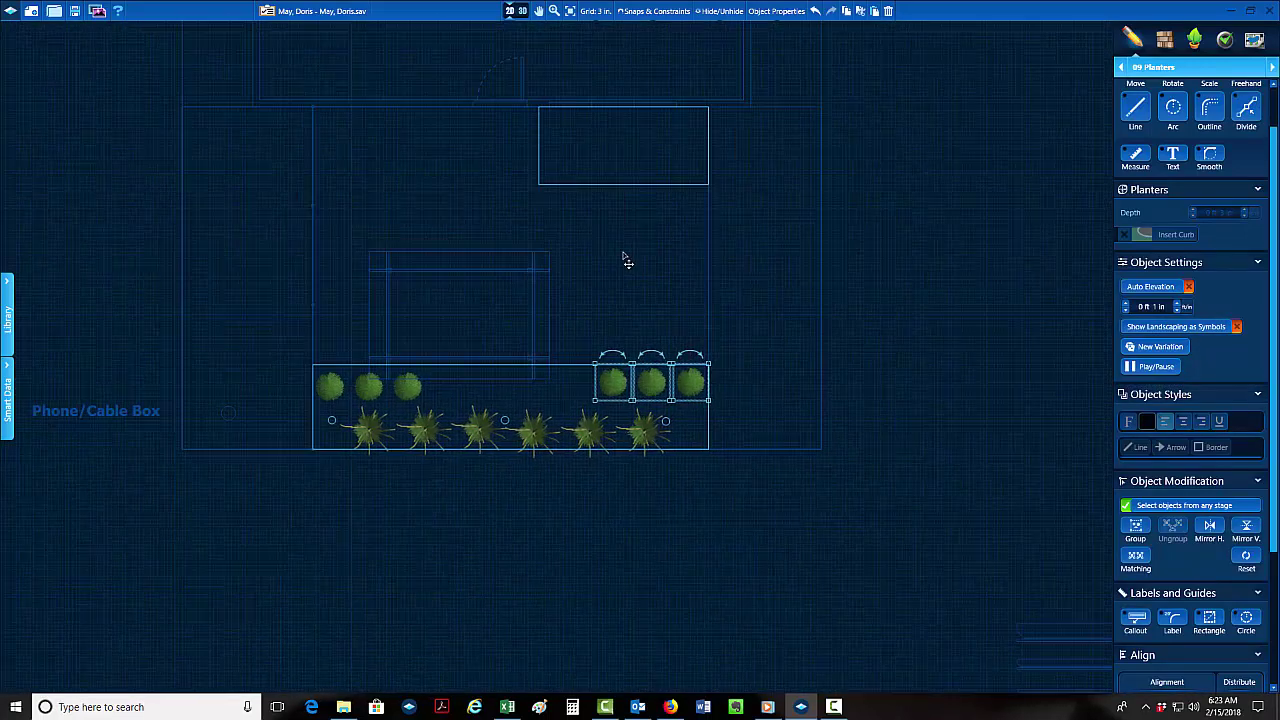
Look through the palette's shrubs and ground covers, including Plumbago and Foxtail Fern, for a plant to fill the gap between the hollies.
scroll(626, 258, down, 4)
middle_drag(370, 284, 812, 379)
drag(248, 260, 650, 275)
scroll(408, 353, up, 3)
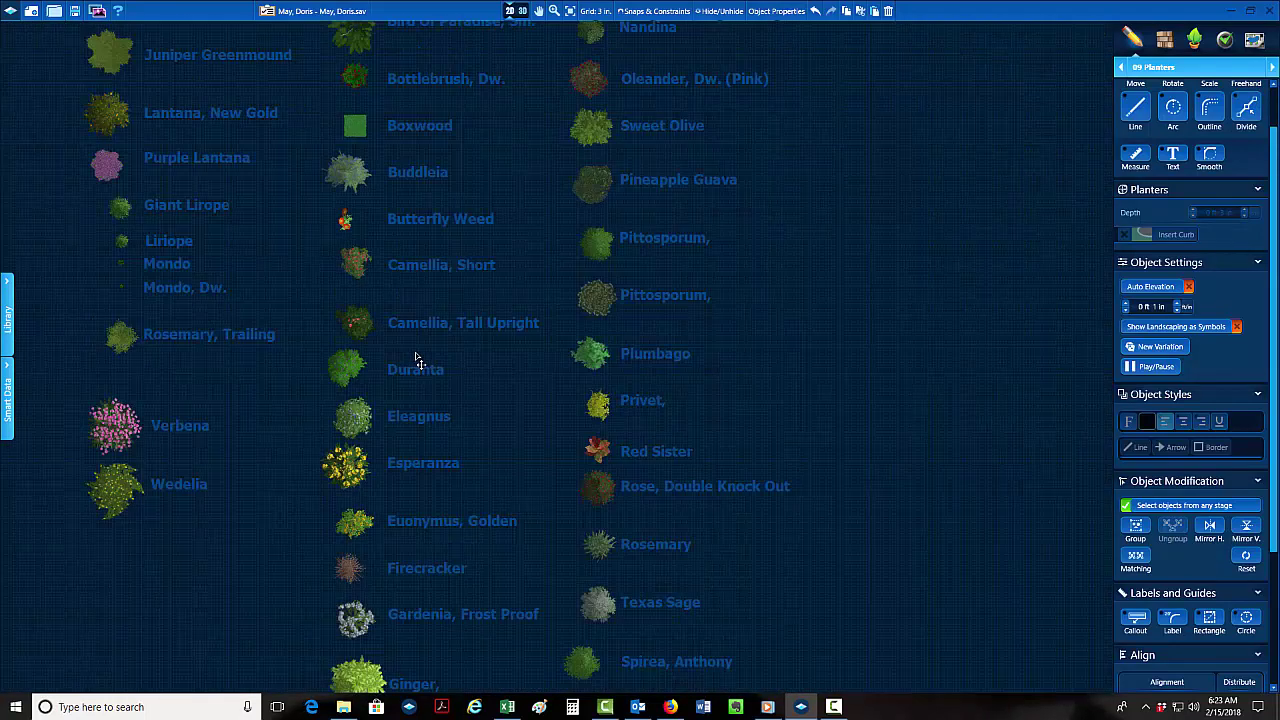
click(593, 362)
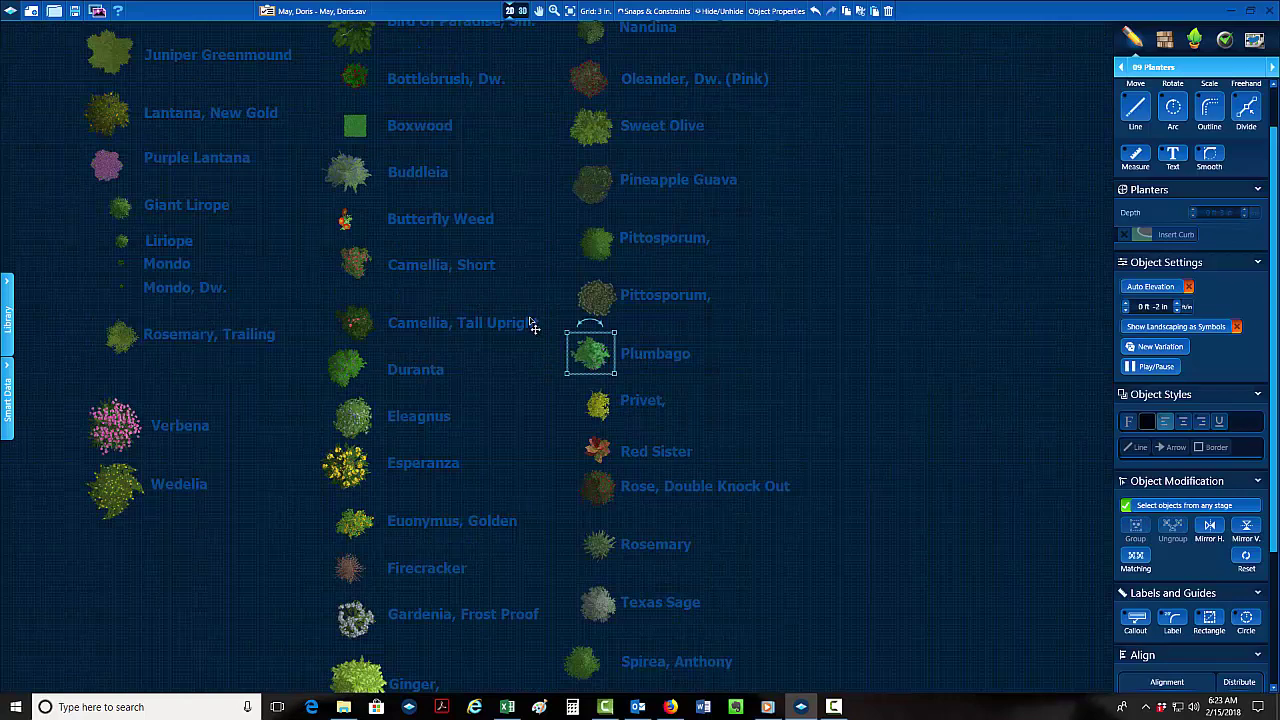
scroll(534, 340, down, 3)
scroll(534, 320, down, 2)
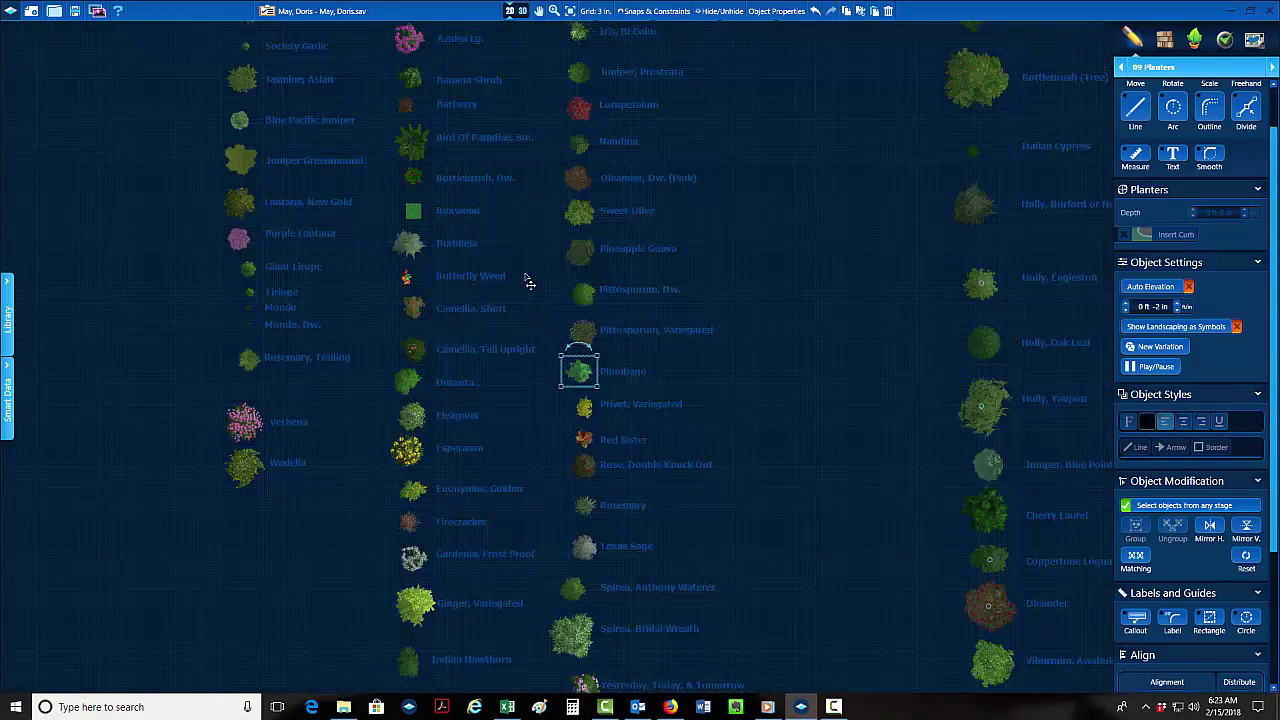
middle_drag(530, 148, 450, 272)
scroll(555, 148, up, 3)
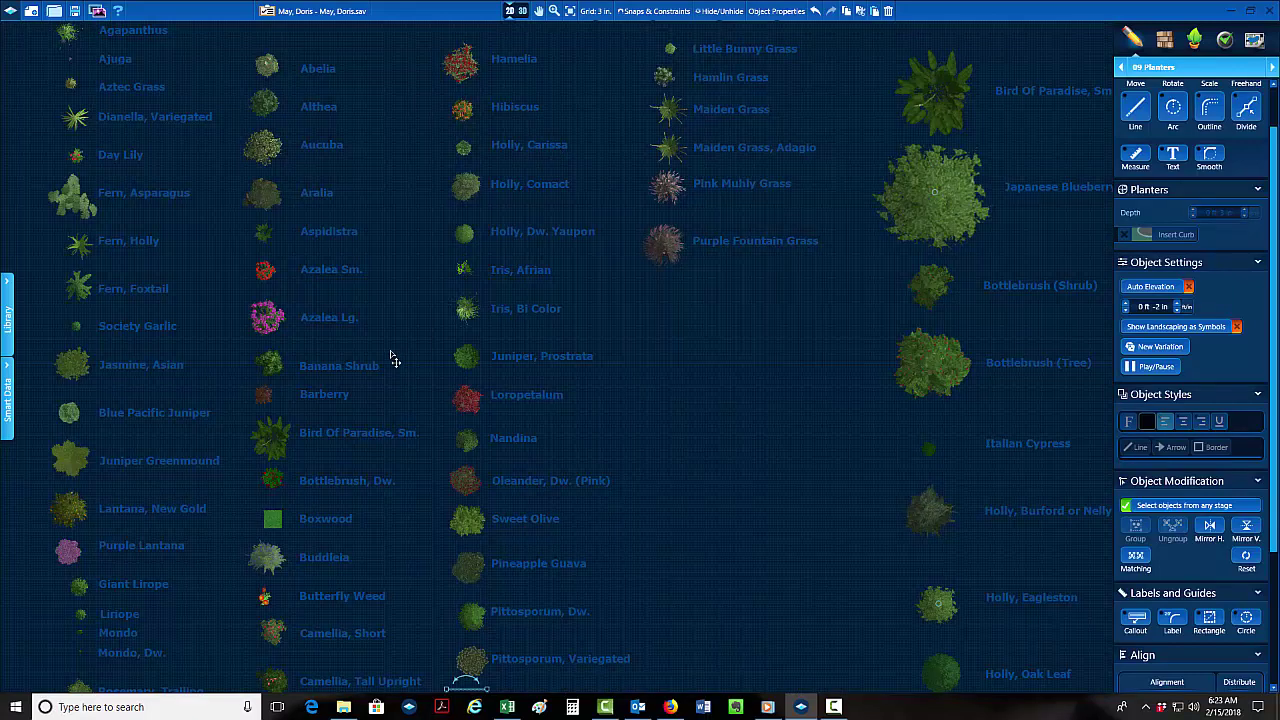
middle_drag(273, 276, 846, 480)
scroll(668, 348, up, 3)
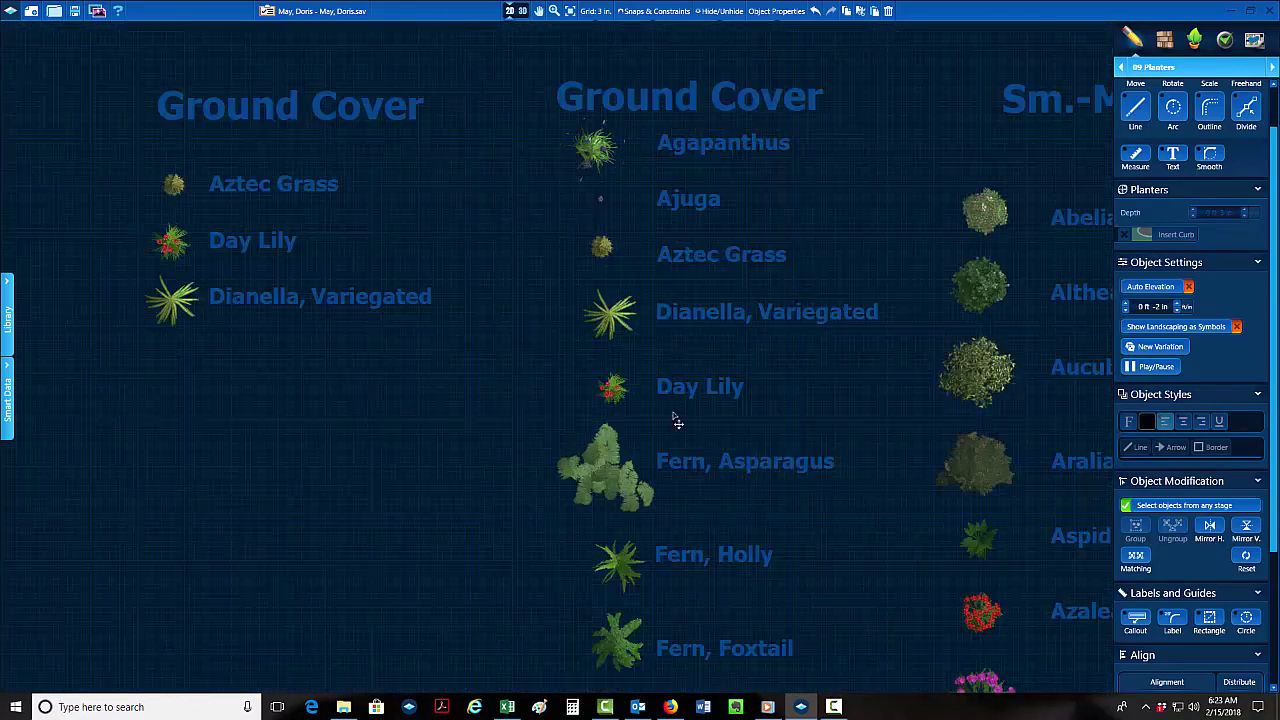
scroll(632, 650, down, 2)
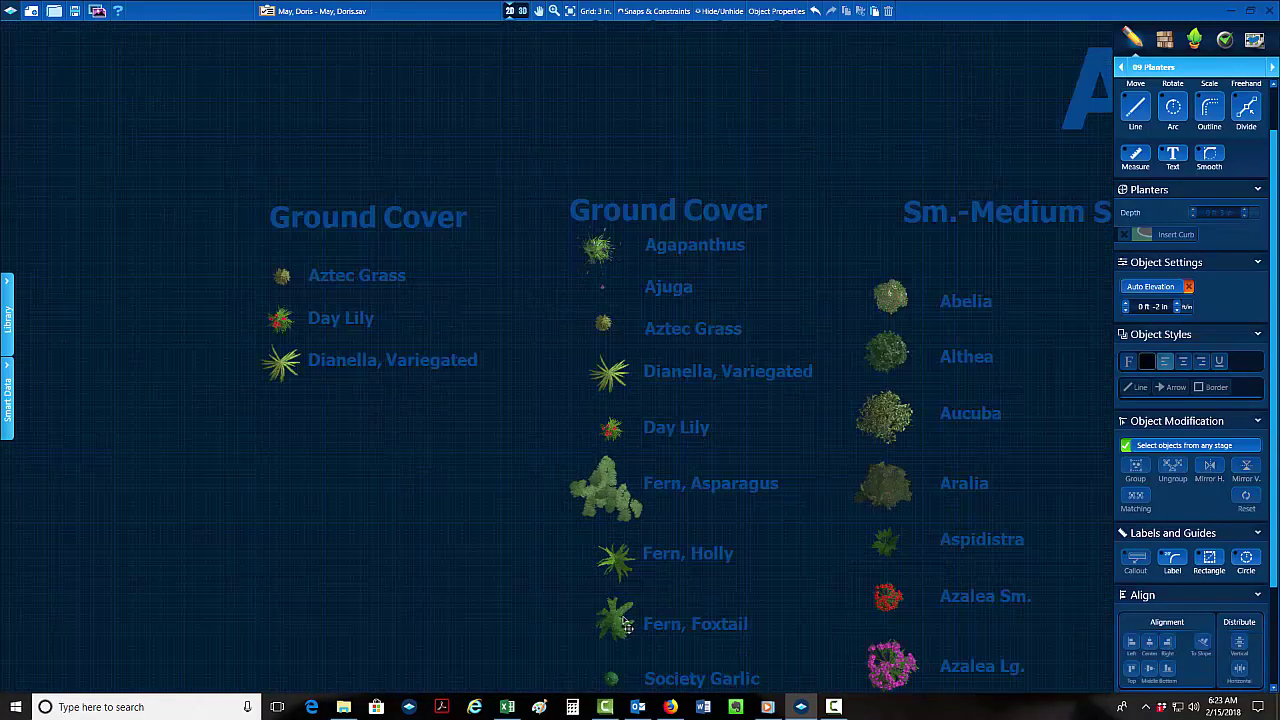
click(618, 624)
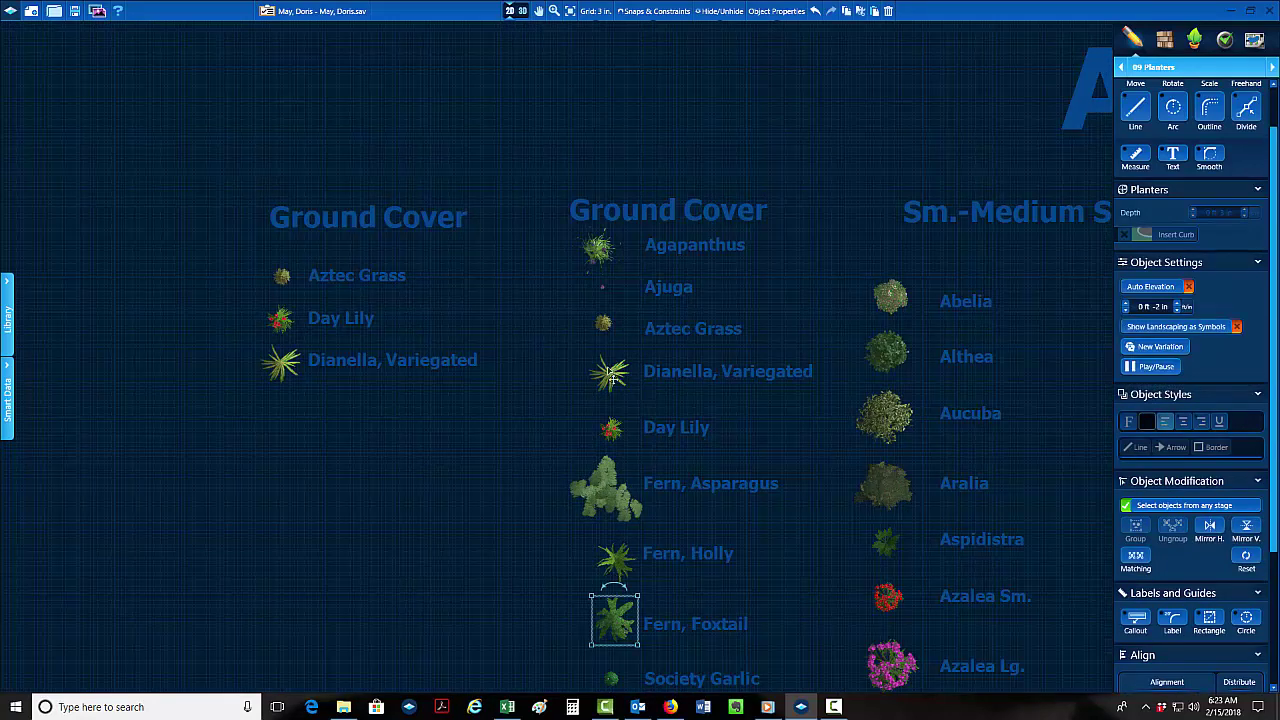
middle_drag(605, 475, 412, 214)
middle_drag(671, 521, 644, 241)
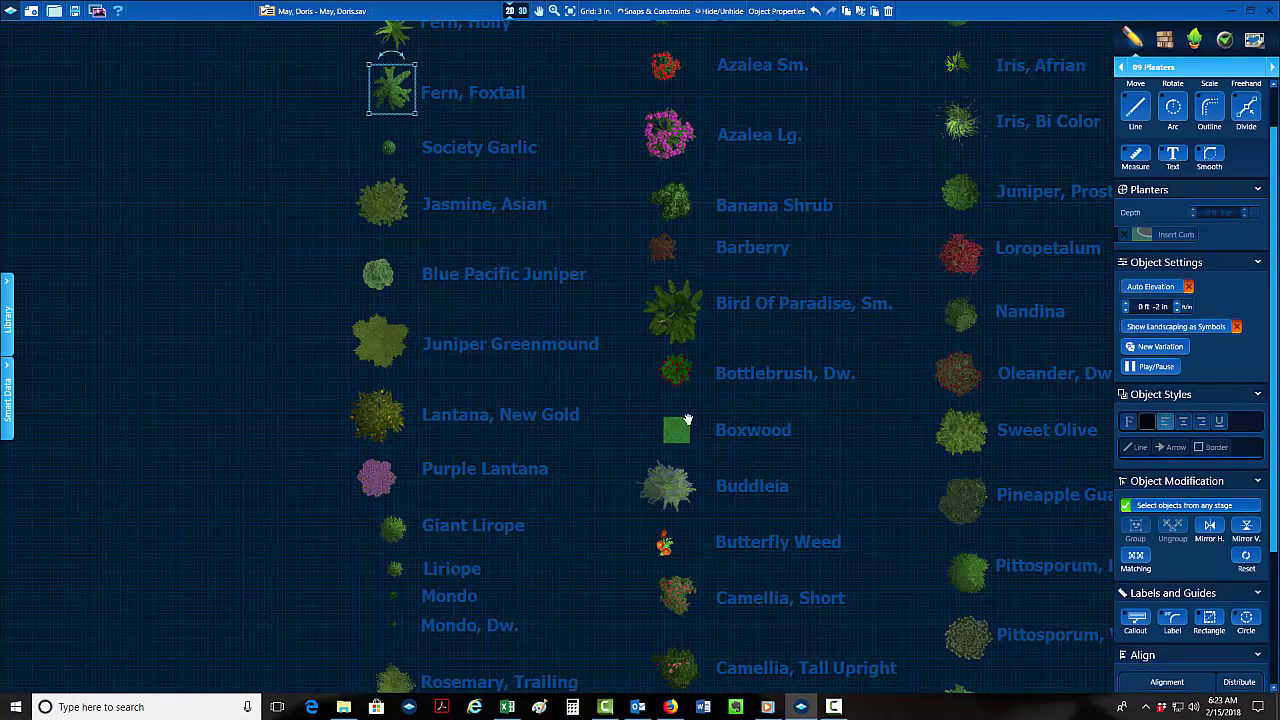
middle_drag(688, 420, 676, 302)
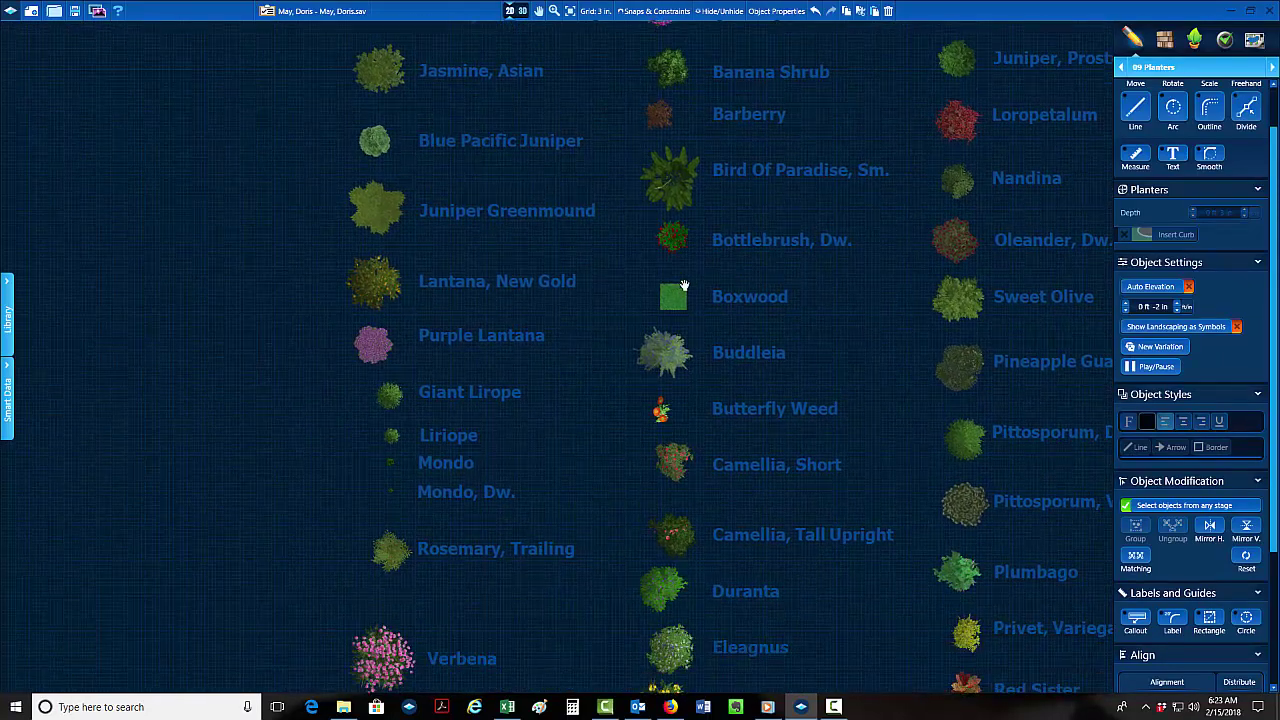
Copy Purple Lantana from the palette's ground covers and place three in the rear planter's front row, between the two groups of hollies.
click(370, 345)
scroll(370, 350, down, 3)
middle_drag(848, 403, 204, 221)
scroll(923, 371, up, 6)
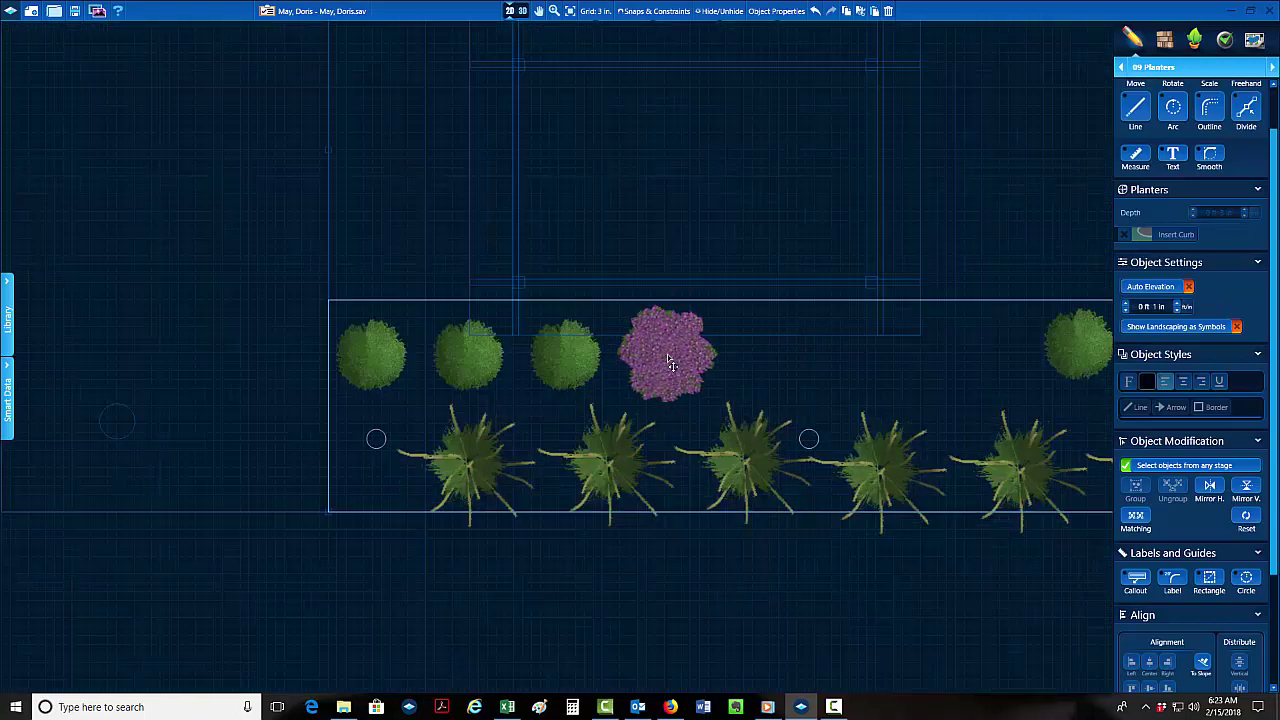
click(665, 350)
click(797, 347)
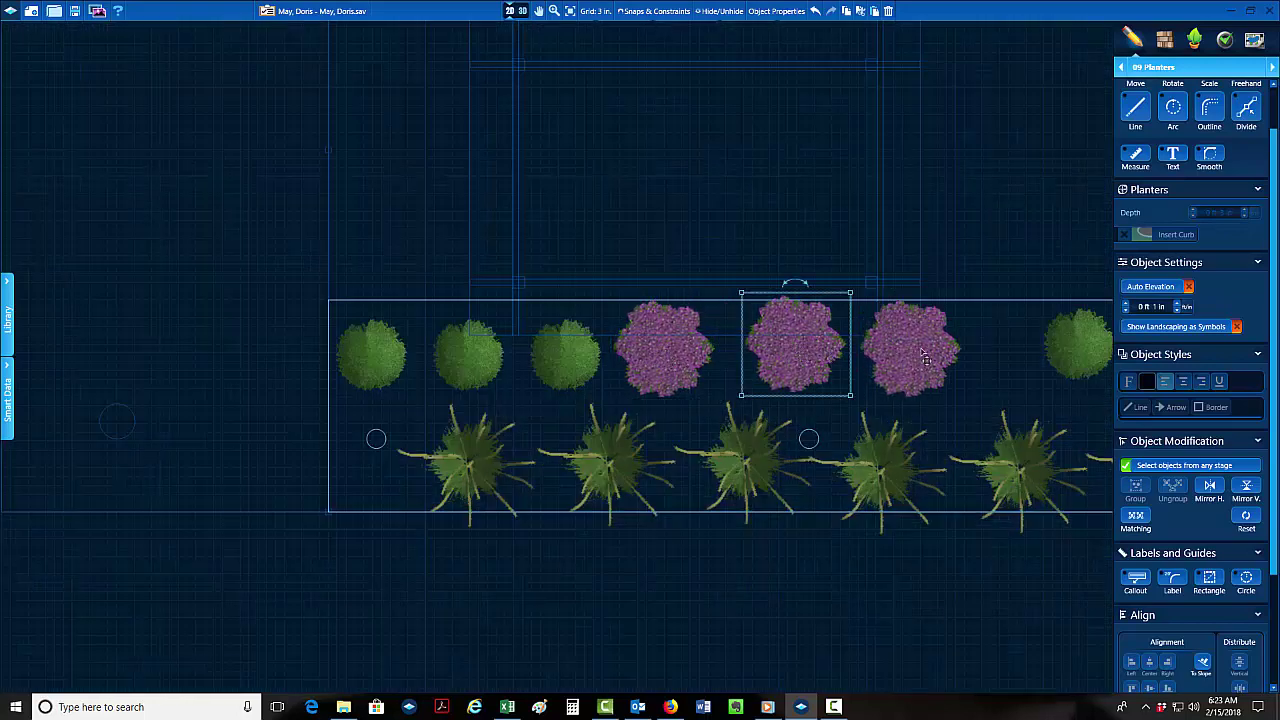
click(935, 347)
scroll(930, 345, down, 3)
scroll(827, 313, up, 3)
scroll(817, 219, down, 3)
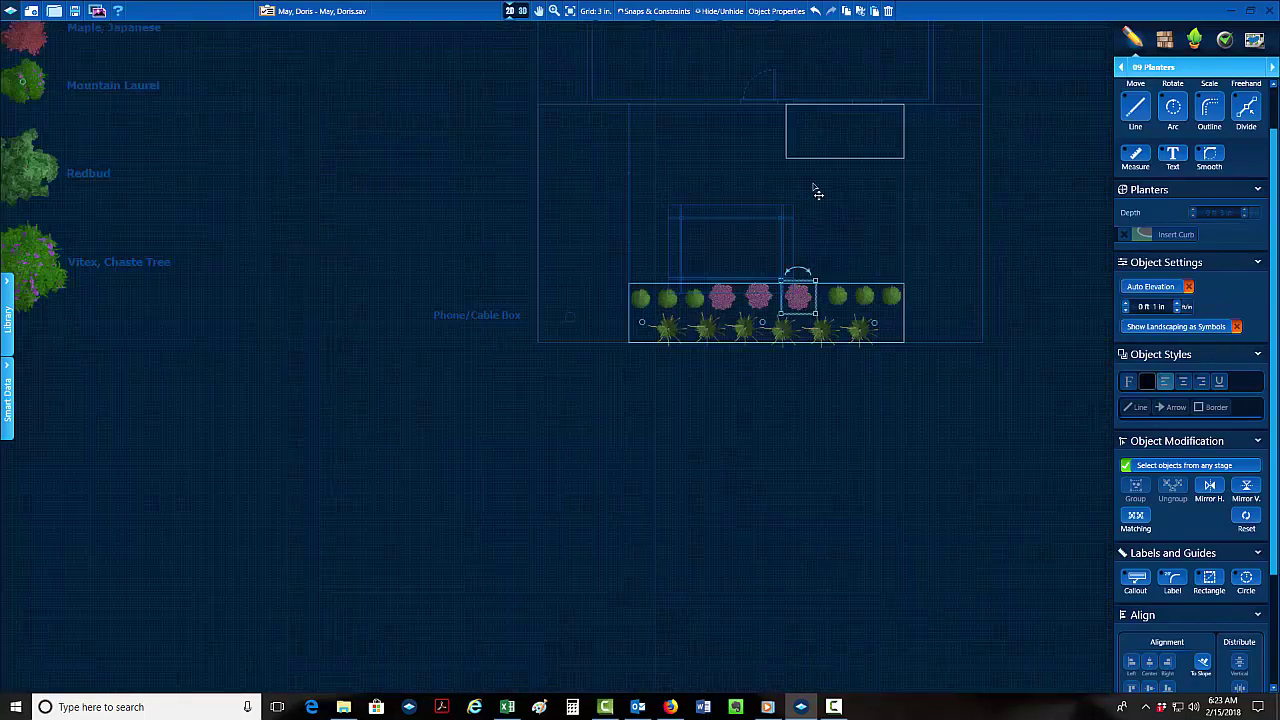
scroll(805, 290, up, 2)
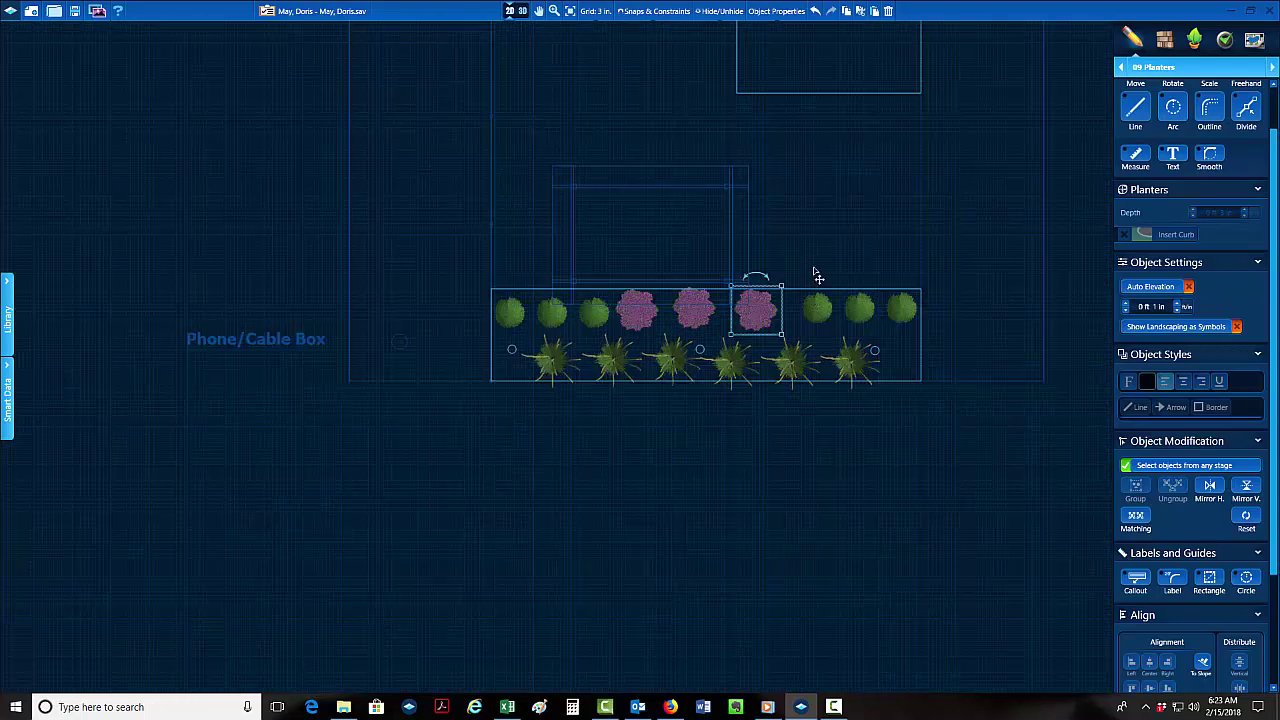
Find Plumbago among the palette's small-medium shrubs and copy it.
scroll(814, 265, down, 1)
middle_drag(297, 208, 1012, 334)
middle_drag(262, 316, 966, 418)
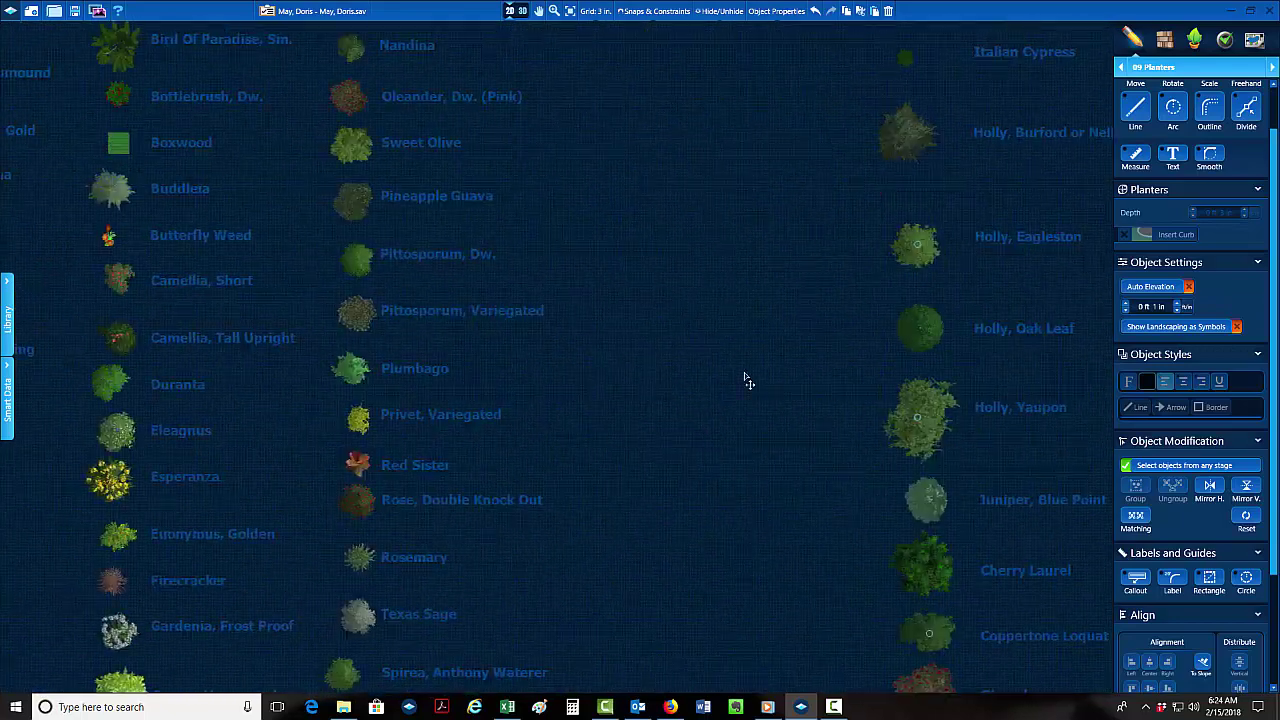
middle_drag(263, 341, 567, 217)
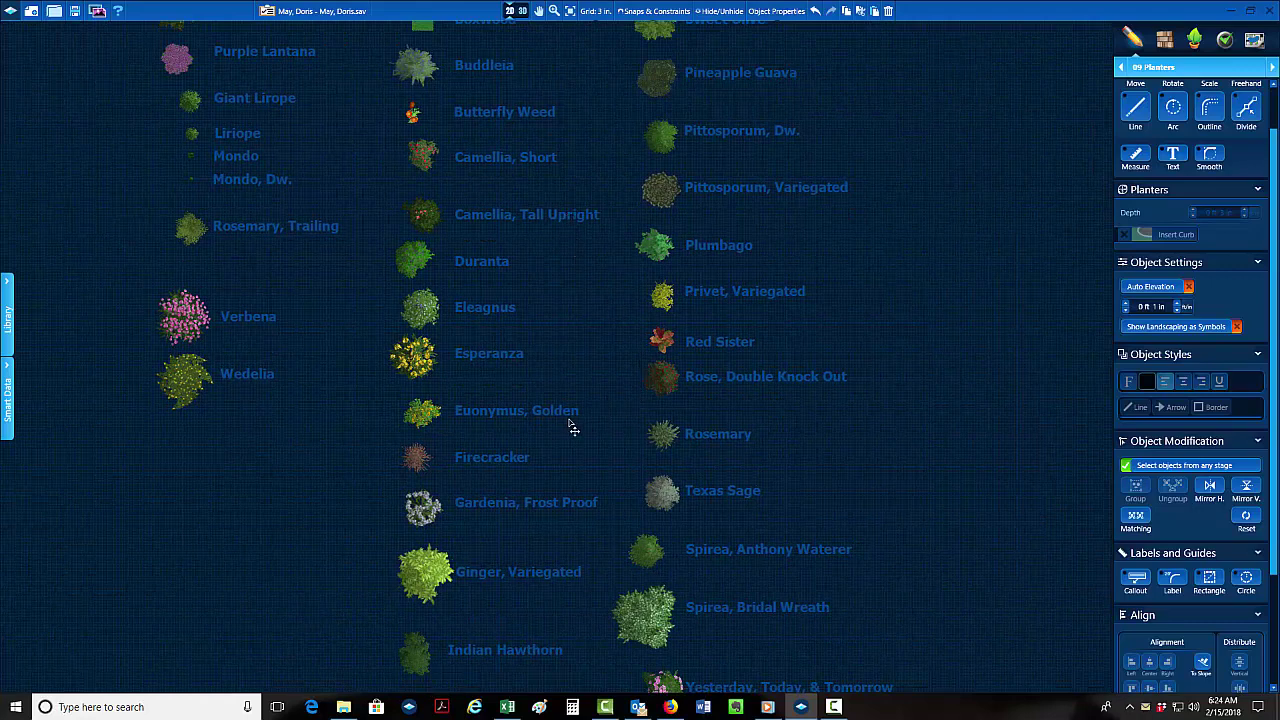
click(663, 256)
Place three plumbagos in a row along the house wall in the small planter near the back door.
scroll(665, 258, down, 2)
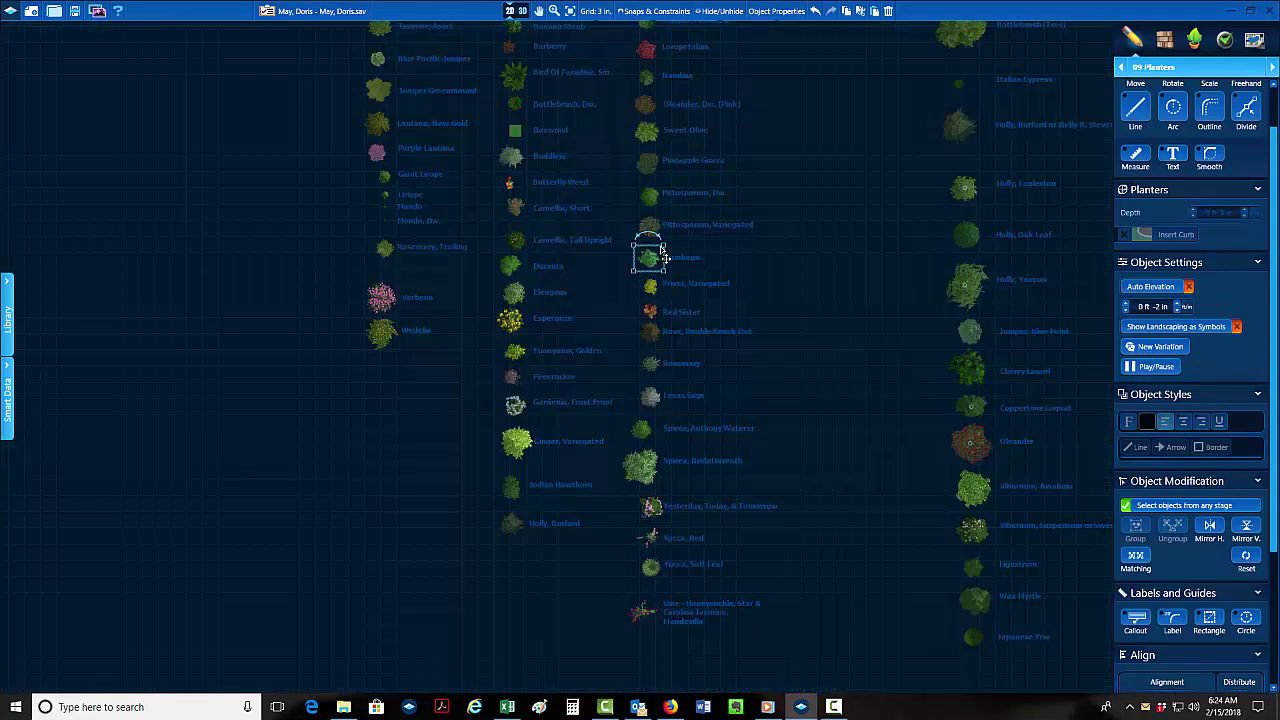
middle_drag(862, 296, 180, 261)
middle_drag(946, 254, 432, 277)
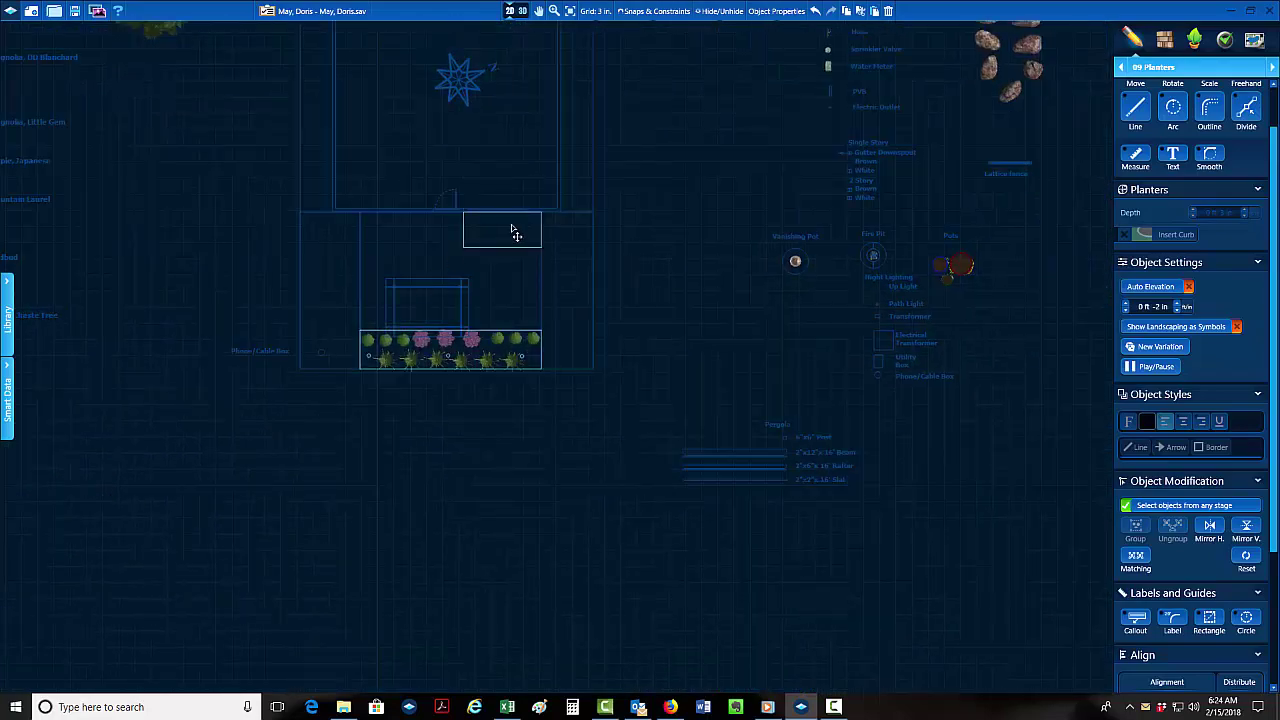
scroll(504, 224, up, 5)
click(414, 307)
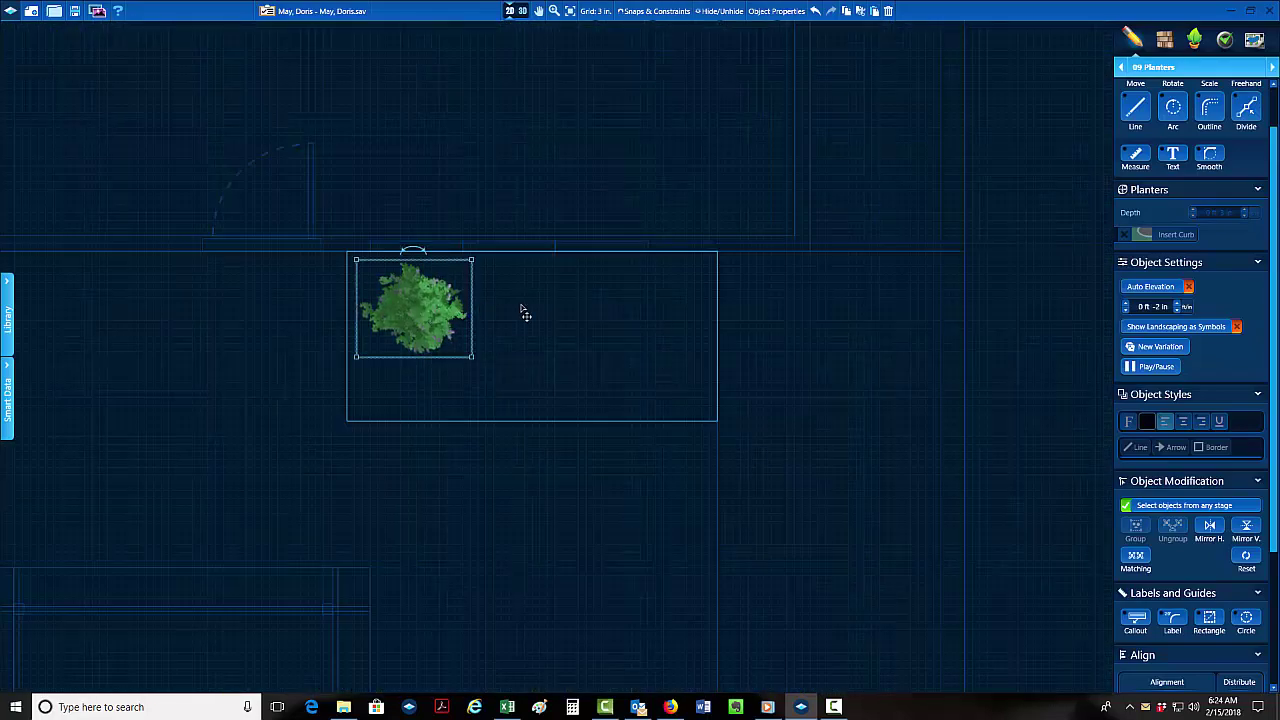
click(547, 309)
click(672, 312)
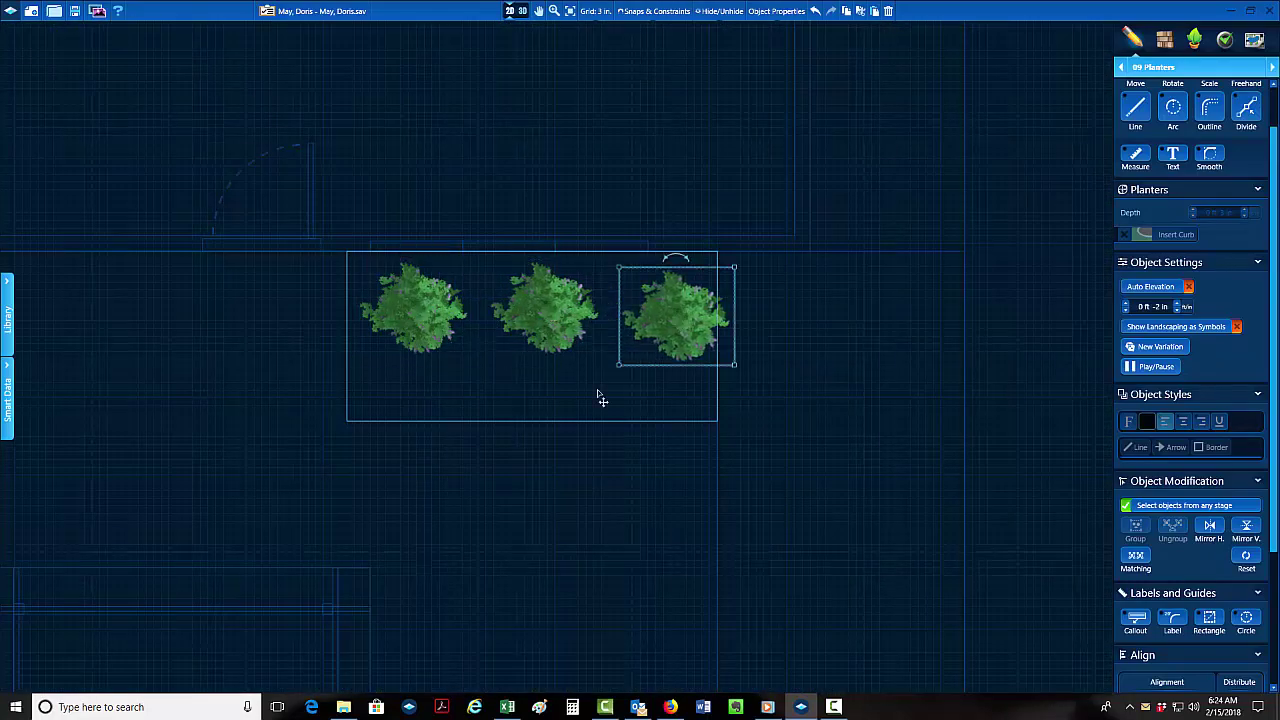
Copy a dwarf yaupon holly from the rear planter and place three in front of the plumbagos in the house planter.
scroll(514, 438, down, 4)
scroll(482, 505, up, 4)
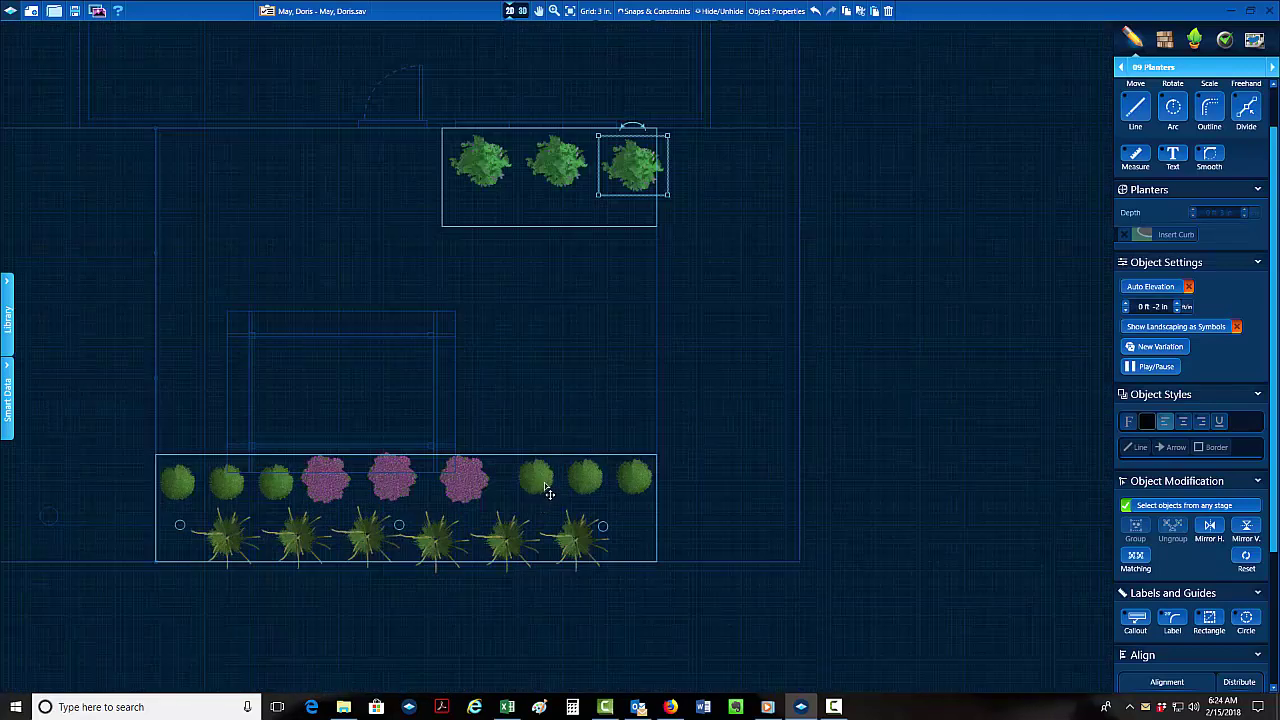
click(537, 475)
scroll(531, 190, up, 2)
key(ctrl+v)
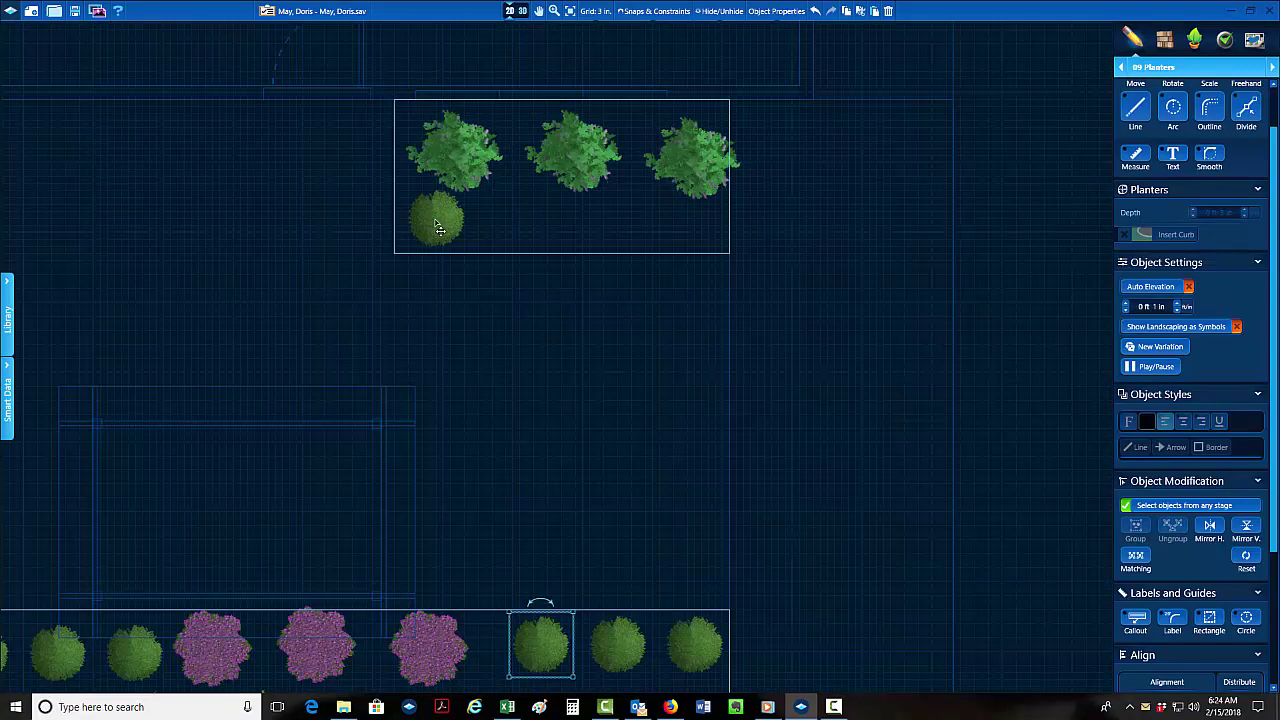
click(436, 218)
key(ctrl+v)
click(575, 225)
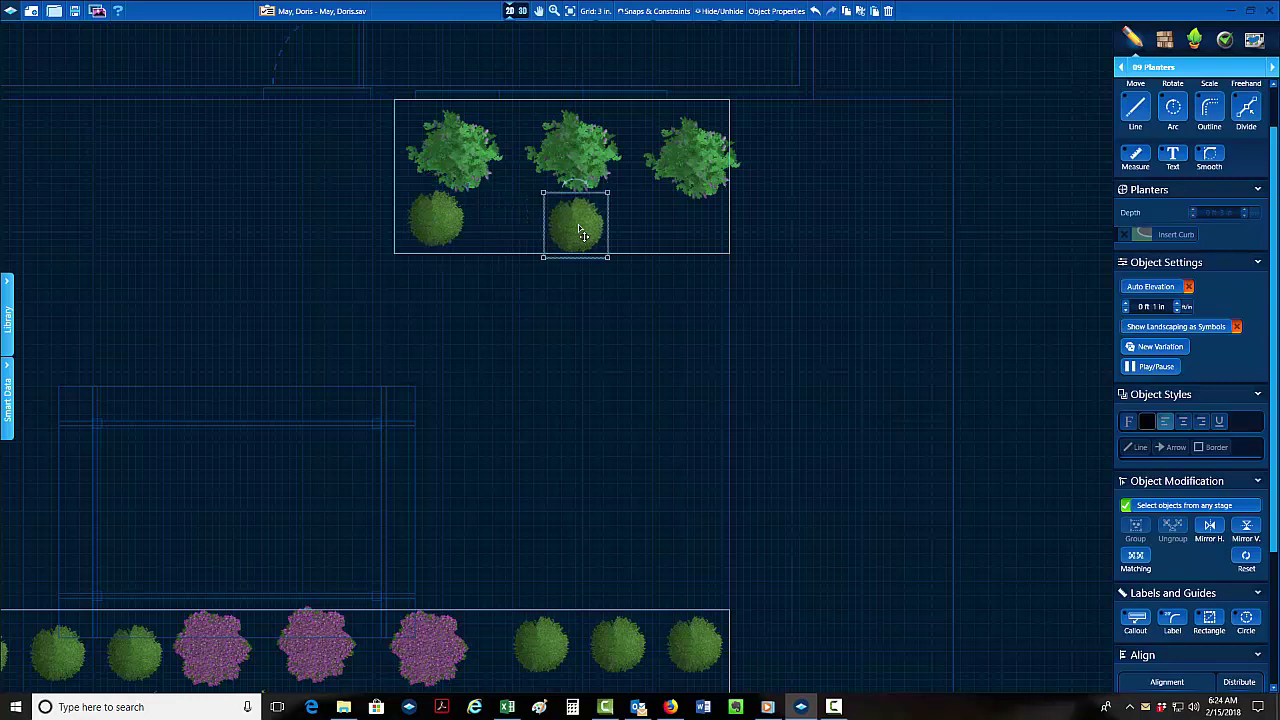
key(ctrl+v)
click(697, 236)
Move the house planter's holly nearest the back door into line with the other two hollies.
click(575, 228)
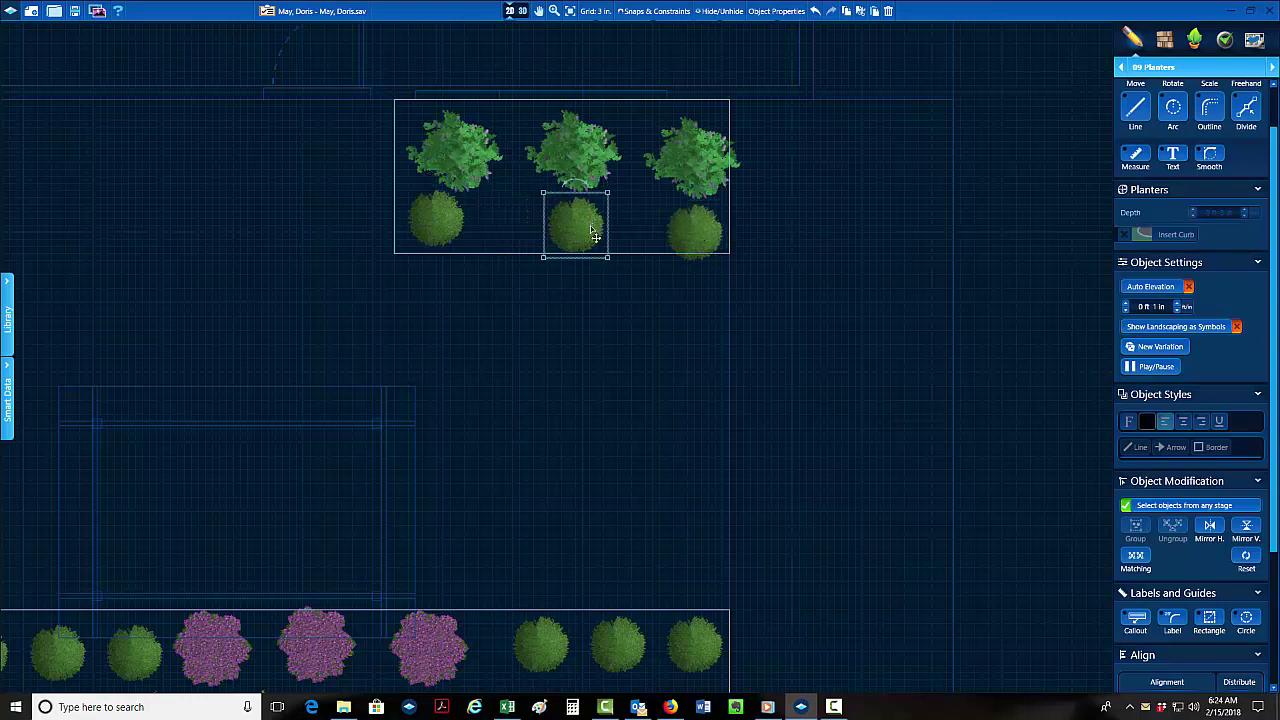
click(446, 230)
drag(446, 232, 446, 237)
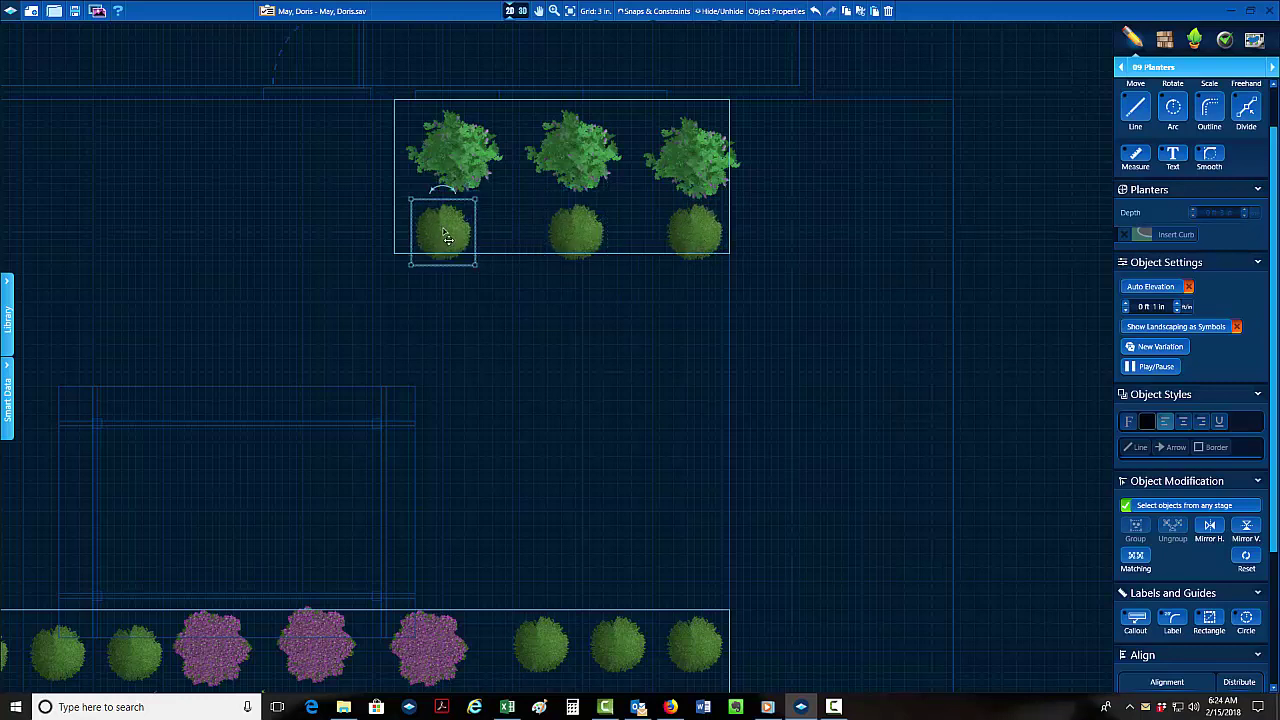
click(465, 332)
Copy a single gate from the palette and place it between the house corner and the side fence beside the planted bed.
scroll(470, 340, down, 5)
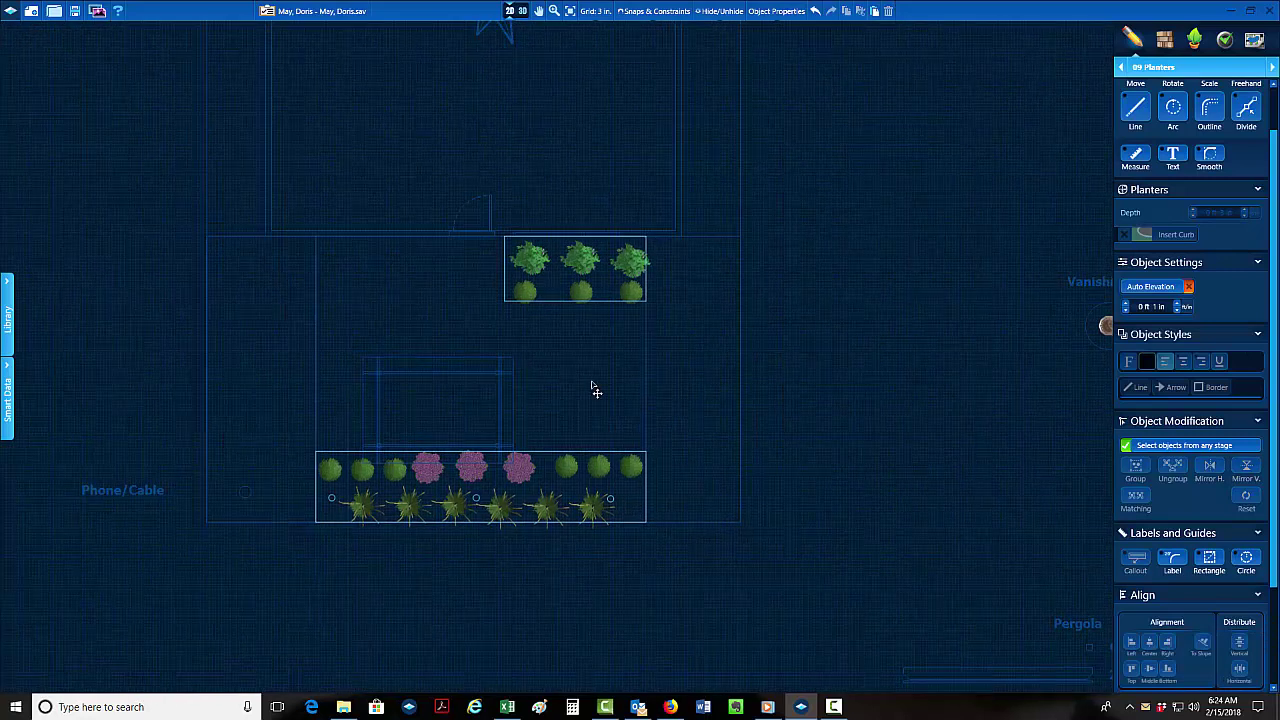
scroll(595, 390, down, 6)
scroll(755, 244, up, 5)
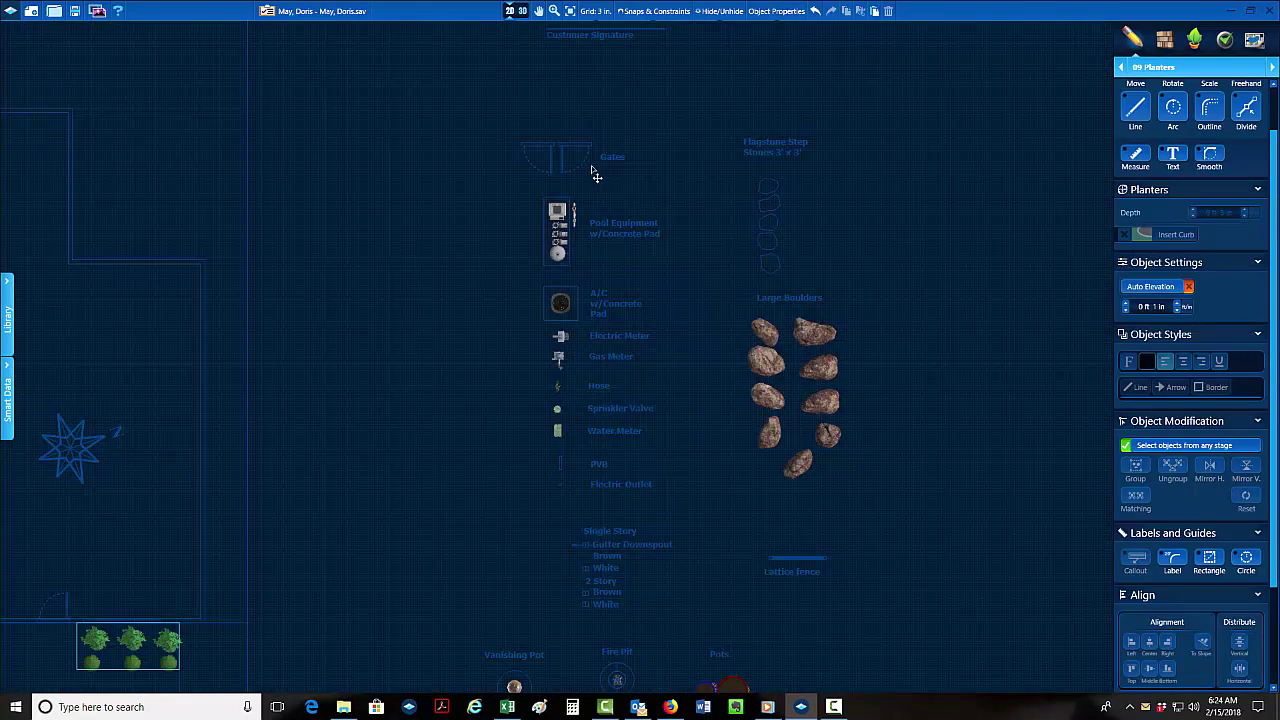
click(557, 155)
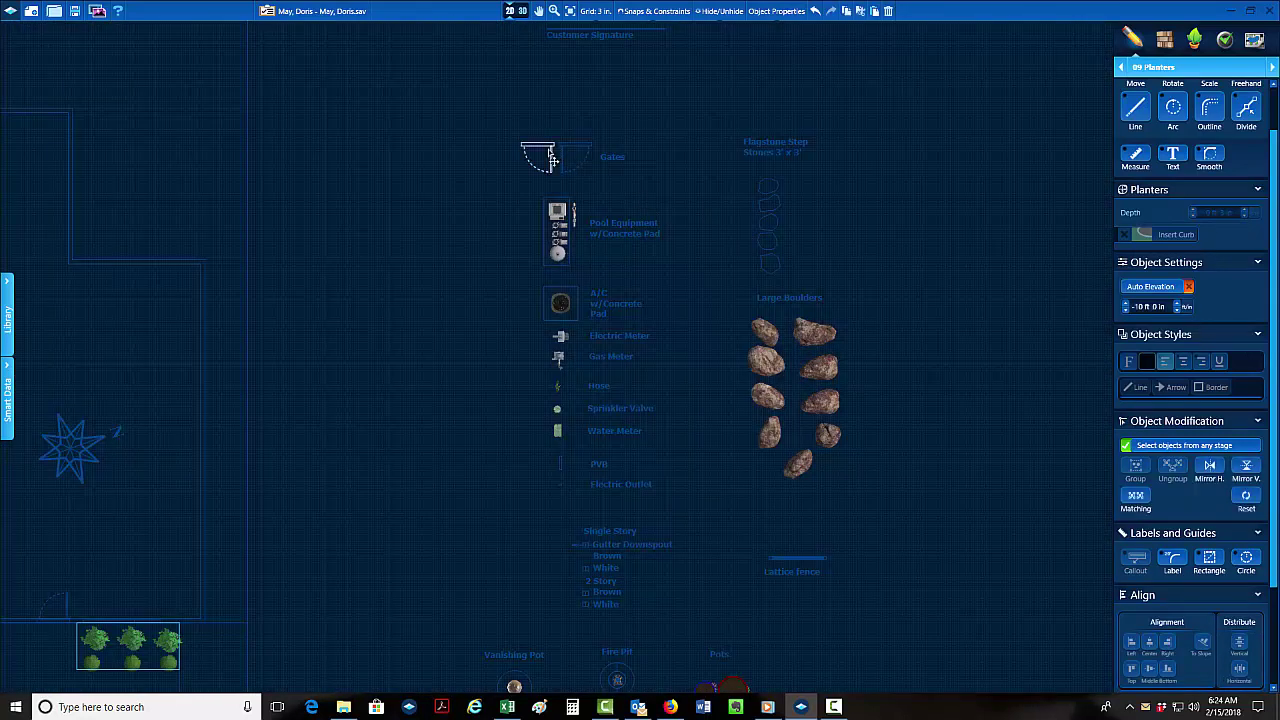
middle_drag(415, 272, 866, 196)
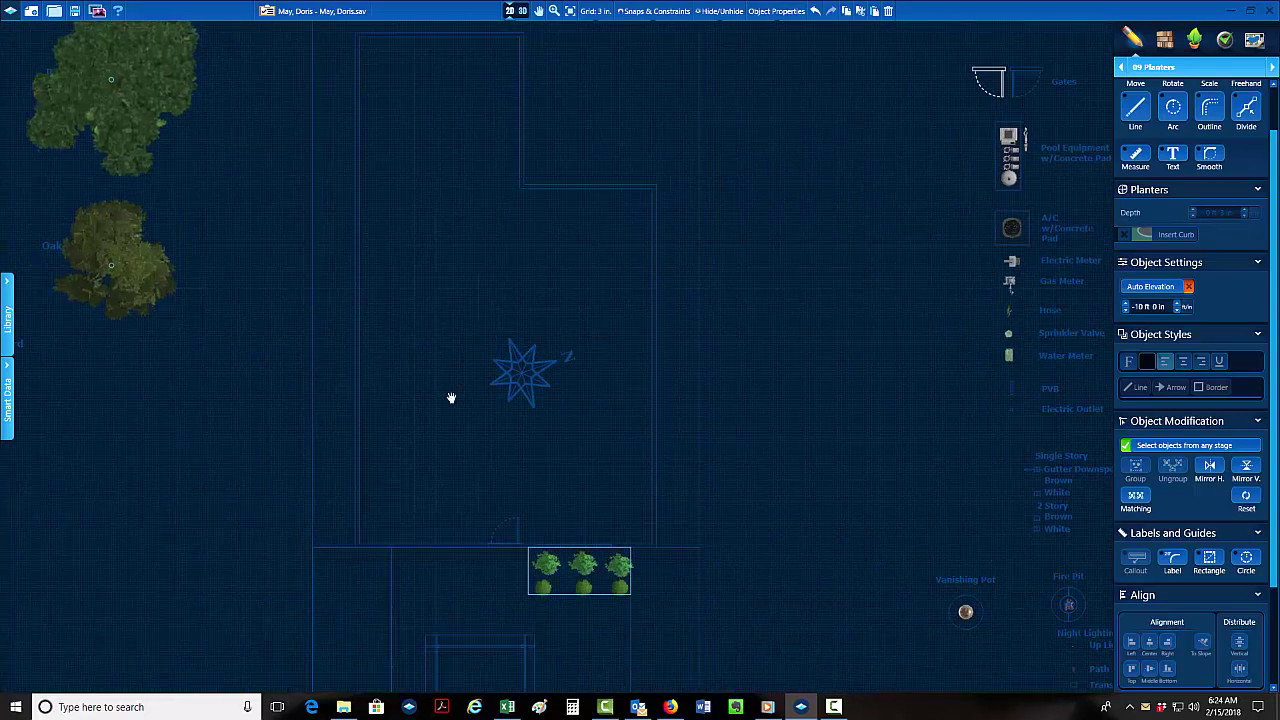
scroll(551, 400, up, 4)
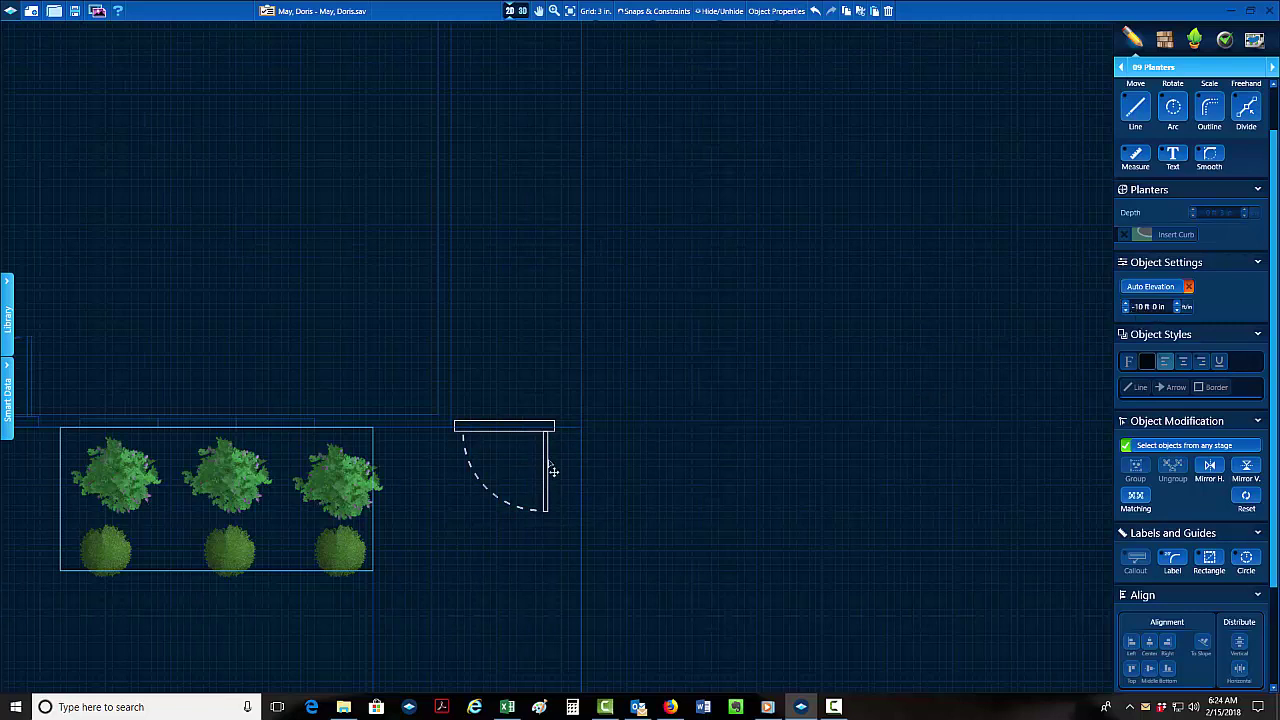
Inspect the planted backyard, pergola, fences and gravel strip in 3D from several angles.
click(523, 11)
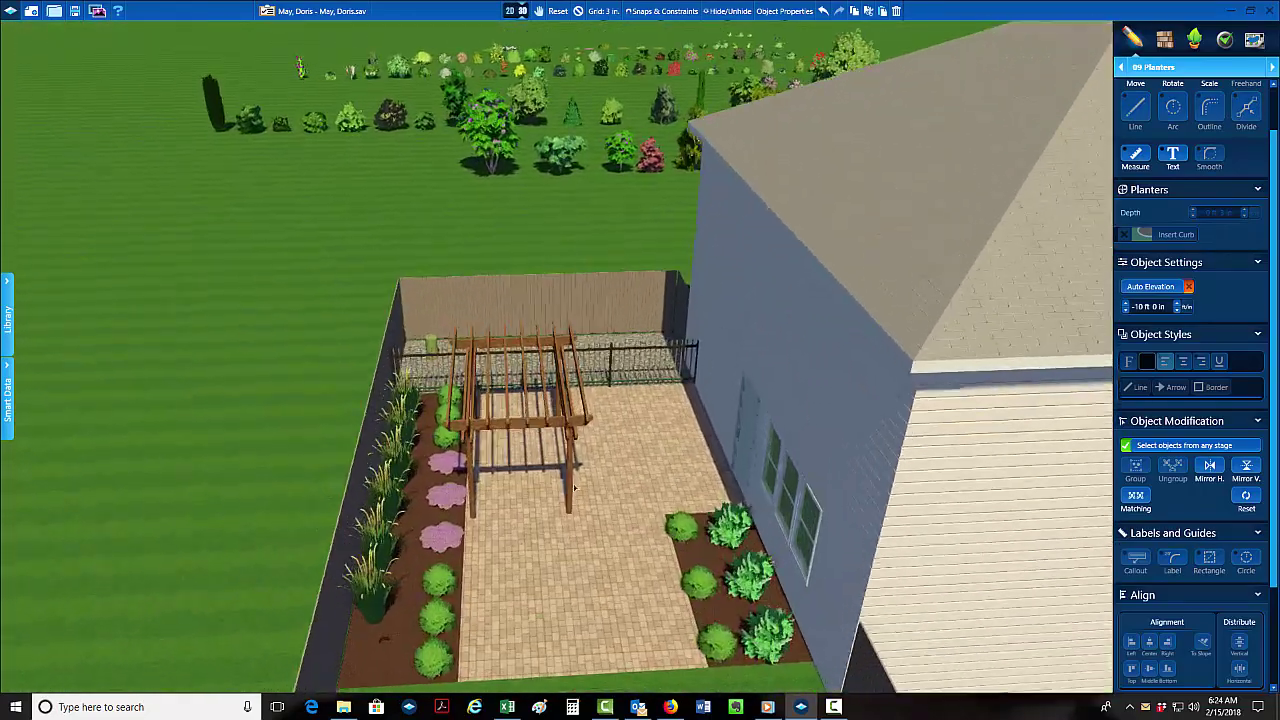
drag(574, 488, 790, 518)
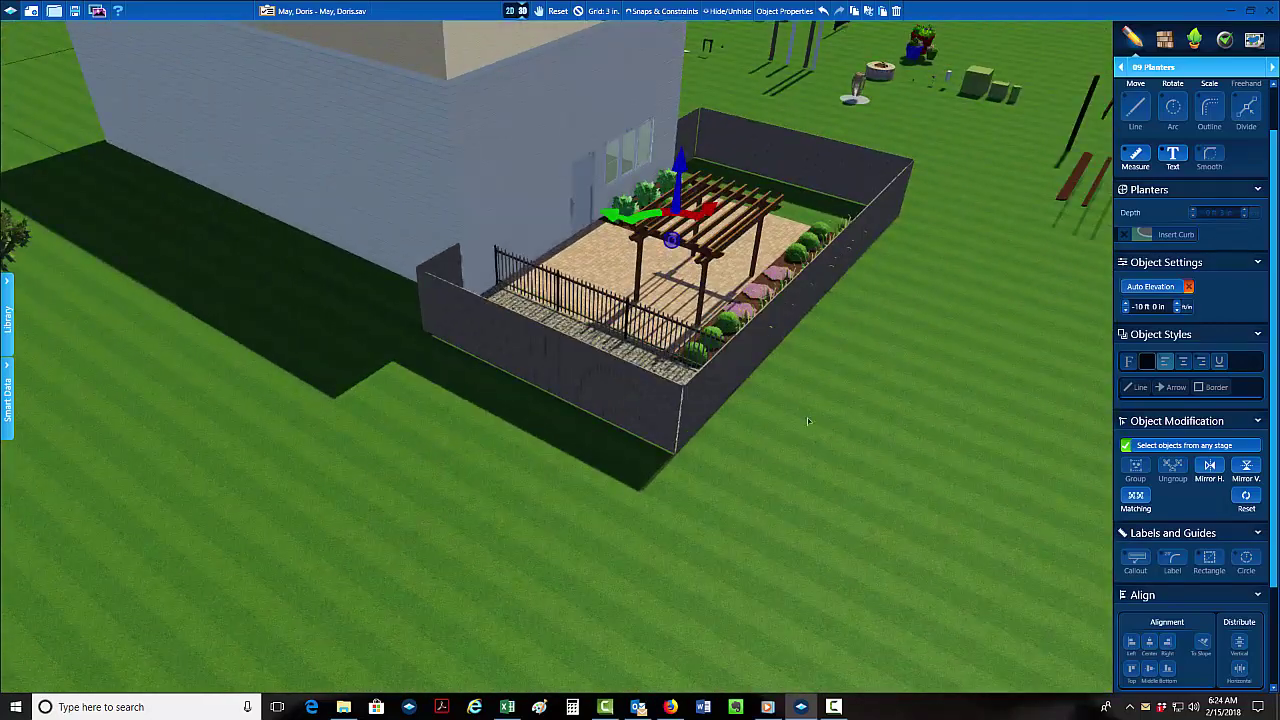
drag(807, 417, 712, 400)
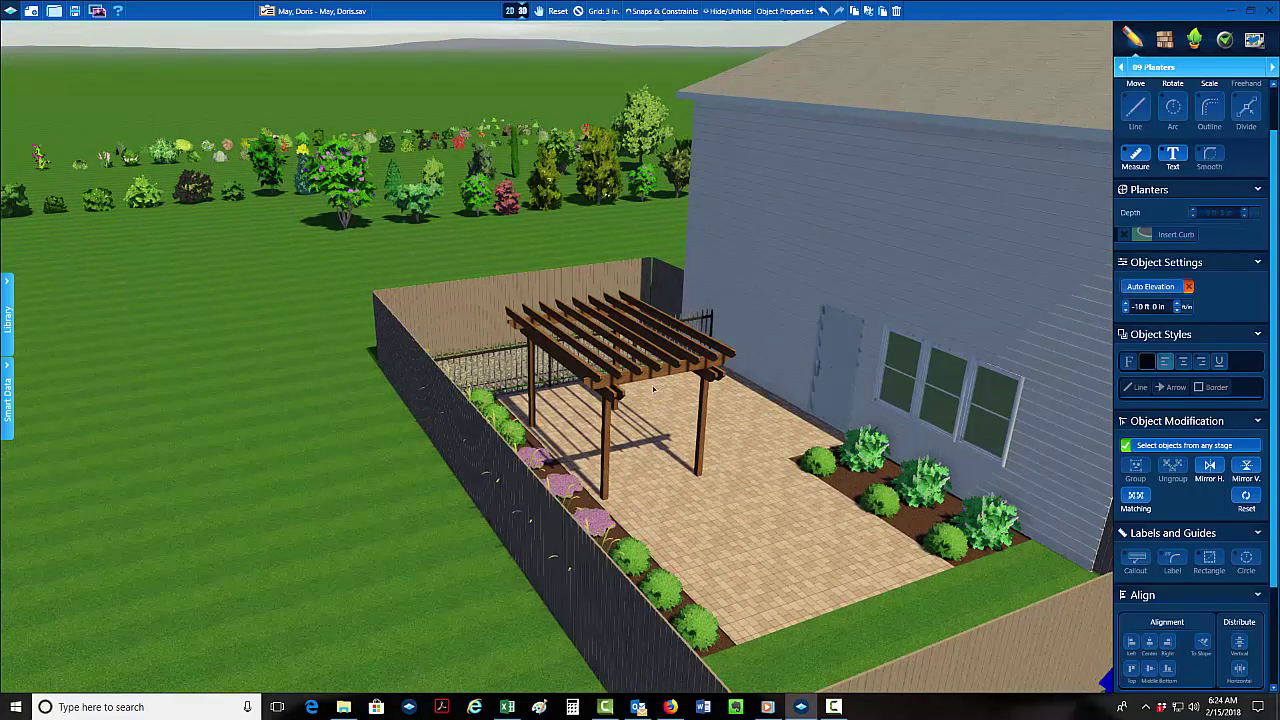
drag(620, 390, 577, 372)
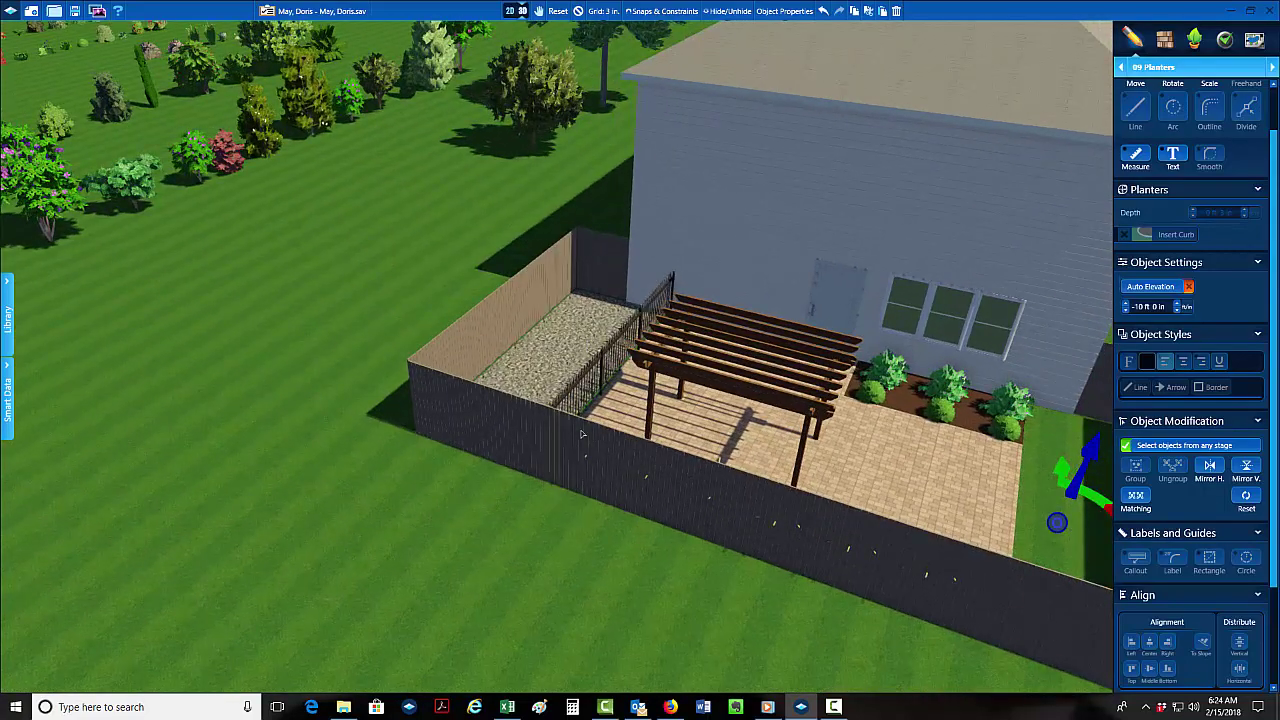
drag(581, 433, 662, 497)
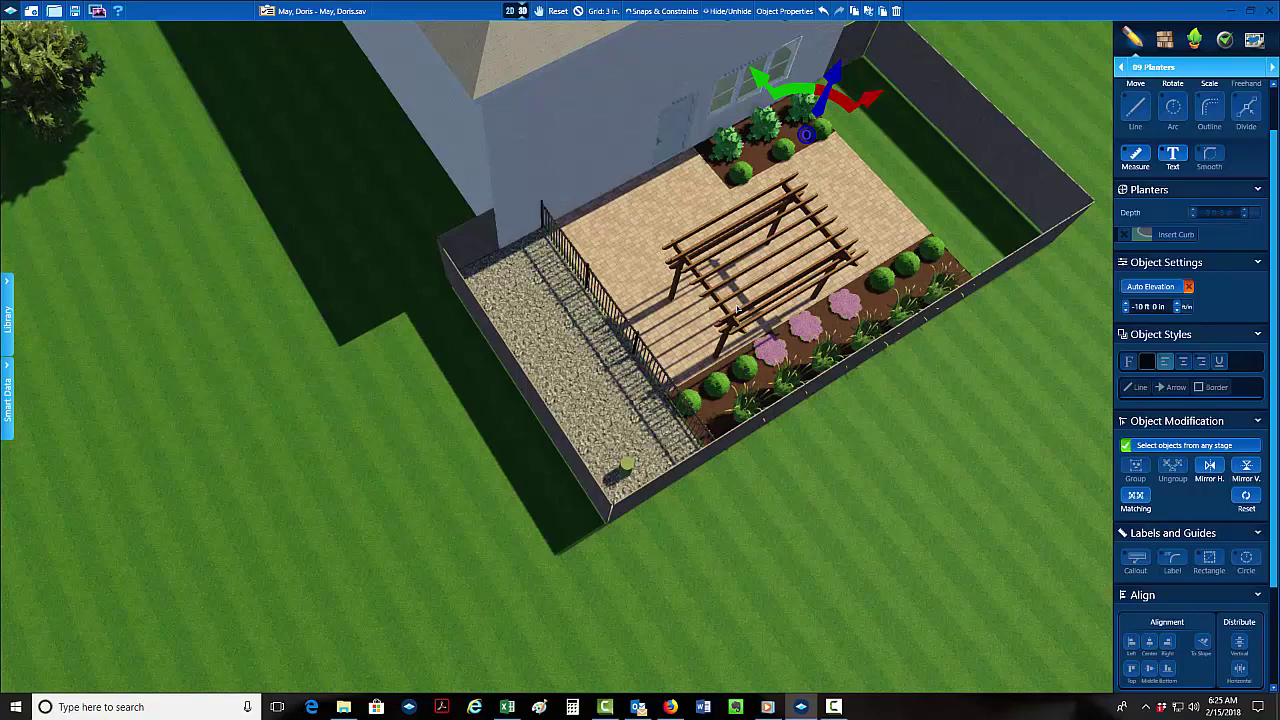
middle_drag(827, 373, 707, 280)
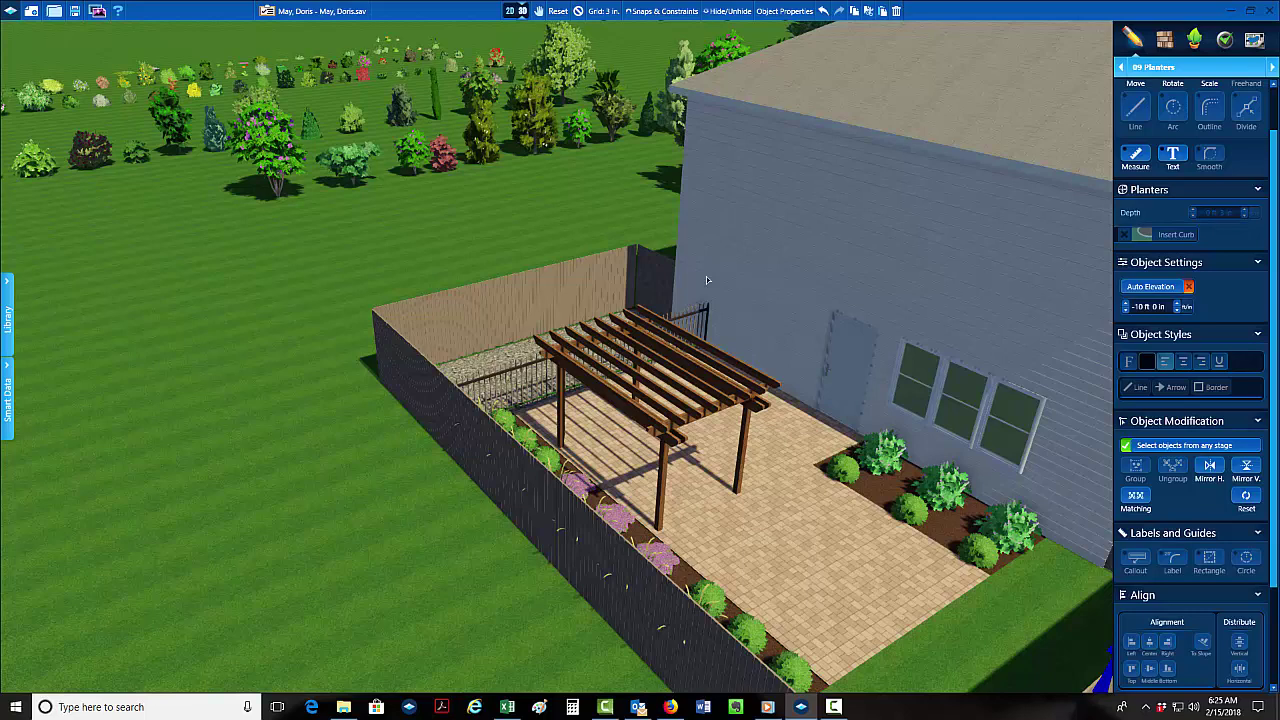
Return to the 2D plan and examine the palette's A/C, meters and other house equipment beside the house outline.
click(509, 10)
scroll(505, 362, down, 4)
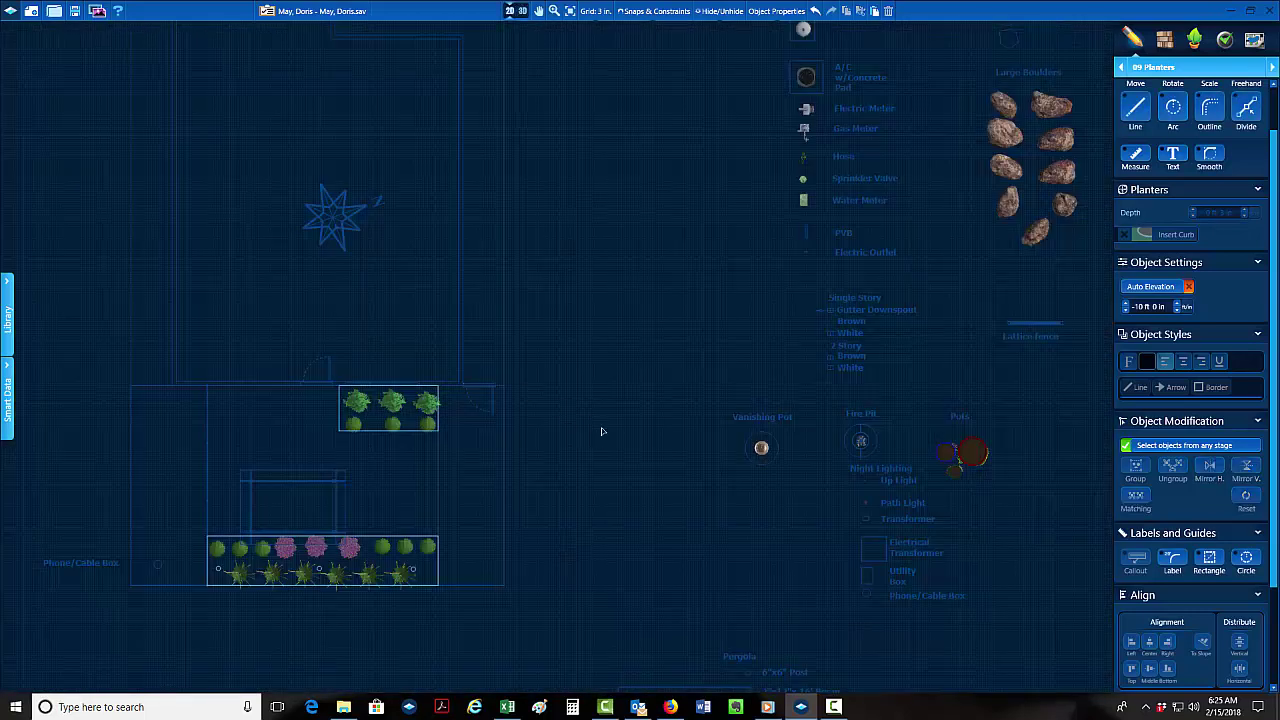
scroll(600, 429, down, 3)
scroll(631, 336, up, 2)
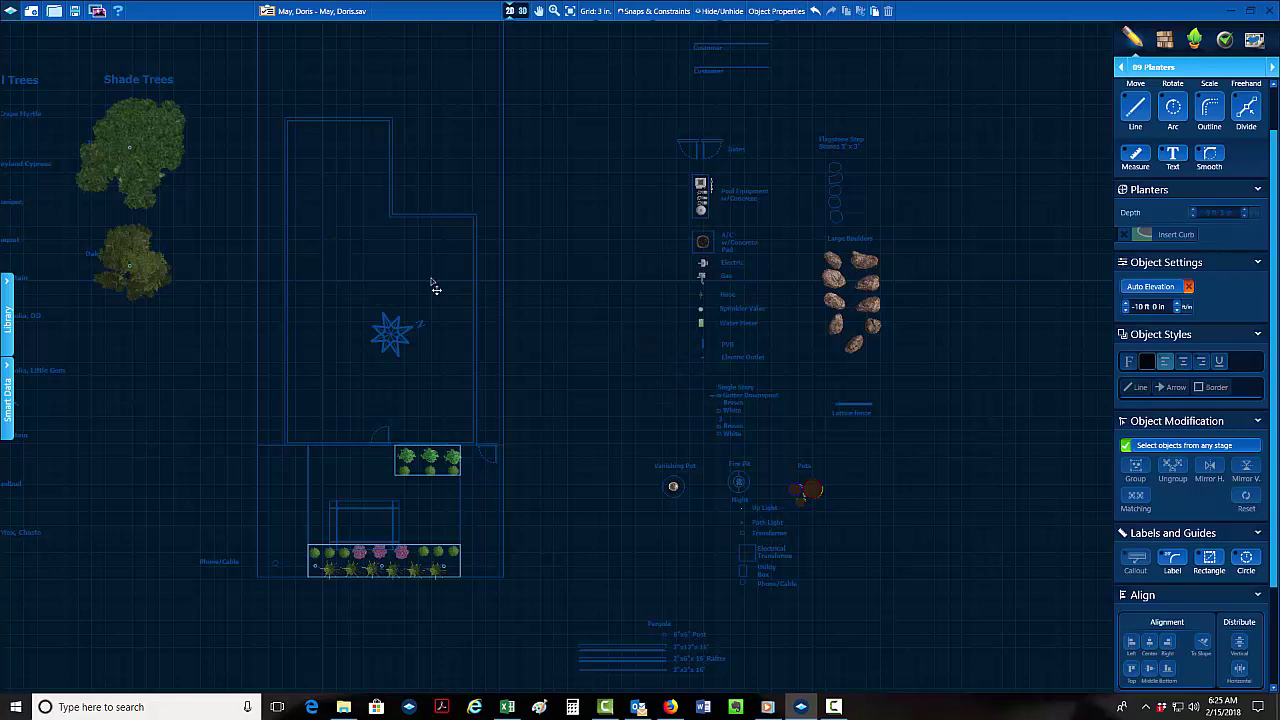
scroll(725, 259, up, 2)
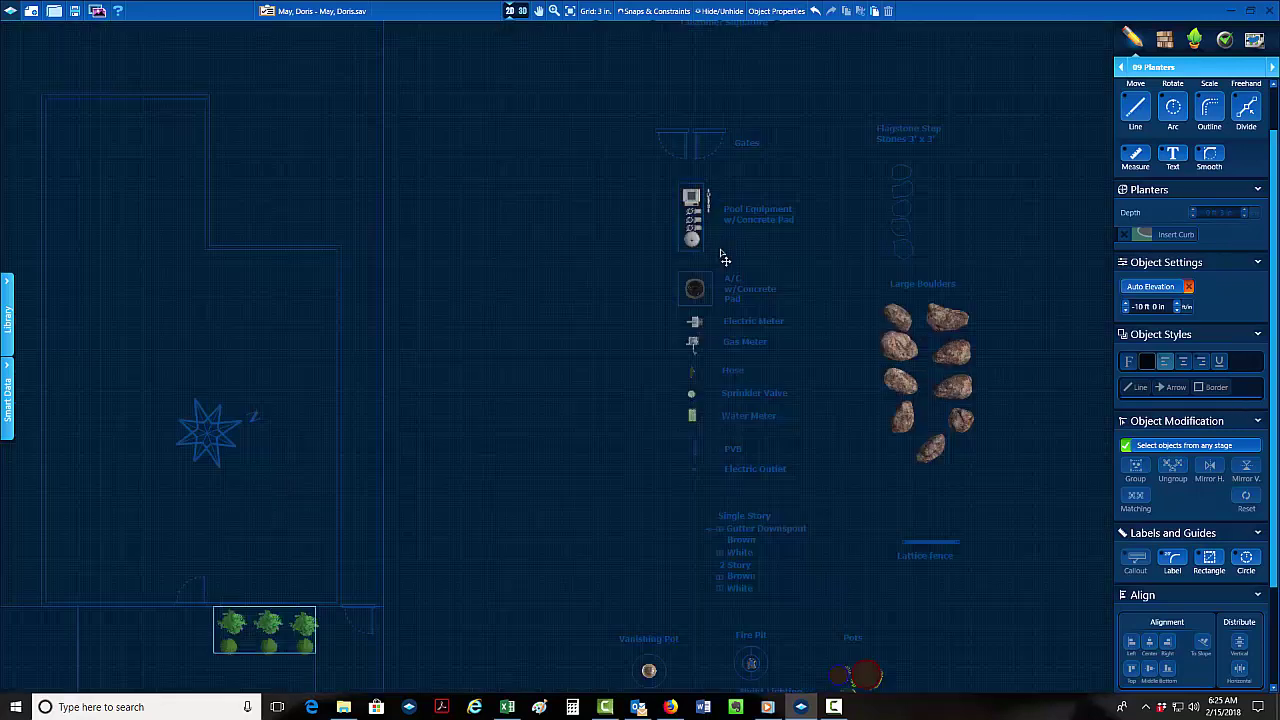
click(1152, 67)
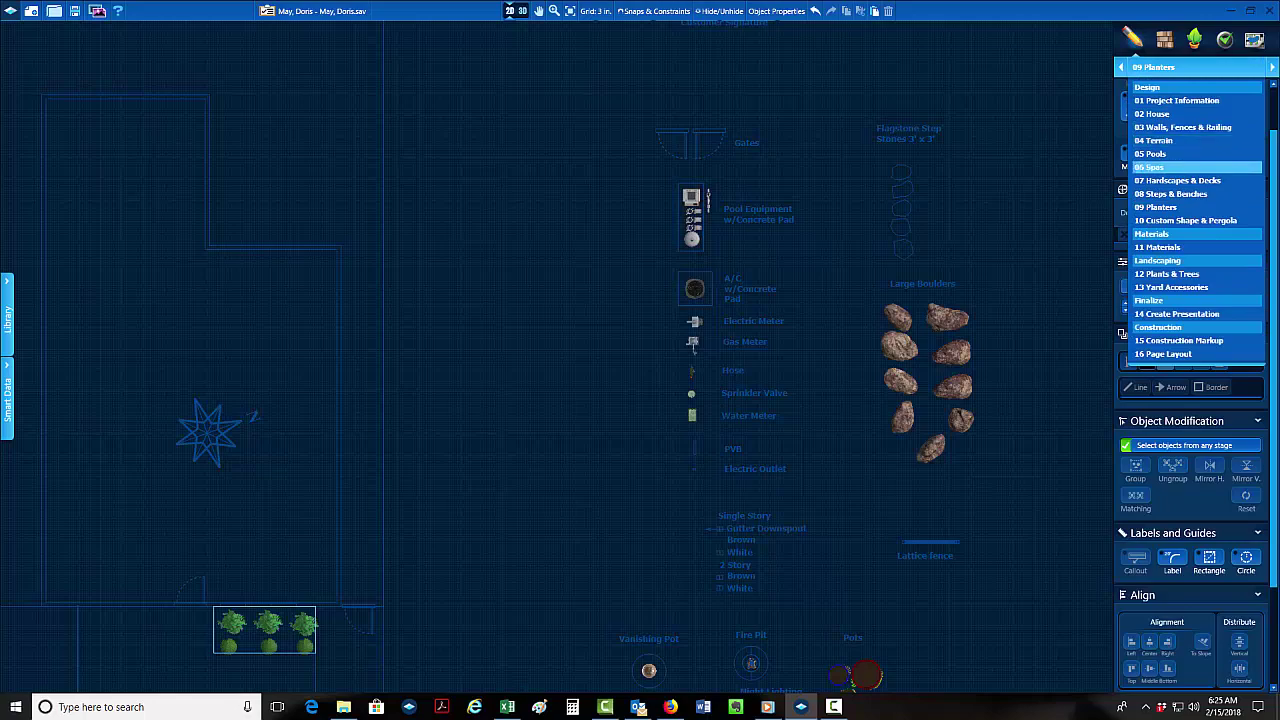
Check the equipment on the house's side wall in the site video GH010085, pausing at the side yard, and return to the plan.
drag(1279, 40, 49, 4)
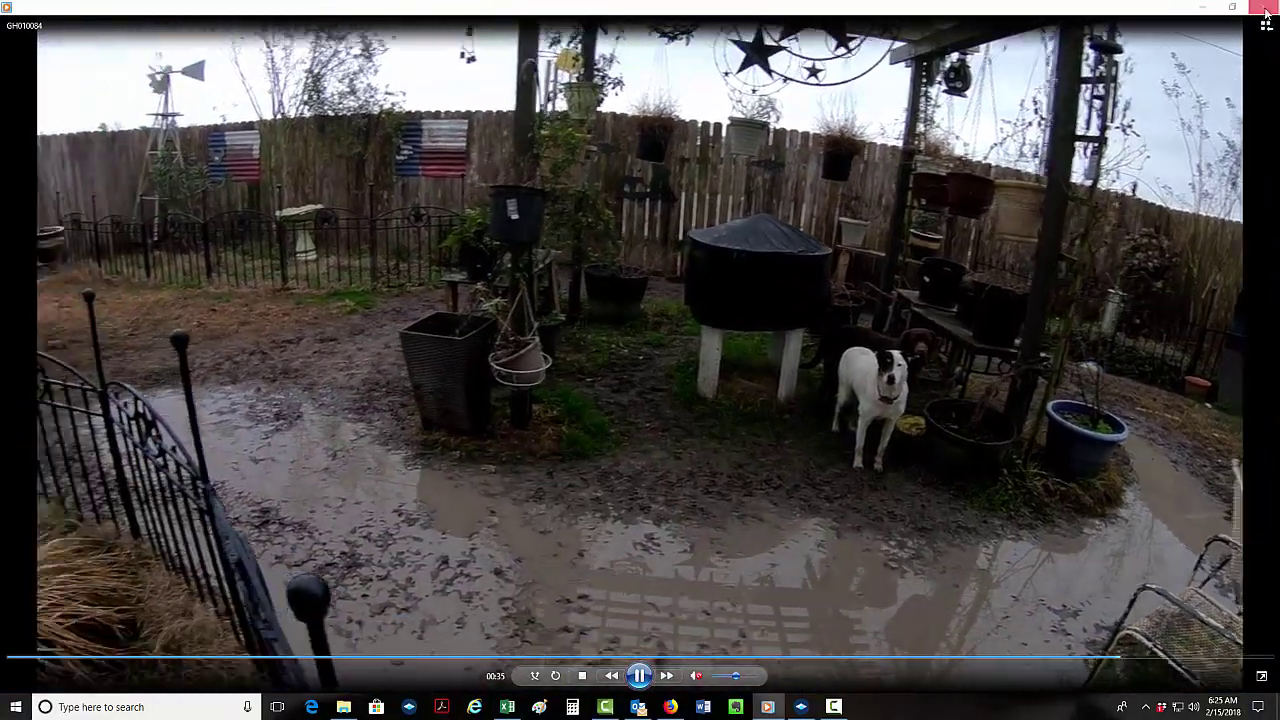
click(1265, 7)
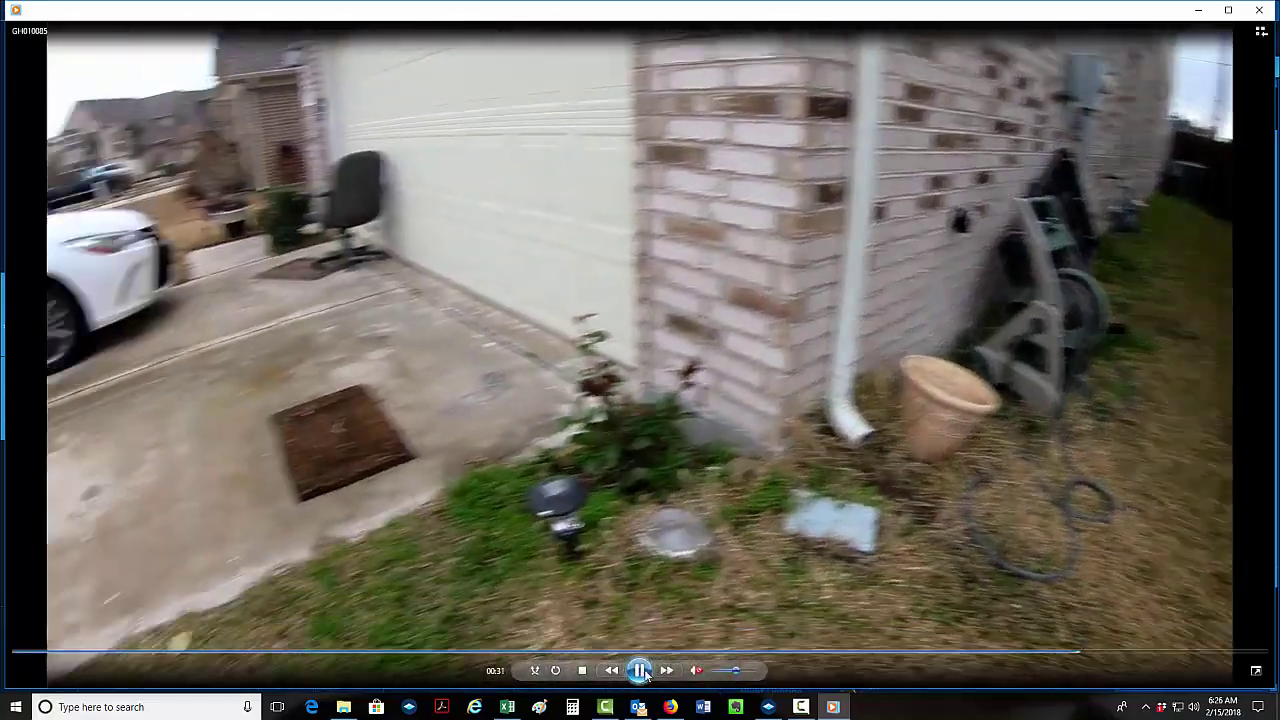
click(1202, 642)
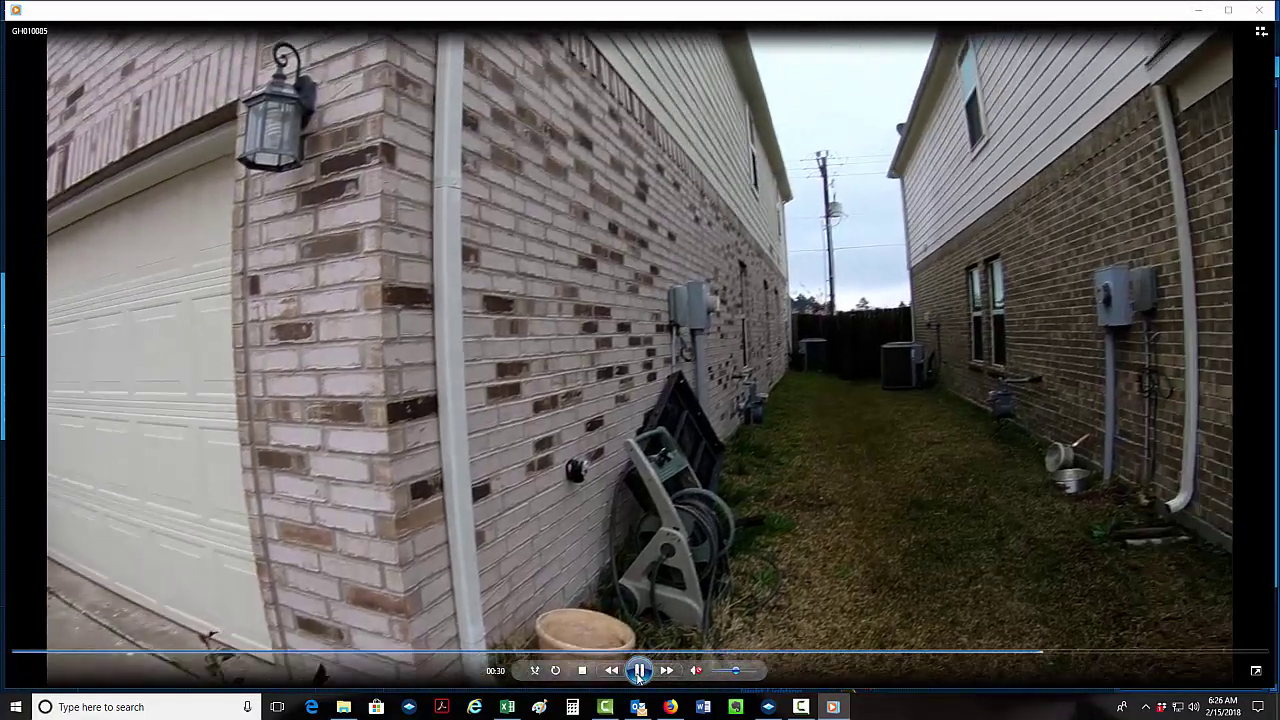
click(638, 670)
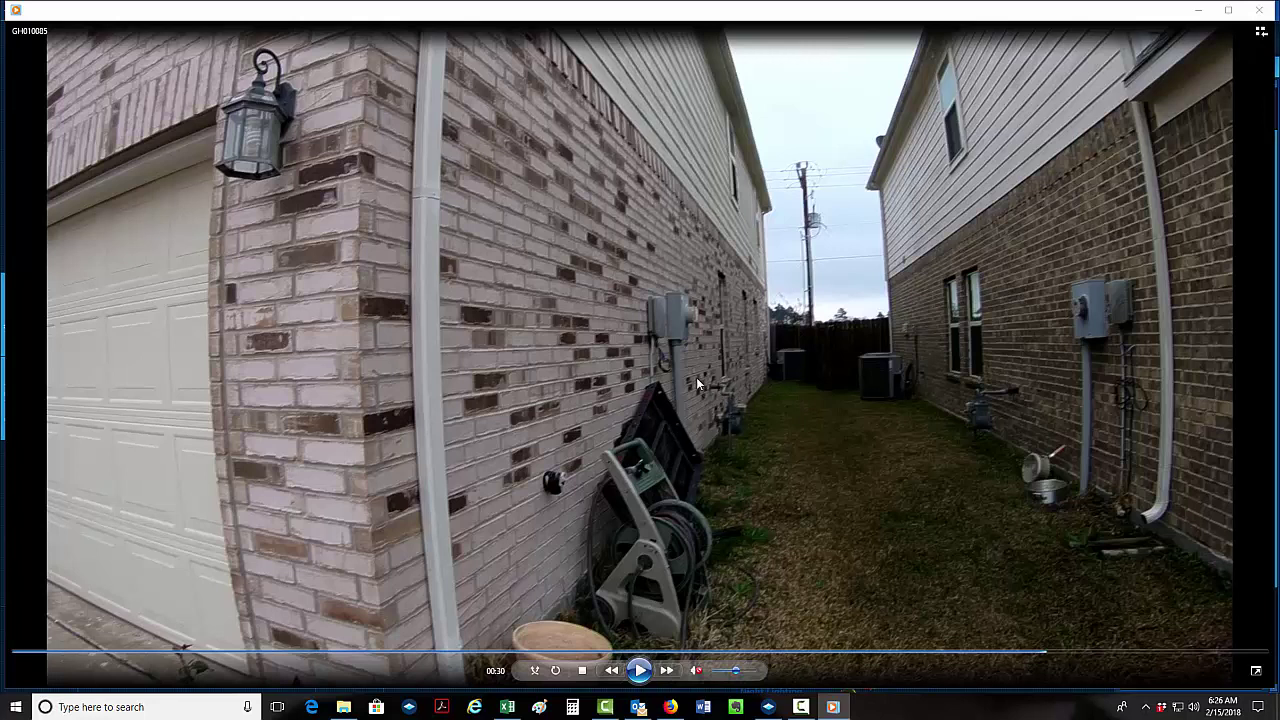
click(1196, 12)
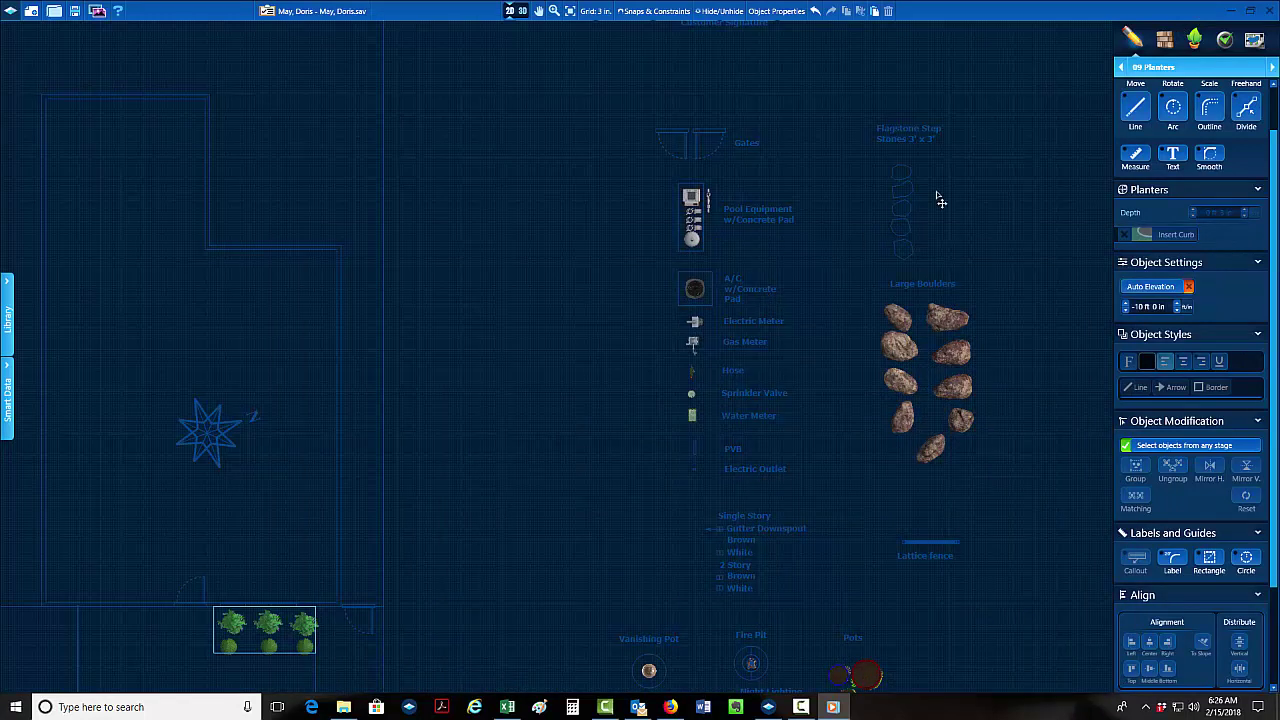
Copy the A/C with its concrete pad from the palette and place it against the house's side wall near the rear corner.
click(1185, 67)
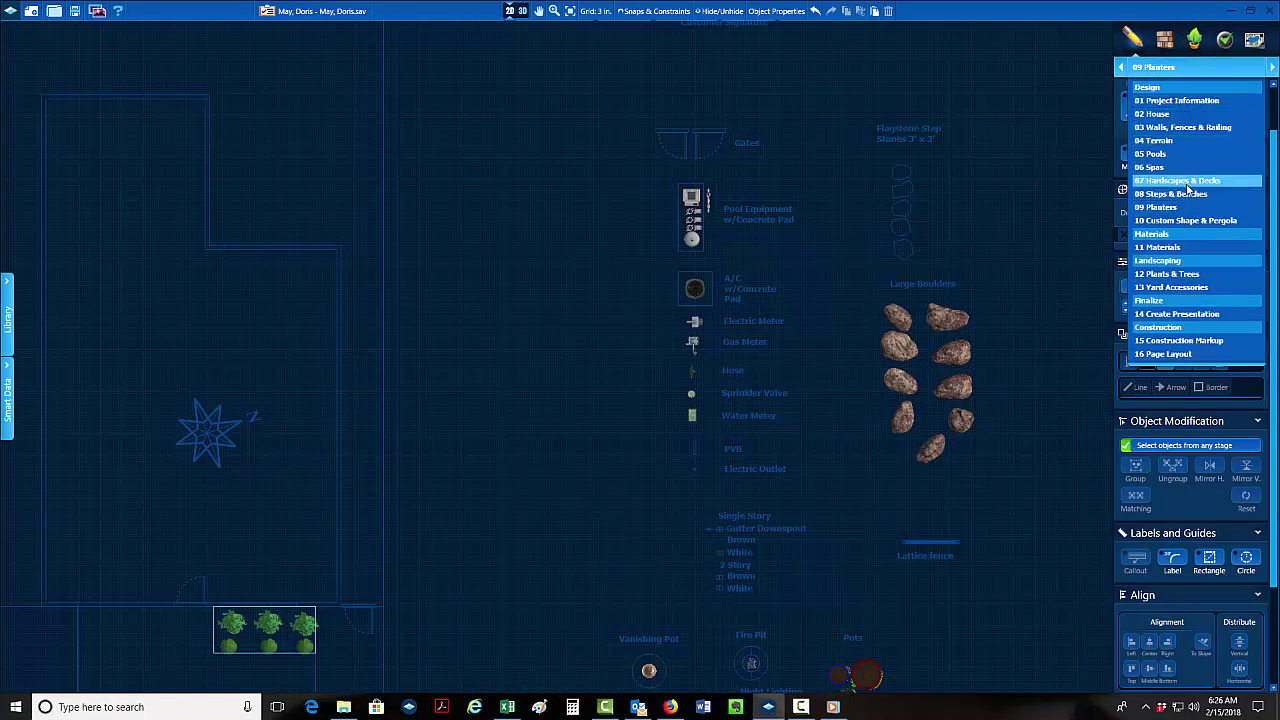
scroll(686, 288, up, 3)
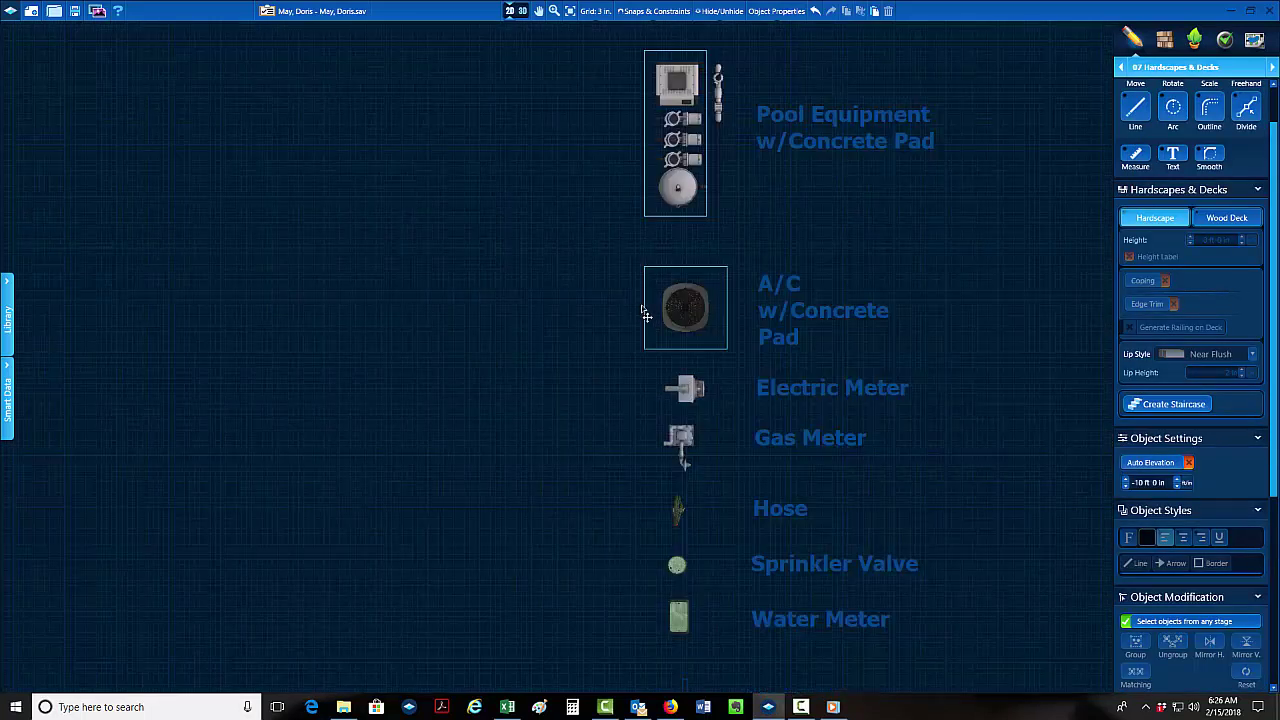
click(646, 316)
scroll(672, 320, down, 3)
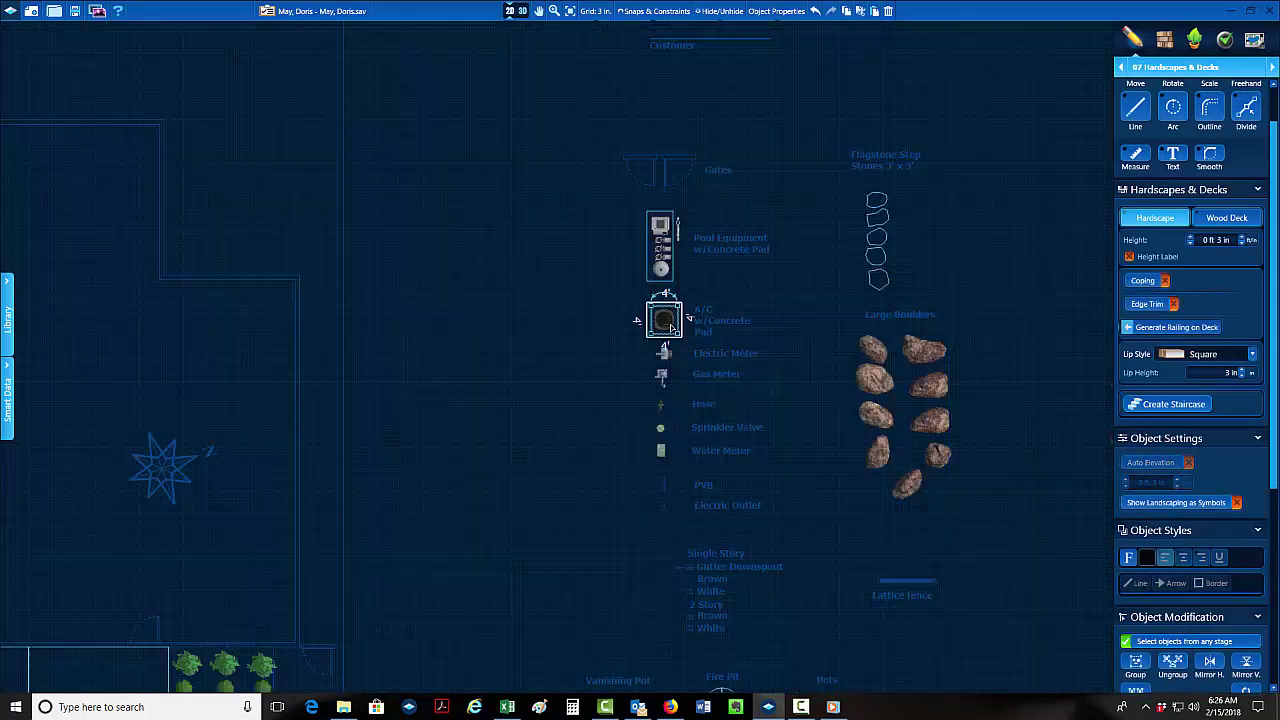
scroll(441, 368, up, 5)
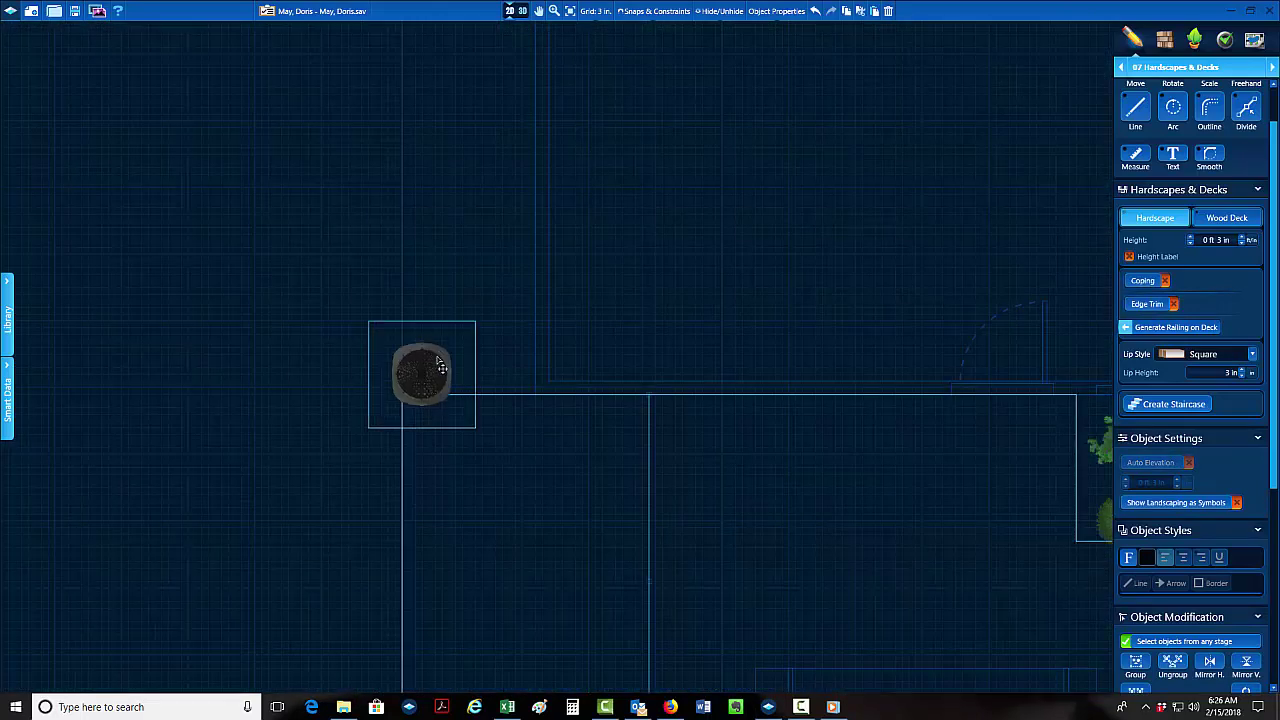
drag(441, 368, 488, 349)
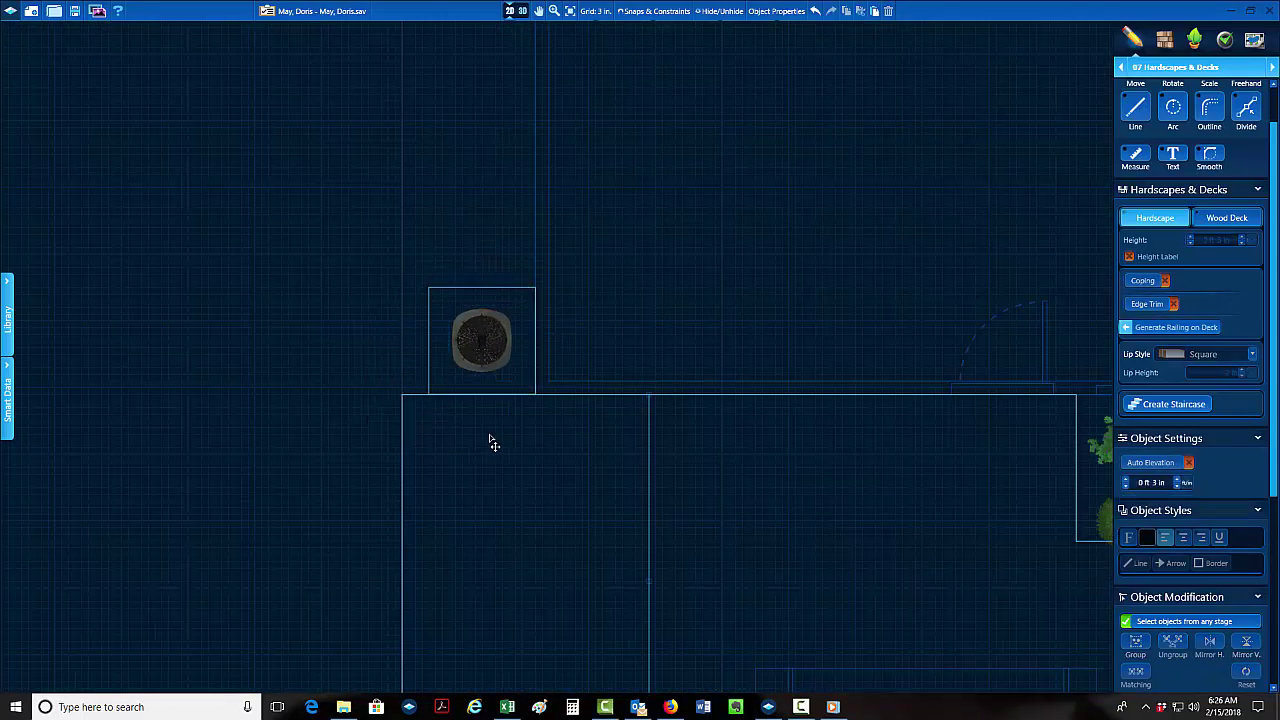
Move the A/C unit and its pad slightly along the side wall, away from the fence line at the rear corner.
scroll(494, 444, down, 5)
scroll(540, 371, up, 4)
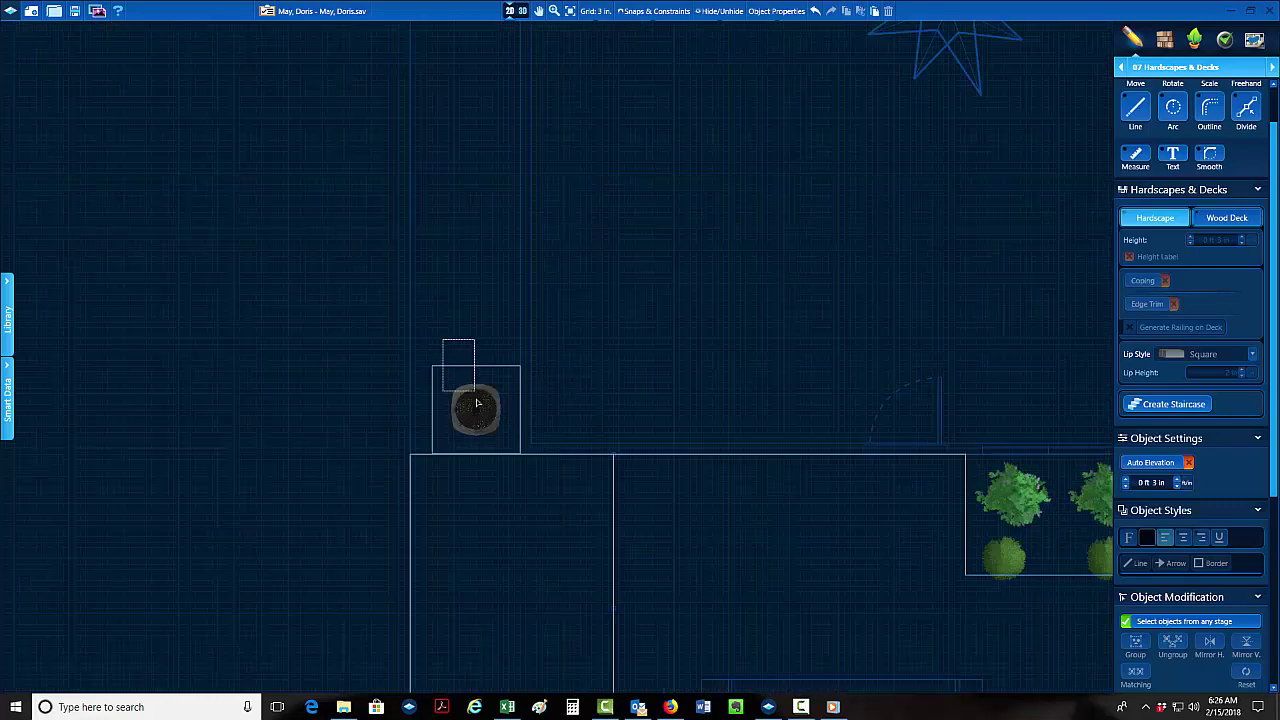
drag(477, 403, 477, 389)
click(622, 378)
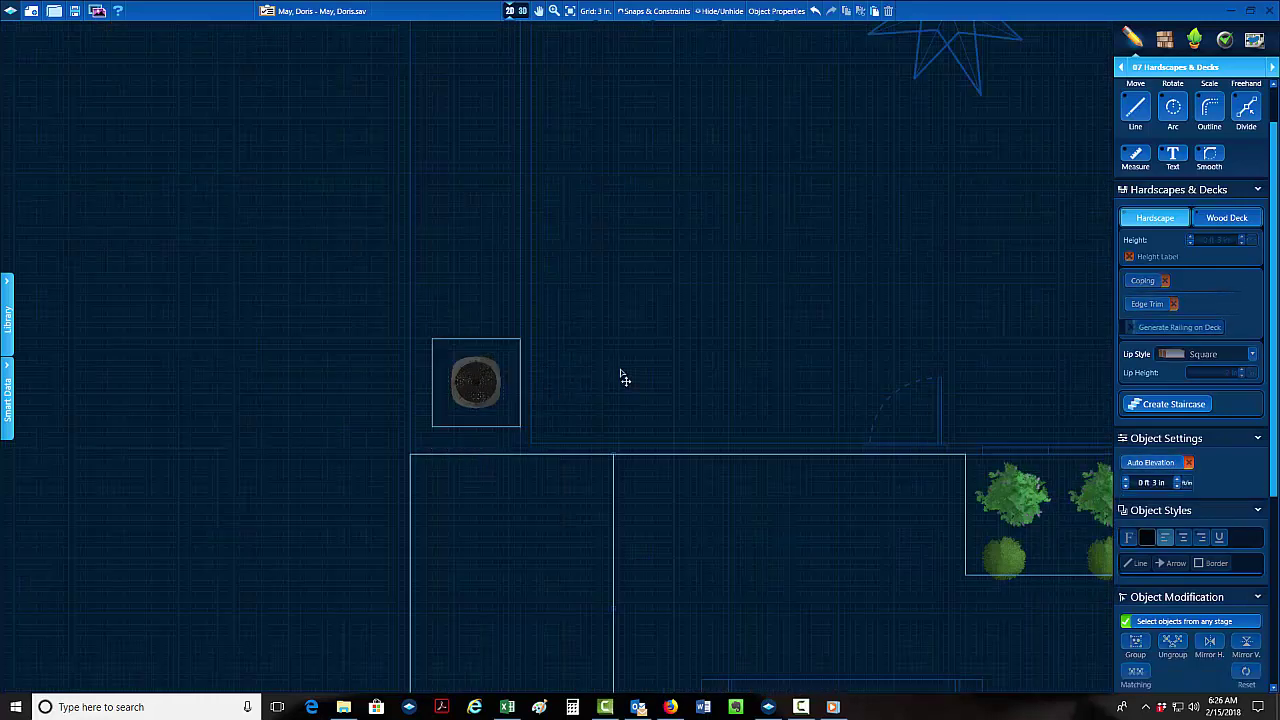
Copy the 2 Story White gutter downspout from the palette and place it at the house's rear corner beside the A/C unit.
scroll(591, 380, down, 3)
scroll(800, 271, up, 3)
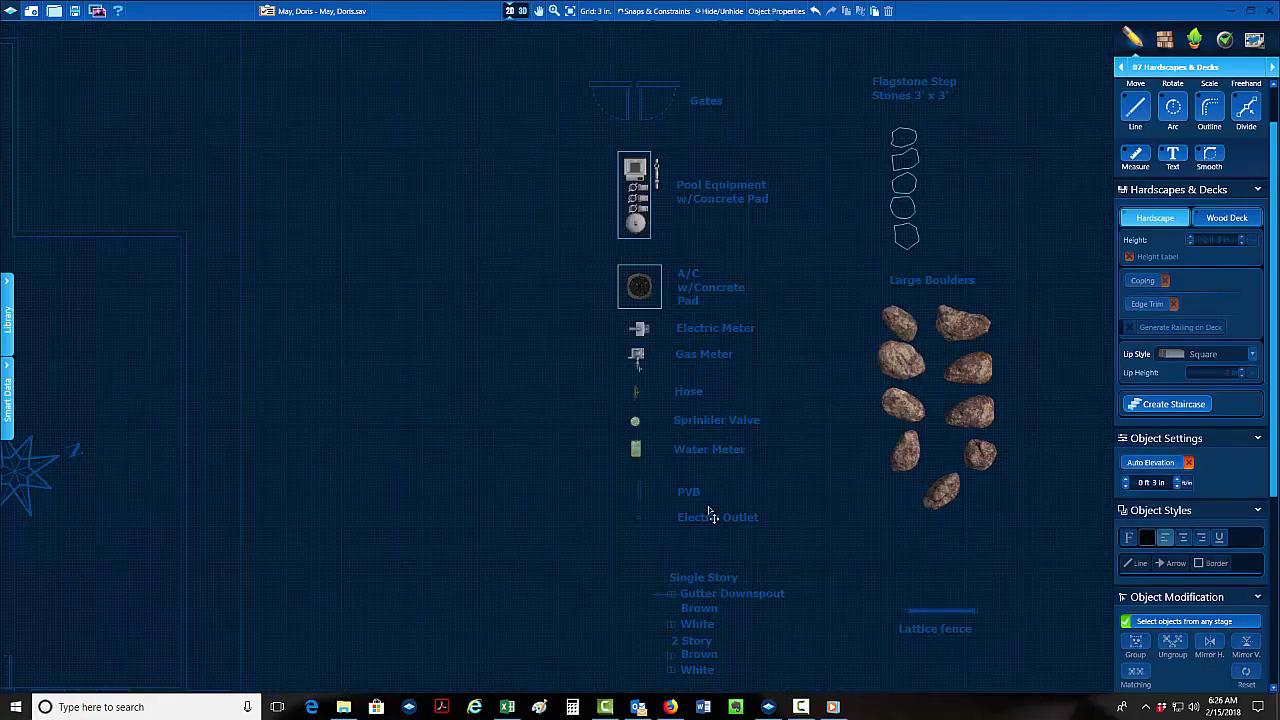
middle_drag(709, 515, 739, 334)
click(1175, 67)
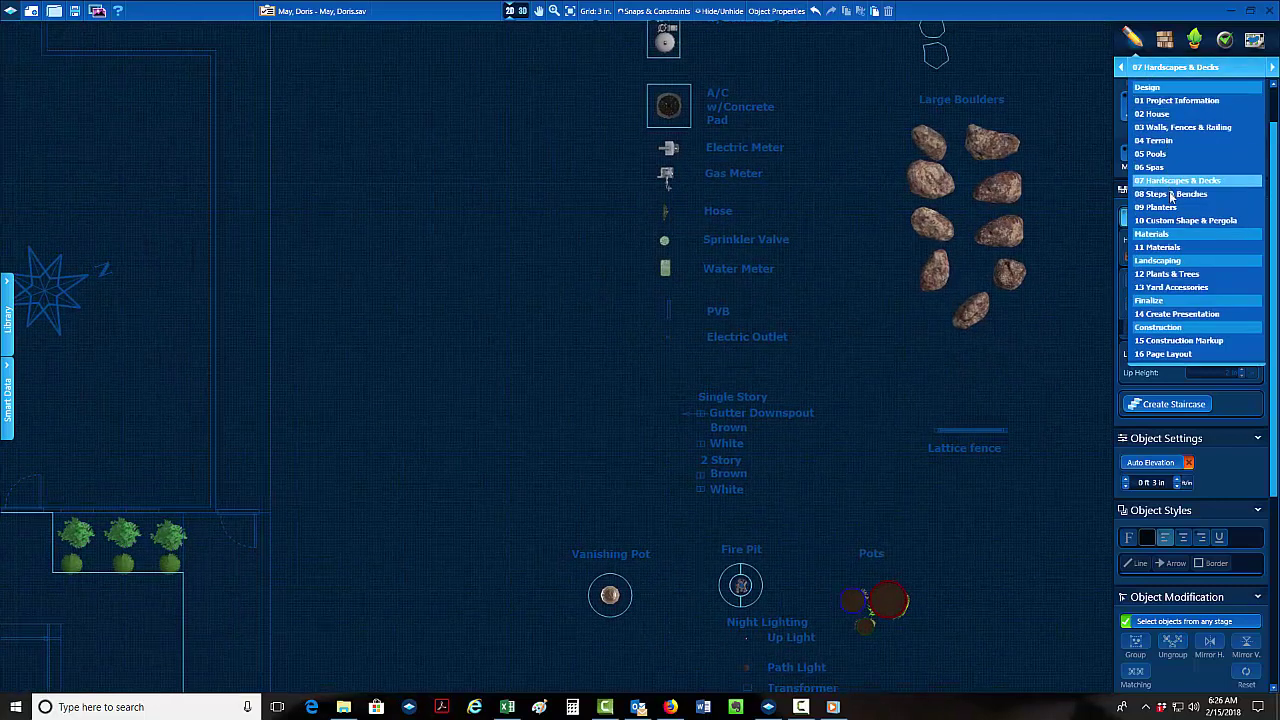
click(1185, 220)
scroll(660, 414, up, 5)
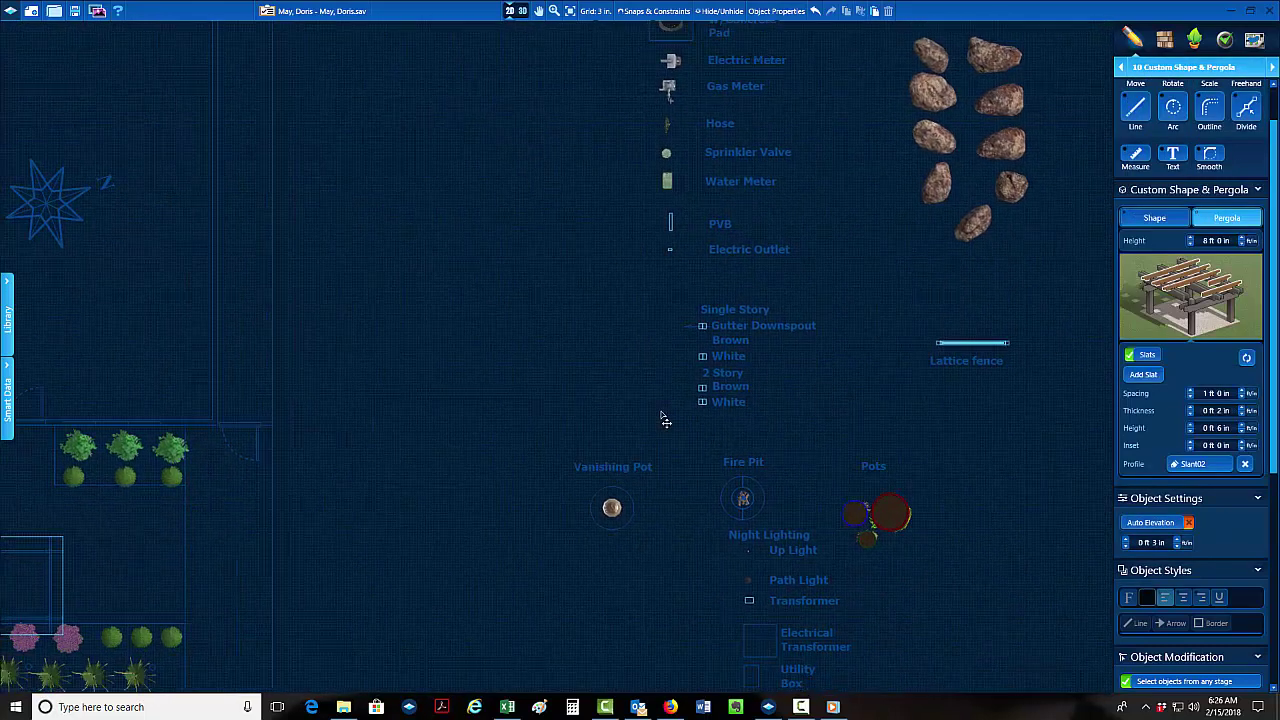
click(719, 387)
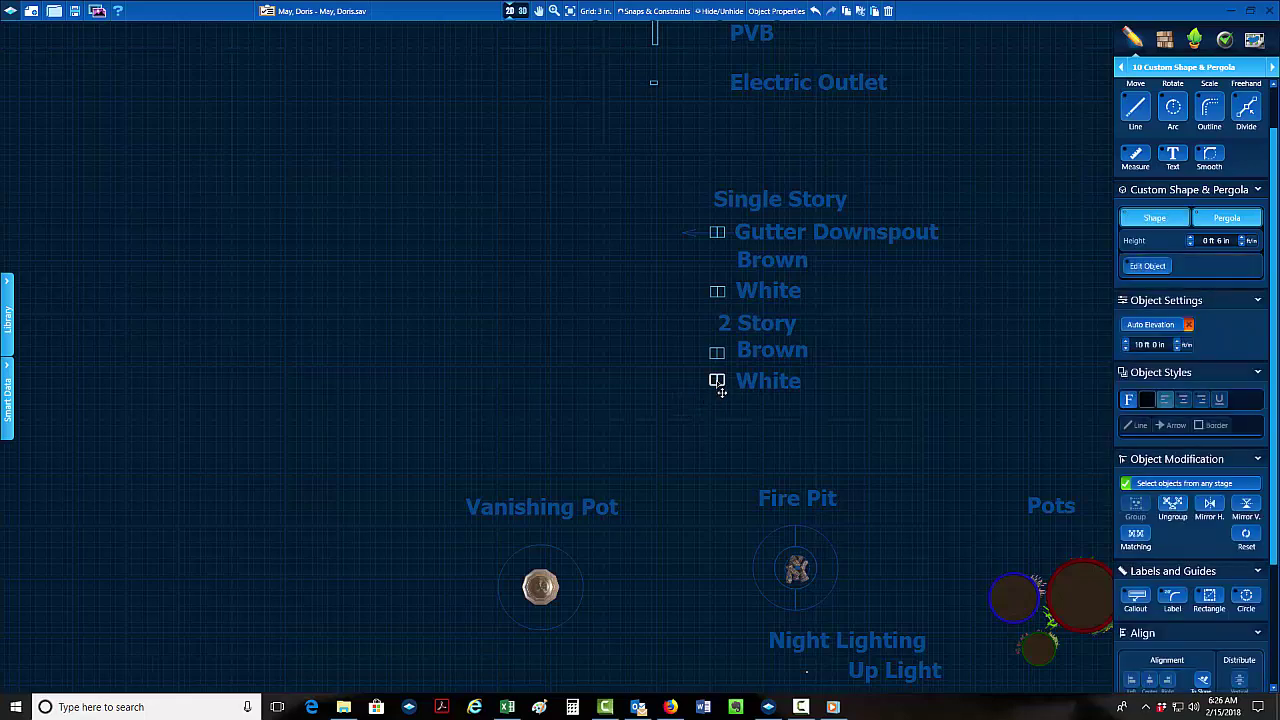
scroll(710, 398, down, 2)
middle_drag(402, 380, 926, 362)
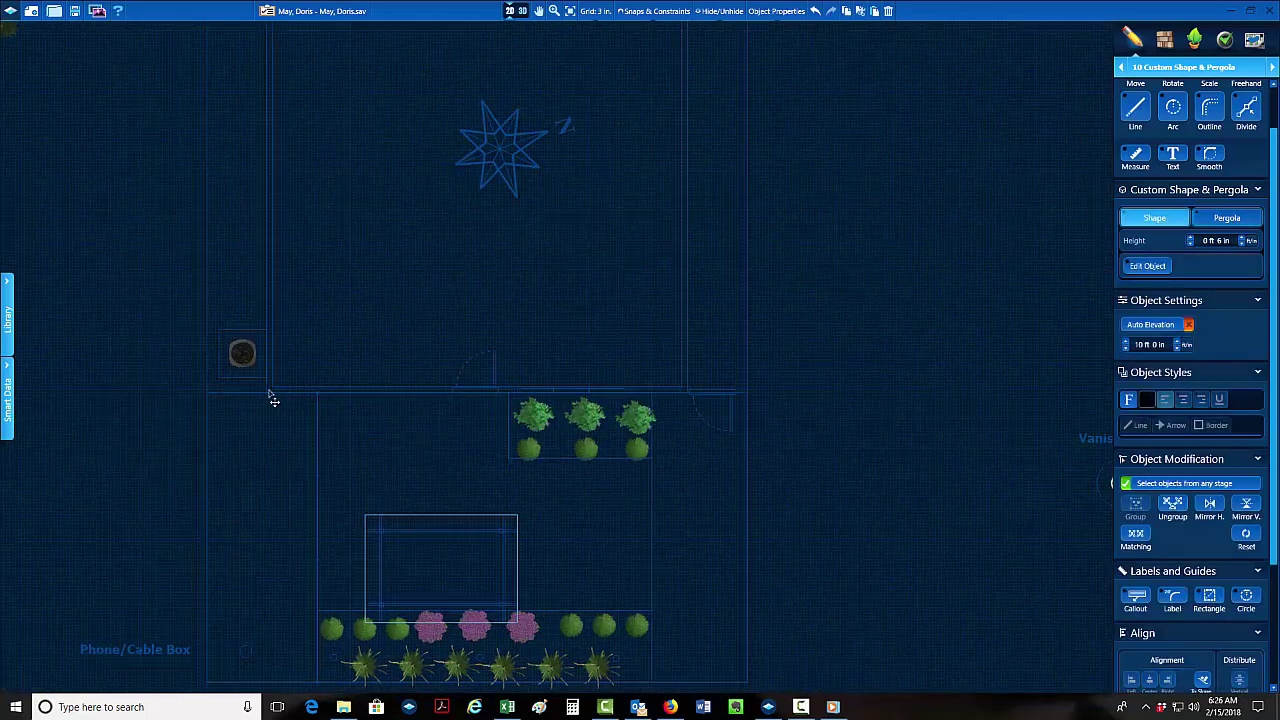
scroll(280, 394, up, 3)
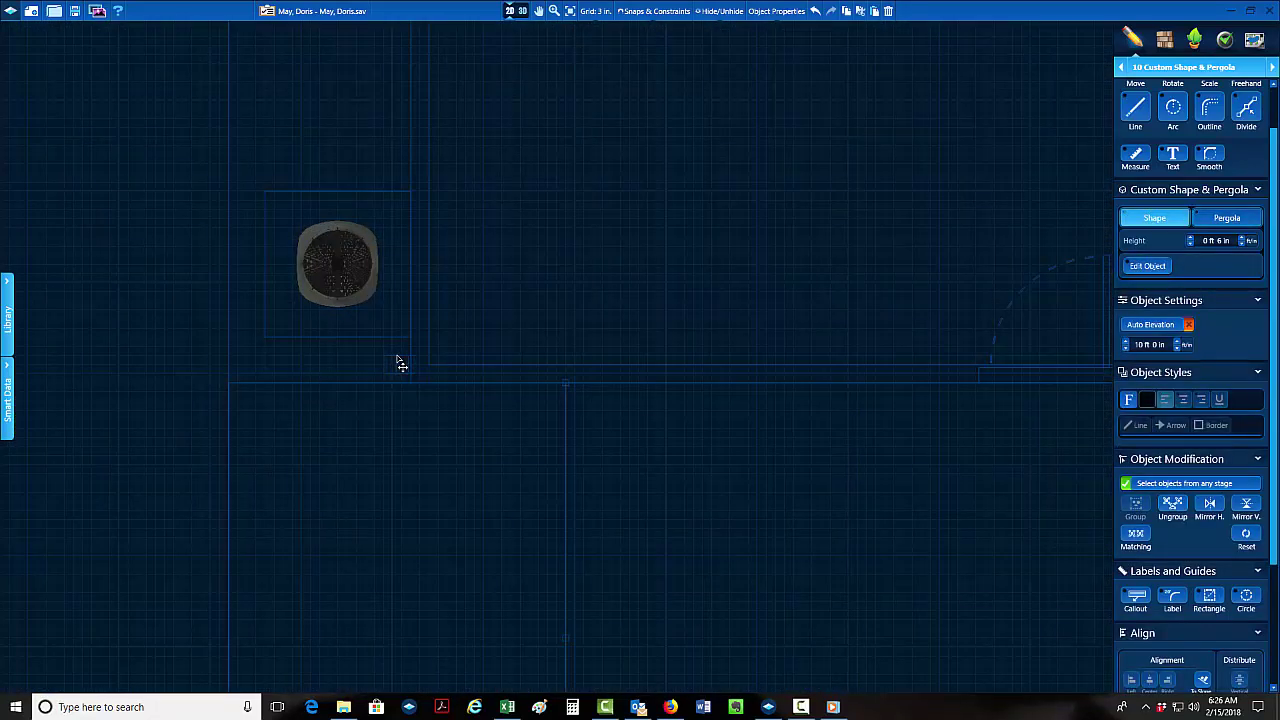
scroll(425, 315, down, 3)
Place another white two-story downspout at the front corner of the house's A/C-side wall.
scroll(520, 250, down, 3)
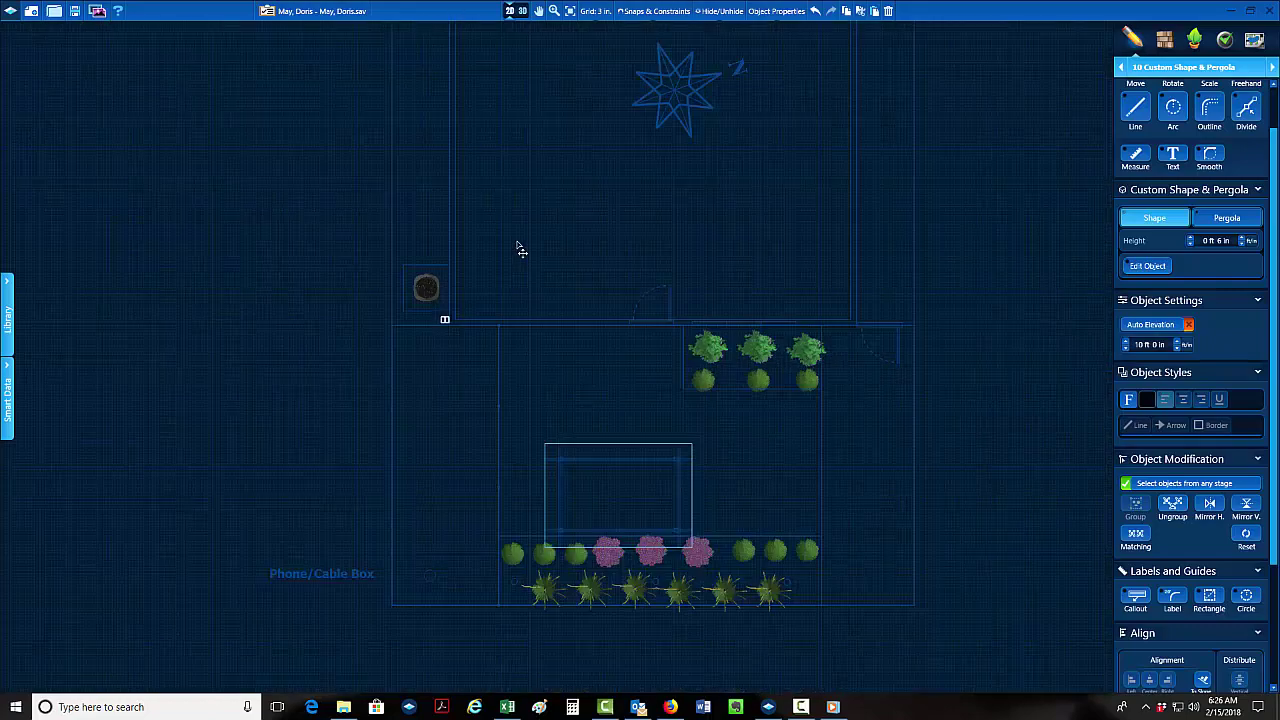
scroll(514, 205, up, 3)
scroll(530, 272, up, 3)
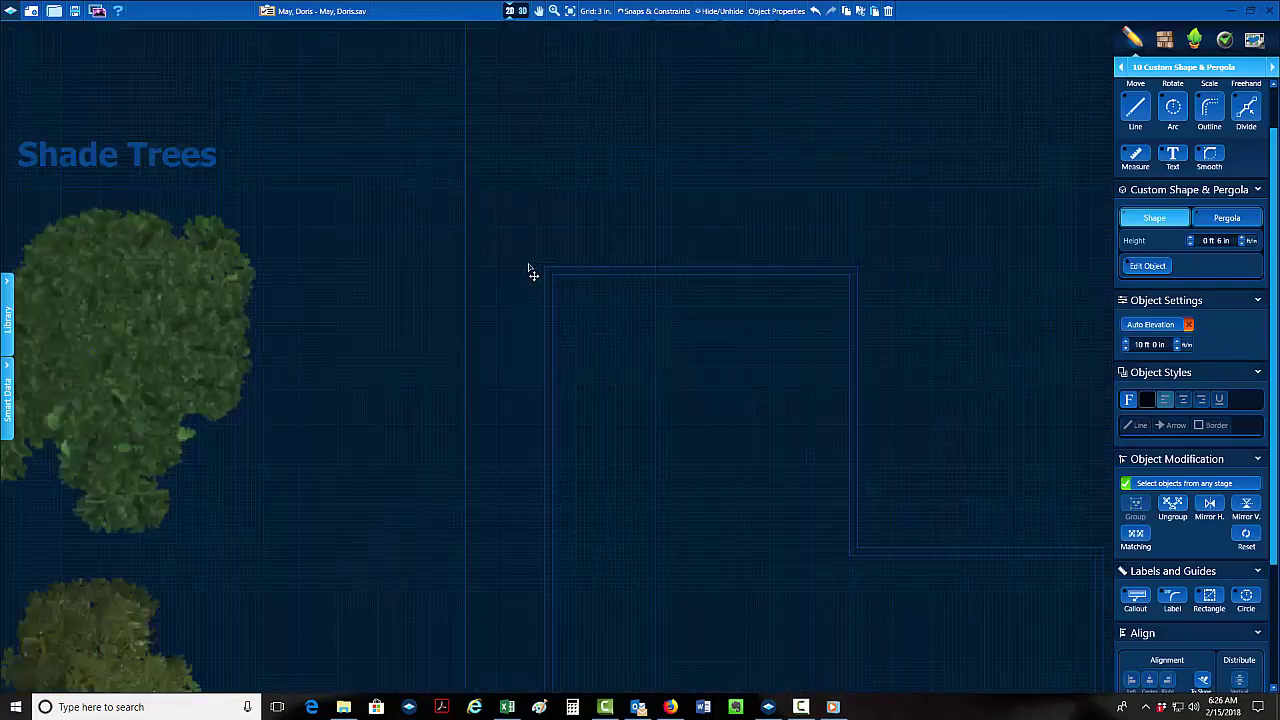
scroll(535, 285, up, 2)
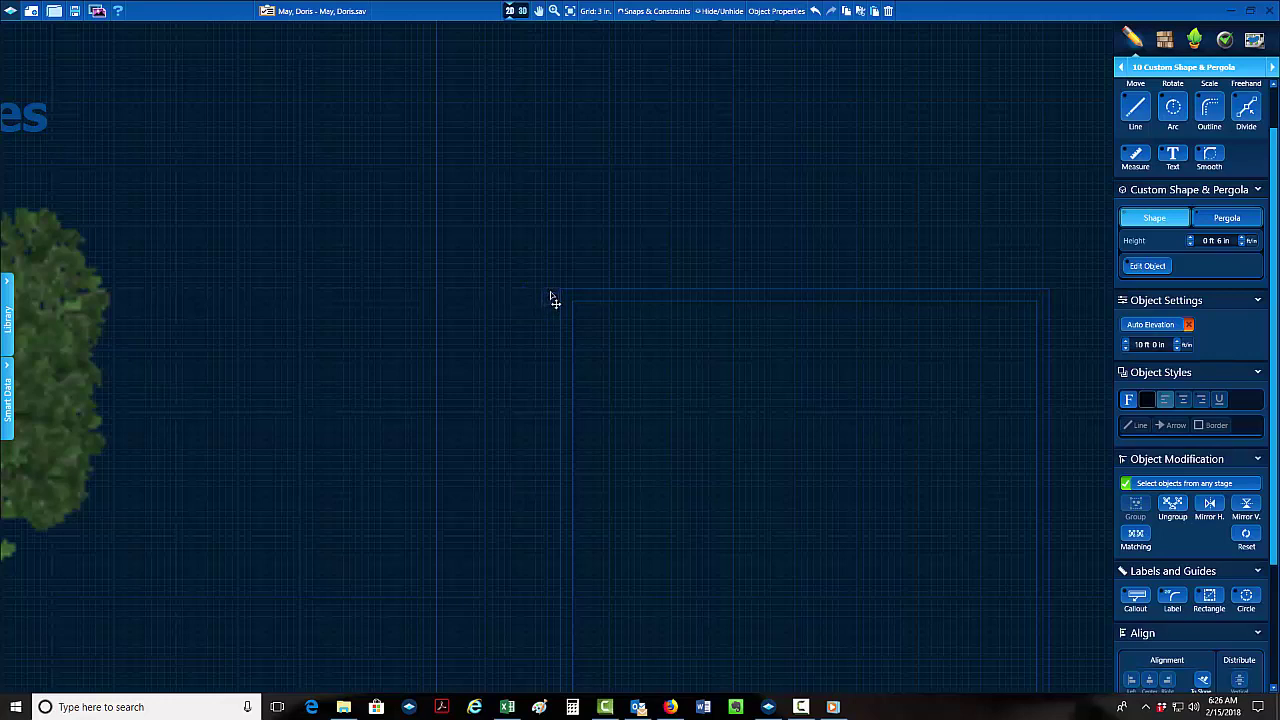
Place a white two-story downspout at the house's rear corner beside the single gate, oriented to sit against the wall.
scroll(577, 342, down, 4)
middle_drag(815, 540, 453, 200)
middle_drag(622, 490, 636, 428)
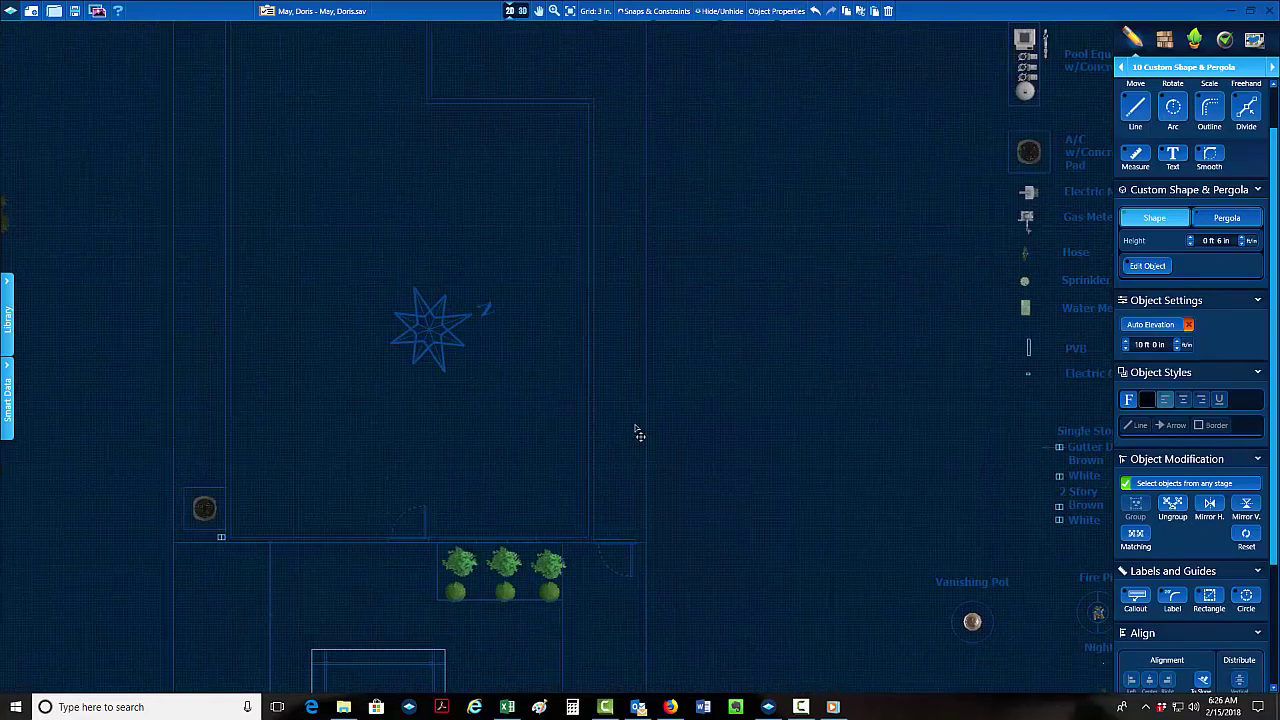
scroll(640, 500, up, 3)
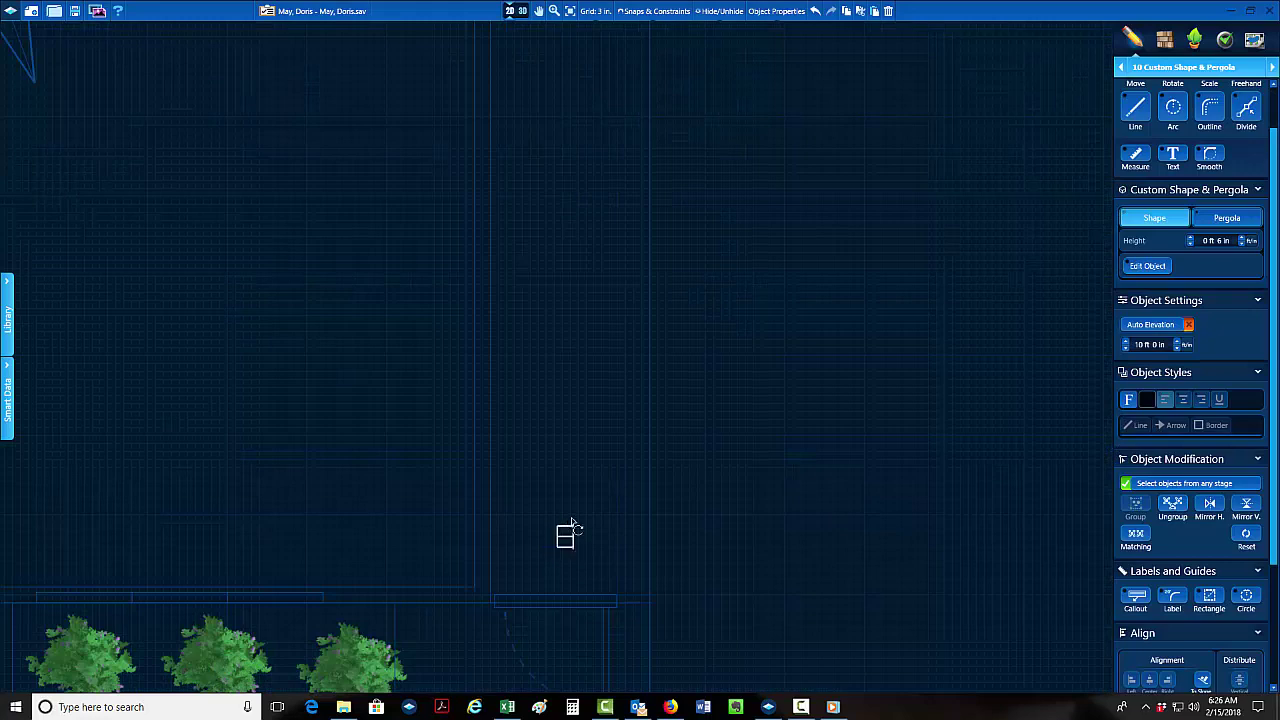
scroll(545, 515, up, 1)
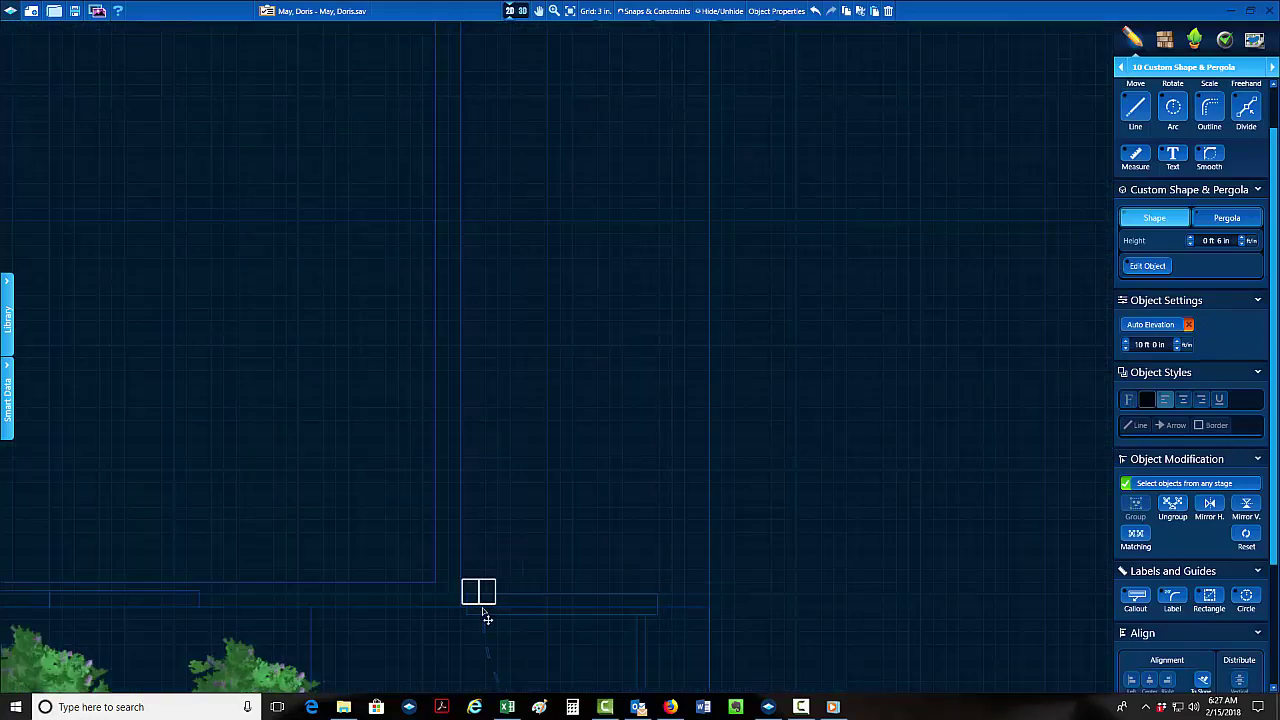
Place a white two-story downspout at the outer corner of the house's front setback on the gate side.
scroll(486, 608, down, 2)
middle_drag(526, 72, 600, 642)
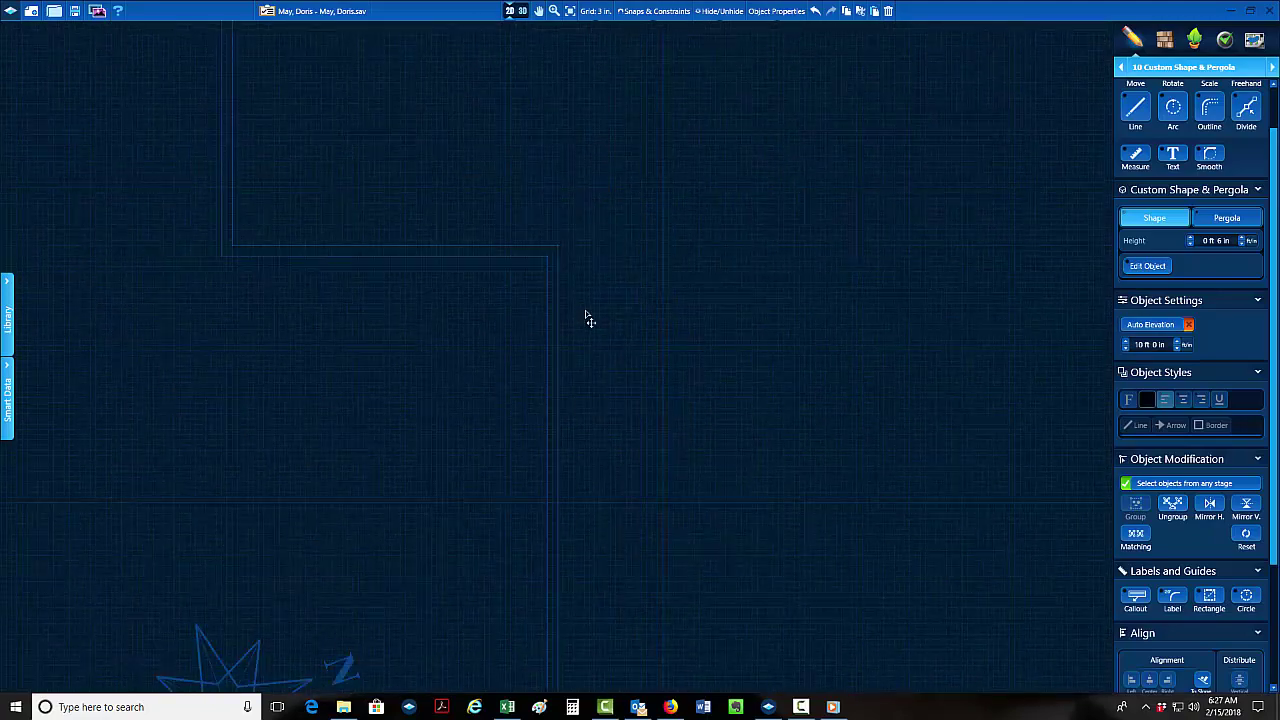
click(563, 252)
Copy the electric and gas meters from the palette, paste them beside the A/C-side wall near the front and rotate both half a turn.
scroll(591, 300, down, 3)
scroll(880, 300, up, 2)
click(910, 240)
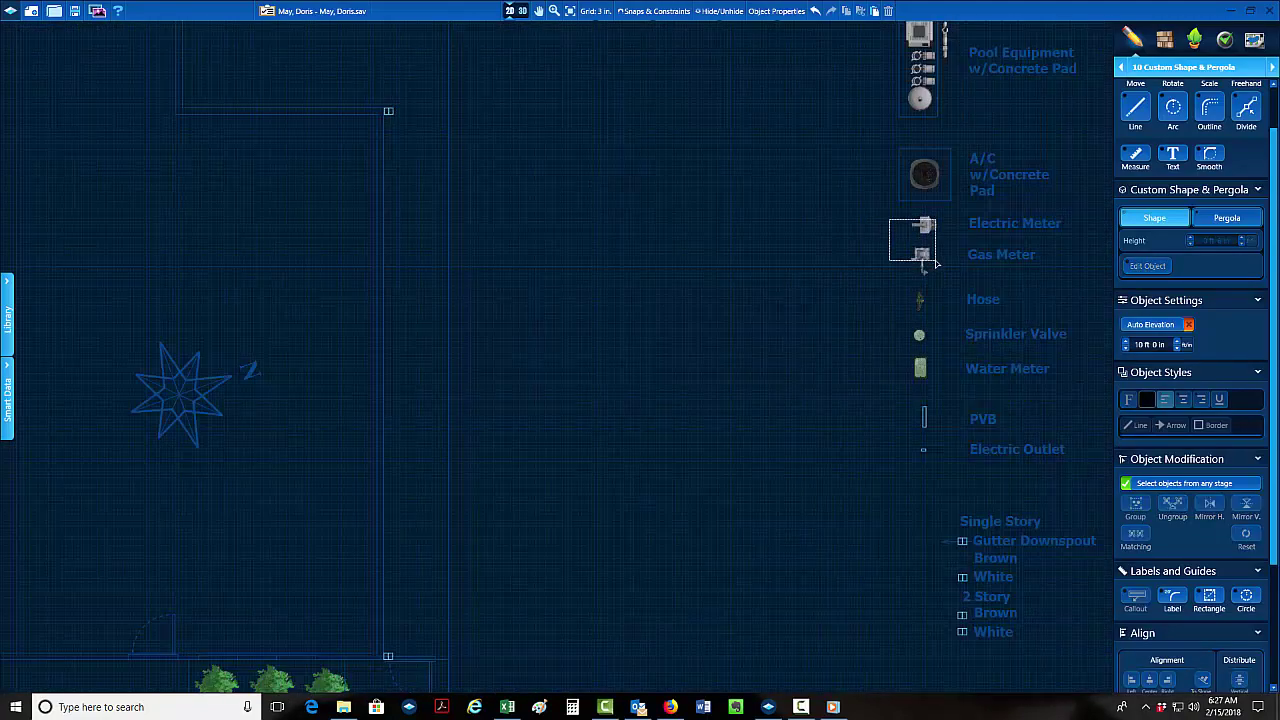
scroll(905, 238, down, 3)
middle_drag(382, 206, 677, 226)
scroll(738, 197, up, 3)
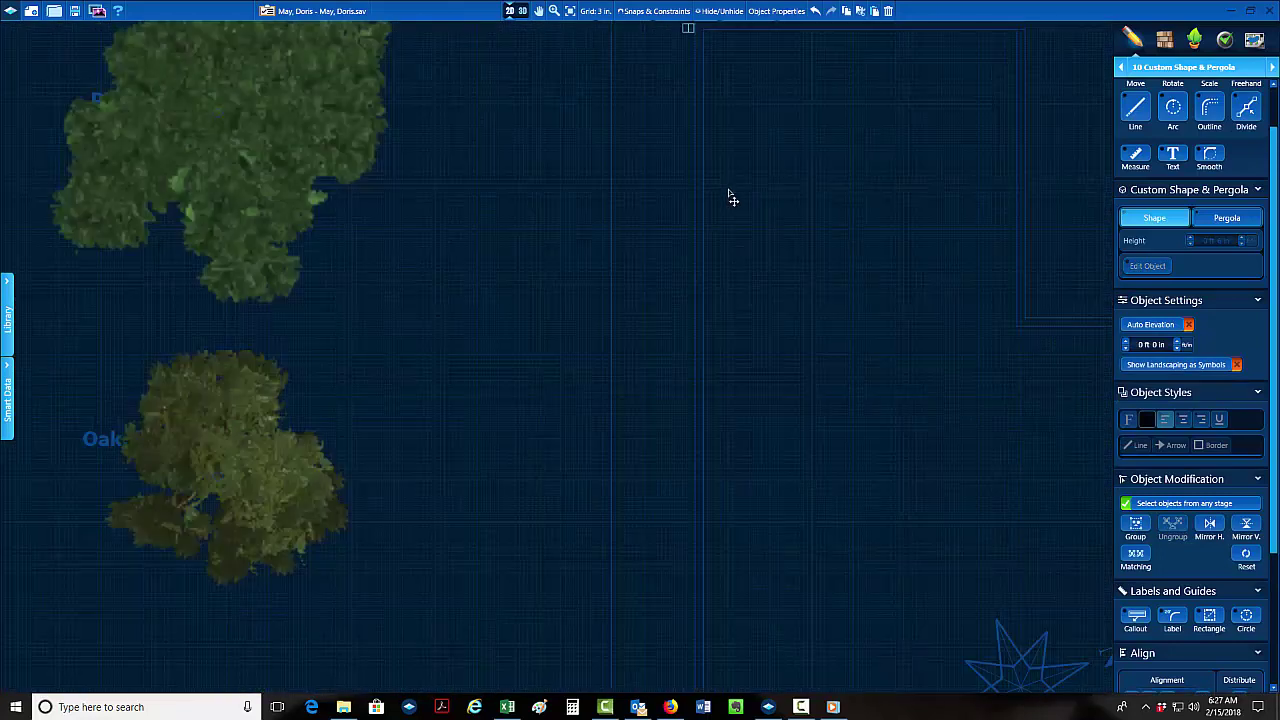
key(ctrl+v)
click(673, 237)
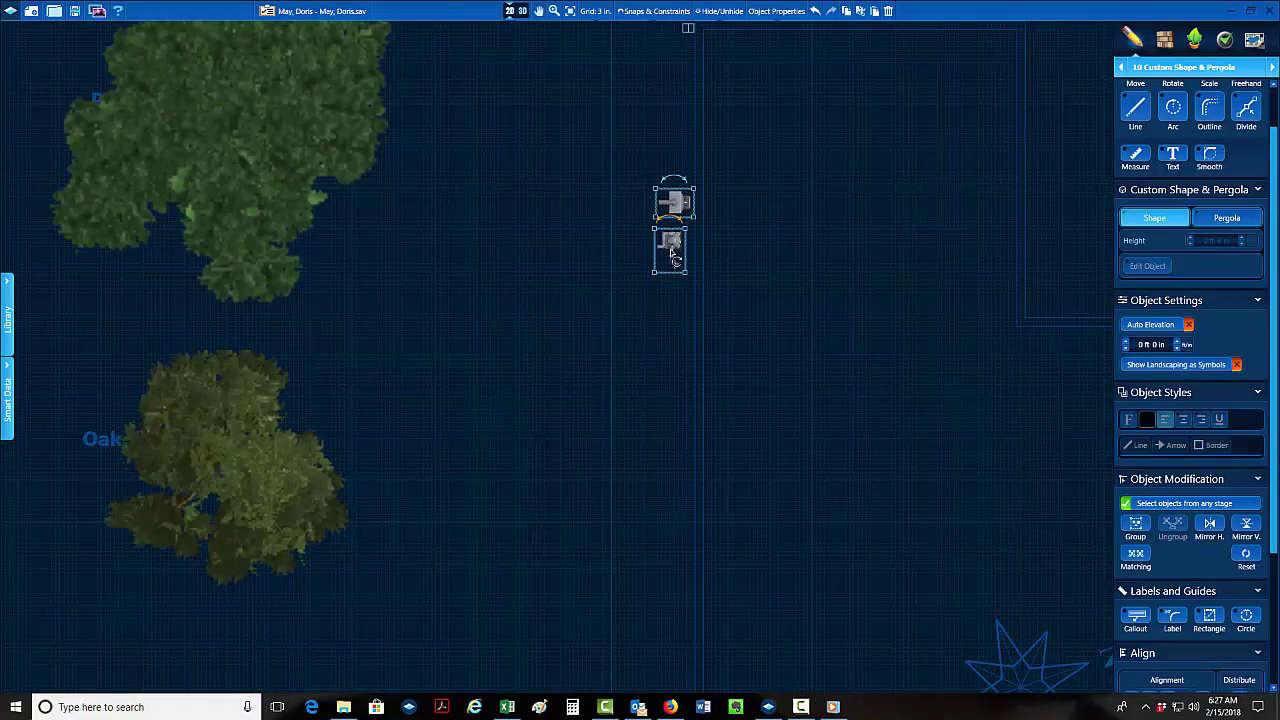
drag(673, 256, 687, 182)
click(672, 286)
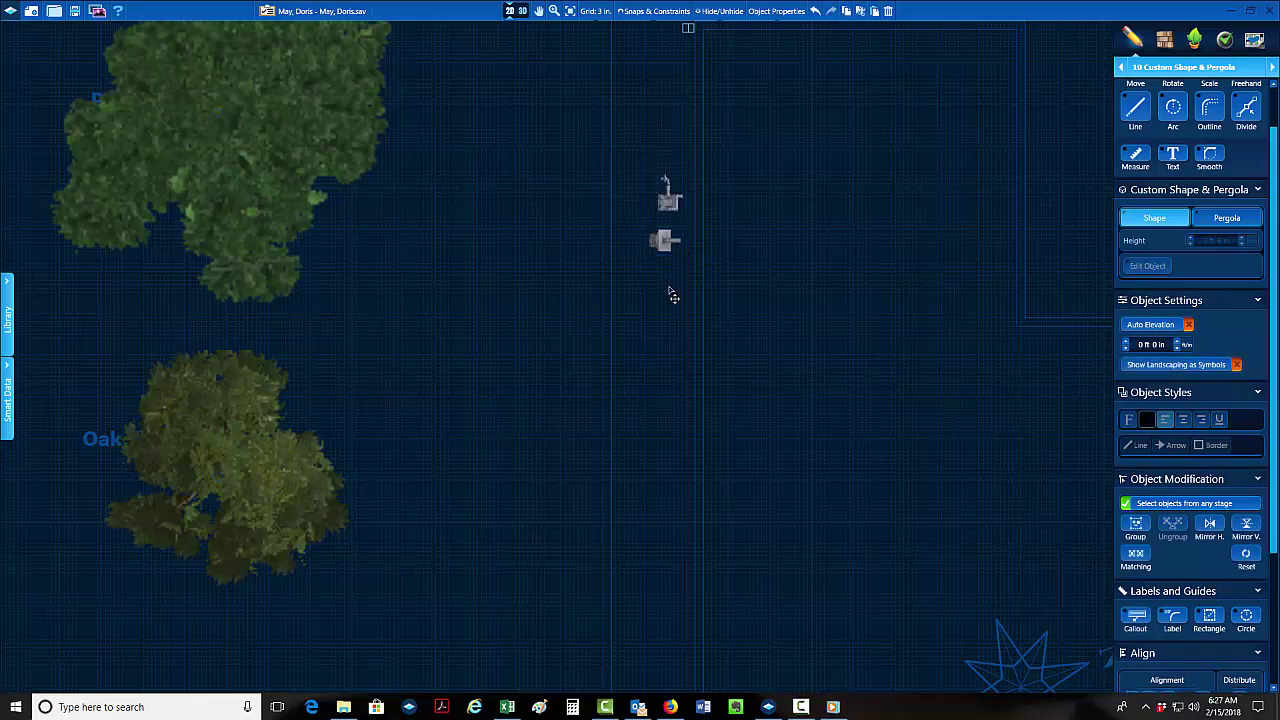
Move the electric meter against the side wall near the front downspout and set the gas meter against the wall behind it.
drag(665, 240, 699, 123)
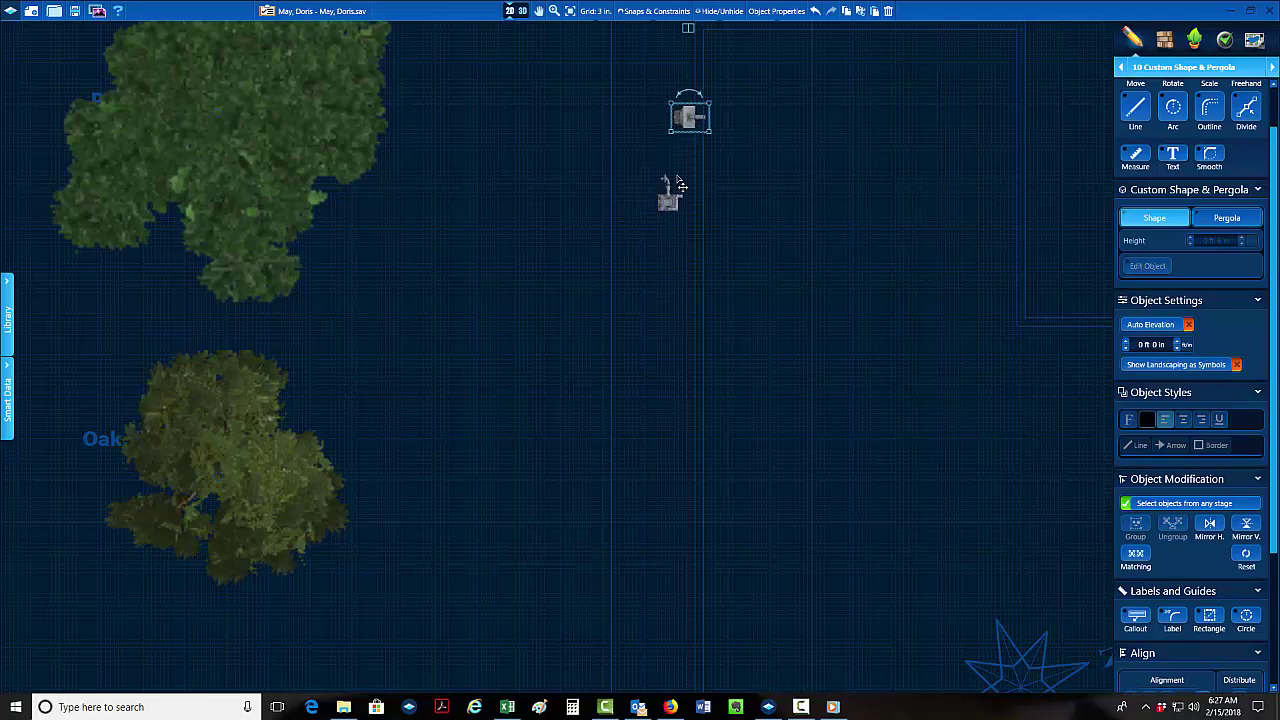
drag(670, 198, 683, 220)
click(733, 272)
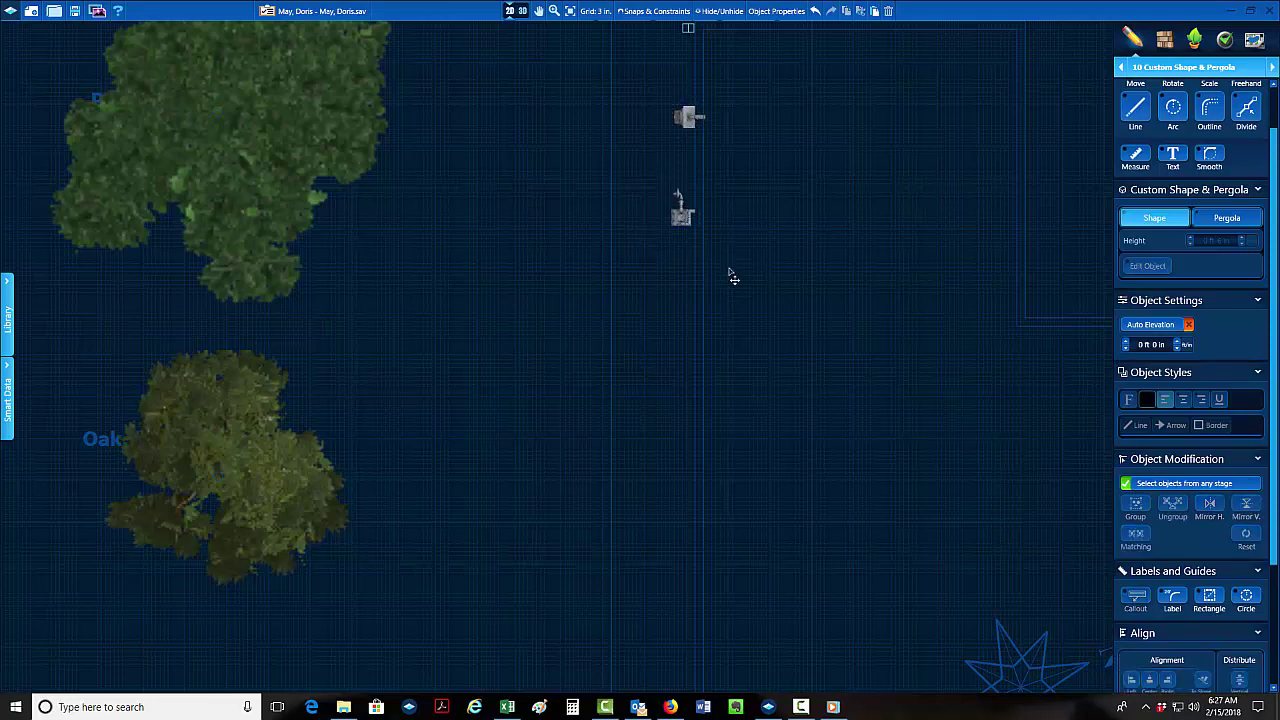
Delete the whole ALL PLANTS palette with its plants and labels from beside the plan.
scroll(729, 277, down, 3)
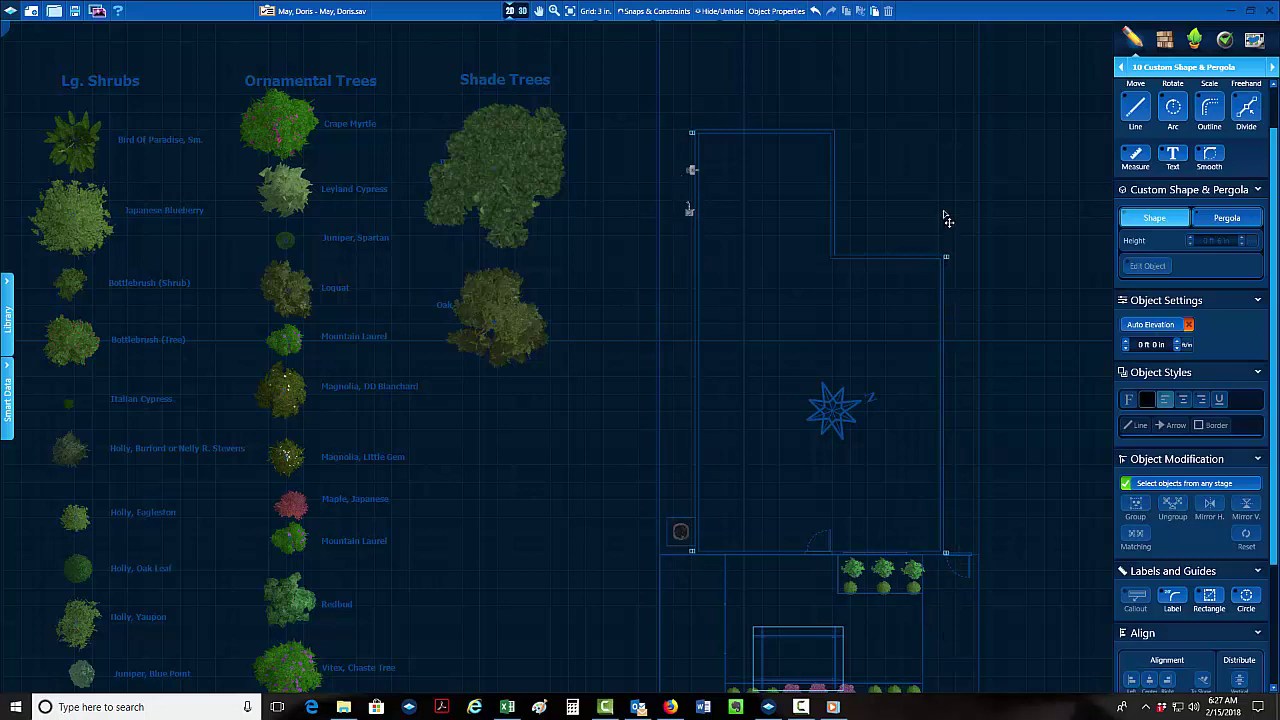
scroll(957, 498, down, 3)
scroll(853, 467, up, 1)
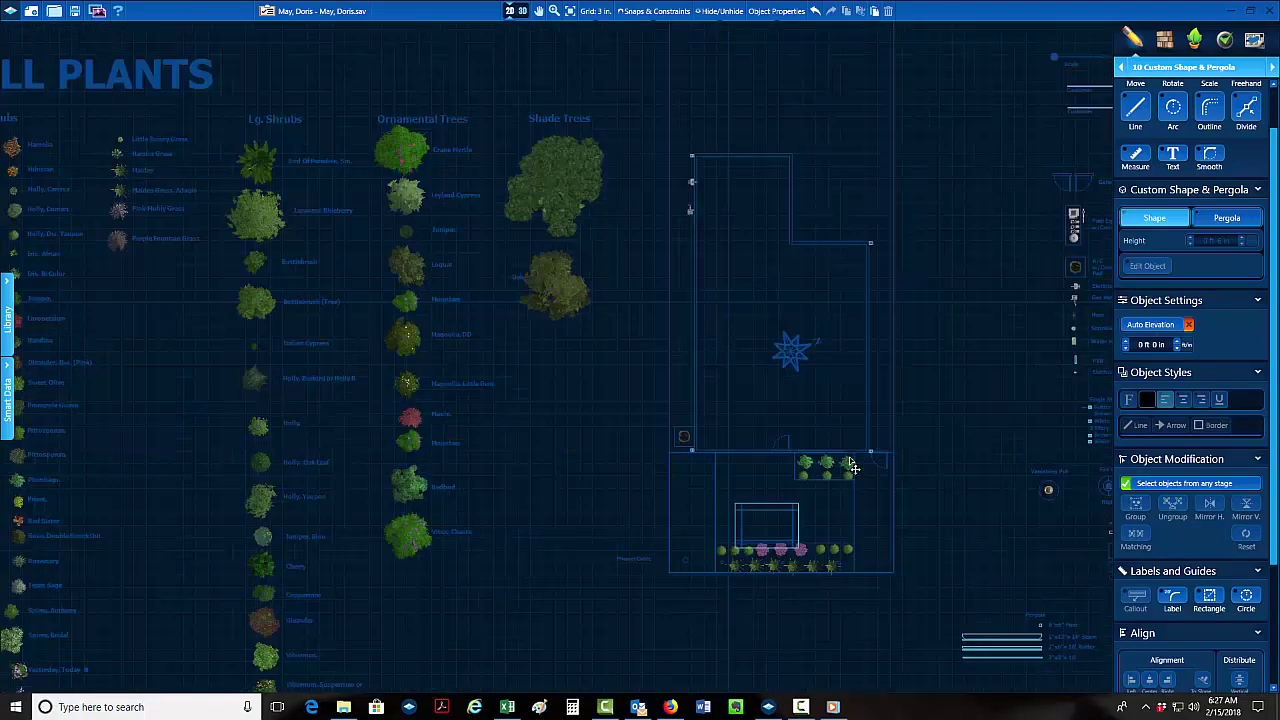
scroll(776, 435, down, 3)
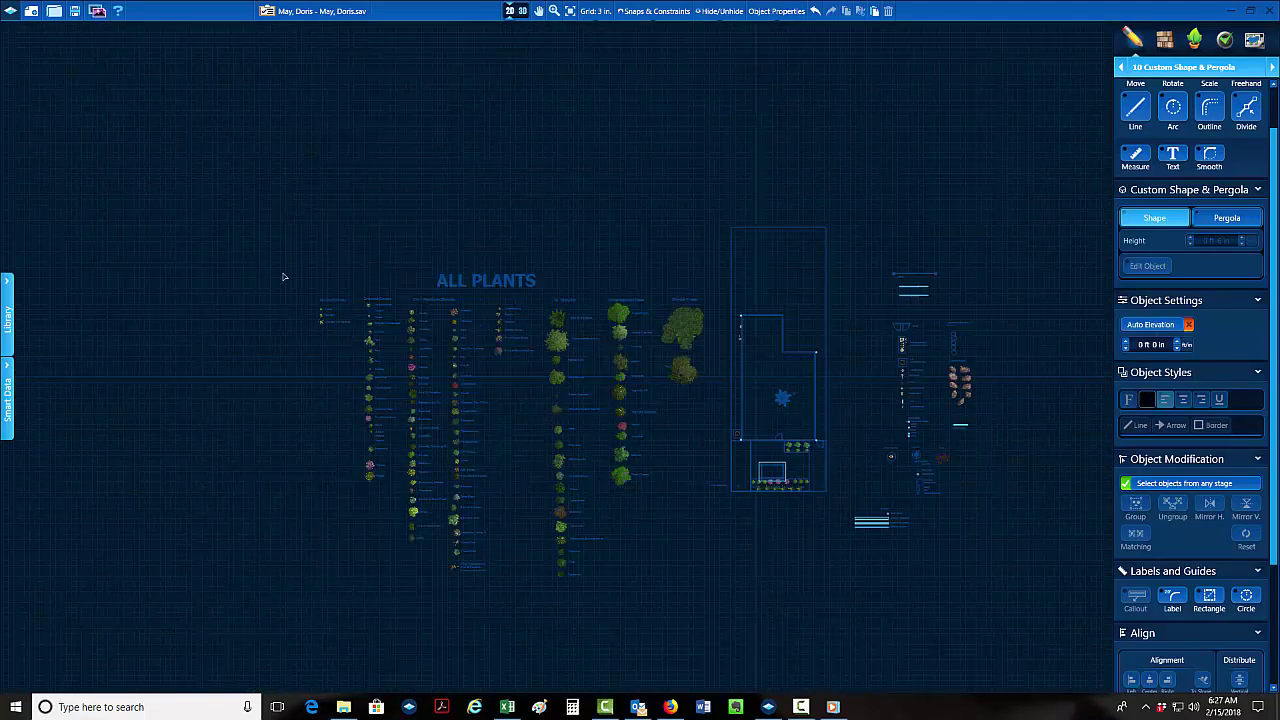
drag(236, 236, 707, 623)
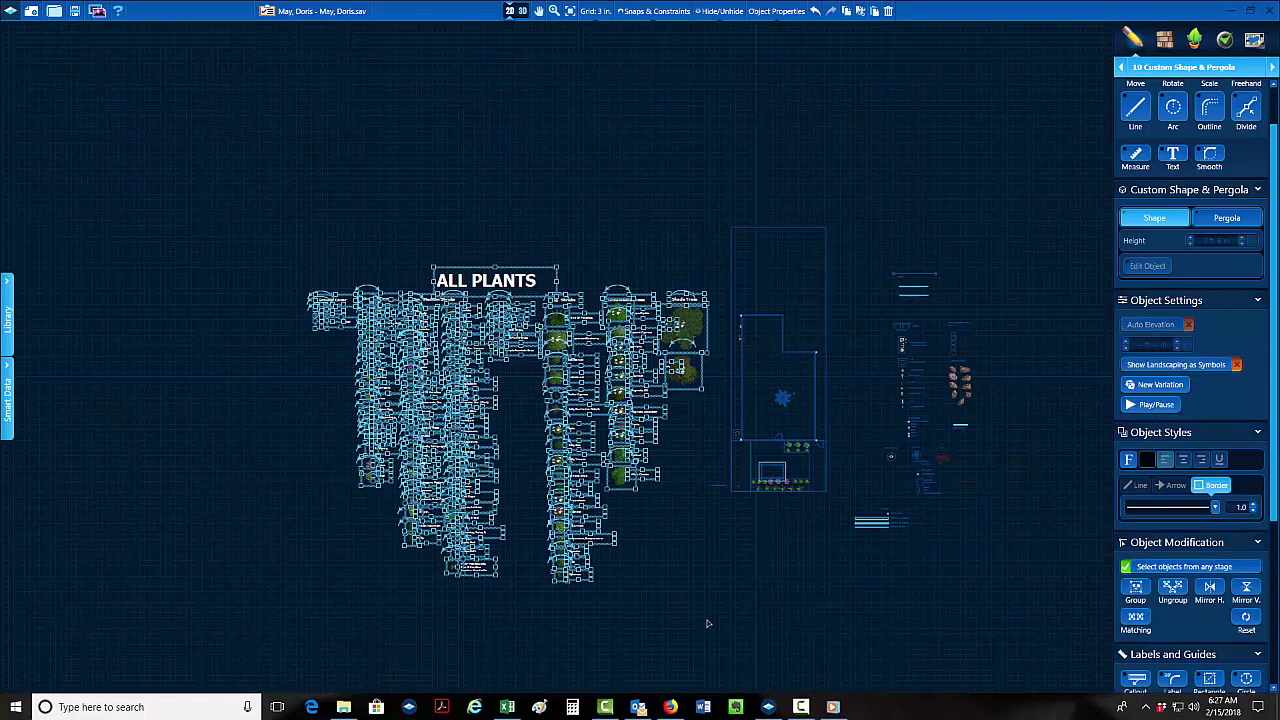
key(Delete)
Delete the palette of equipment, boulders, downspouts, lighting and other symbols on the gate side of the lot.
scroll(765, 500, up, 1)
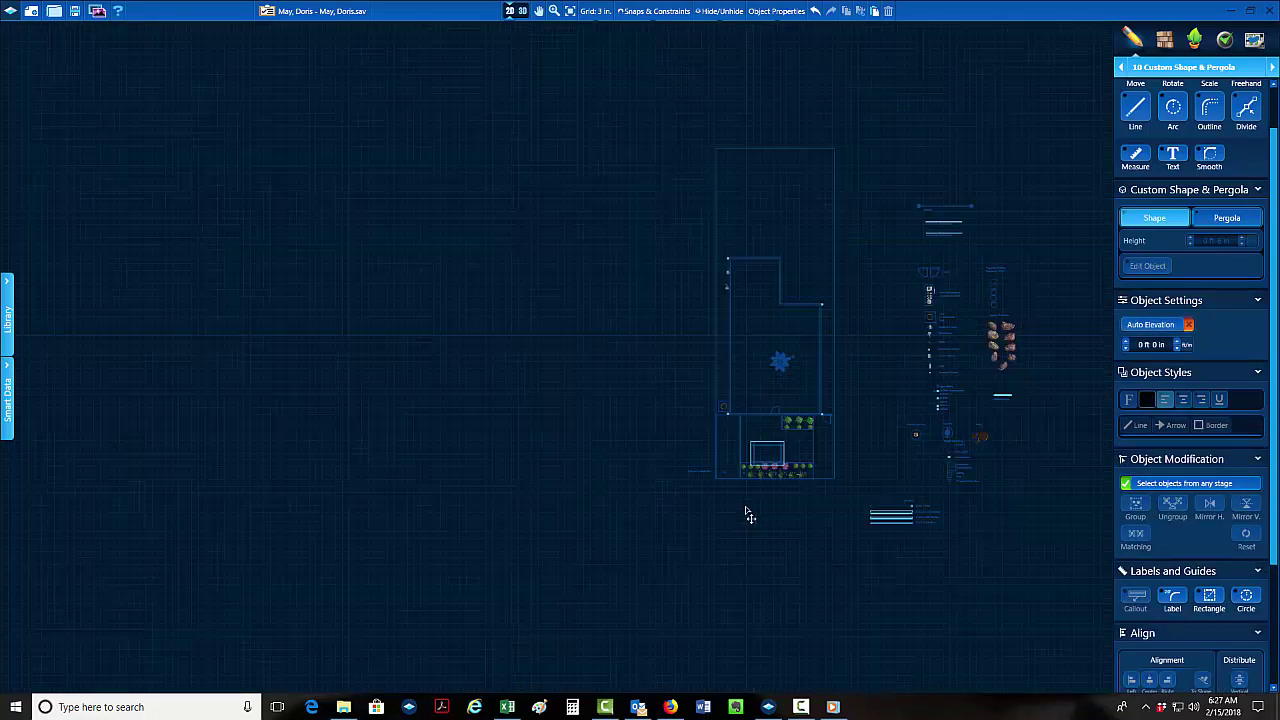
scroll(749, 515, up, 1)
middle_drag(866, 517, 620, 524)
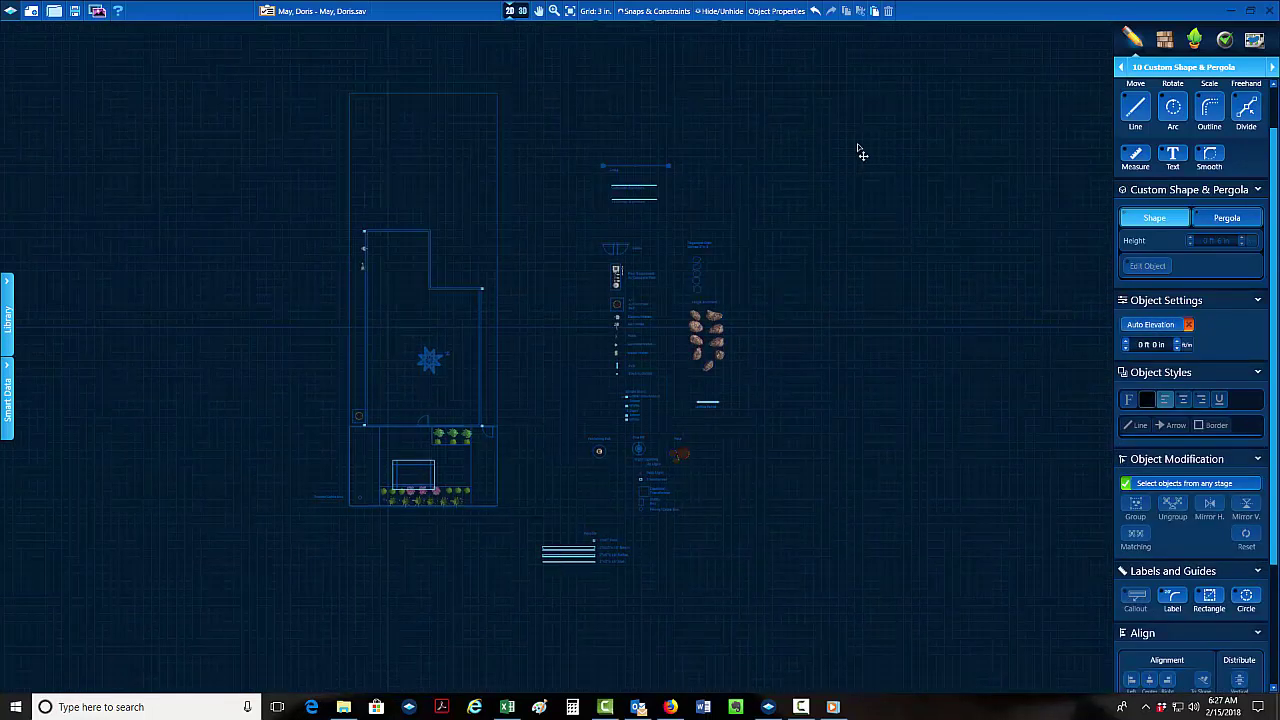
drag(875, 125, 554, 608)
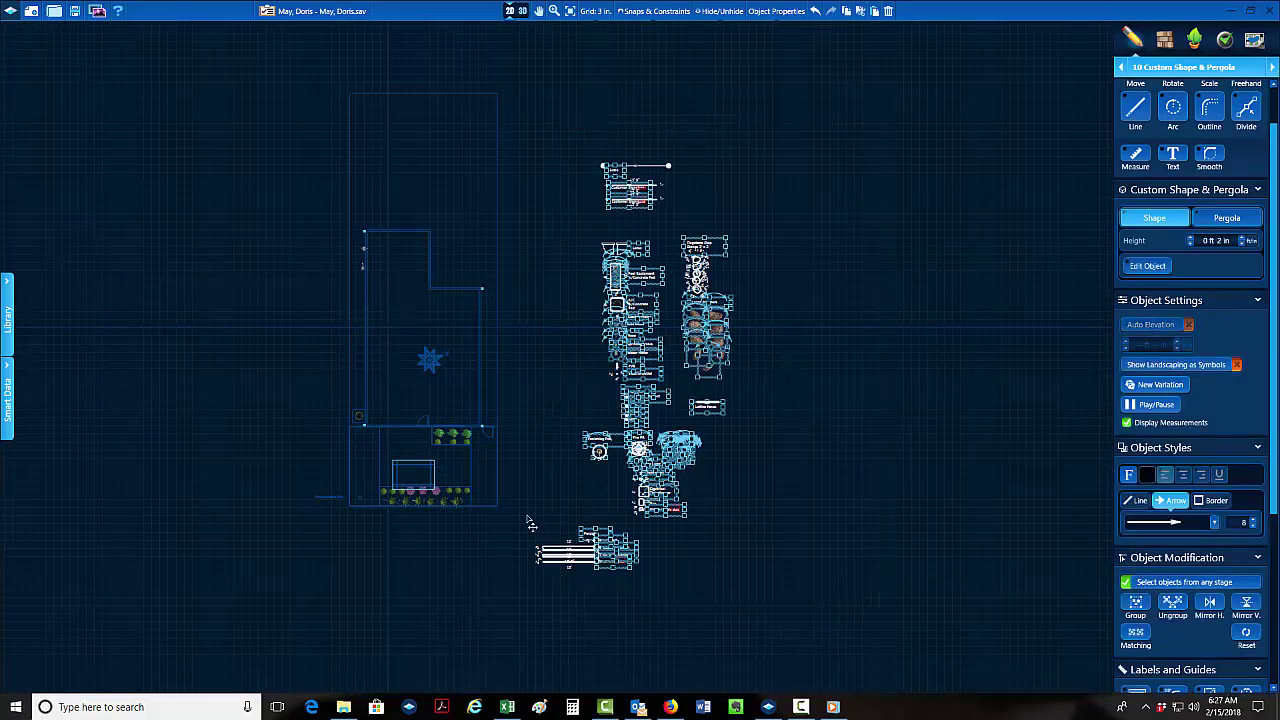
click(471, 517)
scroll(577, 534, up, 5)
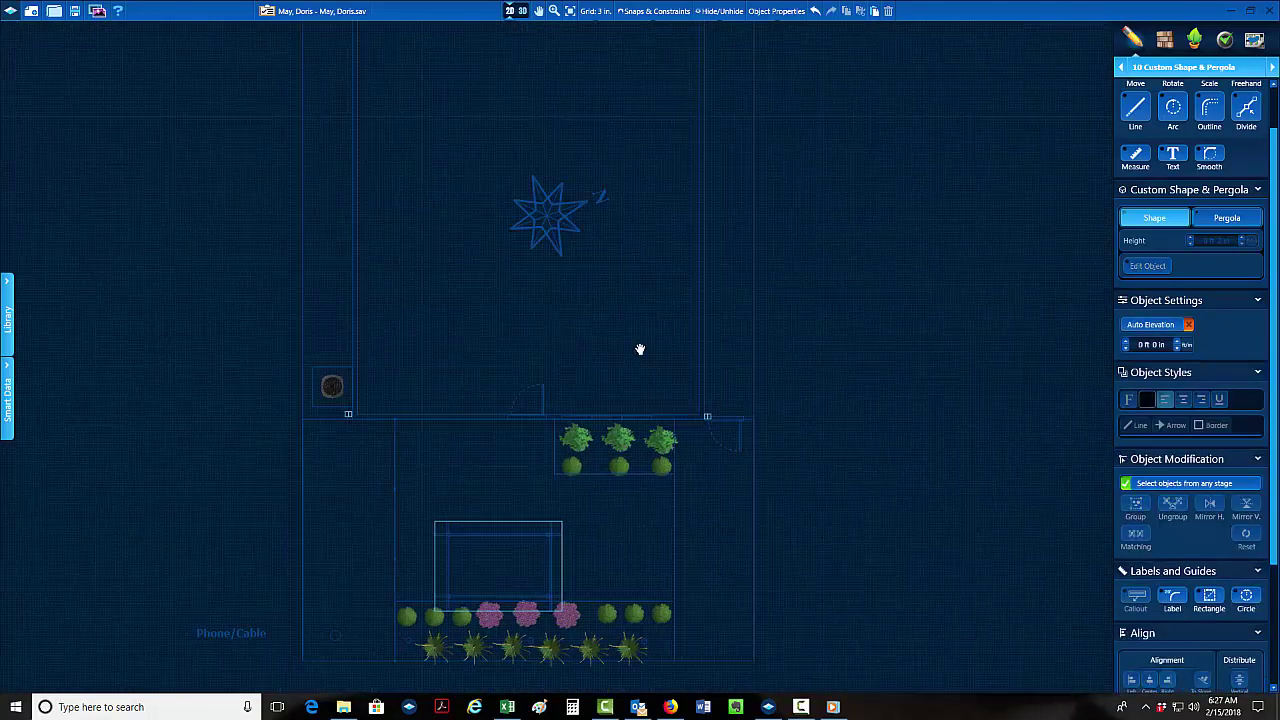
middle_drag(640, 349, 702, 264)
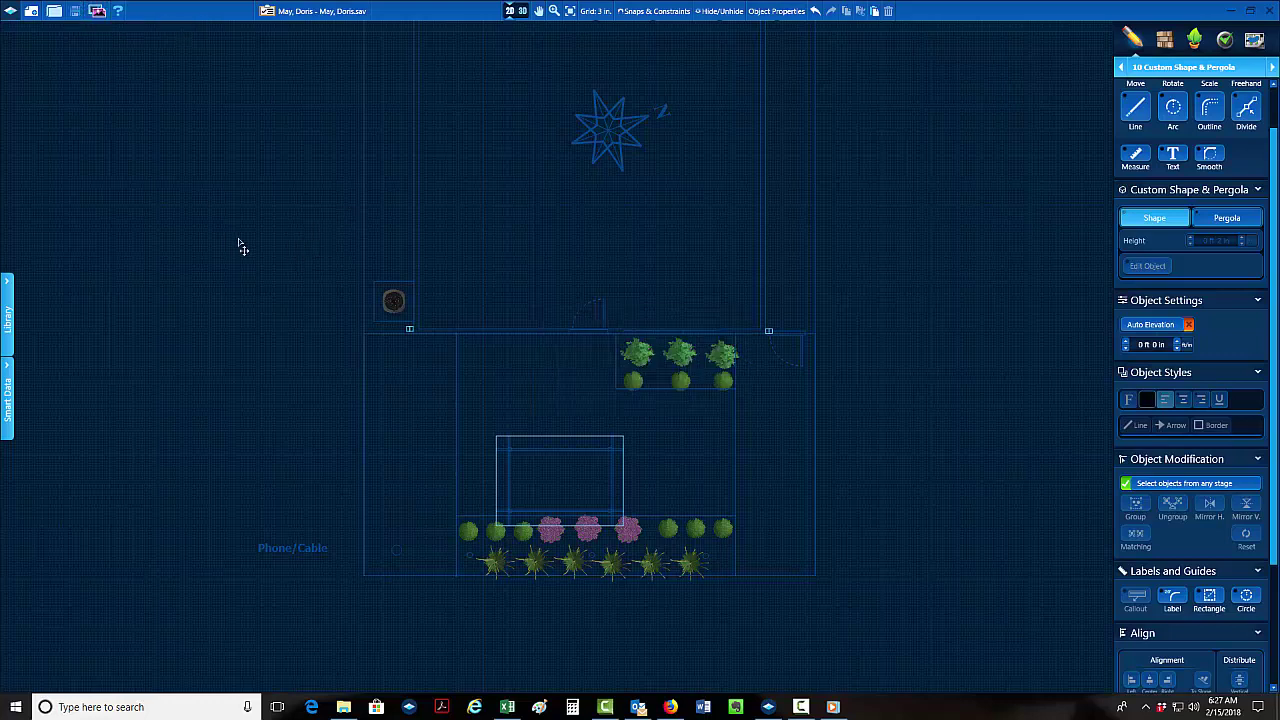
scroll(620, 487, up, 1)
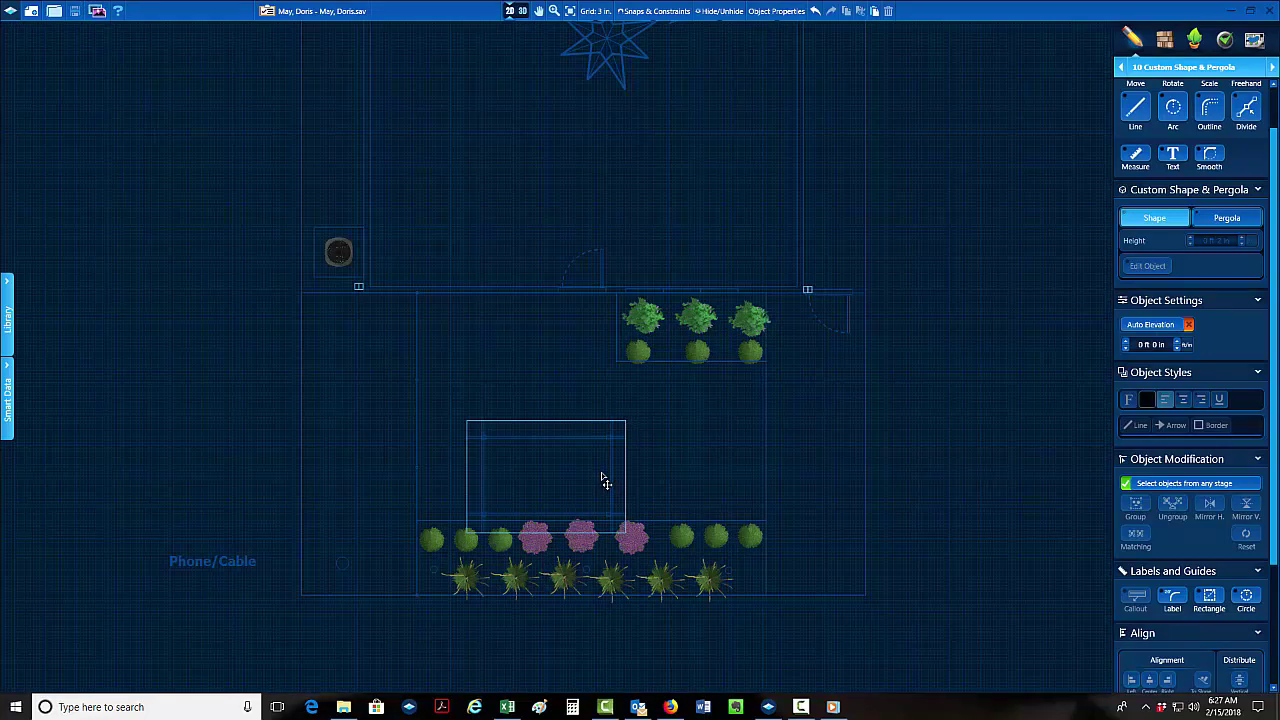